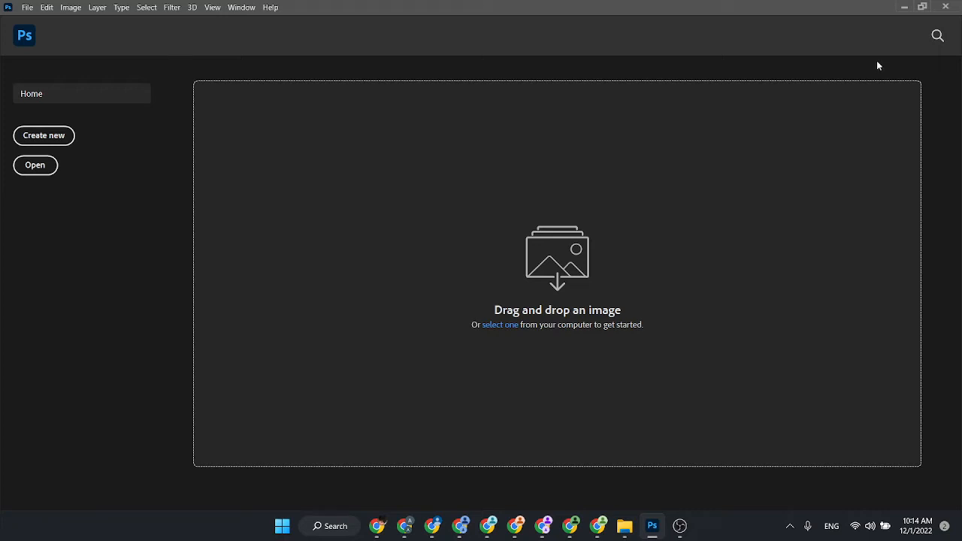
- Extract the Cropping 2022 zip archive on the desktop into a Cropping 2022 folder beside it
{"action": "left_click", "coordinate": [904, 7]}
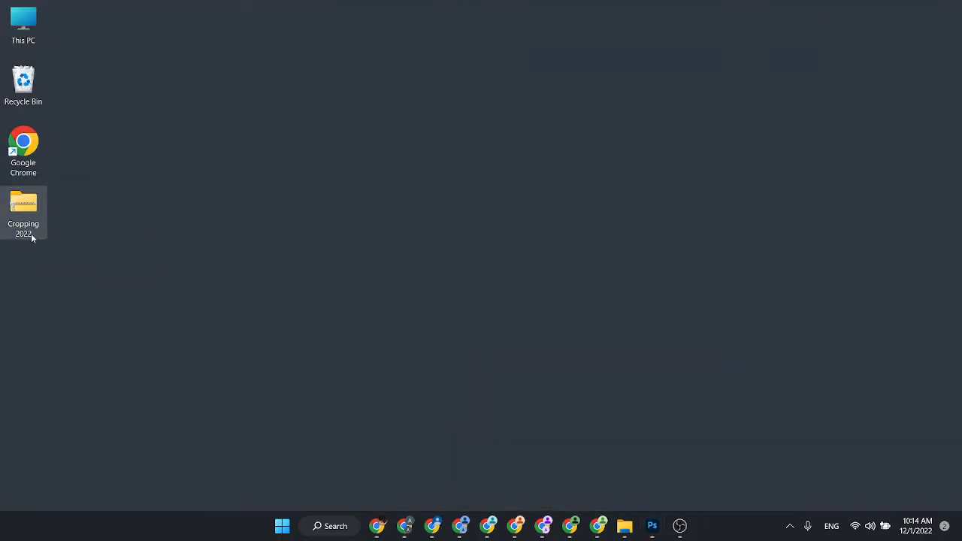
{"action": "right_click", "coordinate": [28, 210]}
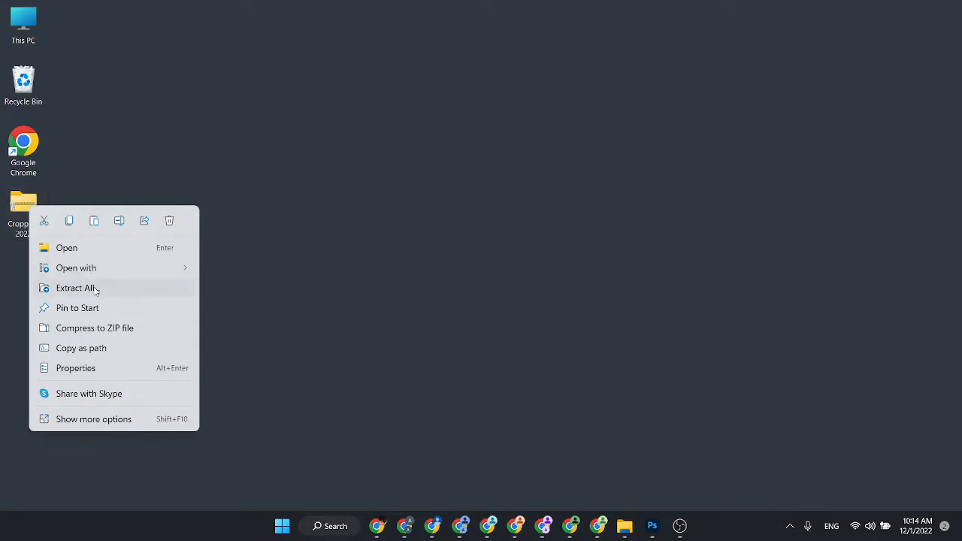
{"action": "left_click", "coordinate": [75, 287]}
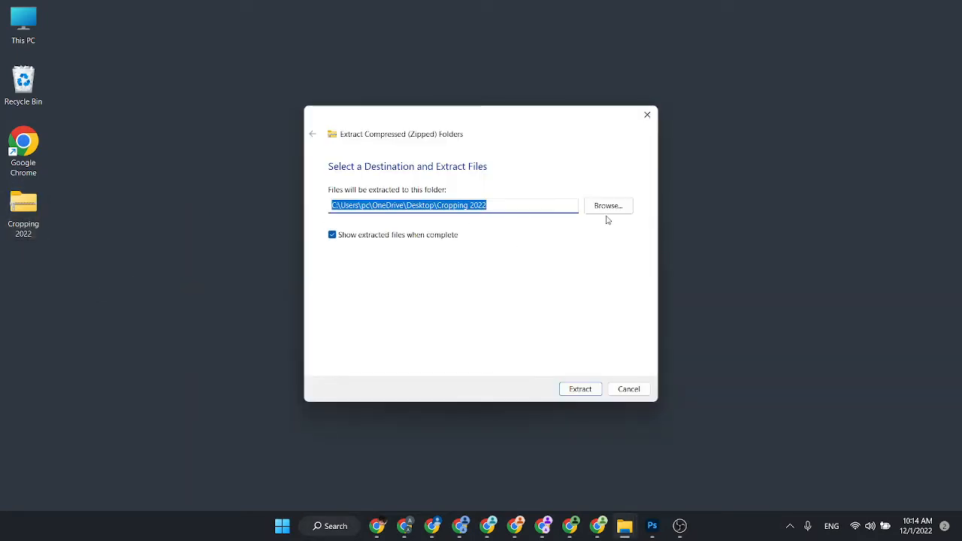
{"action": "left_click", "coordinate": [580, 390]}
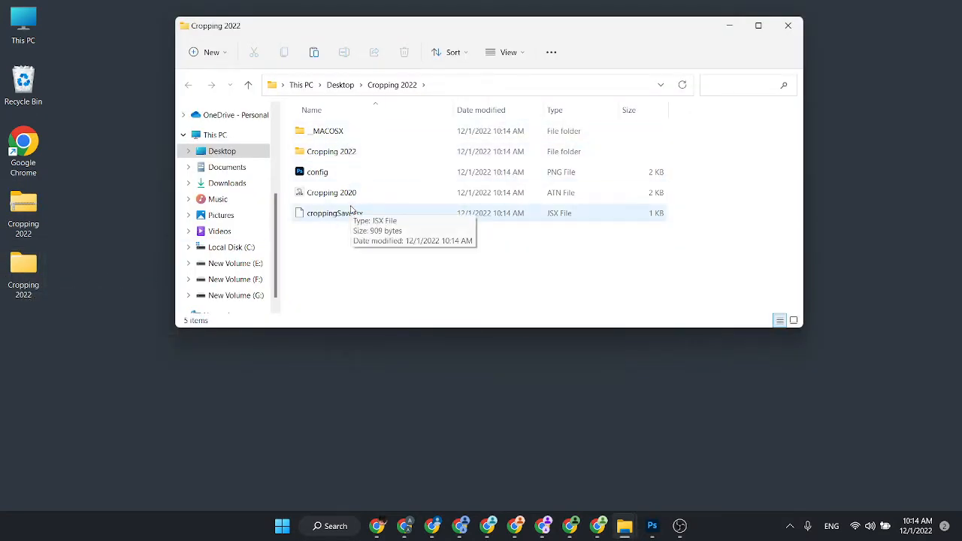
- Switch to Photoshop and open config.png from the extracted Cropping 2022 folder on the Desktop
{"action": "left_click", "coordinate": [651, 525]}
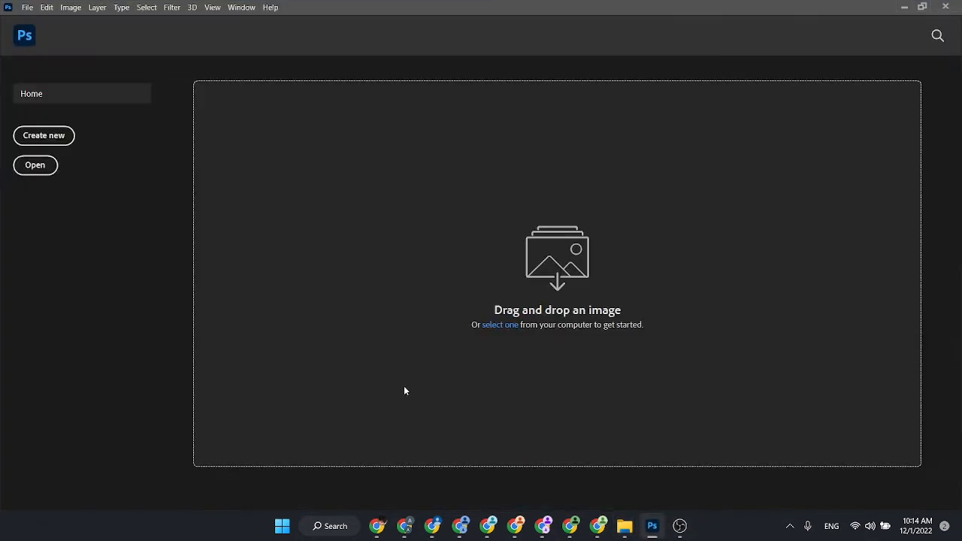
{"action": "left_click", "coordinate": [27, 6]}
{"action": "left_click", "coordinate": [34, 31]}
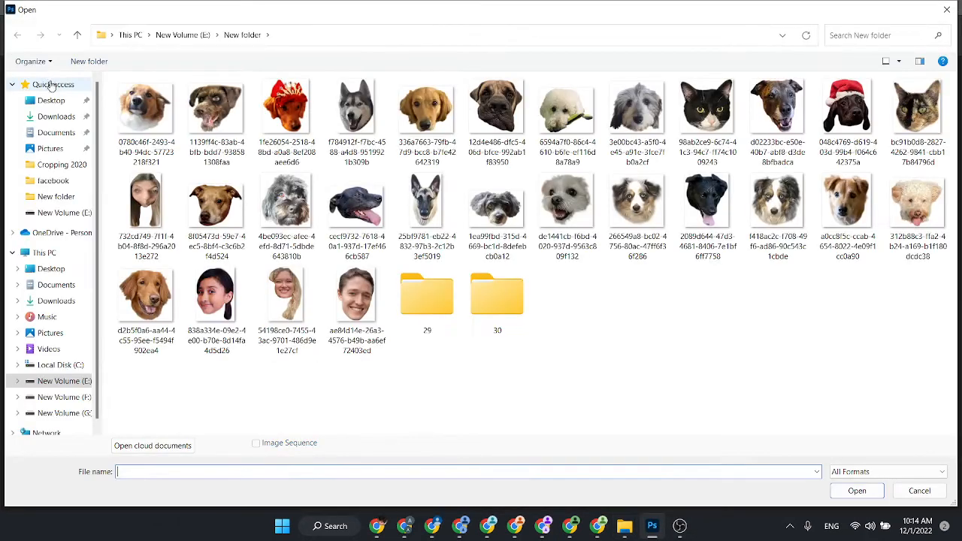
{"action": "left_click", "coordinate": [51, 101]}
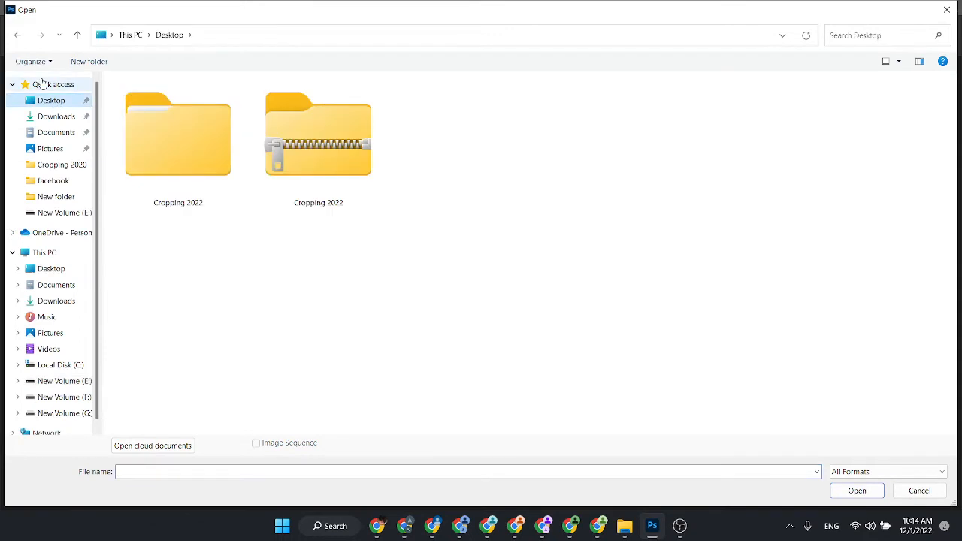
{"action": "double_click", "coordinate": [193, 155]}
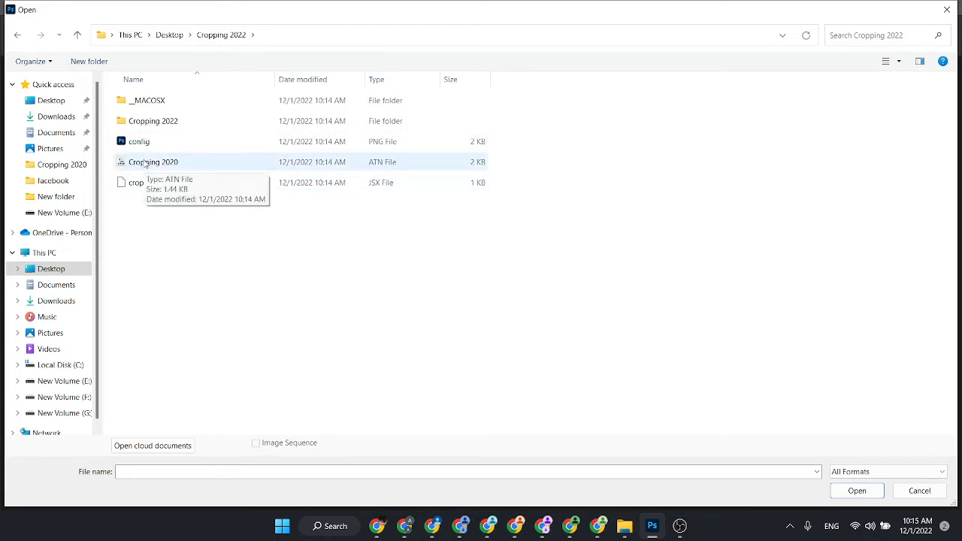
{"action": "key", "text": "Escape"}
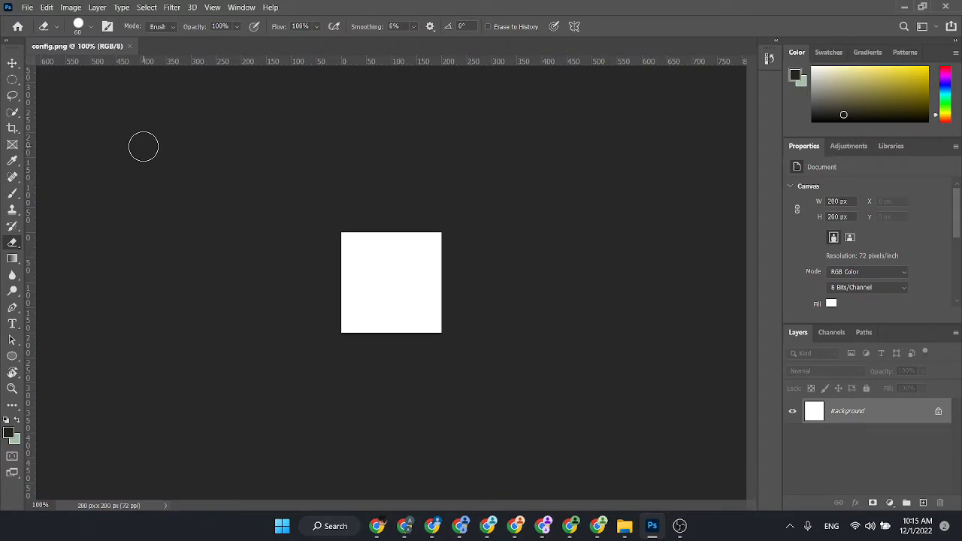
- Switch the toolbar to two columns and dock the Actions panel in the group beside Libraries
{"action": "left_click", "coordinate": [11, 41]}
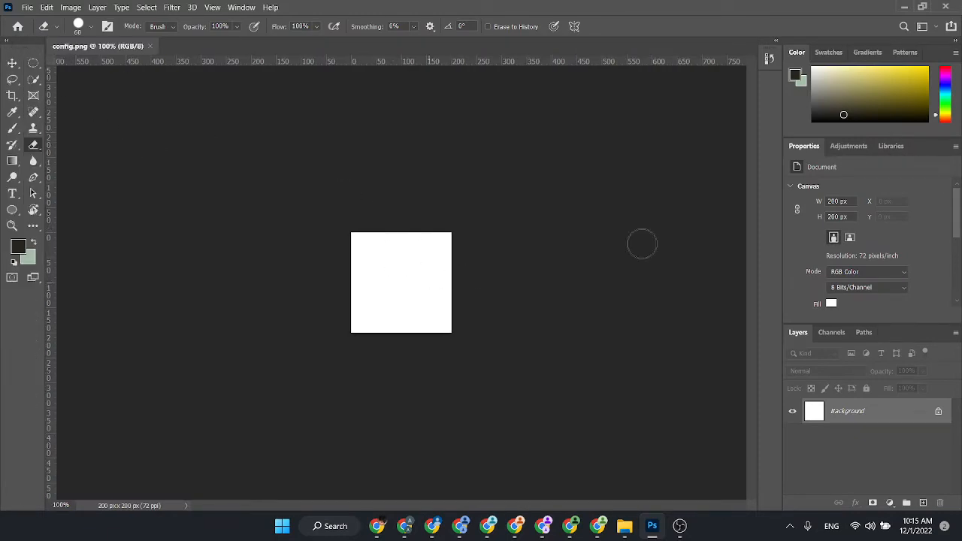
{"action": "left_click", "coordinate": [234, 8]}
{"action": "left_click", "coordinate": [263, 90]}
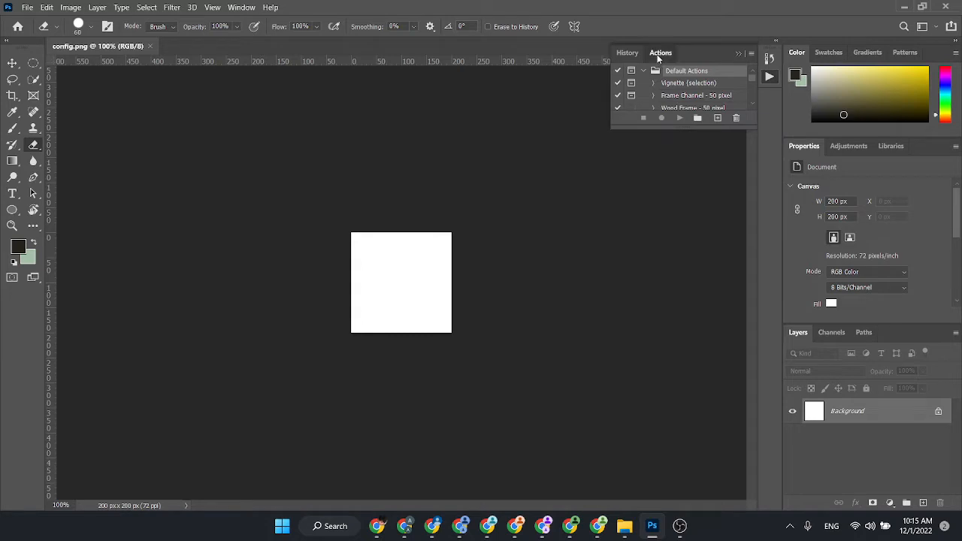
{"action": "left_click_drag", "start_coordinate": [657, 54], "coordinate": [913, 149]}
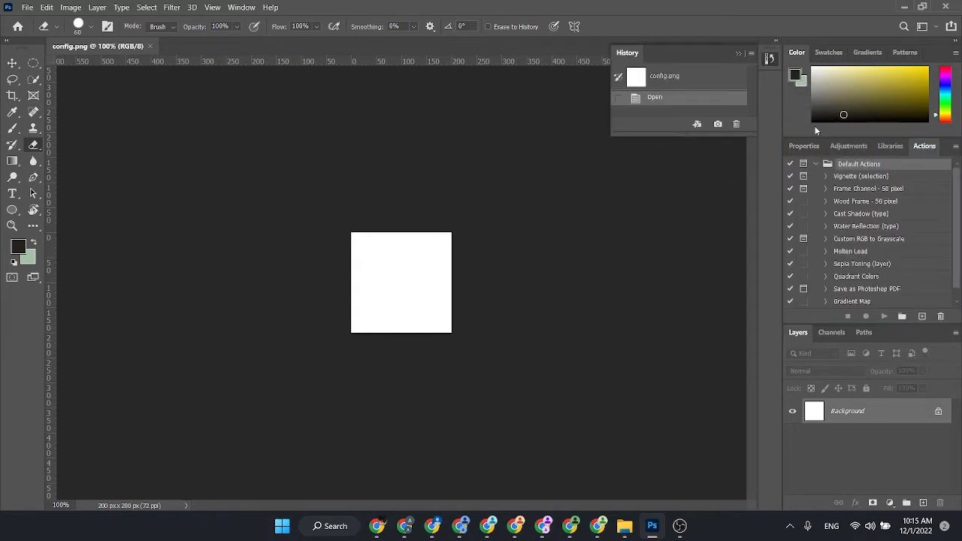
{"action": "left_click", "coordinate": [739, 54]}
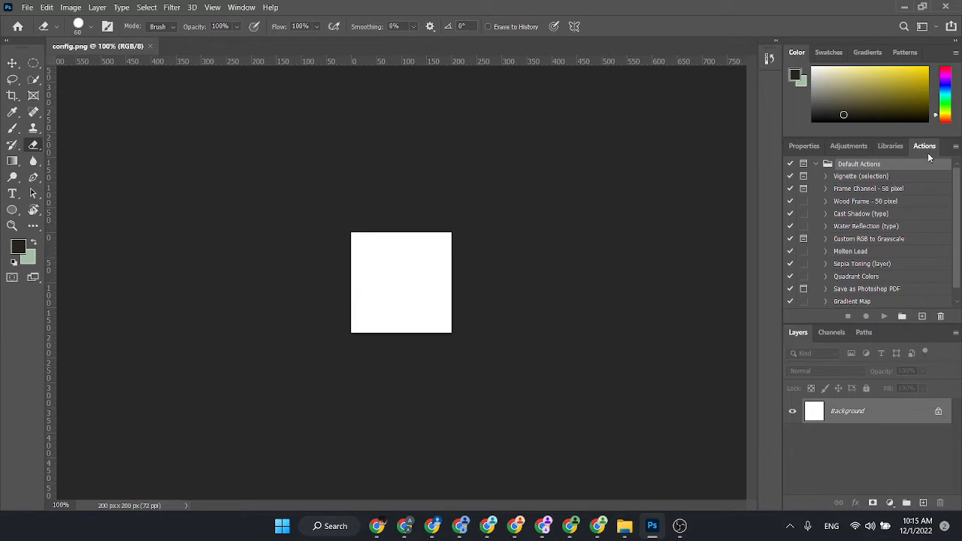
{"action": "left_click", "coordinate": [767, 57]}
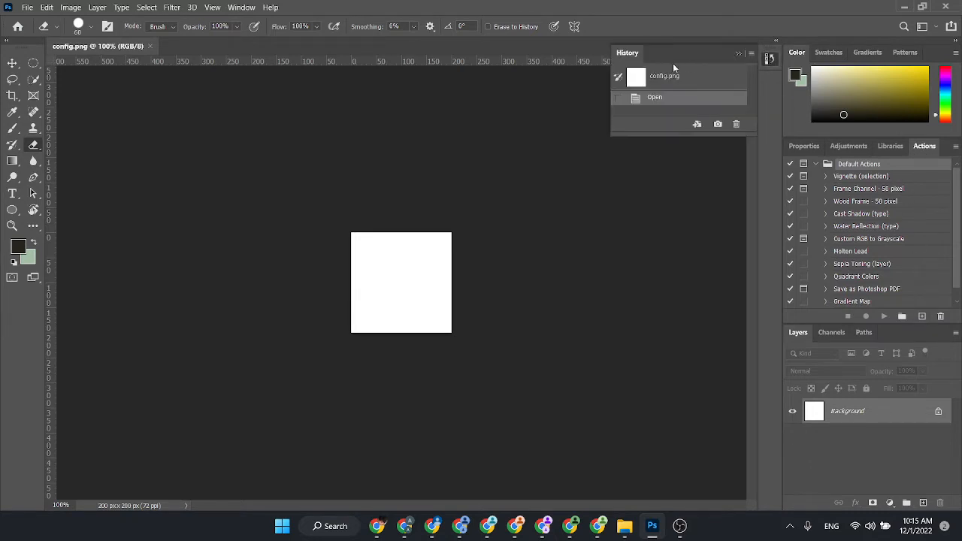
{"action": "left_click", "coordinate": [775, 62]}
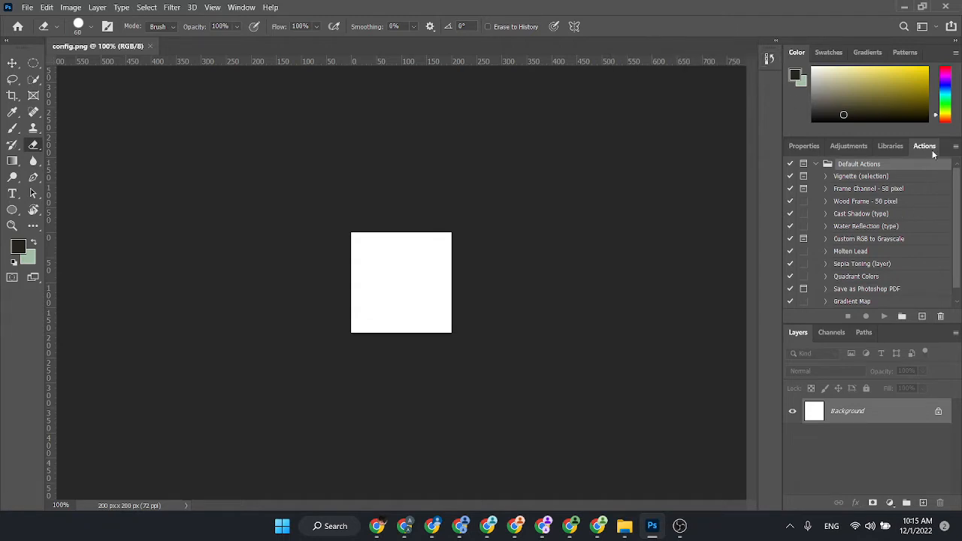
- Collapse the Default Actions set and load the Cropping 2020 action file from the Desktop's Cropping 2022 folder
{"action": "left_click", "coordinate": [817, 164]}
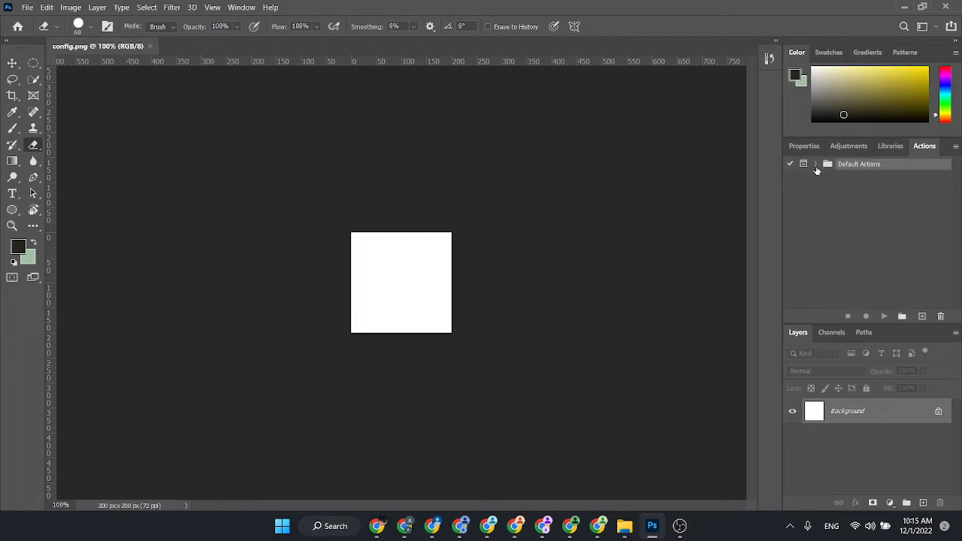
{"action": "left_click", "coordinate": [956, 148]}
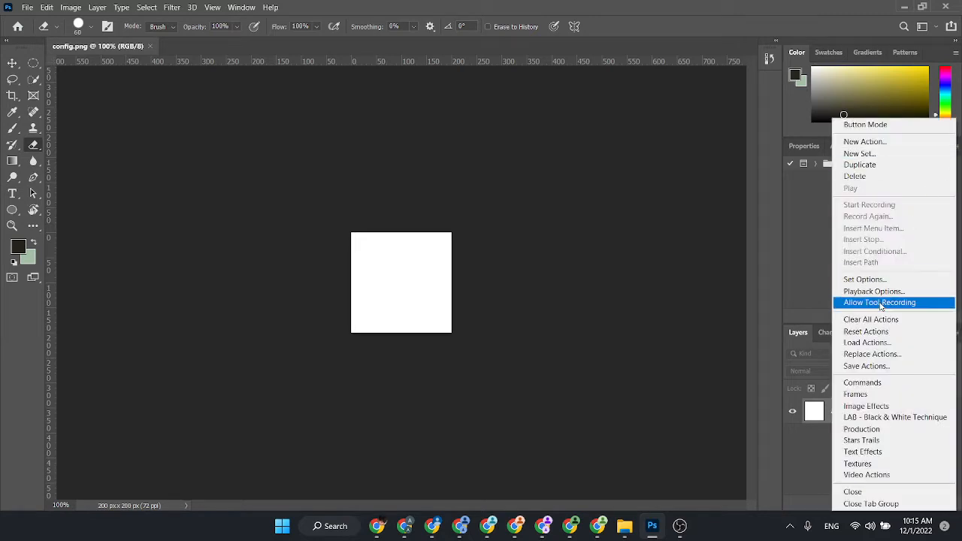
{"action": "left_click", "coordinate": [868, 343]}
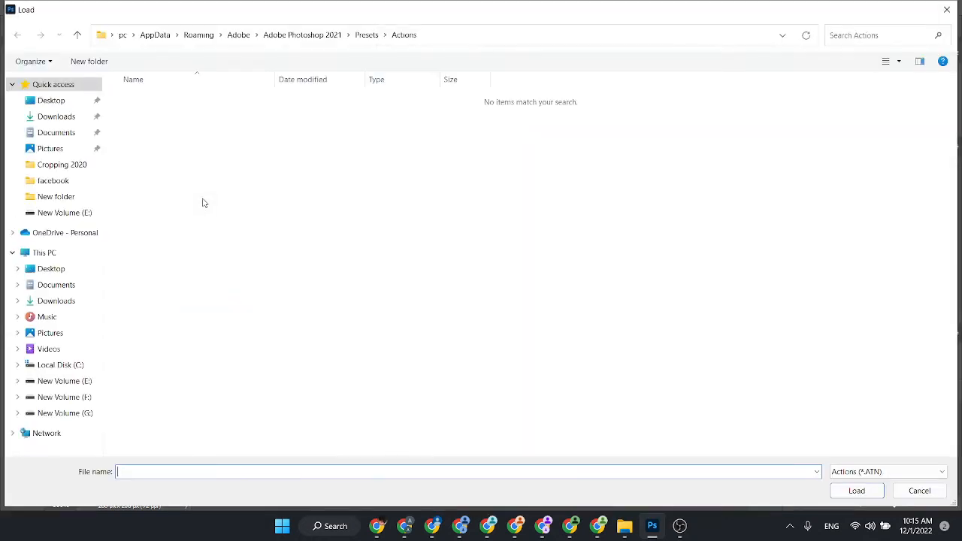
{"action": "left_click", "coordinate": [52, 101]}
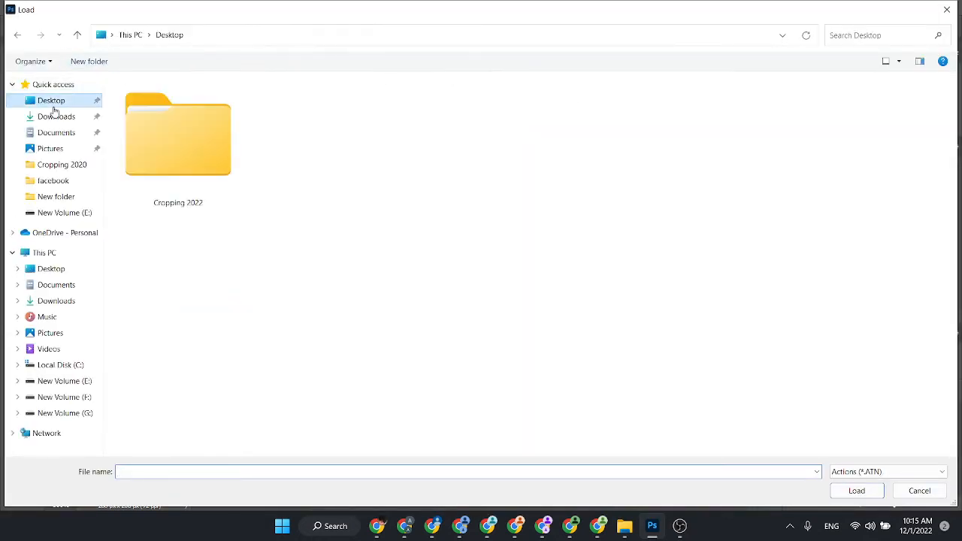
{"action": "double_click", "coordinate": [204, 150]}
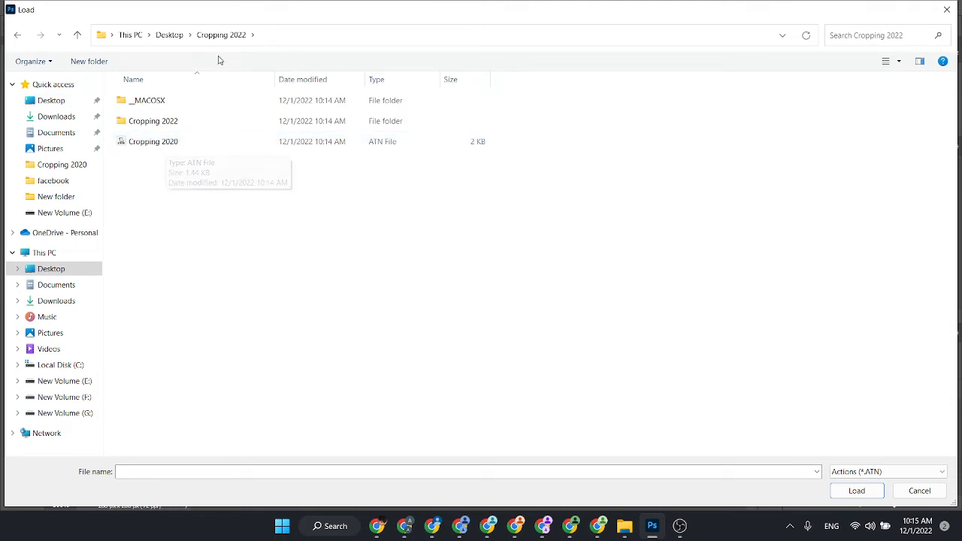
{"action": "double_click", "coordinate": [181, 148]}
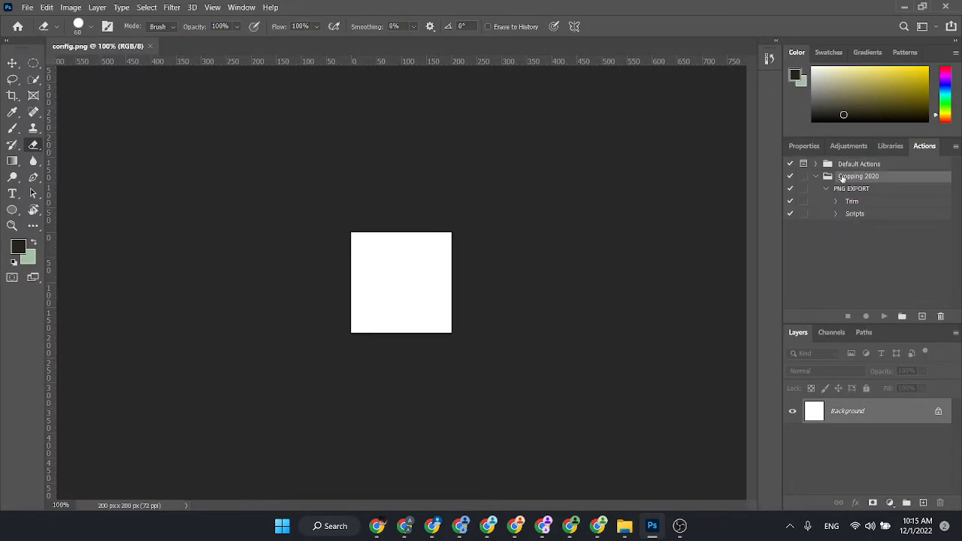
- Delete the existing Scripts step from the PNG EXPORT action in the Cropping 2020 set
{"action": "left_click", "coordinate": [854, 217]}
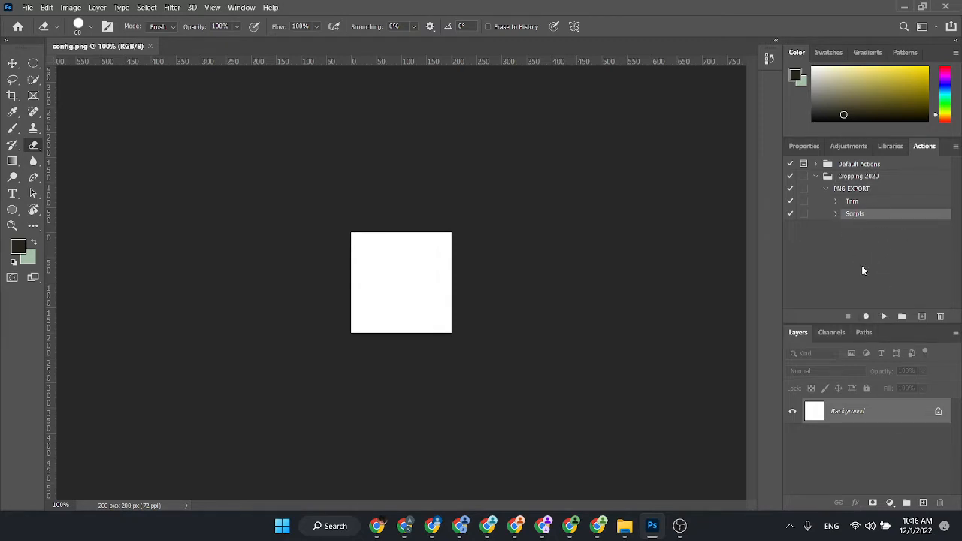
{"action": "left_click", "coordinate": [938, 317]}
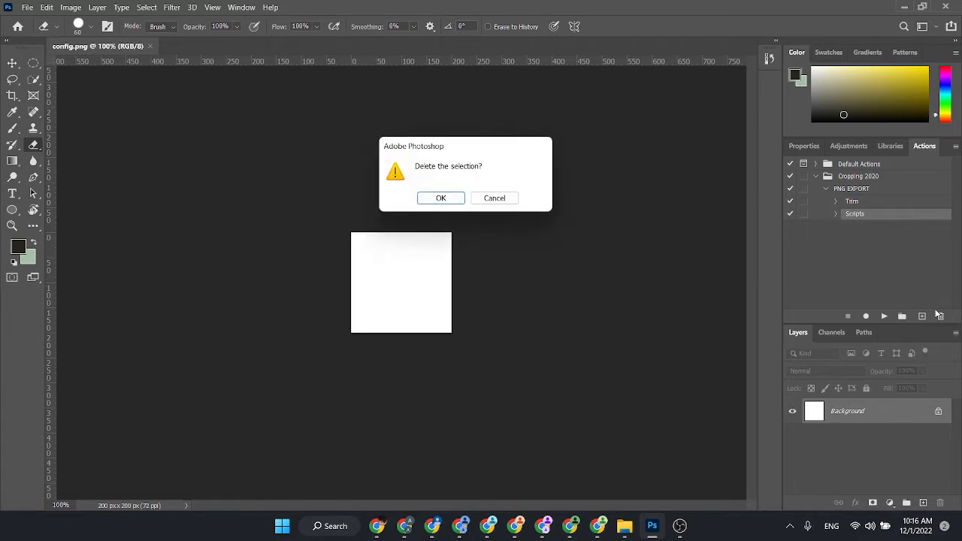
{"action": "left_click", "coordinate": [452, 198]}
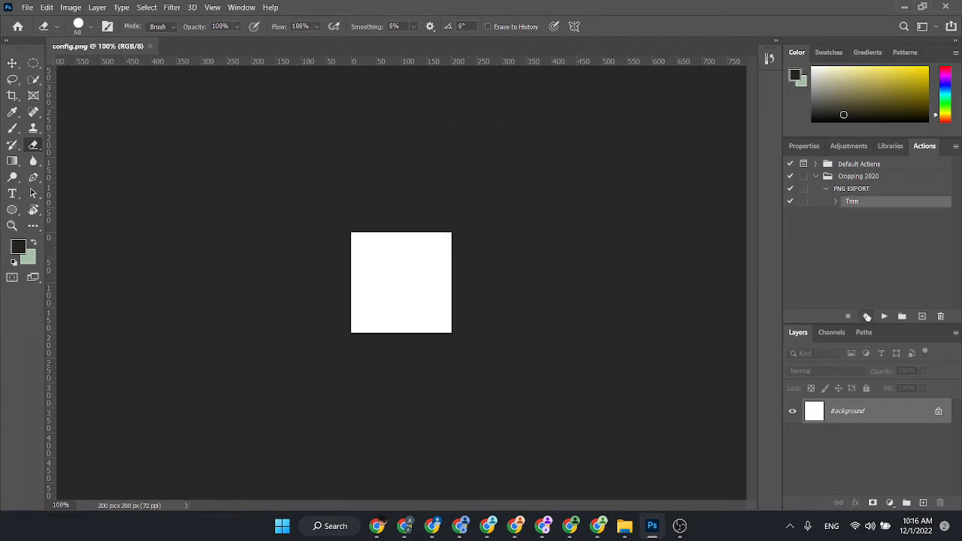
- Record a new step after Trim in the PNG EXPORT action that runs the croppingSave.jsx script from the Cropping 2022 folder
{"action": "left_click", "coordinate": [867, 317]}
{"action": "left_click", "coordinate": [26, 9]}
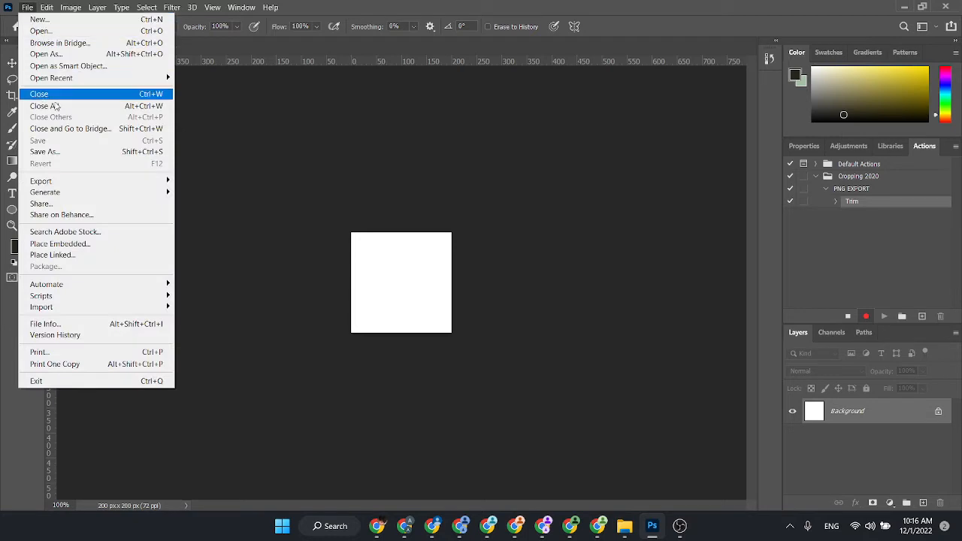
{"action": "mouse_move", "coordinate": [62, 298]}
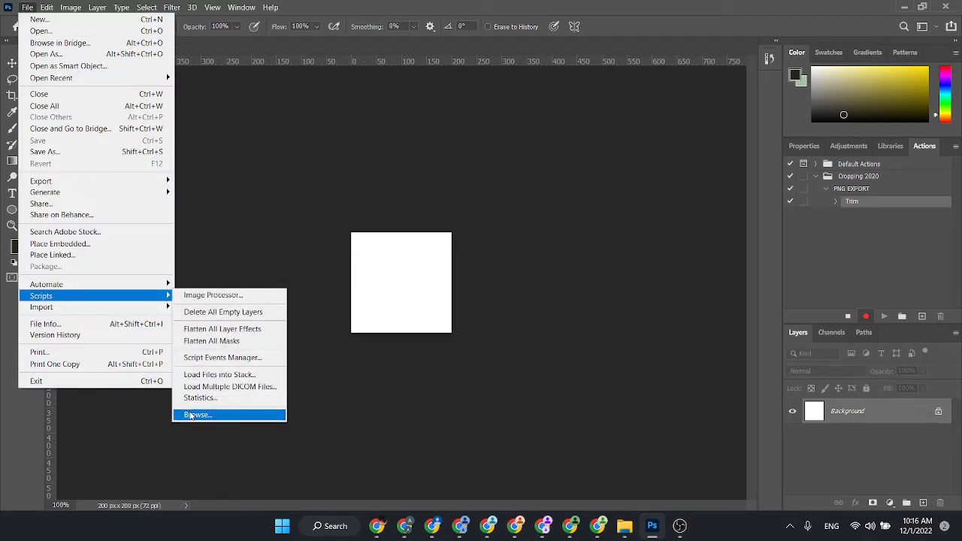
{"action": "left_click", "coordinate": [190, 415]}
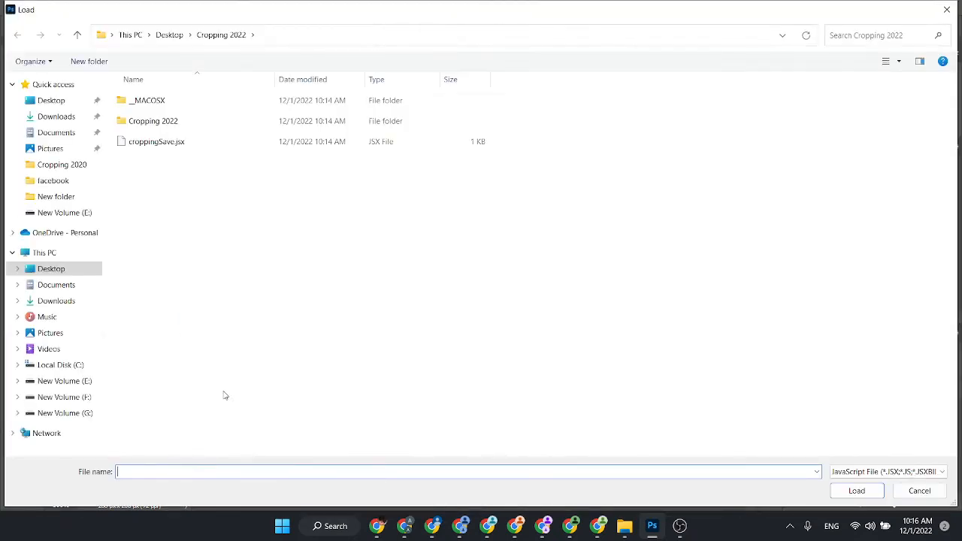
{"action": "left_click", "coordinate": [174, 150]}
{"action": "left_click", "coordinate": [175, 149]}
{"action": "key", "text": "Home"}
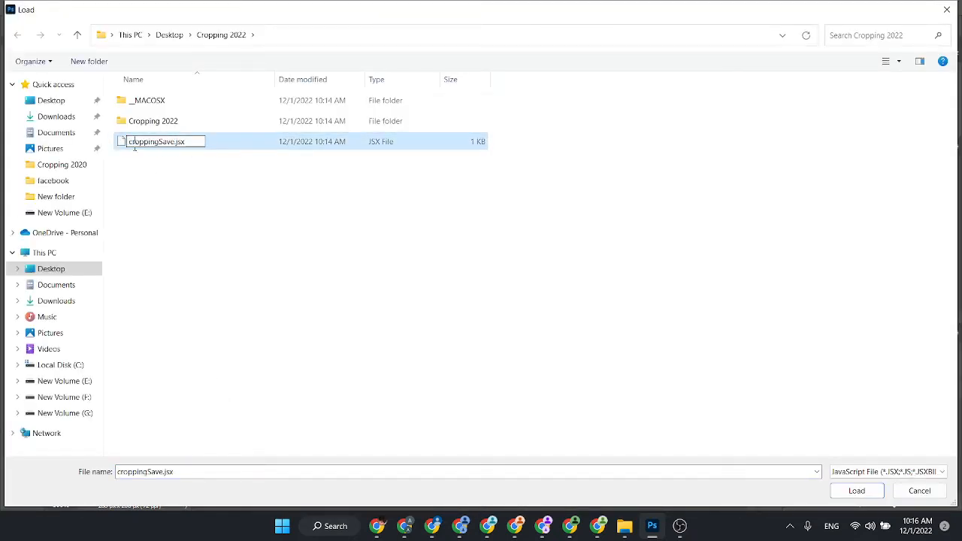
{"action": "double_click", "coordinate": [228, 146]}
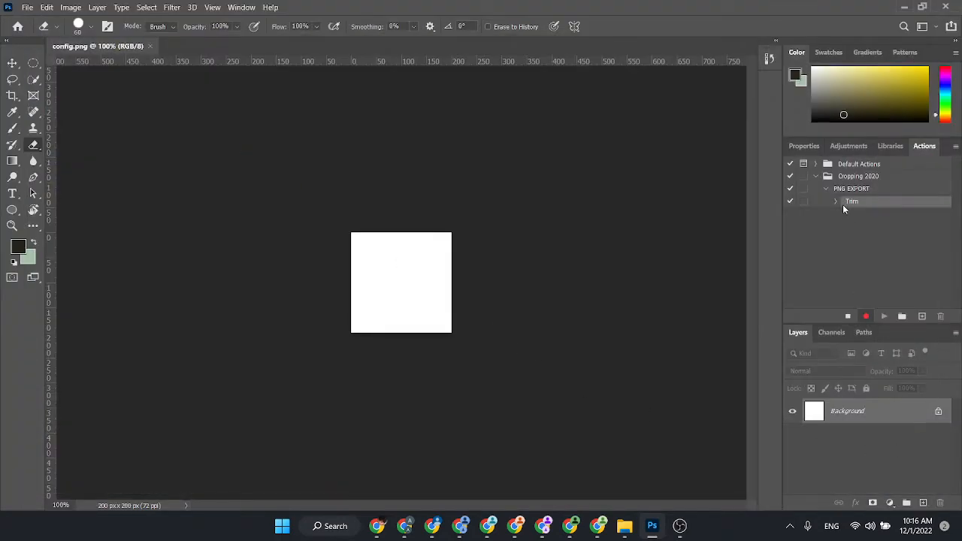
- Reopen config.png from the recent files and end the action recording, deleting the extra Open step from PNG EXPORT
{"action": "key", "text": "ctrl+w"}
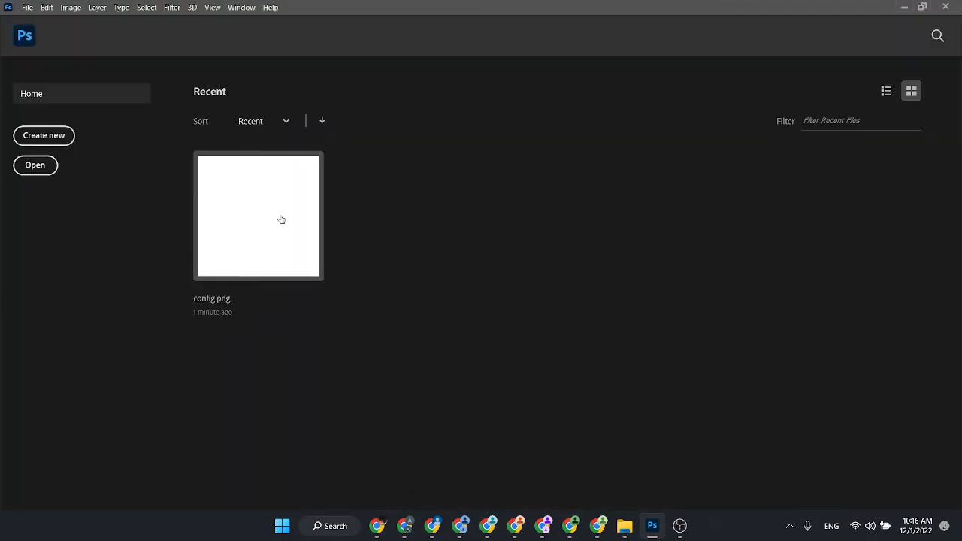
{"action": "left_click", "coordinate": [243, 190]}
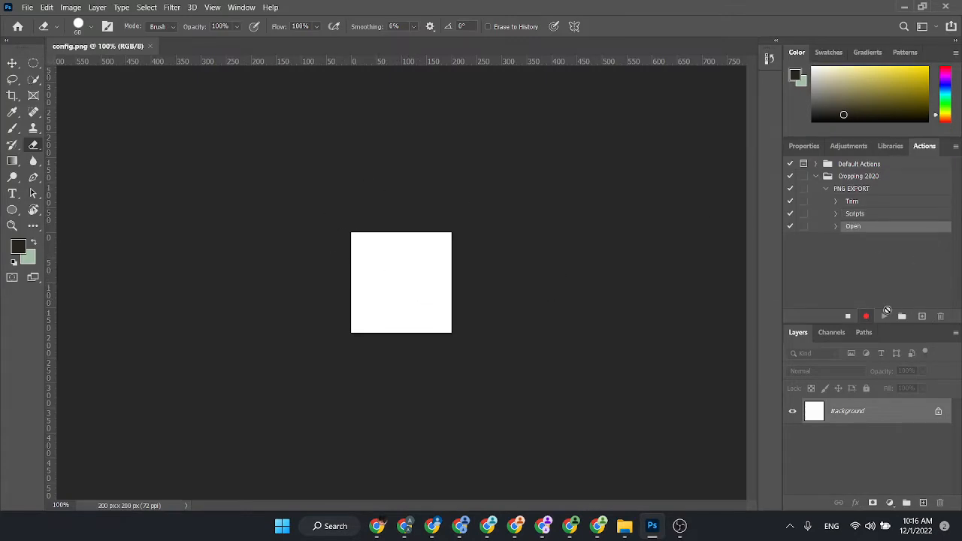
{"action": "left_click", "coordinate": [848, 317]}
{"action": "left_click", "coordinate": [939, 316]}
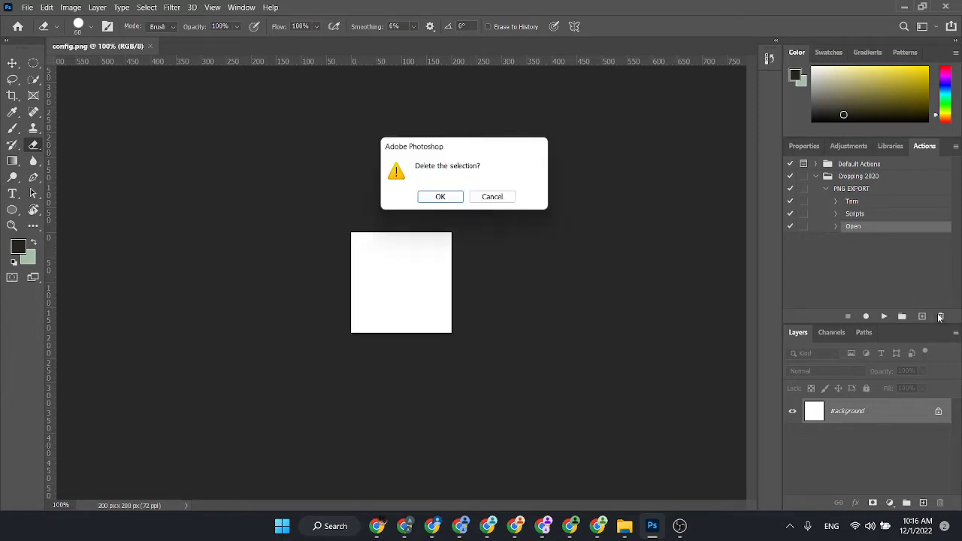
{"action": "left_click", "coordinate": [441, 198]}
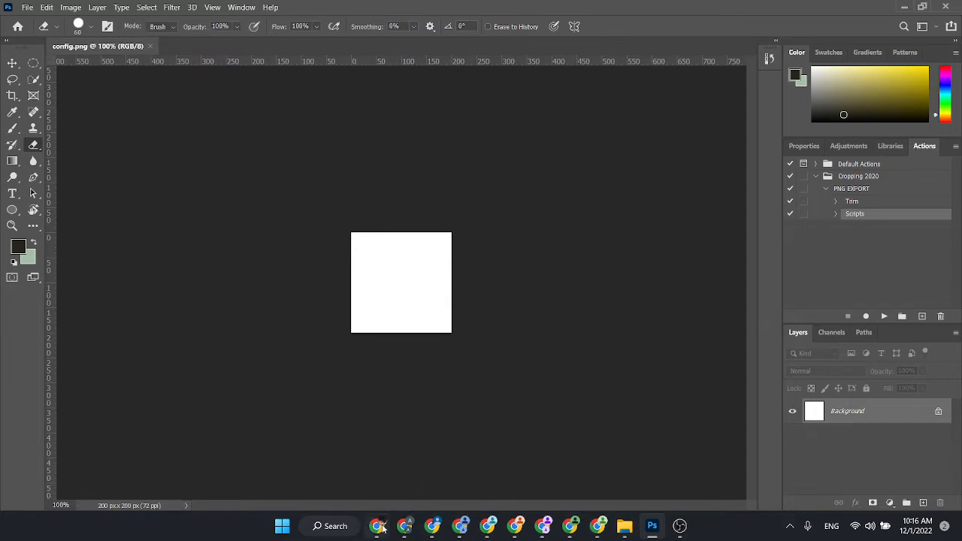
- Switch to the Chrome window showing the HoopSwagg Image Cropping page
{"action": "mouse_move", "coordinate": [387, 537]}
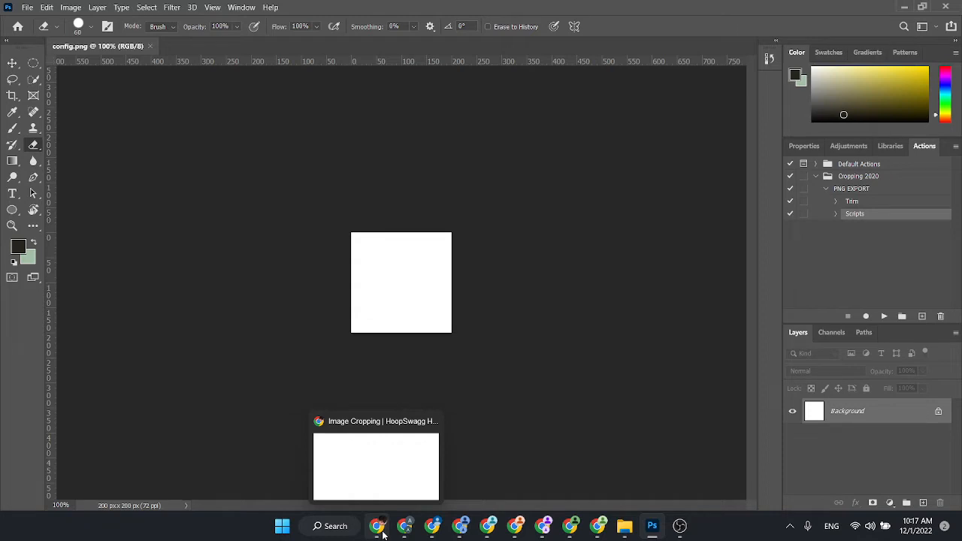
{"action": "left_click", "coordinate": [382, 530]}
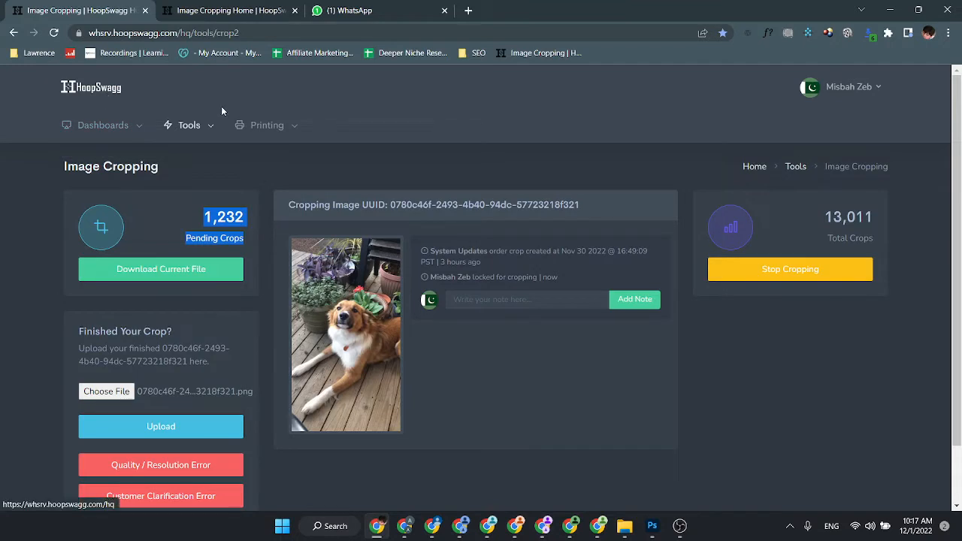
- Open the account's profile settings and check the login username and the password fields
{"action": "left_click", "coordinate": [366, 139]}
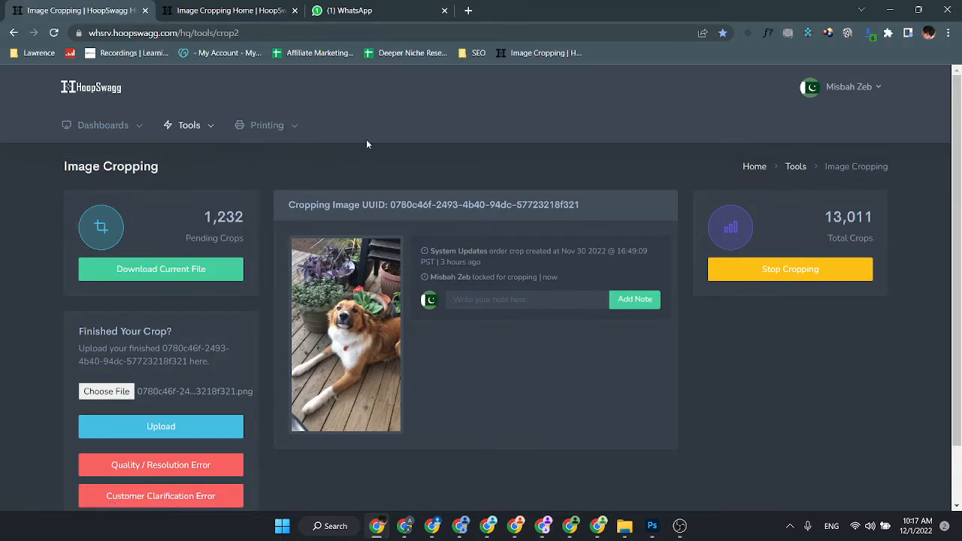
{"action": "left_click", "coordinate": [862, 94]}
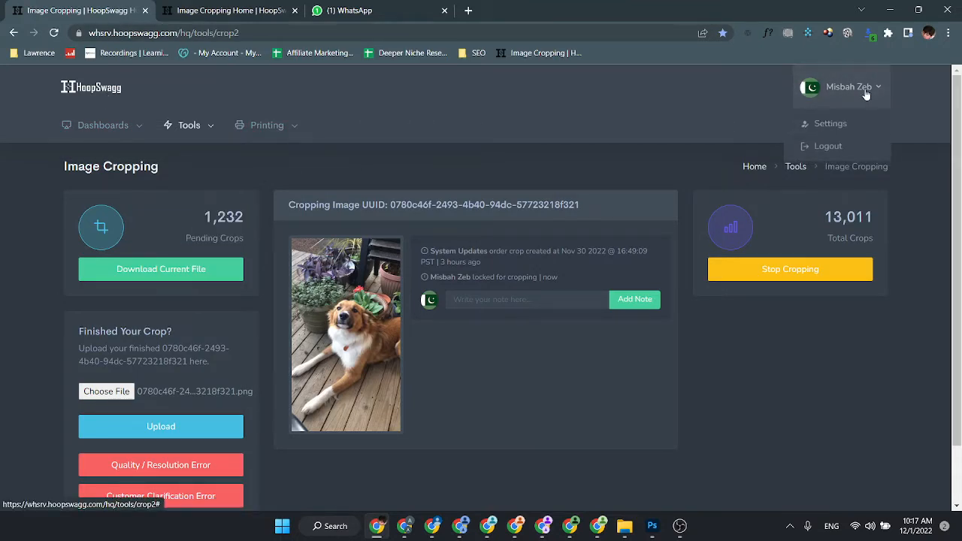
{"action": "left_click", "coordinate": [831, 124]}
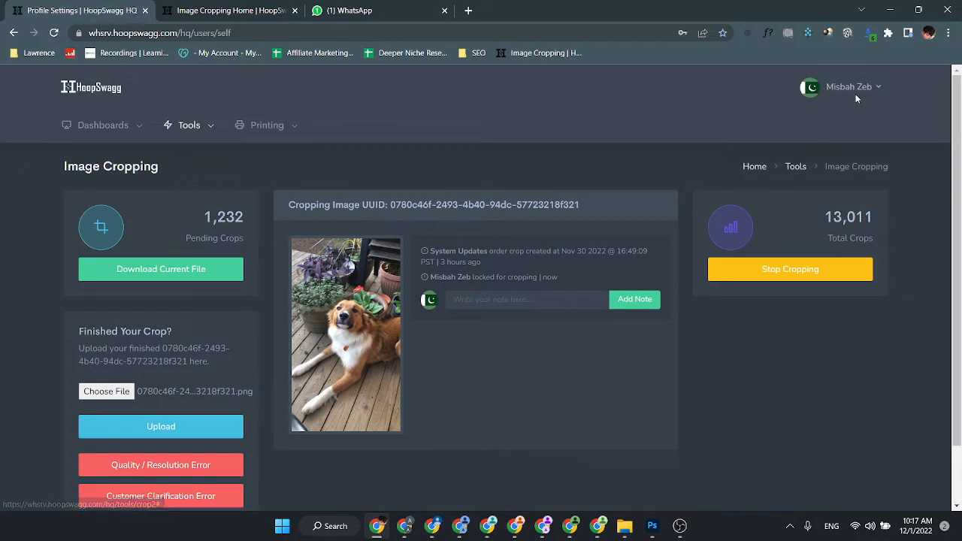
{"action": "left_click_drag", "start_coordinate": [629, 238], "coordinate": [555, 244]}
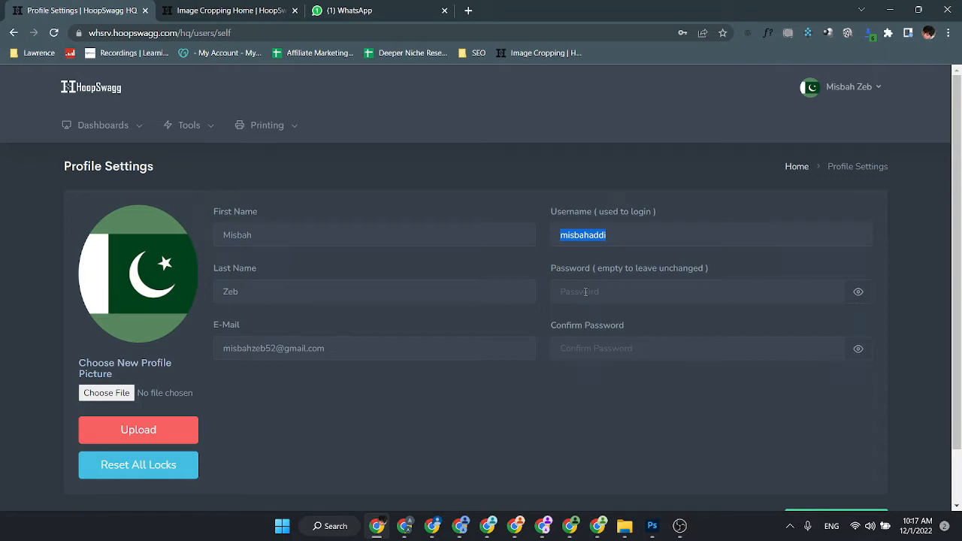
- Return to the Image Cropping tool and check its pending and total crop counts
{"action": "mouse_move", "coordinate": [192, 126]}
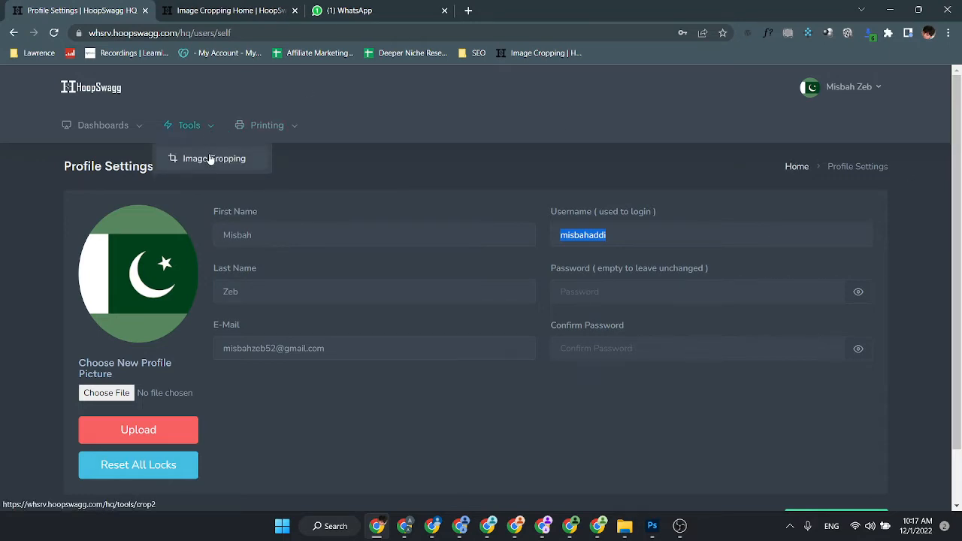
{"action": "left_click", "coordinate": [211, 159]}
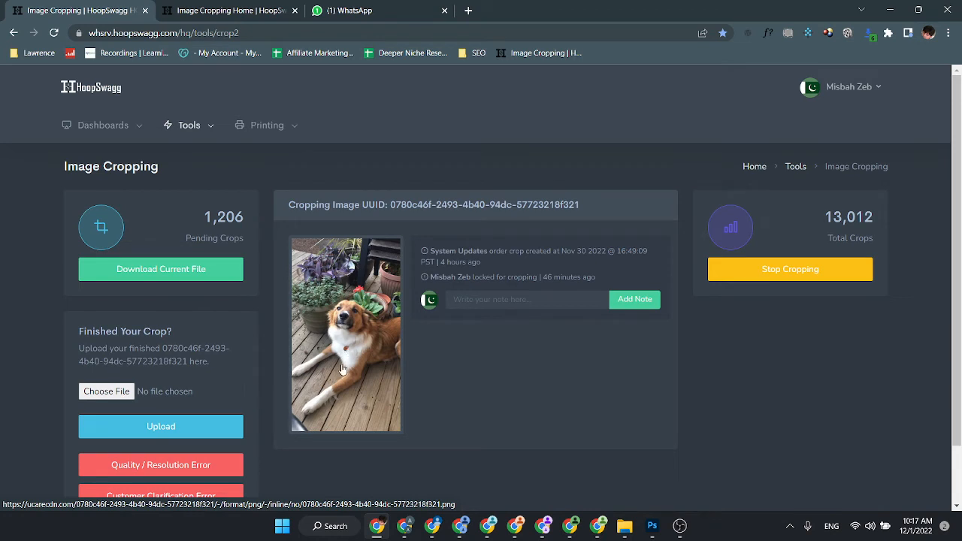
{"action": "left_click_drag", "start_coordinate": [201, 220], "coordinate": [248, 220]}
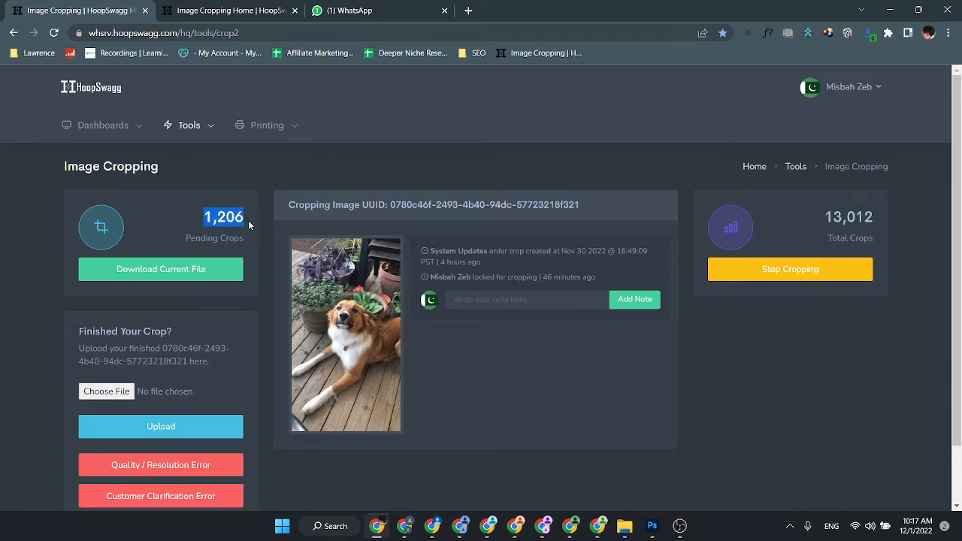
{"action": "left_click_drag", "start_coordinate": [826, 220], "coordinate": [876, 220]}
{"action": "left_click", "coordinate": [825, 243]}
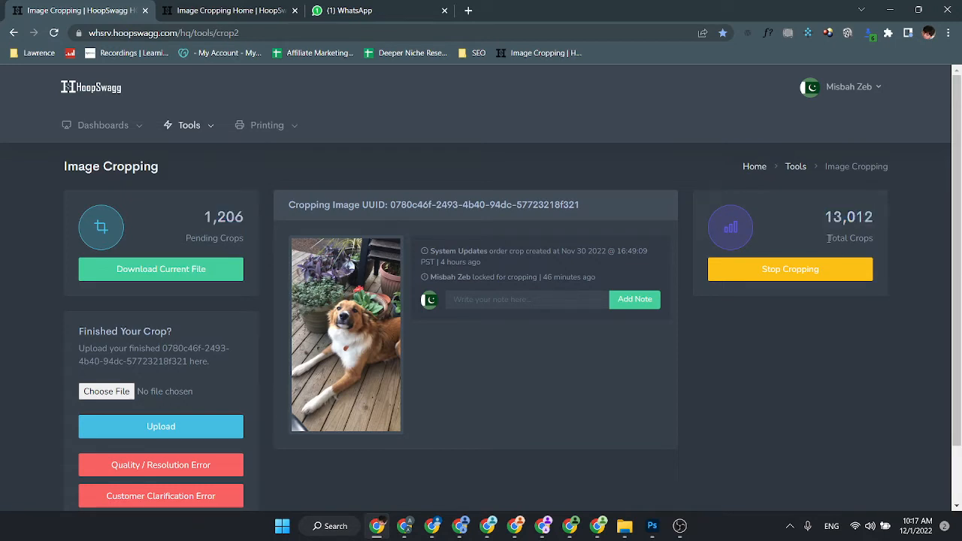
- Open the Image Cropping home dashboard and review the daily crops chart, the pending, lifetime and selected-period counts, and the analytics date range
{"action": "left_click", "coordinate": [753, 169]}
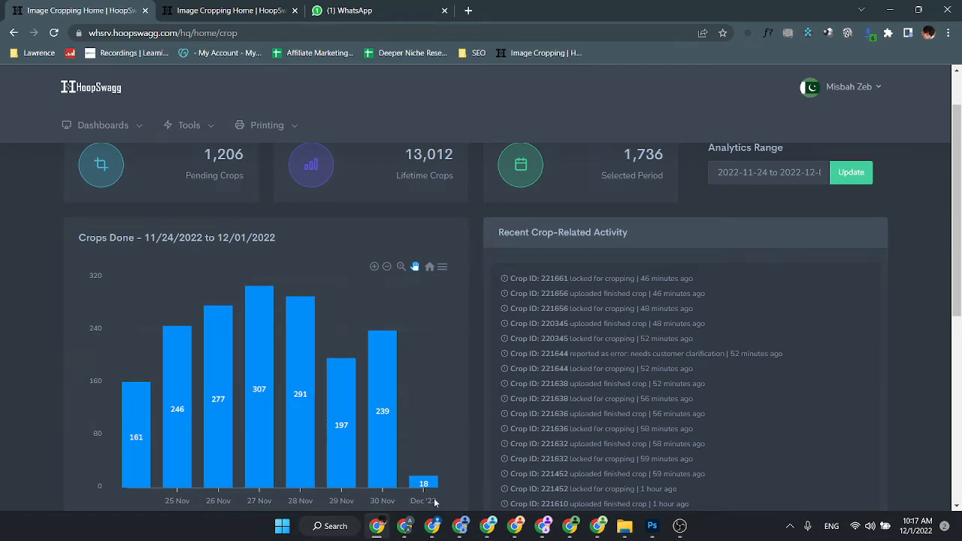
{"action": "scroll", "coordinate": [444, 462], "scroll_direction": "up", "scroll_amount": 1}
{"action": "scroll", "coordinate": [444, 466], "scroll_direction": "down", "scroll_amount": 2}
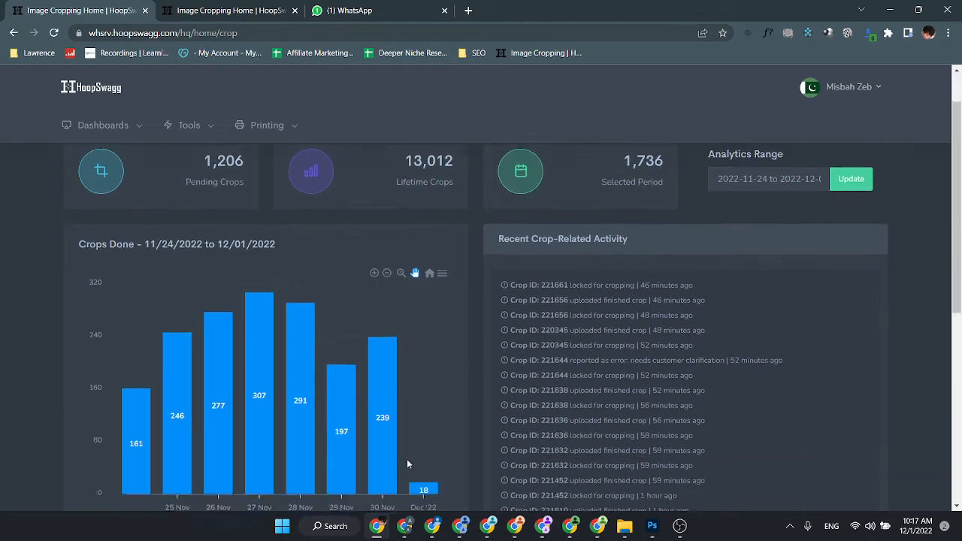
{"action": "scroll", "coordinate": [430, 348], "scroll_direction": "up", "scroll_amount": 2}
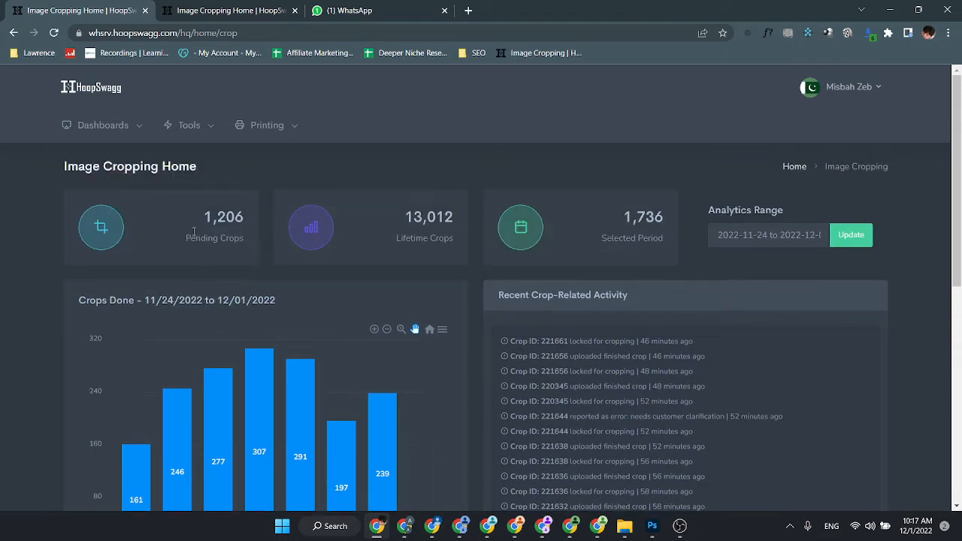
{"action": "left_click_drag", "start_coordinate": [206, 218], "coordinate": [248, 226]}
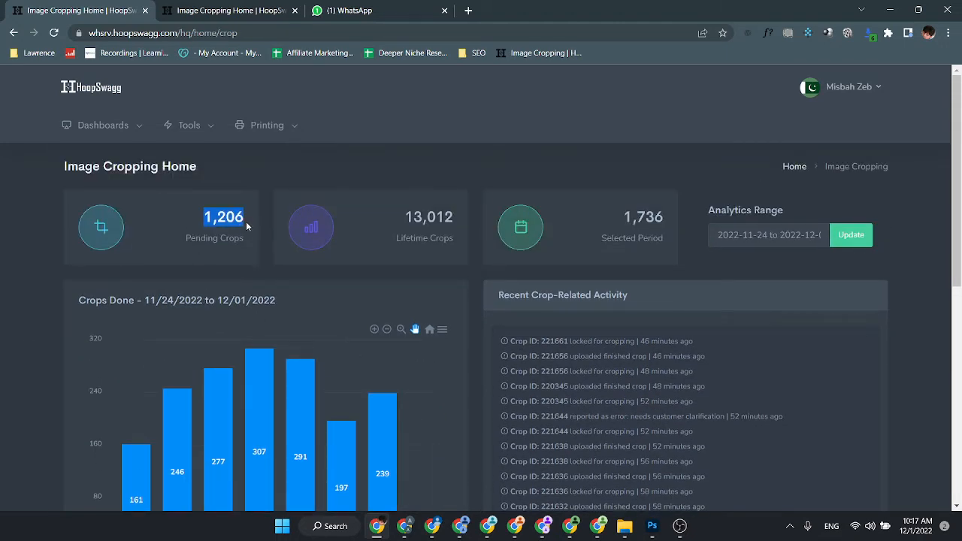
{"action": "left_click", "coordinate": [203, 224]}
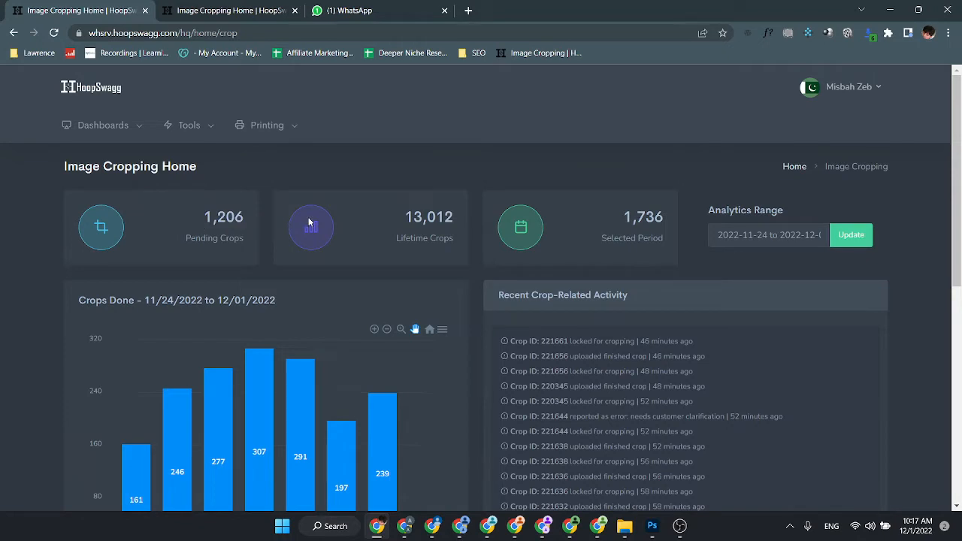
{"action": "left_click_drag", "start_coordinate": [406, 217], "coordinate": [453, 217]}
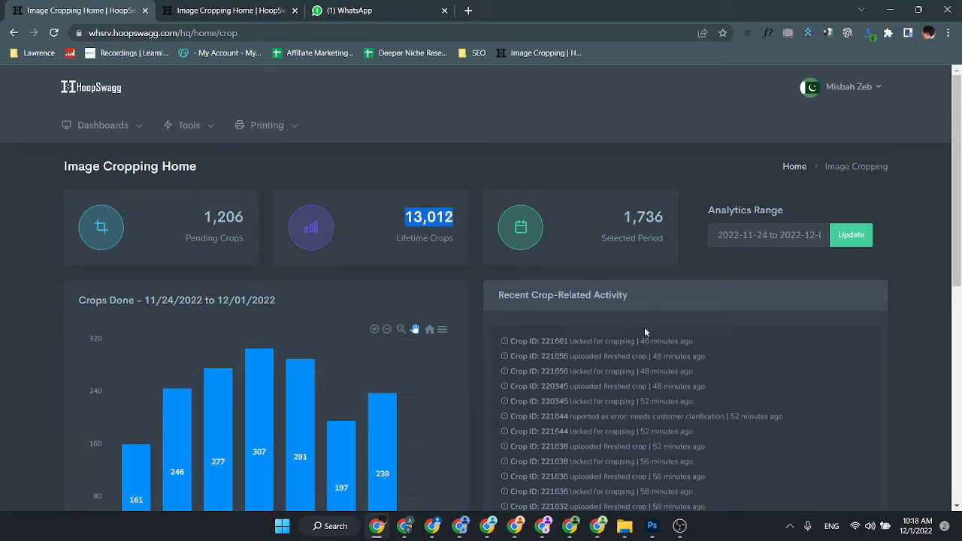
{"action": "left_click", "coordinate": [757, 235]}
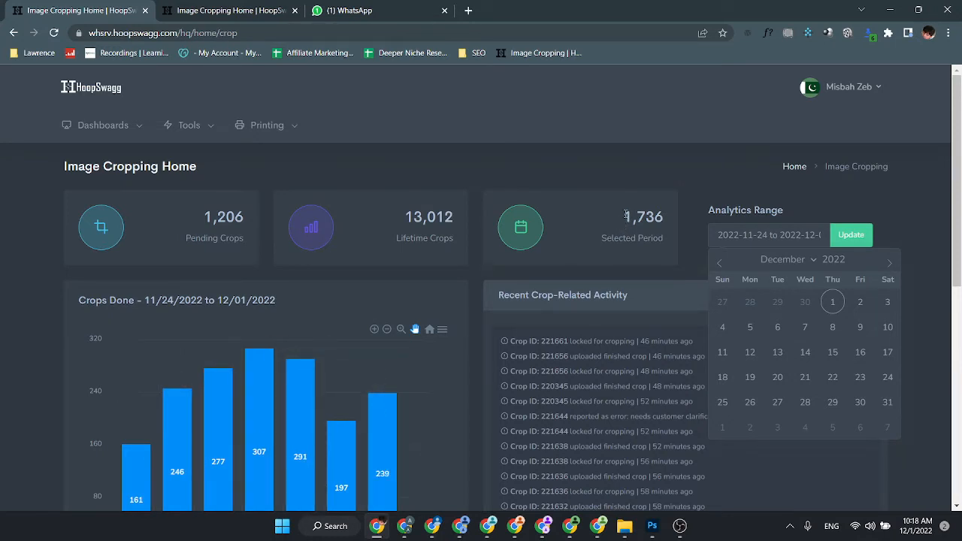
{"action": "left_click_drag", "start_coordinate": [623, 215], "coordinate": [668, 218]}
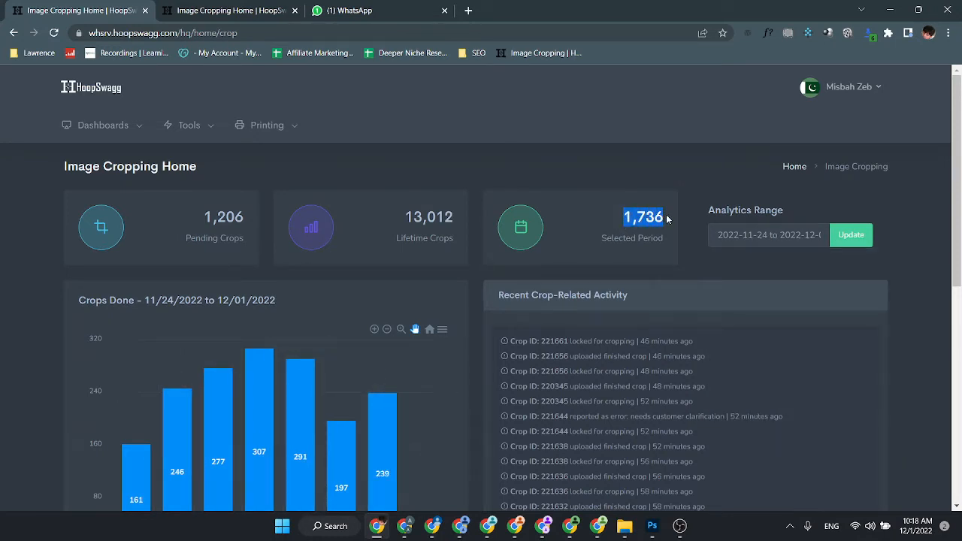
- Examine the locked and uploaded entries in Recent Crop-Related Activity and the Cropping Performance chart
{"action": "scroll", "coordinate": [599, 263], "scroll_direction": "down", "scroll_amount": 1}
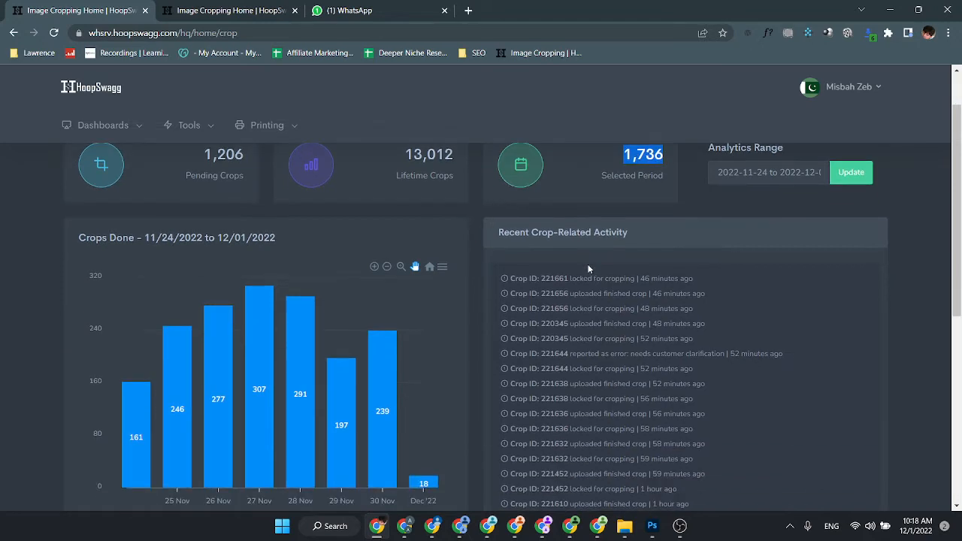
{"action": "scroll", "coordinate": [562, 281], "scroll_direction": "down", "scroll_amount": 1}
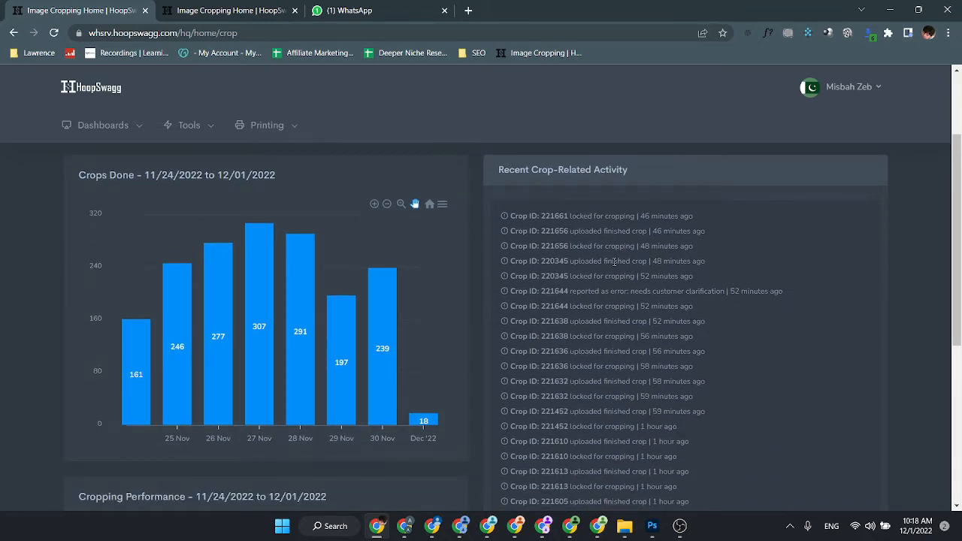
{"action": "scroll", "coordinate": [568, 237], "scroll_direction": "up", "scroll_amount": 1}
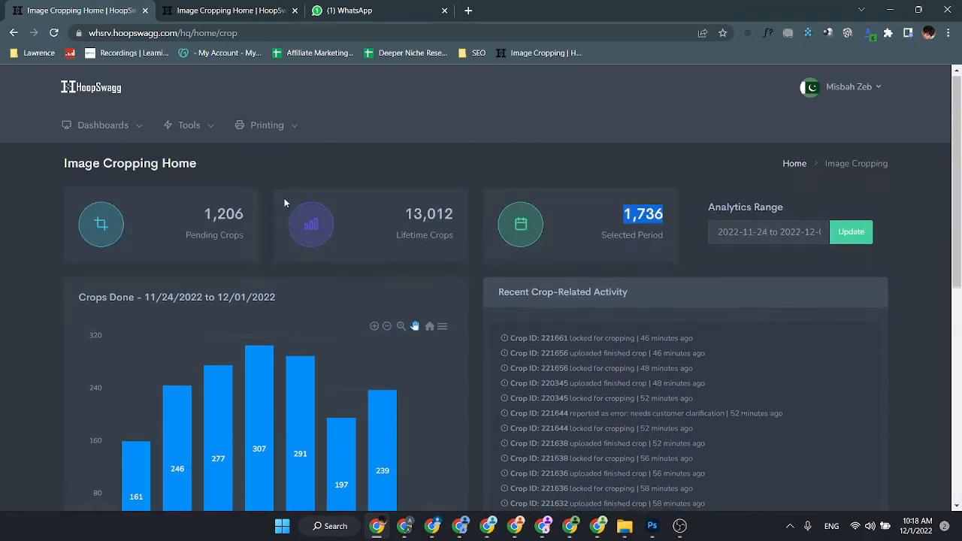
{"action": "scroll", "coordinate": [624, 330], "scroll_direction": "down", "scroll_amount": 1}
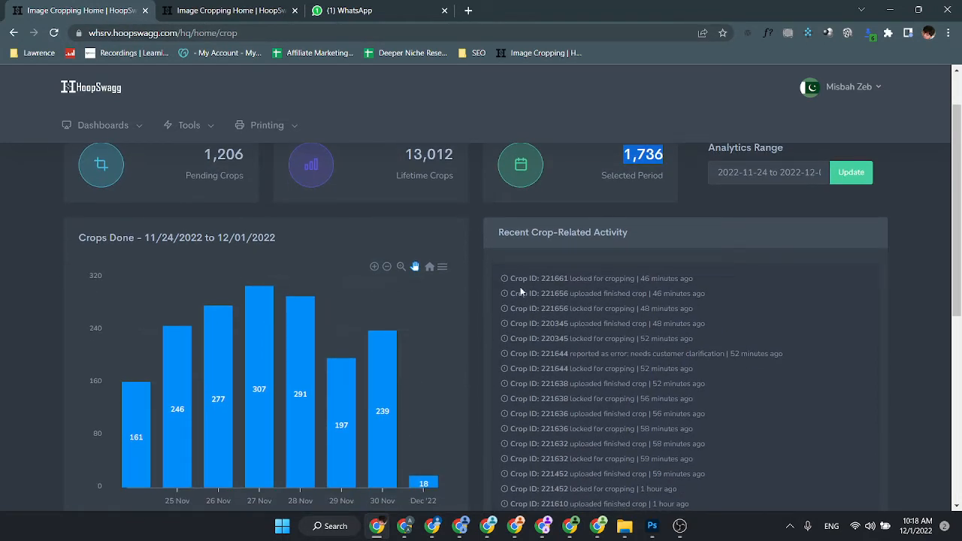
{"action": "left_click_drag", "start_coordinate": [517, 281], "coordinate": [695, 281]}
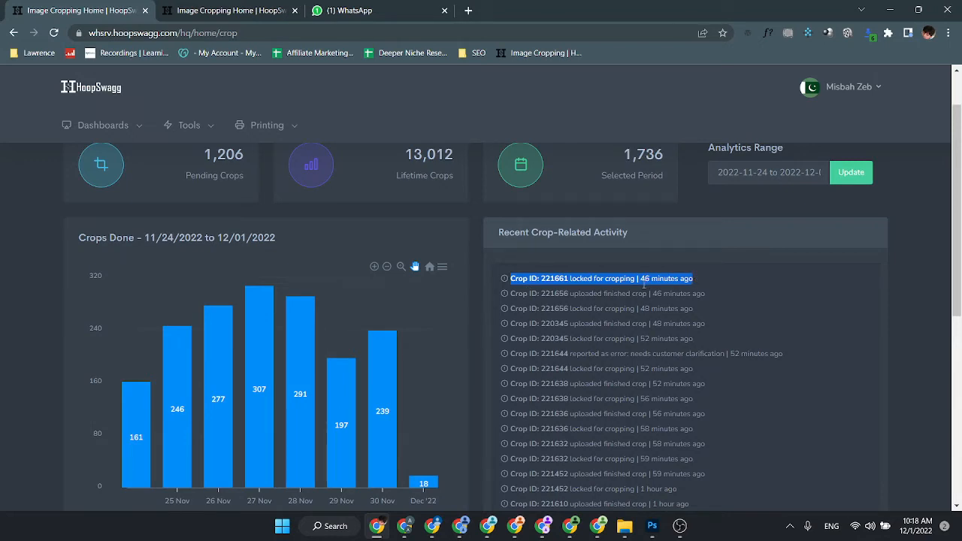
{"action": "left_click_drag", "start_coordinate": [511, 294], "coordinate": [643, 296]}
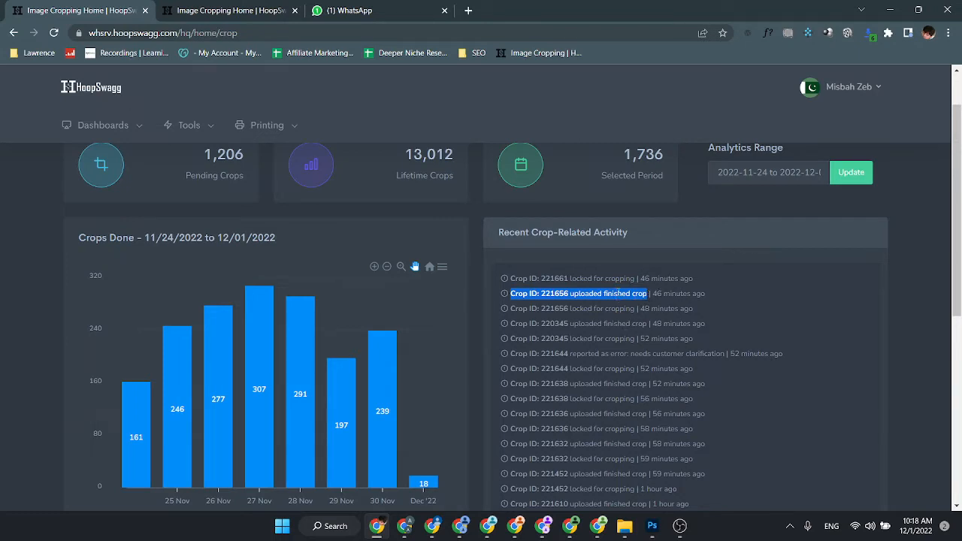
{"action": "scroll", "coordinate": [616, 351], "scroll_direction": "down", "scroll_amount": 4}
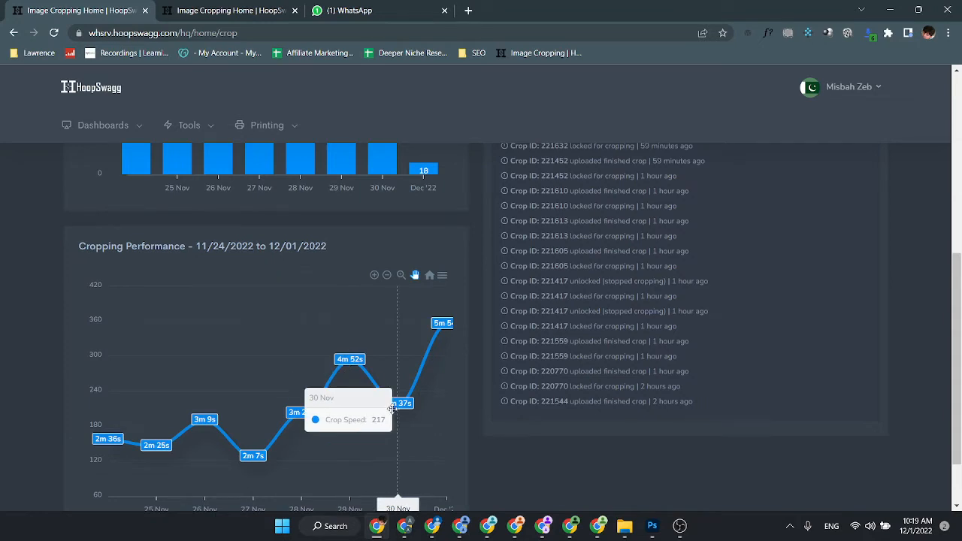
{"action": "scroll", "coordinate": [408, 408], "scroll_direction": "up", "scroll_amount": 5}
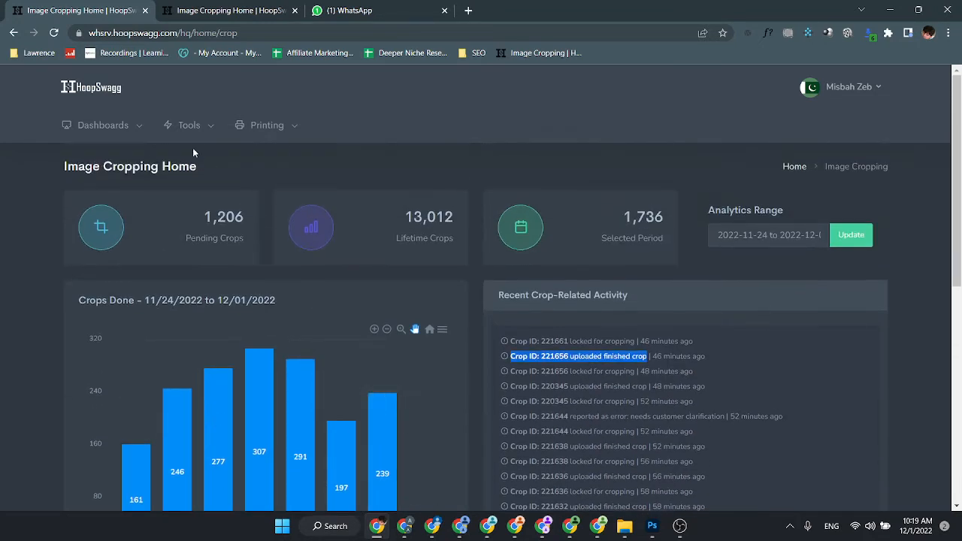
- Return to the Image Cropping tool, download the current dog photo as a PNG and open it in Photoshop
{"action": "mouse_move", "coordinate": [193, 141]}
{"action": "left_click", "coordinate": [193, 162]}
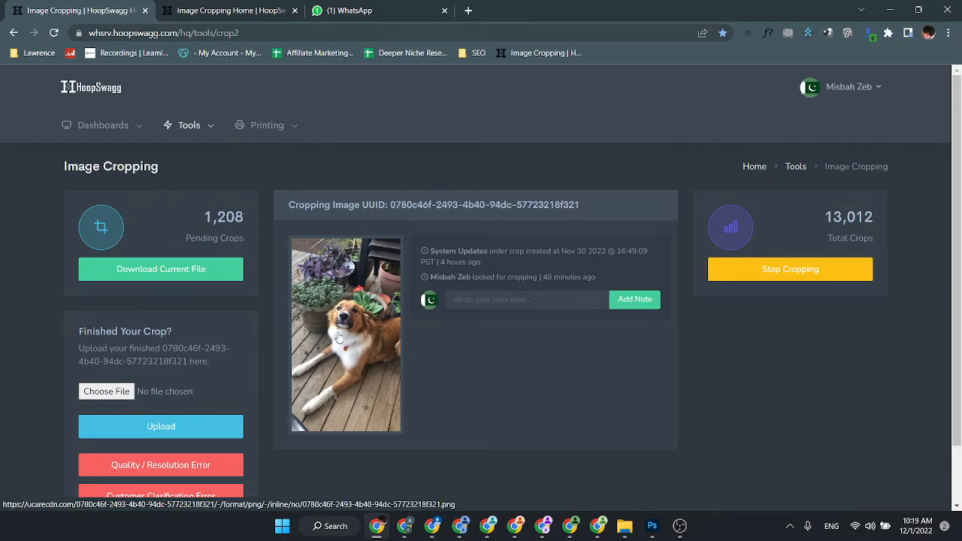
{"action": "left_click", "coordinate": [339, 338]}
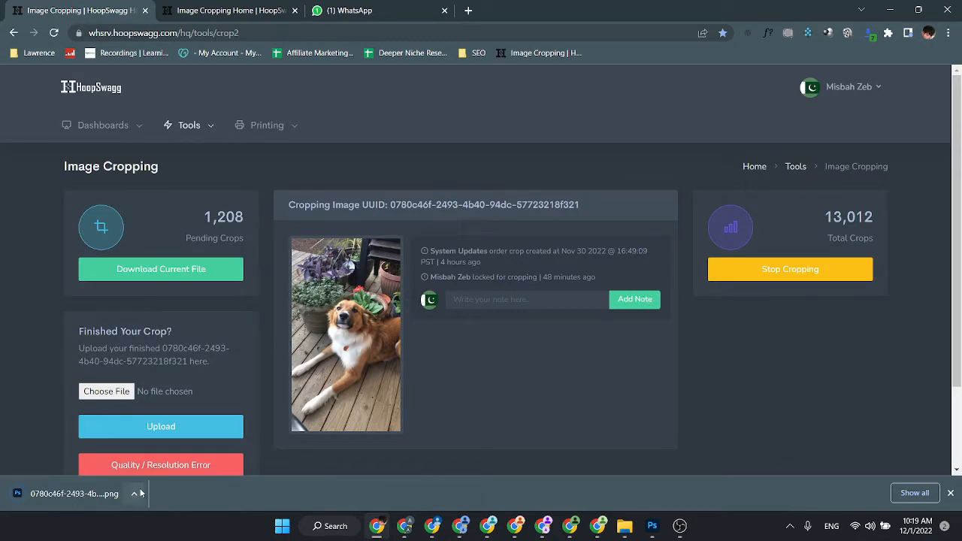
{"action": "left_click", "coordinate": [64, 499]}
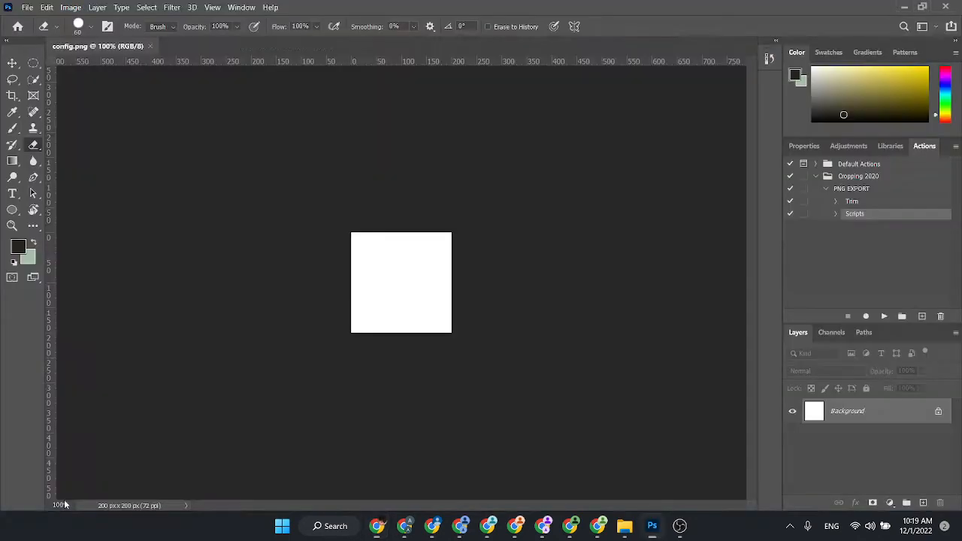
{"action": "scroll", "coordinate": [419, 248], "scroll_direction": "up", "scroll_amount": 2}
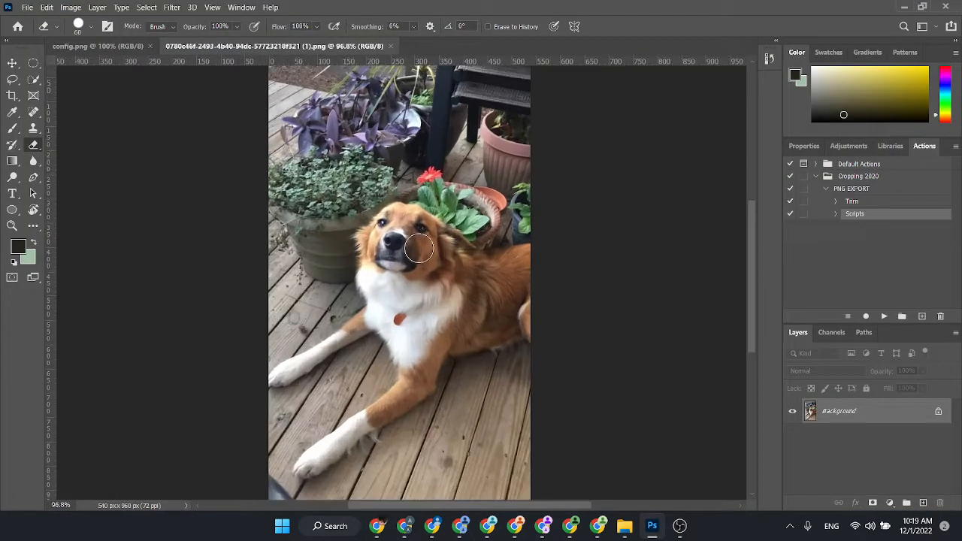
{"action": "scroll", "coordinate": [419, 248], "scroll_direction": "up", "scroll_amount": 1}
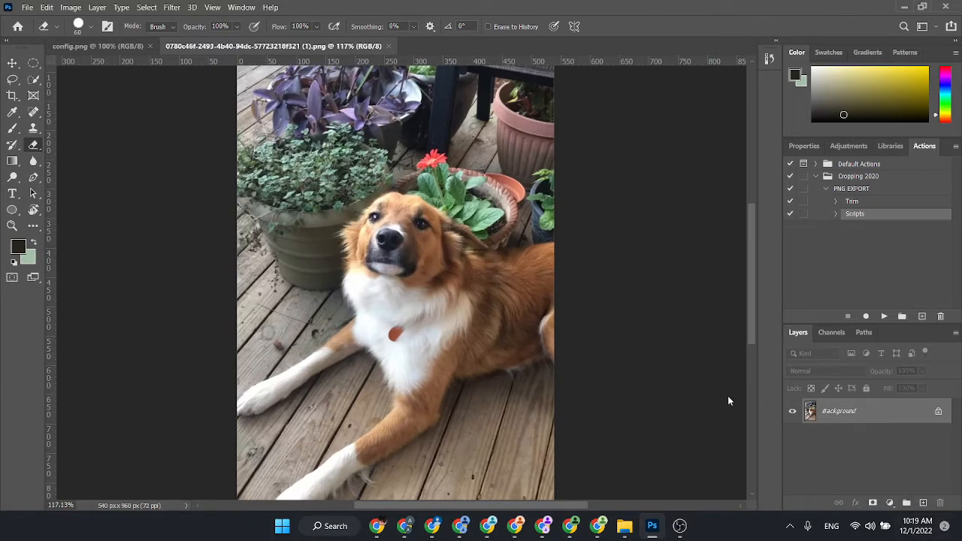
- Switch to Chrome and open the browser's Downloads settings
{"action": "left_click", "coordinate": [376, 525]}
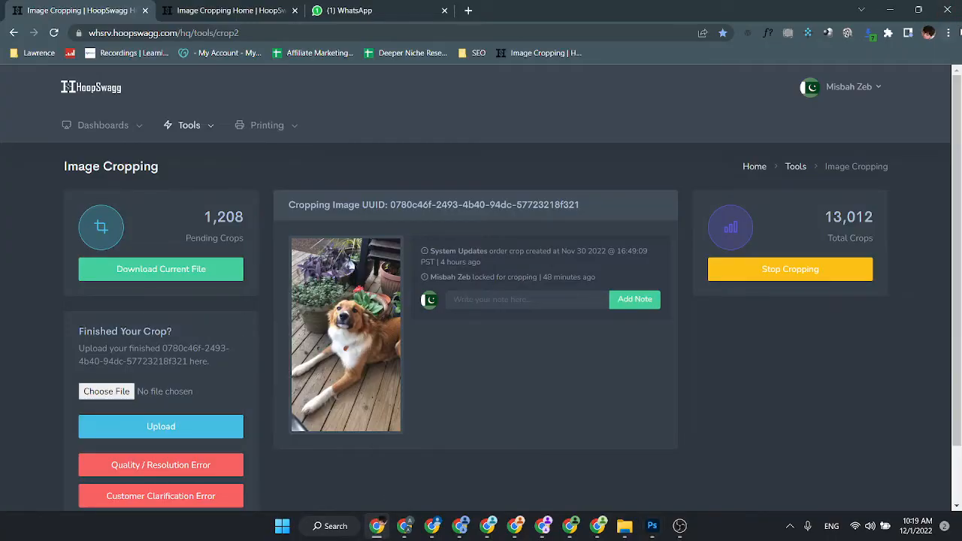
{"action": "left_click", "coordinate": [948, 33]}
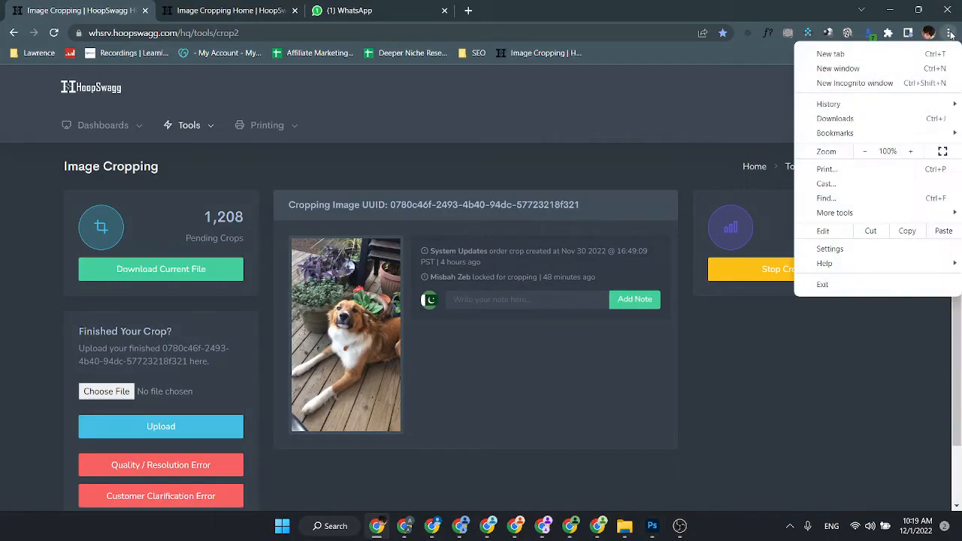
{"action": "left_click", "coordinate": [851, 249]}
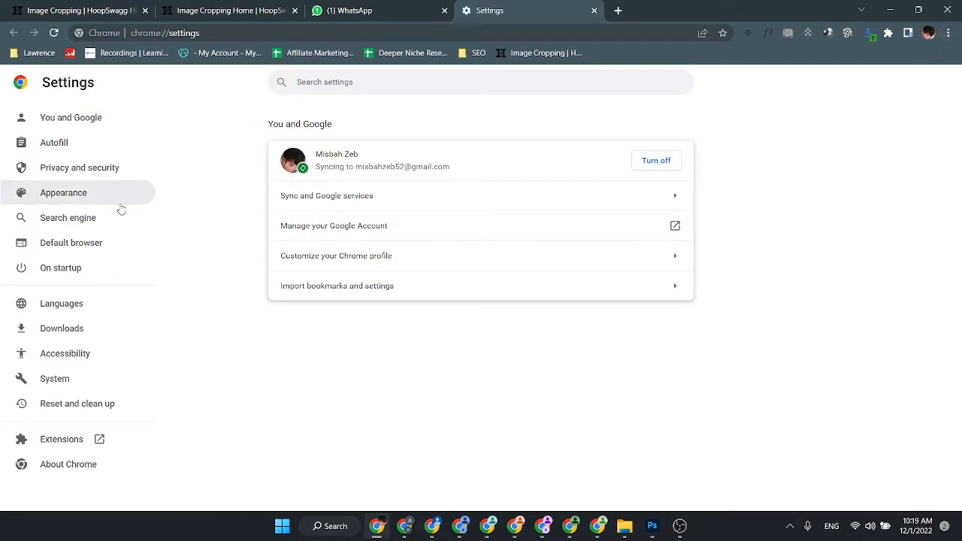
{"action": "left_click", "coordinate": [77, 332]}
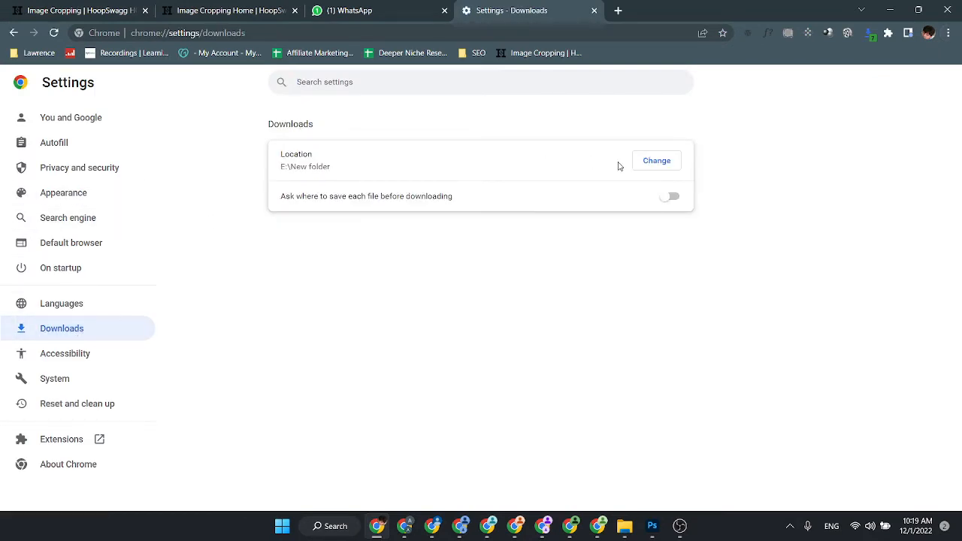
- Start changing the download location and create a folder named Cropped Images on the Desktop
{"action": "left_click", "coordinate": [650, 161]}
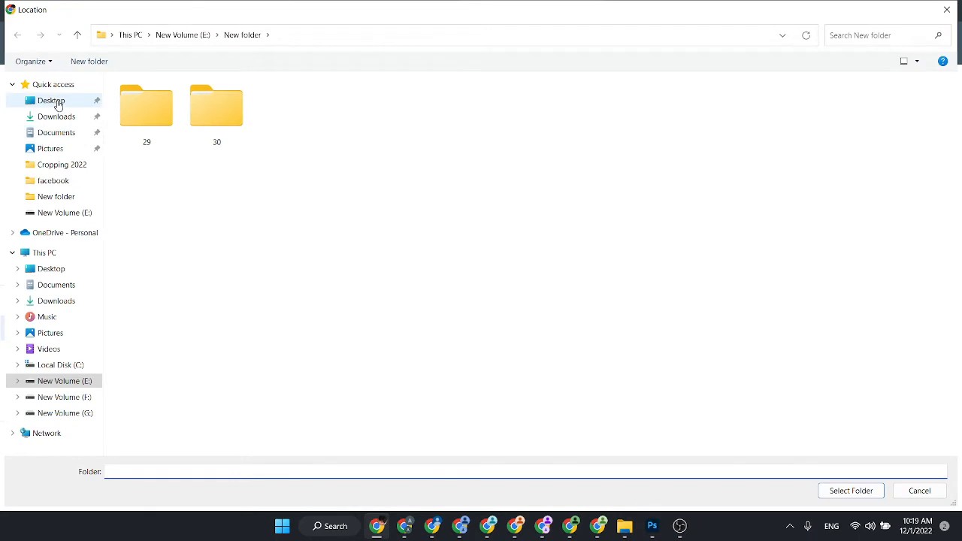
{"action": "left_click", "coordinate": [53, 101]}
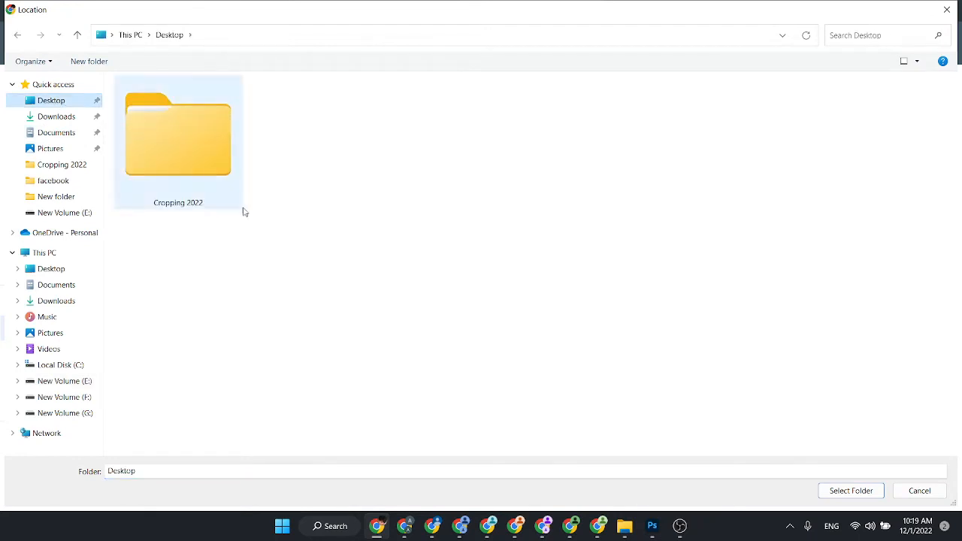
{"action": "right_click", "coordinate": [350, 270]}
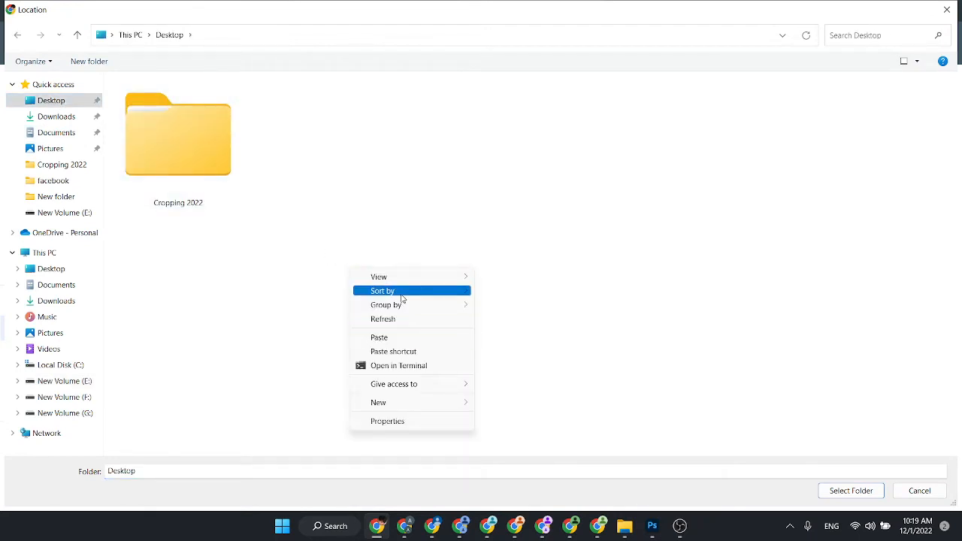
{"action": "mouse_move", "coordinate": [412, 402]}
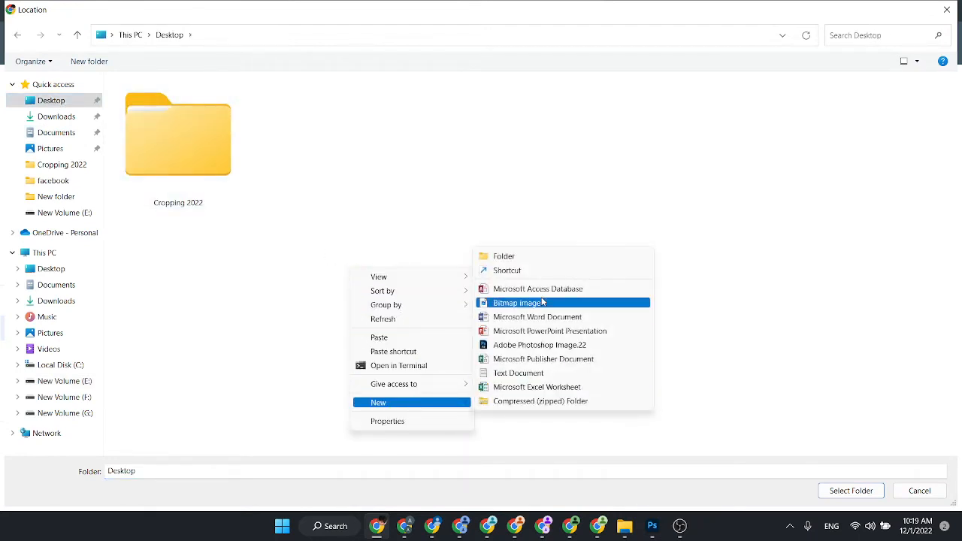
{"action": "left_click", "coordinate": [546, 257]}
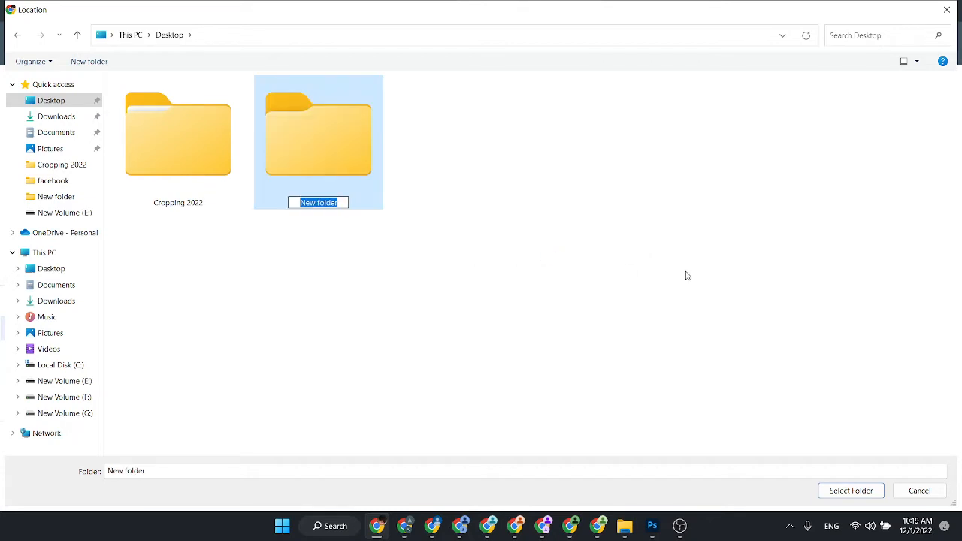
{"action": "type", "text": "Cropping"}
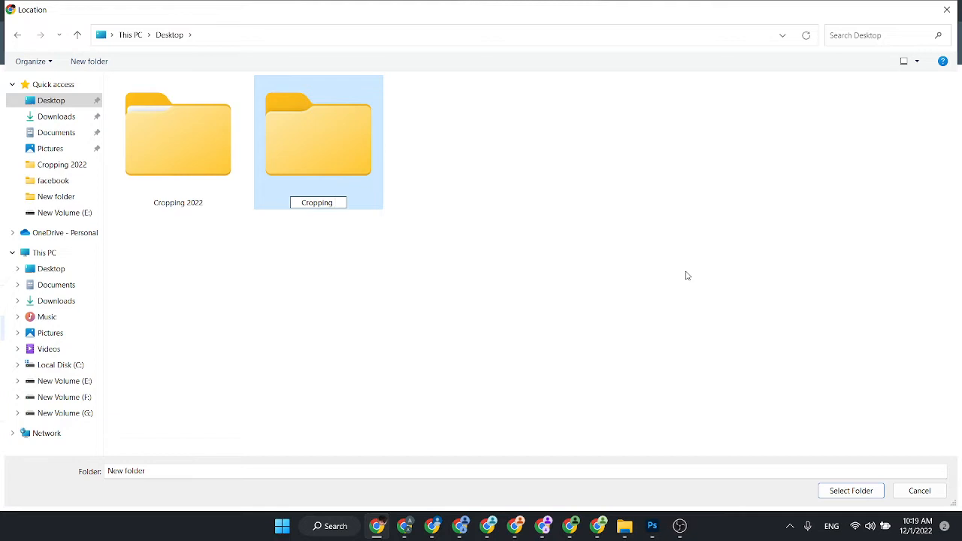
{"action": "key", "text": "BackSpace"}
{"action": "key", "text": "BackSpace"}
{"action": "key", "text": "BackSpace"}
{"action": "key", "text": "BackSpace"}
{"action": "type", "text": "ed Images"}
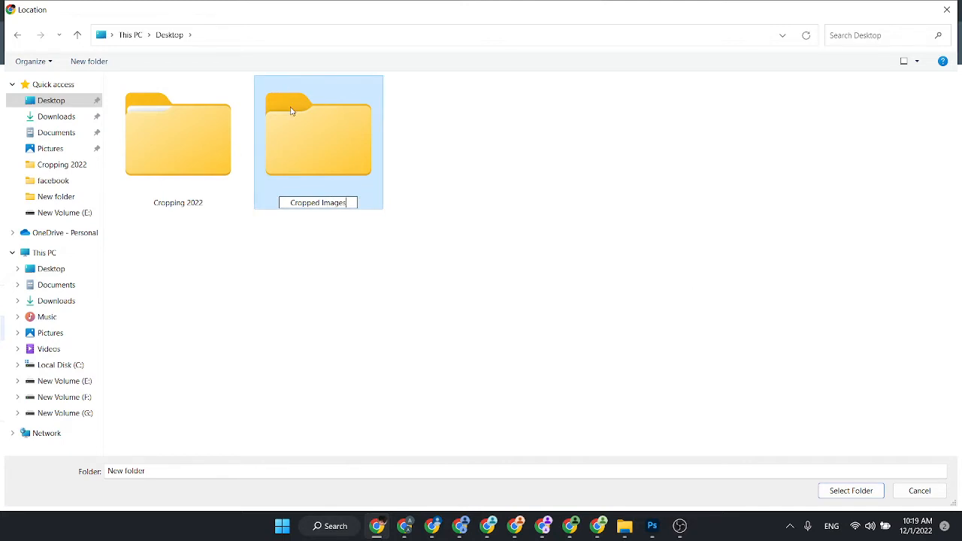
- Choose the Cropped Images folder as Chrome's download location and check the path shown in the settings
{"action": "double_click", "coordinate": [300, 129]}
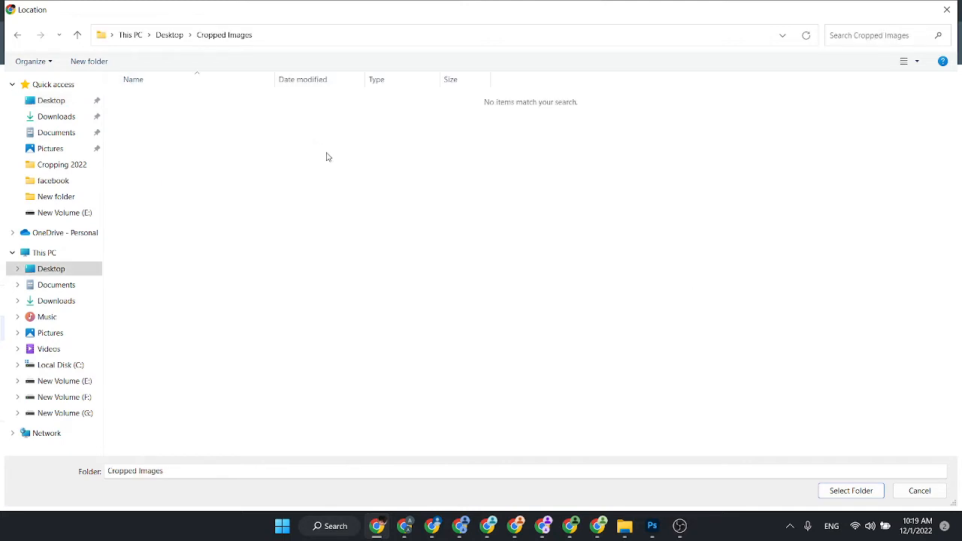
{"action": "left_click", "coordinate": [857, 491]}
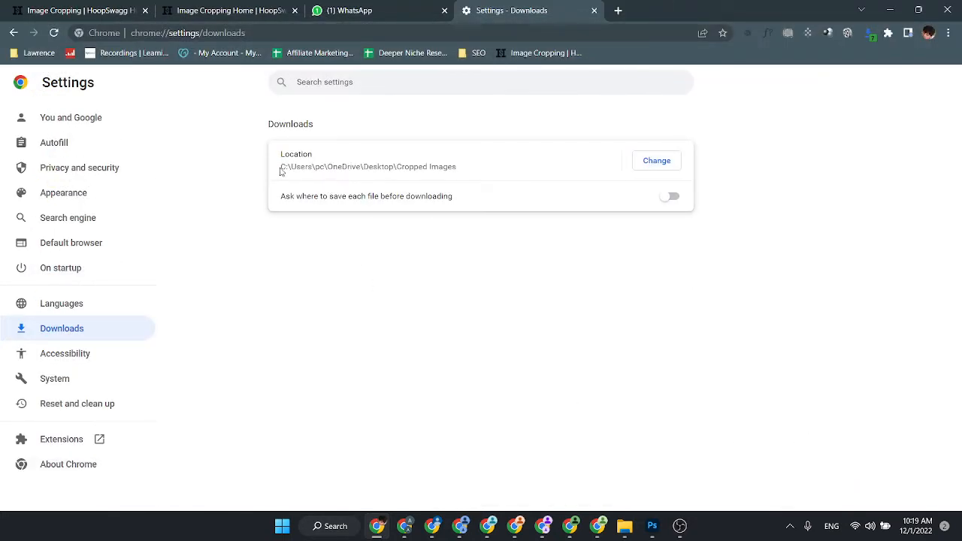
{"action": "left_click_drag", "start_coordinate": [281, 170], "coordinate": [460, 167]}
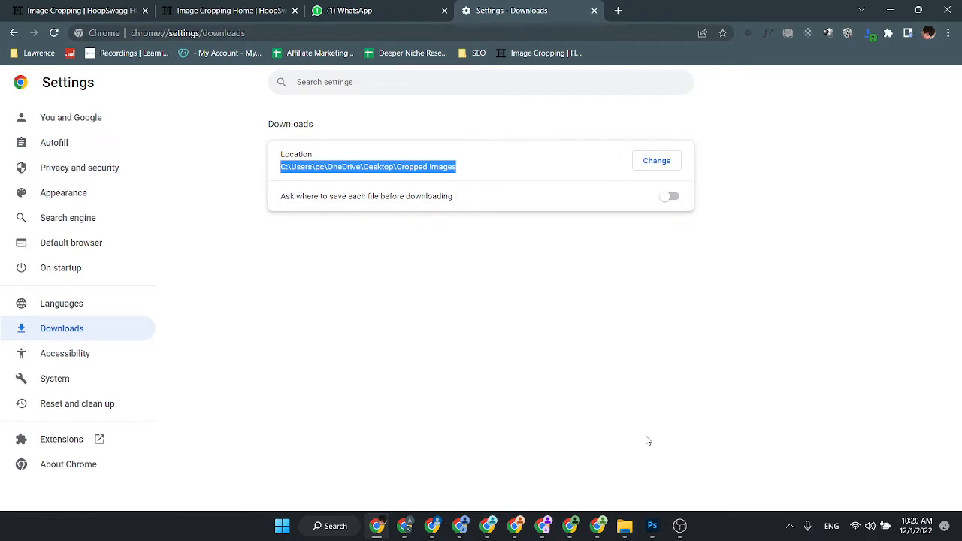
- Return to the Image Cropping tool, download the dog photo again and find it in the Desktop's Cropped Images folder
{"action": "left_click", "coordinate": [29, 4]}
{"action": "left_click", "coordinate": [377, 355]}
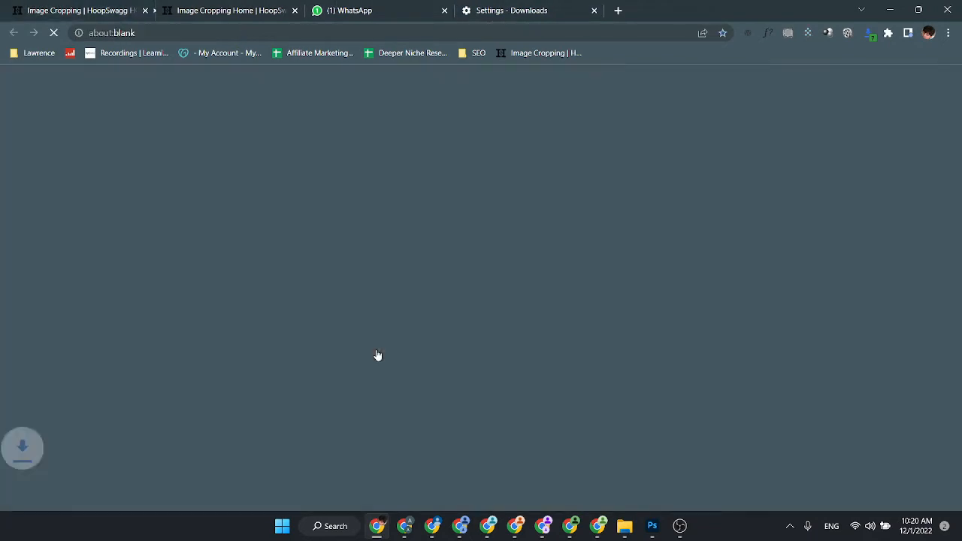
{"action": "left_click", "coordinate": [135, 495]}
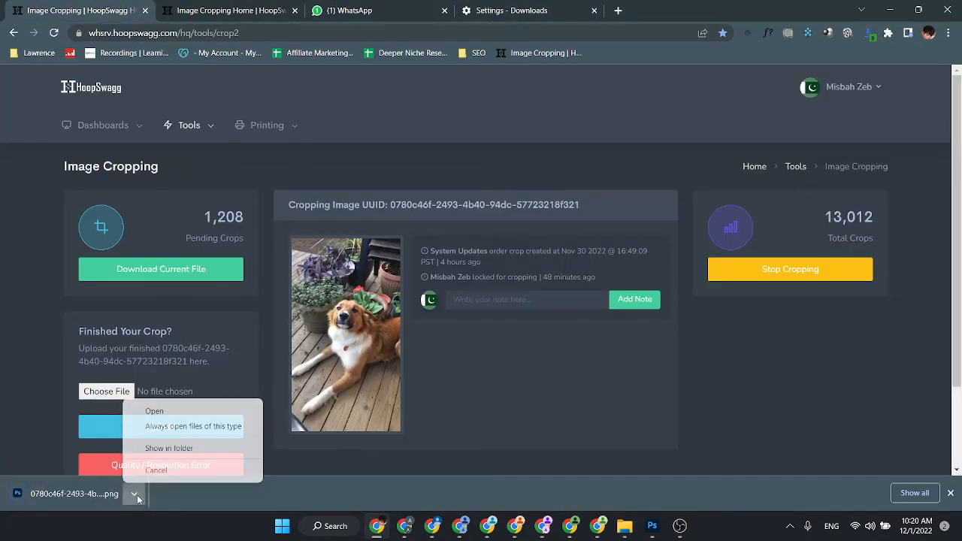
{"action": "left_click", "coordinate": [161, 448]}
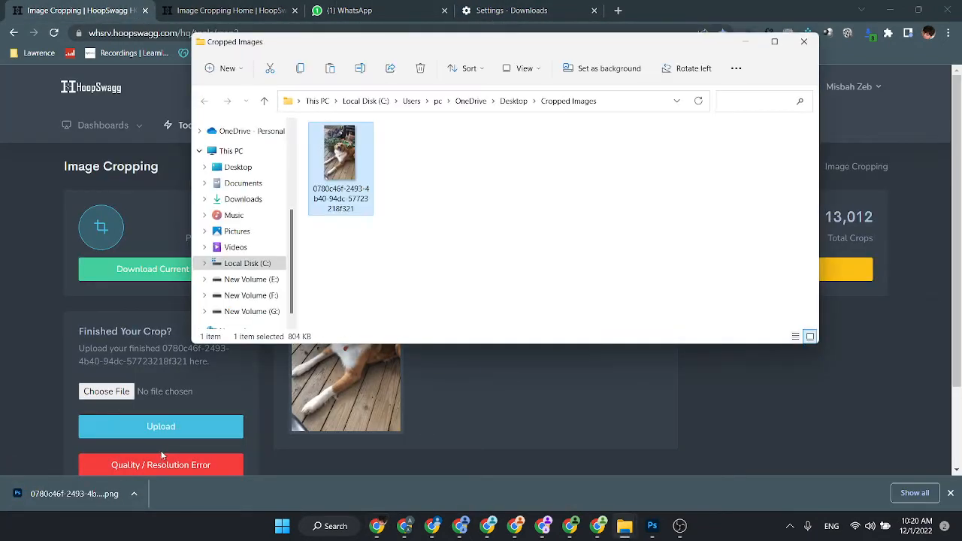
{"action": "left_click", "coordinate": [514, 103]}
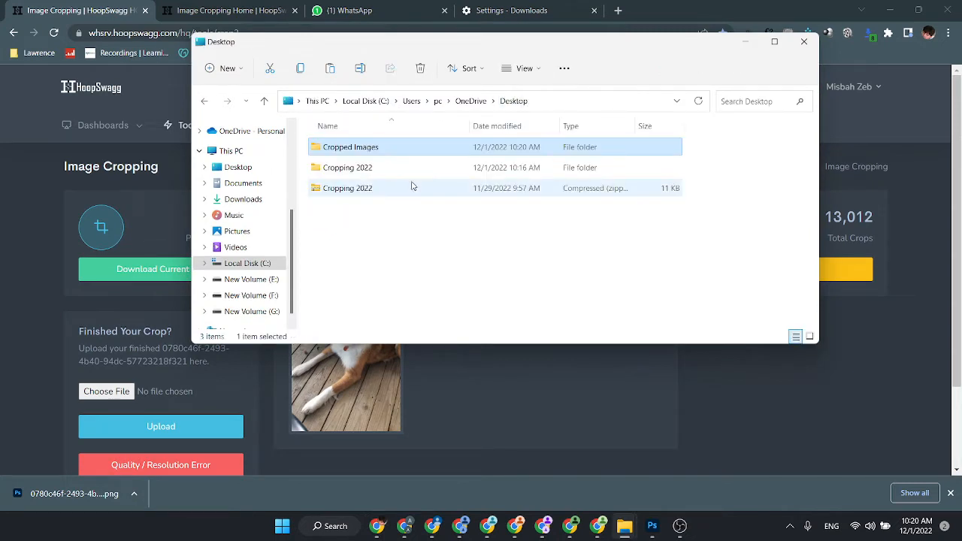
{"action": "double_click", "coordinate": [358, 150]}
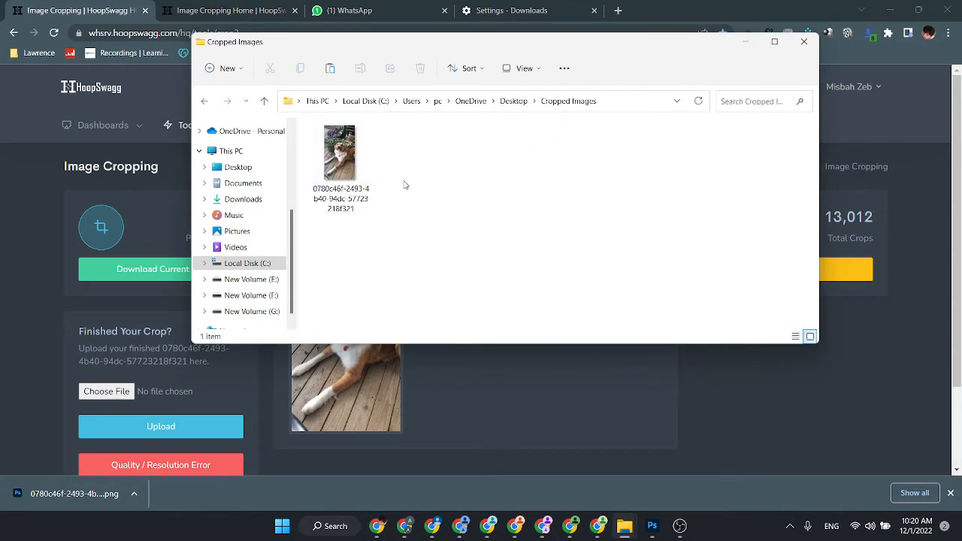
- Open the downloaded dog photo with Adobe Photoshop 2021 and make it the default app for .png files
{"action": "right_click", "coordinate": [339, 162]}
{"action": "mouse_move", "coordinate": [402, 221]}
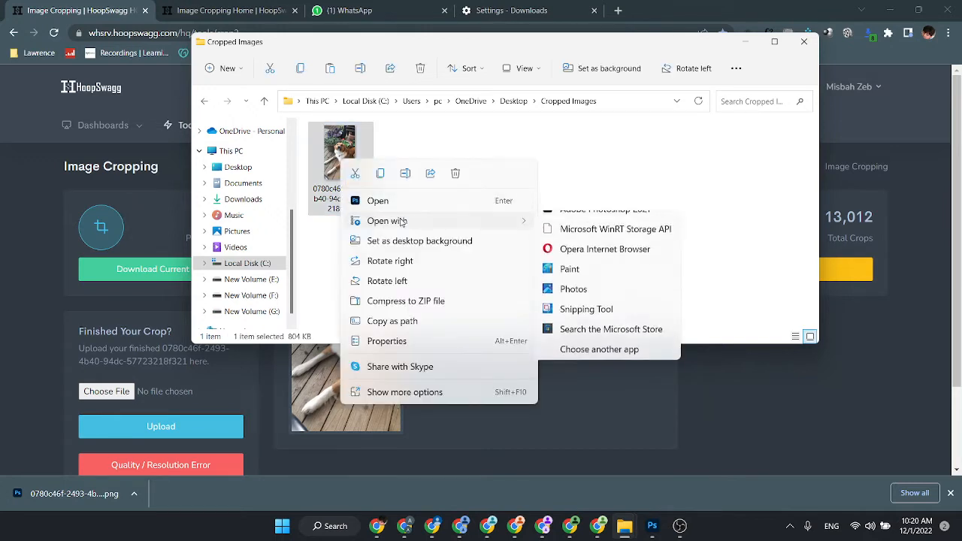
{"action": "left_click", "coordinate": [599, 364]}
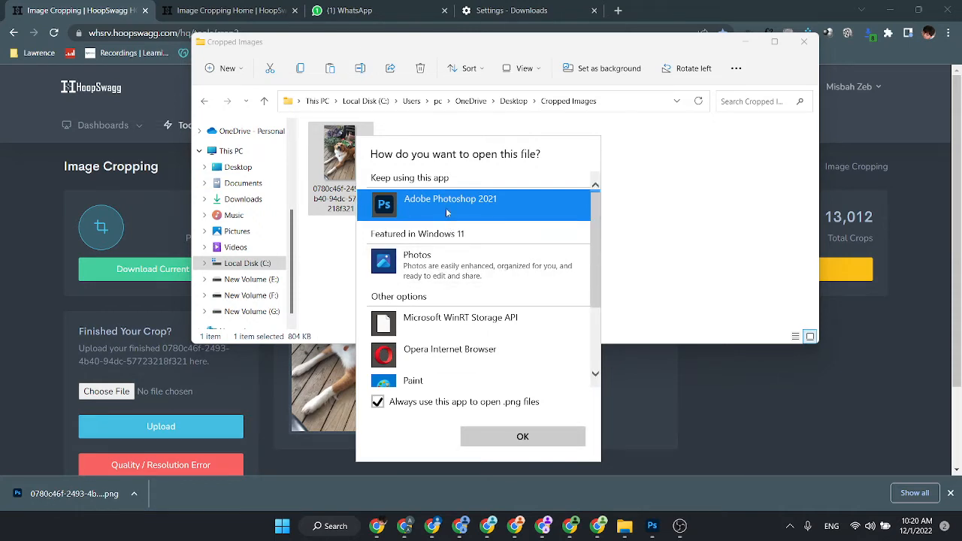
{"action": "left_click", "coordinate": [519, 437]}
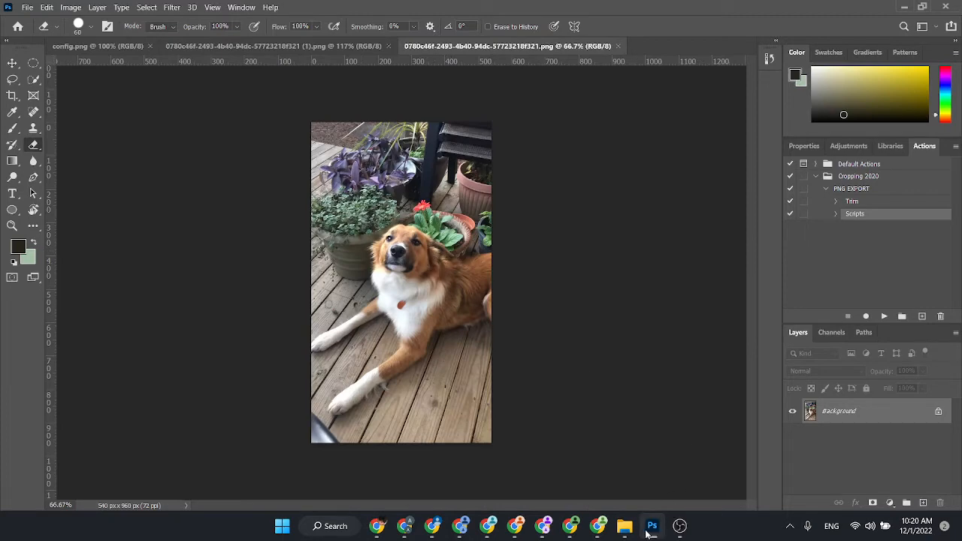
- Show the desktop, open the Cropped Images folder and display its contents as large icons
{"action": "key", "text": "super+d"}
{"action": "left_click", "coordinate": [67, 330]}
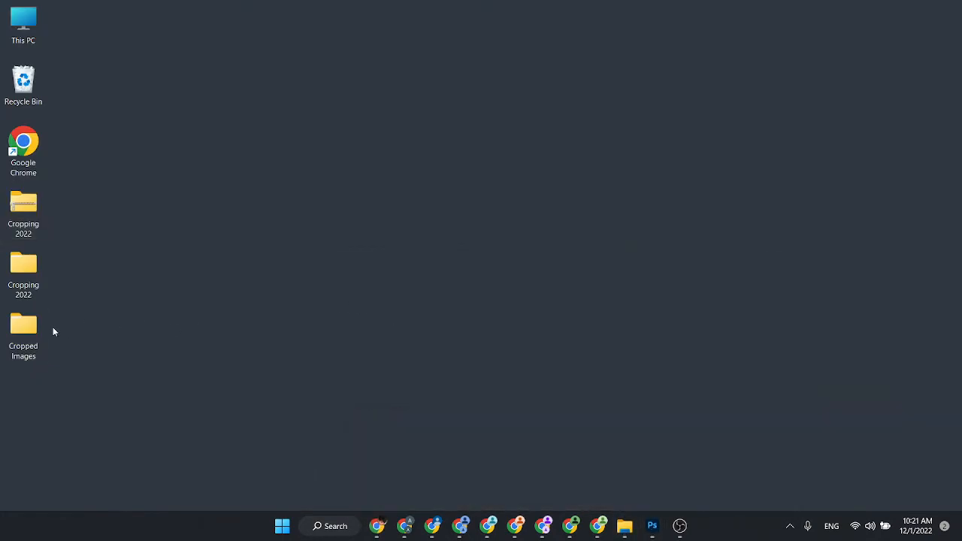
{"action": "double_click", "coordinate": [26, 331]}
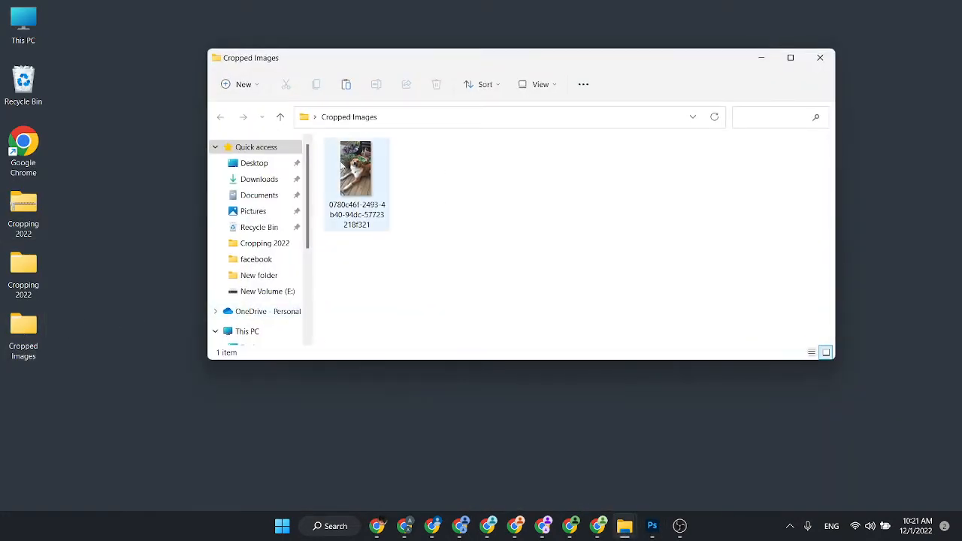
{"action": "right_click", "coordinate": [479, 189]}
{"action": "mouse_move", "coordinate": [537, 230]}
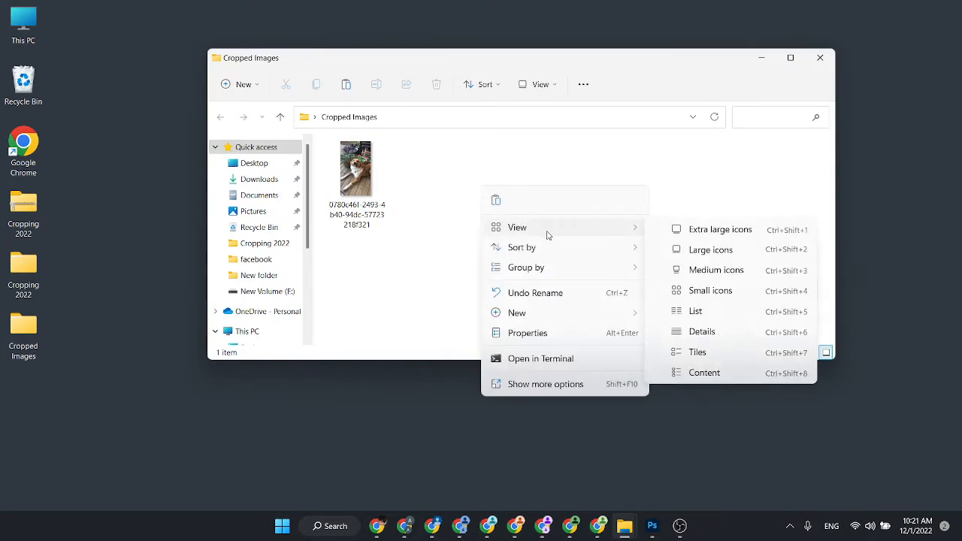
{"action": "left_click", "coordinate": [735, 251]}
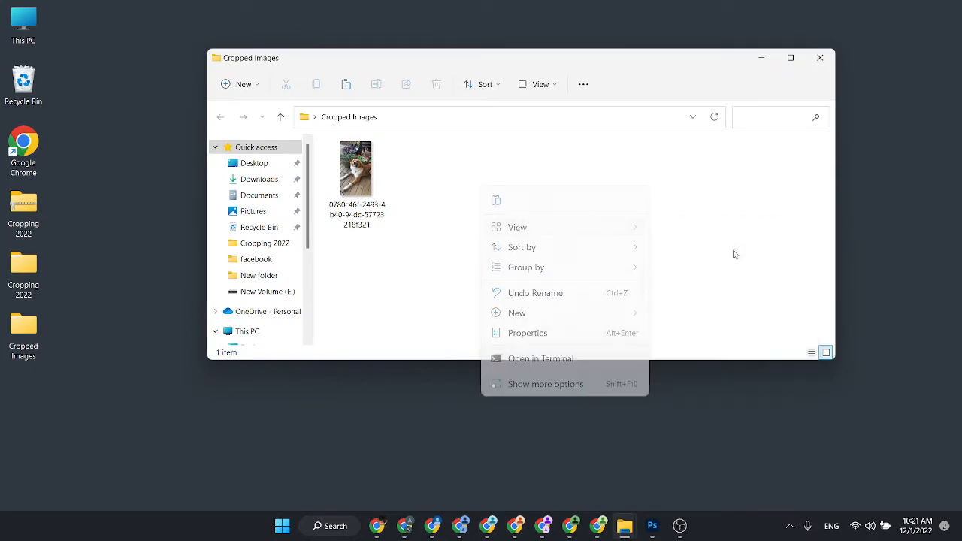
- Sort the Cropped Images folder by date and close its window
{"action": "right_click", "coordinate": [693, 248]}
{"action": "mouse_move", "coordinate": [744, 261]}
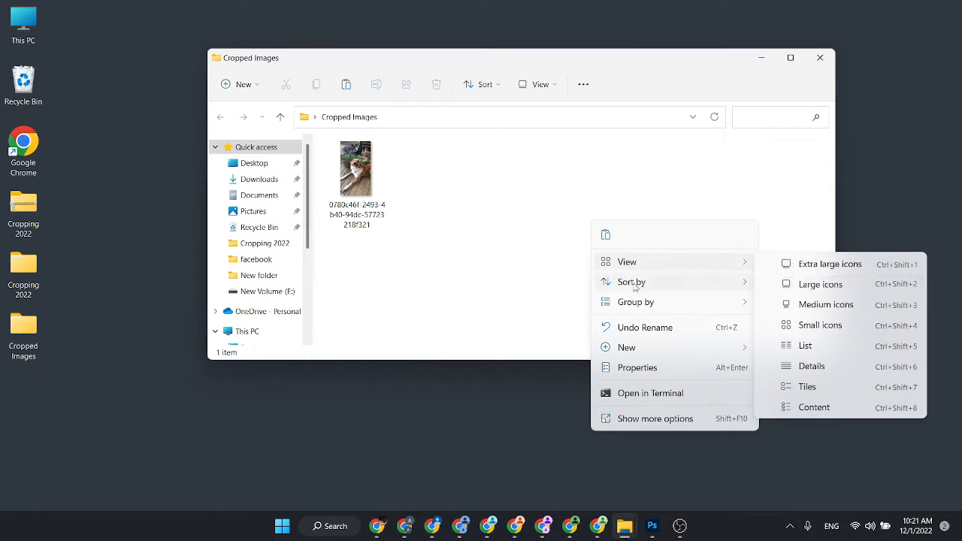
{"action": "mouse_move", "coordinate": [627, 286]}
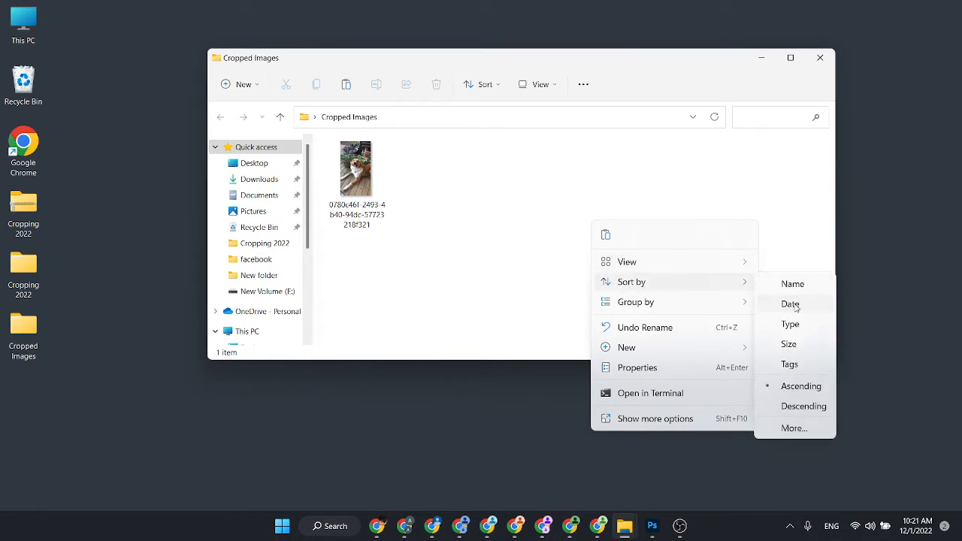
{"action": "left_click", "coordinate": [818, 303]}
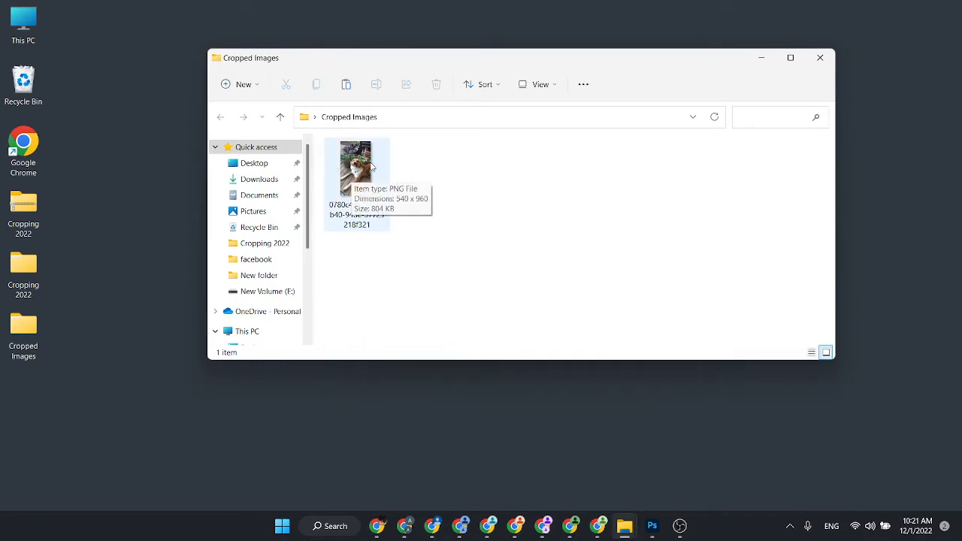
{"action": "left_click", "coordinate": [821, 58]}
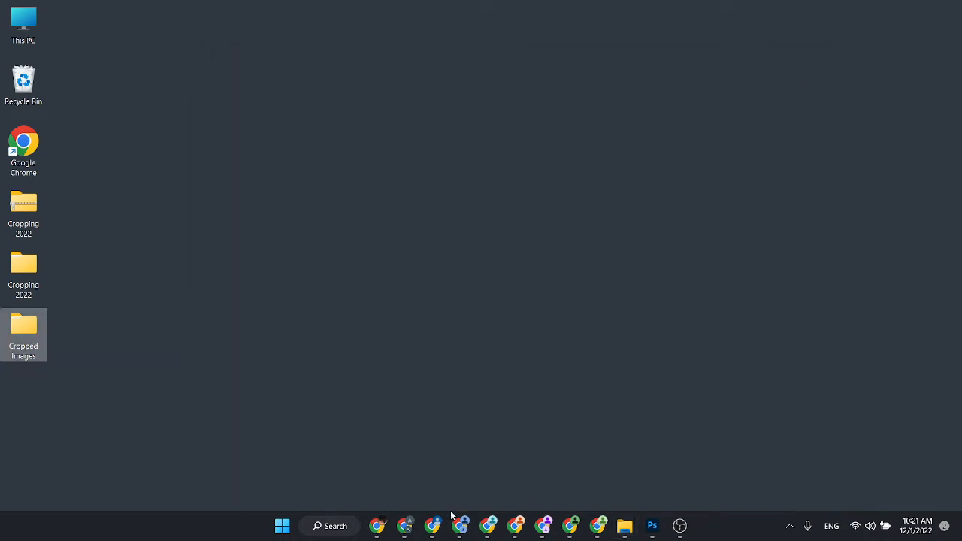
- Return to the Image Cropping tool in Chrome and open the downloaded dog PNG in Photoshop
{"action": "left_click", "coordinate": [377, 525]}
{"action": "scroll", "coordinate": [263, 272], "scroll_direction": "down", "scroll_amount": 2}
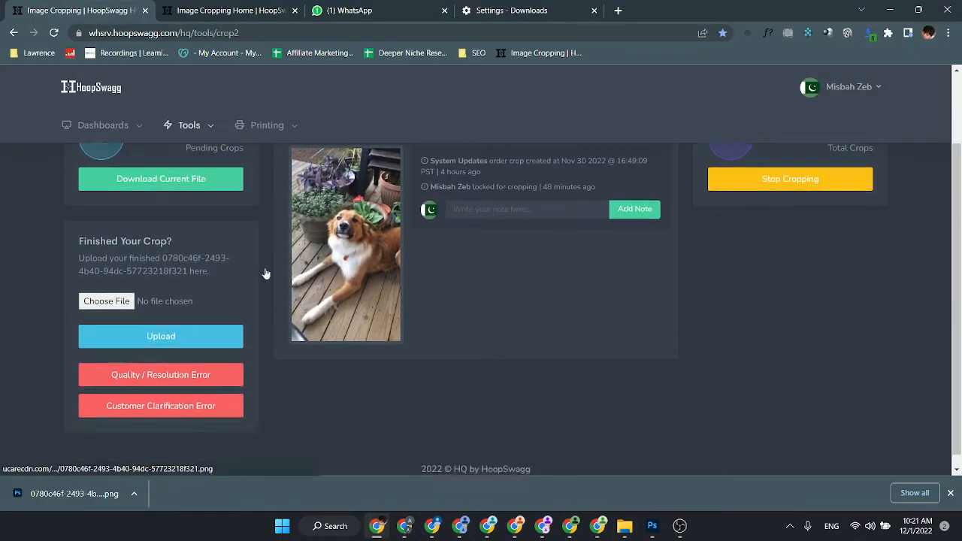
{"action": "scroll", "coordinate": [222, 280], "scroll_direction": "up", "scroll_amount": 2}
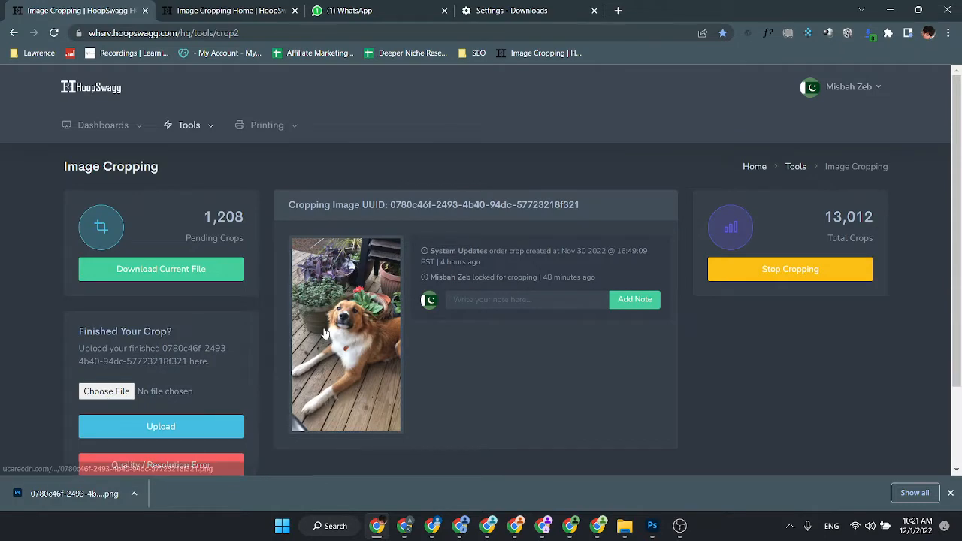
{"action": "left_click", "coordinate": [52, 496]}
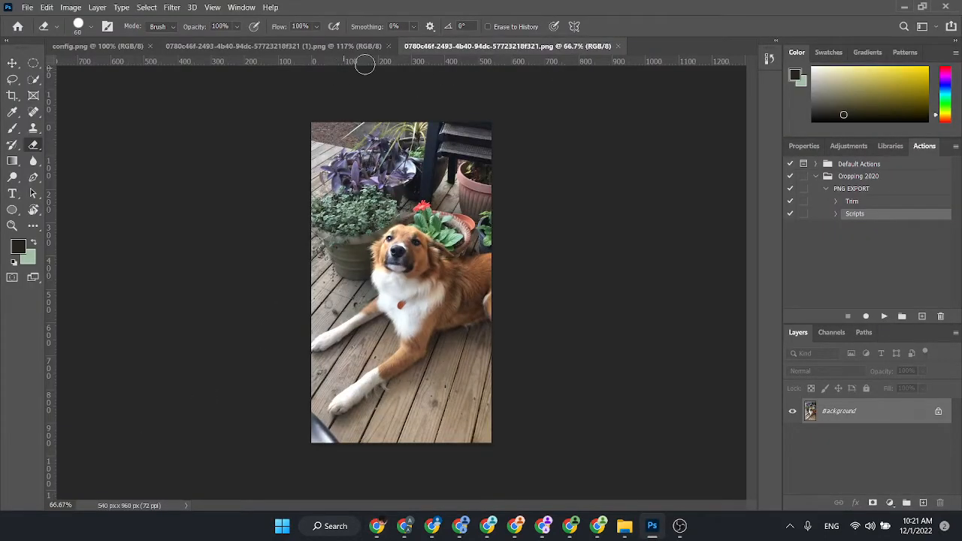
- Close the duplicate (1).png dog photo and config.png, keeping only the newly downloaded dog photo open
{"action": "left_click", "coordinate": [388, 46]}
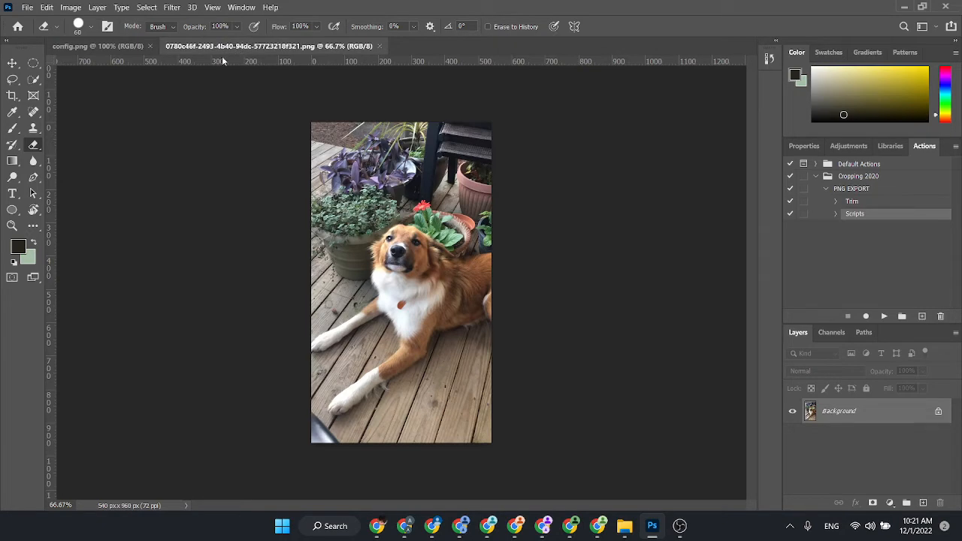
{"action": "left_click", "coordinate": [150, 46]}
{"action": "scroll", "coordinate": [405, 249], "scroll_direction": "up", "scroll_amount": 5}
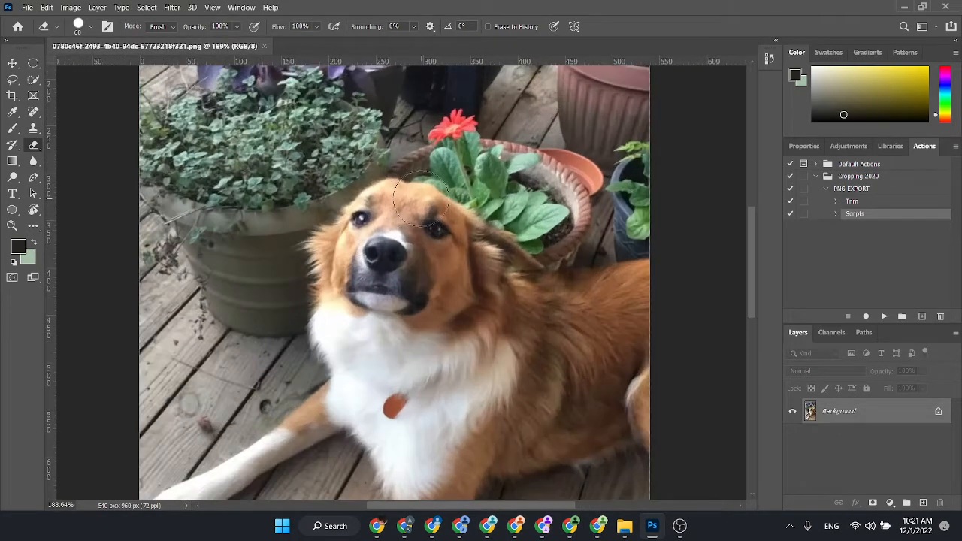
- Select the dog's head by drawing a rectangle around it with the Object Selection tool
{"action": "scroll", "coordinate": [421, 200], "scroll_direction": "up", "scroll_amount": 1}
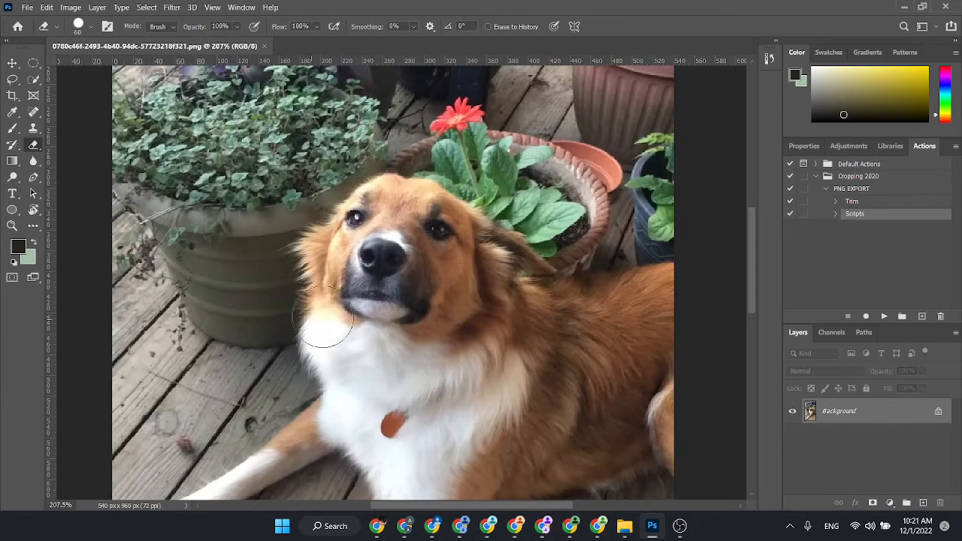
{"action": "left_click_drag", "start_coordinate": [33, 79], "coordinate": [86, 80]}
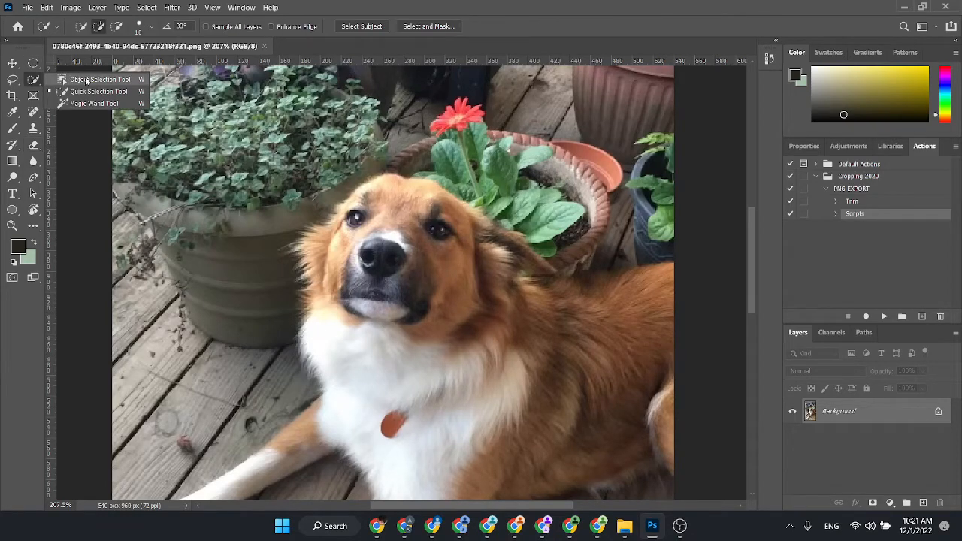
{"action": "left_click", "coordinate": [87, 81]}
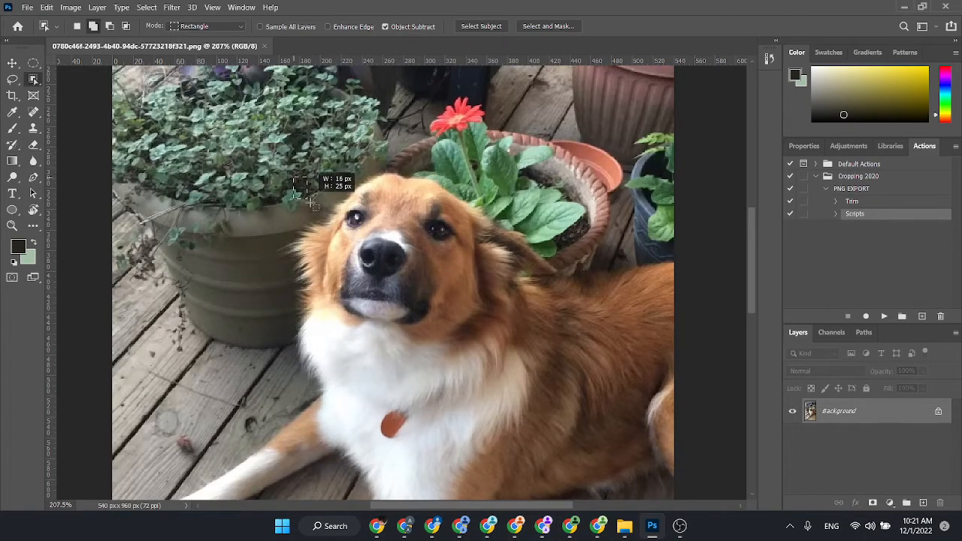
{"action": "left_click_drag", "start_coordinate": [306, 197], "coordinate": [550, 411]}
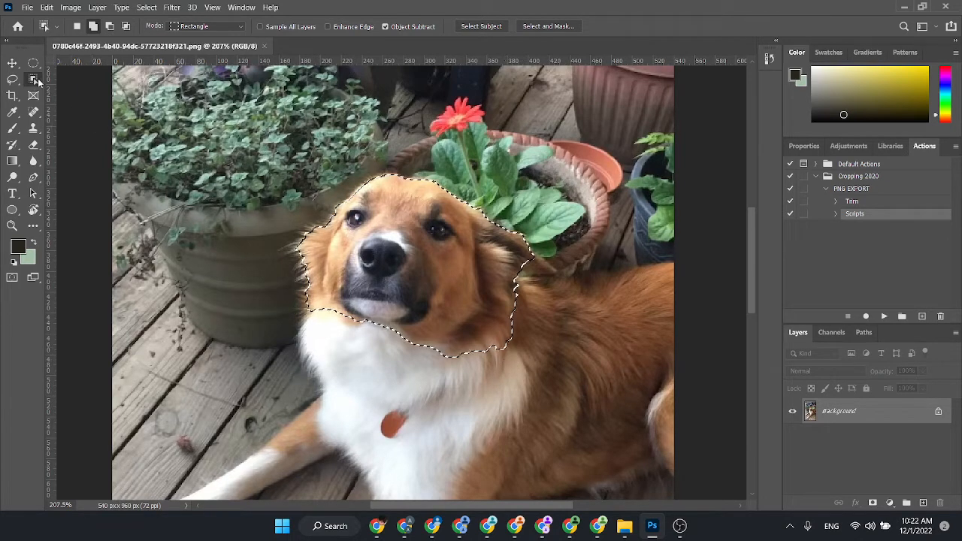
- Add part of the white chest to the selection with a larger Object Selection rectangle around the head
{"action": "right_click", "coordinate": [35, 79]}
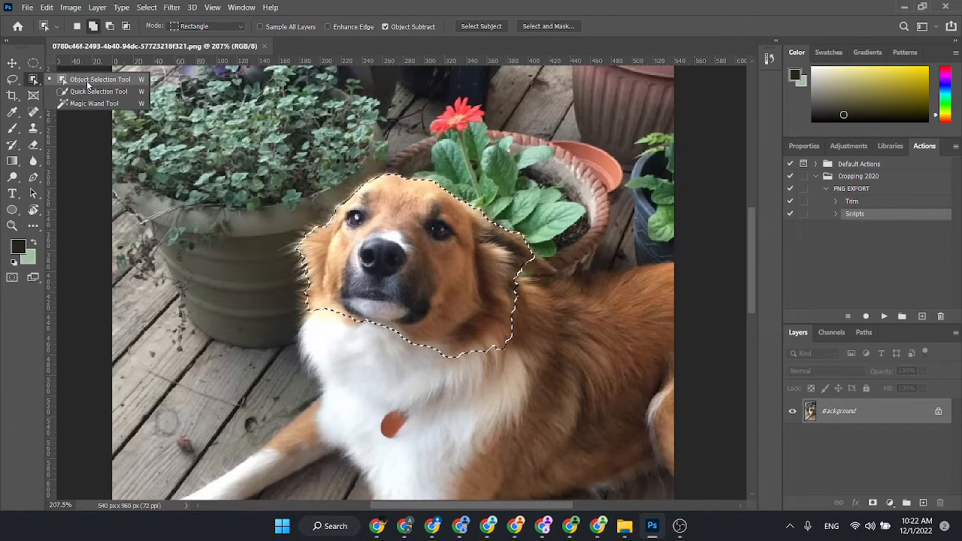
{"action": "left_click", "coordinate": [88, 81]}
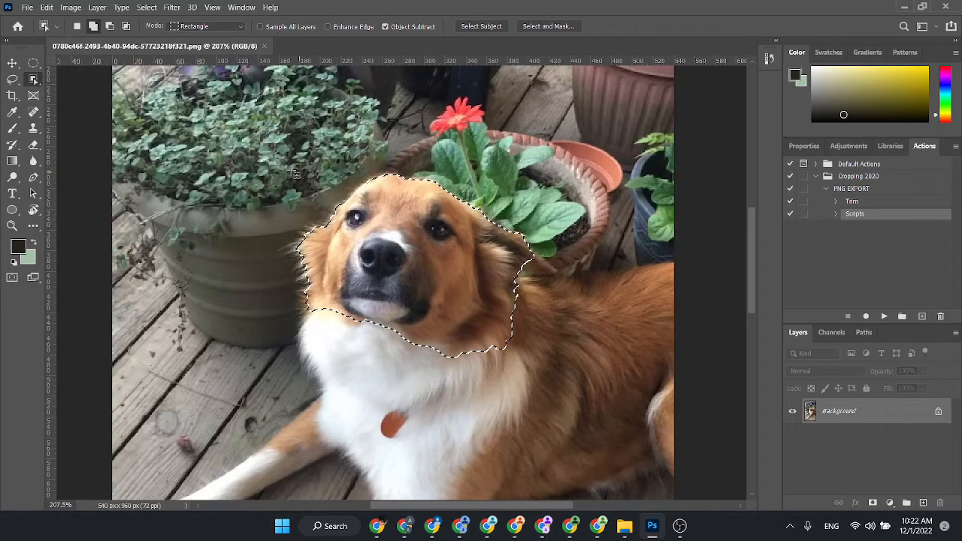
{"action": "left_click_drag", "start_coordinate": [275, 158], "coordinate": [535, 416]}
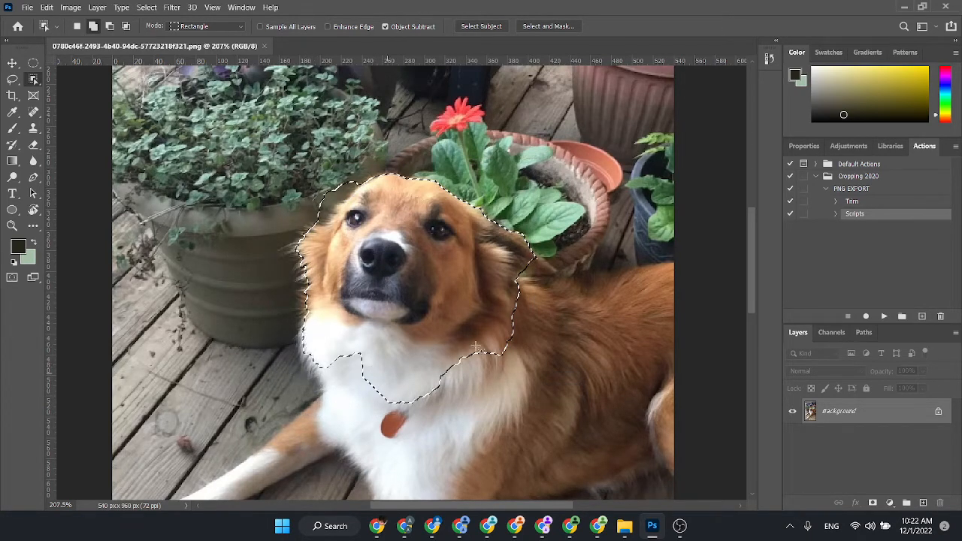
{"action": "right_click", "coordinate": [33, 79]}
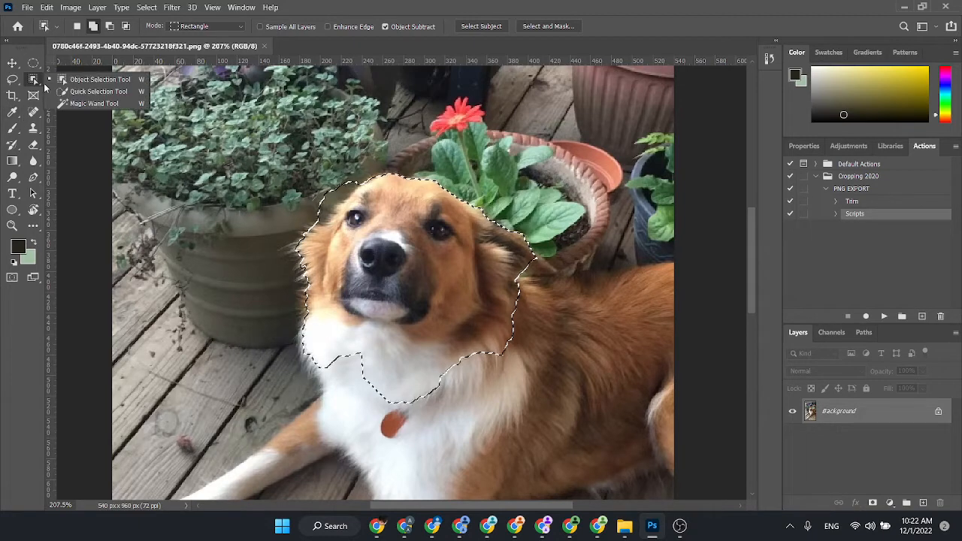
{"action": "left_click", "coordinate": [377, 232]}
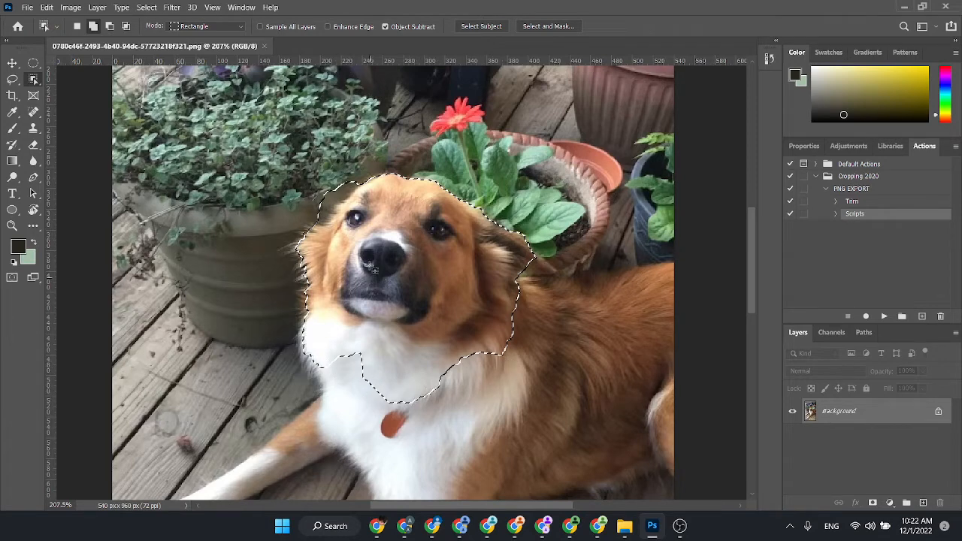
- Subtract the background beside the dog's forehead from the selection using the Quick Selection tool with a 30 px brush
{"action": "left_click_drag", "start_coordinate": [33, 80], "coordinate": [97, 81]}
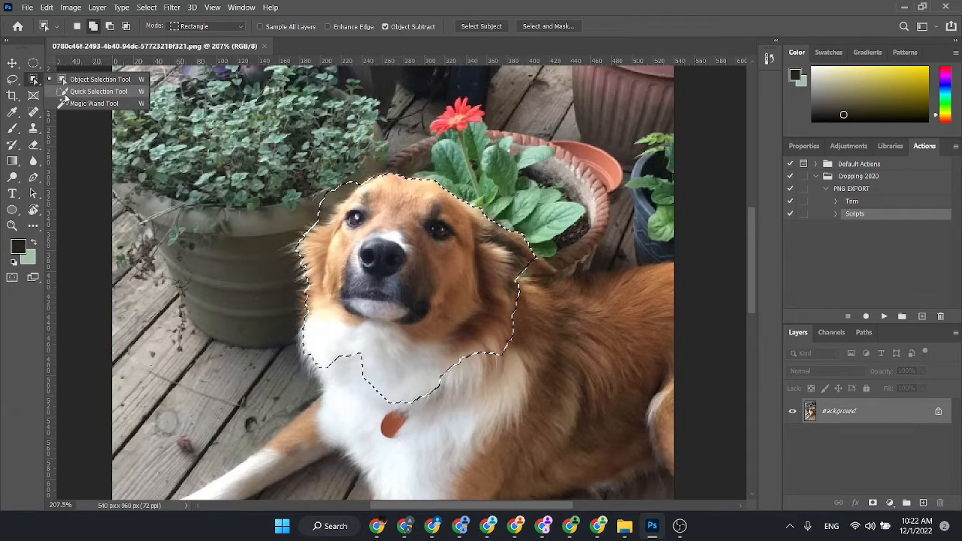
{"action": "left_click", "coordinate": [96, 91]}
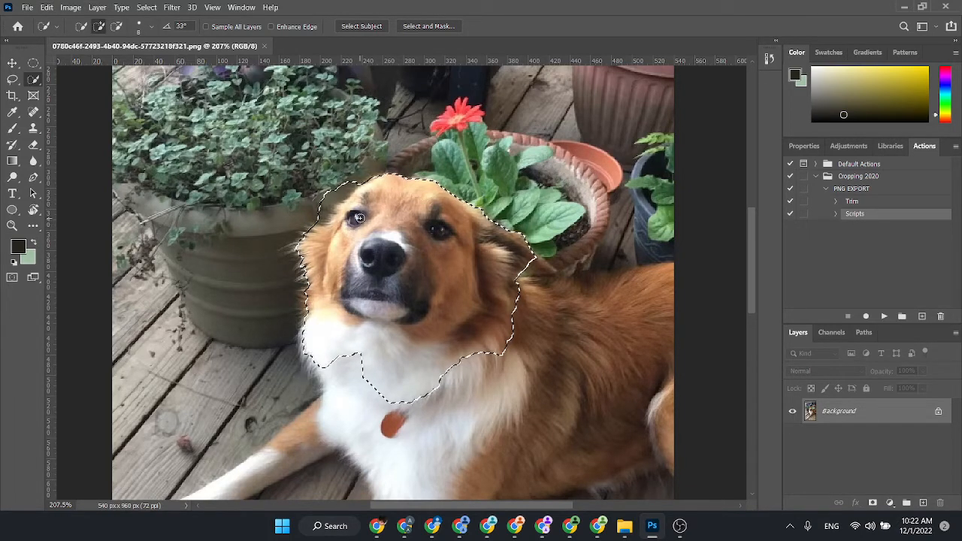
{"action": "key", "text": "bracketright"}
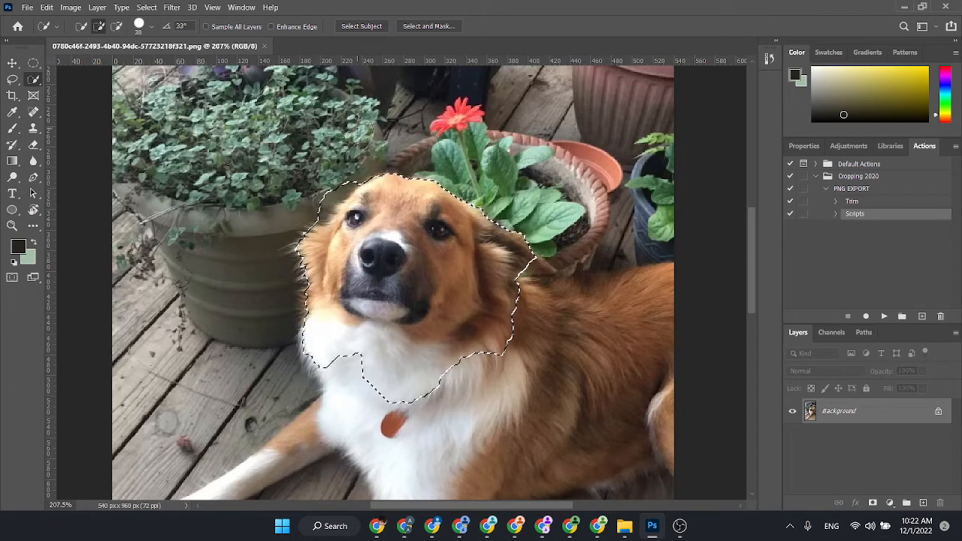
{"action": "key", "text": "bracketright"}
{"action": "key", "text": "bracketright"}
{"action": "key", "text": "bracketright"}
{"action": "key", "text": "bracketright"}
{"action": "key", "text": "bracketright"}
{"action": "key", "text": "bracketright"}
{"action": "key", "text": "bracketright"}
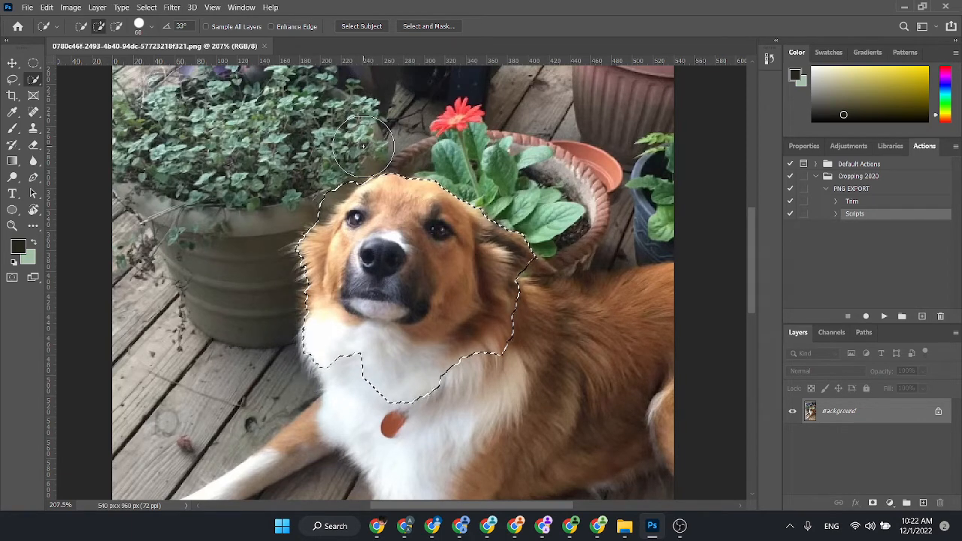
{"action": "key", "text": "bracketleft"}
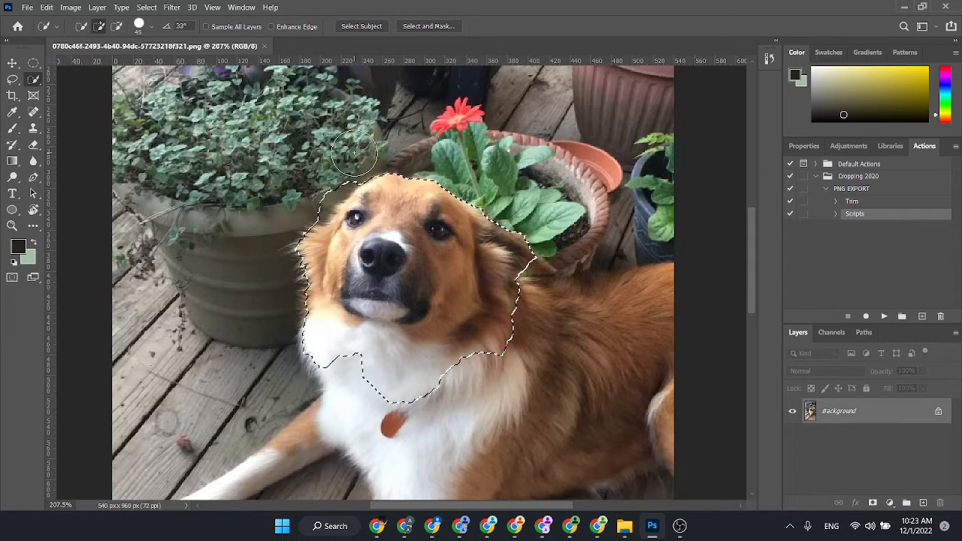
{"action": "key", "text": "bracketleft"}
{"action": "key", "text": "bracketleft"}
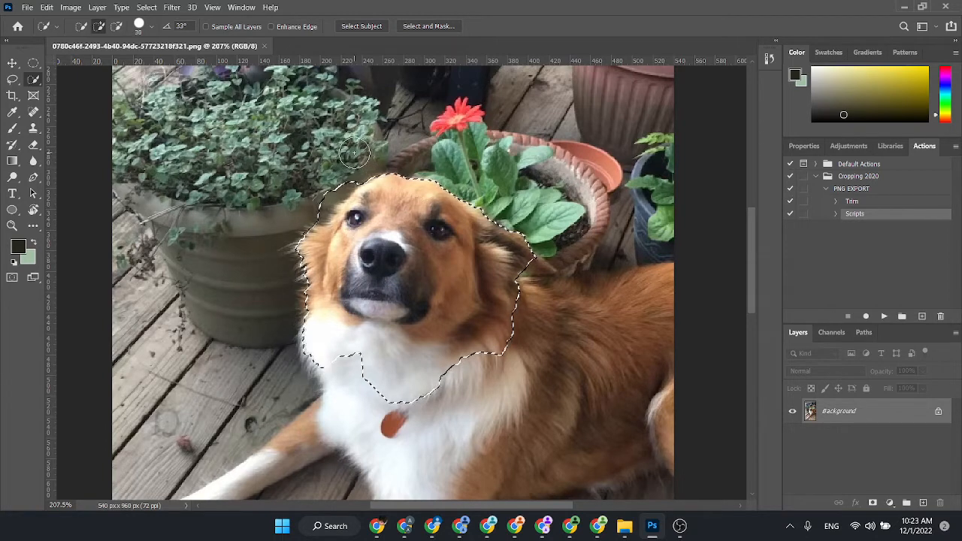
{"action": "key", "text": "alt"}
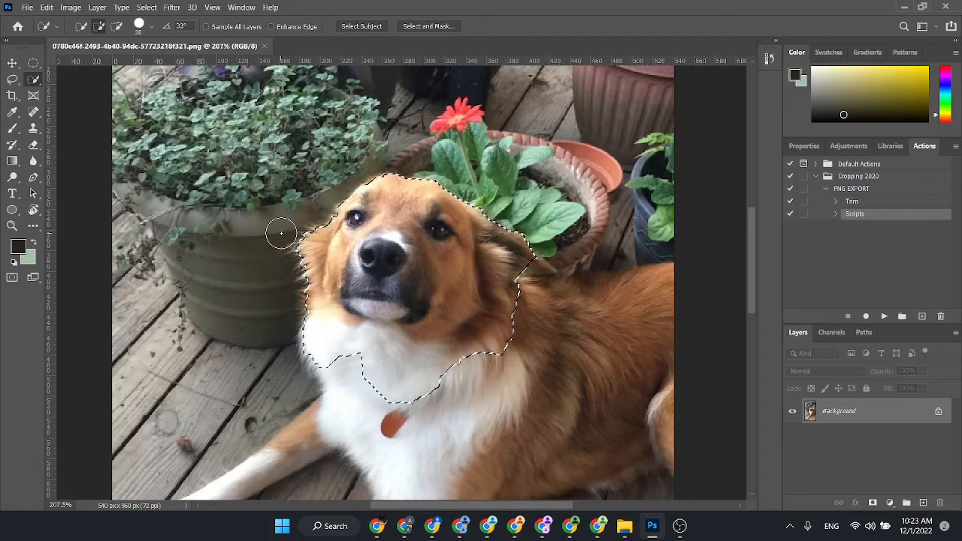
- Enlarge the Quick Selection brush to 90 px
{"action": "key", "text": "bracketright"}
{"action": "key", "text": "bracketright"}
{"action": "key", "text": "bracketright"}
{"action": "key", "text": "bracketright"}
{"action": "key", "text": "bracketright"}
{"action": "key", "text": "bracketright"}
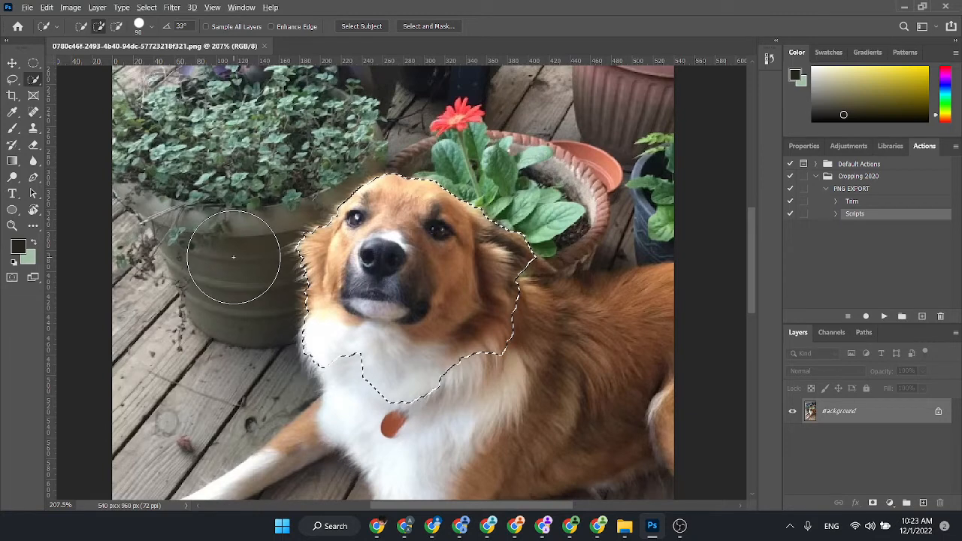
- Extend the selection over the white chest with a 20 px brush and subtract the overflow below the orange tag
{"action": "key", "text": "alt"}
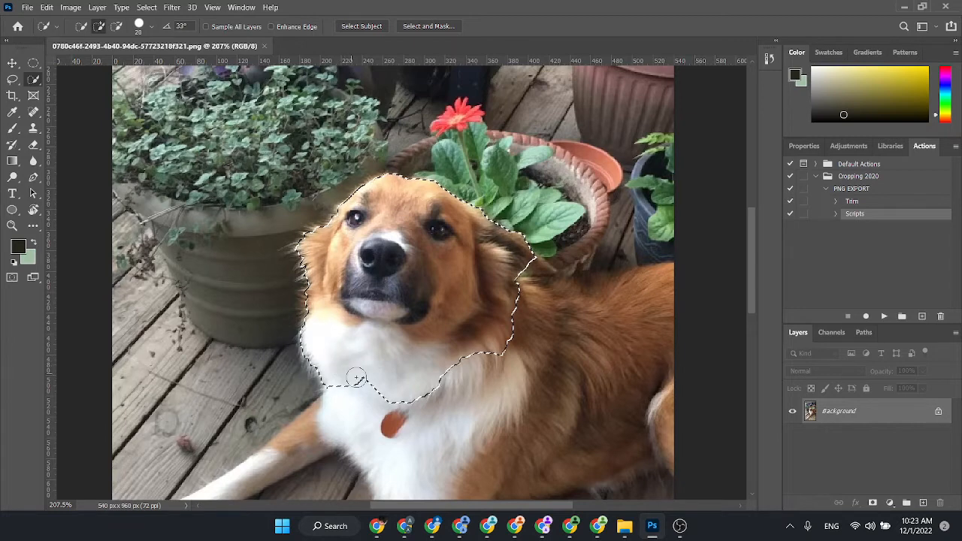
{"action": "left_click_drag", "start_coordinate": [376, 386], "coordinate": [397, 383]}
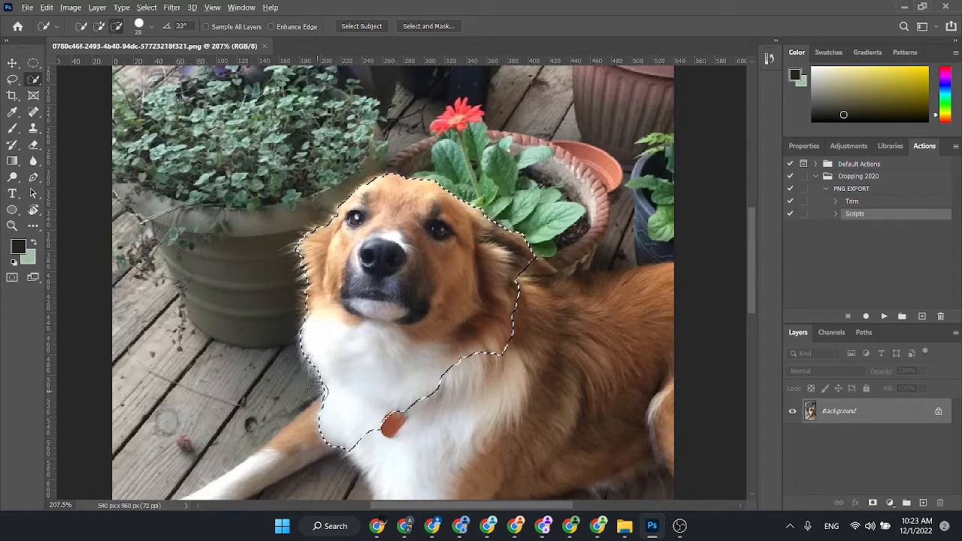
{"action": "mouse_move", "coordinate": [352, 409]}
{"action": "left_mouse_down"}
{"action": "mouse_move", "coordinate": [406, 421]}
{"action": "mouse_move", "coordinate": [322, 424]}
{"action": "mouse_move", "coordinate": [350, 439]}
{"action": "left_mouse_up"}
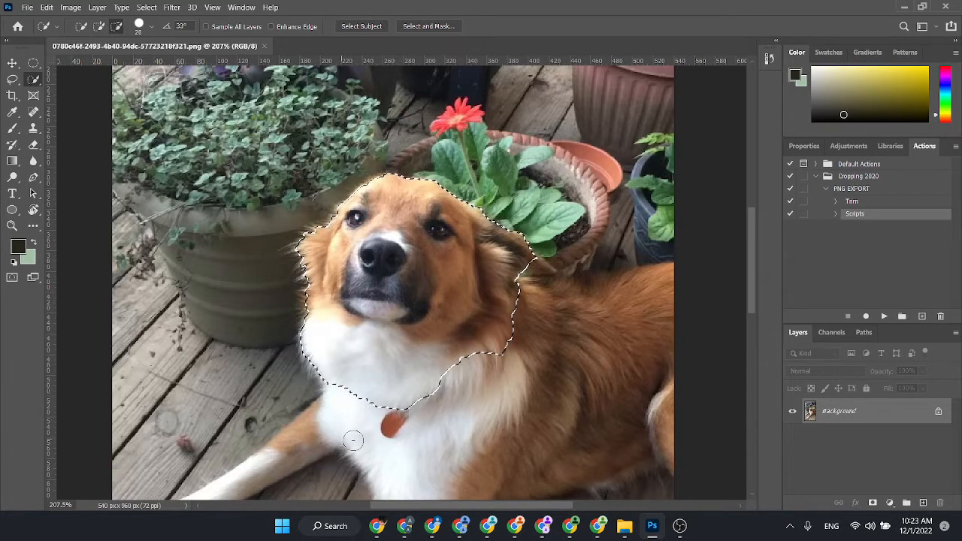
{"action": "key", "text": "alt"}
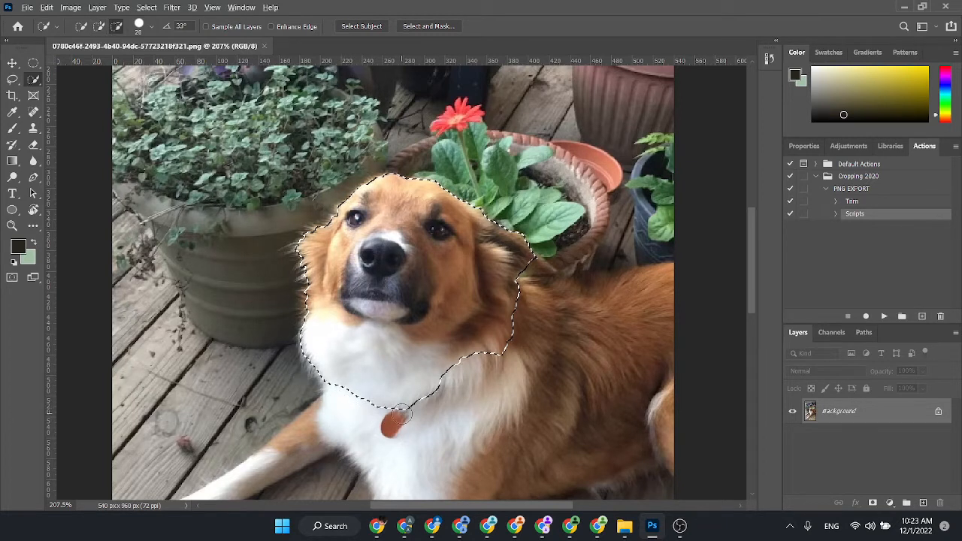
- Add the neck fur below the dog's drooping ear and trim the selection's lower edge to a smooth curve above the tag
{"action": "left_click_drag", "start_coordinate": [467, 384], "coordinate": [493, 344]}
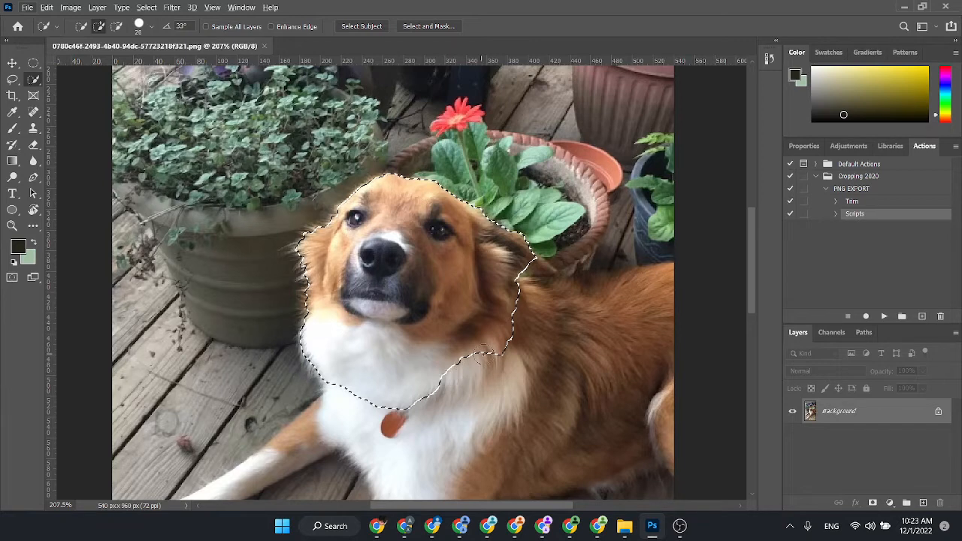
{"action": "mouse_move", "coordinate": [482, 357]}
{"action": "left_mouse_down"}
{"action": "mouse_move", "coordinate": [459, 376]}
{"action": "mouse_move", "coordinate": [401, 388]}
{"action": "left_mouse_up"}
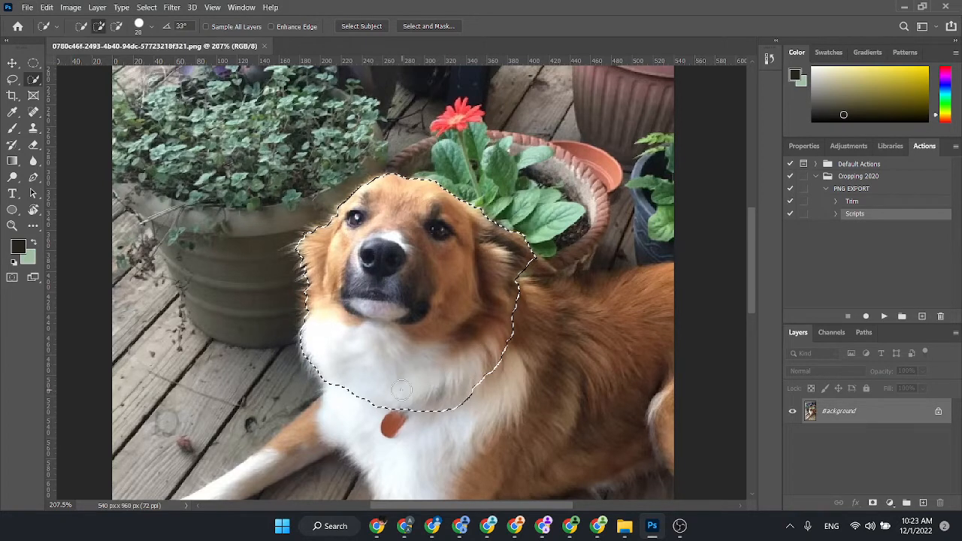
{"action": "left_click", "coordinate": [471, 395], "text": "alt"}
{"action": "left_click", "coordinate": [417, 412], "text": "alt"}
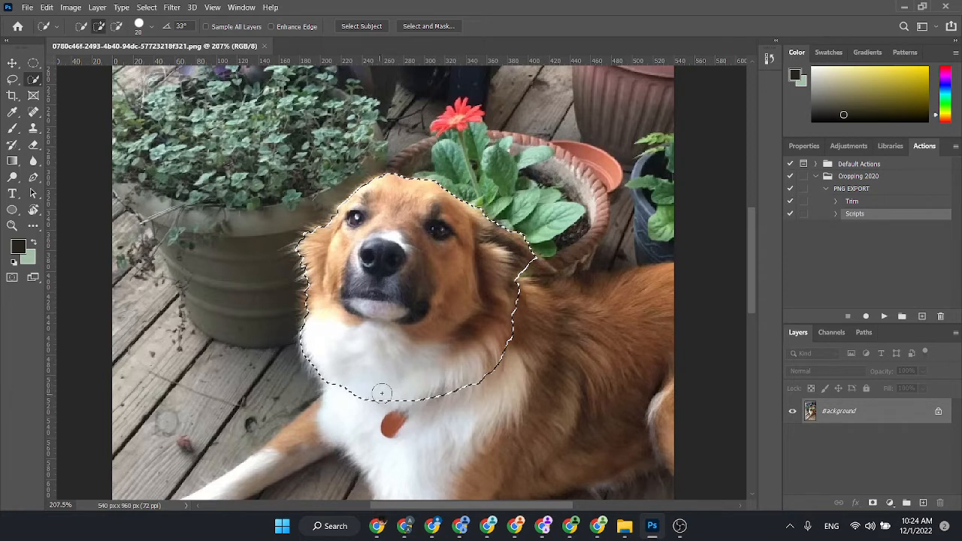
- Add the missing tip of the dark ear beside the flowerpot to the selection with a 9 px brush
{"action": "key", "text": "bracketleft"}
{"action": "key", "text": "bracketleft"}
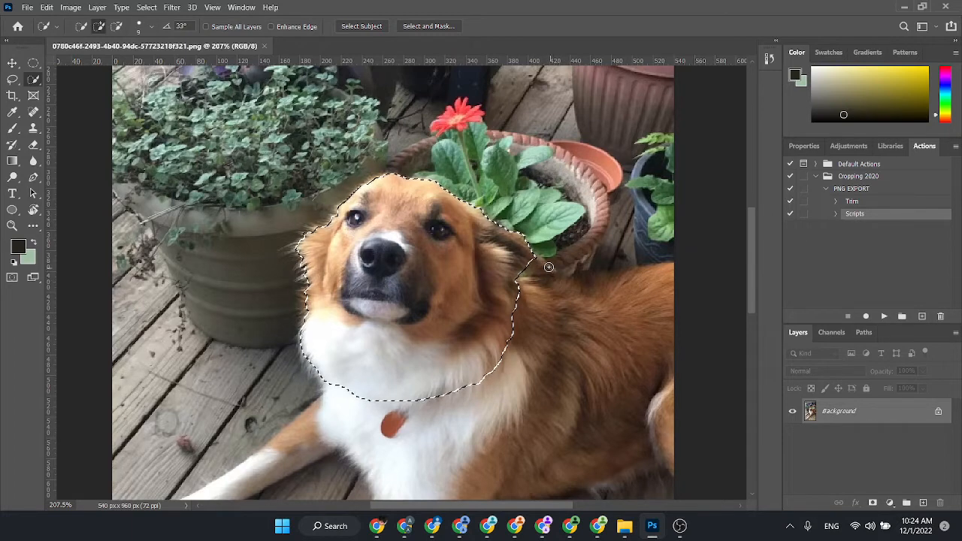
{"action": "mouse_move", "coordinate": [531, 263]}
{"action": "left_mouse_down"}
{"action": "mouse_move", "coordinate": [554, 281]}
{"action": "mouse_move", "coordinate": [528, 285]}
{"action": "left_mouse_up"}
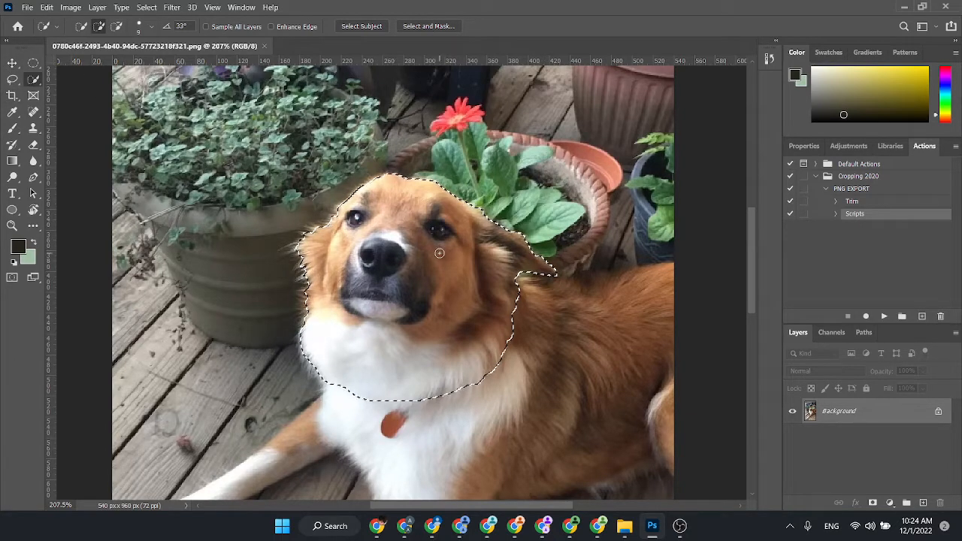
- Open the dog's head selection in Select and Mask and keep the Overlay view at 100% opacity
{"action": "right_click", "coordinate": [33, 79]}
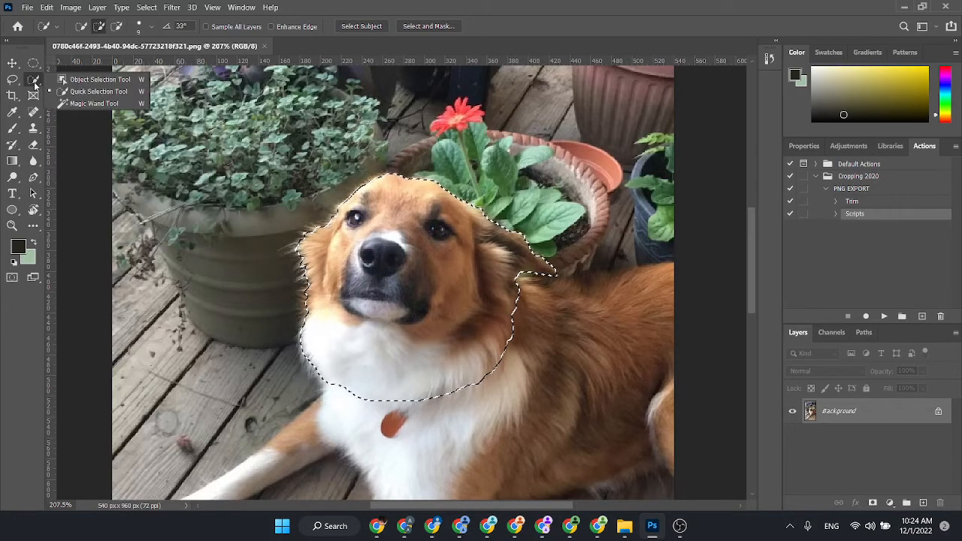
{"action": "left_click", "coordinate": [34, 81]}
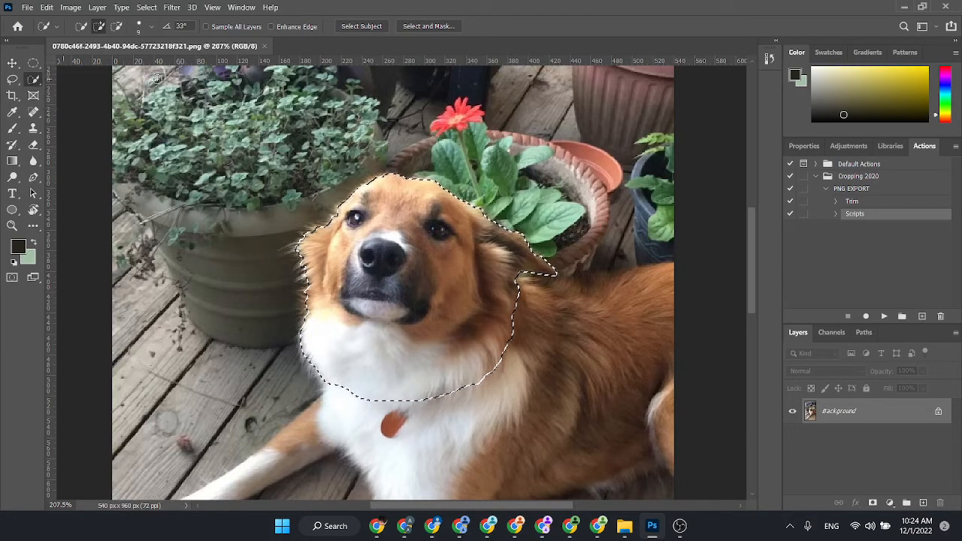
{"action": "left_click", "coordinate": [428, 27]}
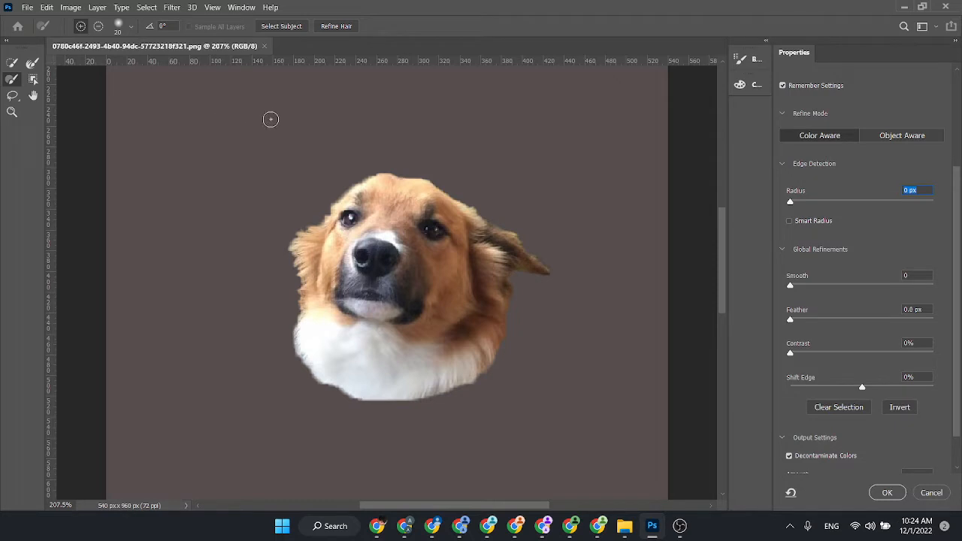
{"action": "scroll", "coordinate": [877, 174], "scroll_direction": "up", "scroll_amount": 5}
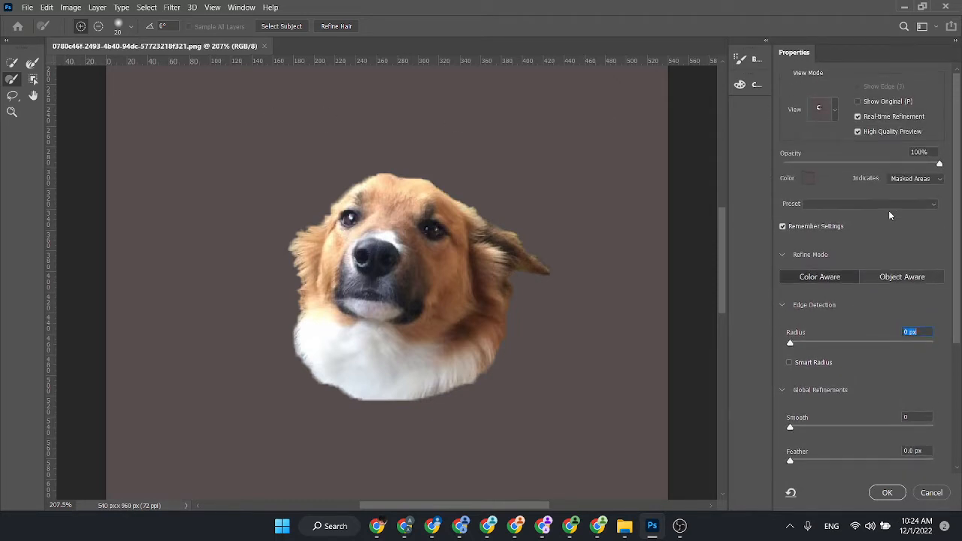
{"action": "left_click", "coordinate": [834, 111]}
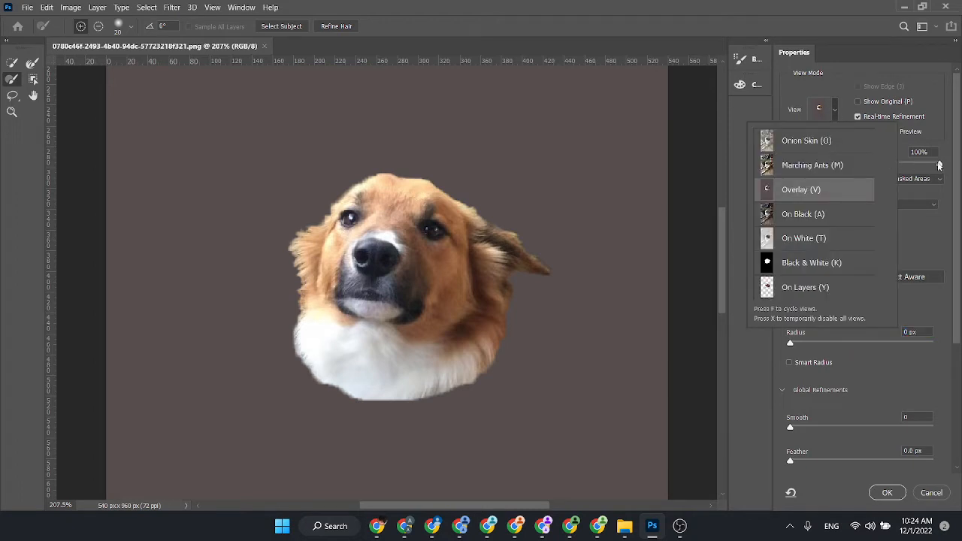
{"action": "mouse_move", "coordinate": [938, 165]}
{"action": "left_mouse_down"}
{"action": "mouse_move", "coordinate": [859, 164]}
{"action": "mouse_move", "coordinate": [946, 173]}
{"action": "mouse_move", "coordinate": [852, 178]}
{"action": "mouse_move", "coordinate": [958, 187]}
{"action": "left_mouse_up"}
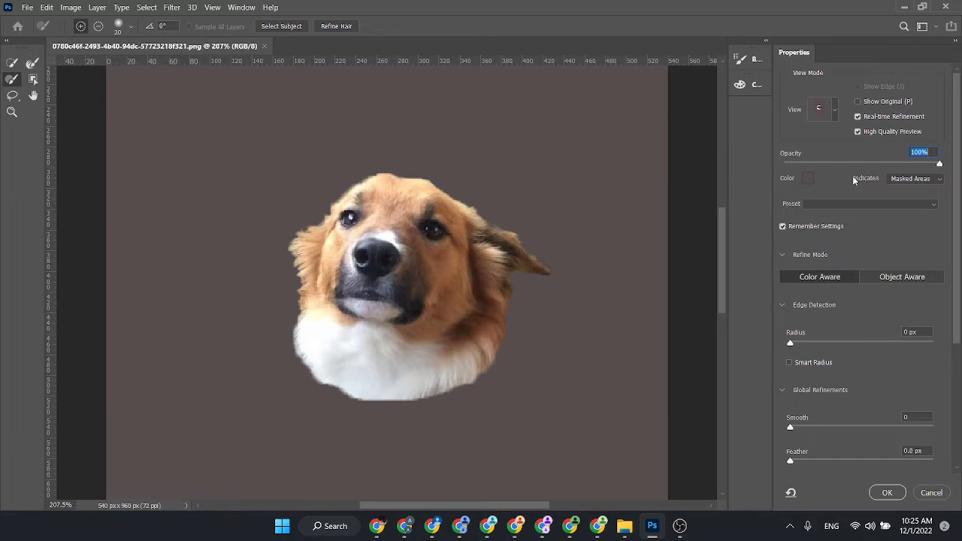
- Set the overlay color to the bluish gray 5a5b60 and show the original photo for comparison
{"action": "left_click", "coordinate": [807, 180]}
{"action": "left_click_drag", "start_coordinate": [667, 303], "coordinate": [728, 279]}
{"action": "left_click", "coordinate": [805, 282]}
{"action": "left_click_drag", "start_coordinate": [804, 282], "coordinate": [804, 279]}
{"action": "mouse_move", "coordinate": [729, 269]}
{"action": "left_mouse_down"}
{"action": "mouse_move", "coordinate": [684, 279]}
{"action": "mouse_move", "coordinate": [687, 301]}
{"action": "mouse_move", "coordinate": [637, 318]}
{"action": "left_mouse_up"}
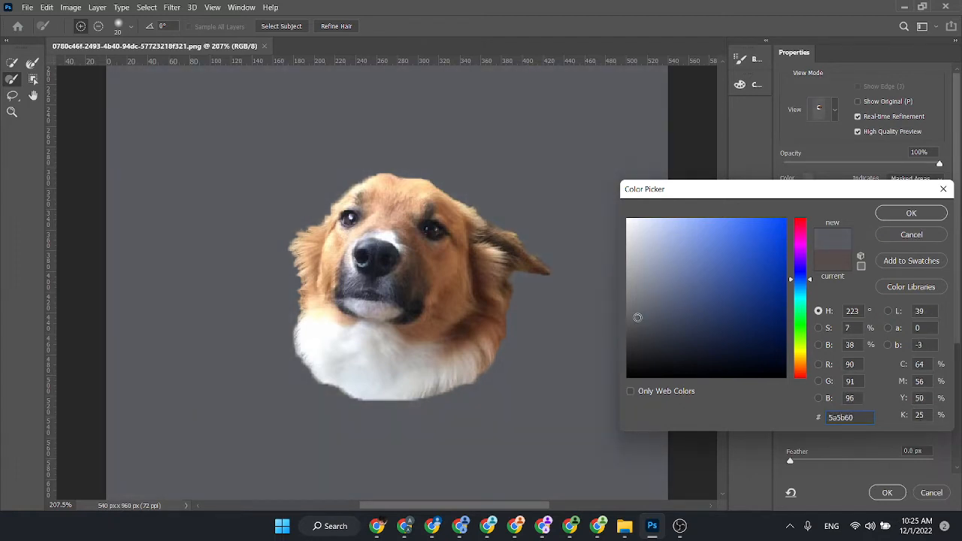
{"action": "left_click", "coordinate": [910, 214]}
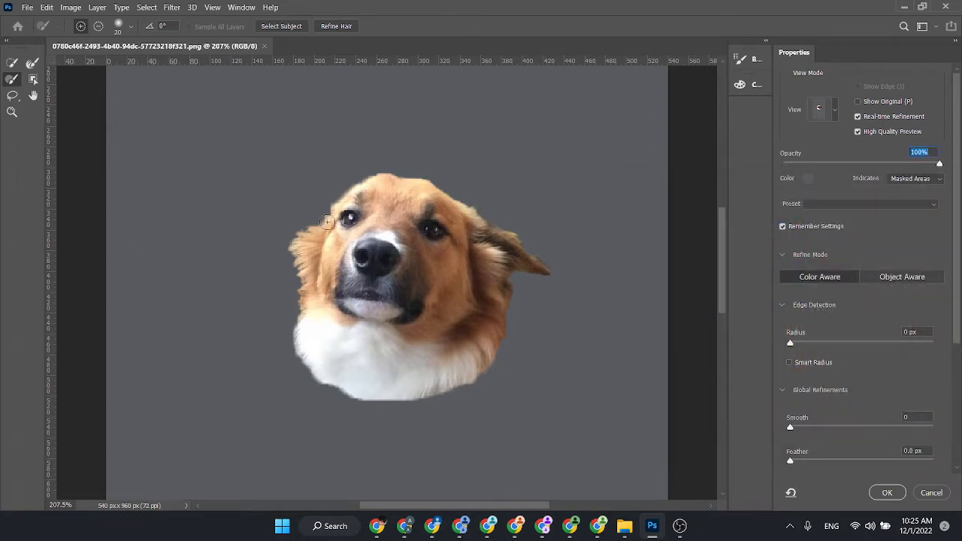
{"action": "key", "text": "p"}
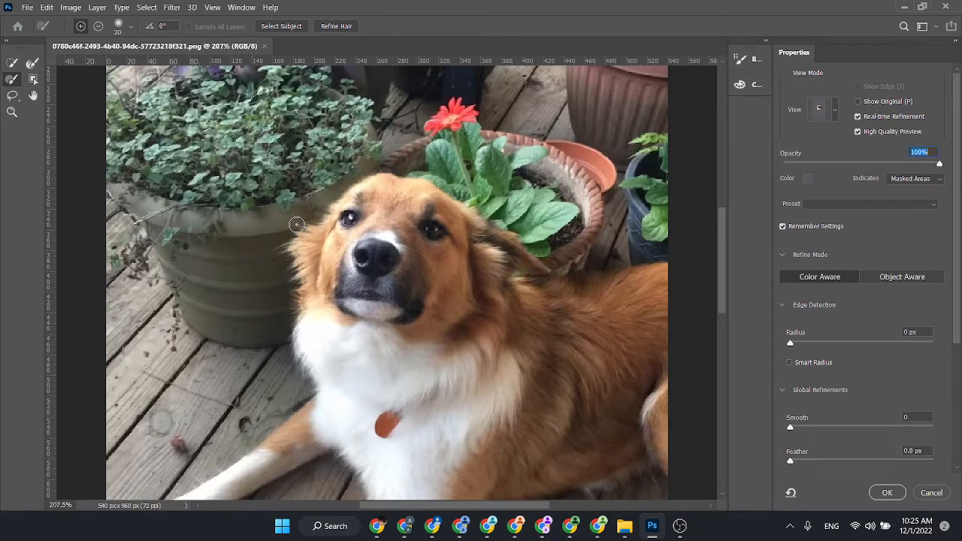
- Compare the dog's head cutout with the original photo along the ears and head outline
{"action": "key", "text": "p"}
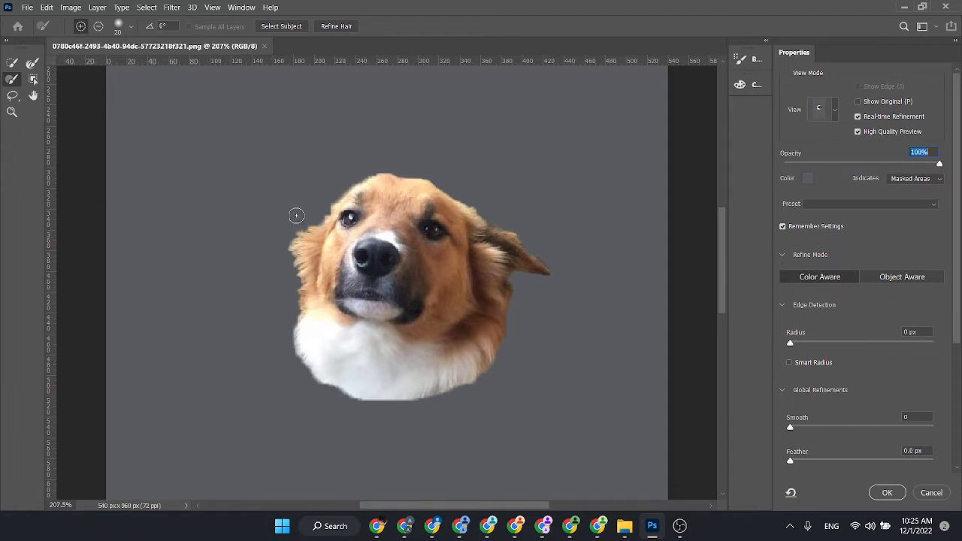
{"action": "key", "text": "p"}
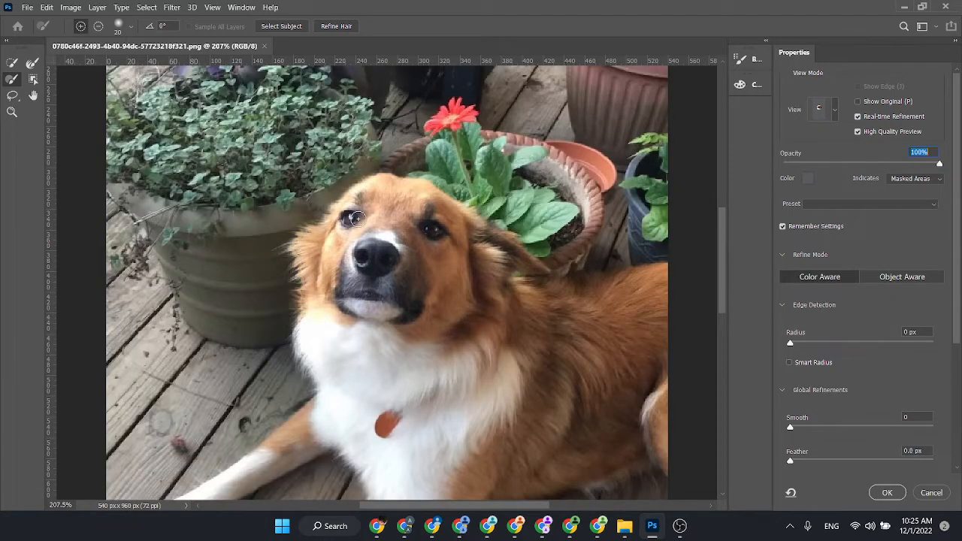
{"action": "key", "text": "p"}
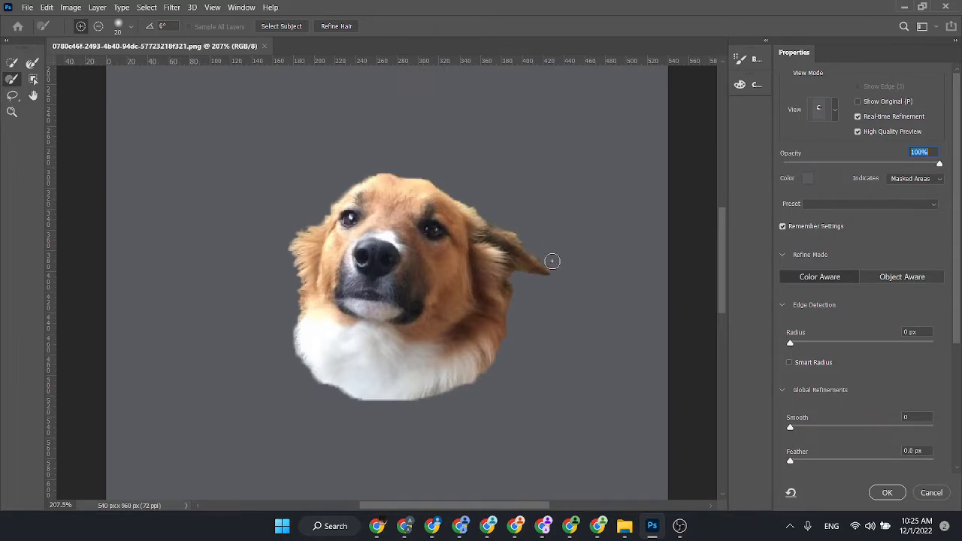
{"action": "key", "text": "p"}
{"action": "key", "text": "p"}
- Try subtracting a strip down the dog's face and the head edge toward the dark ear with the 20 px brush
{"action": "key", "text": "alt"}
{"action": "left_click_drag", "start_coordinate": [387, 216], "coordinate": [388, 367]}
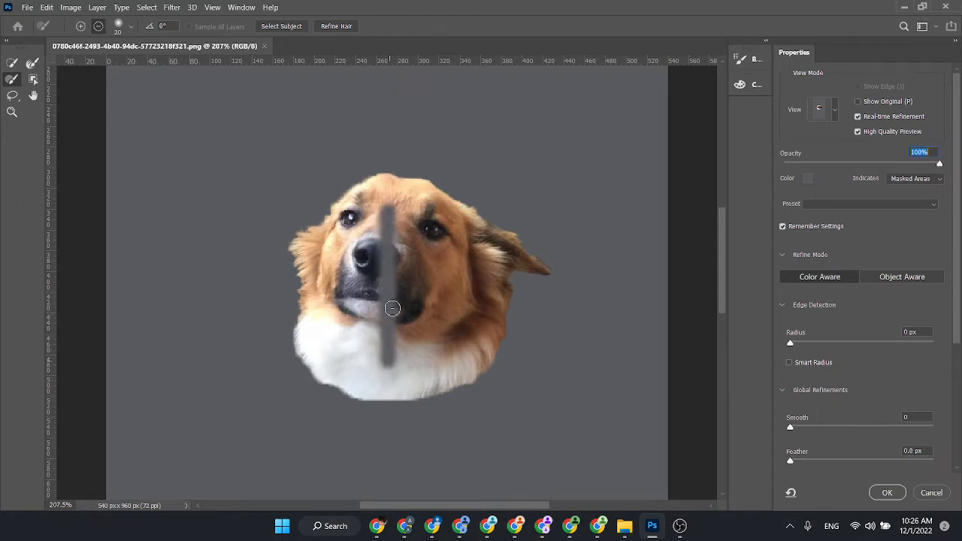
{"action": "key", "text": "alt"}
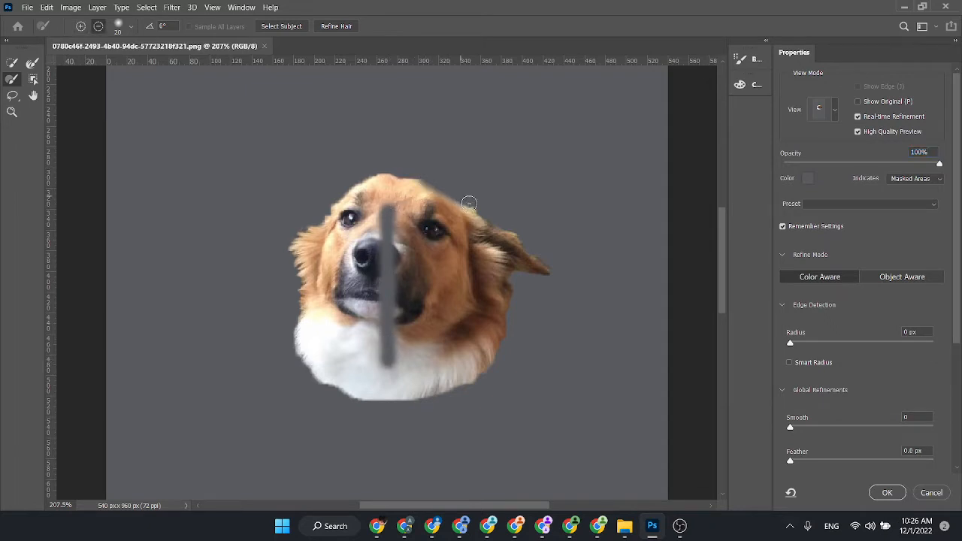
{"action": "left_click_drag", "start_coordinate": [469, 203], "coordinate": [552, 259]}
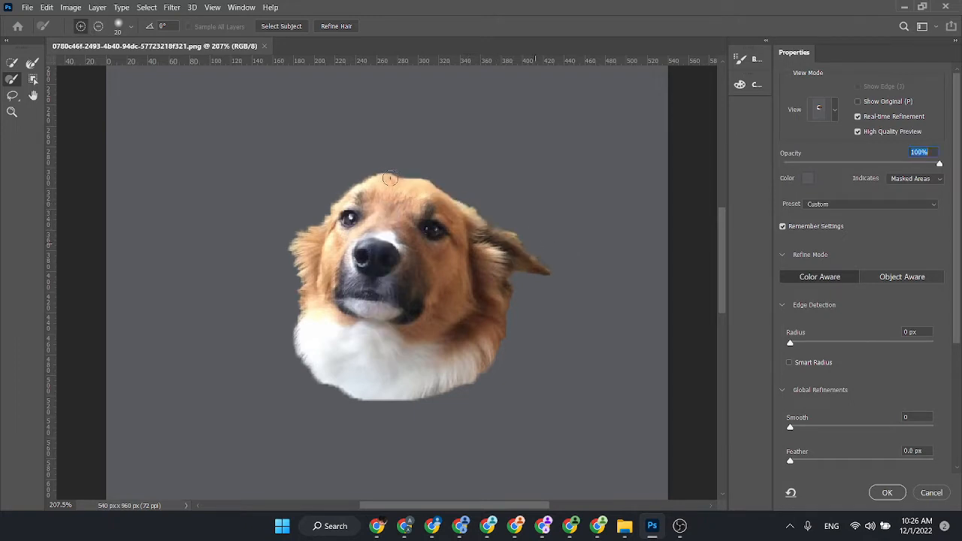
- Try adding background around the top of the head and both ears to the selection with the 20 px brush
{"action": "mouse_move", "coordinate": [432, 188]}
{"action": "left_mouse_down"}
{"action": "mouse_move", "coordinate": [553, 266]}
{"action": "mouse_move", "coordinate": [486, 204]}
{"action": "mouse_move", "coordinate": [419, 171]}
{"action": "mouse_move", "coordinate": [375, 184]}
{"action": "mouse_move", "coordinate": [299, 239]}
{"action": "mouse_move", "coordinate": [306, 286]}
{"action": "left_mouse_up"}
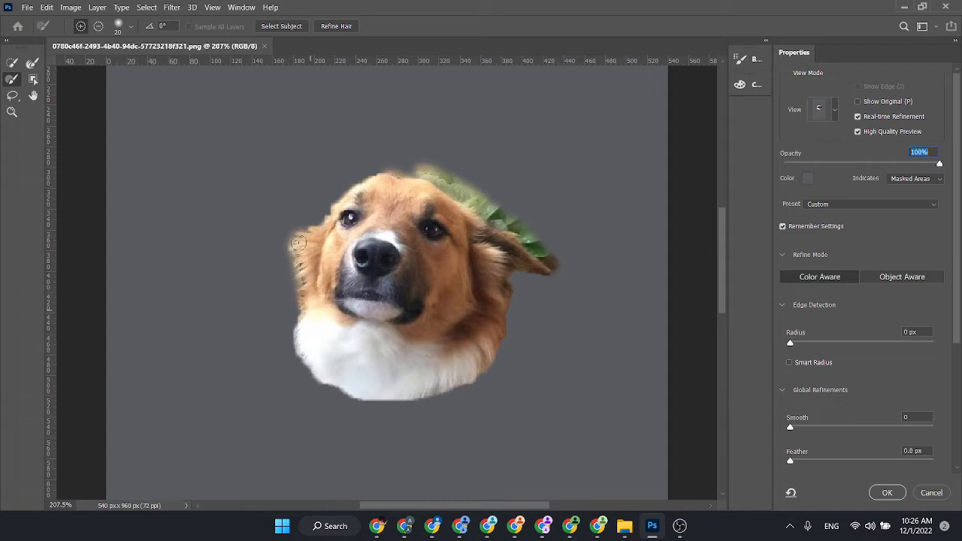
{"action": "mouse_move", "coordinate": [298, 243]}
{"action": "left_mouse_down"}
{"action": "mouse_move", "coordinate": [291, 245]}
{"action": "mouse_move", "coordinate": [299, 249]}
{"action": "left_mouse_up"}
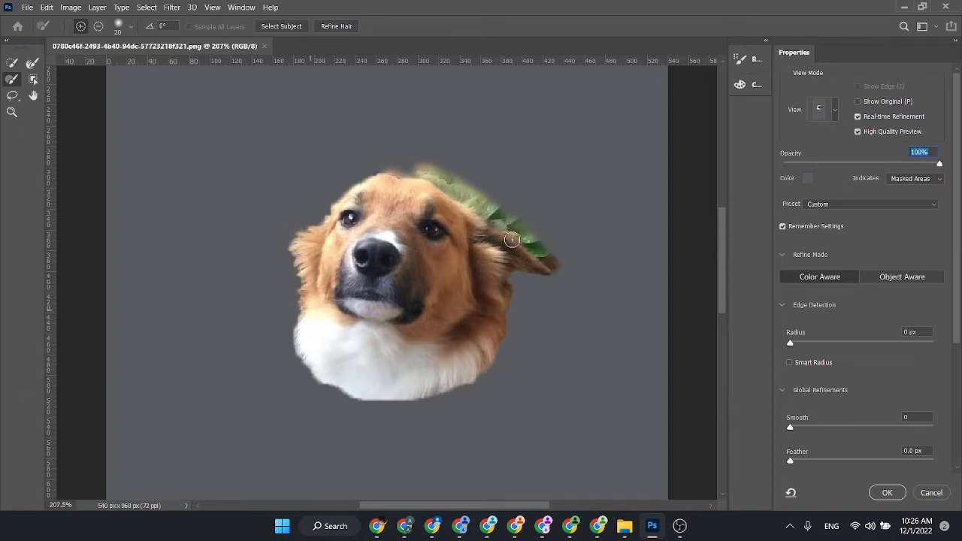
{"action": "left_click", "coordinate": [511, 239]}
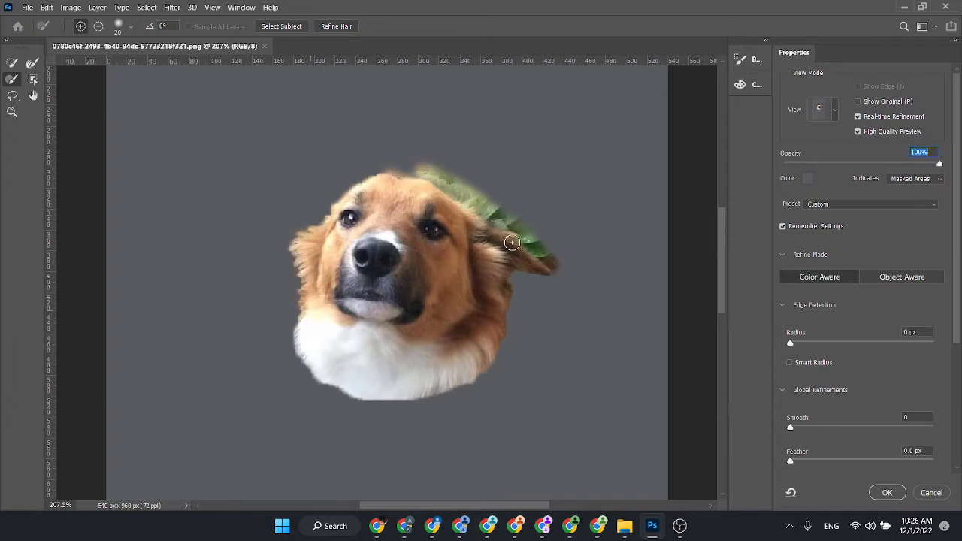
- Try the Refine Edge Brush on the fur of the light ear and the top of the head, and undo its strokes
{"action": "left_click", "coordinate": [31, 62]}
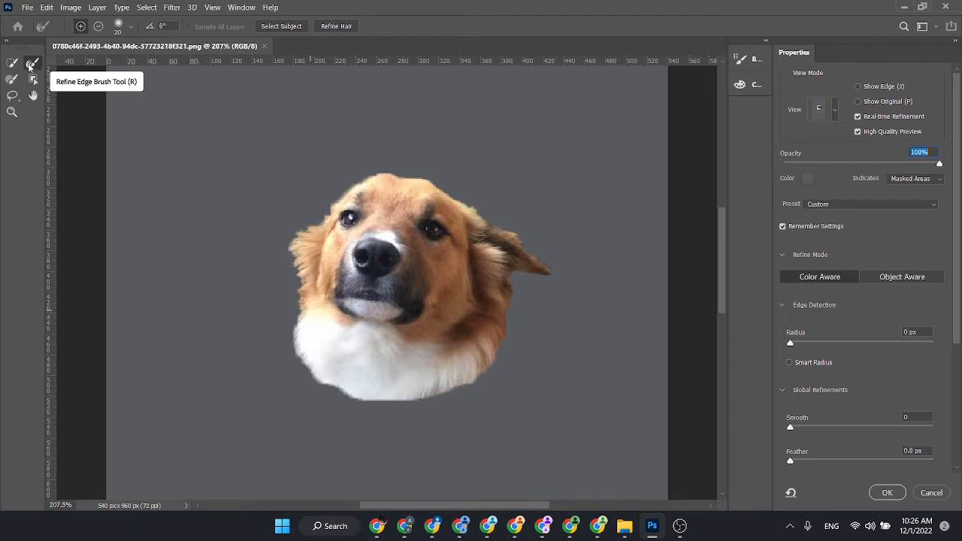
{"action": "left_click", "coordinate": [31, 66]}
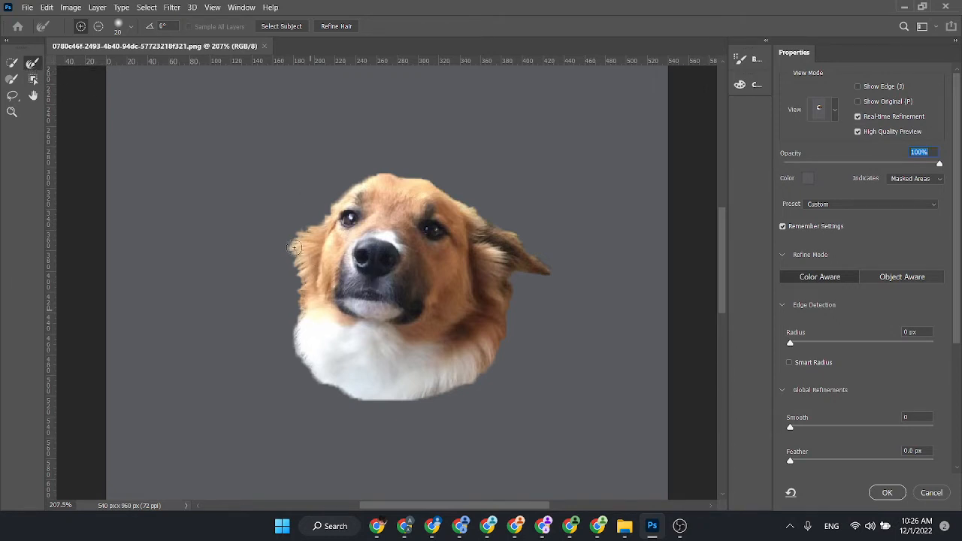
{"action": "left_click_drag", "start_coordinate": [294, 248], "coordinate": [295, 305]}
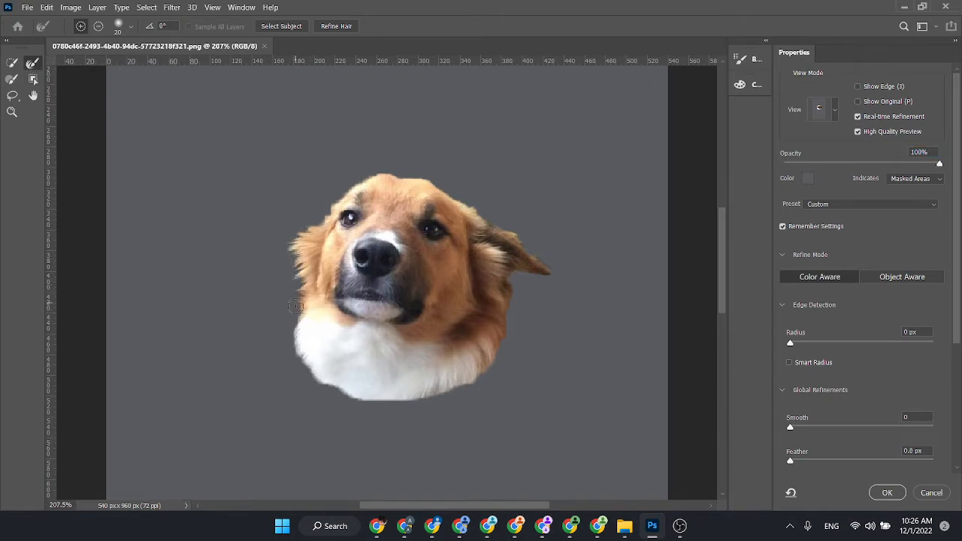
{"action": "left_click_drag", "start_coordinate": [294, 251], "coordinate": [315, 223]}
{"action": "key", "text": "bracketleft"}
{"action": "key", "text": "bracketleft"}
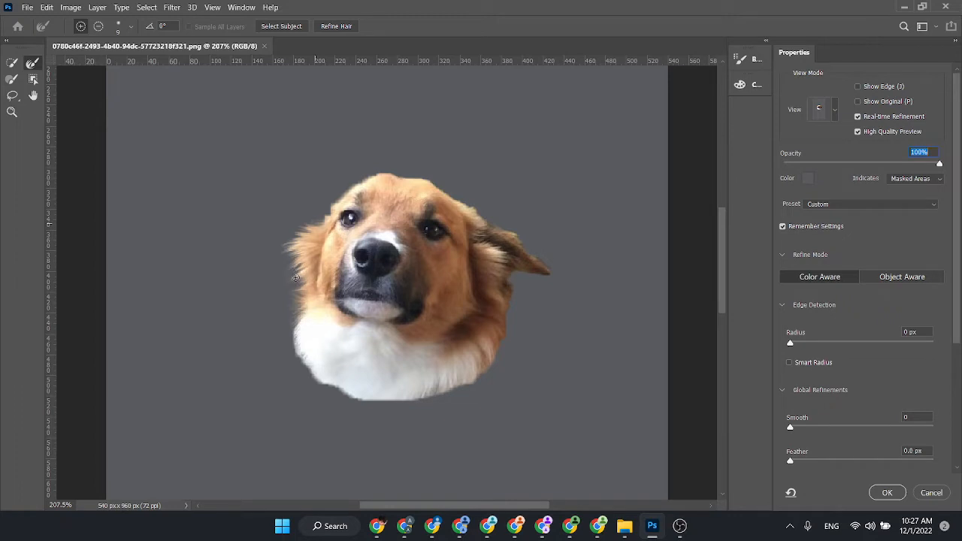
{"action": "key", "text": "bracketright"}
{"action": "mouse_move", "coordinate": [315, 218]}
{"action": "left_mouse_down"}
{"action": "mouse_move", "coordinate": [379, 174]}
{"action": "mouse_move", "coordinate": [418, 177]}
{"action": "left_mouse_up"}
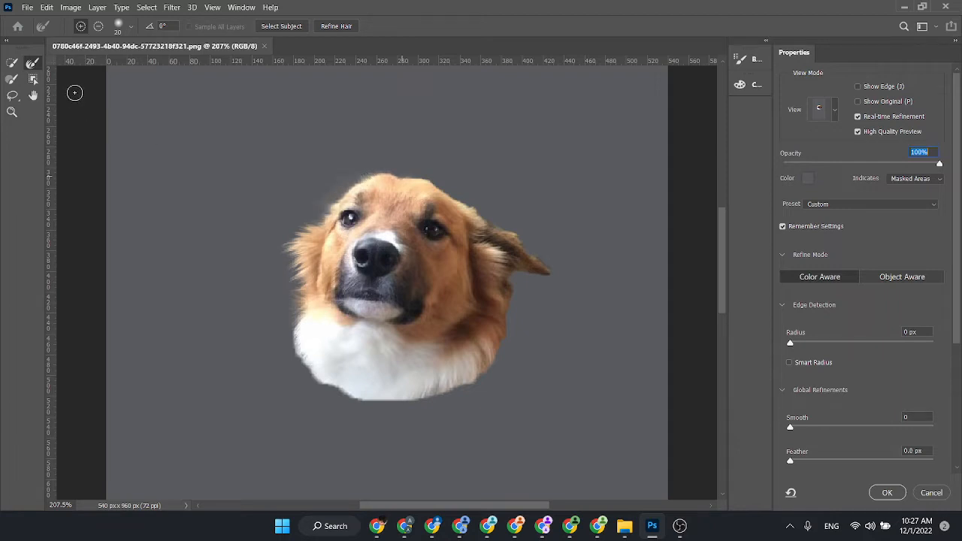
{"action": "key", "text": "ctrl+z"}
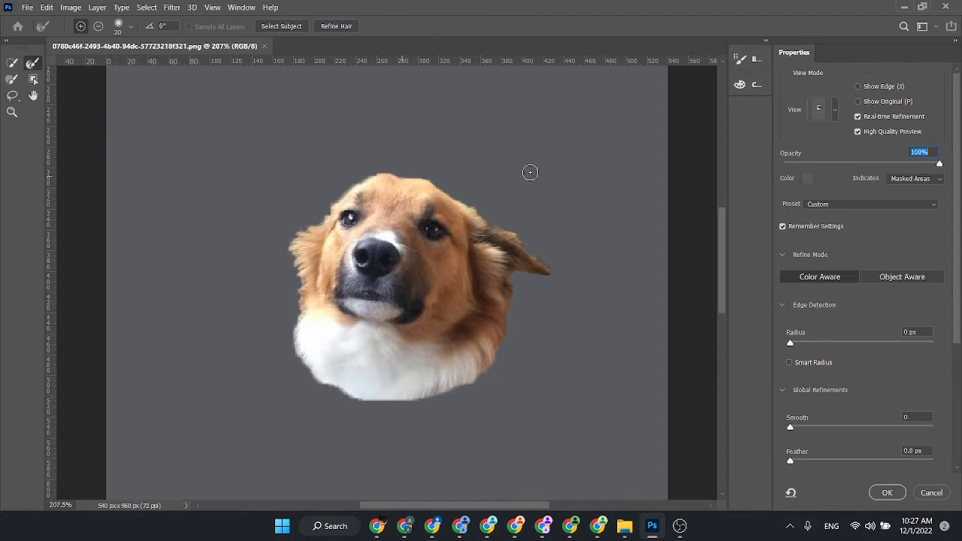
- Test the Edge Detection radius at 6 and 9 px on the fur outline and settle on 4 px
{"action": "left_click_drag", "start_coordinate": [955, 340], "coordinate": [954, 472]}
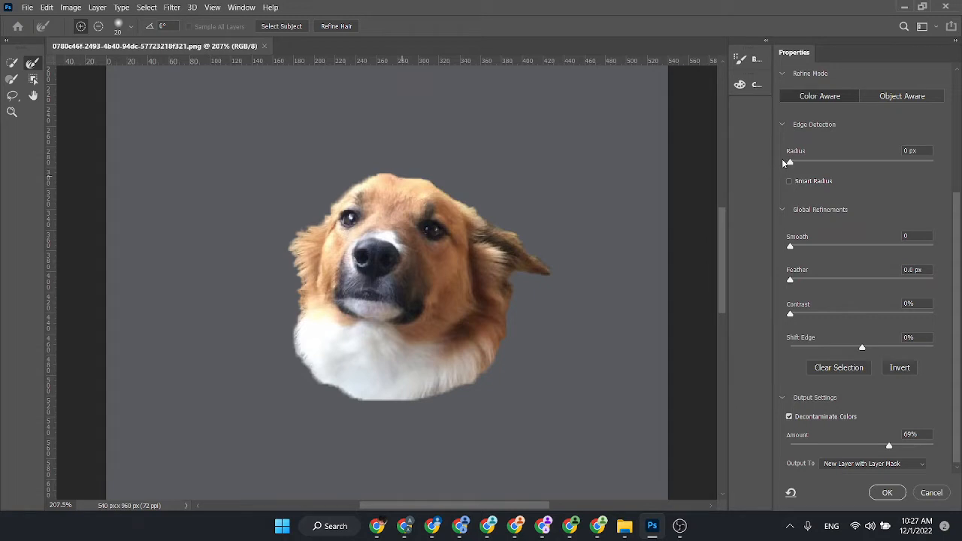
{"action": "left_click_drag", "start_coordinate": [789, 163], "coordinate": [832, 166]}
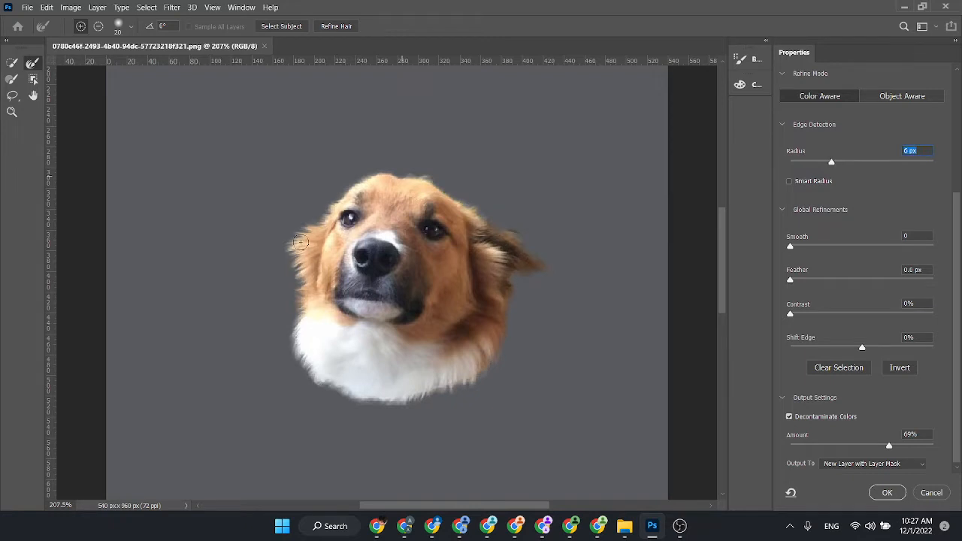
{"action": "left_click_drag", "start_coordinate": [831, 166], "coordinate": [834, 167]}
{"action": "left_click_drag", "start_coordinate": [835, 161], "coordinate": [842, 161]}
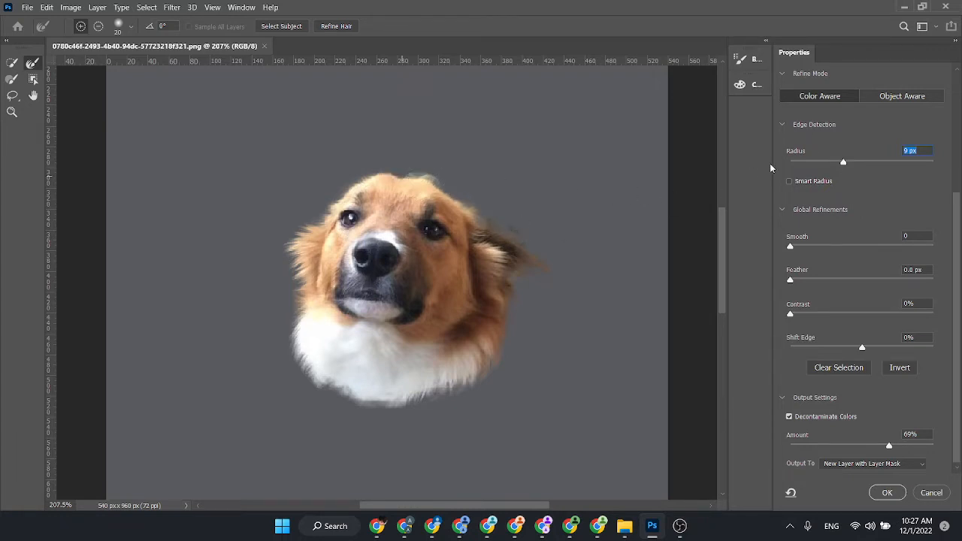
{"action": "left_click_drag", "start_coordinate": [843, 161], "coordinate": [820, 166]}
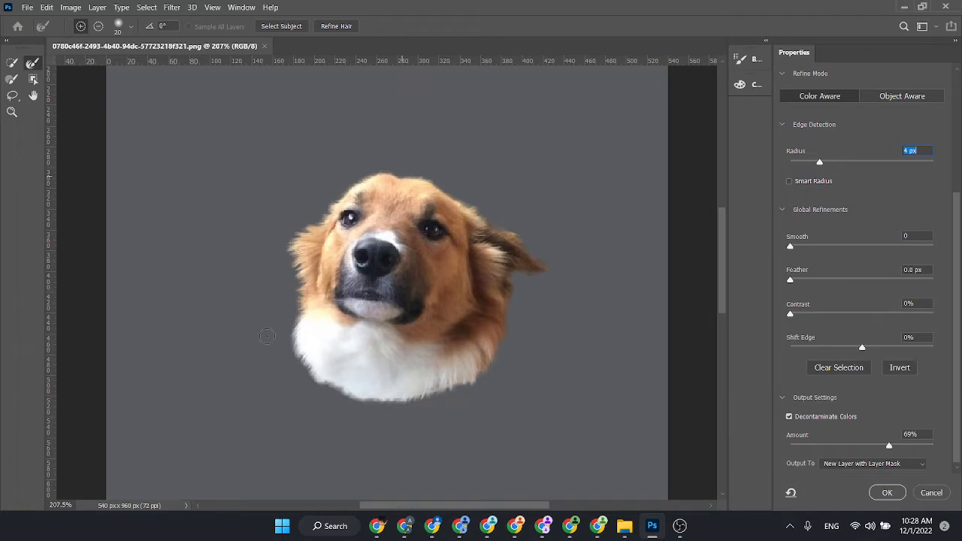
- Subtract a soft-edged test strip down the face beside the nose with the 20 px Brush tool
{"action": "left_click", "coordinate": [12, 79]}
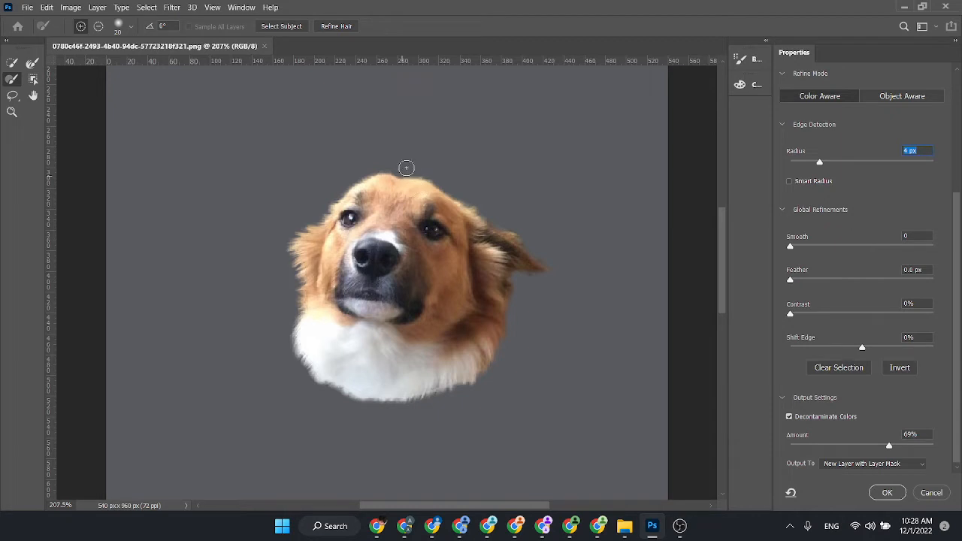
{"action": "key", "text": "alt"}
{"action": "left_click", "coordinate": [79, 28]}
{"action": "key", "text": "alt"}
{"action": "left_click_drag", "start_coordinate": [408, 217], "coordinate": [408, 347]}
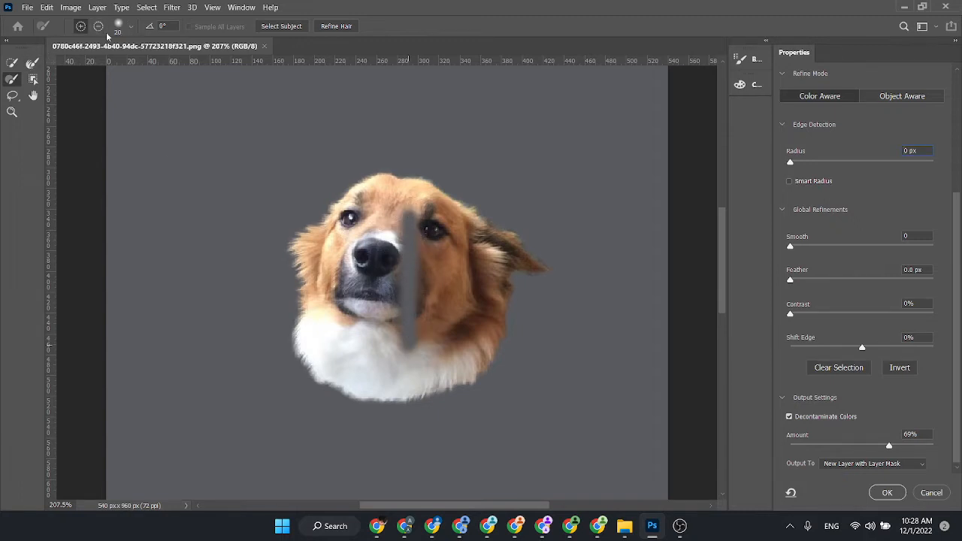
- Set the brush hardness to 100% and subtract a hard-edged test strip below the dog's dark-ear-side eye
{"action": "left_click", "coordinate": [131, 28]}
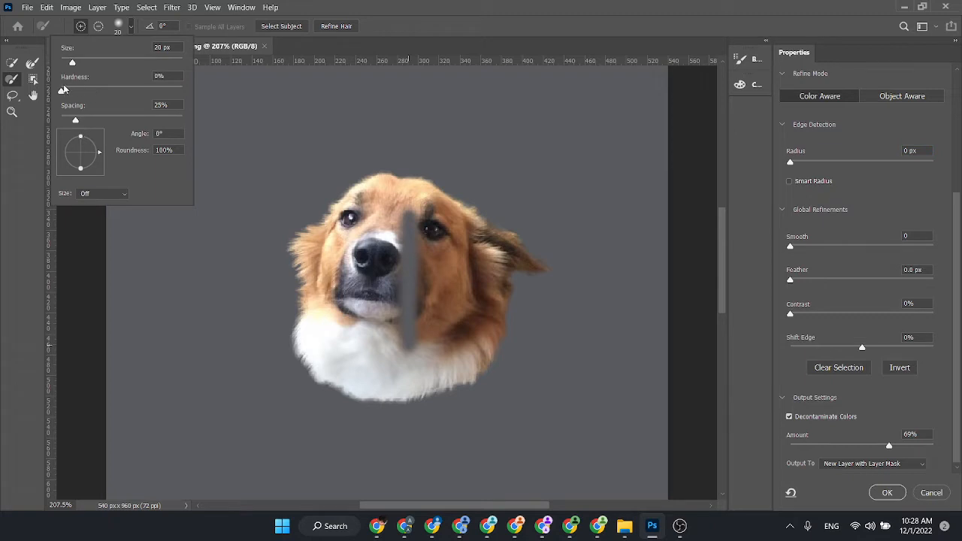
{"action": "left_click_drag", "start_coordinate": [155, 90], "coordinate": [190, 90]}
{"action": "key", "text": "Return"}
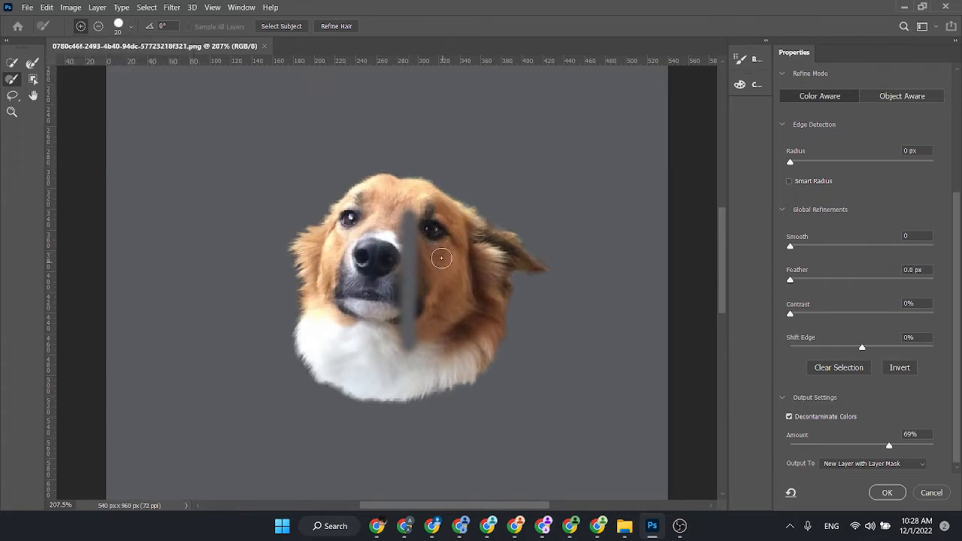
{"action": "mouse_move", "coordinate": [441, 273]}
{"action": "left_mouse_down"}
{"action": "mouse_move", "coordinate": [440, 344]}
{"action": "mouse_move", "coordinate": [442, 239]}
{"action": "left_mouse_up"}
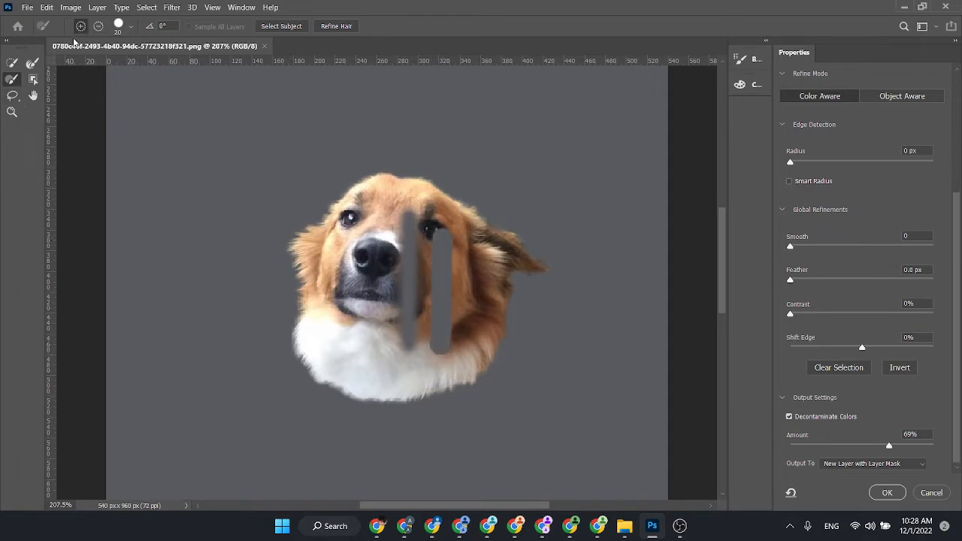
- Reduce the brush hardness to its minimum and subtract a soft test strip between the eye and the dark ear
{"action": "left_click", "coordinate": [131, 26]}
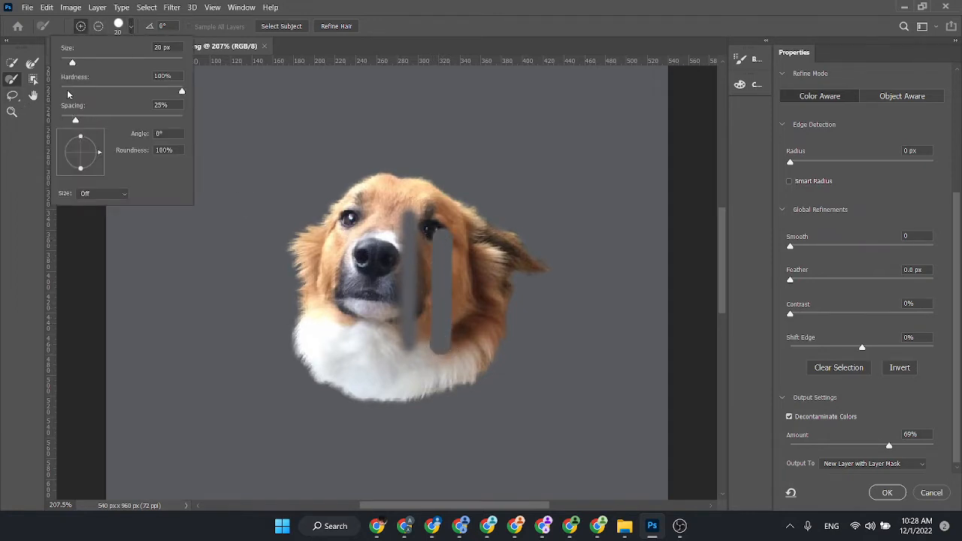
{"action": "left_click_drag", "start_coordinate": [68, 92], "coordinate": [34, 95]}
{"action": "key", "text": "alt"}
{"action": "left_click_drag", "start_coordinate": [474, 251], "coordinate": [458, 341]}
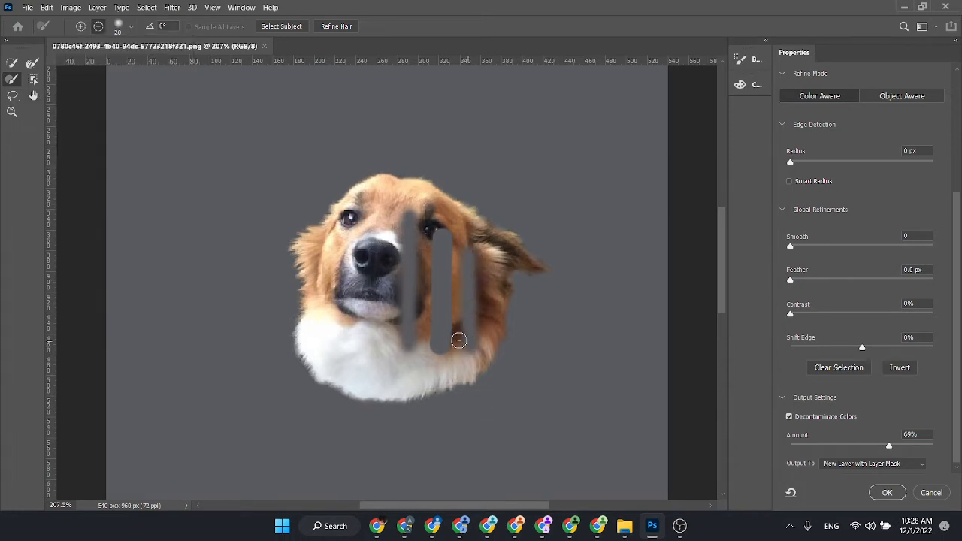
- Undo the three test strips on the dog's face
{"action": "key", "text": "ctrl+z"}
{"action": "key", "text": "ctrl+z"}
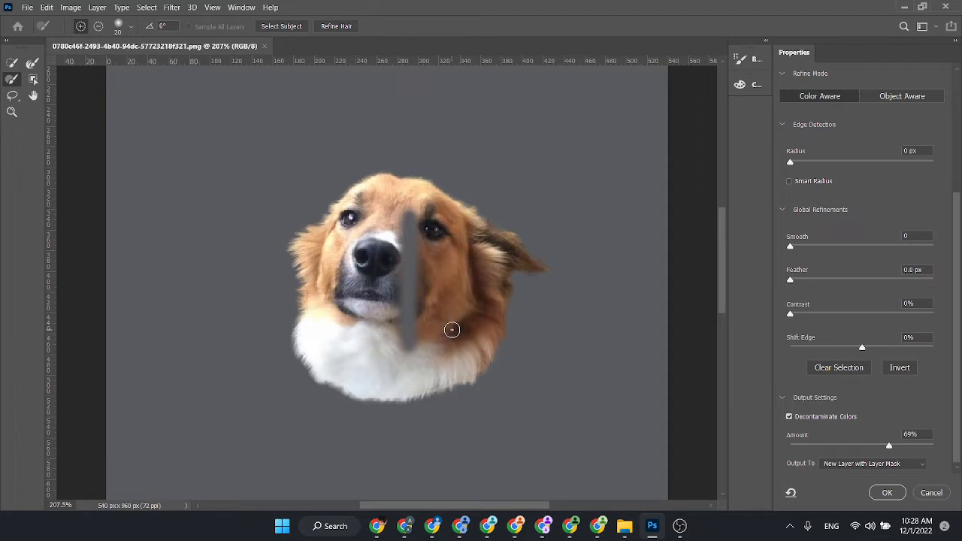
{"action": "key", "text": "ctrl+z"}
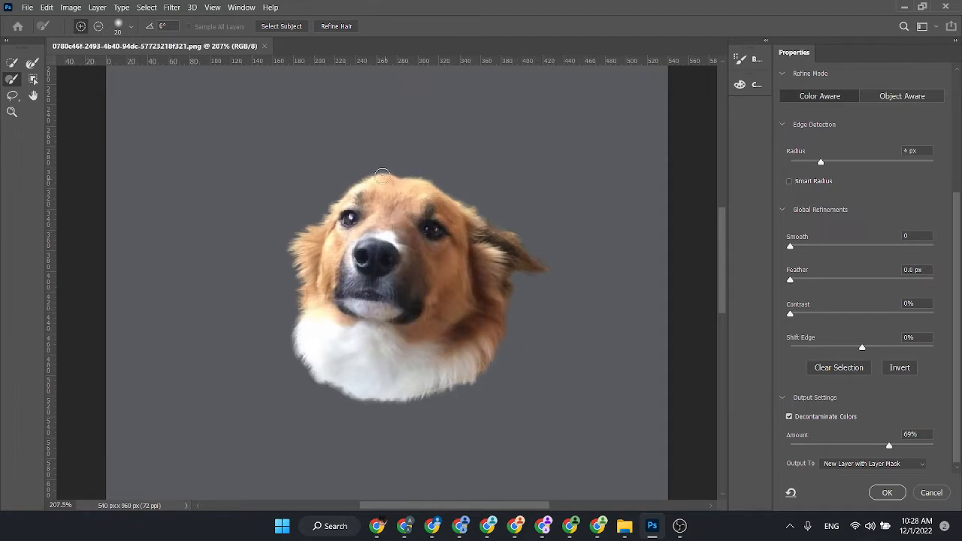
- Trim the selection edge from the top of the head to the dark ear's tip with a soft 20 px brush
{"action": "key", "text": "bracketleft"}
{"action": "key", "text": "bracketright"}
{"action": "key", "text": "bracketright"}
{"action": "key", "text": "bracketright"}
{"action": "key", "text": "bracketleft"}
{"action": "mouse_move", "coordinate": [406, 172]}
{"action": "left_mouse_down"}
{"action": "mouse_move", "coordinate": [444, 184]}
{"action": "mouse_move", "coordinate": [553, 261]}
{"action": "left_mouse_up"}
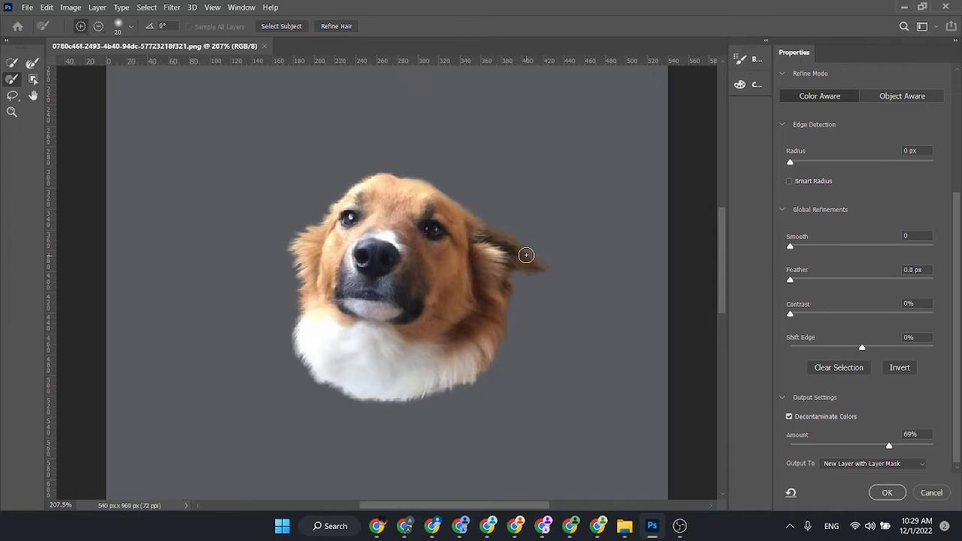
- Paint the upper edge and tip of the dark ear back into the selection with a 10 px brush
{"action": "key", "text": "x"}
{"action": "key", "text": "bracketleft"}
{"action": "key", "text": "super"}
{"action": "key", "text": "super"}
{"action": "mouse_move", "coordinate": [508, 240]}
{"action": "left_mouse_down"}
{"action": "mouse_move", "coordinate": [539, 265]}
{"action": "mouse_move", "coordinate": [514, 242]}
{"action": "left_mouse_up"}
{"action": "key", "text": "ctrl+alt+z"}
{"action": "left_click_drag", "start_coordinate": [517, 239], "coordinate": [545, 266]}
- Touch up the dark ear's outer edge with the 10 px brush, trimming away the green leaf fringe
{"action": "key", "text": "alt"}
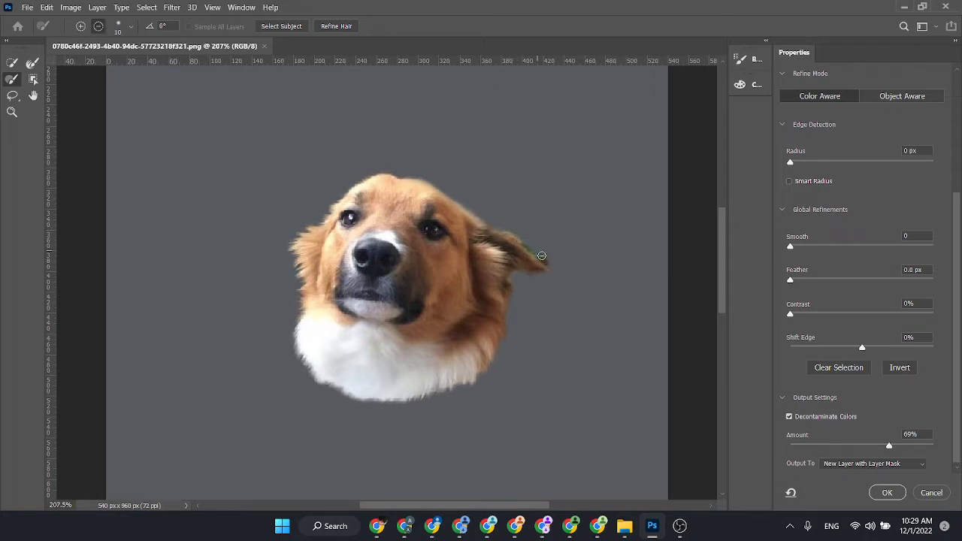
{"action": "left_click_drag", "start_coordinate": [545, 258], "coordinate": [517, 235]}
{"action": "left_click_drag", "start_coordinate": [546, 314], "coordinate": [526, 298]}
{"action": "left_click_drag", "start_coordinate": [439, 263], "coordinate": [442, 261]}
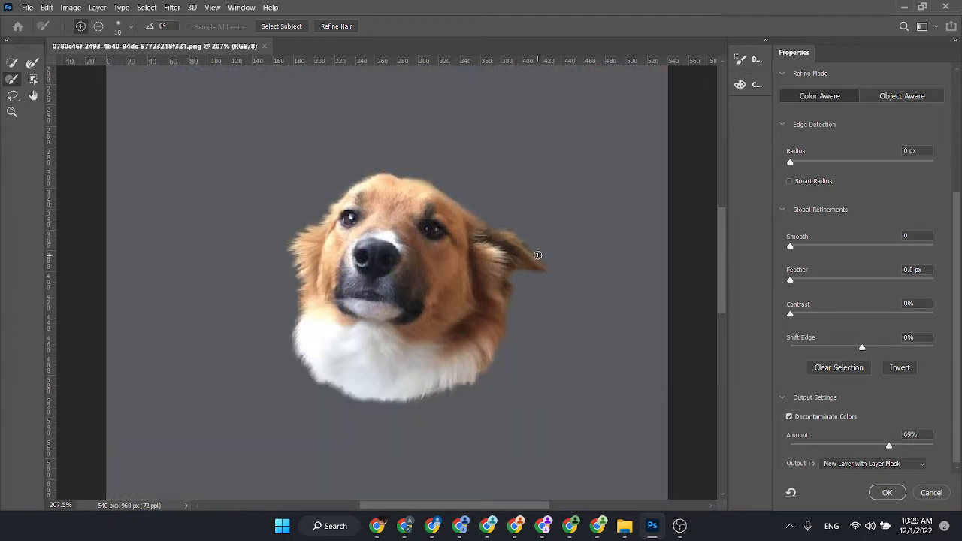
{"action": "left_click_drag", "start_coordinate": [535, 254], "coordinate": [532, 251]}
{"action": "key", "text": "alt"}
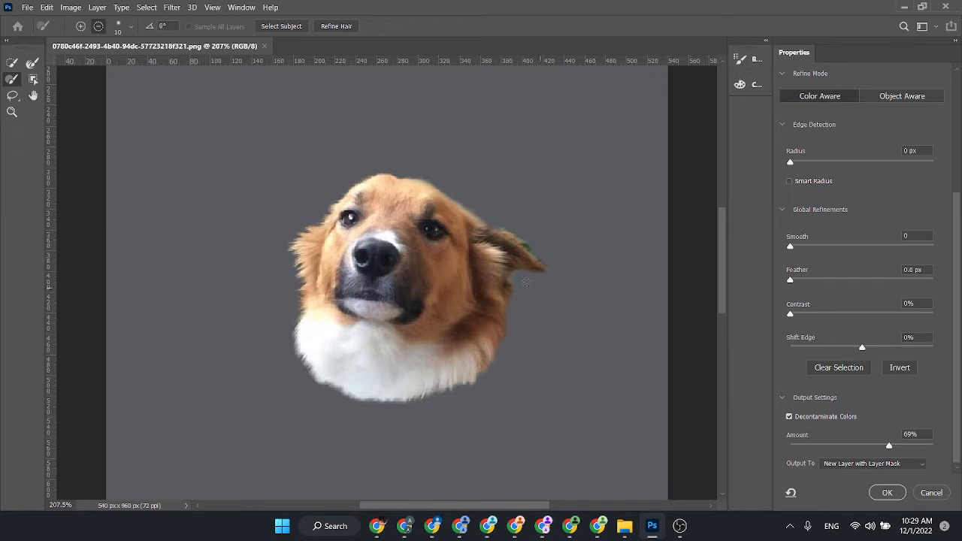
{"action": "key", "text": "alt"}
- Paint along the dark ear's upper edge with Decontaminate Colors off, and turn the option back on at 100%
{"action": "left_click", "coordinate": [789, 417]}
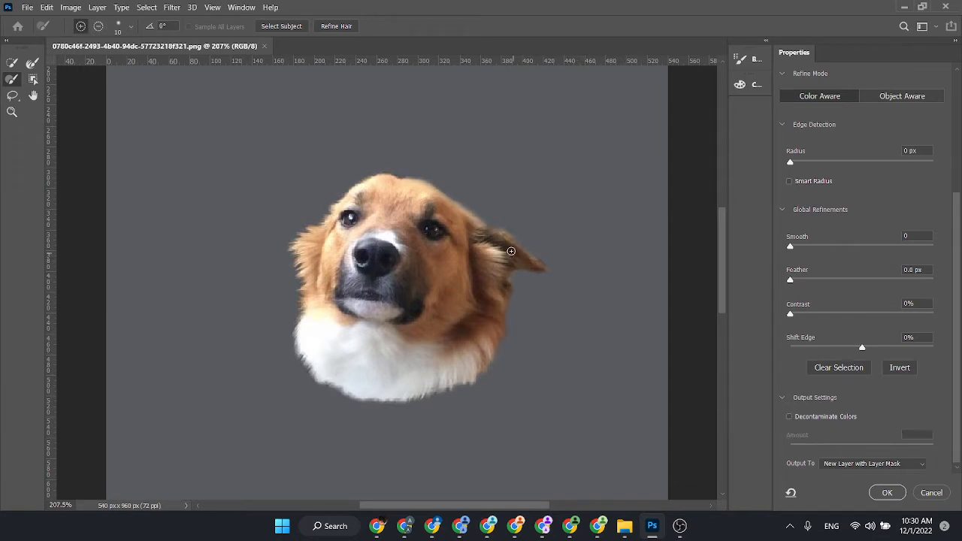
{"action": "mouse_move", "coordinate": [517, 243]}
{"action": "left_mouse_down"}
{"action": "mouse_move", "coordinate": [556, 267]}
{"action": "mouse_move", "coordinate": [526, 255]}
{"action": "left_mouse_up"}
{"action": "left_click", "coordinate": [789, 417]}
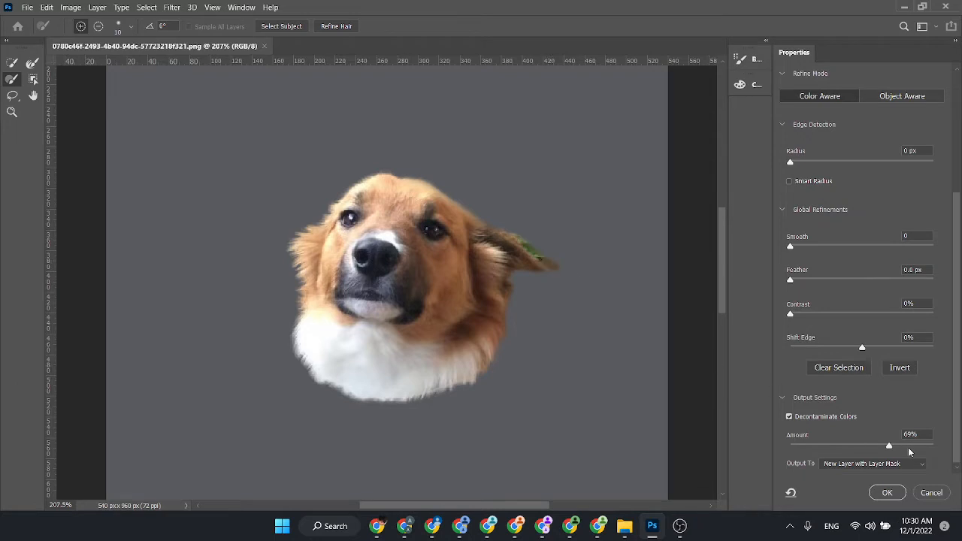
{"action": "left_click_drag", "start_coordinate": [891, 445], "coordinate": [936, 447]}
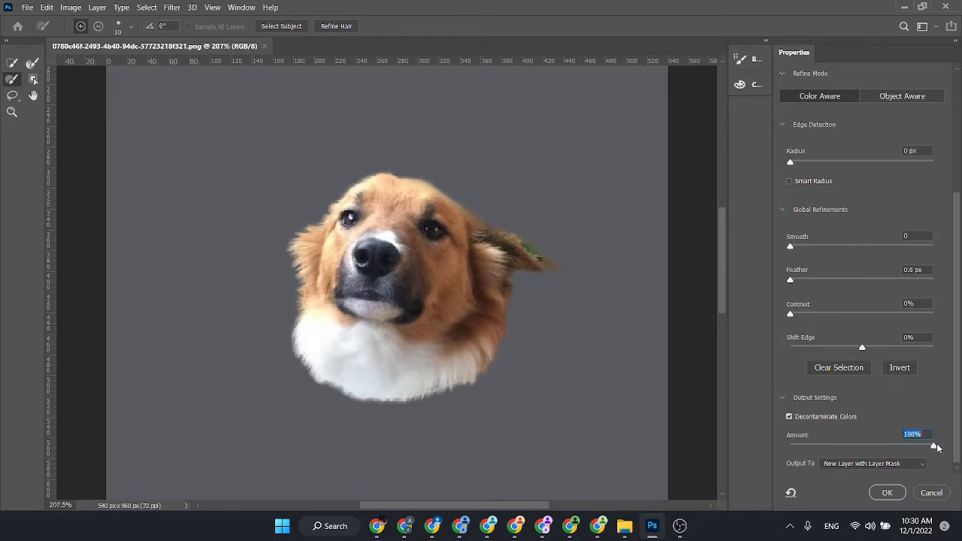
- Inspect the cut-out's head and chest edges and lower the Decontaminate Colors amount to 57%
{"action": "key", "text": "z"}
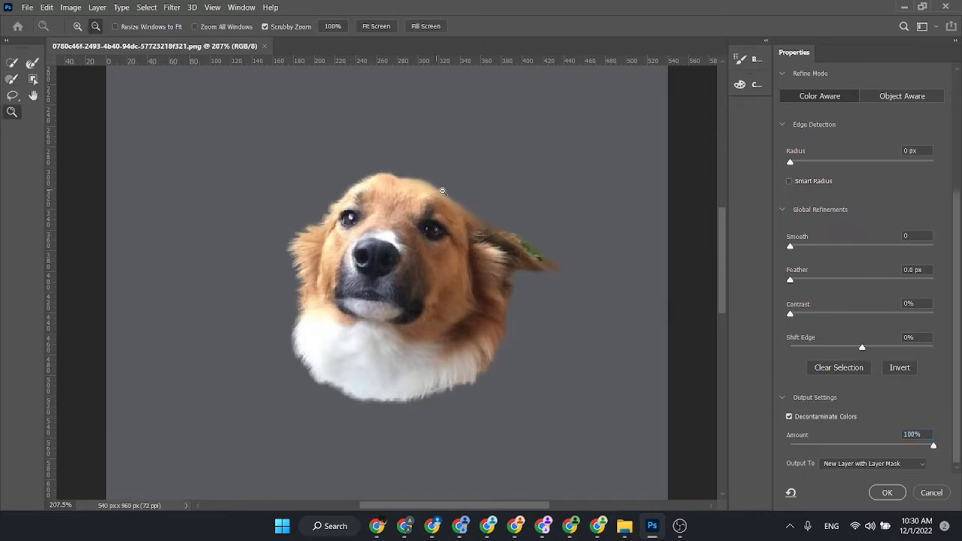
{"action": "left_click_drag", "start_coordinate": [438, 189], "coordinate": [488, 208]}
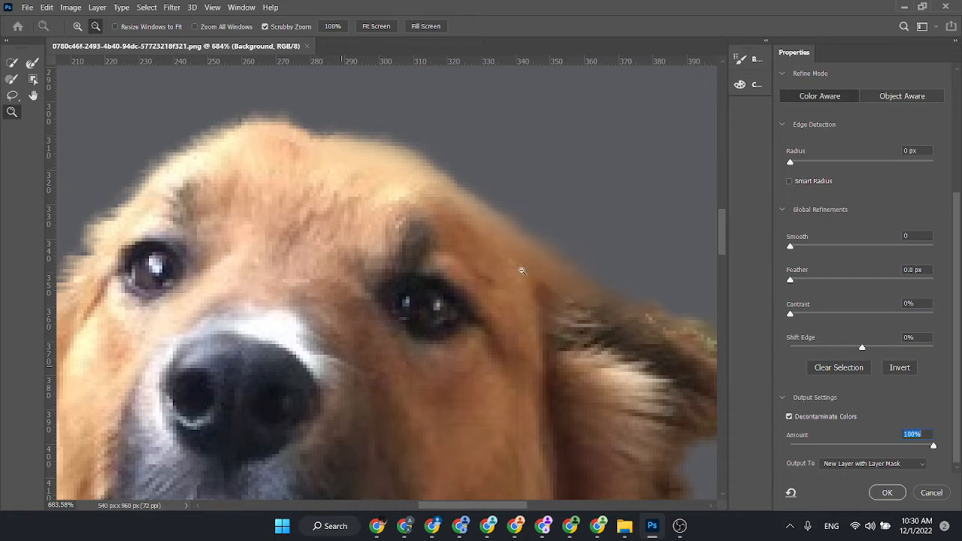
{"action": "left_click_drag", "start_coordinate": [552, 310], "coordinate": [528, 303]}
{"action": "left_click_drag", "start_coordinate": [380, 409], "coordinate": [514, 202]}
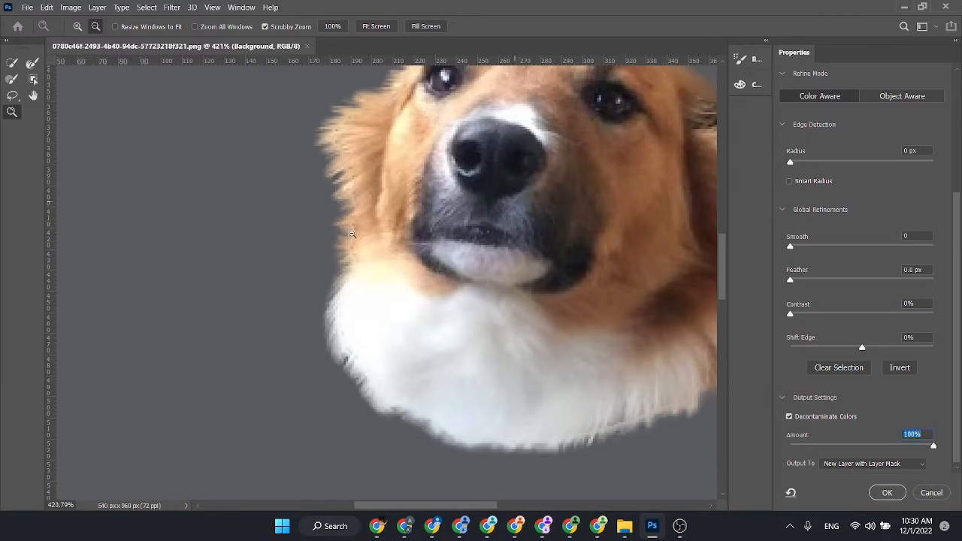
{"action": "left_click_drag", "start_coordinate": [344, 329], "coordinate": [360, 374]}
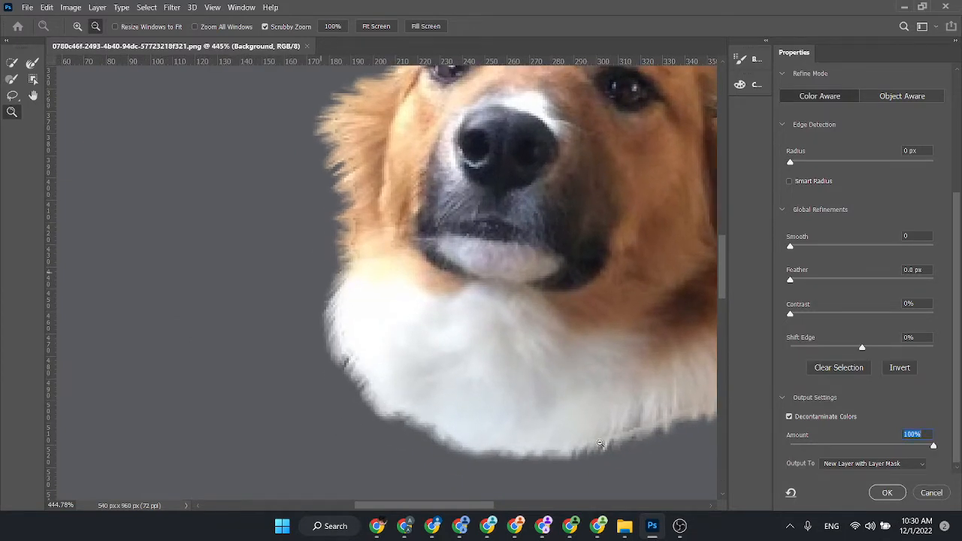
{"action": "left_click_drag", "start_coordinate": [902, 451], "coordinate": [886, 449]}
{"action": "left_click_drag", "start_coordinate": [524, 292], "coordinate": [471, 310]}
{"action": "left_click_drag", "start_coordinate": [586, 316], "coordinate": [573, 322]}
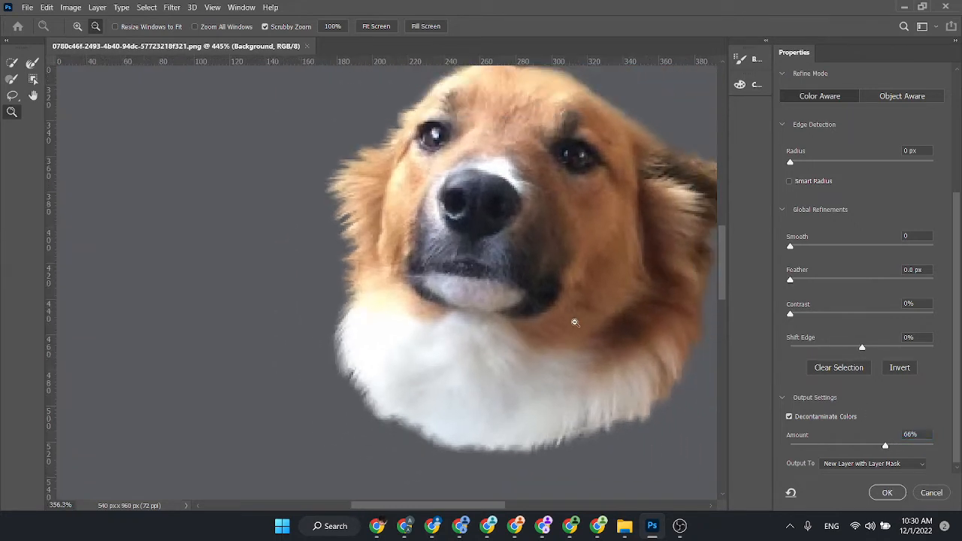
{"action": "left_click_drag", "start_coordinate": [637, 249], "coordinate": [501, 294]}
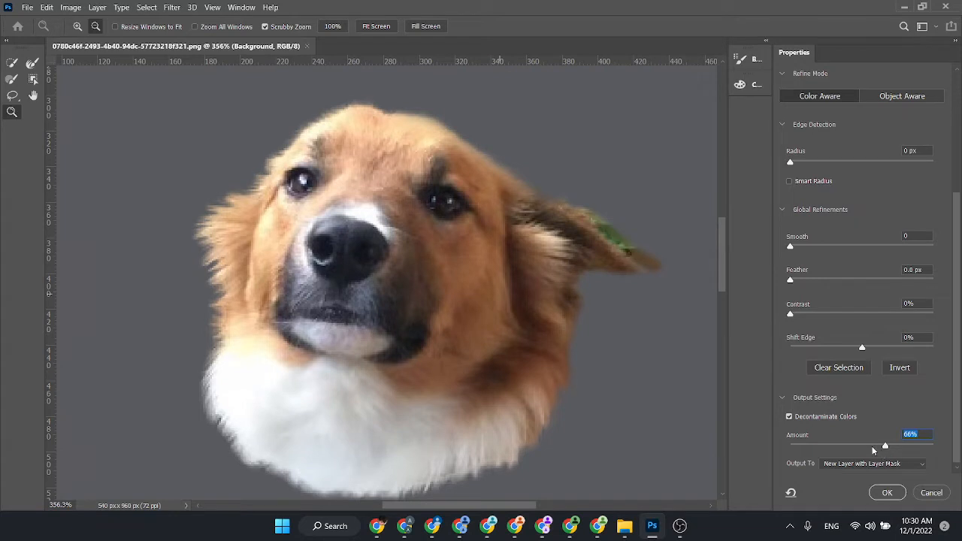
- Trim the green leaf fringe and the outer tip of the dark ear from the selection with a 10 px brush
{"action": "left_click", "coordinate": [12, 78]}
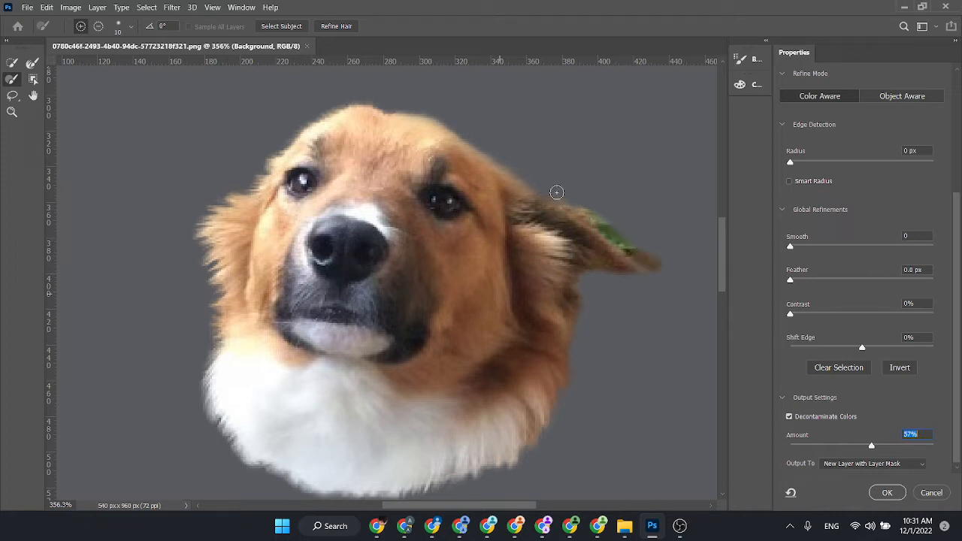
{"action": "key", "text": "alt"}
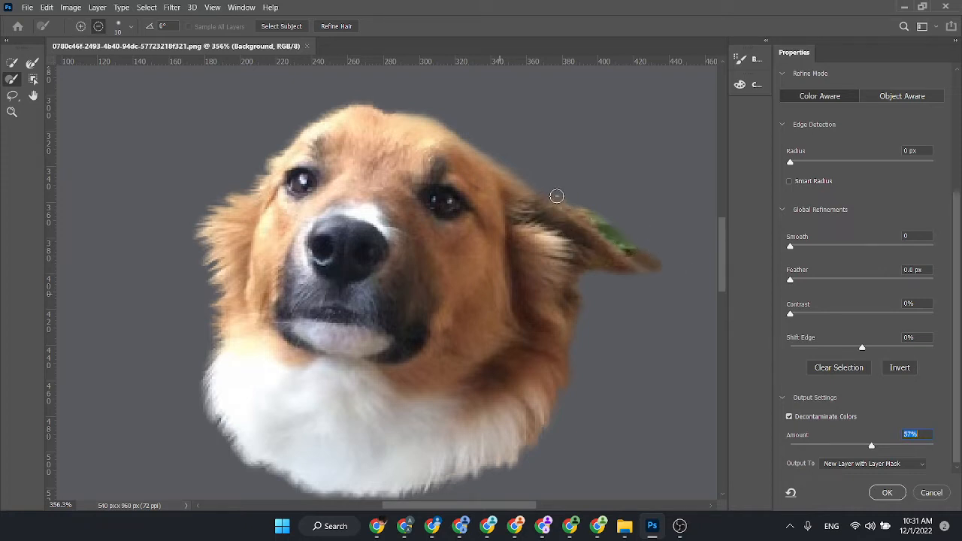
{"action": "mouse_move", "coordinate": [556, 195]}
{"action": "left_mouse_down"}
{"action": "mouse_move", "coordinate": [663, 273]}
{"action": "mouse_move", "coordinate": [642, 244]}
{"action": "mouse_move", "coordinate": [583, 205]}
{"action": "mouse_move", "coordinate": [628, 232]}
{"action": "mouse_move", "coordinate": [654, 263]}
{"action": "mouse_move", "coordinate": [599, 223]}
{"action": "left_mouse_up"}
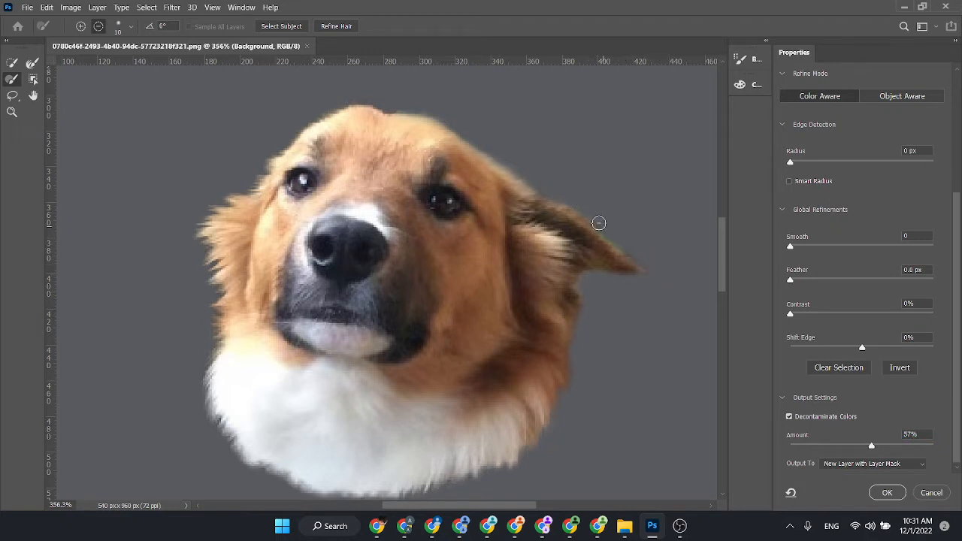
- Smooth the lower edge of the white chest fur with a larger brush, painting fur back in and trimming the outside
{"action": "key", "text": "z"}
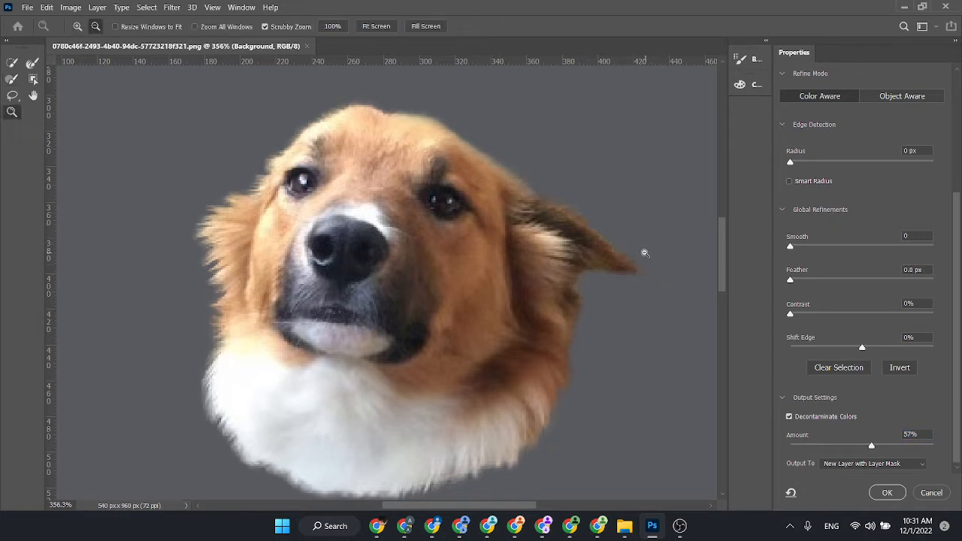
{"action": "left_click_drag", "start_coordinate": [644, 253], "coordinate": [217, 363]}
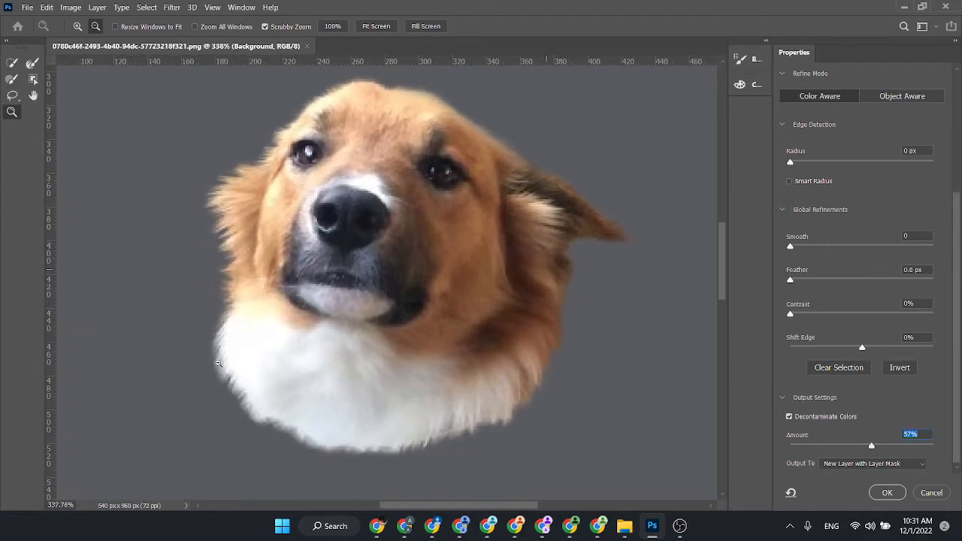
{"action": "left_click", "coordinate": [12, 80]}
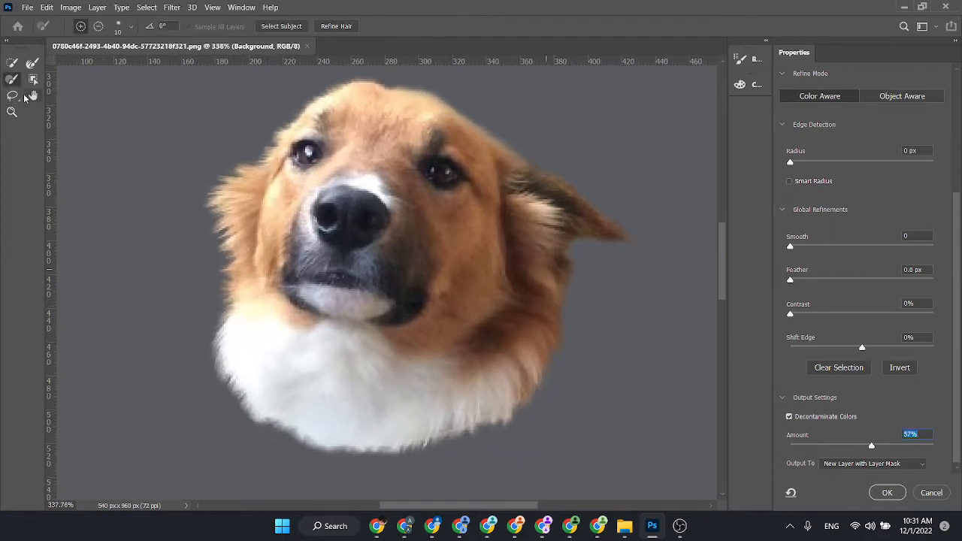
{"action": "key", "text": "bracketright"}
{"action": "key", "text": "bracketright"}
{"action": "key", "text": "bracketright"}
{"action": "key", "text": "bracketleft"}
{"action": "mouse_move", "coordinate": [232, 353]}
{"action": "left_mouse_down"}
{"action": "mouse_move", "coordinate": [274, 408]}
{"action": "mouse_move", "coordinate": [262, 398]}
{"action": "mouse_move", "coordinate": [297, 420]}
{"action": "mouse_move", "coordinate": [388, 436]}
{"action": "mouse_move", "coordinate": [374, 438]}
{"action": "mouse_move", "coordinate": [440, 426]}
{"action": "left_mouse_up"}
{"action": "key", "text": "alt"}
{"action": "left_click_drag", "start_coordinate": [317, 462], "coordinate": [398, 467]}
- Compare the cut-out head with the original photo, checking the chest, ears and overall outline
{"action": "key", "text": "z"}
{"action": "left_click_drag", "start_coordinate": [634, 369], "coordinate": [627, 371]}
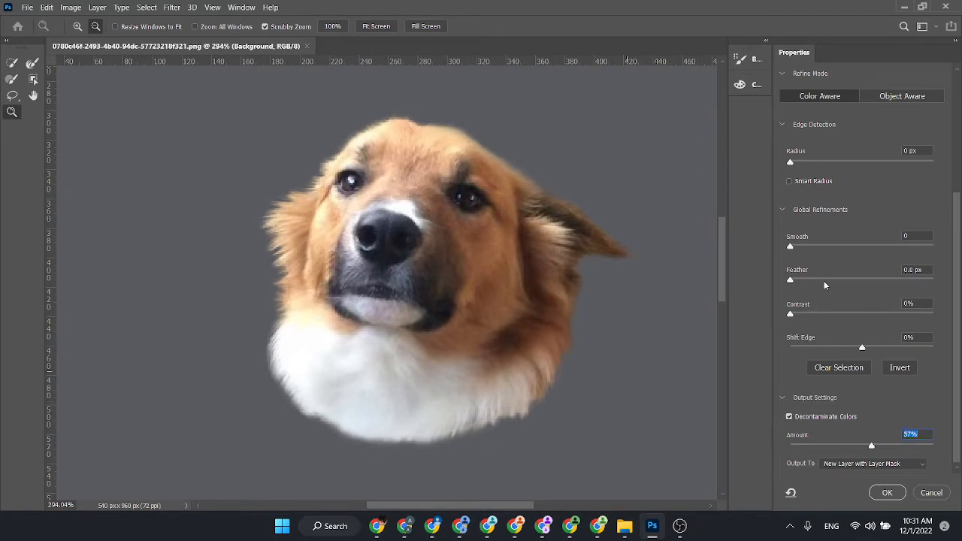
{"action": "key", "text": "p"}
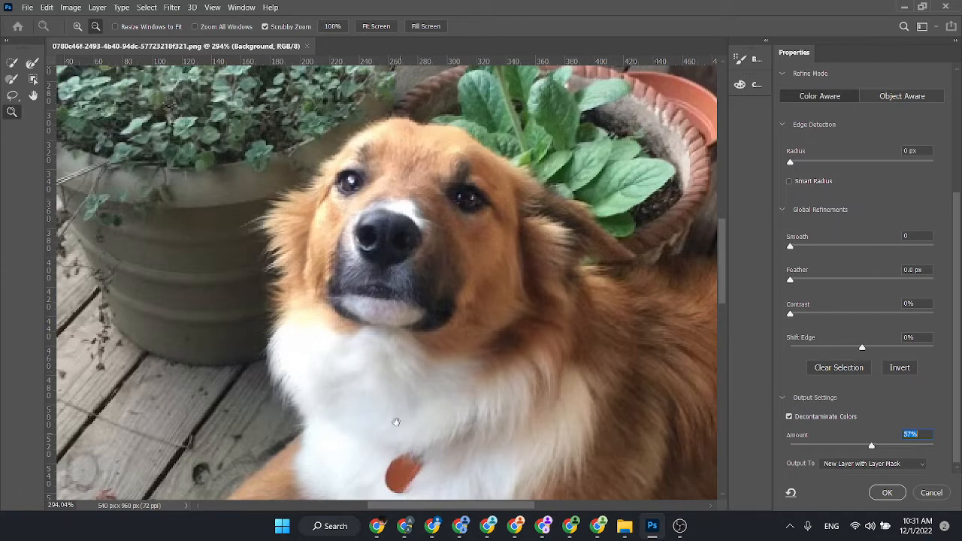
{"action": "left_click_drag", "start_coordinate": [396, 422], "coordinate": [380, 380]}
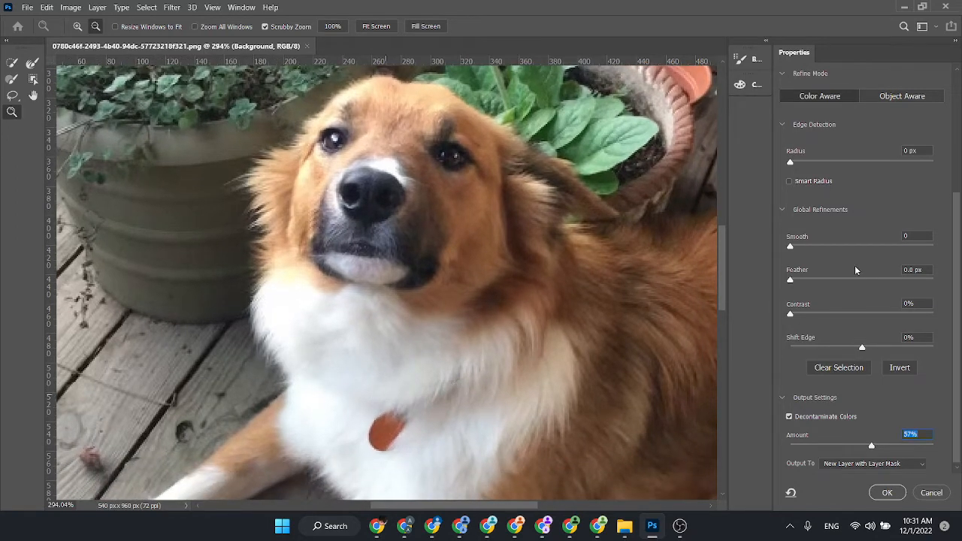
{"action": "key", "text": "p"}
{"action": "left_click_drag", "start_coordinate": [490, 331], "coordinate": [473, 351]}
{"action": "left_click_drag", "start_coordinate": [312, 259], "coordinate": [307, 286]}
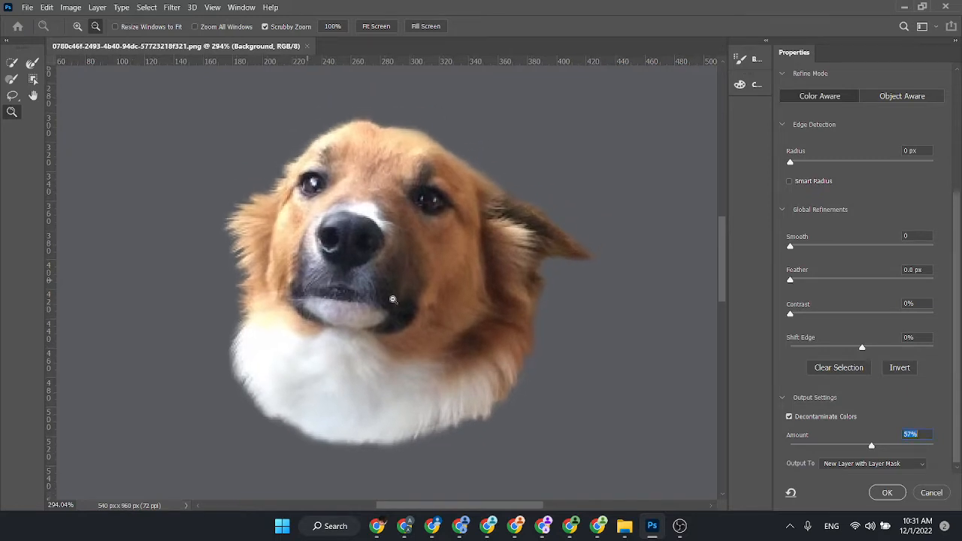
{"action": "key", "text": "p"}
{"action": "left_click_drag", "start_coordinate": [395, 300], "coordinate": [423, 287]}
{"action": "key", "text": "p"}
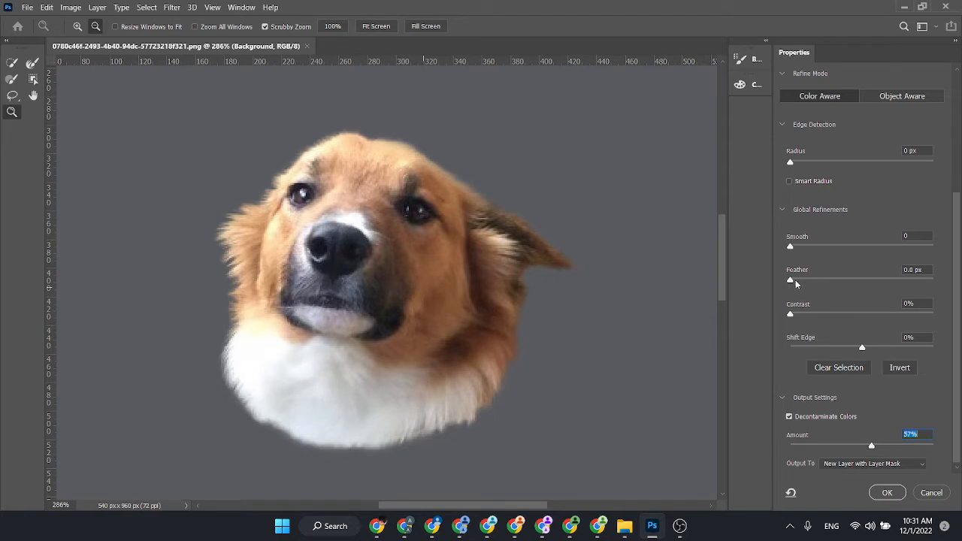
- Try a 5.9 px feather with 84% contrast on the selection edge, and reset both to zero
{"action": "left_click_drag", "start_coordinate": [792, 280], "coordinate": [831, 285]}
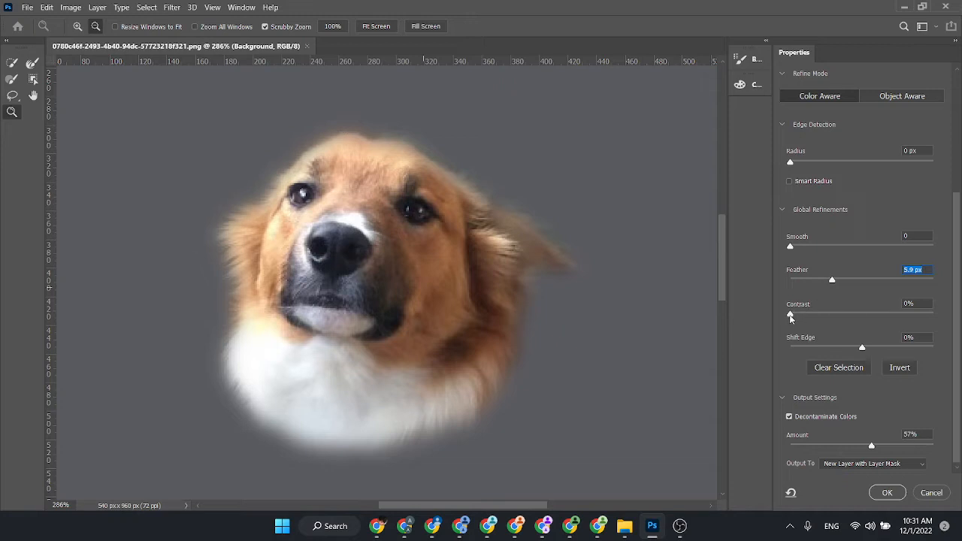
{"action": "left_click_drag", "start_coordinate": [790, 318], "coordinate": [911, 316]}
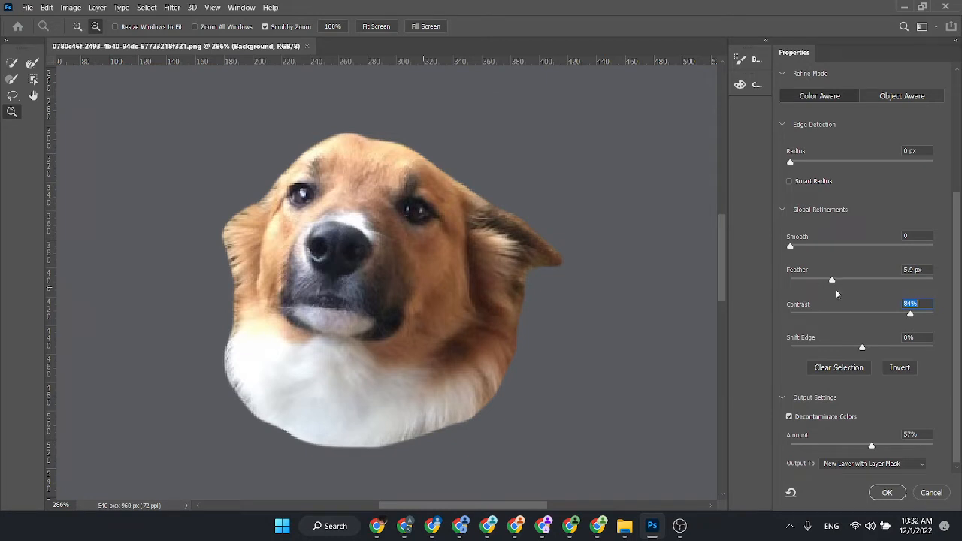
{"action": "left_click_drag", "start_coordinate": [826, 314], "coordinate": [767, 315]}
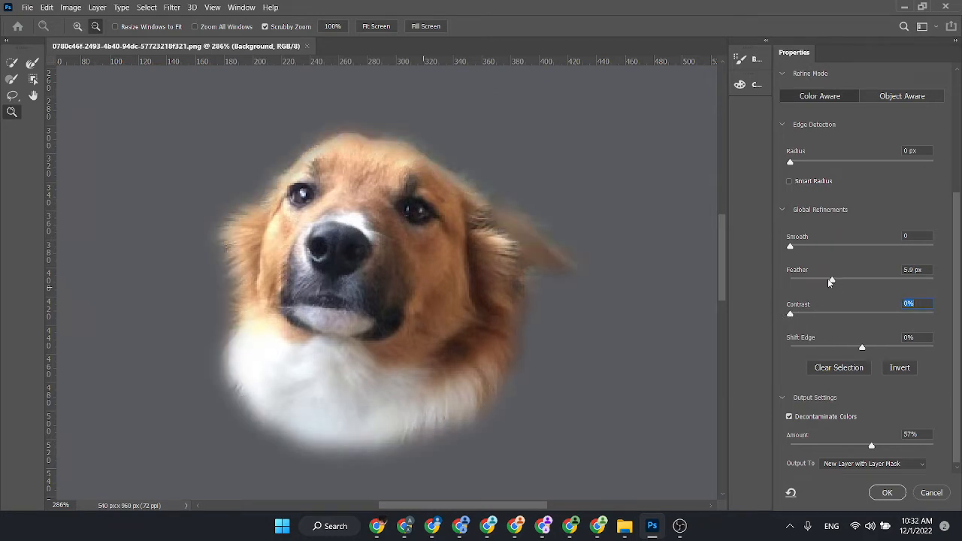
{"action": "left_click_drag", "start_coordinate": [830, 281], "coordinate": [750, 279]}
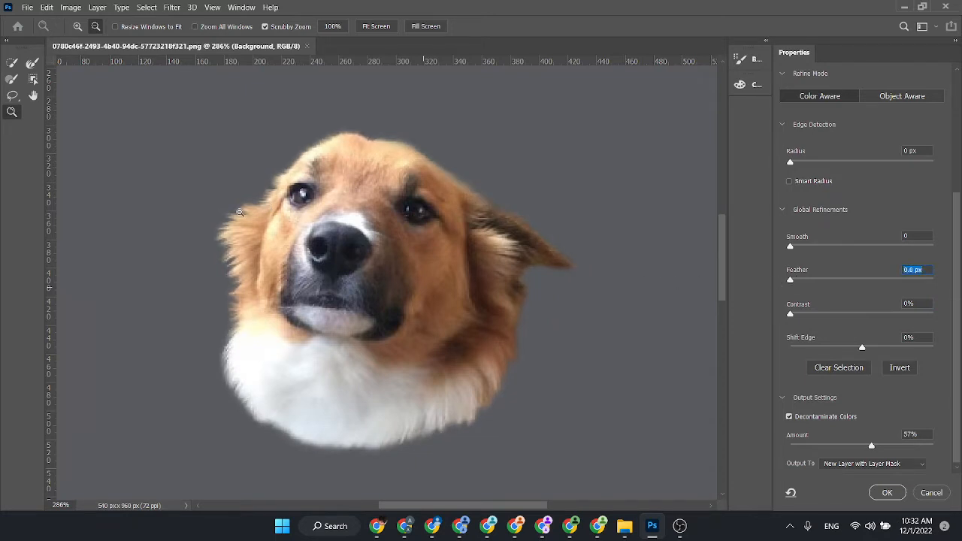
- Examine the fur edges around the light ear, cheek and chest up close and across the whole head
{"action": "left_click_drag", "start_coordinate": [217, 212], "coordinate": [267, 311]}
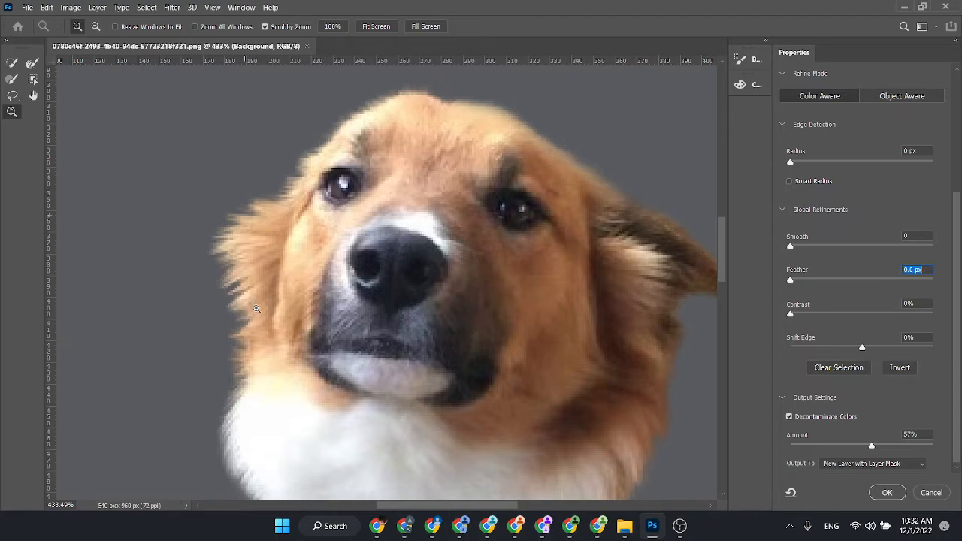
{"action": "left_click_drag", "start_coordinate": [249, 306], "coordinate": [284, 306]}
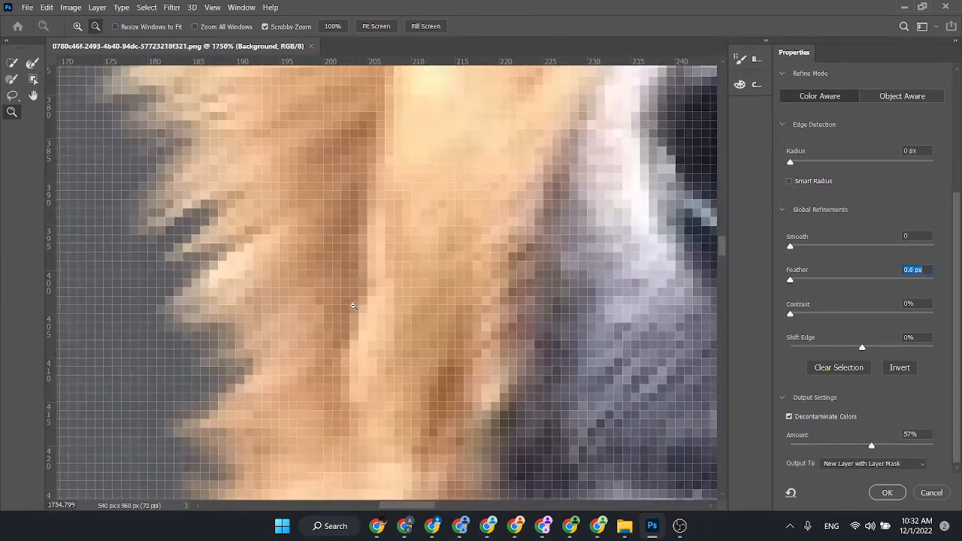
{"action": "left_click_drag", "start_coordinate": [391, 306], "coordinate": [337, 302]}
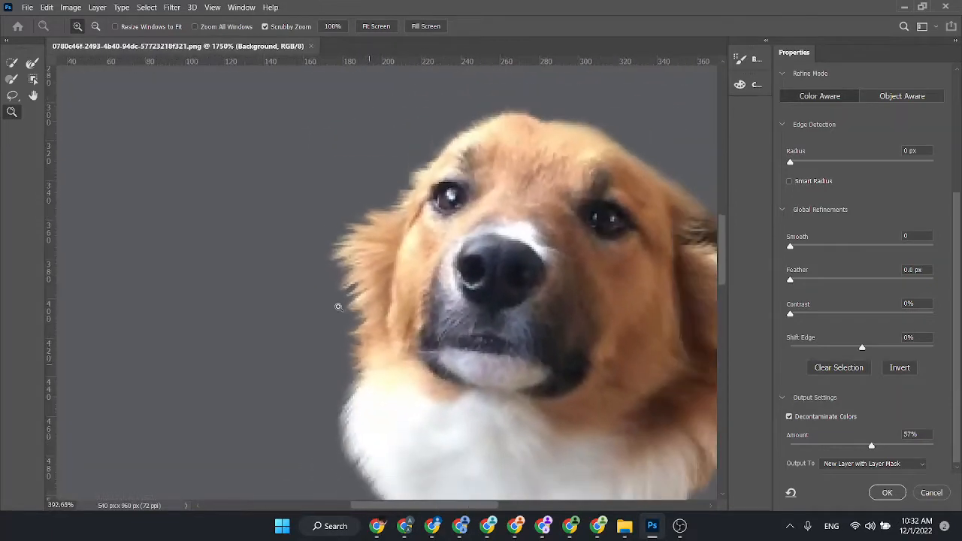
{"action": "left_click_drag", "start_coordinate": [399, 307], "coordinate": [327, 301]}
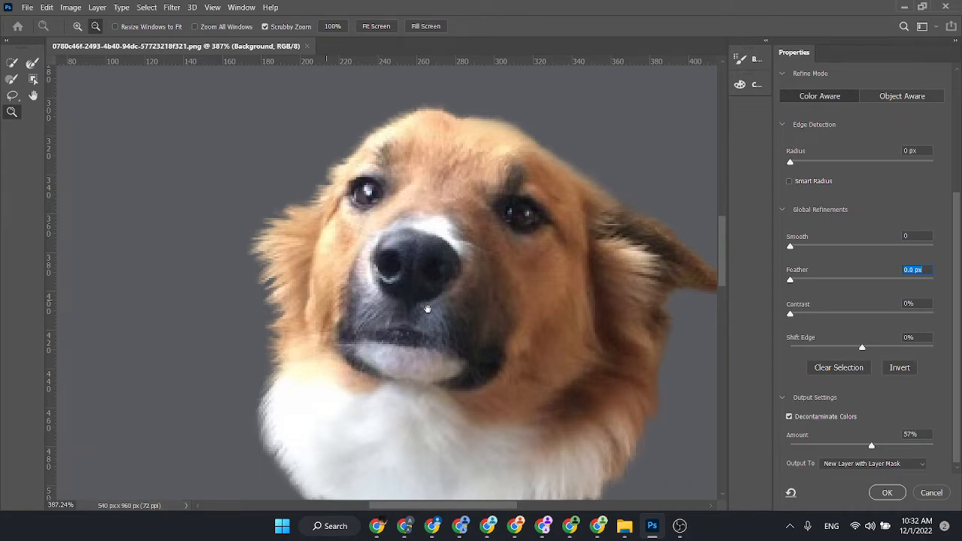
{"action": "left_click_drag", "start_coordinate": [451, 318], "coordinate": [422, 294]}
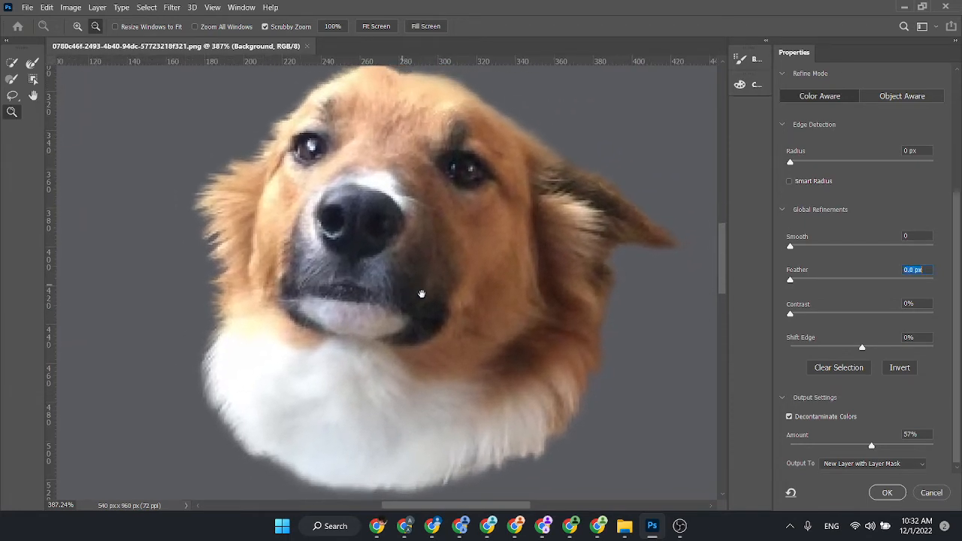
{"action": "mouse_move", "coordinate": [470, 326]}
{"action": "left_mouse_down"}
{"action": "mouse_move", "coordinate": [442, 303]}
{"action": "mouse_move", "coordinate": [455, 350]}
{"action": "mouse_move", "coordinate": [427, 350]}
{"action": "mouse_move", "coordinate": [452, 333]}
{"action": "left_mouse_up"}
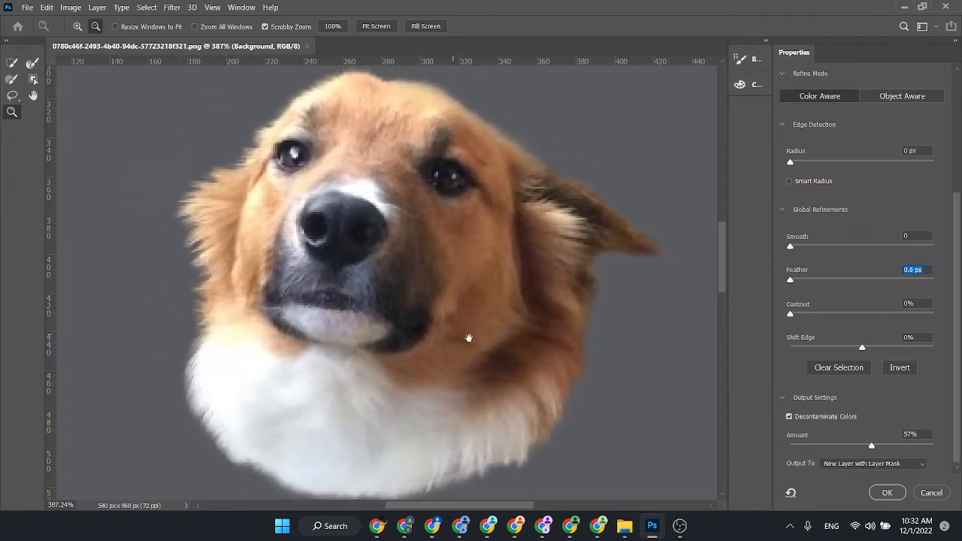
{"action": "mouse_move", "coordinate": [545, 357]}
{"action": "left_mouse_down"}
{"action": "mouse_move", "coordinate": [536, 347]}
{"action": "mouse_move", "coordinate": [560, 339]}
{"action": "mouse_move", "coordinate": [503, 320]}
{"action": "mouse_move", "coordinate": [563, 405]}
{"action": "mouse_move", "coordinate": [601, 414]}
{"action": "mouse_move", "coordinate": [574, 260]}
{"action": "mouse_move", "coordinate": [536, 466]}
{"action": "mouse_move", "coordinate": [393, 455]}
{"action": "mouse_move", "coordinate": [750, 361]}
{"action": "mouse_move", "coordinate": [561, 348]}
{"action": "left_mouse_up"}
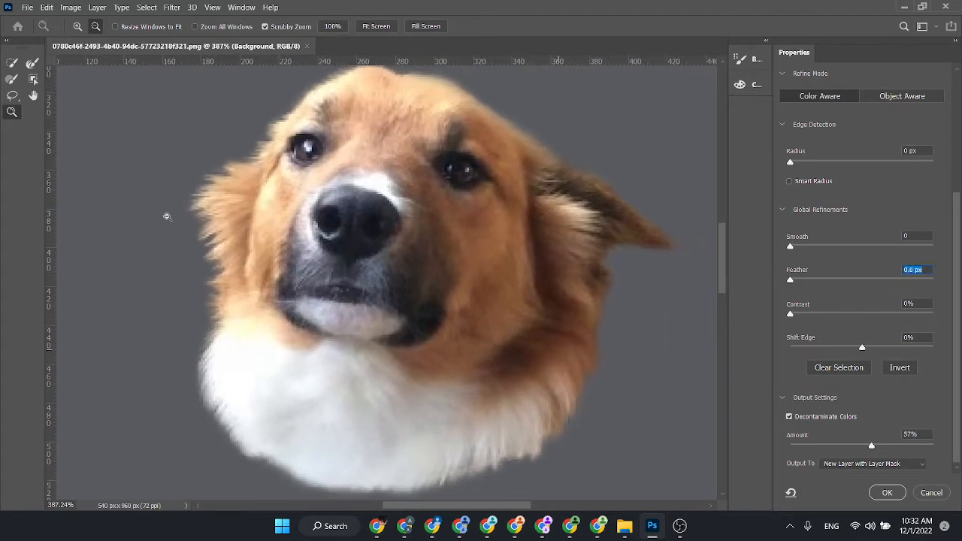
- Try Feather values of 1.7 px and 4.1 px on the selection edge, and settle on 0.8 px
{"action": "left_click_drag", "start_coordinate": [790, 280], "coordinate": [803, 291]}
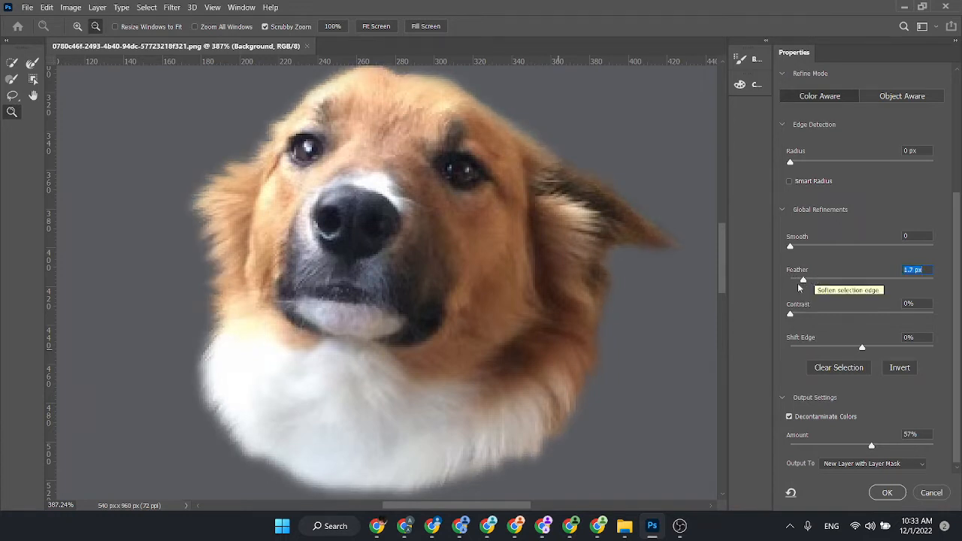
{"action": "left_click_drag", "start_coordinate": [807, 283], "coordinate": [822, 280]}
{"action": "scroll", "coordinate": [697, 299], "scroll_direction": "down", "scroll_amount": 2}
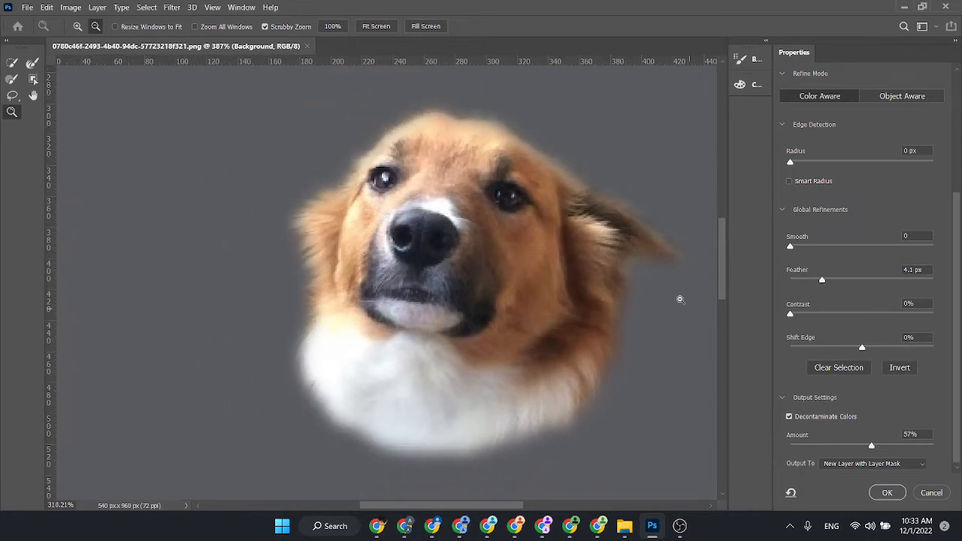
{"action": "left_click", "coordinate": [799, 281]}
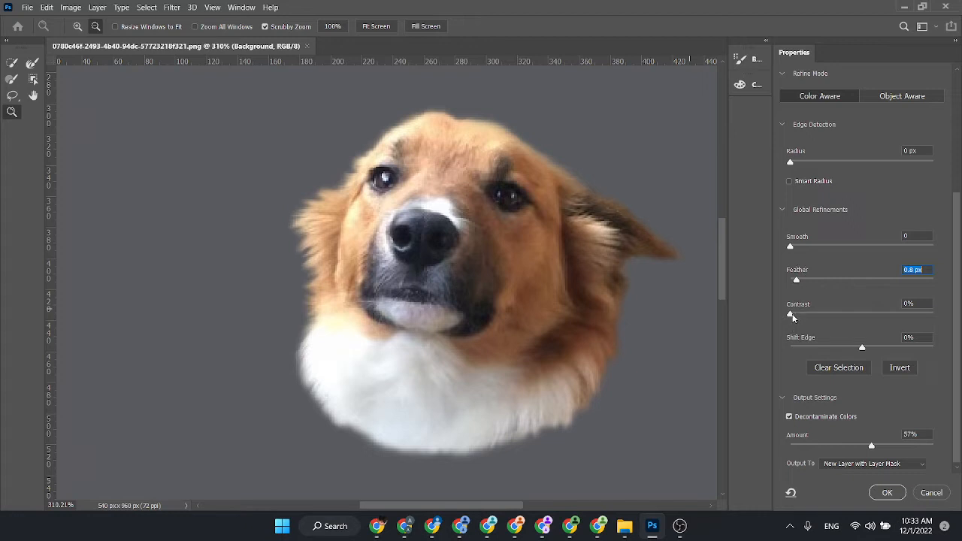
- Set the selection edge's Contrast to 27%, comparing the outline with and without it and keeping the change
{"action": "left_click_drag", "start_coordinate": [791, 315], "coordinate": [830, 317]}
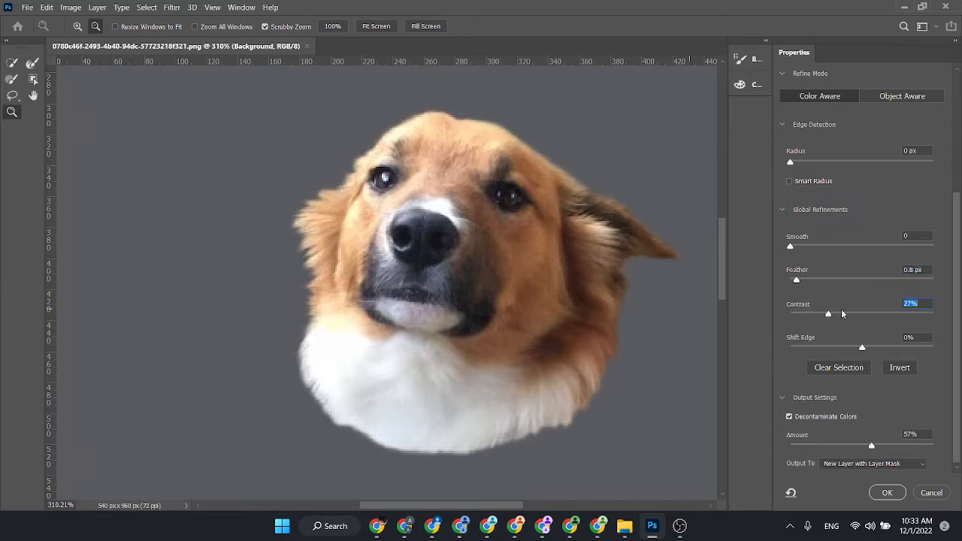
{"action": "key", "text": "ctrl+z"}
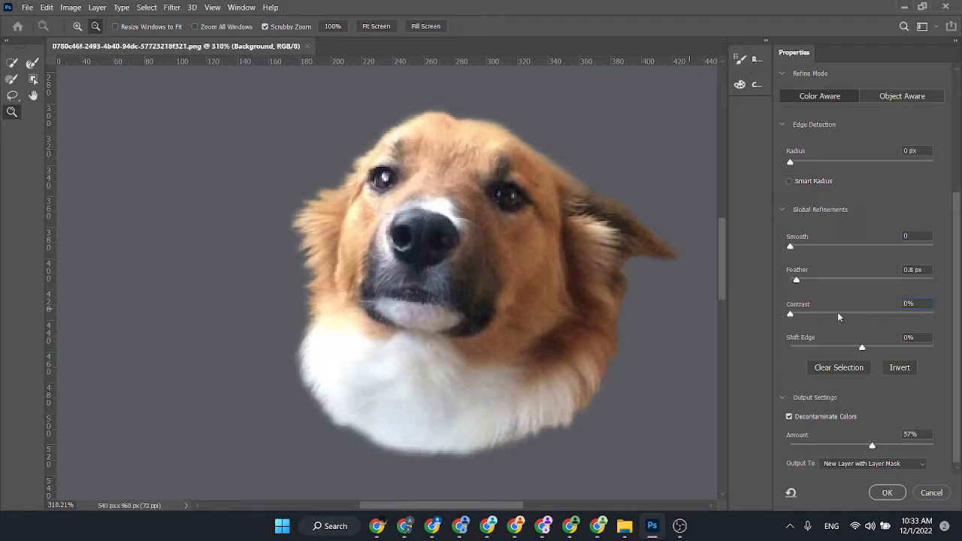
{"action": "key", "text": "ctrl+shift+z"}
{"action": "key", "text": "ctrl+z"}
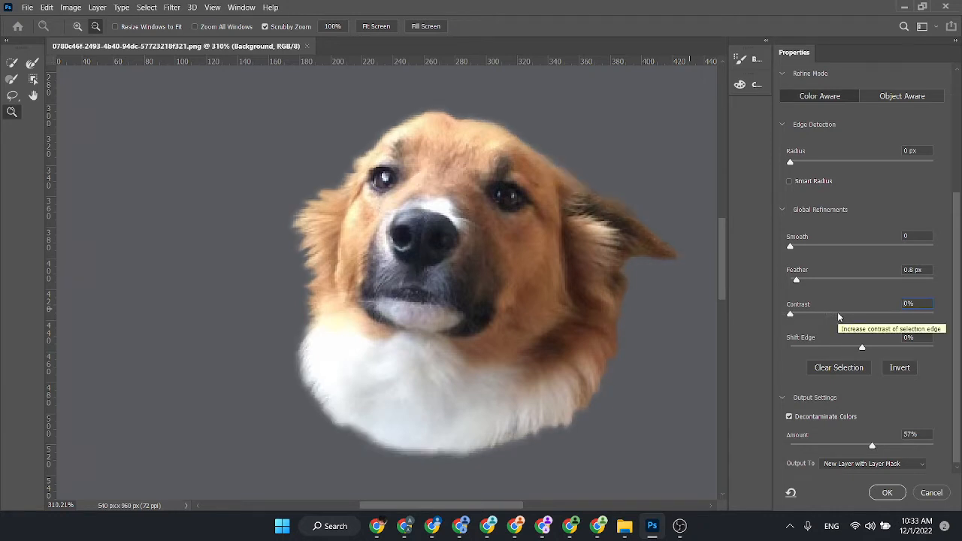
{"action": "key", "text": "ctrl+shift+z"}
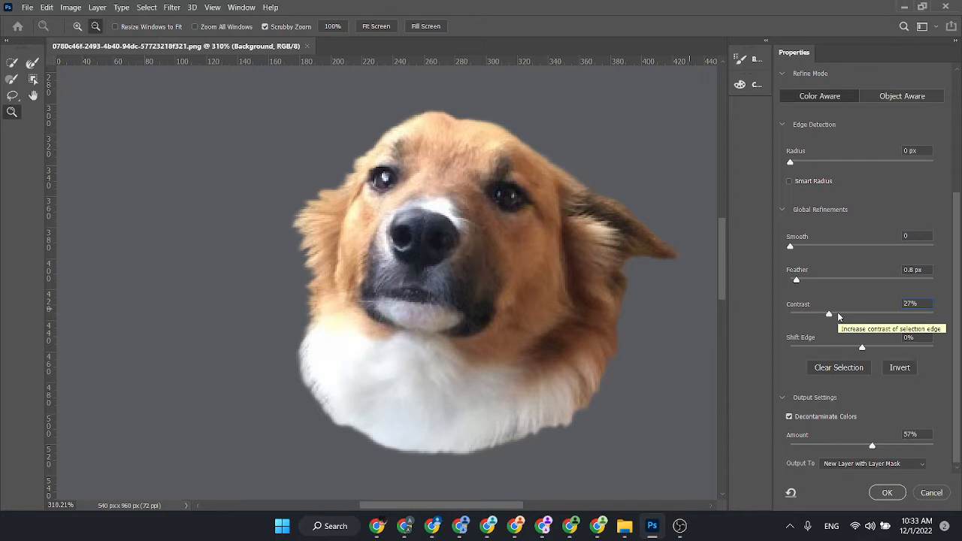
- Undo the last Contrast change and output the selection to a new layer with a layer mask
{"action": "key", "text": "ctrl+z"}
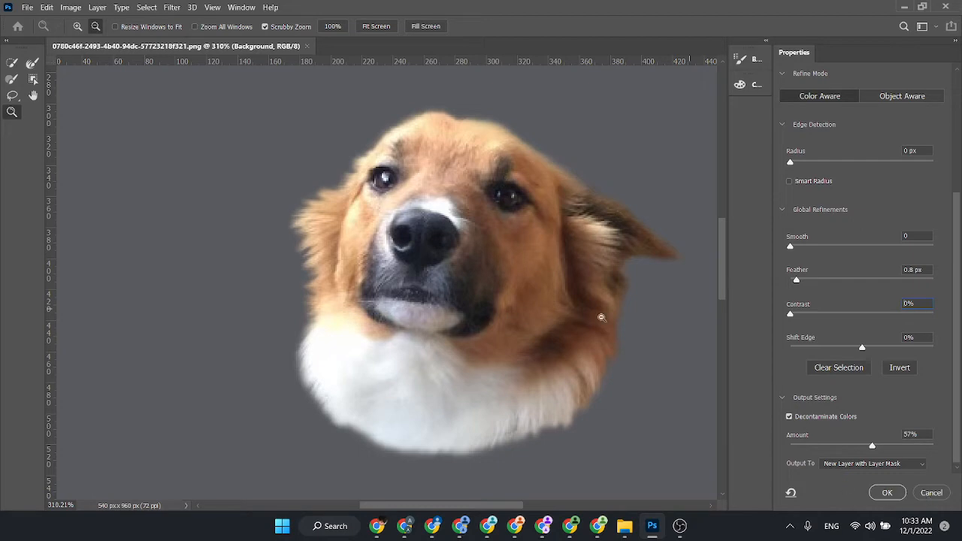
{"action": "left_click", "coordinate": [887, 493]}
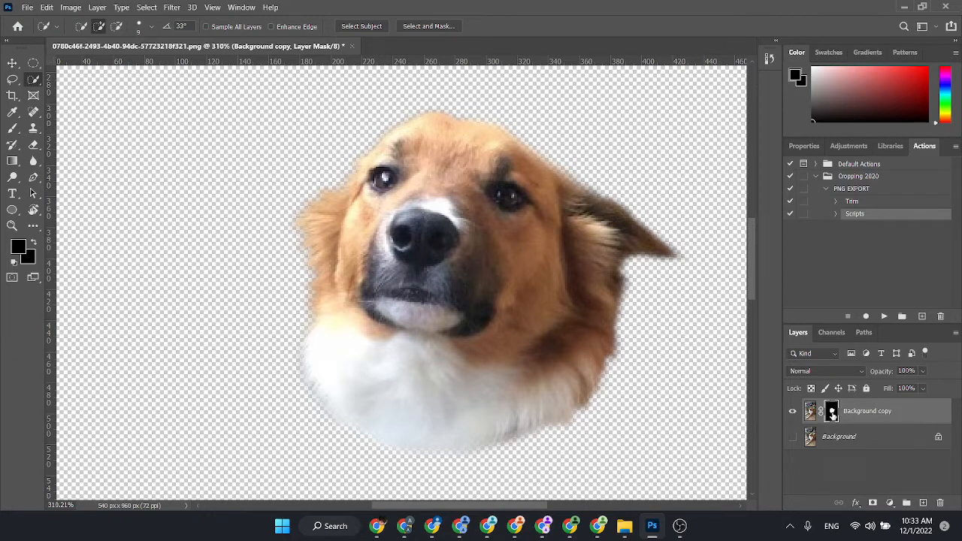
- Apply the layer mask on the Background copy layer
{"action": "right_click", "coordinate": [832, 413]}
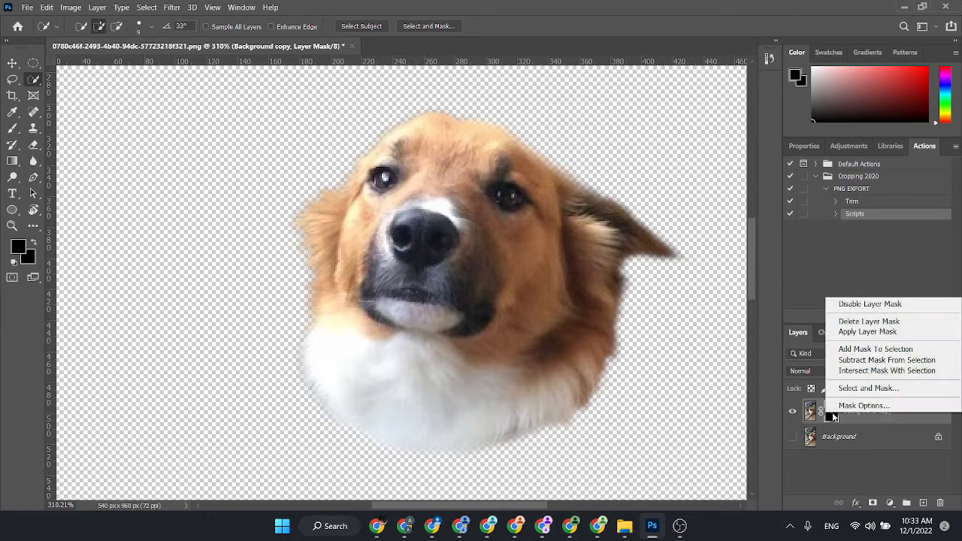
{"action": "left_click", "coordinate": [856, 332]}
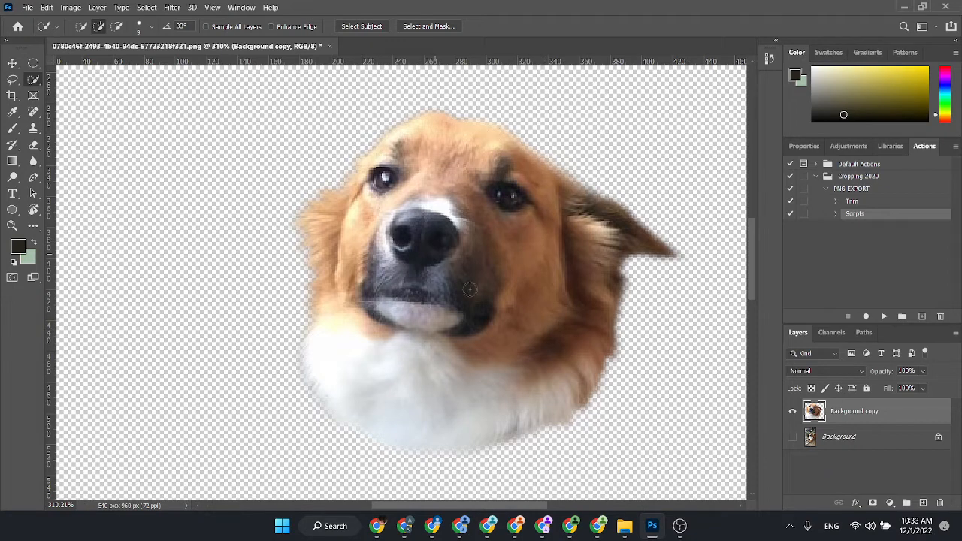
{"action": "scroll", "coordinate": [582, 155], "scroll_direction": "down", "scroll_amount": 2}
{"action": "left_click_drag", "start_coordinate": [453, 227], "coordinate": [410, 230]}
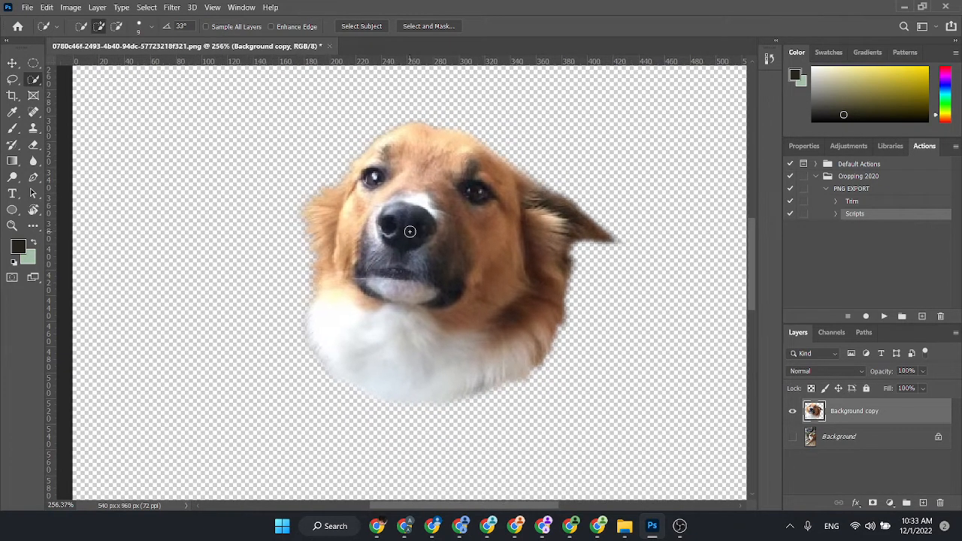
{"action": "scroll", "coordinate": [542, 236], "scroll_direction": "down", "scroll_amount": 1}
{"action": "scroll", "coordinate": [508, 348], "scroll_direction": "down", "scroll_amount": 1}
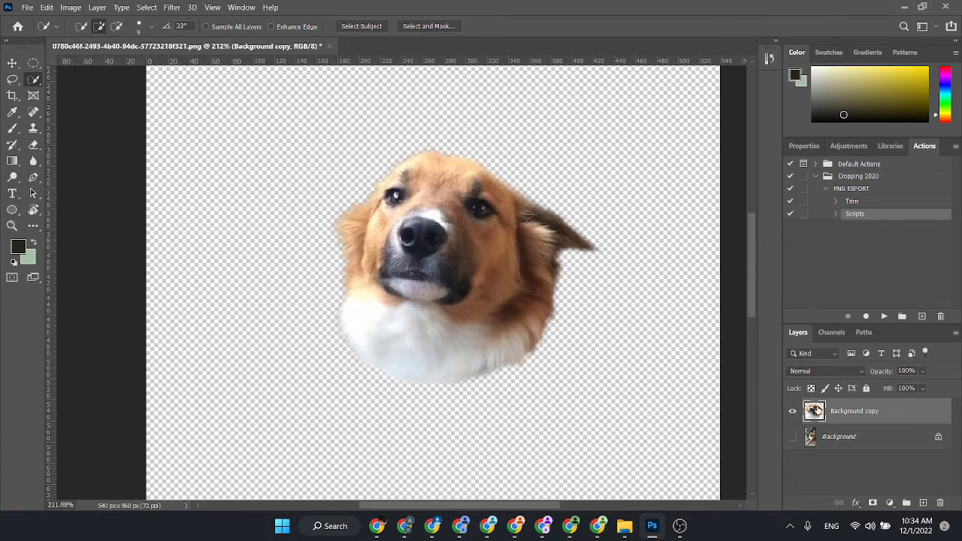
- Choose Clip Thumbnails to Layer Bounds for the Background copy layer's thumbnail
{"action": "right_click", "coordinate": [818, 410]}
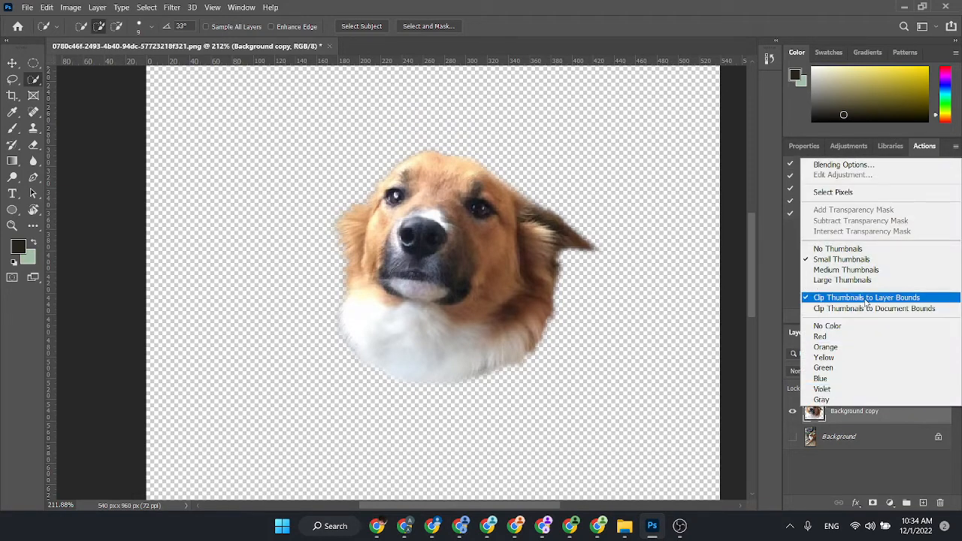
{"action": "left_click", "coordinate": [917, 298]}
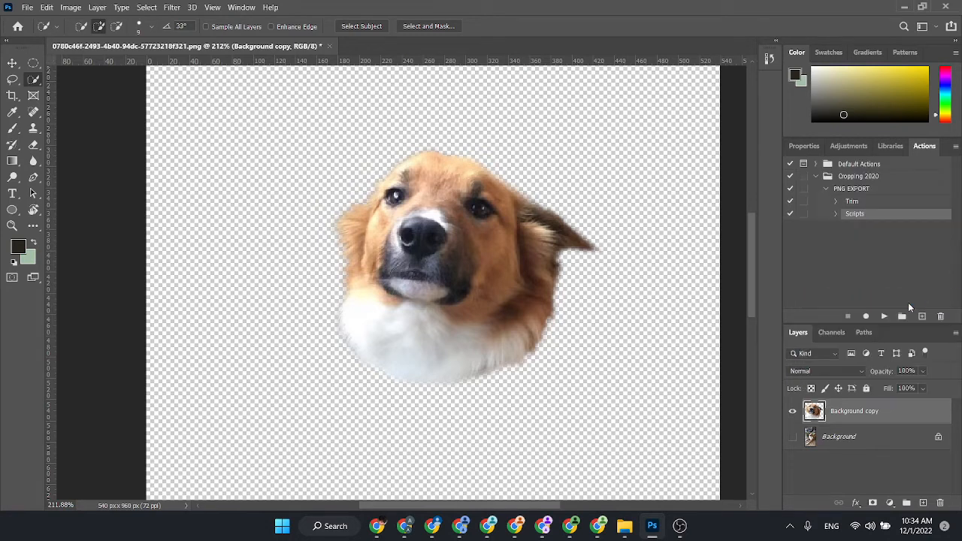
{"action": "right_click", "coordinate": [816, 411]}
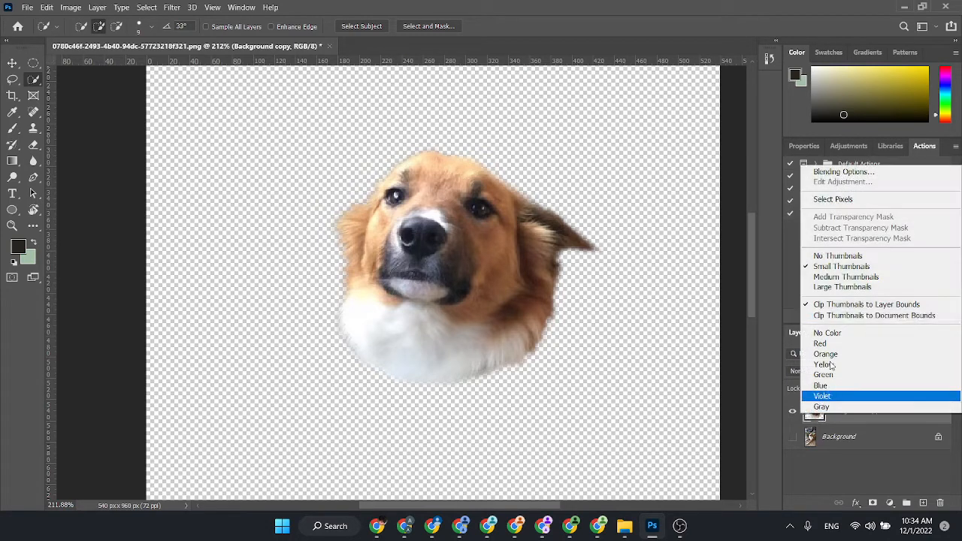
{"action": "left_click", "coordinate": [835, 305]}
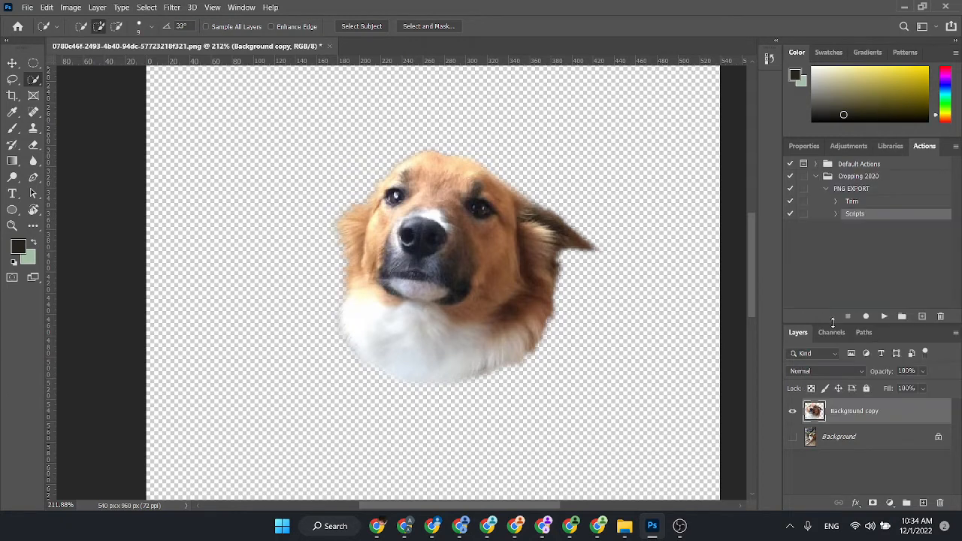
- Switch to the Eraser tool and give it the Soft Round tip from the General Brushes
{"action": "left_click", "coordinate": [13, 65]}
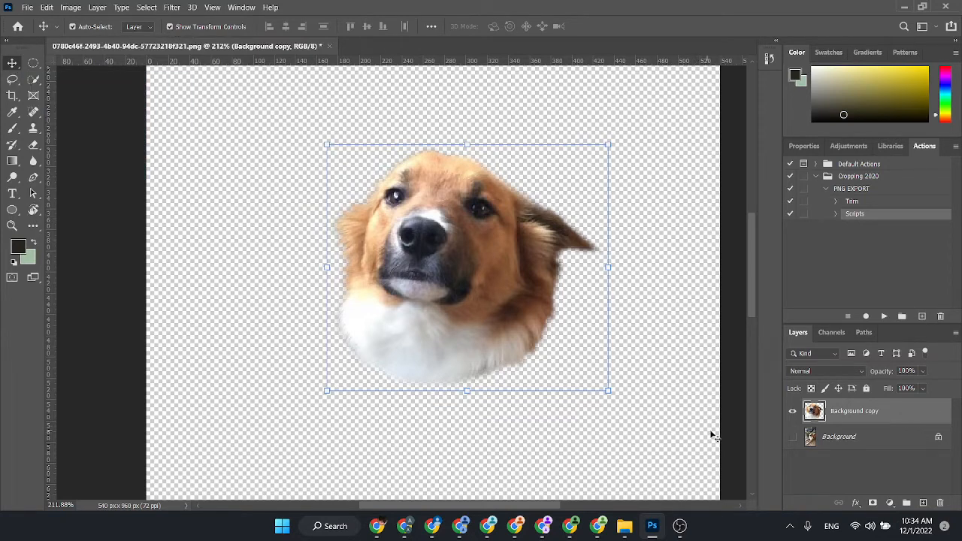
{"action": "left_click", "coordinate": [34, 145]}
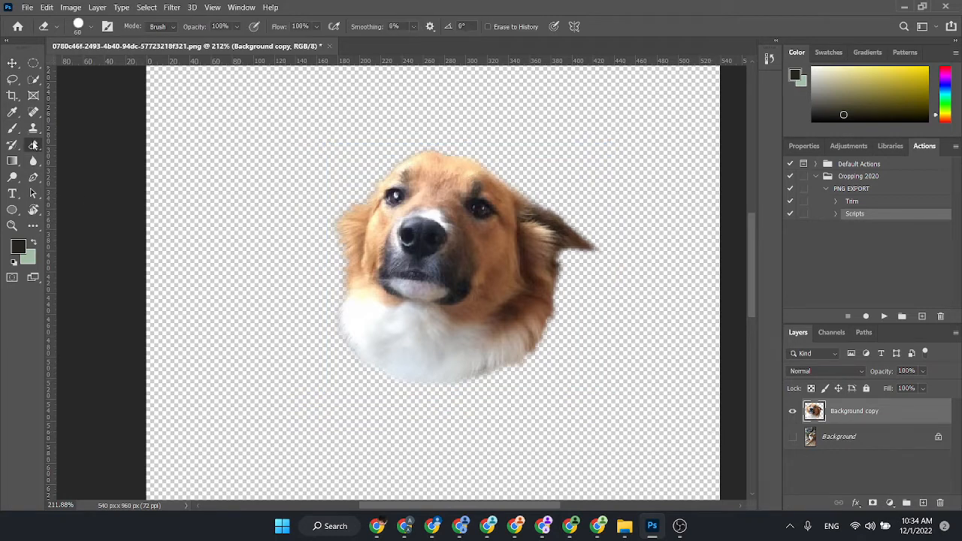
{"action": "left_click", "coordinate": [83, 26]}
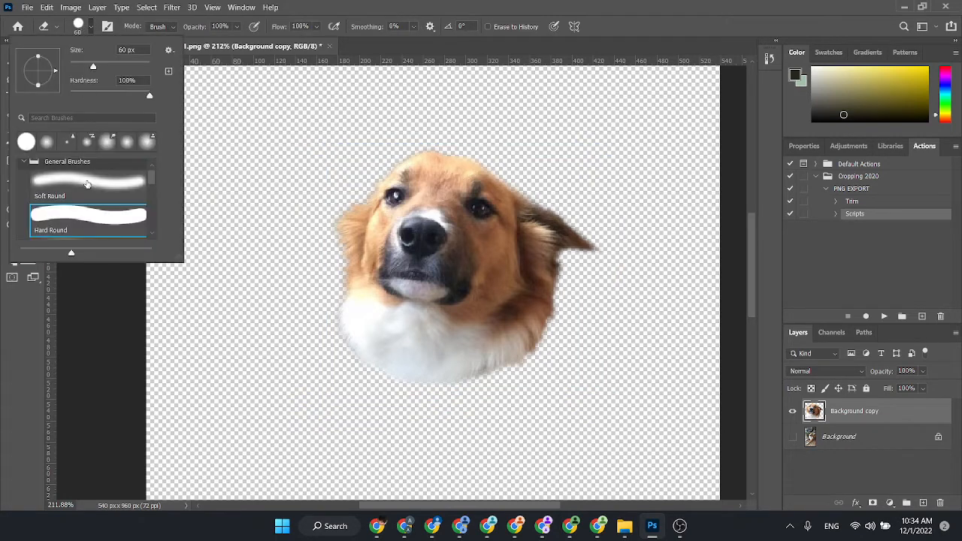
{"action": "left_click", "coordinate": [86, 182]}
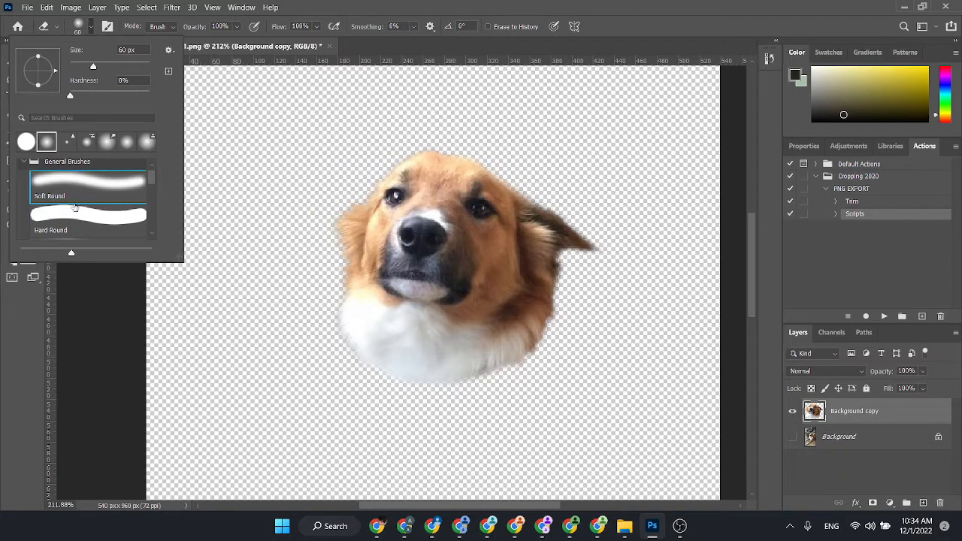
{"action": "left_click", "coordinate": [25, 163]}
{"action": "scroll", "coordinate": [60, 171], "scroll_direction": "up", "scroll_amount": 3}
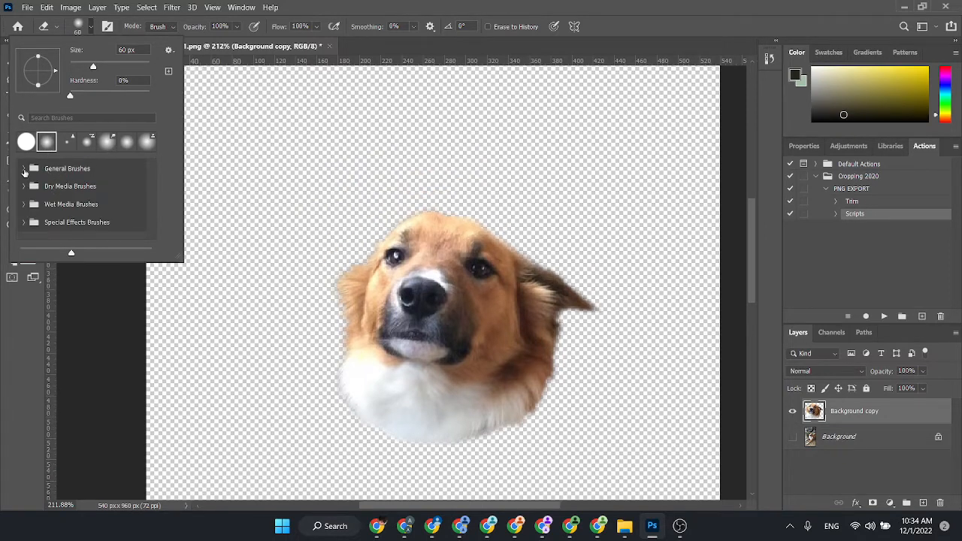
{"action": "left_click", "coordinate": [23, 169]}
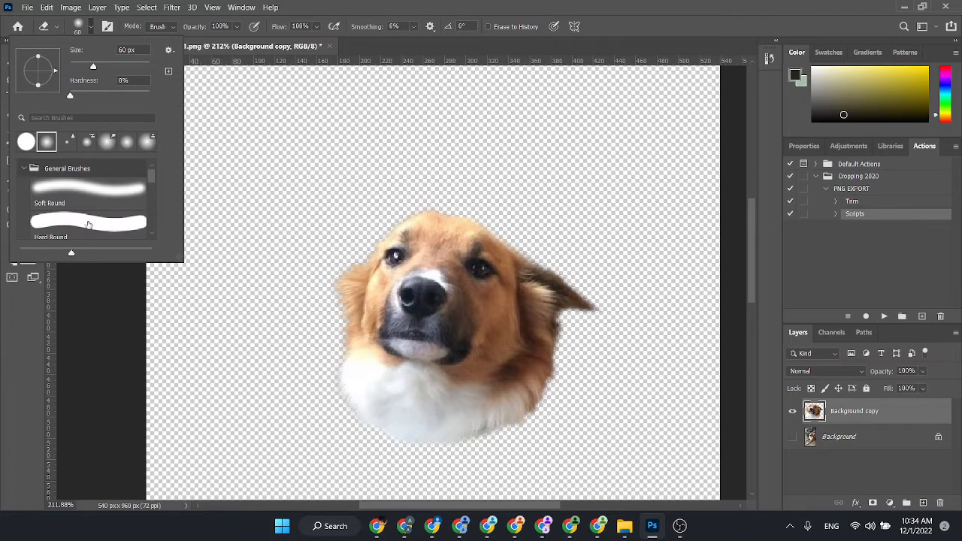
{"action": "left_click", "coordinate": [65, 202]}
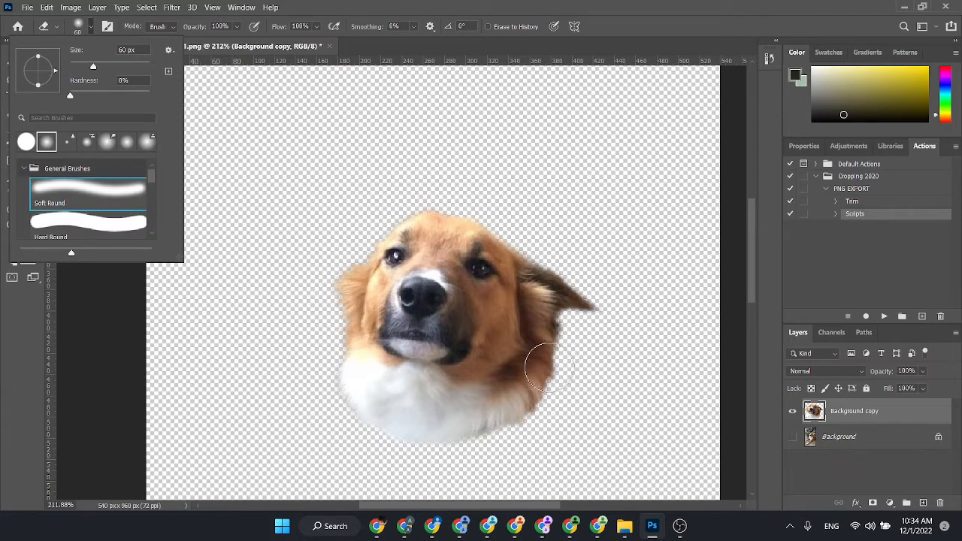
{"action": "left_click", "coordinate": [643, 382]}
- Reduce the eraser's brush size to 20 px
{"action": "key", "text": "bracketleft"}
{"action": "key", "text": "bracketleft"}
{"action": "key", "text": "bracketleft"}
{"action": "key", "text": "bracketleft"}
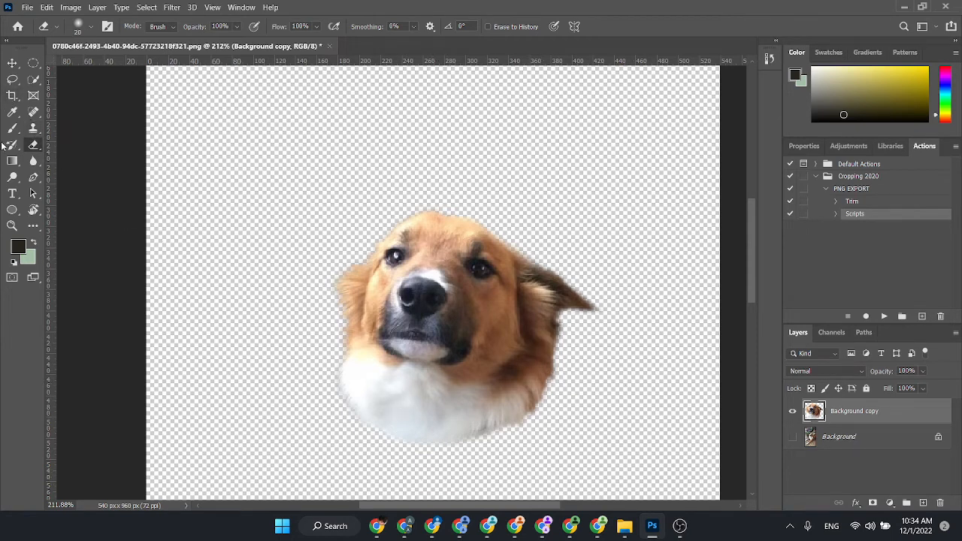
- Paint a dark test dab below the dog's chest with the 35 px soft Brush tool at 50% opacity
{"action": "left_click", "coordinate": [13, 113]}
{"action": "left_click", "coordinate": [12, 129]}
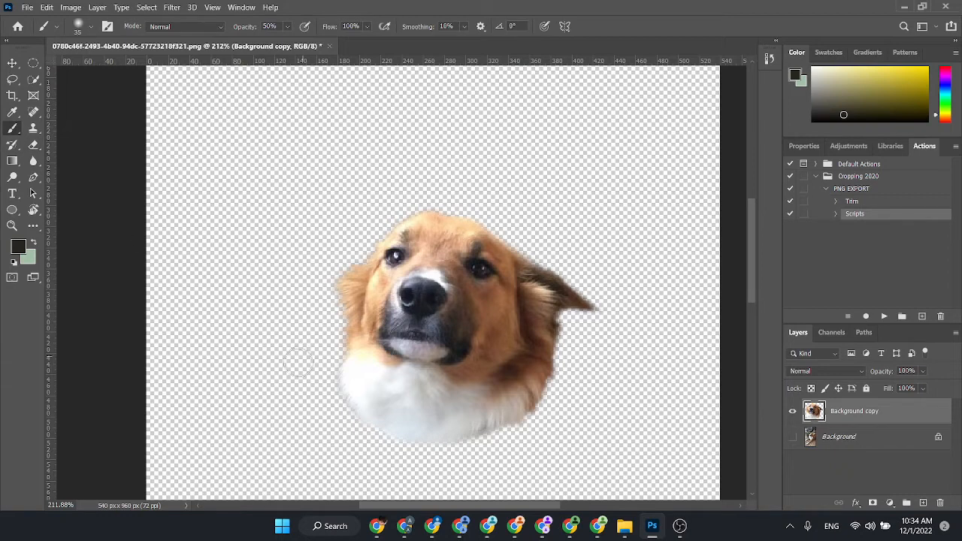
{"action": "left_click", "coordinate": [393, 480]}
{"action": "left_click", "coordinate": [396, 480]}
{"action": "left_click", "coordinate": [398, 481]}
{"action": "left_click", "coordinate": [399, 482]}
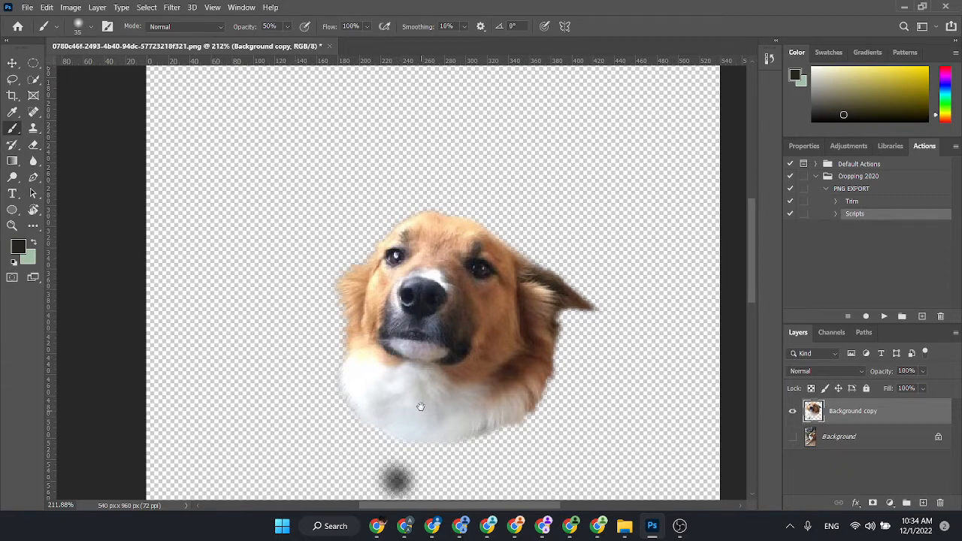
{"action": "mouse_move", "coordinate": [410, 436]}
{"action": "left_mouse_down"}
{"action": "mouse_move", "coordinate": [402, 362]}
{"action": "mouse_move", "coordinate": [436, 193]}
{"action": "mouse_move", "coordinate": [350, 423]}
{"action": "left_mouse_up"}
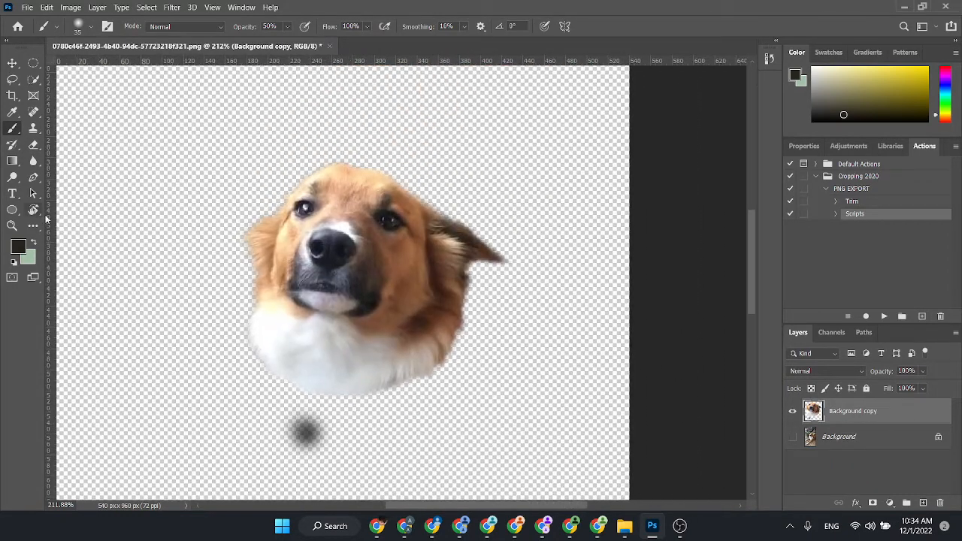
- Return to the Eraser tool and enlarge its brush size to 45 px
{"action": "key", "text": "ctrl+t"}
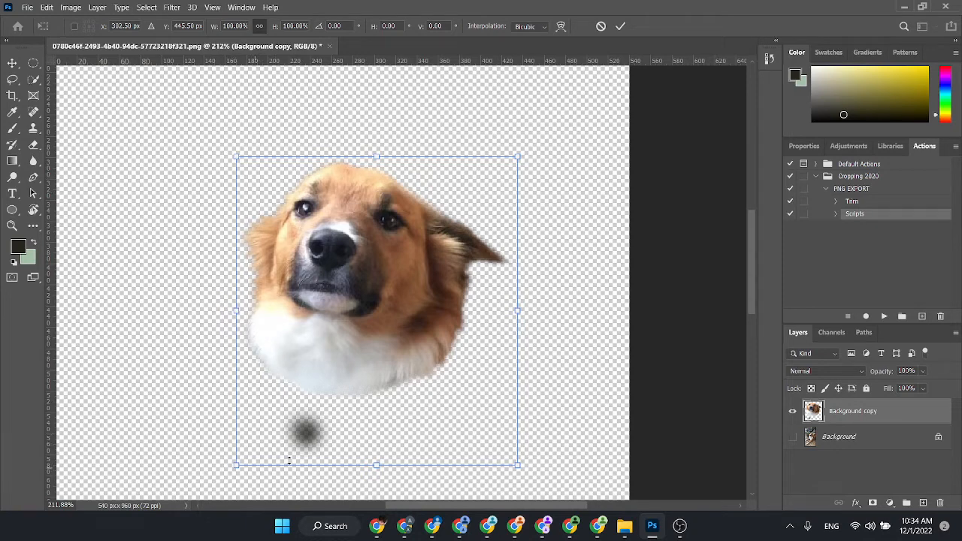
{"action": "left_click", "coordinate": [33, 145]}
{"action": "scroll", "coordinate": [296, 346], "scroll_direction": "down", "scroll_amount": 2}
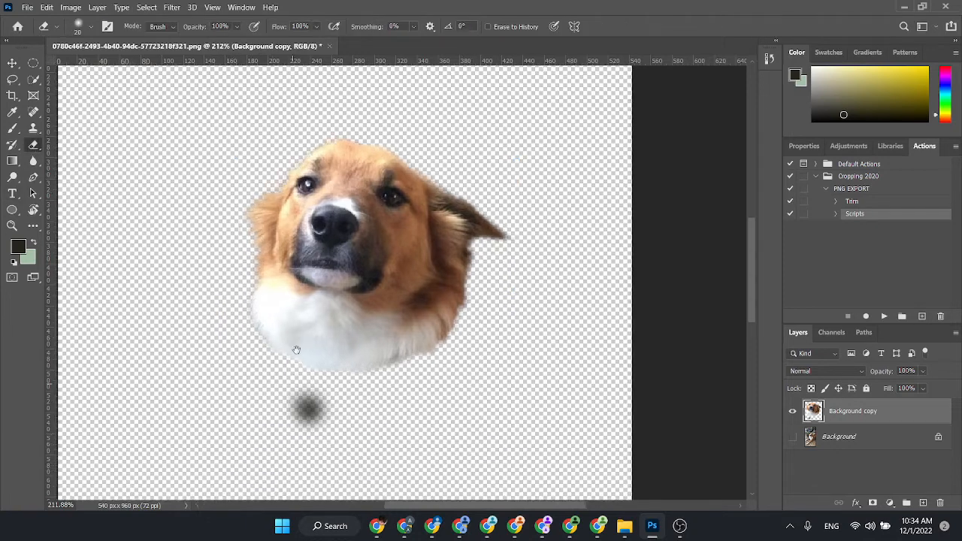
{"action": "key", "text": "]"}
{"action": "key", "text": "]"}
{"action": "key", "text": "]"}
{"action": "key", "text": "]"}
{"action": "key", "text": "]"}
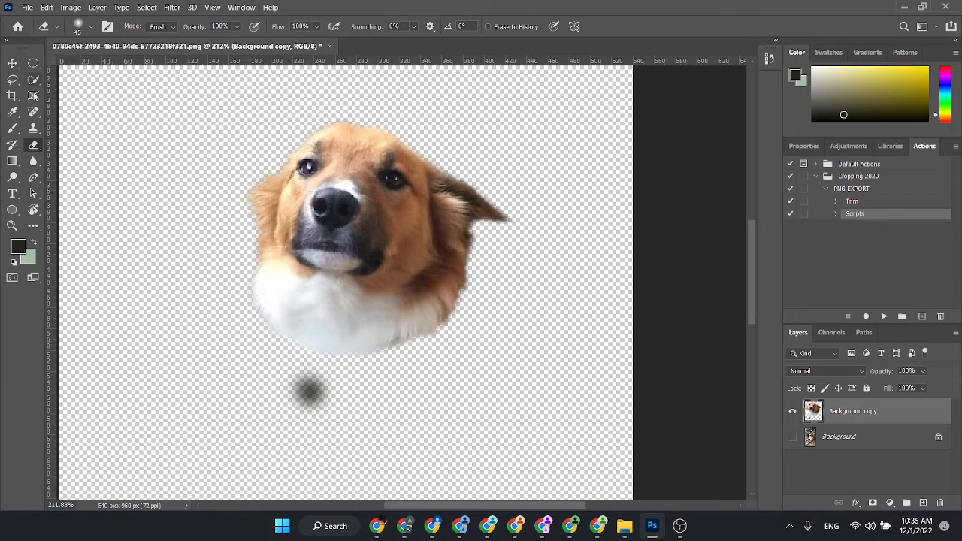
- Try erasing the dark test dab with the 45 px Hard Round eraser, and undo the erasure
{"action": "right_click", "coordinate": [38, 151]}
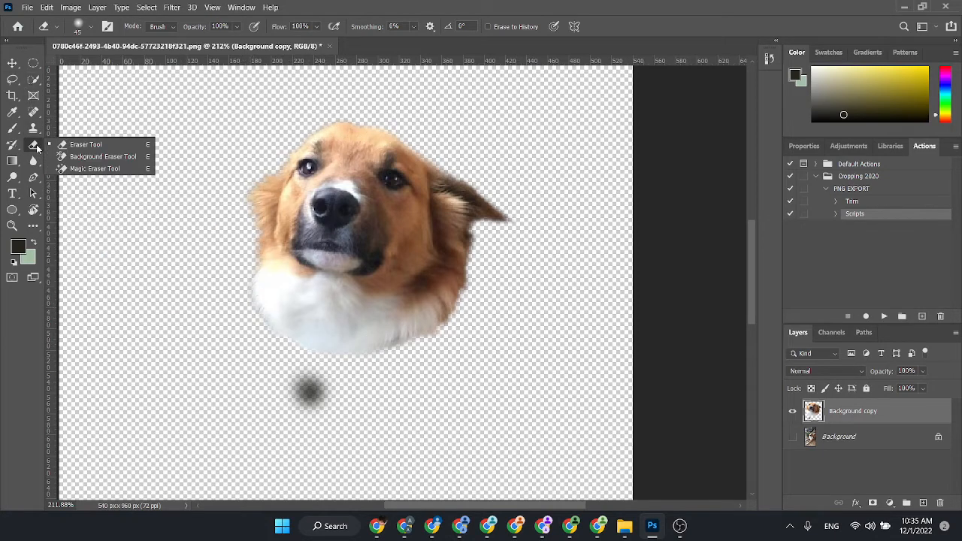
{"action": "left_click", "coordinate": [68, 144]}
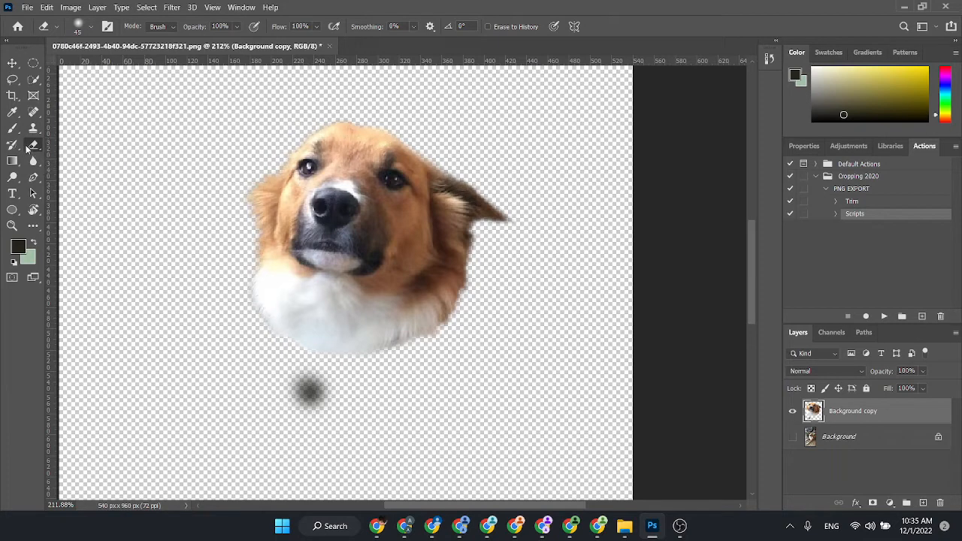
{"action": "left_click", "coordinate": [78, 30]}
{"action": "left_click", "coordinate": [82, 225]}
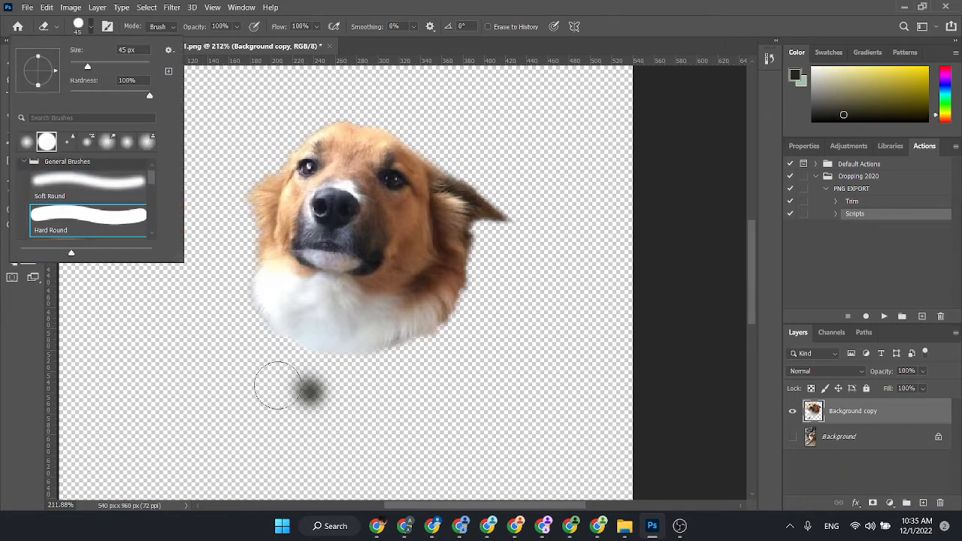
{"action": "left_click", "coordinate": [306, 392]}
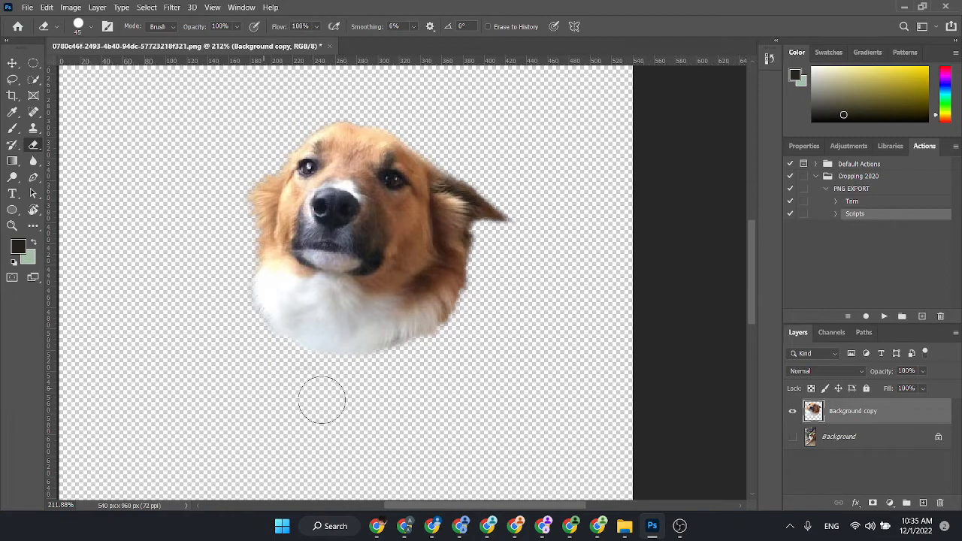
{"action": "left_click", "coordinate": [310, 394]}
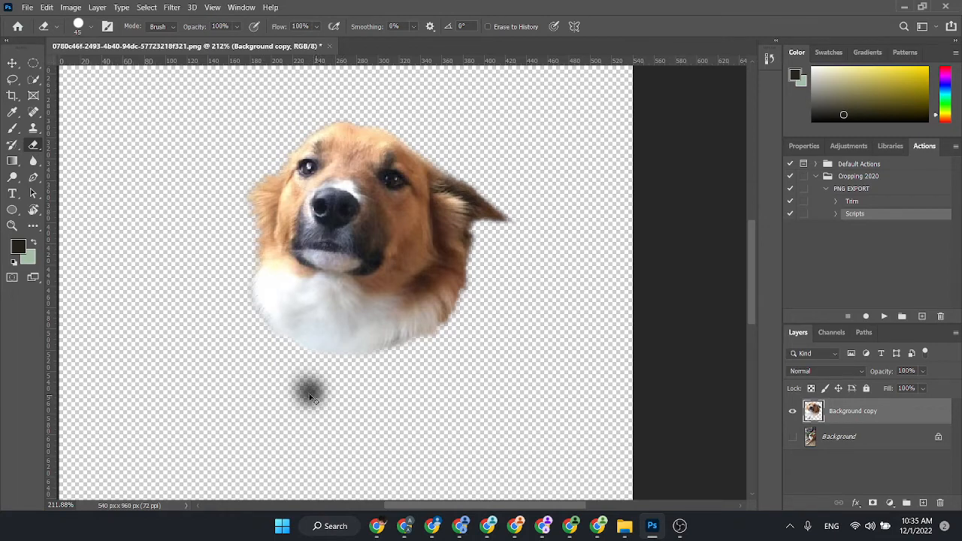
- Switch the eraser to Soft Round and erase part of the dark dab below the chest
{"action": "right_click", "coordinate": [33, 144]}
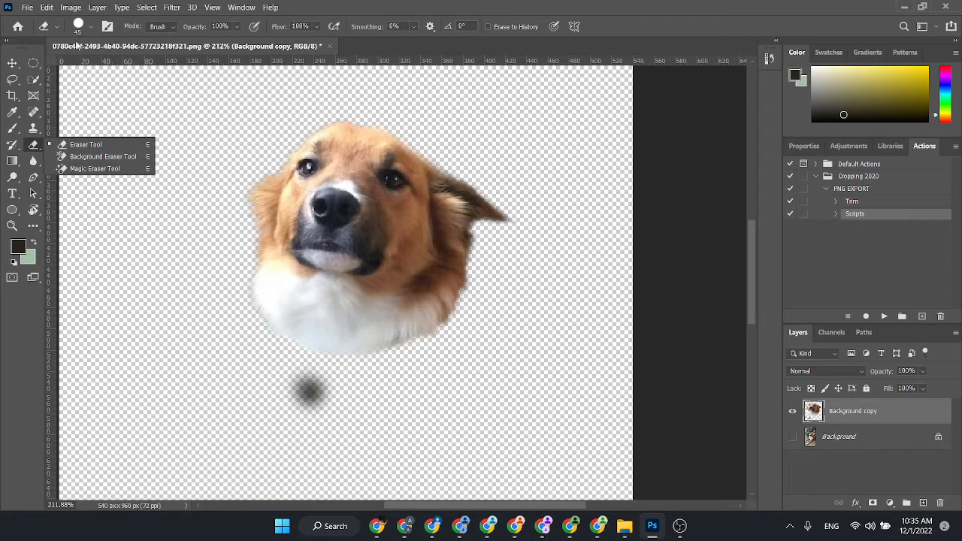
{"action": "left_click", "coordinate": [79, 30]}
{"action": "left_click", "coordinate": [77, 194]}
{"action": "left_click", "coordinate": [259, 354]}
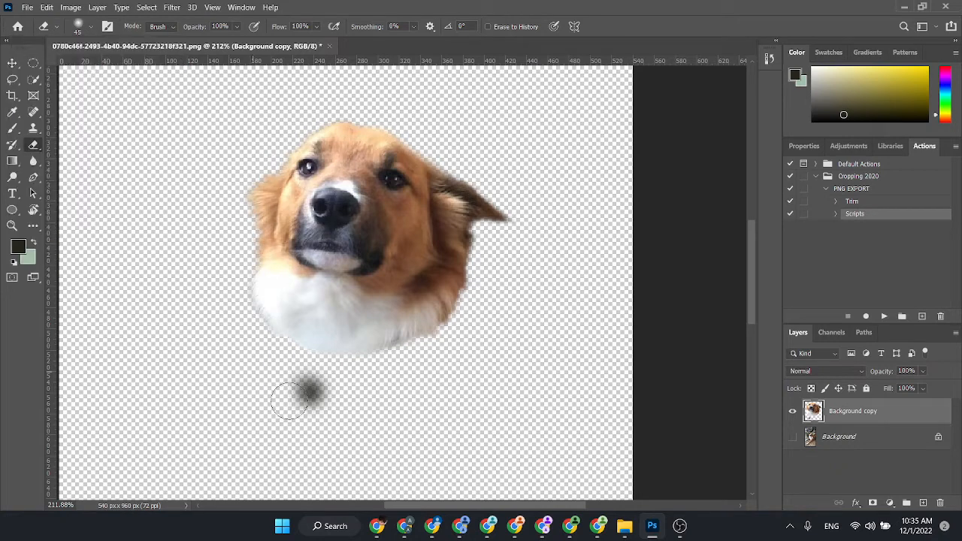
{"action": "left_click_drag", "start_coordinate": [290, 401], "coordinate": [316, 411]}
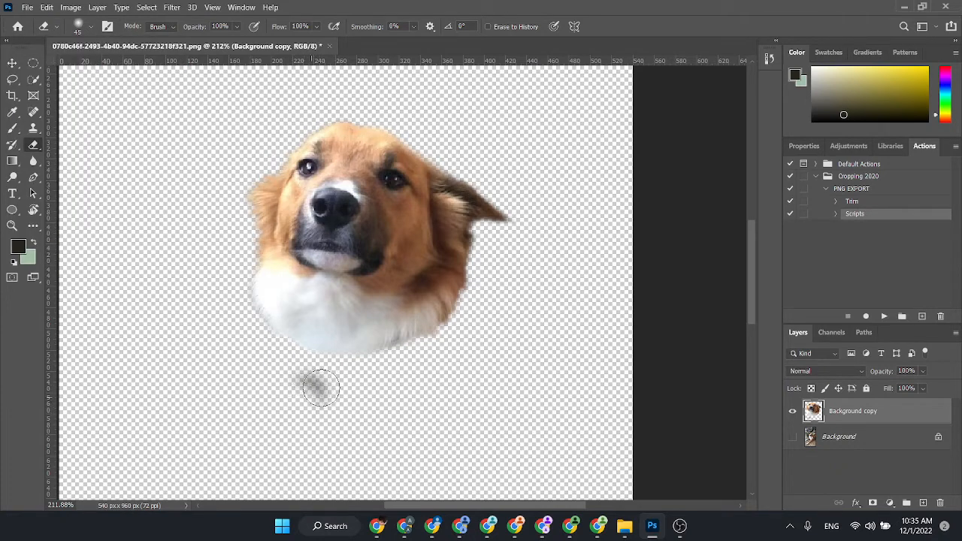
- Switch the eraser to Hard Round and erase the rest of the dark dab
{"action": "left_click", "coordinate": [91, 26]}
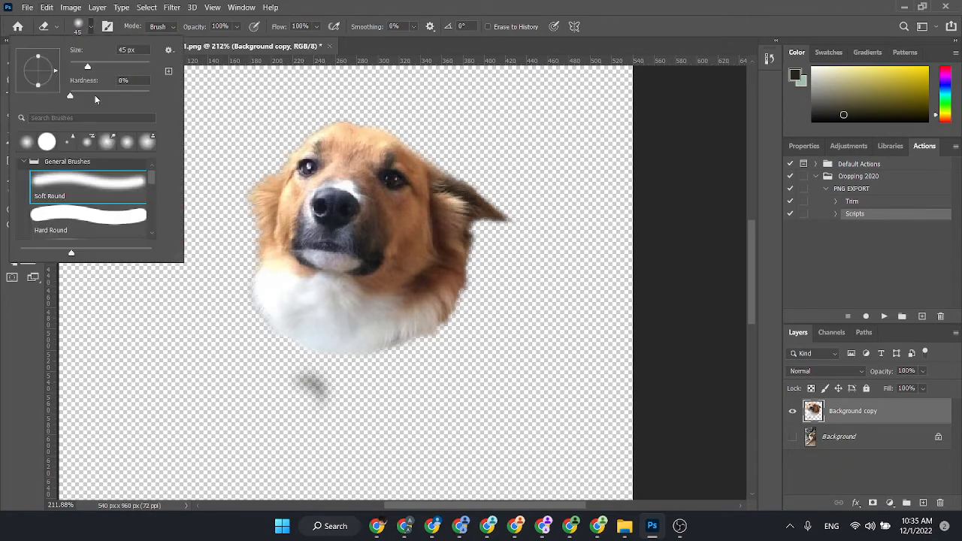
{"action": "left_click", "coordinate": [68, 223]}
{"action": "left_click", "coordinate": [256, 418]}
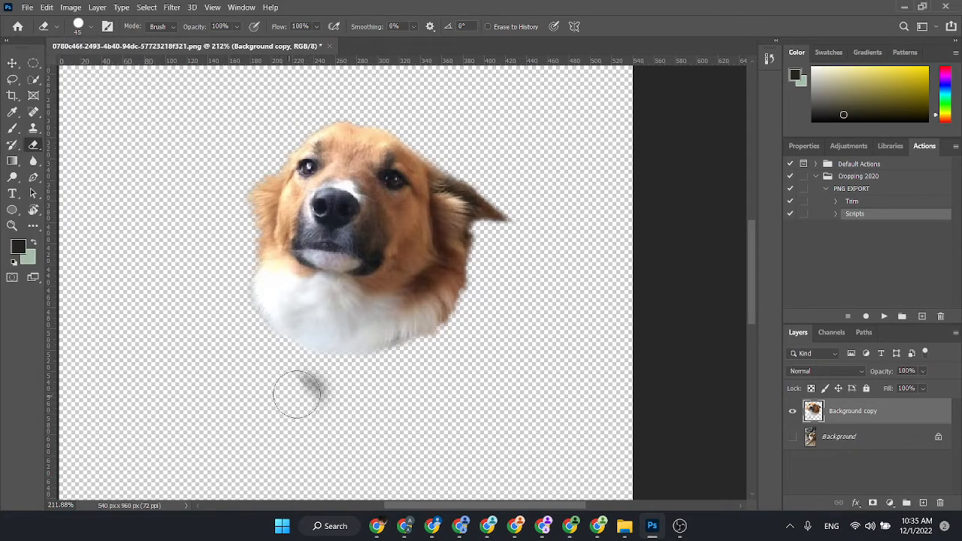
{"action": "left_click_drag", "start_coordinate": [297, 395], "coordinate": [346, 395]}
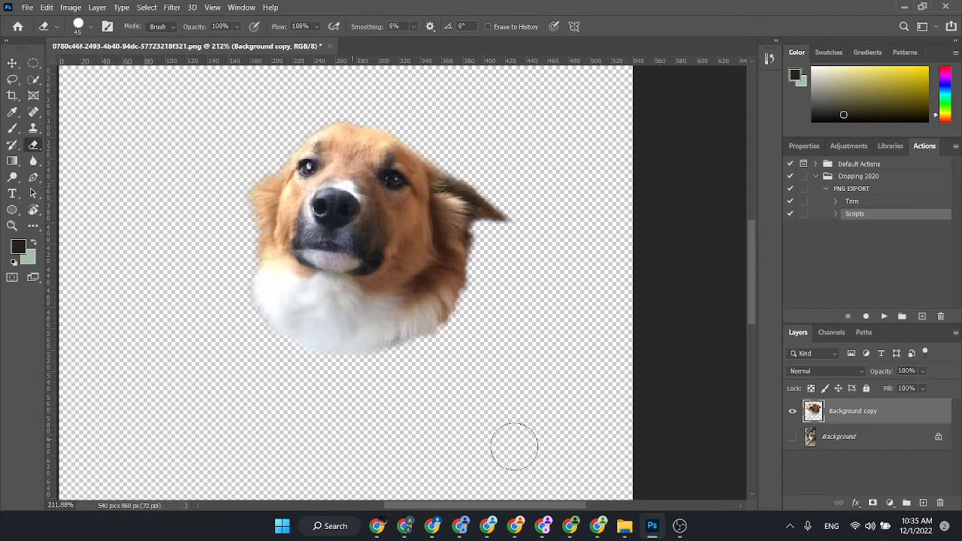
- Undo the last erasure and erase the dark dab below the chest again with the Eraser
{"action": "key", "text": "ctrl+z"}
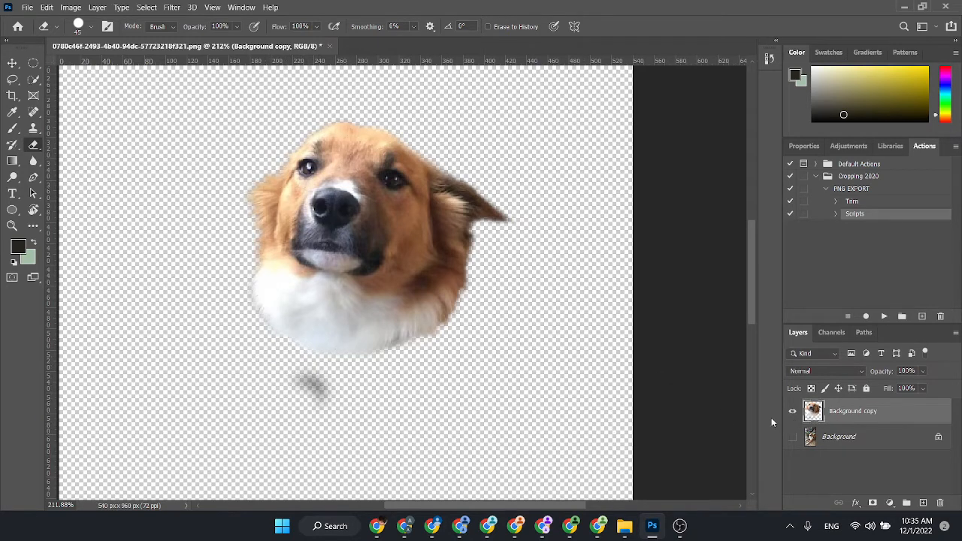
{"action": "left_click_drag", "start_coordinate": [301, 397], "coordinate": [316, 387]}
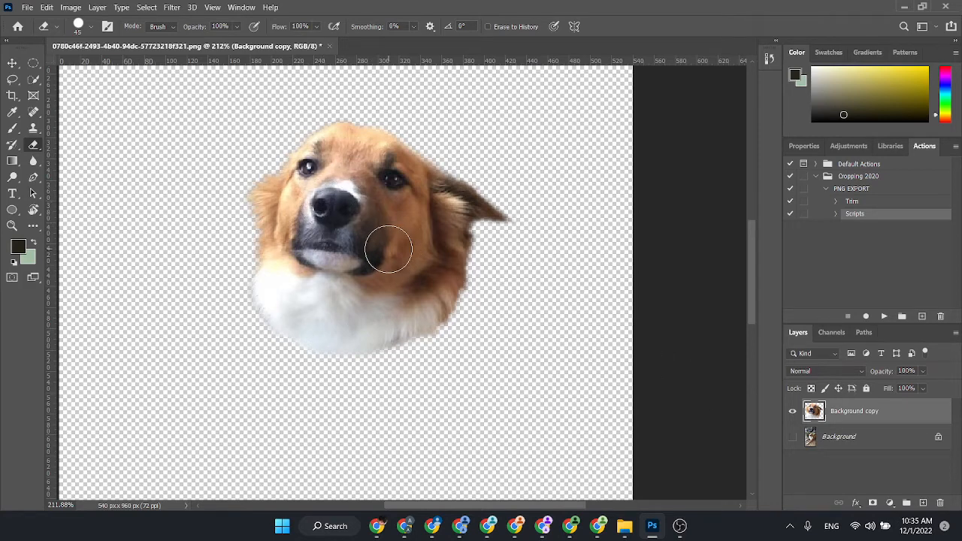
- Check the order photo in Chrome, return to Photoshop, and straighten the dog's head by rotating it slightly counterclockwise
{"action": "left_click", "coordinate": [377, 525]}
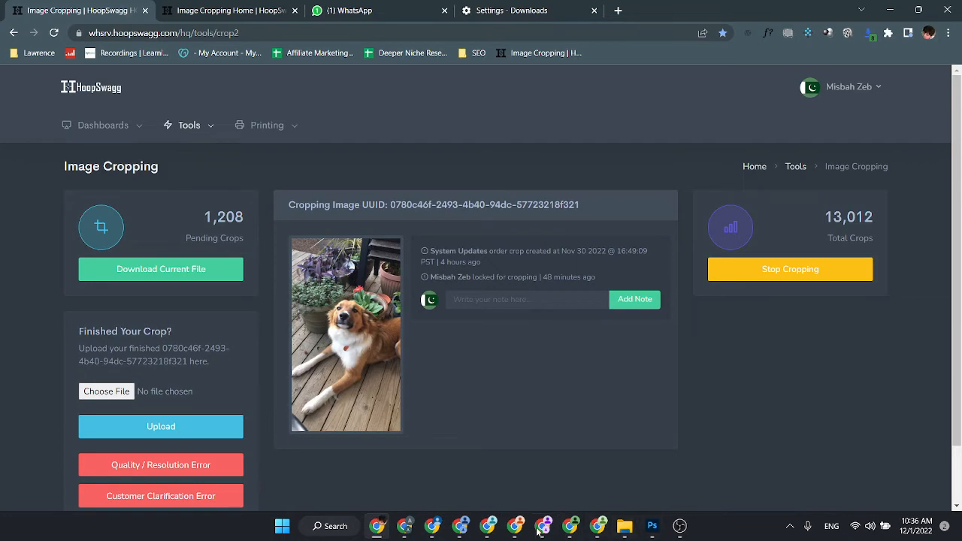
{"action": "key", "text": "alt+Tab"}
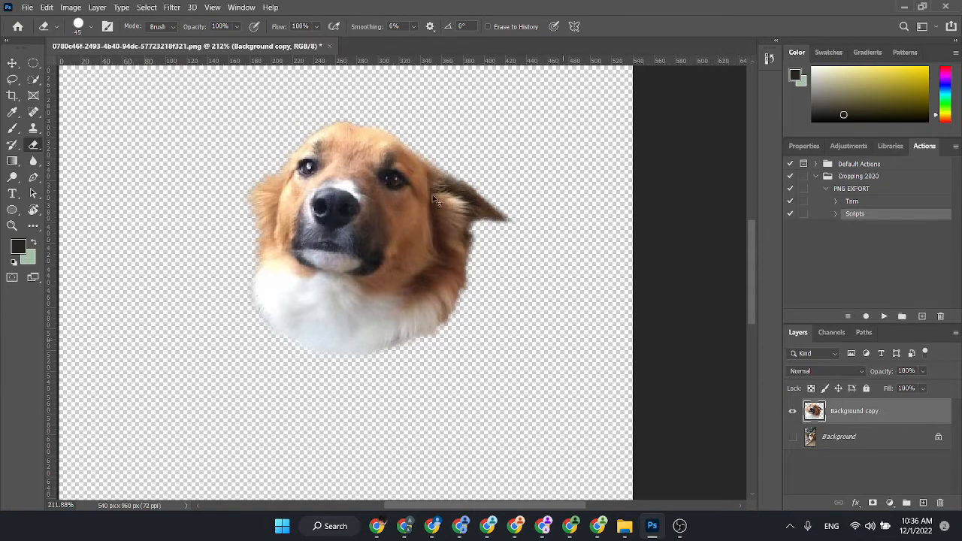
{"action": "key", "text": "ctrl+t"}
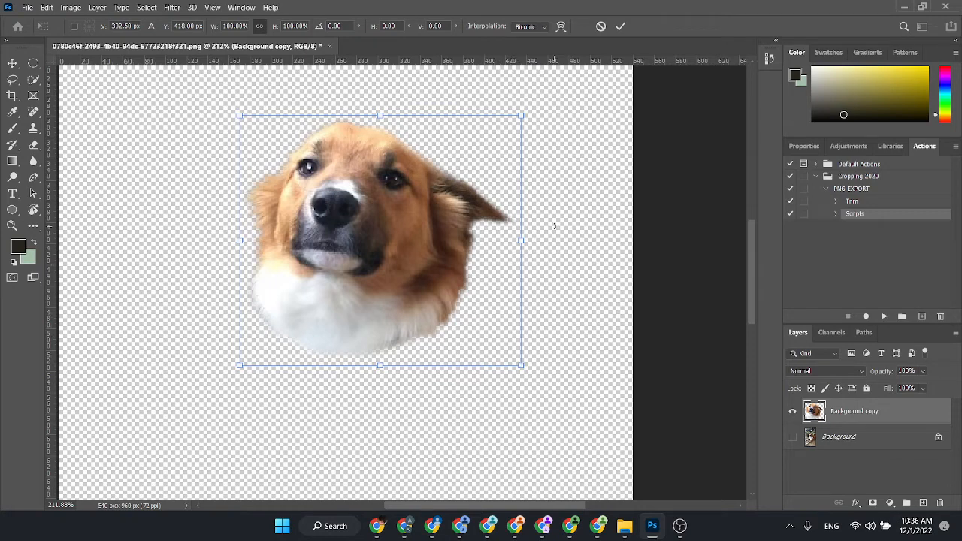
{"action": "left_click_drag", "start_coordinate": [556, 226], "coordinate": [556, 207]}
{"action": "left_click", "coordinate": [12, 60]}
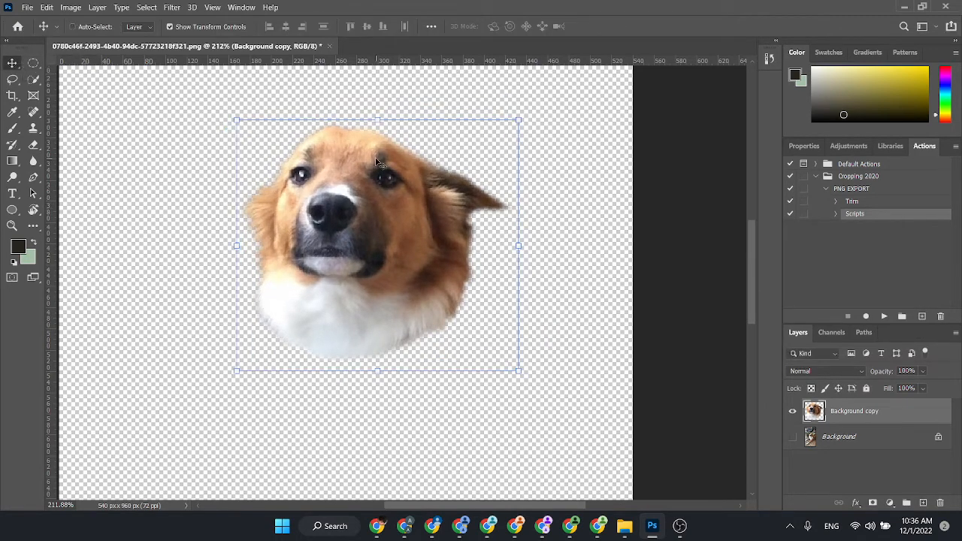
{"action": "left_click_drag", "start_coordinate": [379, 164], "coordinate": [383, 159]}
{"action": "key", "text": "ctrl+t"}
{"action": "left_click_drag", "start_coordinate": [536, 183], "coordinate": [557, 136]}
{"action": "left_click", "coordinate": [620, 27]}
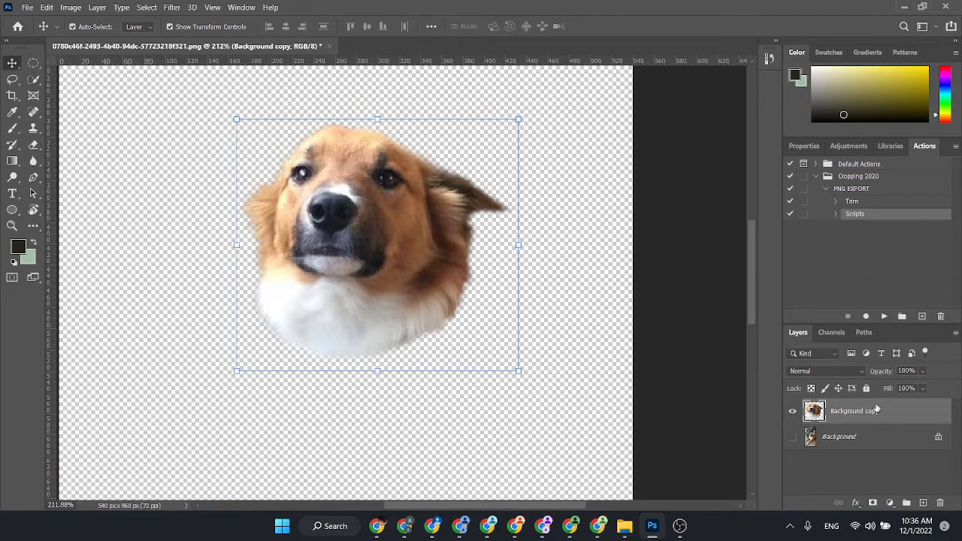
- Run the selected Scripts step of the PNG EXPORT action, and open the Cropped Images folder on the Desktop
{"action": "left_click", "coordinate": [885, 317]}
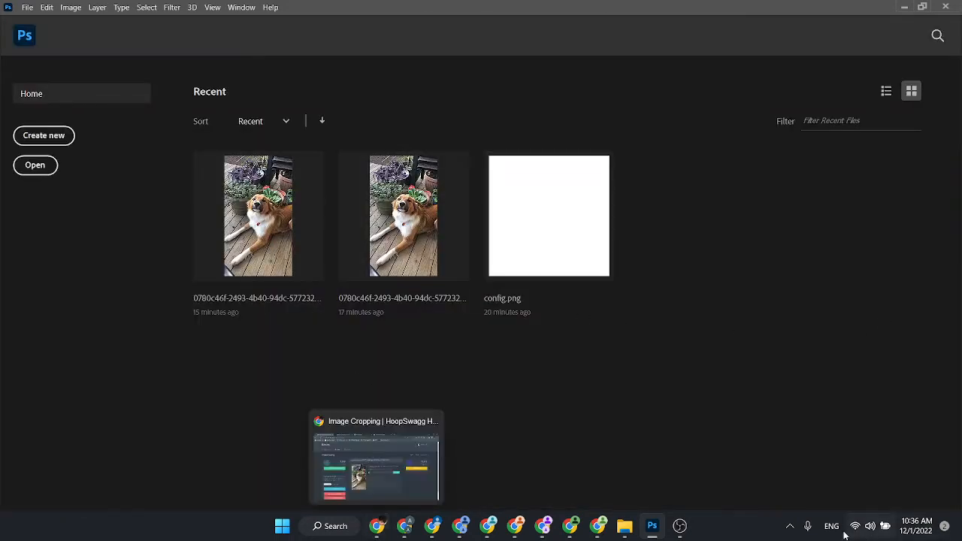
{"action": "mouse_move", "coordinate": [627, 534]}
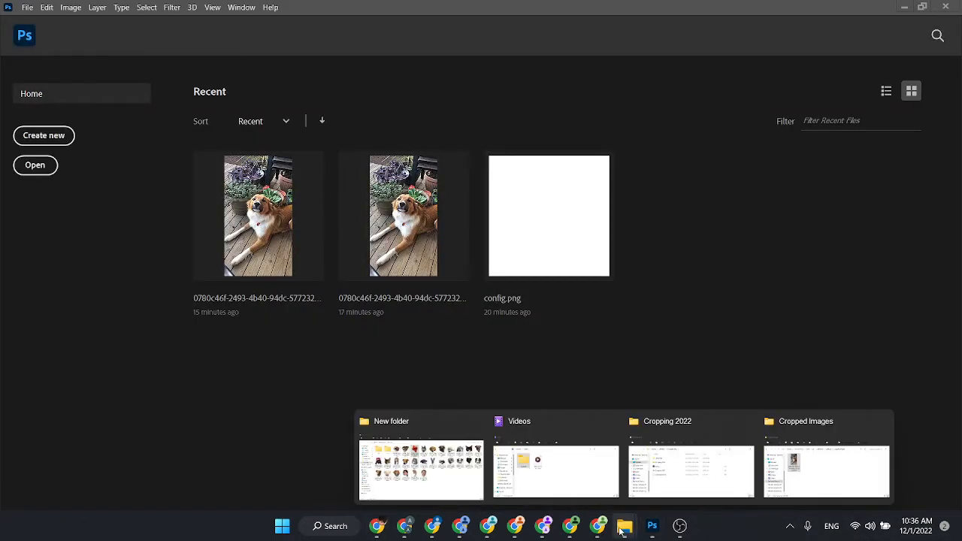
{"action": "left_click", "coordinate": [822, 448]}
{"action": "left_click", "coordinate": [438, 244]}
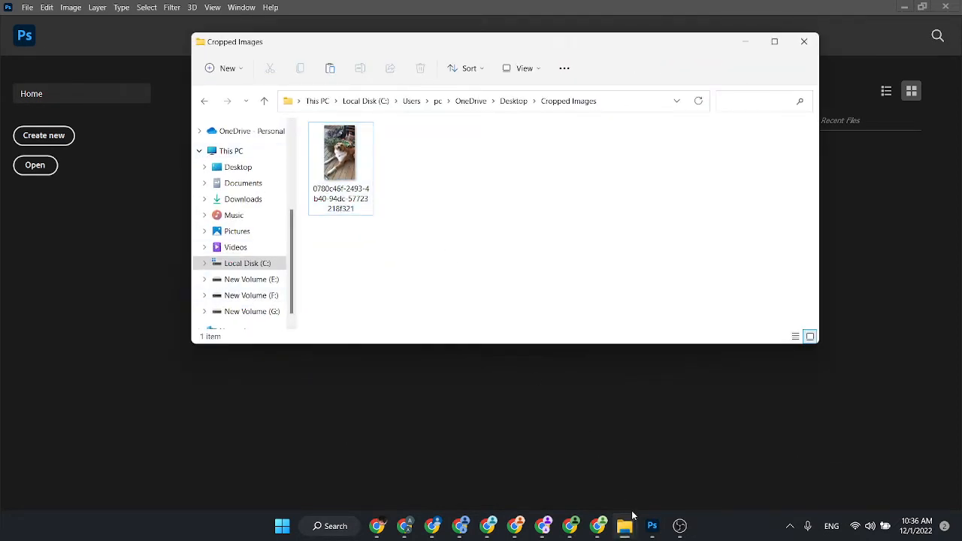
{"action": "left_click", "coordinate": [237, 167]}
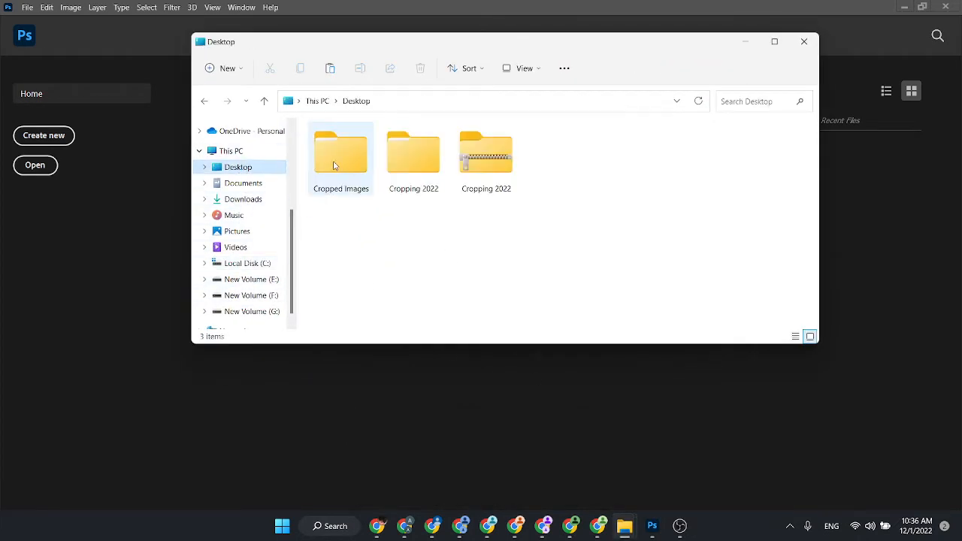
{"action": "double_click", "coordinate": [342, 163]}
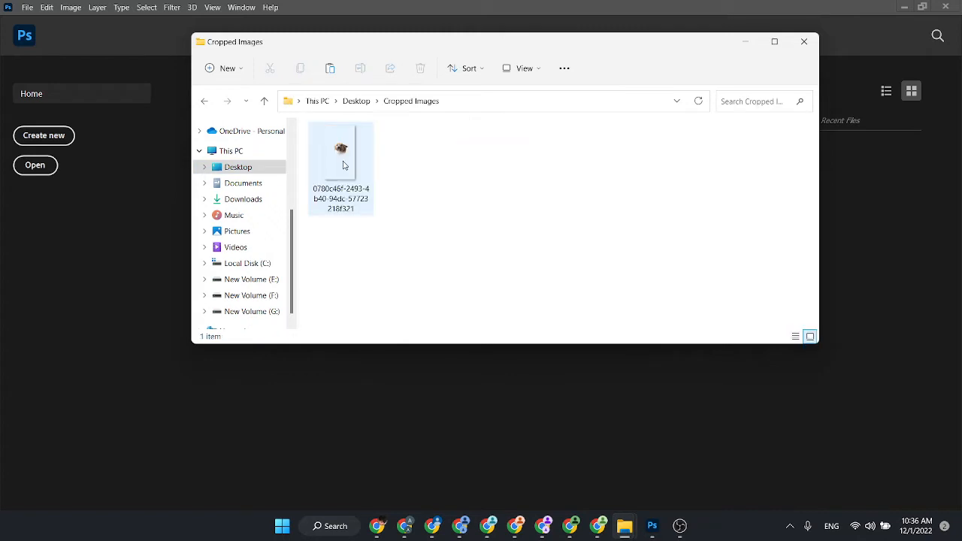
- Open the exported dog-head PNG from the Cropped Images folder in Photoshop
{"action": "left_click", "coordinate": [339, 165]}
{"action": "right_click", "coordinate": [345, 159]}
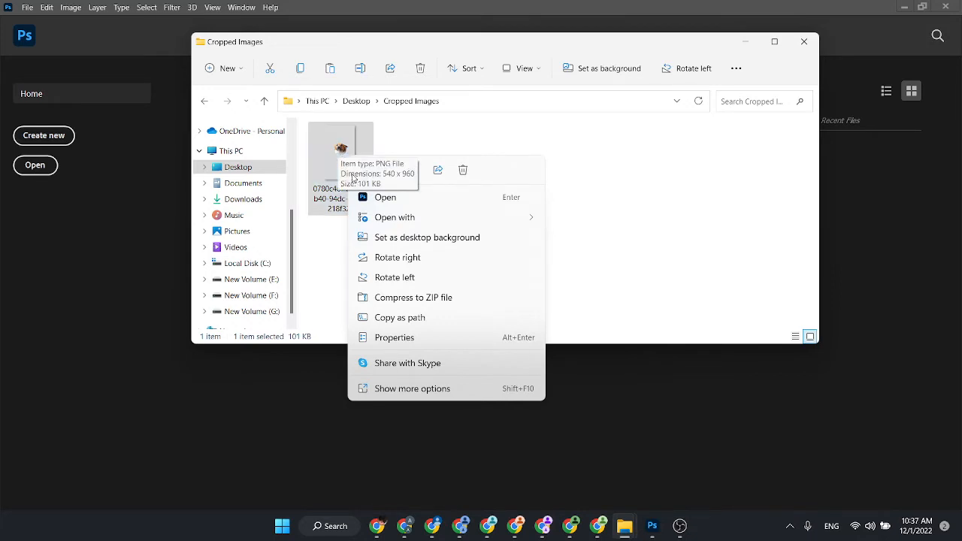
{"action": "left_click", "coordinate": [340, 149]}
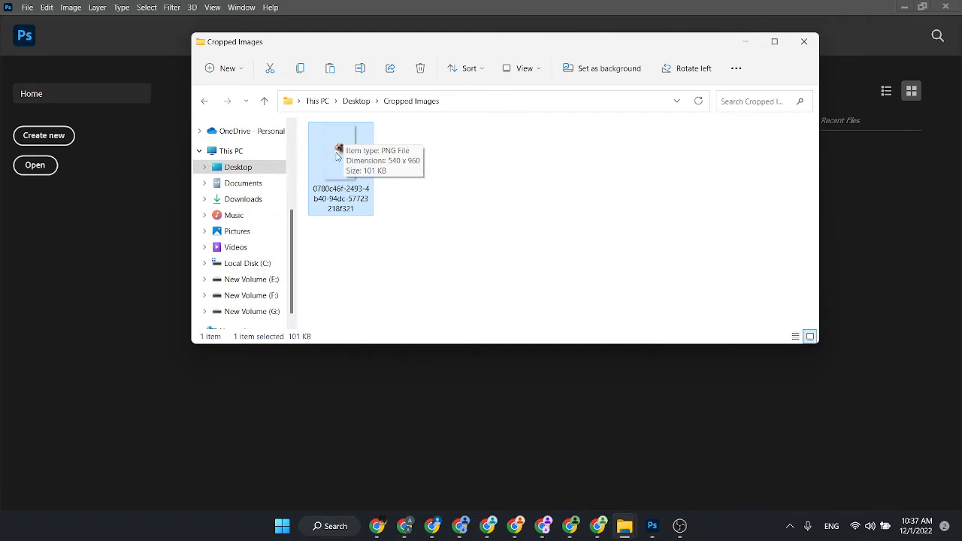
{"action": "right_click", "coordinate": [348, 156]}
{"action": "left_click", "coordinate": [387, 194]}
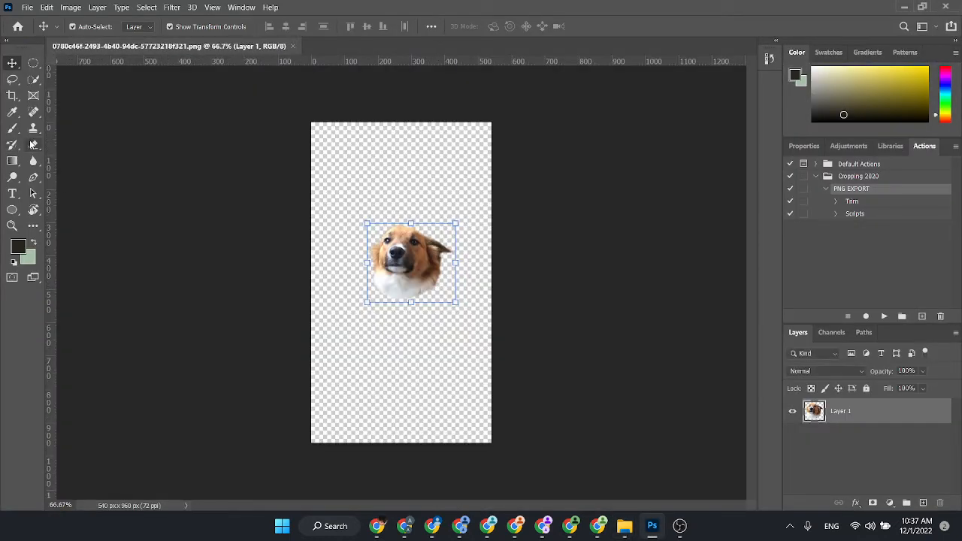
- Run the full PNG EXPORT action to trim the transparent area around the dog's head and save the image
{"action": "scroll", "coordinate": [409, 275], "scroll_direction": "up", "scroll_amount": 2}
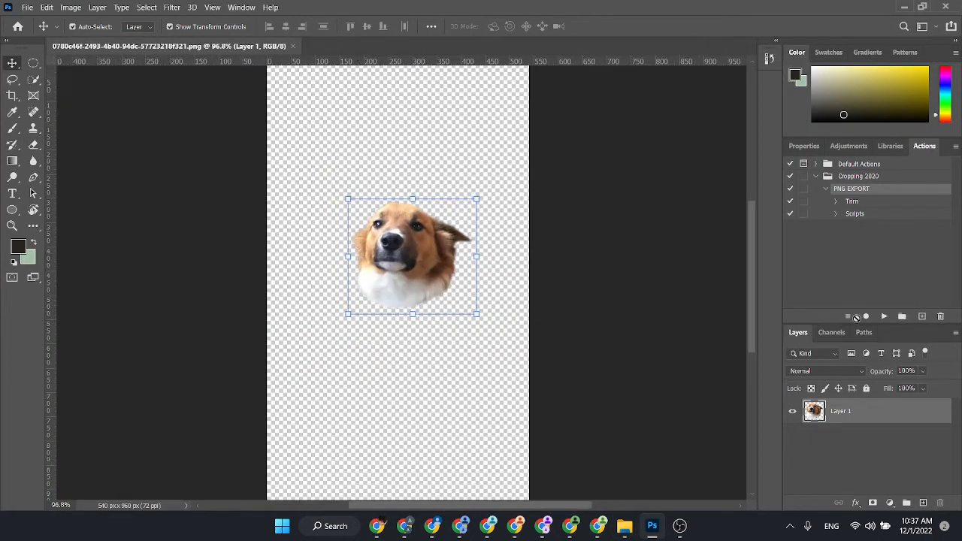
{"action": "left_click", "coordinate": [884, 316]}
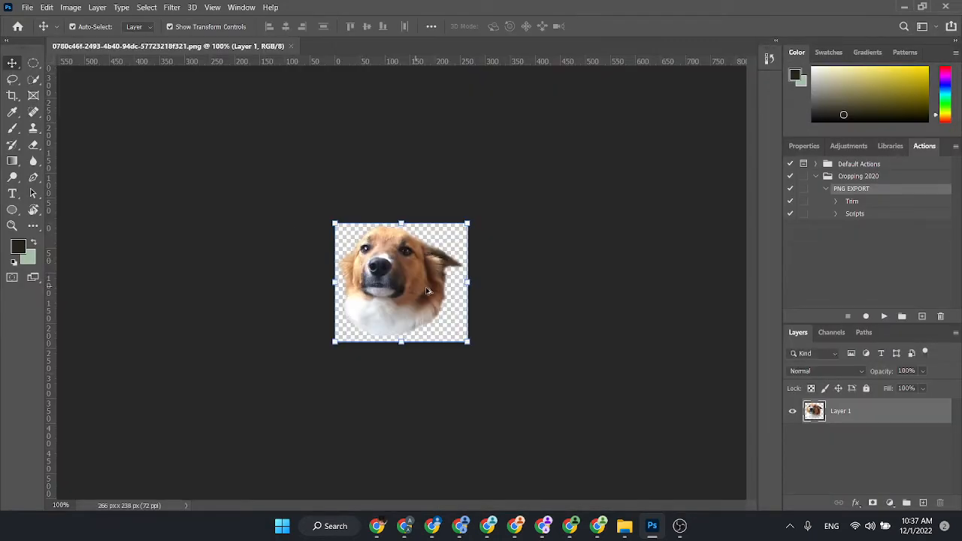
{"action": "scroll", "coordinate": [195, 158], "scroll_direction": "up", "scroll_amount": 5}
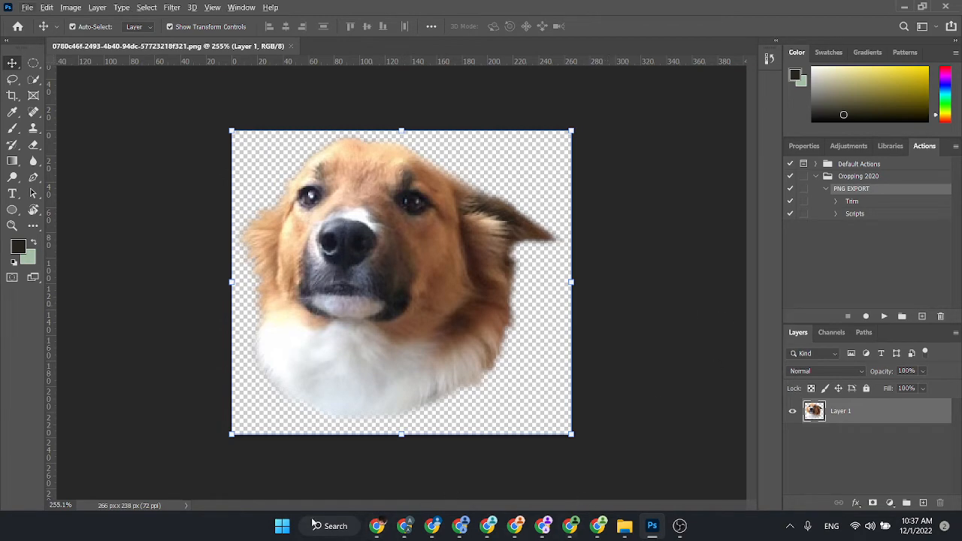
- Check the trimmed PNG in the Cropped Images folder and open it in Photoshop
{"action": "left_click", "coordinate": [376, 525]}
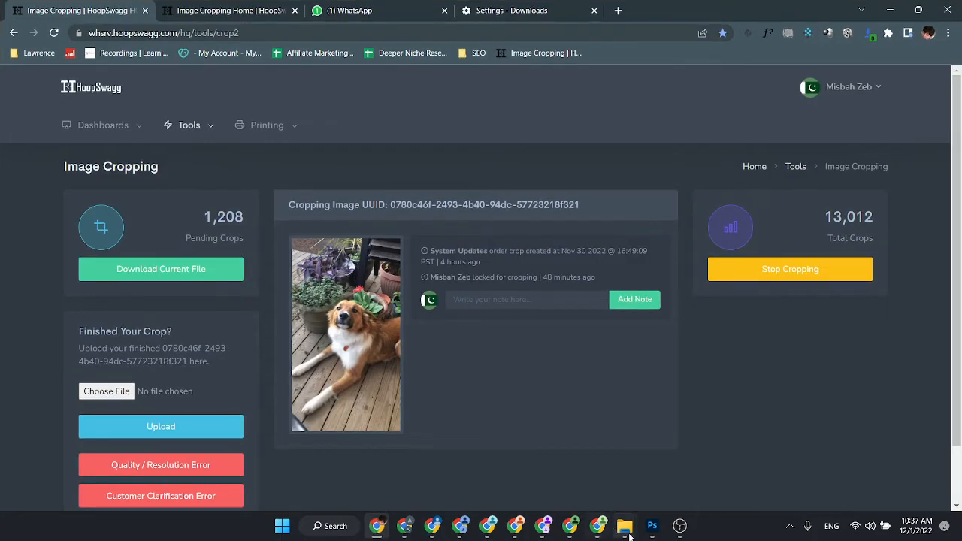
{"action": "mouse_move", "coordinate": [630, 536]}
{"action": "left_click", "coordinate": [820, 462]}
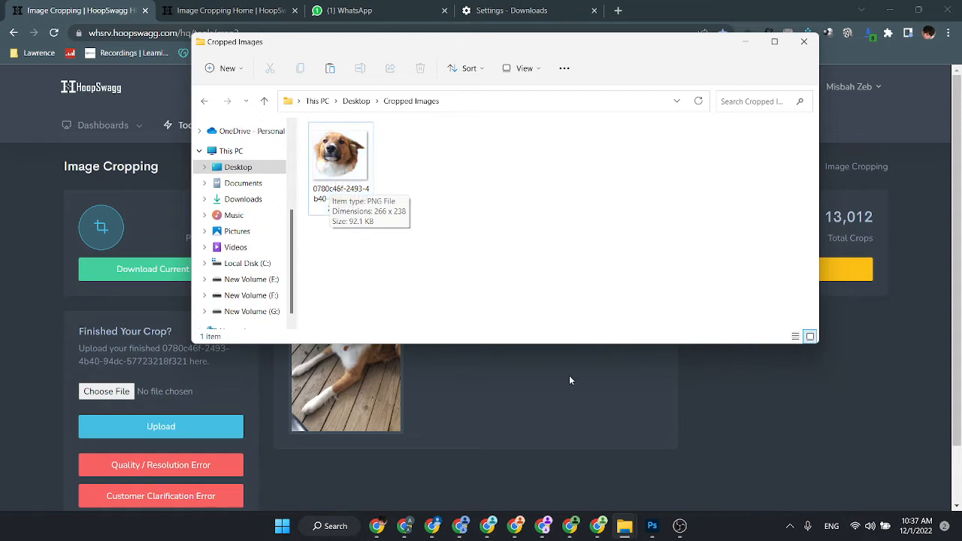
{"action": "left_click", "coordinate": [334, 181]}
{"action": "right_click", "coordinate": [334, 179]}
{"action": "left_click", "coordinate": [389, 180]}
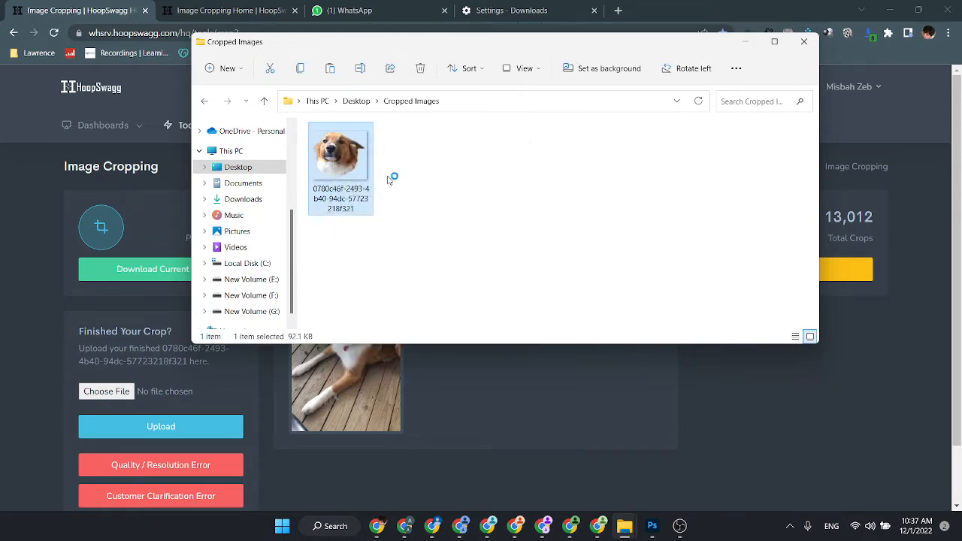
- Try the Eraser outside the trimmed image, undo it, and run the PNG EXPORT action again
{"action": "left_click", "coordinate": [34, 146]}
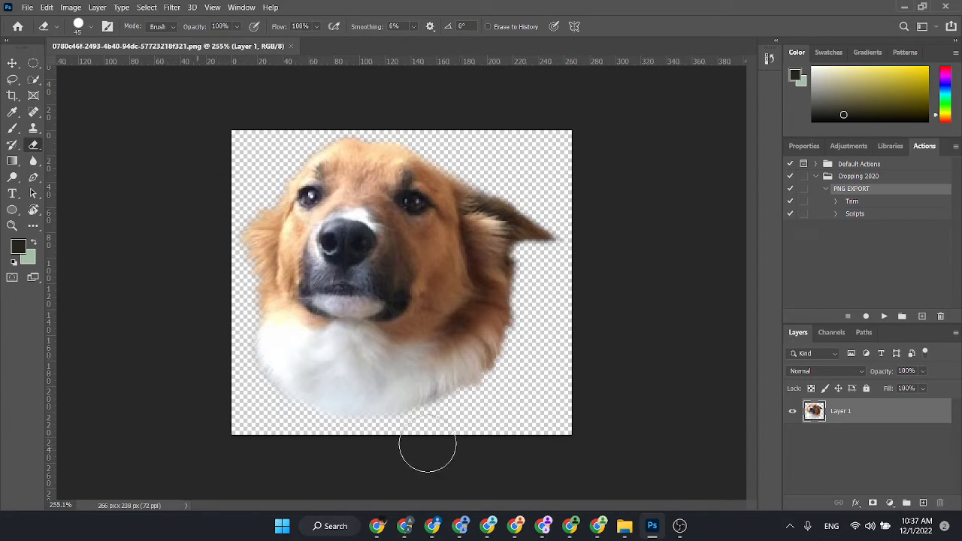
{"action": "left_click", "coordinate": [622, 441]}
{"action": "key", "text": "ctrl+z"}
{"action": "left_click", "coordinate": [884, 317]}
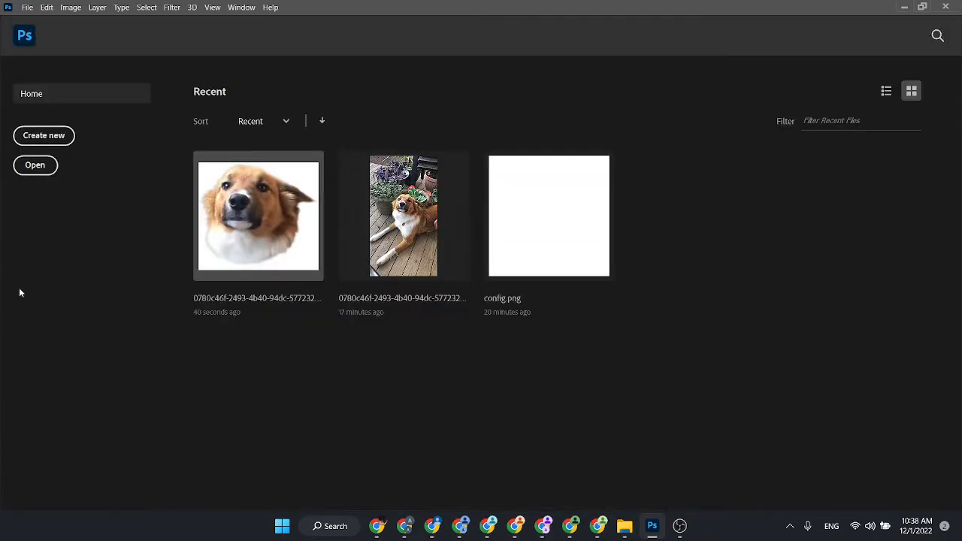
- Switch to the HoopSwagg Image Cropping page and upload the finished dog-head PNG from the Desktop's Cropped Images folder
{"action": "left_click", "coordinate": [380, 528]}
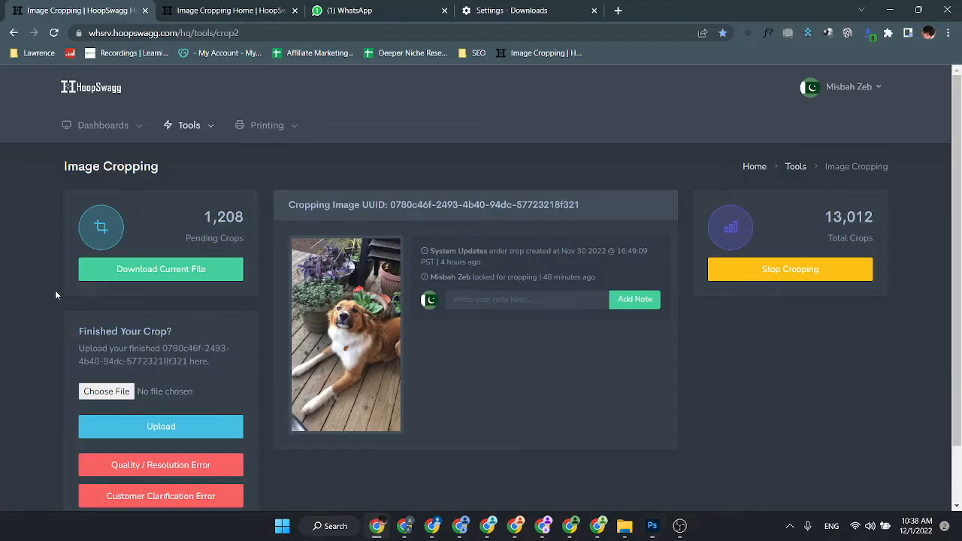
{"action": "left_click", "coordinate": [109, 390]}
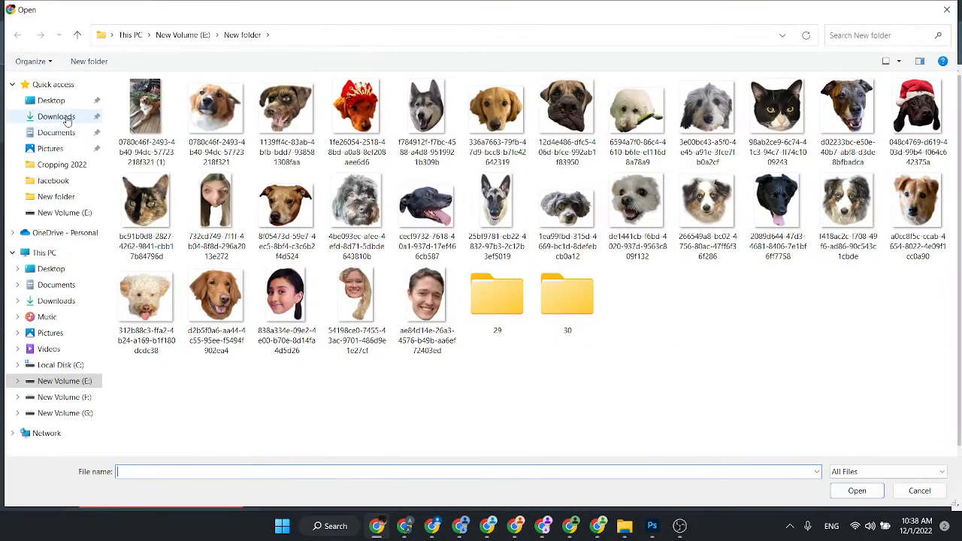
{"action": "left_click", "coordinate": [61, 100]}
{"action": "left_click", "coordinate": [177, 164]}
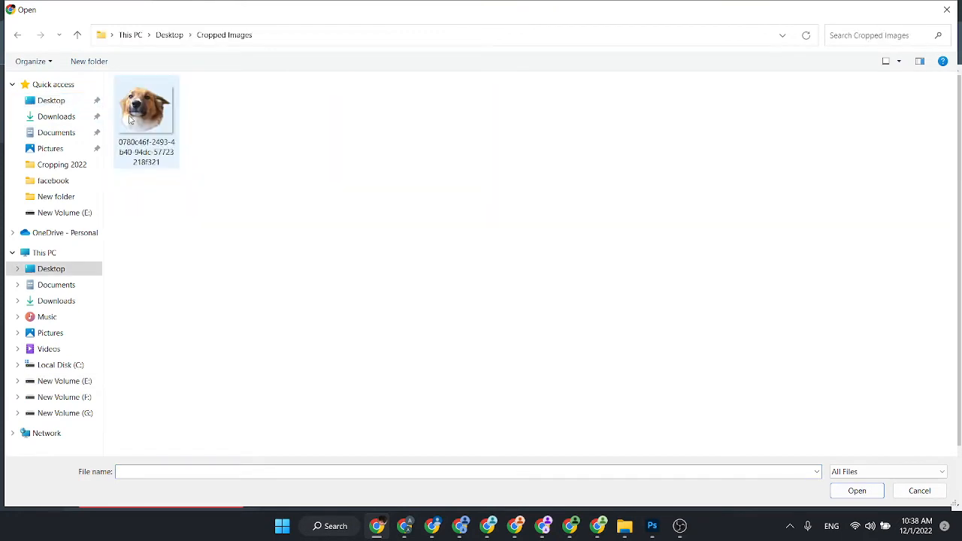
{"action": "left_click", "coordinate": [150, 105]}
{"action": "double_click", "coordinate": [150, 105]}
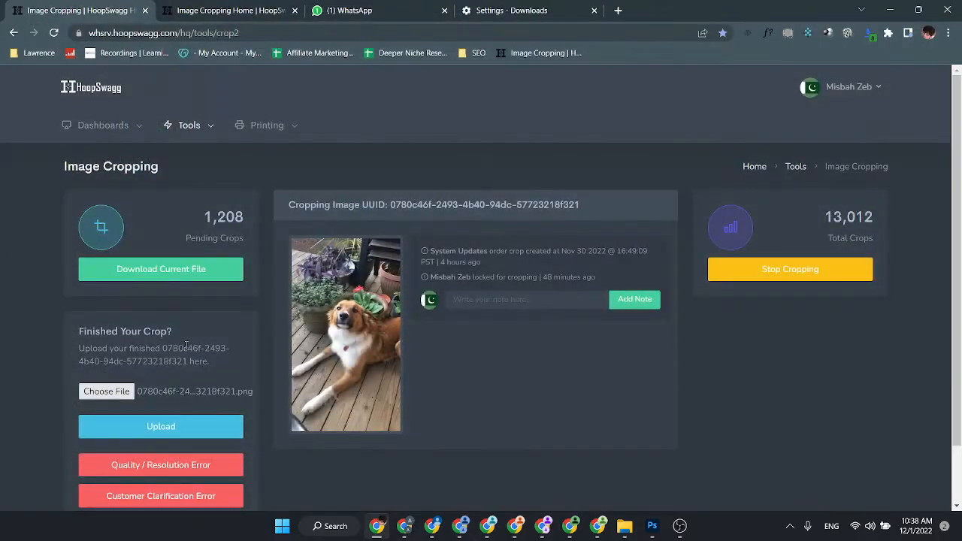
{"action": "left_click", "coordinate": [185, 432]}
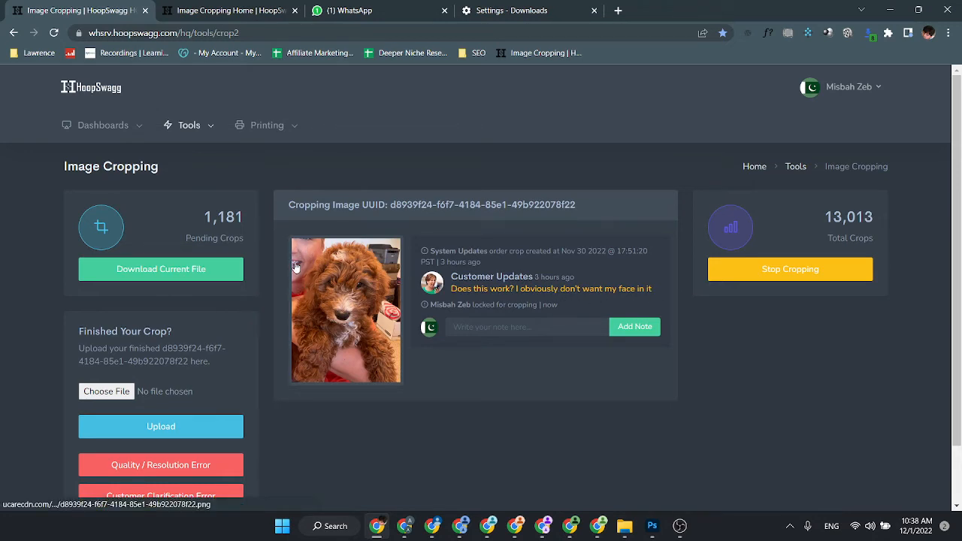
- Download the new order's puppy photo and open the downloaded PNG in Photoshop
{"action": "left_click", "coordinate": [358, 291]}
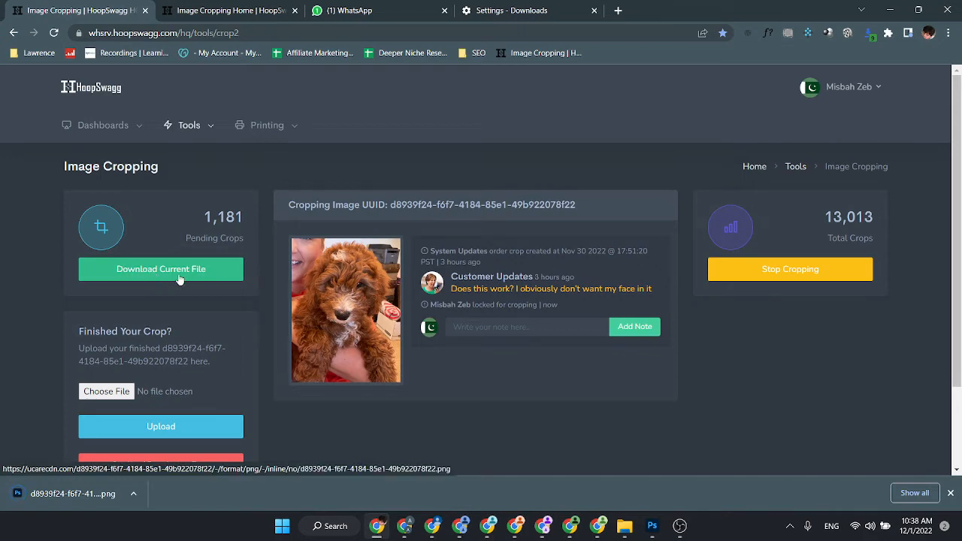
{"action": "left_click", "coordinate": [47, 493]}
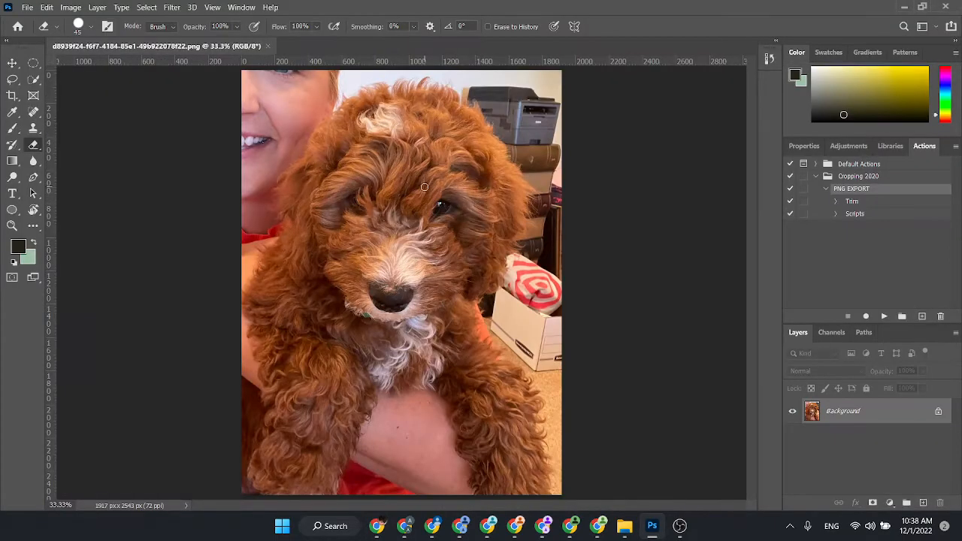
- Select the puppy's head by framing it with the Object Selection tool in Rectangle mode
{"action": "left_click", "coordinate": [34, 79]}
{"action": "left_click", "coordinate": [92, 82]}
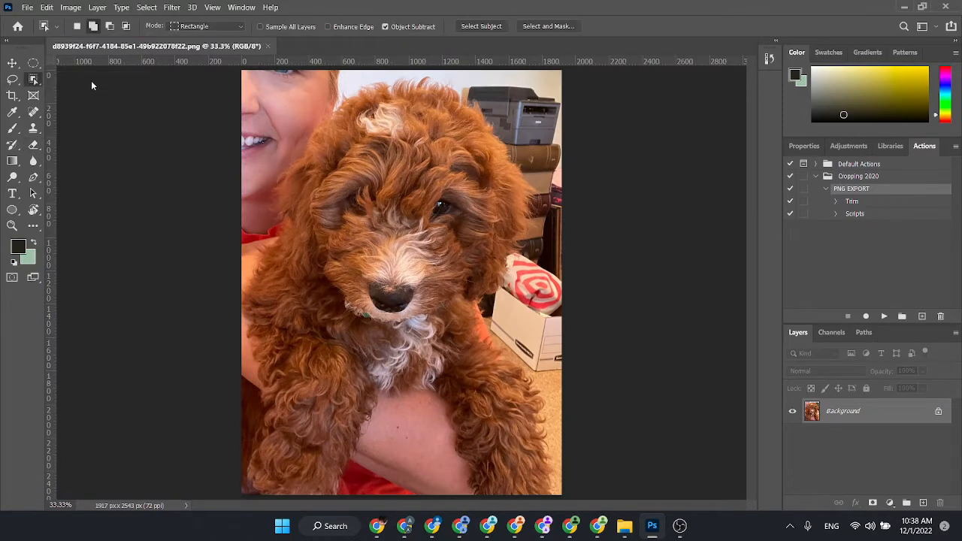
{"action": "left_click_drag", "start_coordinate": [297, 91], "coordinate": [527, 320]}
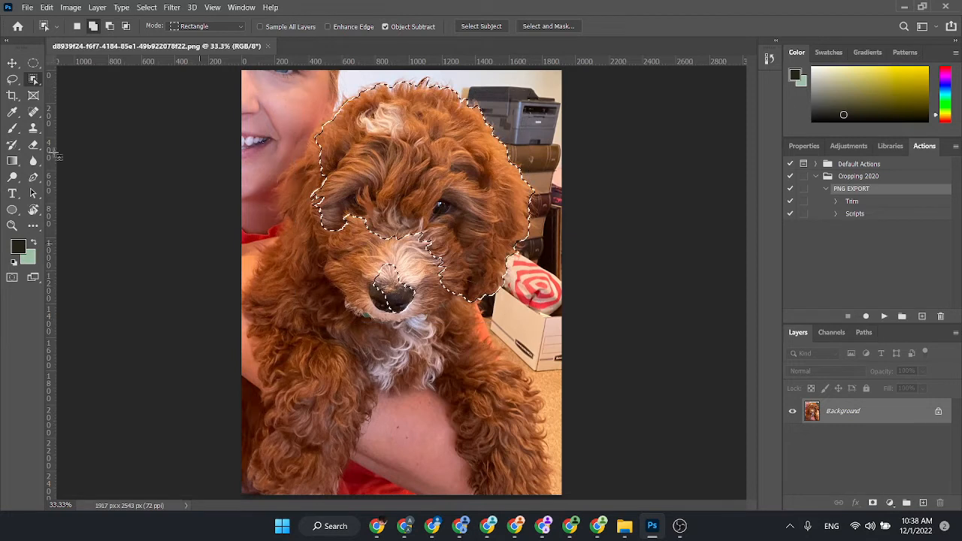
- Extend the head selection over the ear beside the woman's face using the Quick Selection tool with brush size 150
{"action": "left_click", "coordinate": [34, 80]}
{"action": "left_click", "coordinate": [60, 92]}
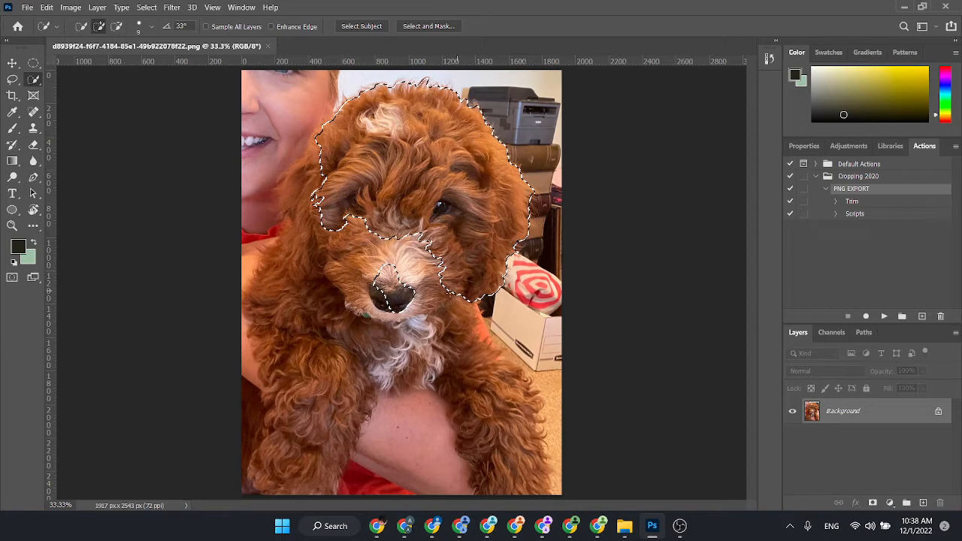
{"action": "key", "text": "bracketright"}
{"action": "key", "text": "bracketright"}
{"action": "key", "text": "bracketright"}
{"action": "key", "text": "bracketright"}
{"action": "key", "text": "bracketright"}
{"action": "key", "text": "bracketright"}
{"action": "key", "text": "bracketright"}
{"action": "key", "text": "bracketright"}
{"action": "key", "text": "bracketright"}
{"action": "key", "text": "bracketright"}
{"action": "key", "text": "bracketright"}
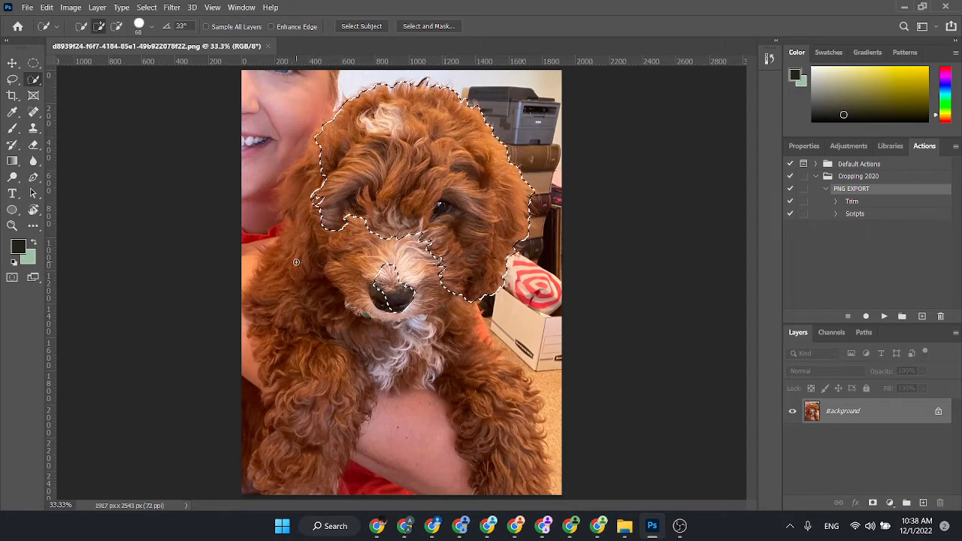
{"action": "mouse_move", "coordinate": [301, 254]}
{"action": "left_mouse_down"}
{"action": "mouse_move", "coordinate": [299, 193]}
{"action": "mouse_move", "coordinate": [326, 148]}
{"action": "left_mouse_up"}
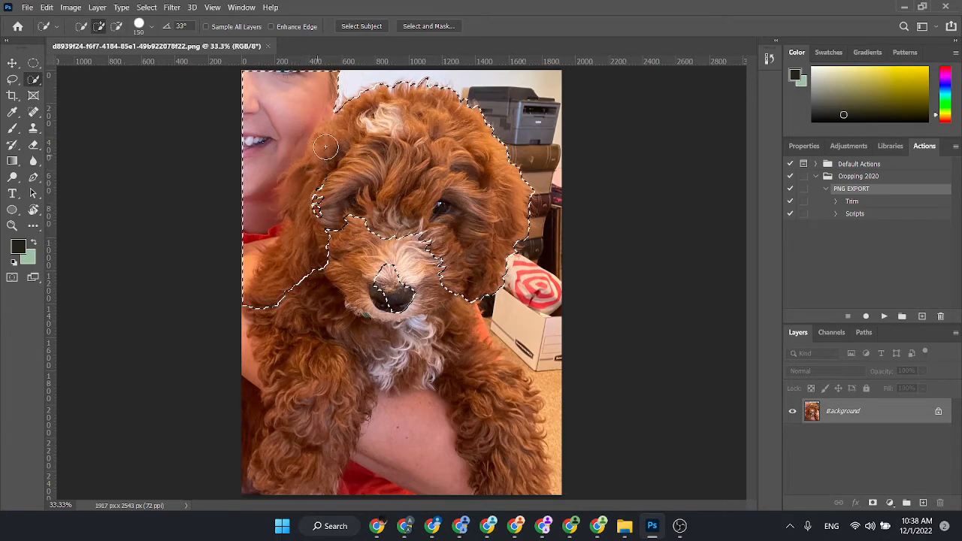
- Subtract the woman and the puppy's body from the selection, and add the missing brow patch, muzzle and nose
{"action": "mouse_move", "coordinate": [316, 88]}
{"action": "left_mouse_down", "text": "alt"}
{"action": "mouse_move", "coordinate": [260, 173]}
{"action": "mouse_move", "coordinate": [259, 229]}
{"action": "mouse_move", "coordinate": [289, 299]}
{"action": "mouse_move", "coordinate": [316, 267]}
{"action": "left_mouse_up", "text": "alt"}
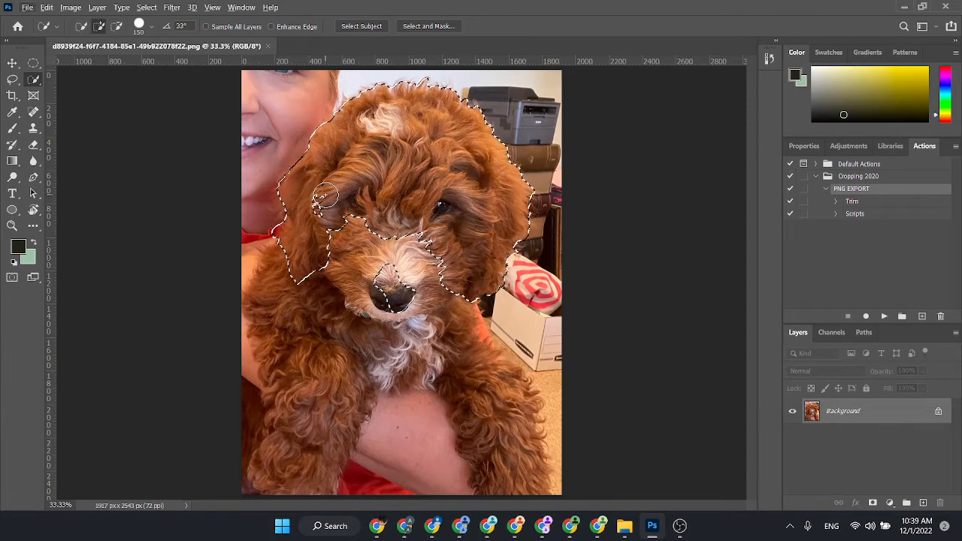
{"action": "left_click", "coordinate": [328, 197], "text": "alt"}
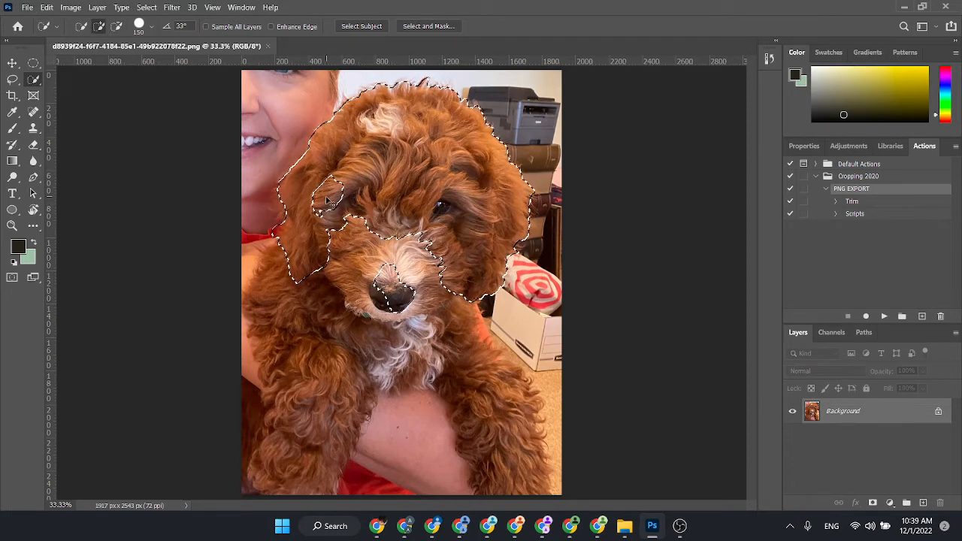
{"action": "mouse_move", "coordinate": [328, 197]}
{"action": "left_mouse_down"}
{"action": "mouse_move", "coordinate": [339, 265]}
{"action": "mouse_move", "coordinate": [372, 305]}
{"action": "mouse_move", "coordinate": [395, 308]}
{"action": "mouse_move", "coordinate": [429, 255]}
{"action": "mouse_move", "coordinate": [446, 266]}
{"action": "mouse_move", "coordinate": [404, 228]}
{"action": "mouse_move", "coordinate": [450, 246]}
{"action": "left_mouse_up"}
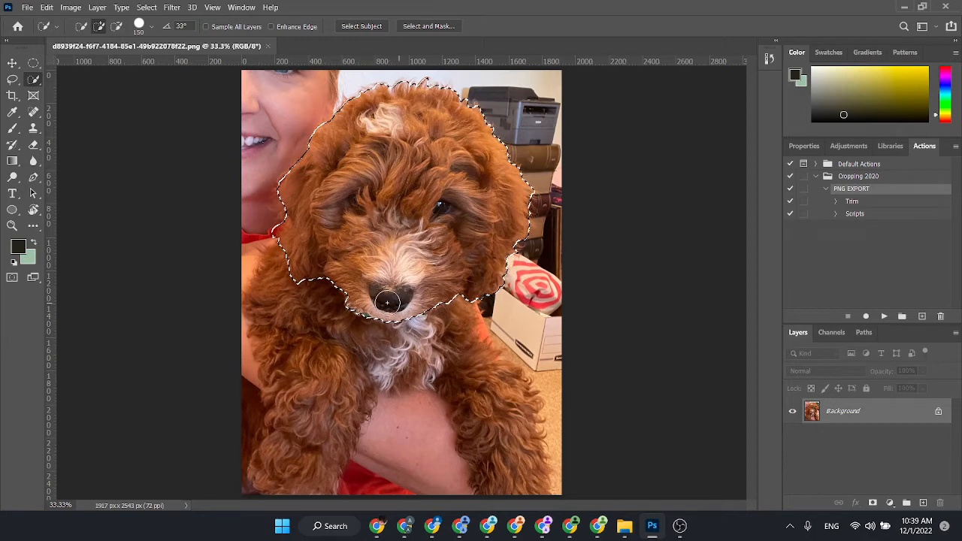
- Open the selection in Select and Mask, and set Radius to 39 px and the Decontaminate Colors amount to 95%
{"action": "left_click", "coordinate": [427, 26]}
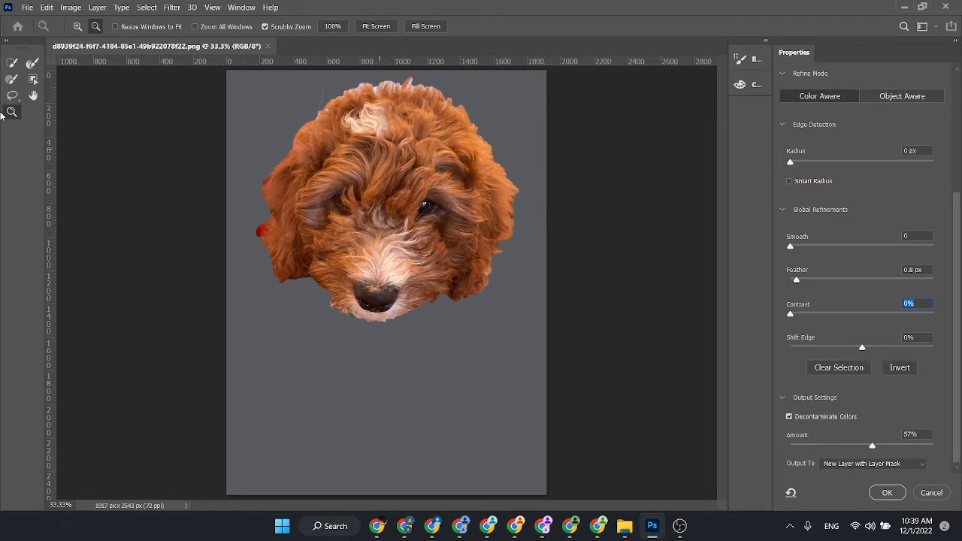
{"action": "left_click", "coordinate": [791, 162]}
{"action": "left_click_drag", "start_coordinate": [791, 164], "coordinate": [818, 169]}
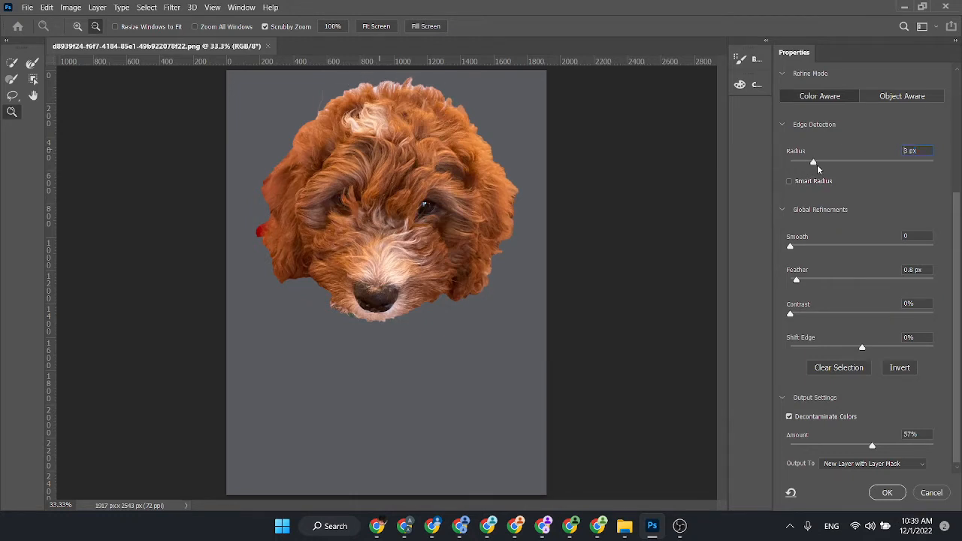
{"action": "left_click", "coordinate": [867, 165]}
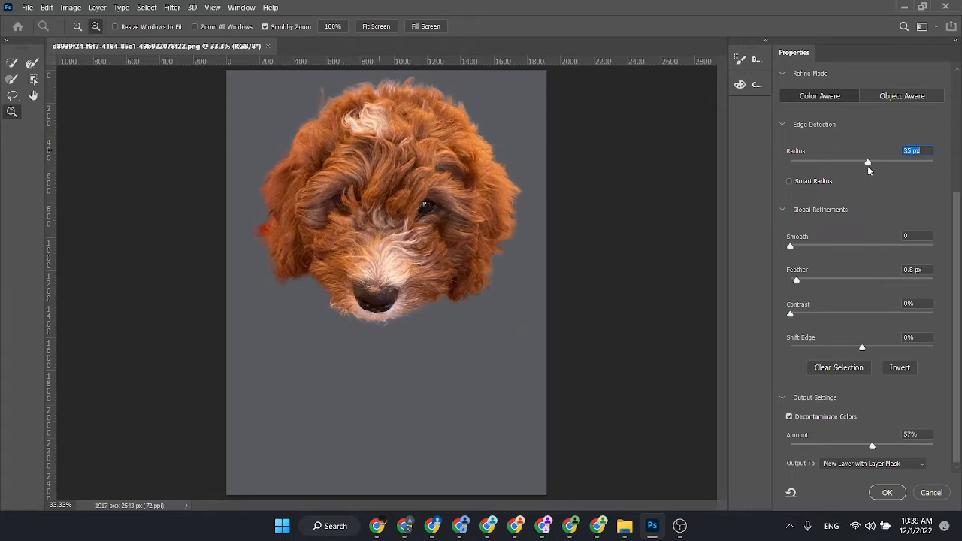
{"action": "left_click_drag", "start_coordinate": [867, 166], "coordinate": [871, 163]}
{"action": "left_click_drag", "start_coordinate": [873, 448], "coordinate": [930, 448]}
{"action": "left_click", "coordinate": [905, 451]}
- Refine the fur along the top and sides of the head with the Refine Edge Brush at size 100
{"action": "left_click", "coordinate": [34, 63]}
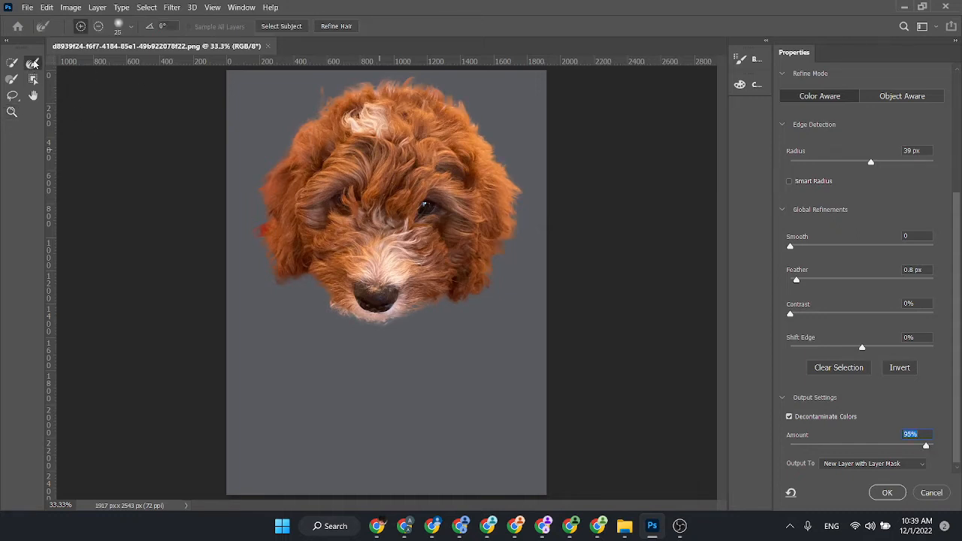
{"action": "key", "text": "bracketright"}
{"action": "key", "text": "bracketright"}
{"action": "key", "text": "bracketright"}
{"action": "key", "text": "bracketright"}
{"action": "mouse_move", "coordinate": [380, 90]}
{"action": "left_mouse_down"}
{"action": "mouse_move", "coordinate": [356, 89]}
{"action": "mouse_move", "coordinate": [418, 83]}
{"action": "mouse_move", "coordinate": [458, 100]}
{"action": "left_mouse_up"}
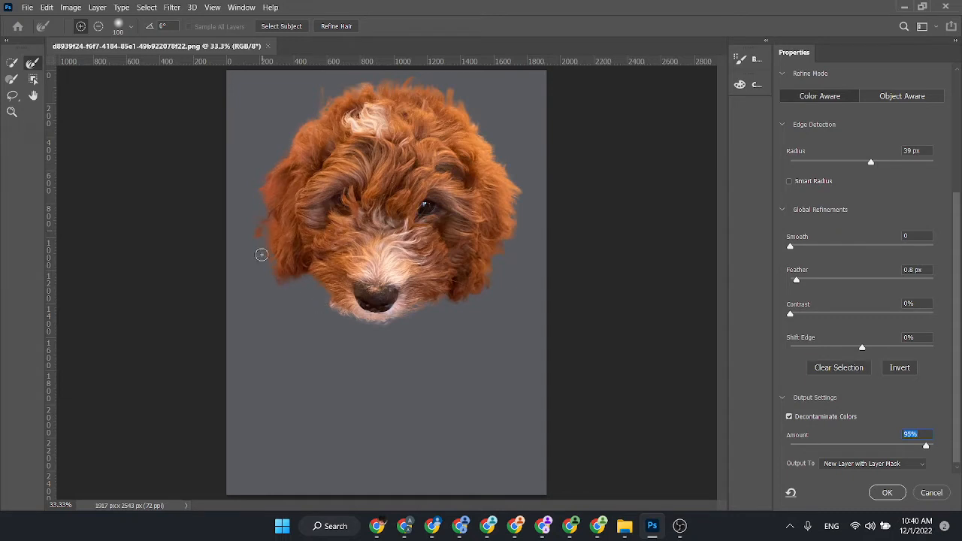
- Use the Brush tool at size 100 to remove leftover fringes around the head and ears, and restore the chin edge
{"action": "left_click", "coordinate": [12, 79]}
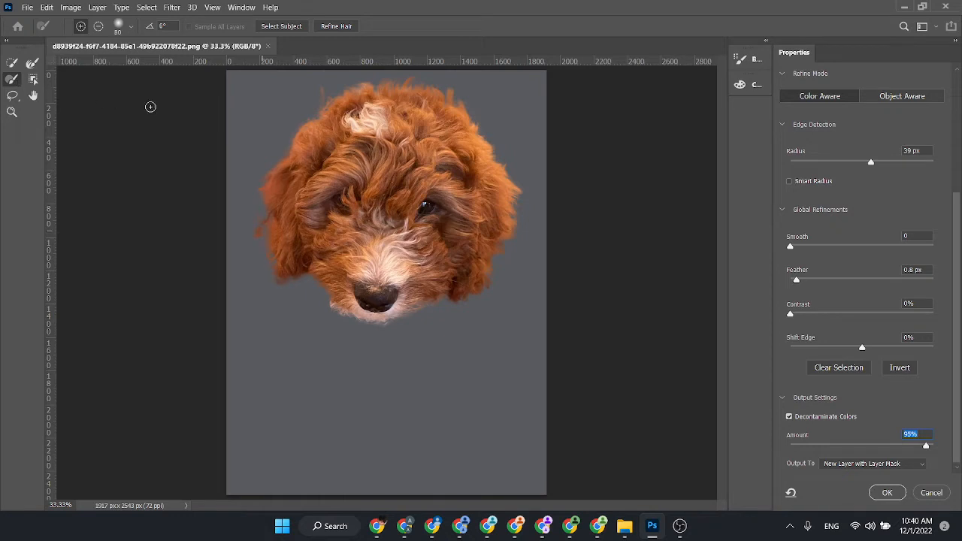
{"action": "key", "text": "bracketright"}
{"action": "key", "text": "bracketright"}
{"action": "left_click", "coordinate": [323, 88], "text": "alt"}
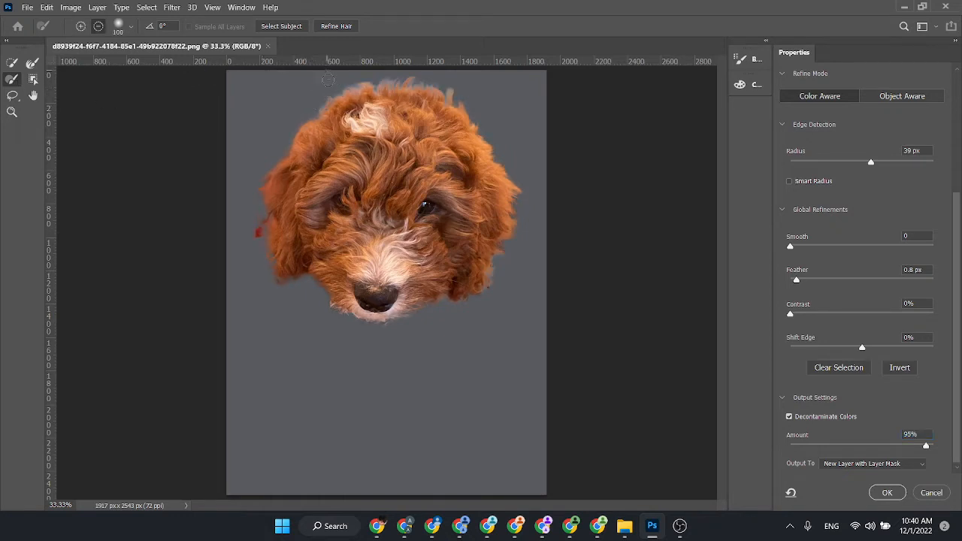
{"action": "left_click_drag", "start_coordinate": [307, 119], "coordinate": [288, 121]}
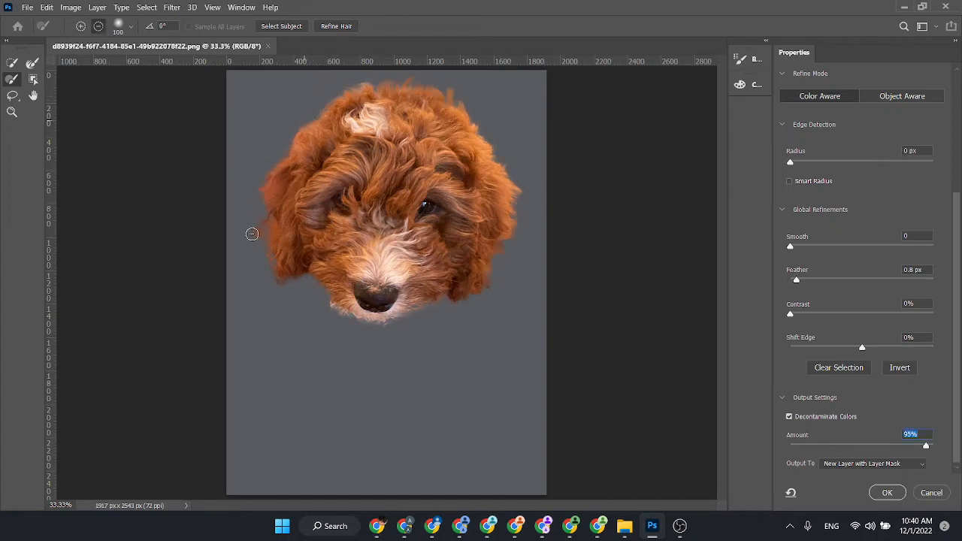
{"action": "mouse_move", "coordinate": [251, 224]}
{"action": "left_mouse_down"}
{"action": "mouse_move", "coordinate": [258, 261]}
{"action": "mouse_move", "coordinate": [251, 239]}
{"action": "mouse_move", "coordinate": [285, 304]}
{"action": "mouse_move", "coordinate": [272, 279]}
{"action": "mouse_move", "coordinate": [303, 281]}
{"action": "mouse_move", "coordinate": [337, 331]}
{"action": "left_mouse_up"}
{"action": "left_click_drag", "start_coordinate": [321, 300], "coordinate": [338, 319]}
{"action": "left_click_drag", "start_coordinate": [431, 311], "coordinate": [356, 342]}
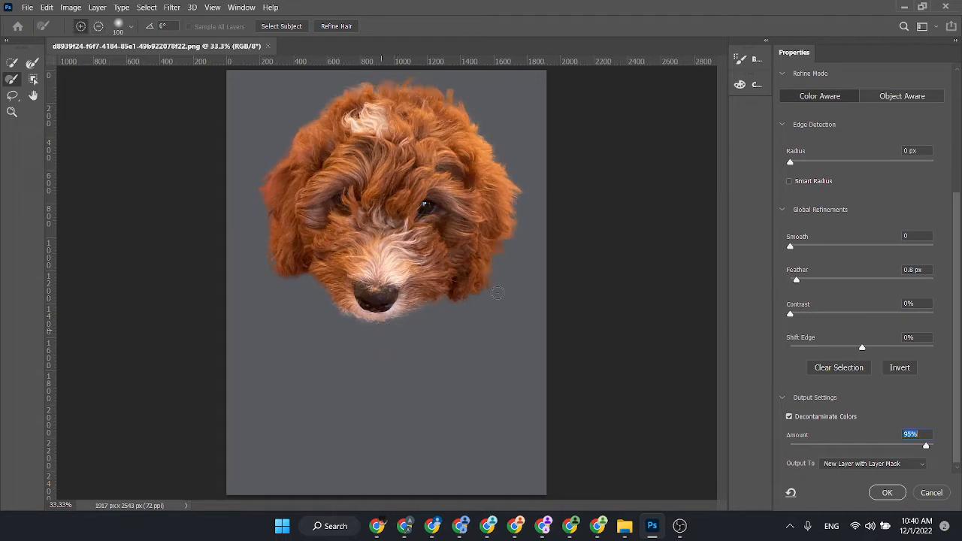
{"action": "left_click_drag", "start_coordinate": [494, 286], "coordinate": [466, 313]}
{"action": "left_click_drag", "start_coordinate": [350, 307], "coordinate": [384, 314]}
- Increase the selection's Feather above 3.0 px and output the head to a new layer with a layer mask
{"action": "left_click_drag", "start_coordinate": [809, 284], "coordinate": [813, 283]}
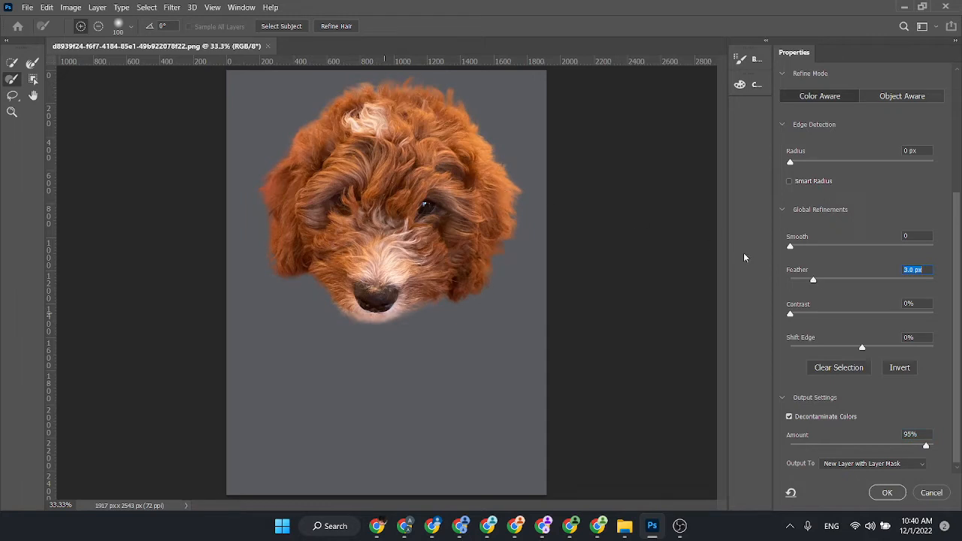
{"action": "left_click_drag", "start_coordinate": [813, 280], "coordinate": [834, 281]}
{"action": "left_click_drag", "start_coordinate": [827, 283], "coordinate": [823, 283]}
{"action": "left_click", "coordinate": [889, 493]}
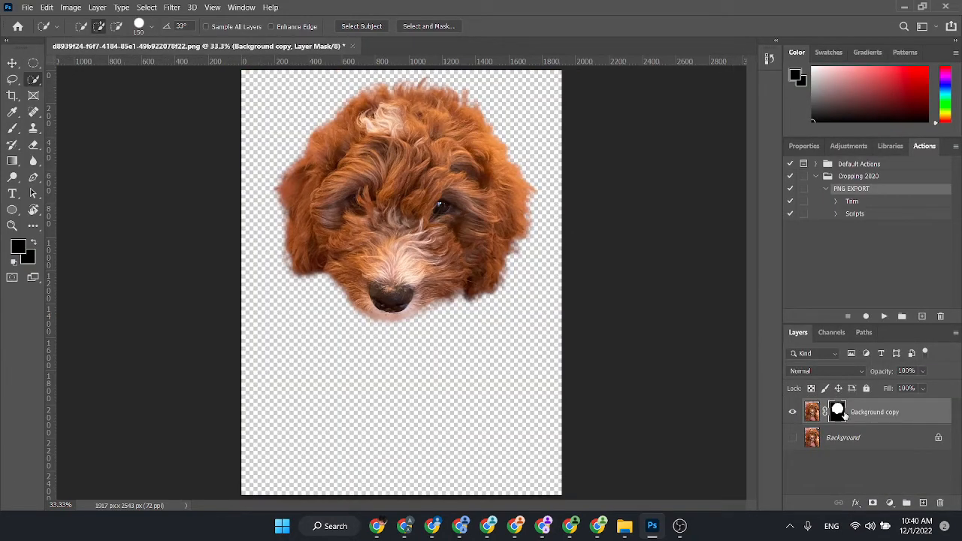
- Apply the layer mask on the Background copy layer
{"action": "right_click", "coordinate": [842, 416]}
{"action": "left_click", "coordinate": [935, 241]}
{"action": "right_click", "coordinate": [837, 418]}
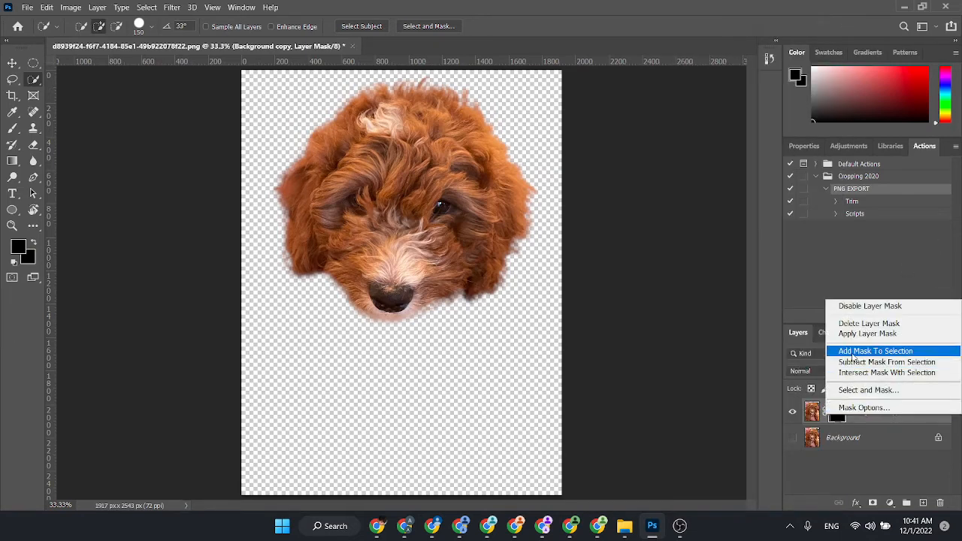
{"action": "left_click", "coordinate": [855, 335]}
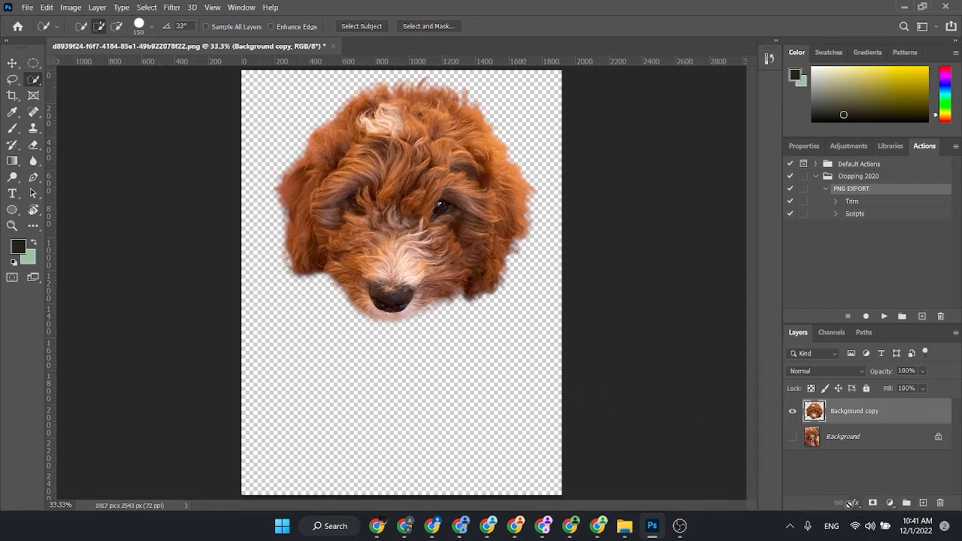
- Add a Solid Color fill layer in a muted olive-yellow as a contrasting backdrop
{"action": "left_click", "coordinate": [892, 503]}
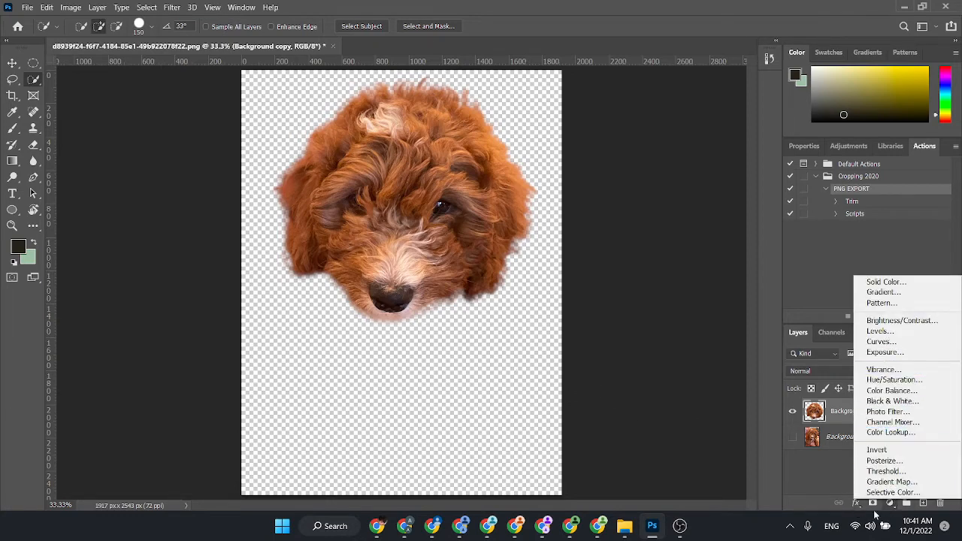
{"action": "left_click", "coordinate": [885, 487]}
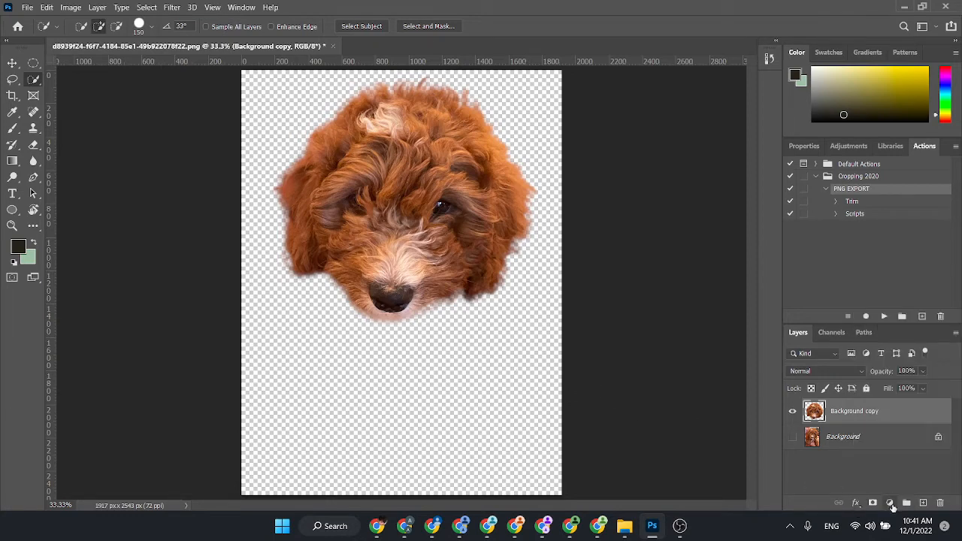
{"action": "left_click", "coordinate": [891, 504]}
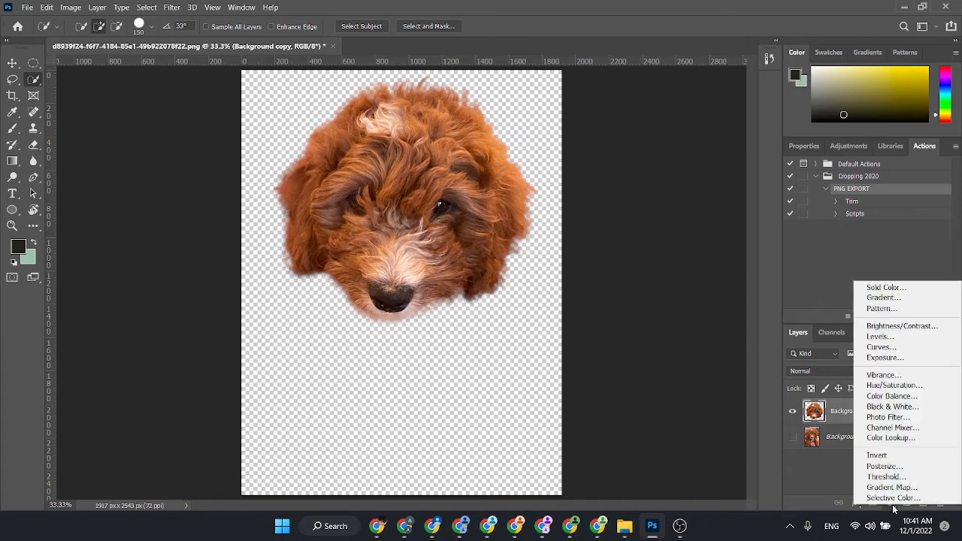
{"action": "left_click", "coordinate": [902, 289]}
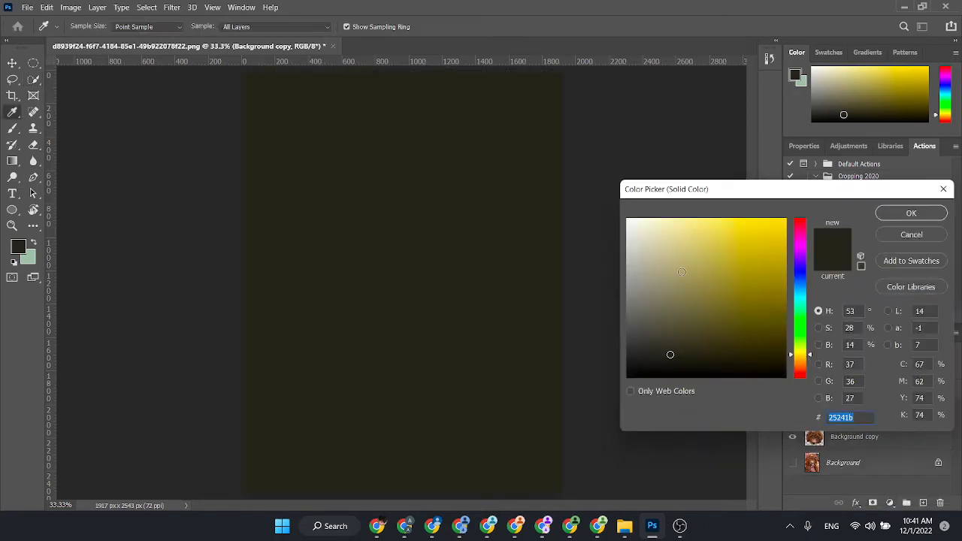
{"action": "left_click", "coordinate": [681, 272]}
{"action": "left_click", "coordinate": [894, 216]}
{"action": "key", "text": "w"}
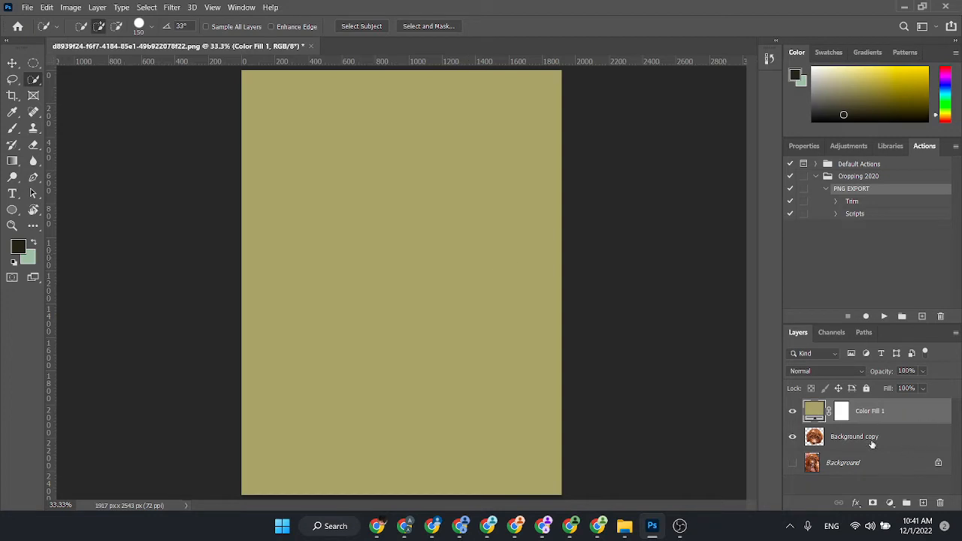
- Move the Background copy layer above the Color Fill 1 layer
{"action": "left_click", "coordinate": [840, 439]}
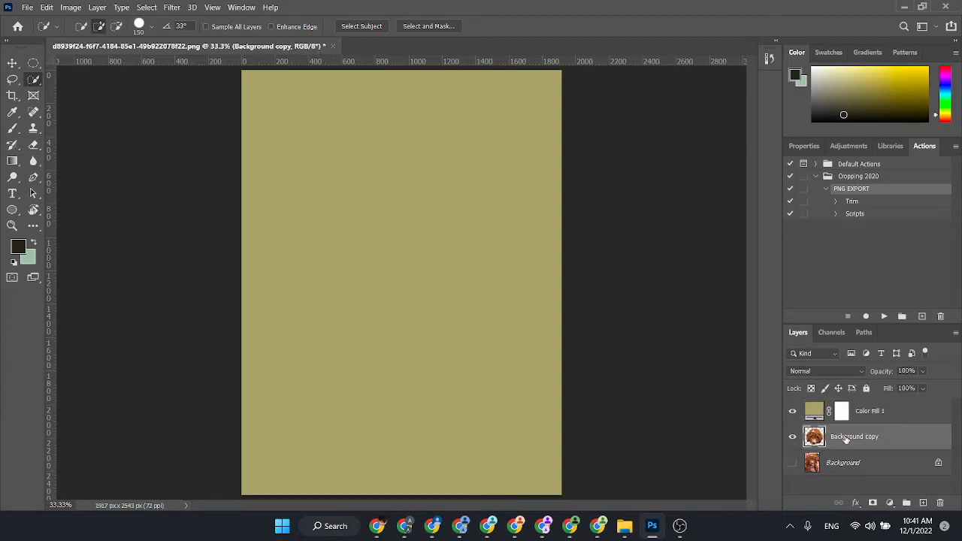
{"action": "left_click_drag", "start_coordinate": [846, 440], "coordinate": [844, 411]}
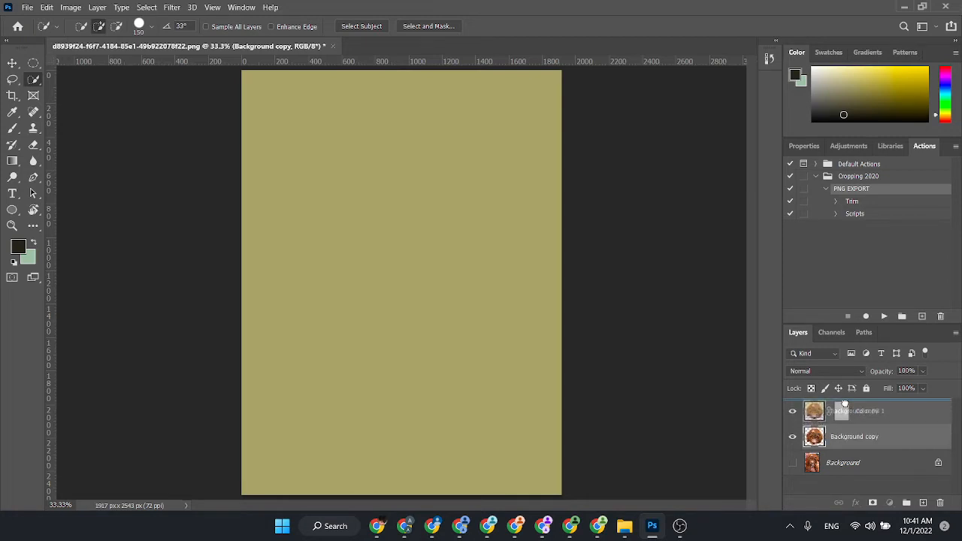
{"action": "mouse_move", "coordinate": [837, 403]}
{"action": "left_mouse_down"}
{"action": "mouse_move", "coordinate": [822, 400]}
{"action": "mouse_move", "coordinate": [836, 407]}
{"action": "left_mouse_up"}
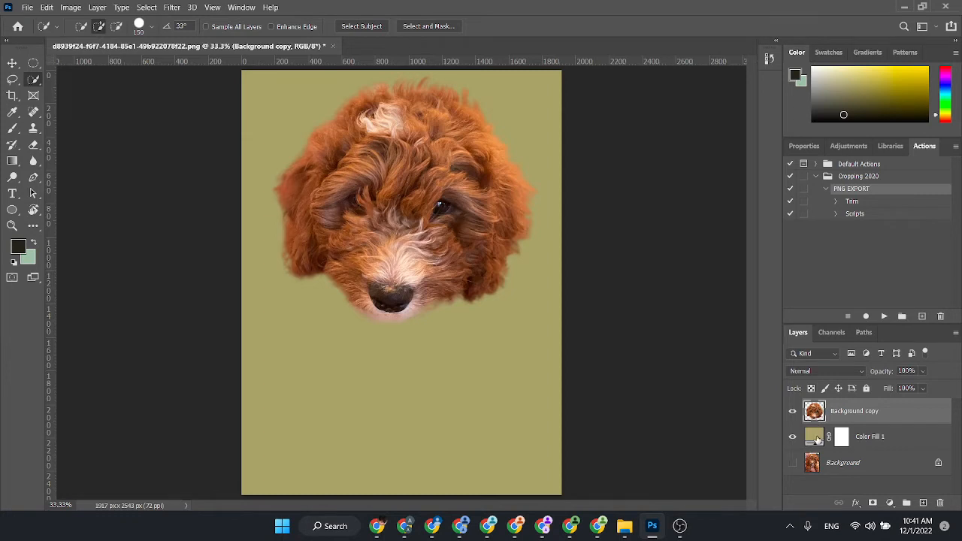
- Try erasing the outer edge of the puppy's lower ear with a 45 px Hard Round Eraser
{"action": "scroll", "coordinate": [426, 143], "scroll_direction": "up", "scroll_amount": 4}
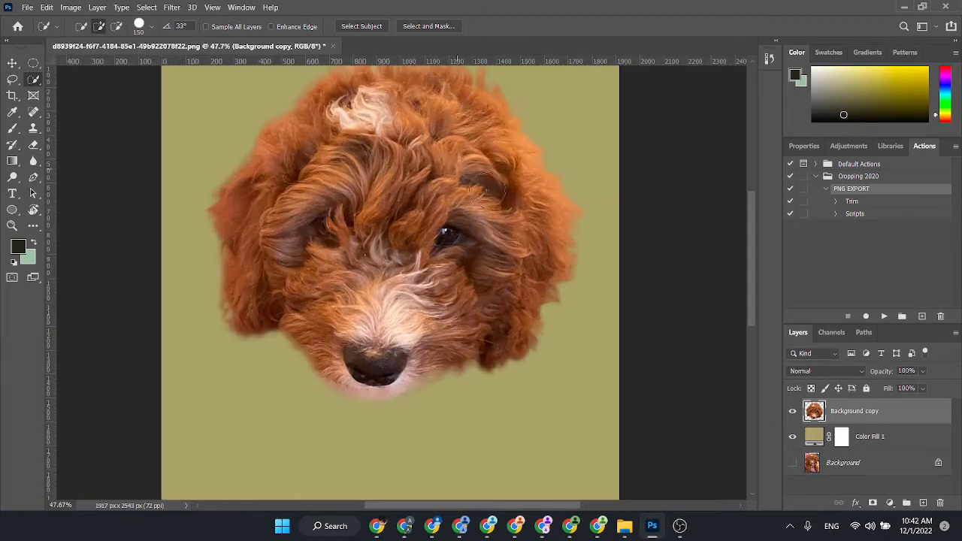
{"action": "scroll", "coordinate": [485, 189], "scroll_direction": "up", "scroll_amount": 3}
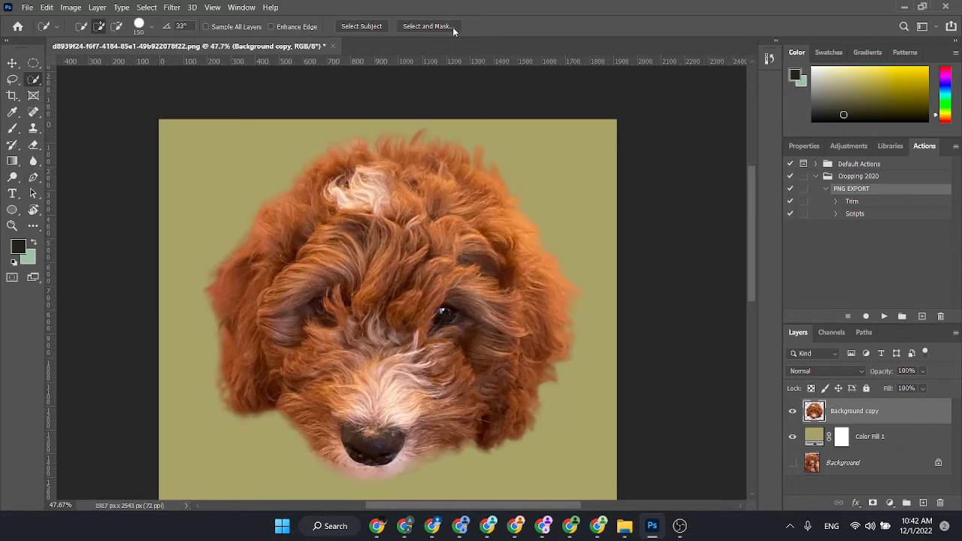
{"action": "left_click_drag", "start_coordinate": [560, 383], "coordinate": [575, 311]}
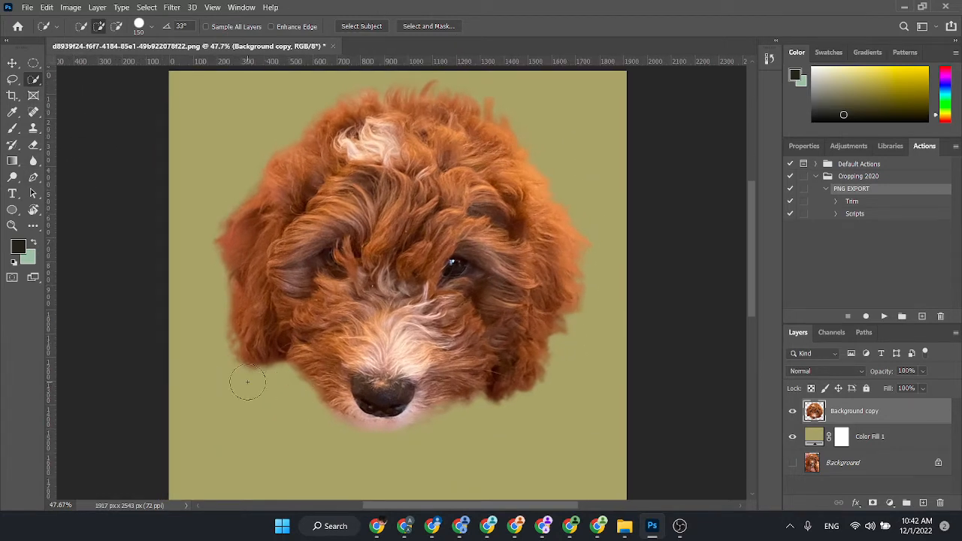
{"action": "left_click", "coordinate": [33, 146]}
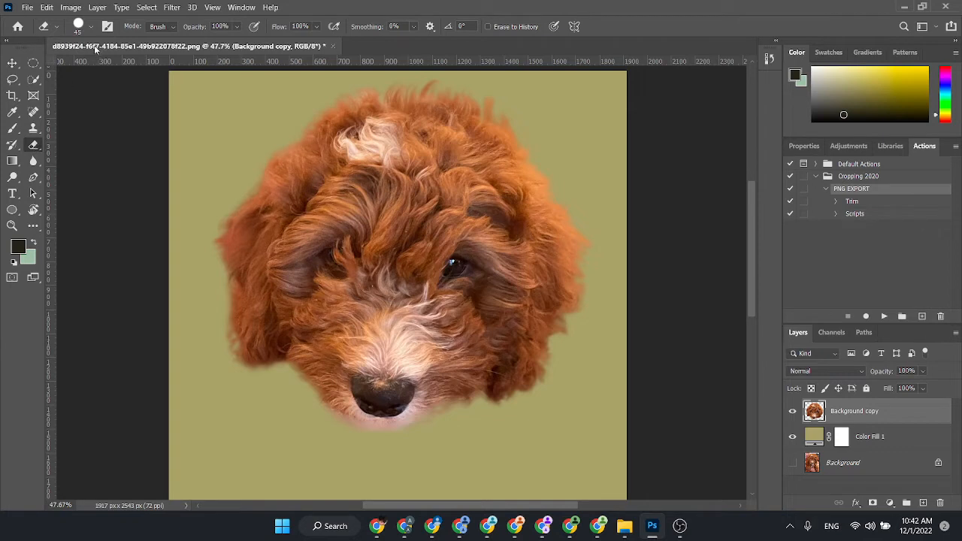
{"action": "left_click", "coordinate": [79, 28]}
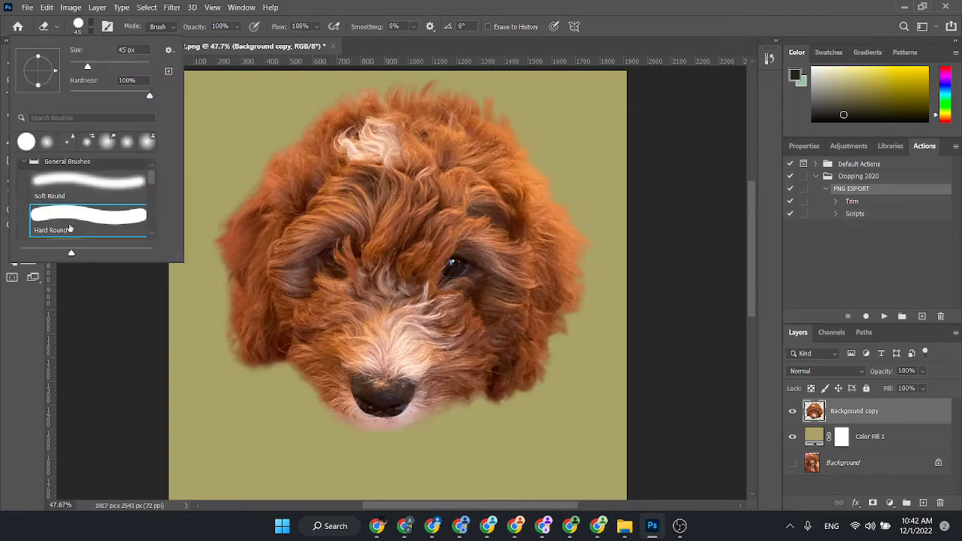
{"action": "left_click", "coordinate": [69, 225]}
{"action": "left_click_drag", "start_coordinate": [224, 306], "coordinate": [241, 373]}
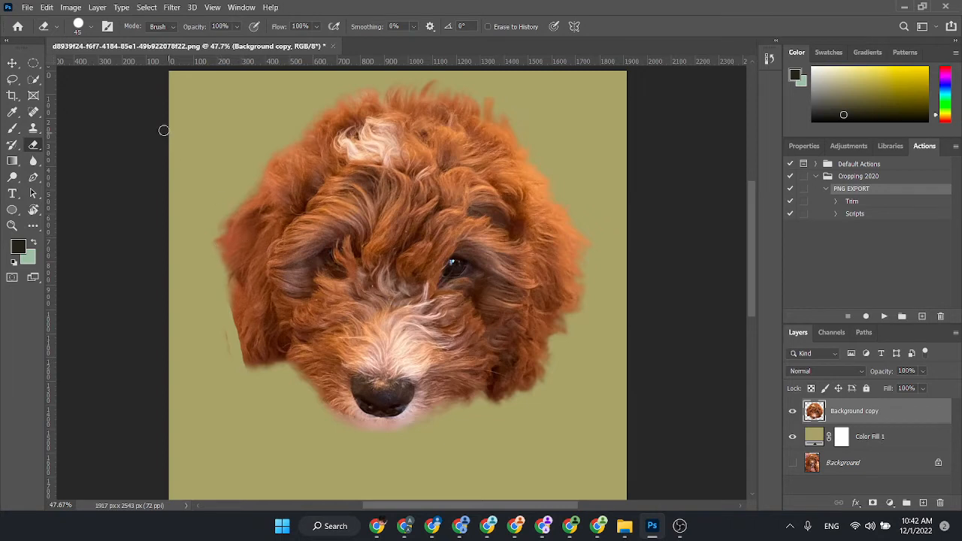
- Switch the Eraser to a Soft Round brush at 100 px and undo the hard-edged erasing on the puppy's ear
{"action": "left_click", "coordinate": [81, 27]}
{"action": "left_click", "coordinate": [90, 184]}
{"action": "left_click", "coordinate": [140, 364]}
{"action": "key", "text": "bracketright"}
{"action": "key", "text": "bracketright"}
{"action": "key", "text": "bracketright"}
{"action": "key", "text": "bracketright"}
{"action": "key", "text": "bracketright"}
{"action": "key", "text": "bracketright"}
{"action": "key", "text": "ctrl+z"}
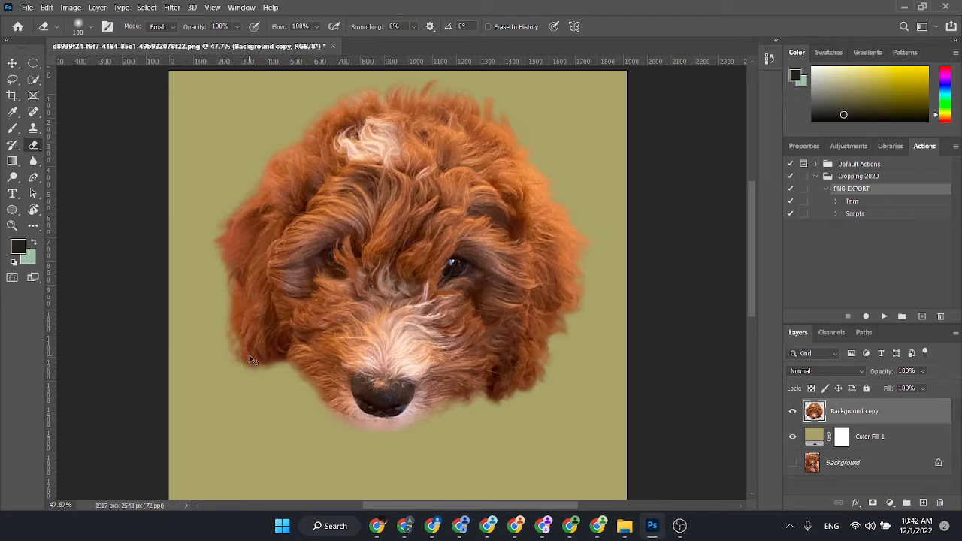
- Softly erase the stray fringe along the outer side and underside of the puppy's lower ear
{"action": "left_click_drag", "start_coordinate": [226, 336], "coordinate": [227, 324]}
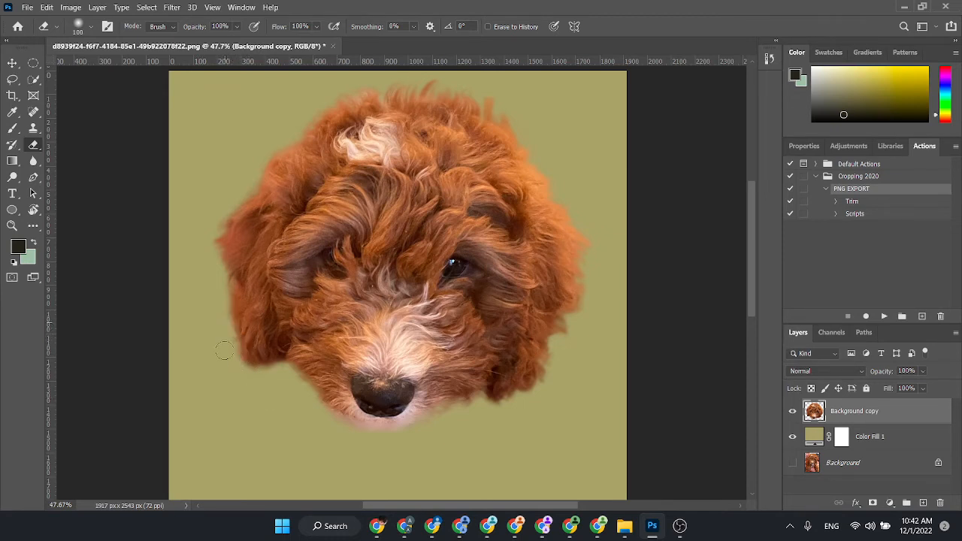
{"action": "left_click_drag", "start_coordinate": [237, 374], "coordinate": [293, 380]}
{"action": "left_click_drag", "start_coordinate": [232, 357], "coordinate": [320, 388]}
- Try Eraser strokes across the muzzle and in the gap below the ear, undoing each one
{"action": "left_click_drag", "start_coordinate": [384, 363], "coordinate": [452, 376]}
{"action": "key", "text": "ctrl+z"}
{"action": "left_click_drag", "start_coordinate": [291, 382], "coordinate": [296, 401]}
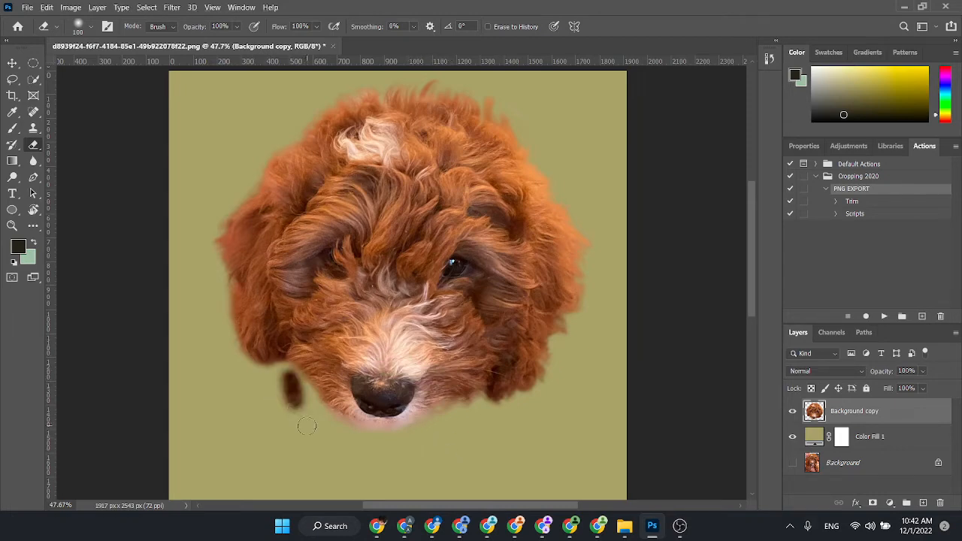
{"action": "key", "text": "ctrl+z"}
- Toggle the Color Fill 1 backdrop to compare the cutout against transparency, and leave that layer hidden
{"action": "left_click", "coordinate": [793, 439]}
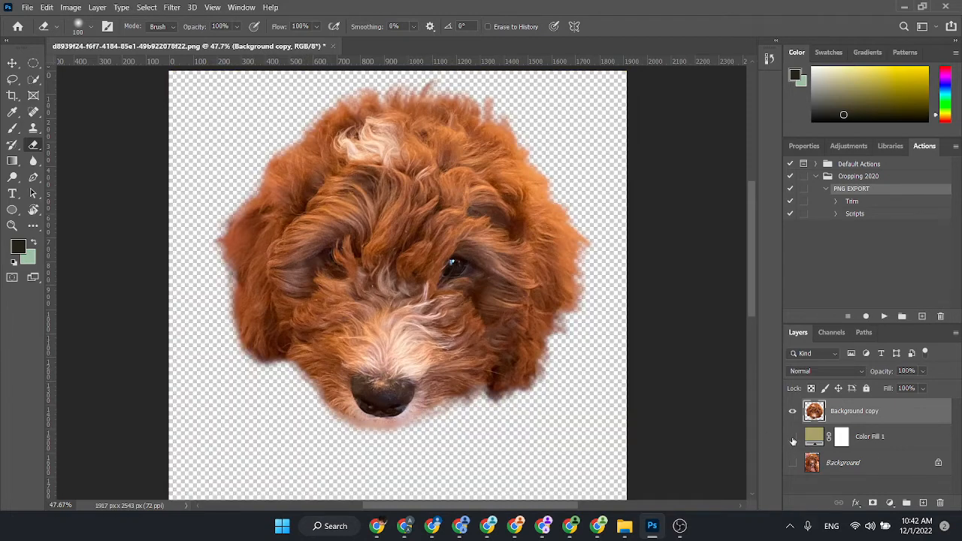
{"action": "left_click", "coordinate": [793, 439]}
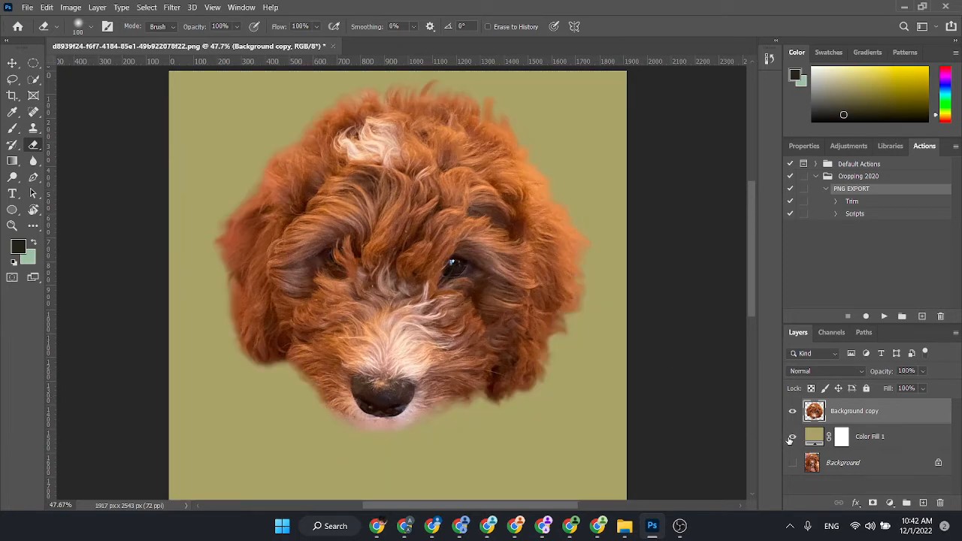
{"action": "left_click", "coordinate": [792, 439]}
{"action": "left_click", "coordinate": [792, 439]}
{"action": "left_click", "coordinate": [792, 438]}
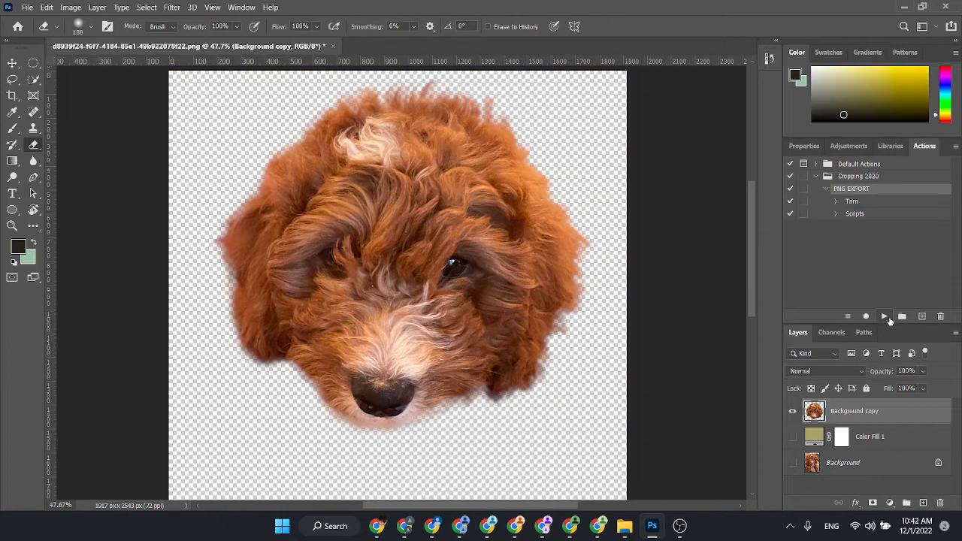
{"action": "left_click", "coordinate": [793, 440]}
{"action": "left_click", "coordinate": [793, 439]}
- Add a Curves adjustment layer above Background copy, try bending its RGB curve, and undo the bend
{"action": "left_click", "coordinate": [890, 503]}
{"action": "left_click", "coordinate": [831, 416]}
{"action": "left_click", "coordinate": [891, 503]}
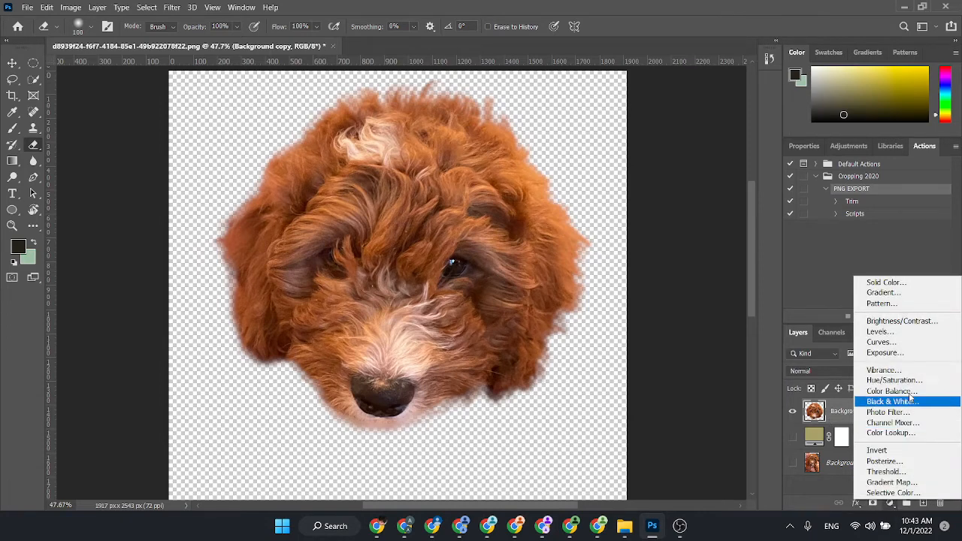
{"action": "left_click", "coordinate": [892, 345]}
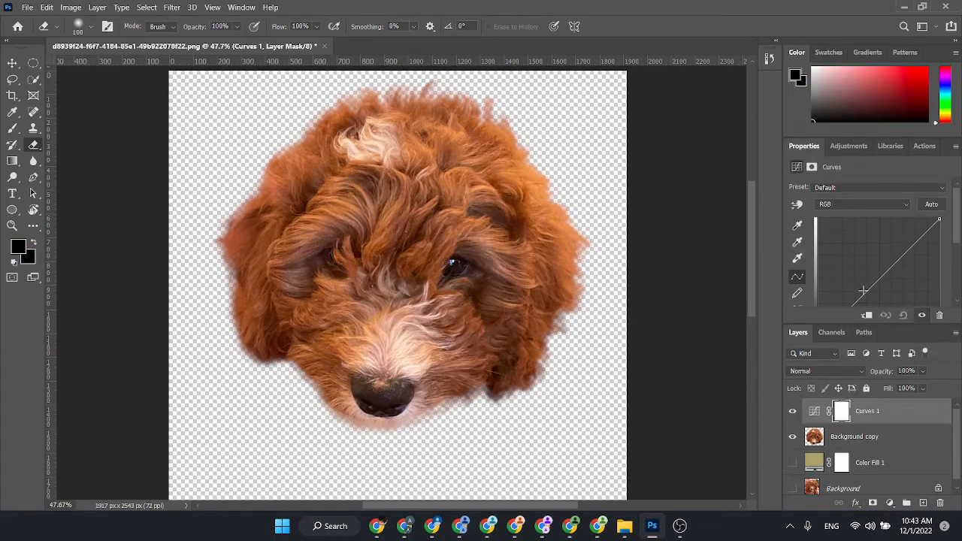
{"action": "scroll", "coordinate": [893, 275], "scroll_direction": "down", "scroll_amount": 1}
{"action": "left_click_drag", "start_coordinate": [886, 267], "coordinate": [891, 300]}
{"action": "key", "text": "ctrl+z"}
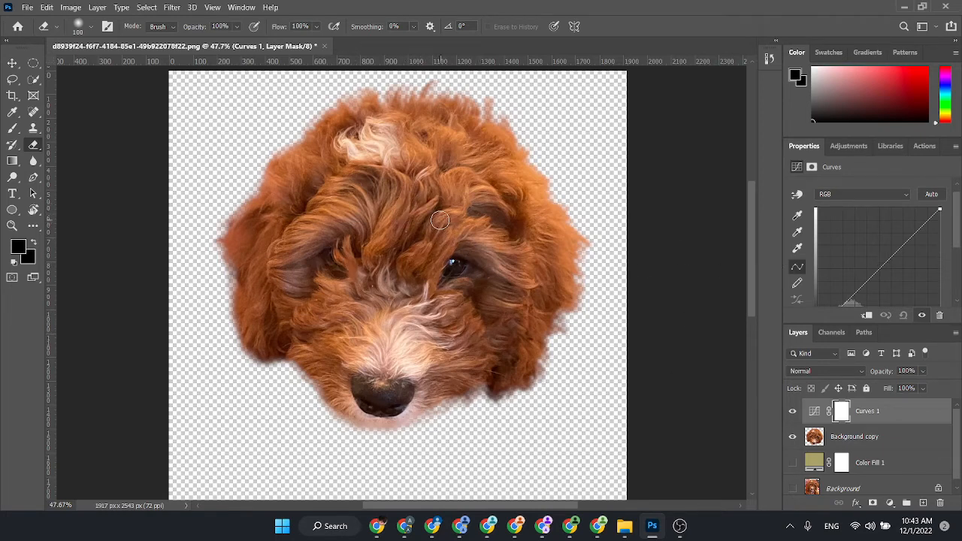
- Undo the addition of the Curves 1 adjustment layer and keep Background copy selected
{"action": "left_click_drag", "start_coordinate": [876, 263], "coordinate": [863, 415]}
{"action": "left_click", "coordinate": [876, 412]}
{"action": "left_click", "coordinate": [867, 440]}
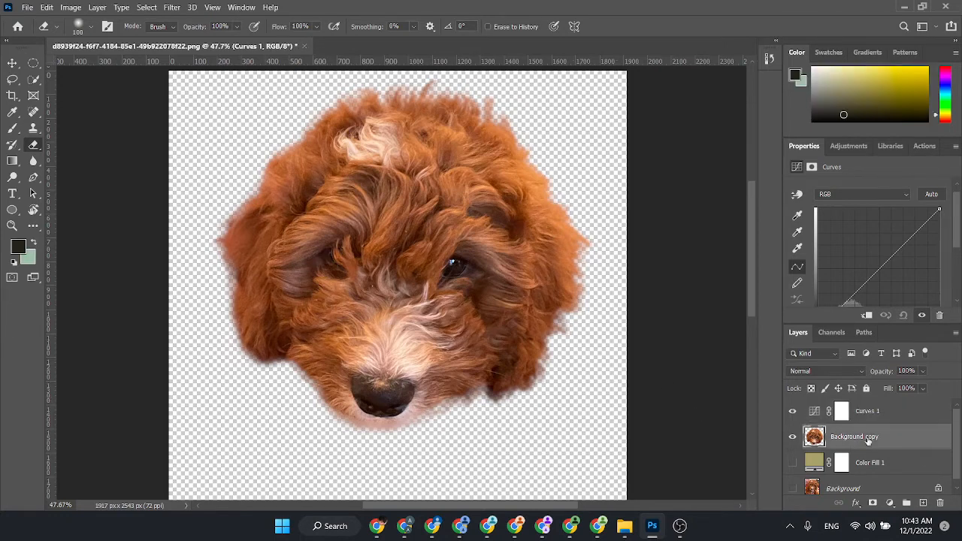
{"action": "left_click", "coordinate": [869, 413]}
{"action": "left_click", "coordinate": [868, 440]}
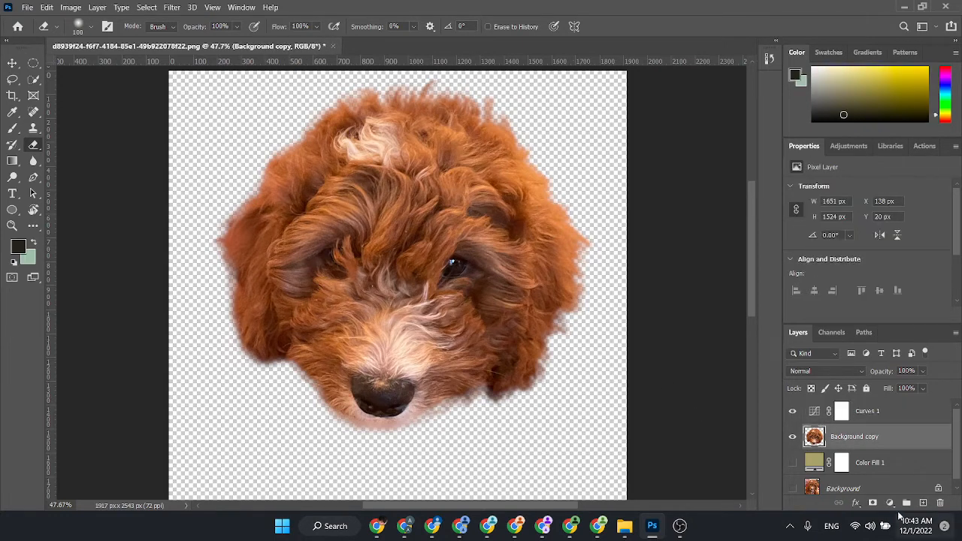
{"action": "left_click", "coordinate": [891, 503]}
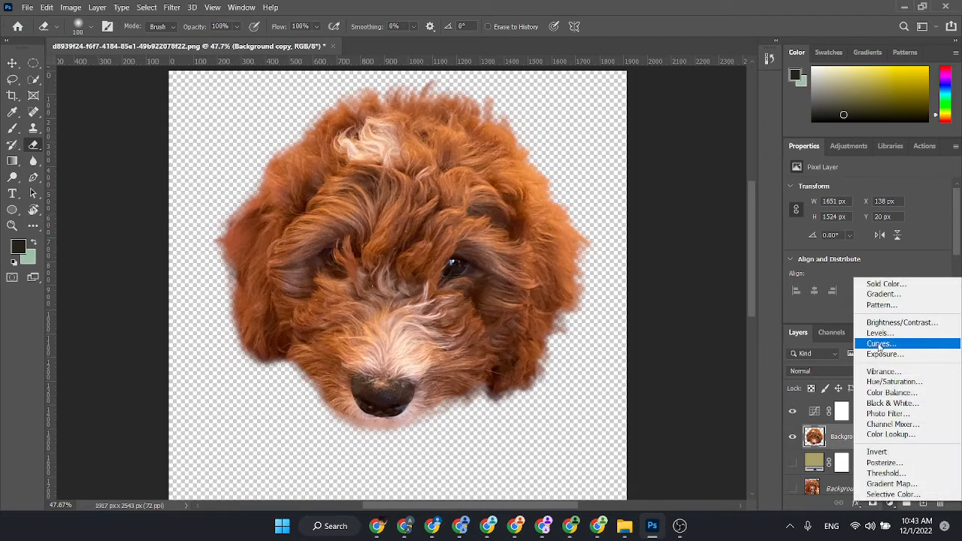
{"action": "left_click", "coordinate": [842, 439]}
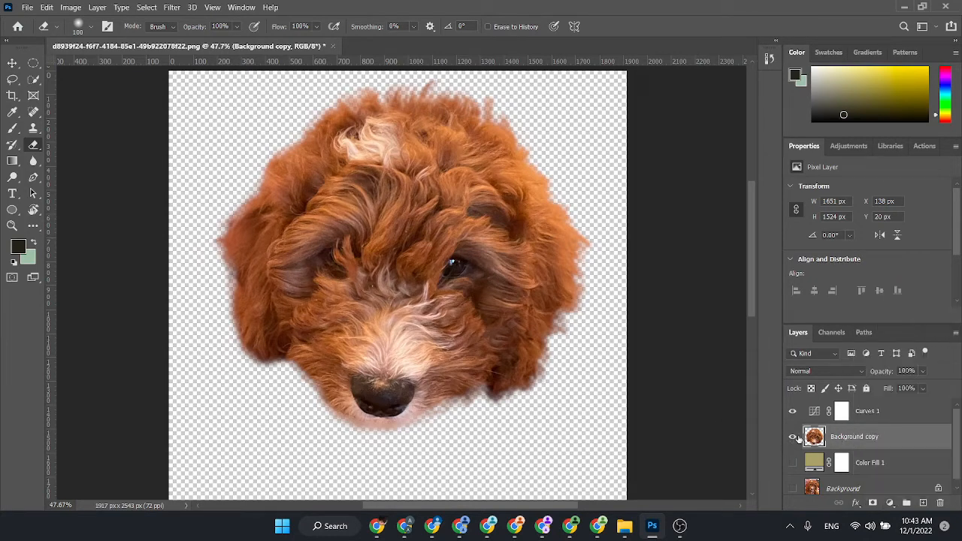
{"action": "key", "text": "ctrl+z"}
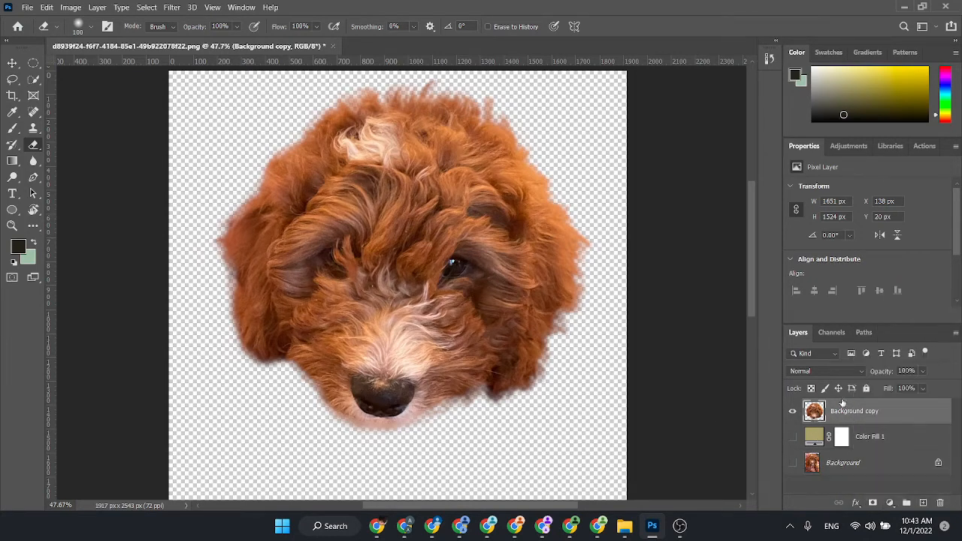
{"action": "left_click", "coordinate": [890, 503]}
{"action": "left_click", "coordinate": [842, 415]}
- Rotate the puppy's head on the Background copy layer by -8.17° with Free Transform and apply the transformation
{"action": "key", "text": "ctrl+t"}
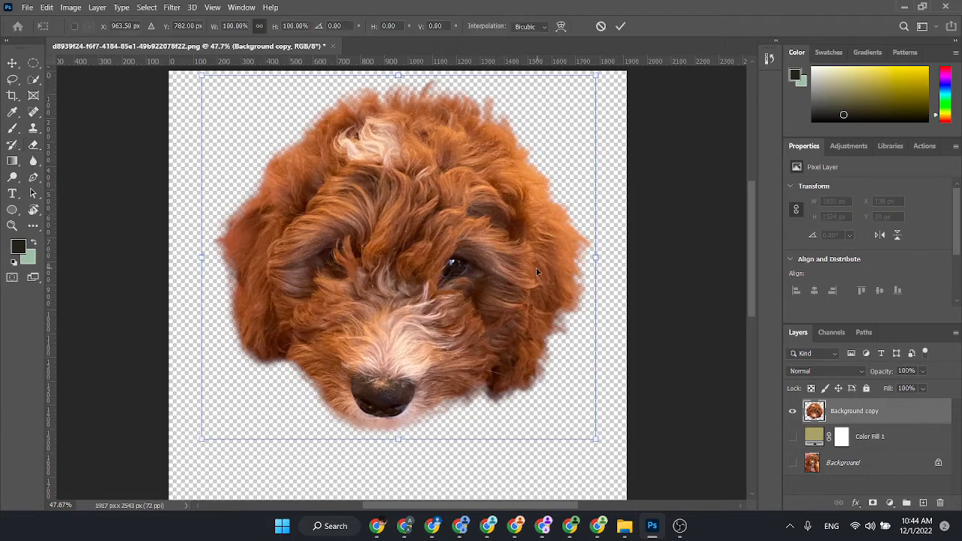
{"action": "left_click_drag", "start_coordinate": [624, 227], "coordinate": [617, 196]}
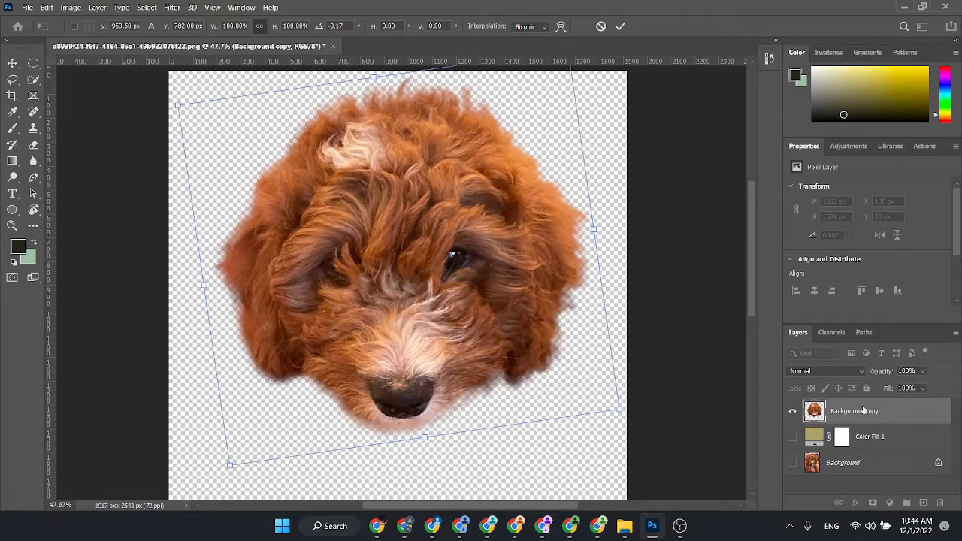
{"action": "key", "text": "Escape"}
{"action": "key", "text": "e"}
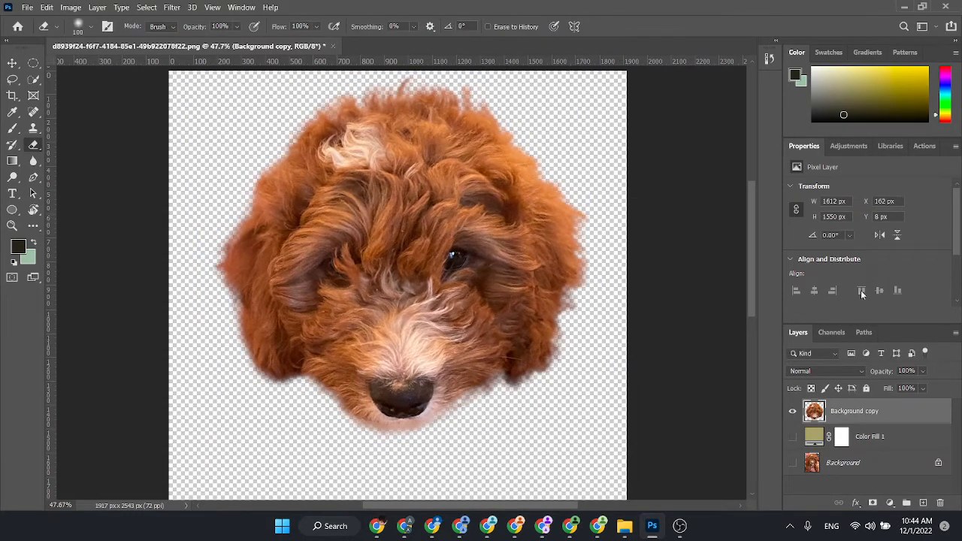
{"action": "left_click", "coordinate": [12, 64]}
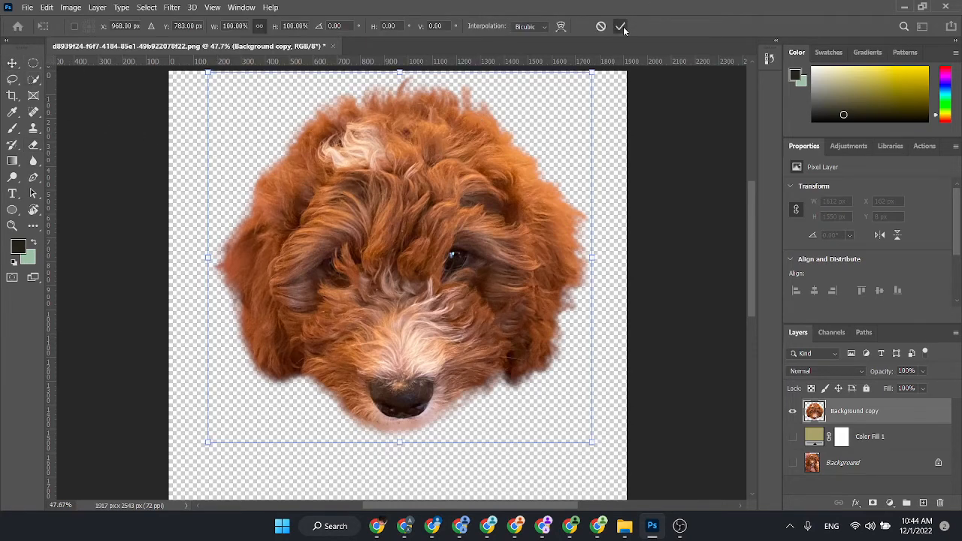
{"action": "left_click", "coordinate": [620, 26]}
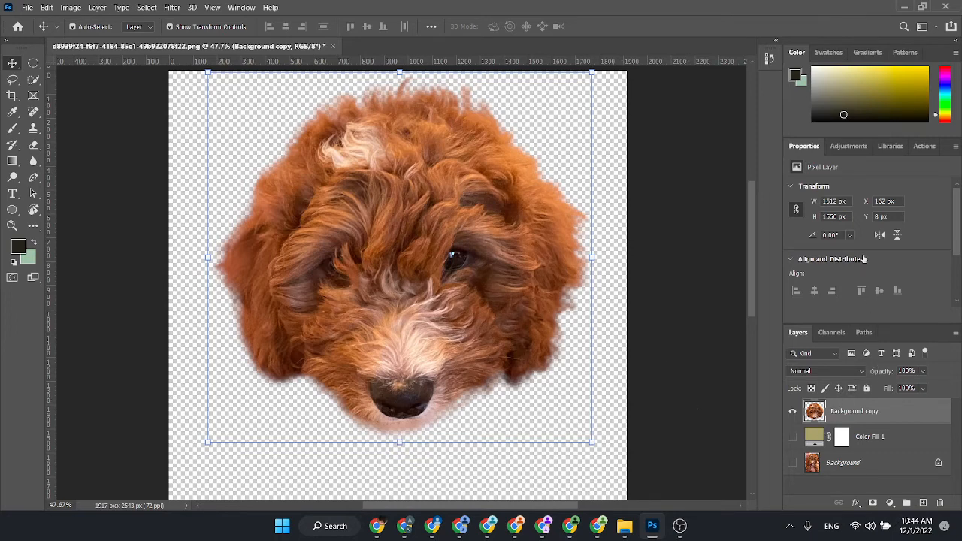
- Run the PNG EXPORT action from the Cropping 2020 set and open the desktop's Cropped Images folder to check the exported file
{"action": "left_click", "coordinate": [924, 149]}
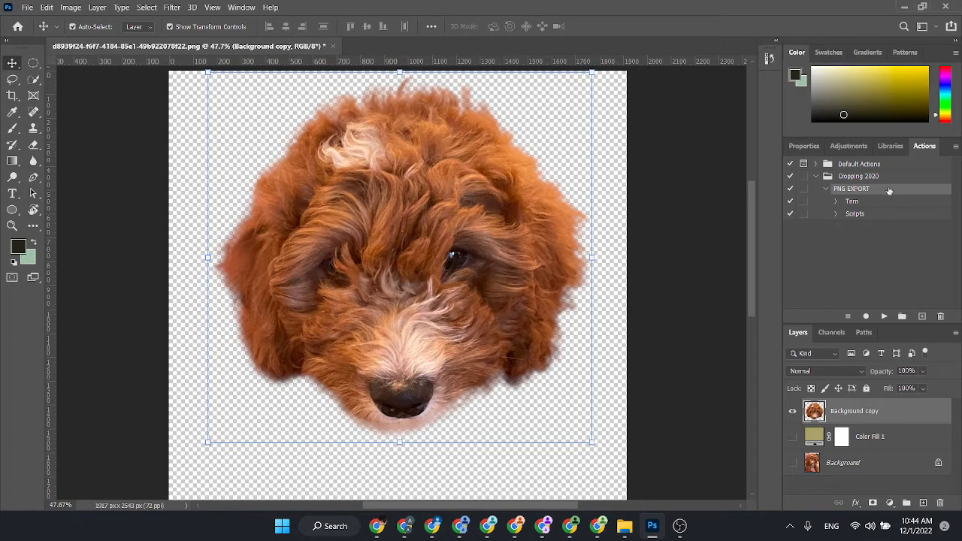
{"action": "left_click", "coordinate": [886, 317]}
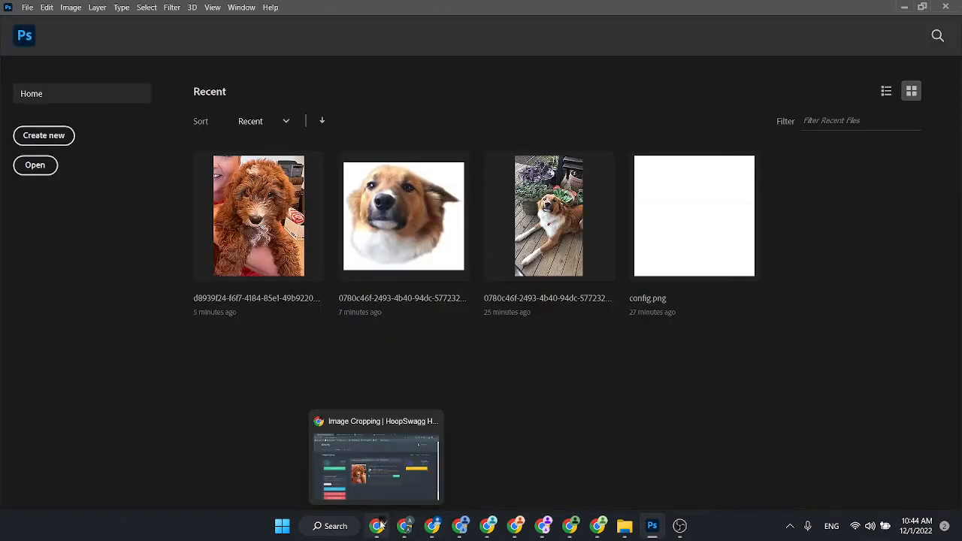
{"action": "mouse_move", "coordinate": [608, 525]}
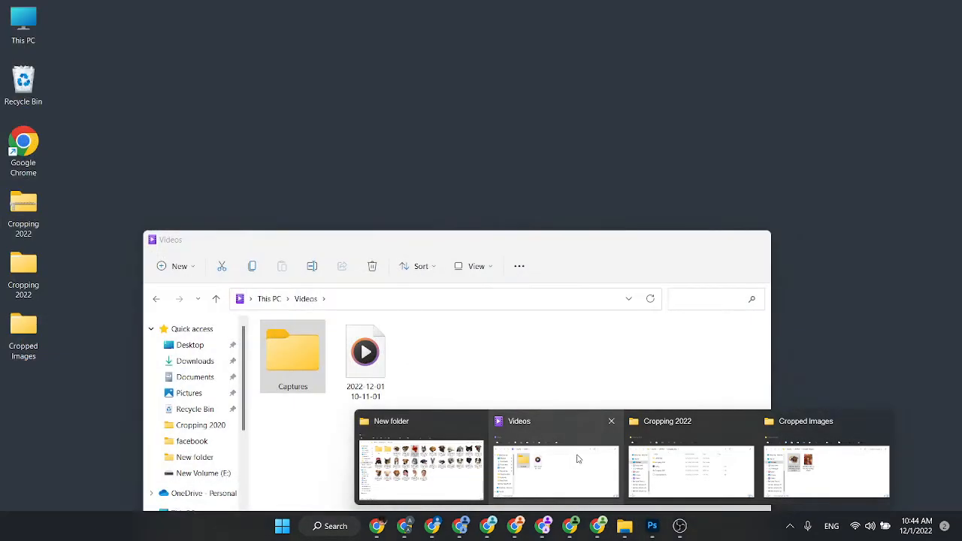
{"action": "left_click", "coordinate": [576, 457]}
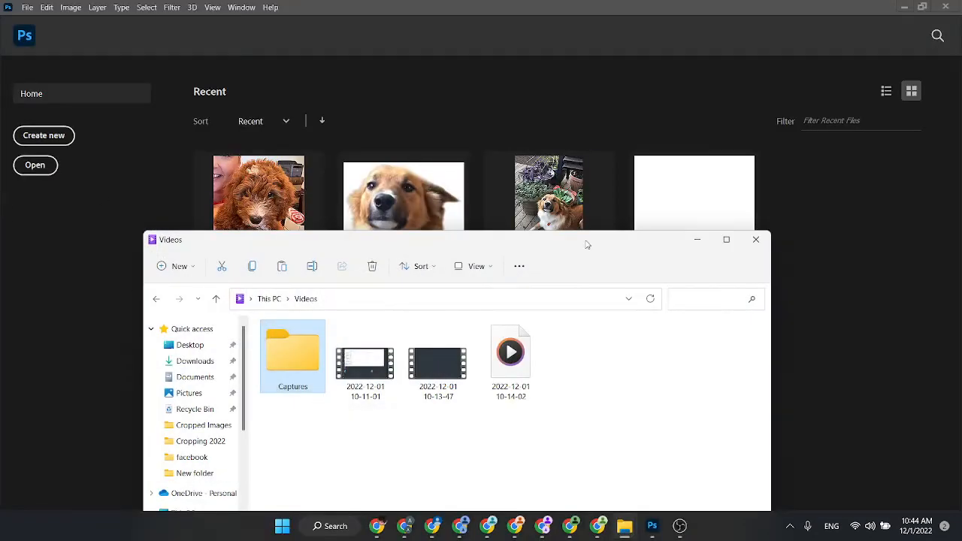
{"action": "key", "text": "super+d"}
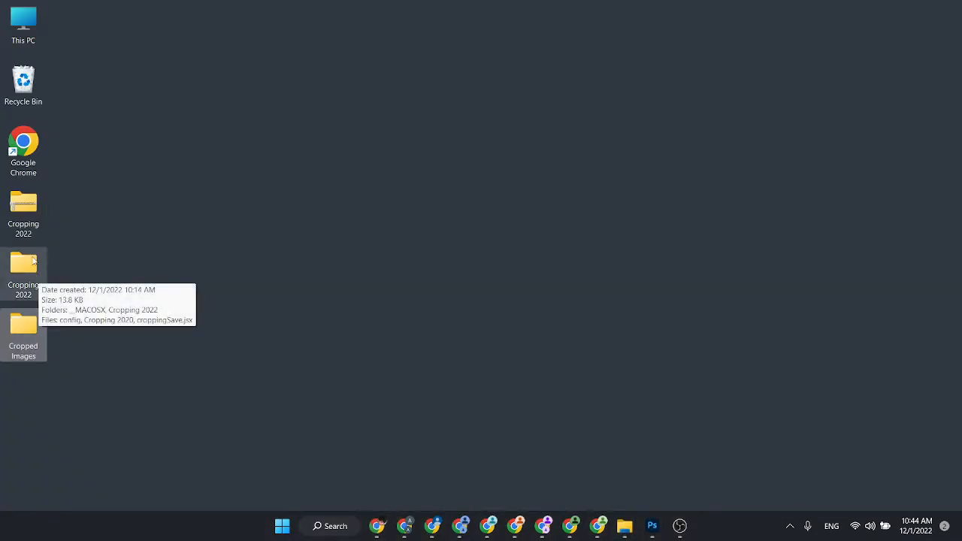
{"action": "double_click", "coordinate": [23, 336]}
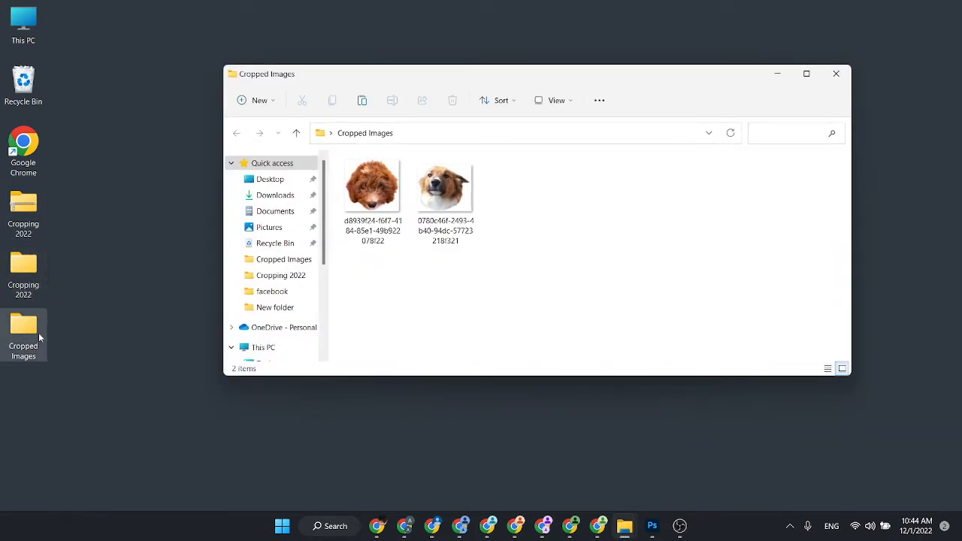
- Switch to Chrome and upload the cropped puppy image from the Cropped Images folder as the finished crop
{"action": "left_click", "coordinate": [377, 526]}
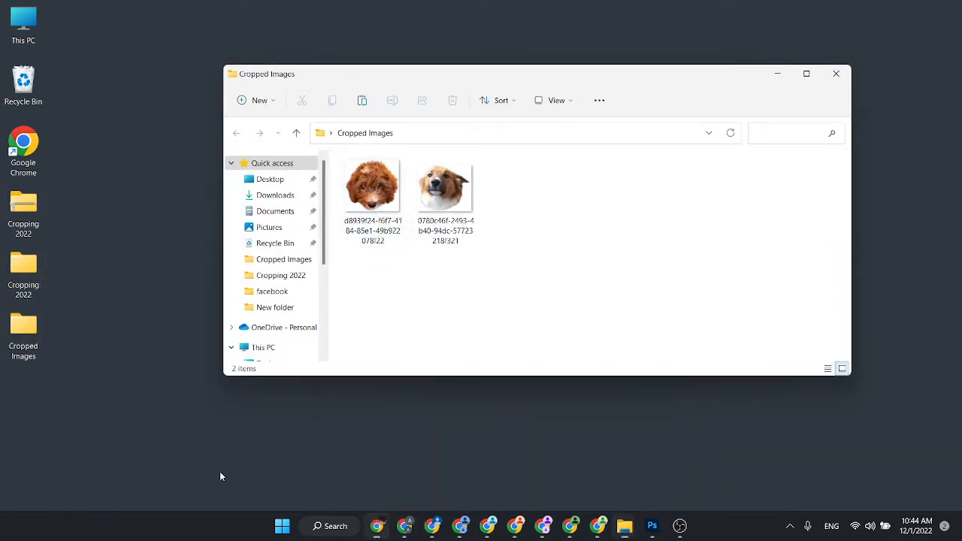
{"action": "left_click", "coordinate": [101, 392]}
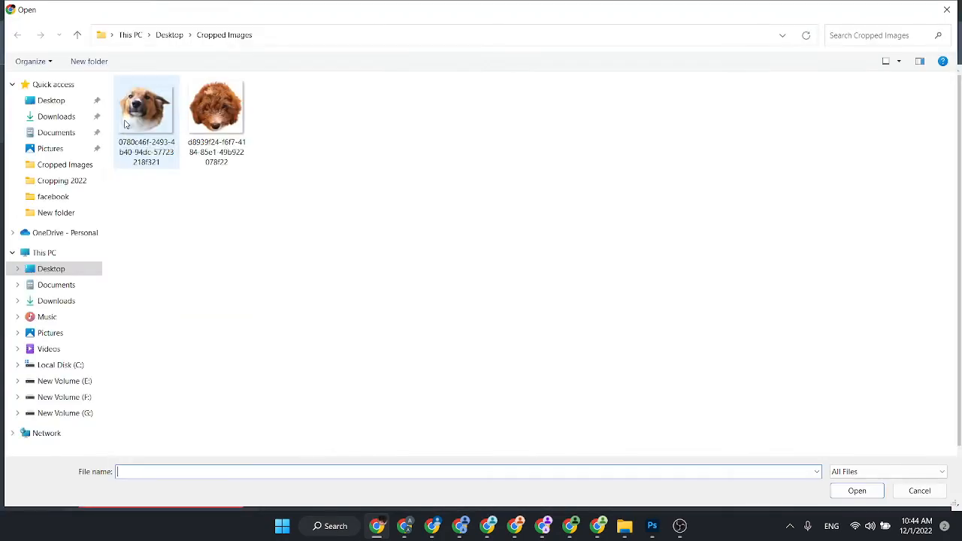
{"action": "double_click", "coordinate": [218, 116]}
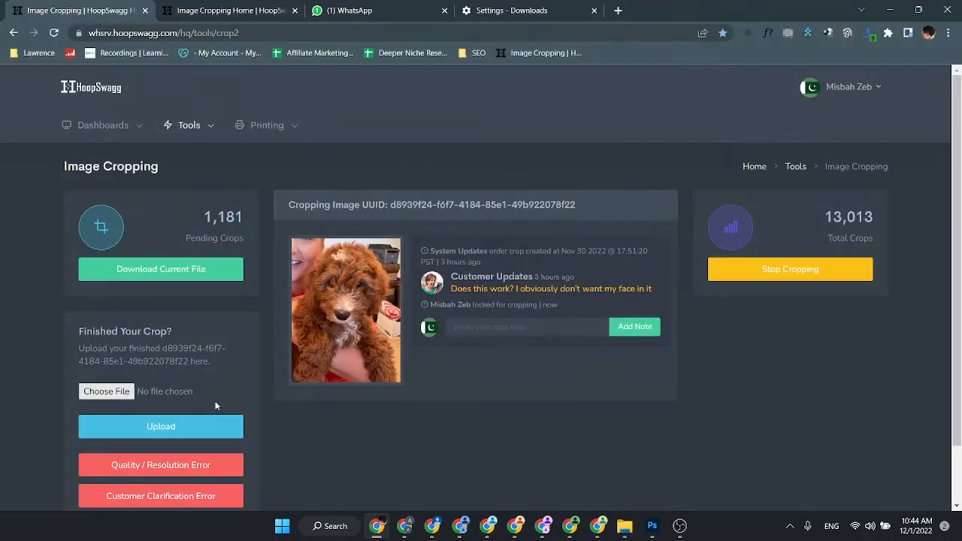
{"action": "left_click", "coordinate": [195, 425]}
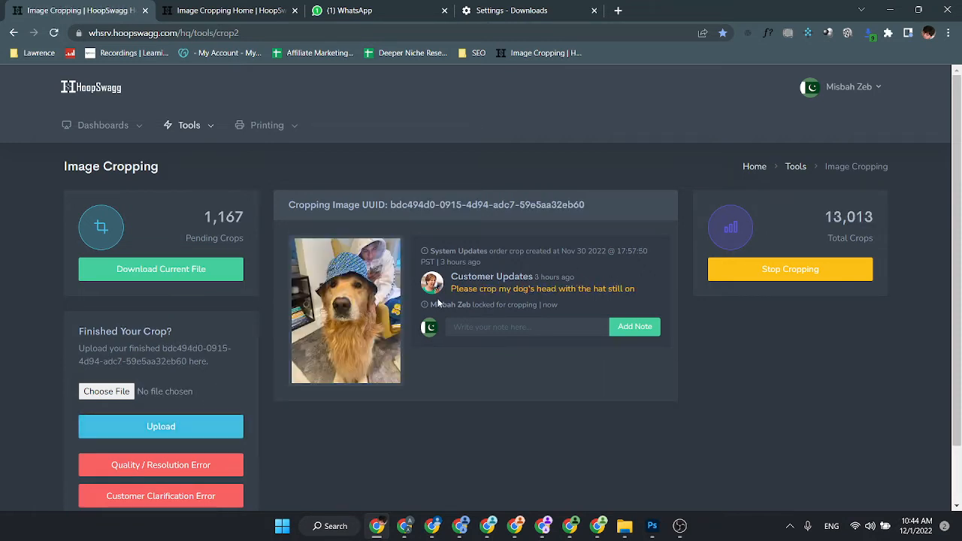
- Read the customer note on the next cropping order and download its photo of the dog in a hat
{"action": "left_click_drag", "start_coordinate": [452, 289], "coordinate": [631, 294]}
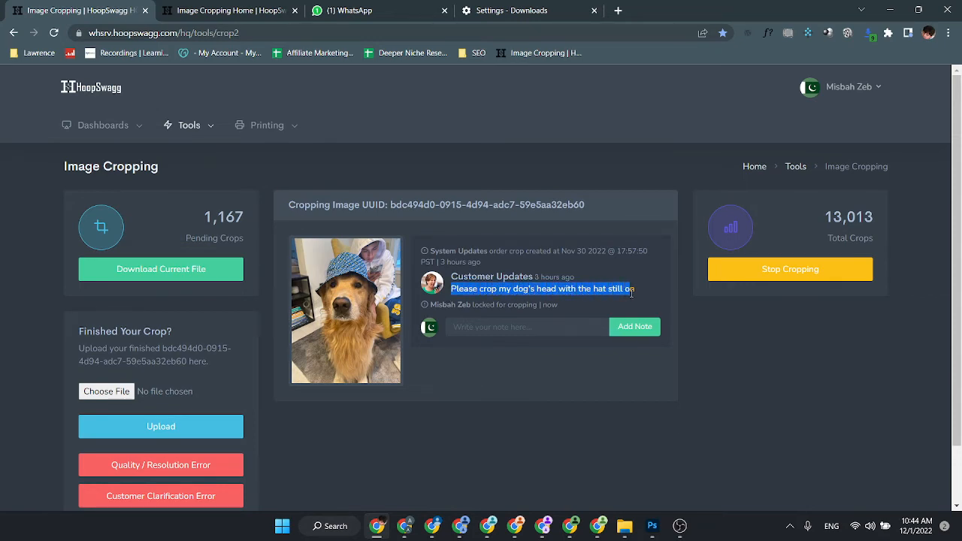
{"action": "left_click", "coordinate": [636, 298]}
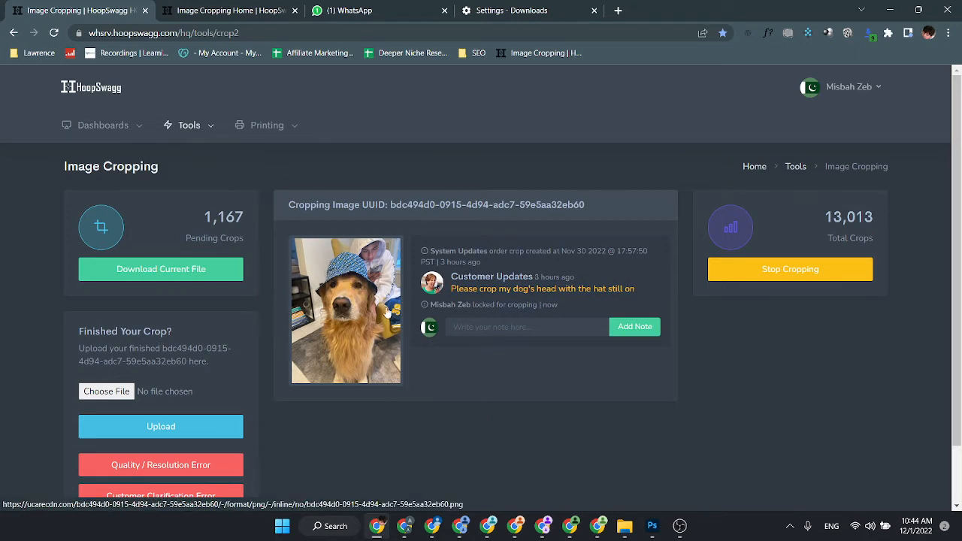
{"action": "left_click", "coordinate": [329, 313]}
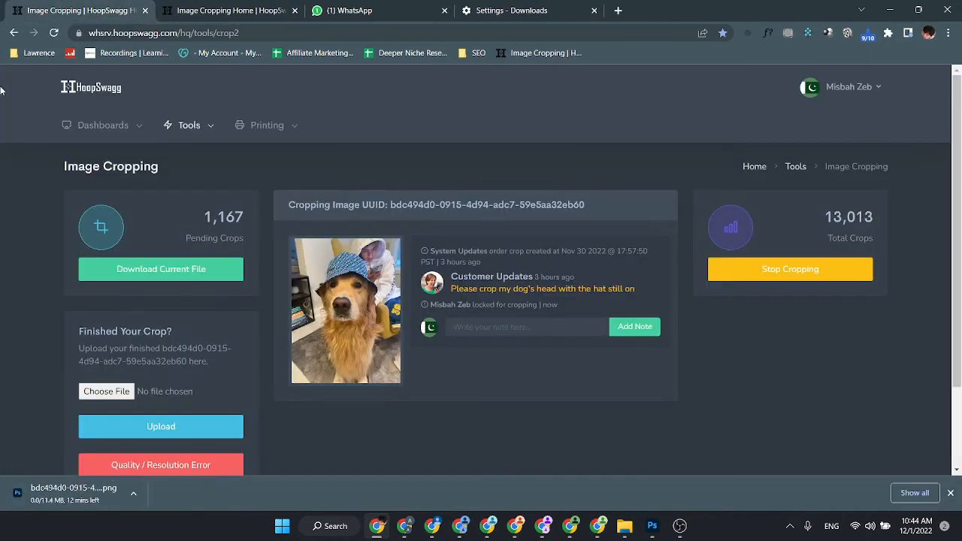
- Examine the Quality / Resolution Error and Customer Clarification Error options on the new cropping order
{"action": "scroll", "coordinate": [129, 346], "scroll_direction": "down", "scroll_amount": 2}
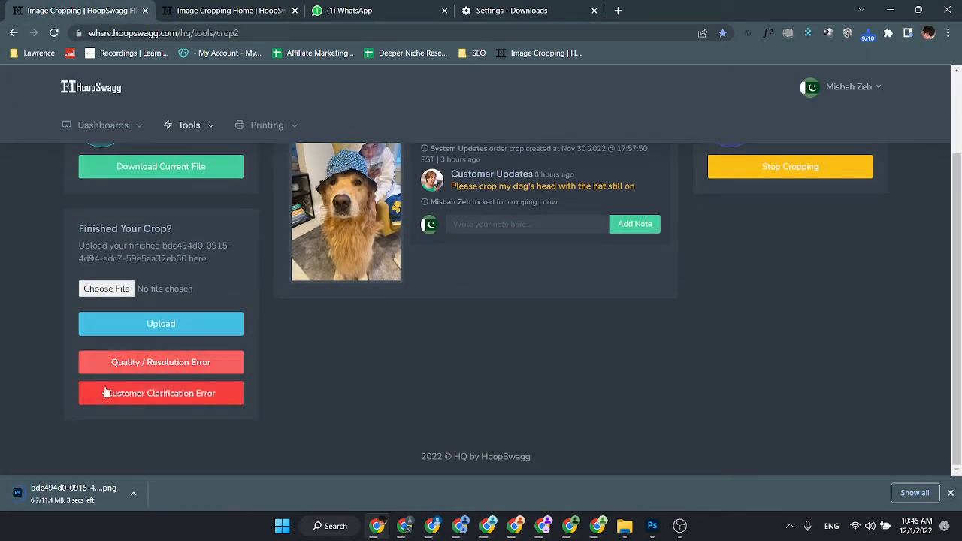
{"action": "scroll", "coordinate": [271, 376], "scroll_direction": "up", "scroll_amount": 1}
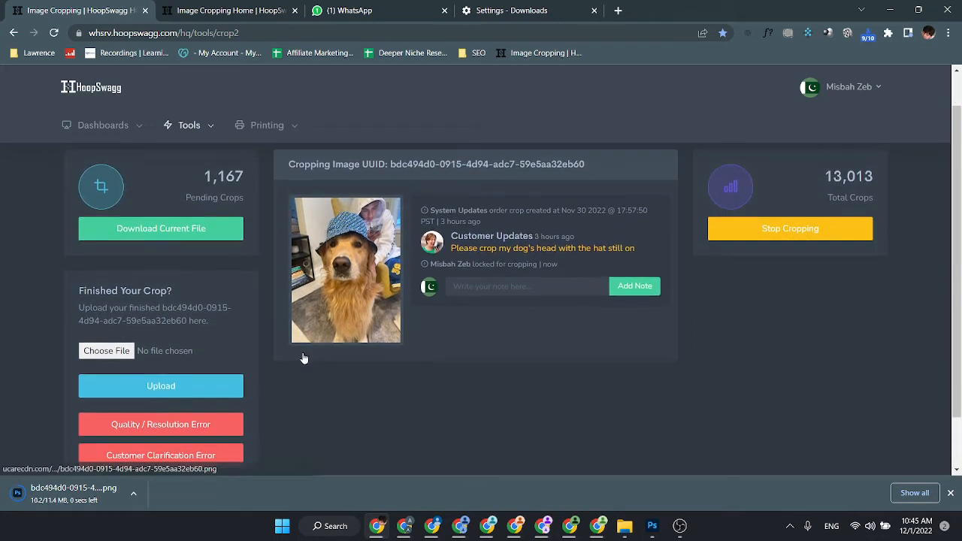
{"action": "scroll", "coordinate": [304, 358], "scroll_direction": "down", "scroll_amount": 1}
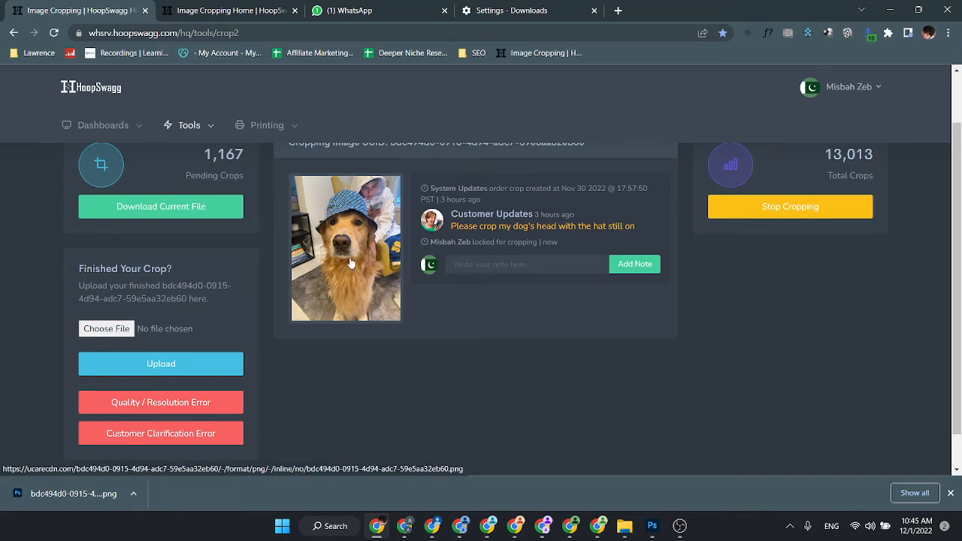
{"action": "scroll", "coordinate": [350, 263], "scroll_direction": "up", "scroll_amount": 1}
{"action": "scroll", "coordinate": [353, 264], "scroll_direction": "down", "scroll_amount": 1}
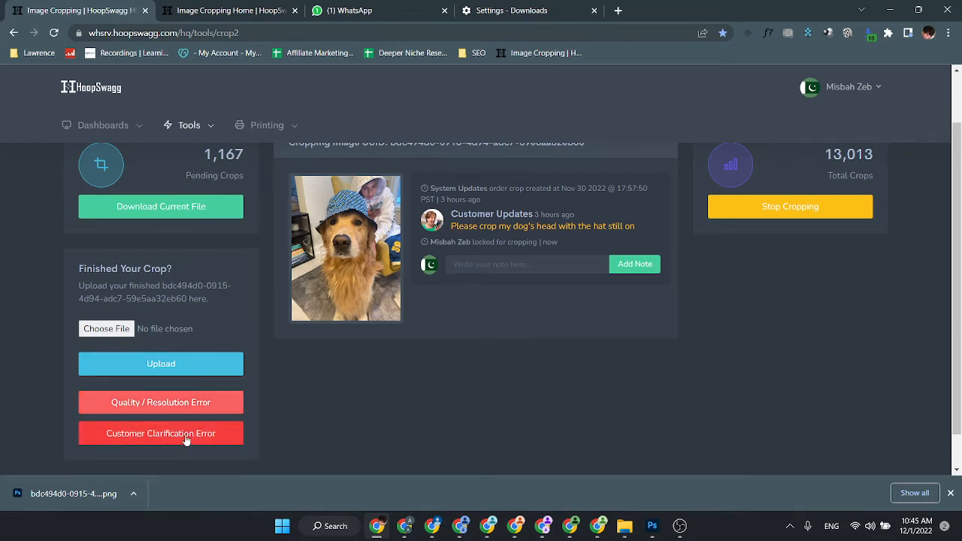
- Review the customer's crop request on the Image Cropping page and open the downloaded dog photo PNG in Photoshop
{"action": "scroll", "coordinate": [405, 364], "scroll_direction": "up", "scroll_amount": 1}
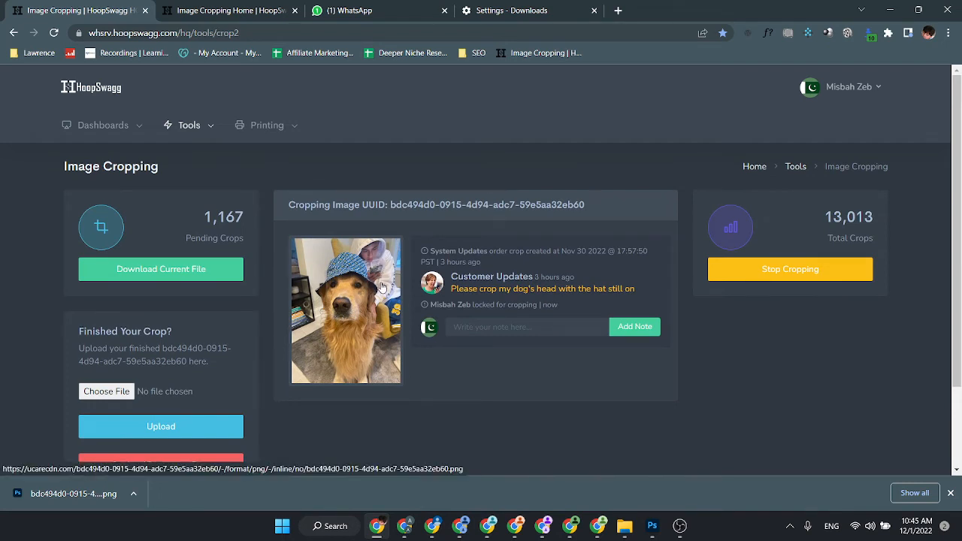
{"action": "scroll", "coordinate": [382, 287], "scroll_direction": "down", "scroll_amount": 1}
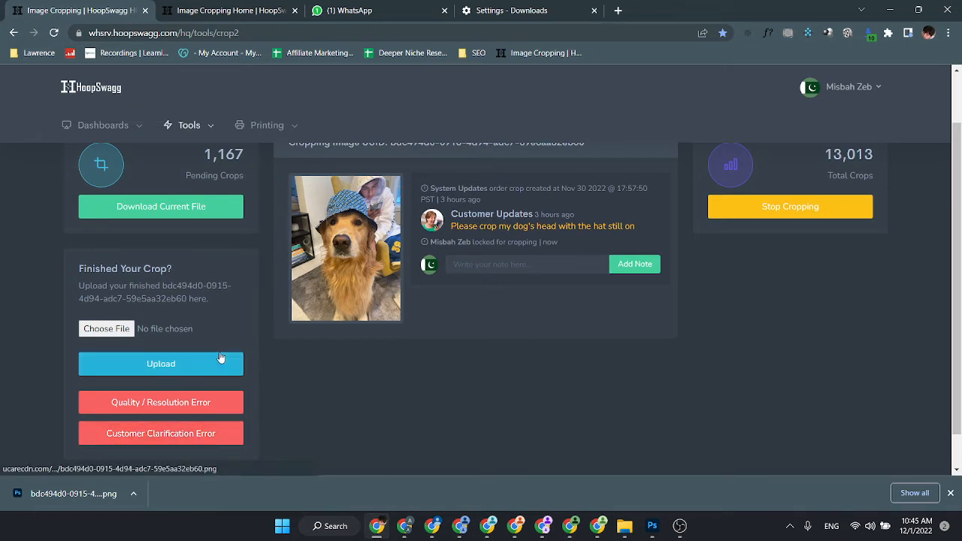
{"action": "left_click", "coordinate": [41, 500]}
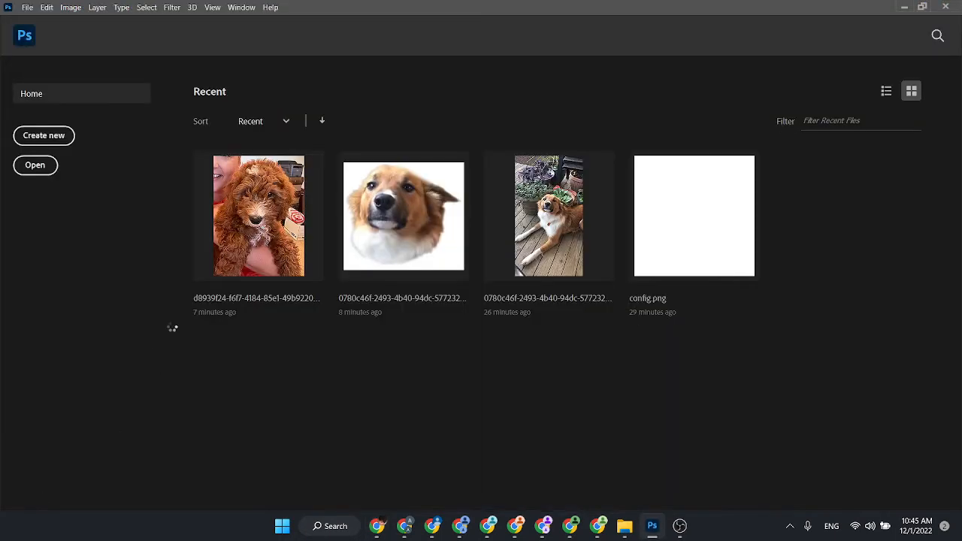
- Select the dog's head and hat using the Object Selection tool with a rectangle drawn around them
{"action": "scroll", "coordinate": [363, 211], "scroll_direction": "up", "scroll_amount": 5}
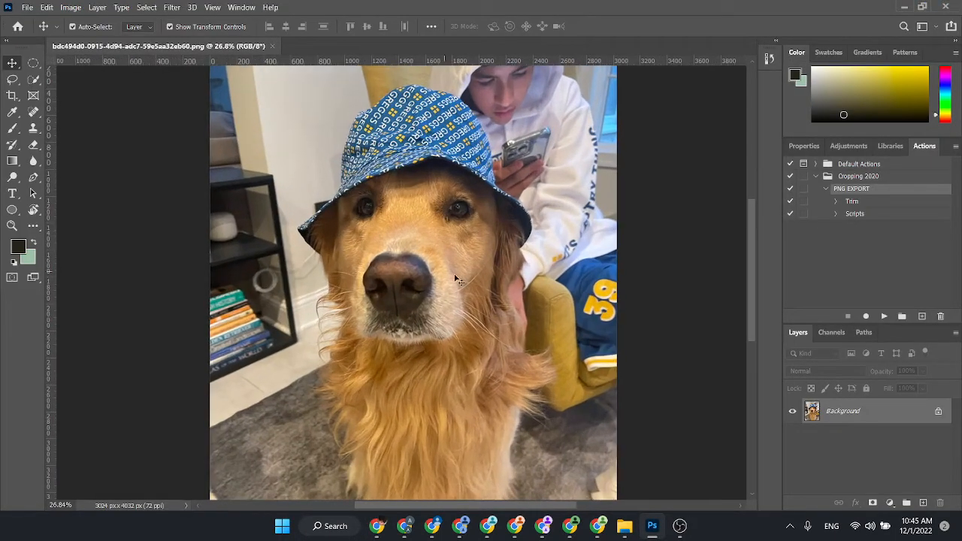
{"action": "left_click_drag", "start_coordinate": [441, 273], "coordinate": [417, 293]}
{"action": "right_click", "coordinate": [34, 78]}
{"action": "left_click", "coordinate": [90, 79]}
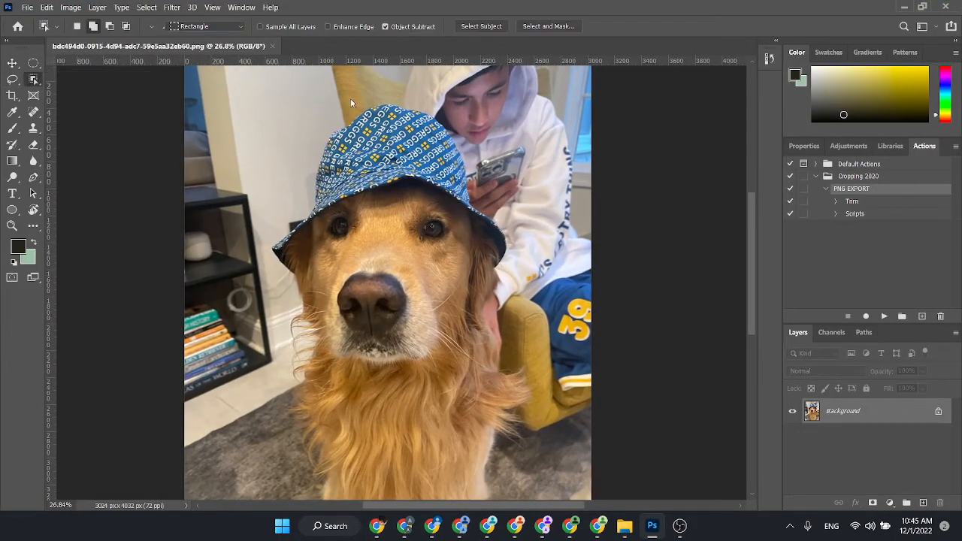
{"action": "left_click_drag", "start_coordinate": [283, 124], "coordinate": [492, 425]}
{"action": "scroll", "coordinate": [301, 248], "scroll_direction": "down", "scroll_amount": 1}
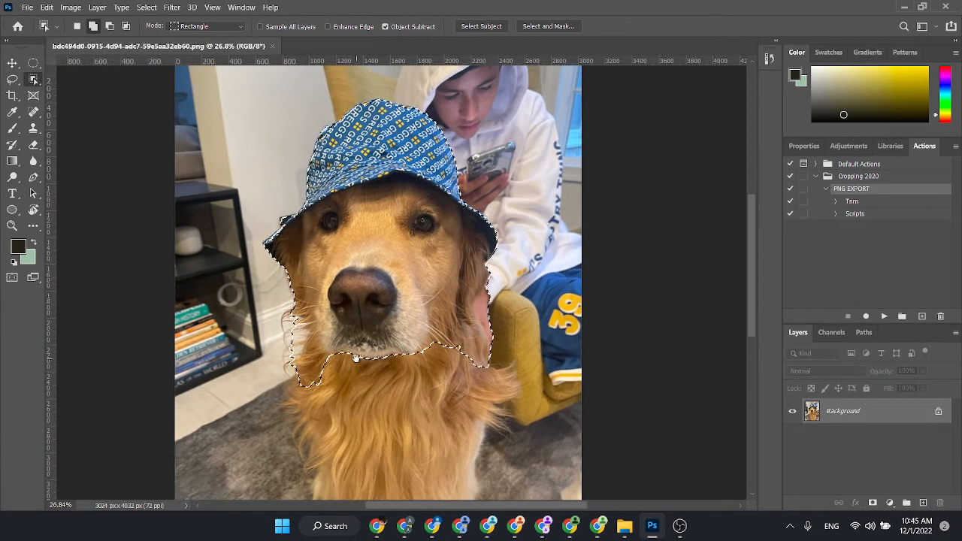
- Add a patch of fur below the dog's chin to the selection with the Quick Selection tool
{"action": "right_click", "coordinate": [33, 78]}
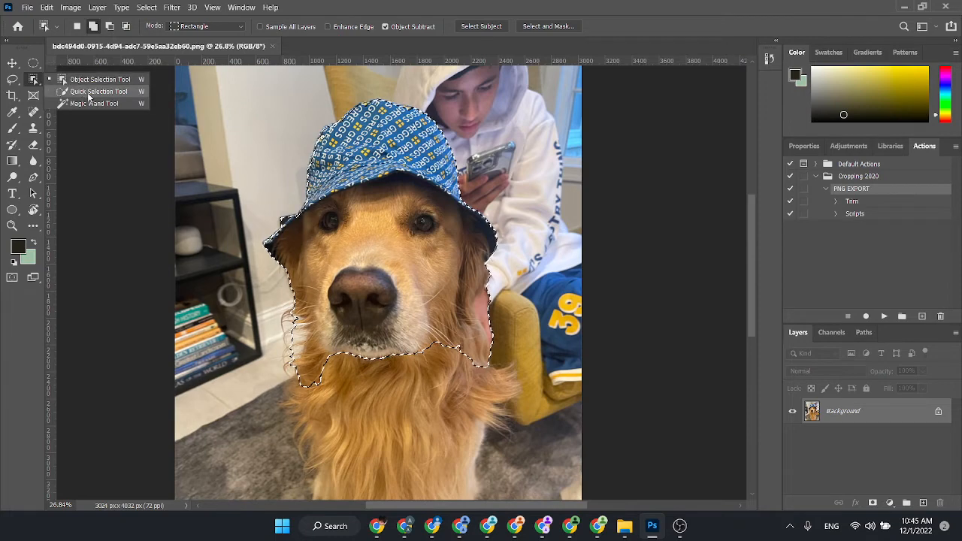
{"action": "left_click", "coordinate": [90, 91]}
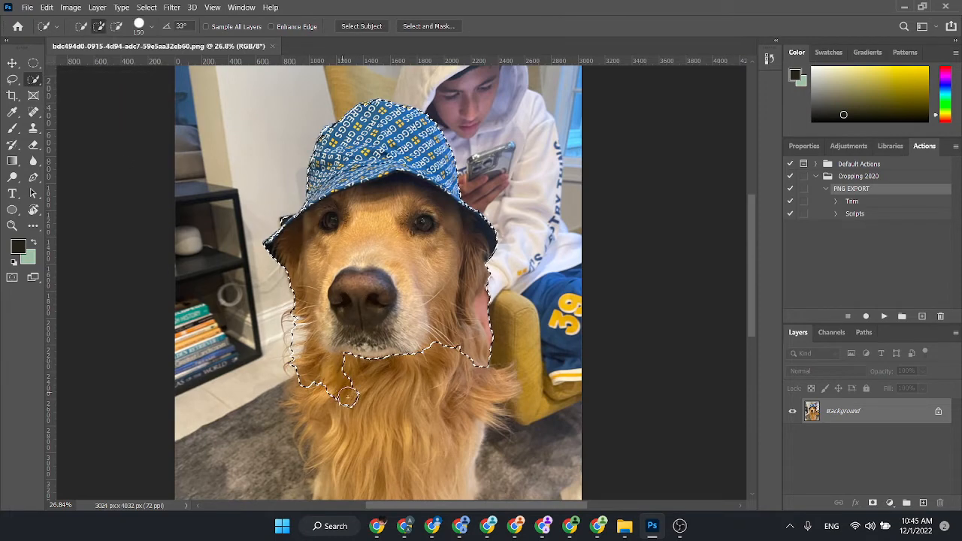
{"action": "right_click", "coordinate": [33, 78]}
{"action": "left_click", "coordinate": [75, 95]}
- Try the new, add and subtract modes of the Quick Selection tool, subtracting the dog's nose from the selection
{"action": "left_click", "coordinate": [81, 29]}
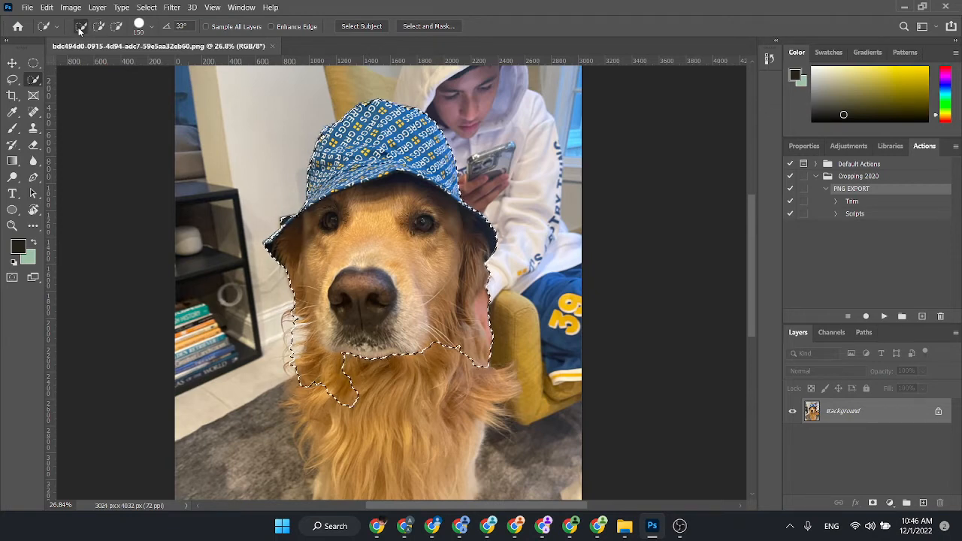
{"action": "left_click", "coordinate": [99, 27]}
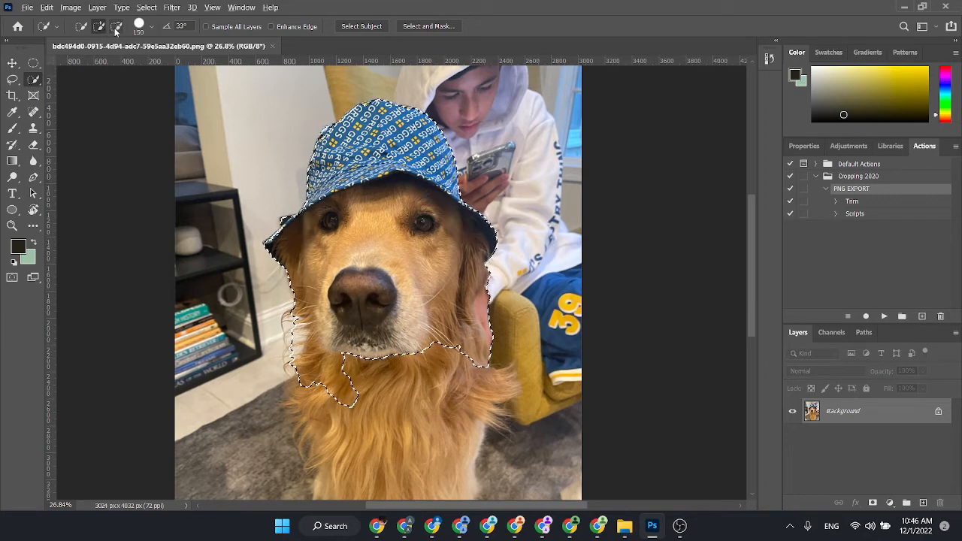
{"action": "left_click", "coordinate": [117, 28]}
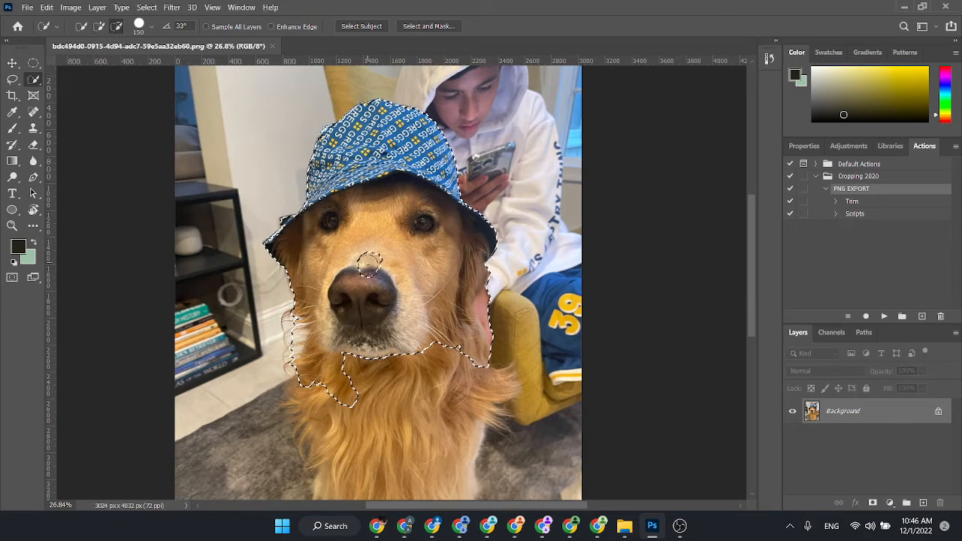
{"action": "key", "text": "shift"}
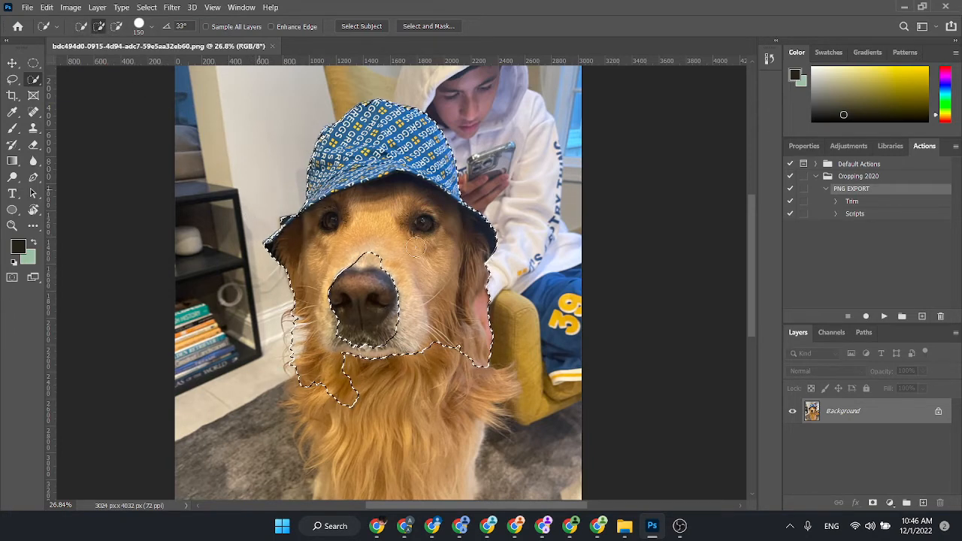
- Add the nose and neck fur to the selection and subtract the person's hand beside the dog's neck
{"action": "mouse_move", "coordinate": [372, 336]}
{"action": "left_mouse_down"}
{"action": "mouse_move", "coordinate": [353, 265]}
{"action": "mouse_move", "coordinate": [357, 337]}
{"action": "mouse_move", "coordinate": [380, 278]}
{"action": "mouse_move", "coordinate": [369, 304]}
{"action": "mouse_move", "coordinate": [394, 308]}
{"action": "mouse_move", "coordinate": [376, 349]}
{"action": "mouse_move", "coordinate": [291, 345]}
{"action": "mouse_move", "coordinate": [297, 327]}
{"action": "mouse_move", "coordinate": [290, 353]}
{"action": "mouse_move", "coordinate": [293, 339]}
{"action": "mouse_move", "coordinate": [297, 361]}
{"action": "mouse_move", "coordinate": [331, 392]}
{"action": "mouse_move", "coordinate": [369, 399]}
{"action": "mouse_move", "coordinate": [454, 366]}
{"action": "left_mouse_up"}
{"action": "mouse_move", "coordinate": [487, 301]}
{"action": "left_mouse_down"}
{"action": "mouse_move", "coordinate": [485, 346]}
{"action": "mouse_move", "coordinate": [455, 390]}
{"action": "left_mouse_up"}
{"action": "key", "text": "alt"}
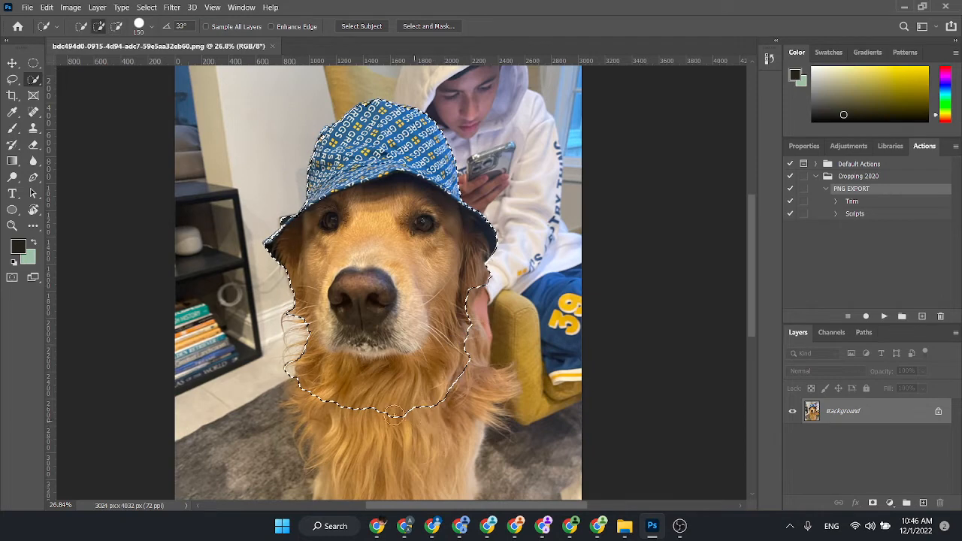
- Trim the background around the whiskers on the left cheek and round off the selection's lower edge across the neck fur
{"action": "scroll", "coordinate": [388, 339], "scroll_direction": "down", "scroll_amount": 2}
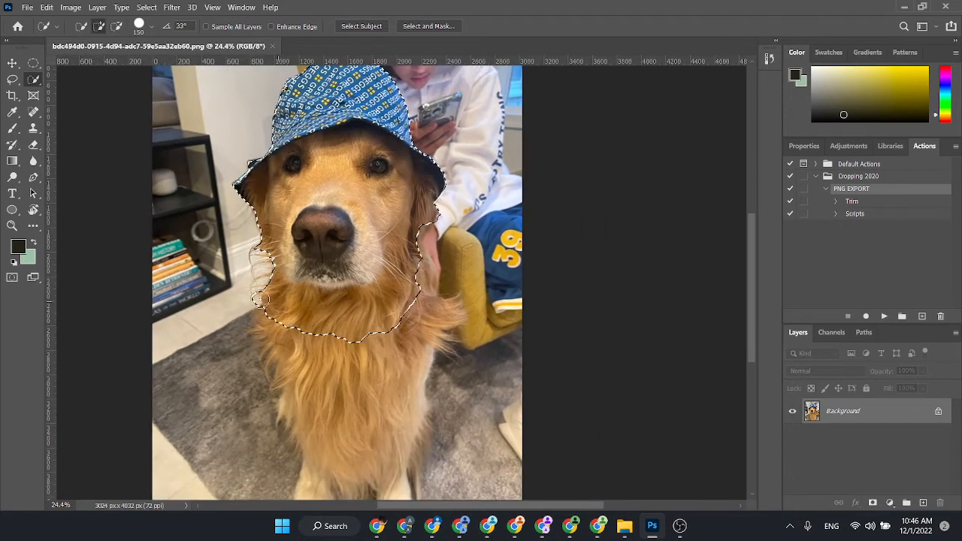
{"action": "mouse_move", "coordinate": [246, 292]}
{"action": "left_mouse_down"}
{"action": "mouse_move", "coordinate": [272, 314]}
{"action": "mouse_move", "coordinate": [265, 290]}
{"action": "mouse_move", "coordinate": [260, 299]}
{"action": "left_mouse_up"}
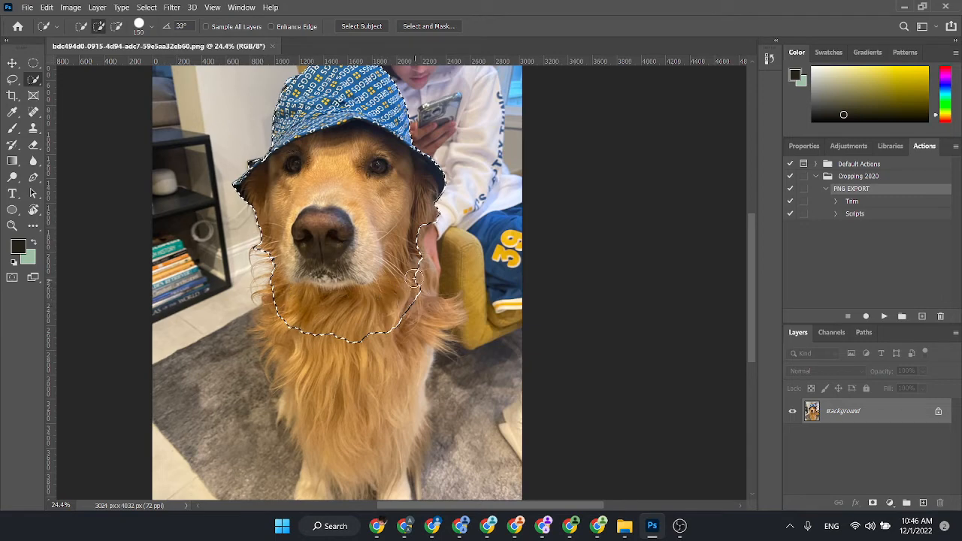
{"action": "mouse_move", "coordinate": [414, 270]}
{"action": "left_mouse_down"}
{"action": "mouse_move", "coordinate": [352, 330]}
{"action": "mouse_move", "coordinate": [328, 336]}
{"action": "mouse_move", "coordinate": [356, 353]}
{"action": "mouse_move", "coordinate": [287, 342]}
{"action": "left_mouse_up"}
{"action": "left_click_drag", "start_coordinate": [270, 261], "coordinate": [252, 294]}
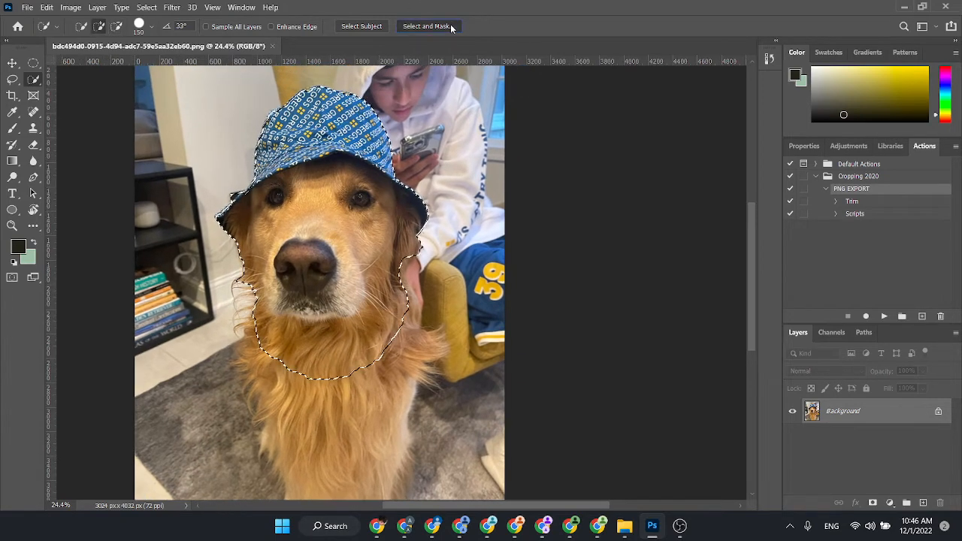
- Preview the cutout in Select and Mask, cancel it, and subtract the dark background patch above the hat's left brim
{"action": "left_click", "coordinate": [435, 26]}
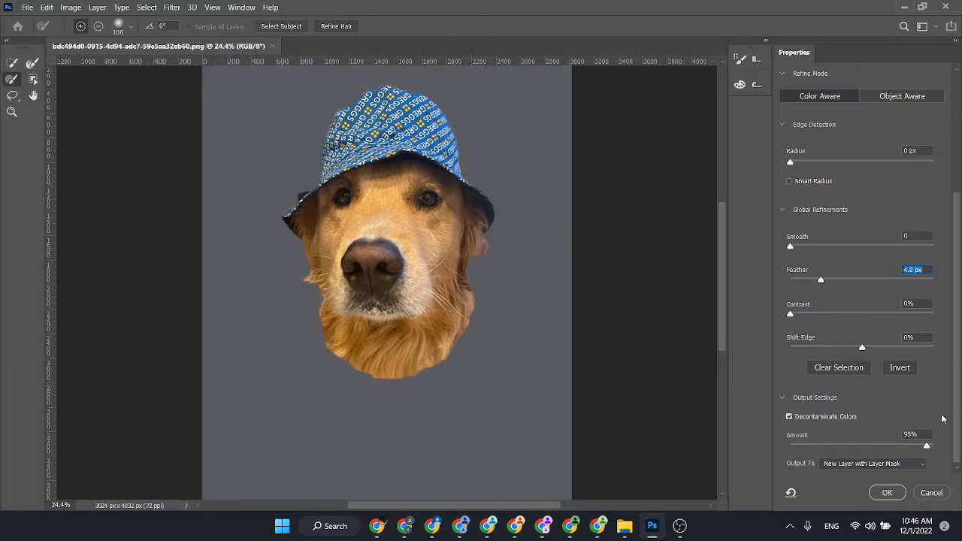
{"action": "left_click", "coordinate": [929, 494]}
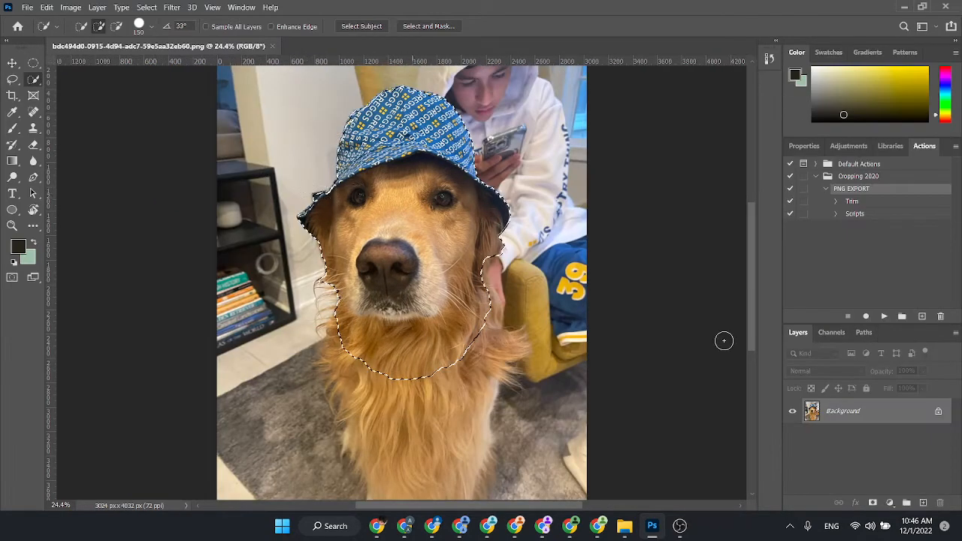
{"action": "scroll", "coordinate": [305, 204], "scroll_direction": "up", "scroll_amount": 5}
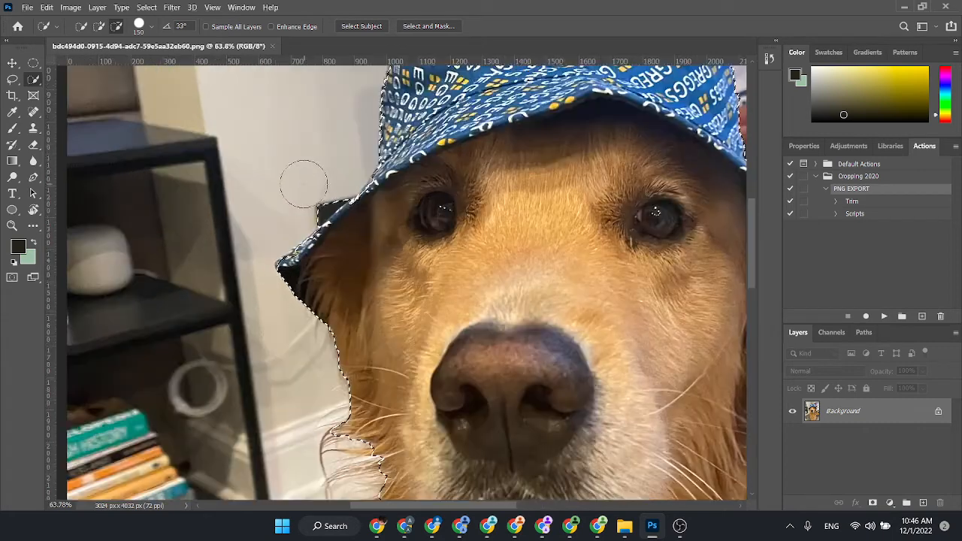
{"action": "left_click", "coordinate": [310, 191]}
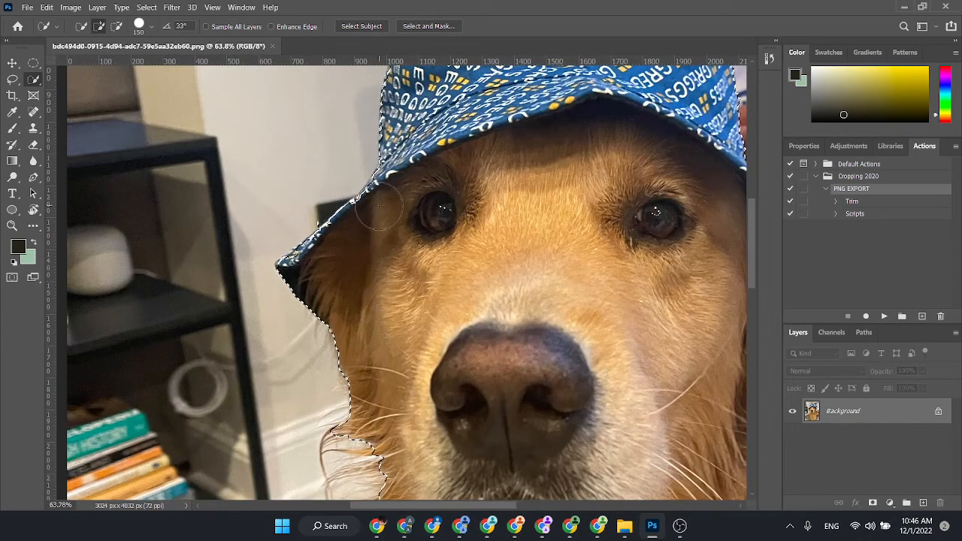
{"action": "scroll", "coordinate": [375, 215], "scroll_direction": "down", "scroll_amount": 3}
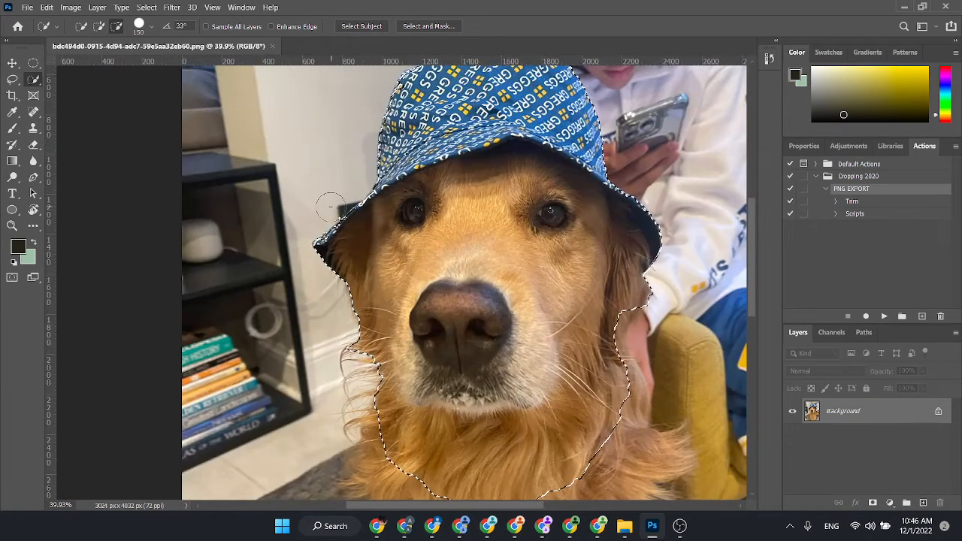
{"action": "scroll", "coordinate": [328, 206], "scroll_direction": "down", "scroll_amount": 1}
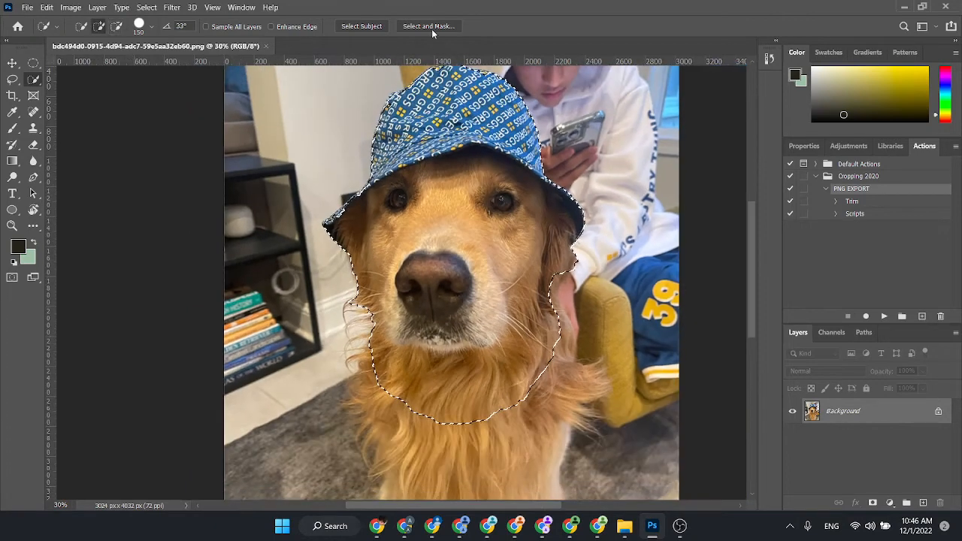
- Open the selection in Select and Mask and set the feather to 0 px
{"action": "left_click", "coordinate": [430, 27]}
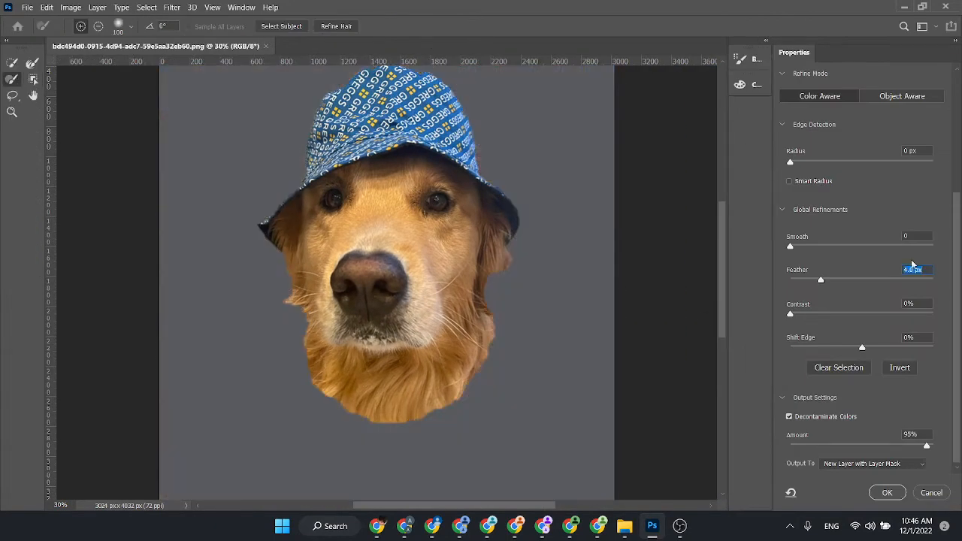
{"action": "left_click_drag", "start_coordinate": [420, 201], "coordinate": [374, 217]}
{"action": "left_click_drag", "start_coordinate": [374, 218], "coordinate": [358, 230]}
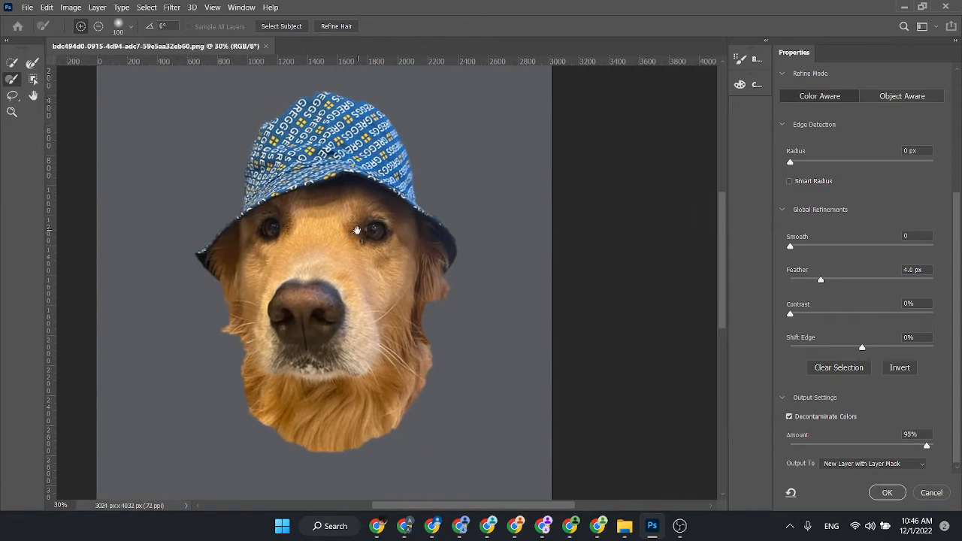
{"action": "left_click_drag", "start_coordinate": [803, 283], "coordinate": [785, 281]}
- Try edge detection radii of 58 px and 37 px on the cutout and reset the radius to 0 px
{"action": "left_click_drag", "start_coordinate": [818, 162], "coordinate": [889, 165]}
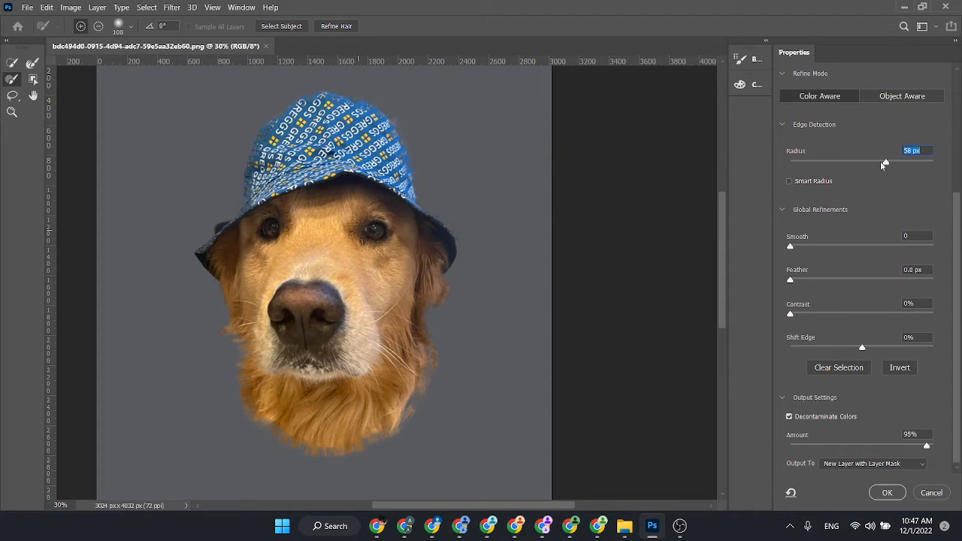
{"action": "left_click_drag", "start_coordinate": [878, 161], "coordinate": [869, 161]}
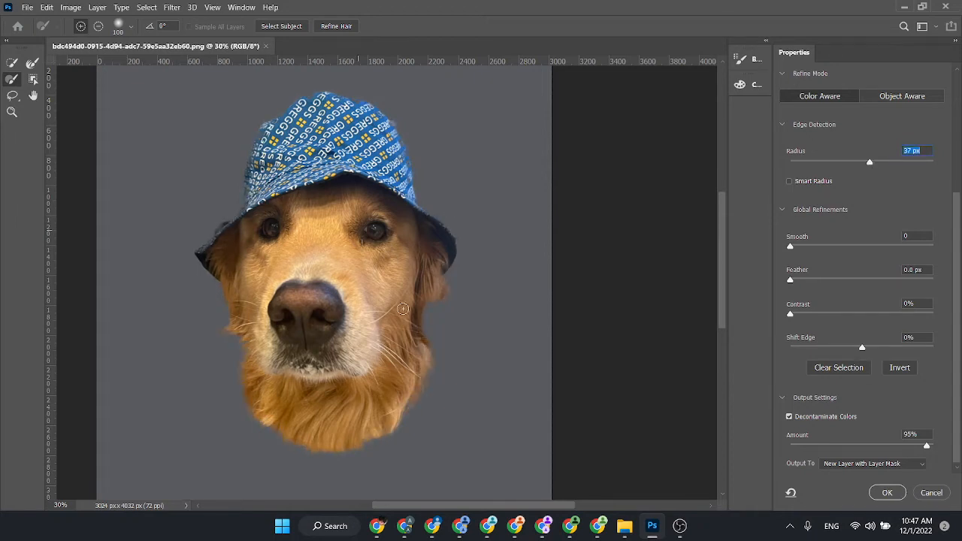
{"action": "key", "text": "bracketleft"}
- Brush away the background remnants along the edge of the hat's crown and brim
{"action": "left_click_drag", "start_coordinate": [392, 114], "coordinate": [420, 185]}
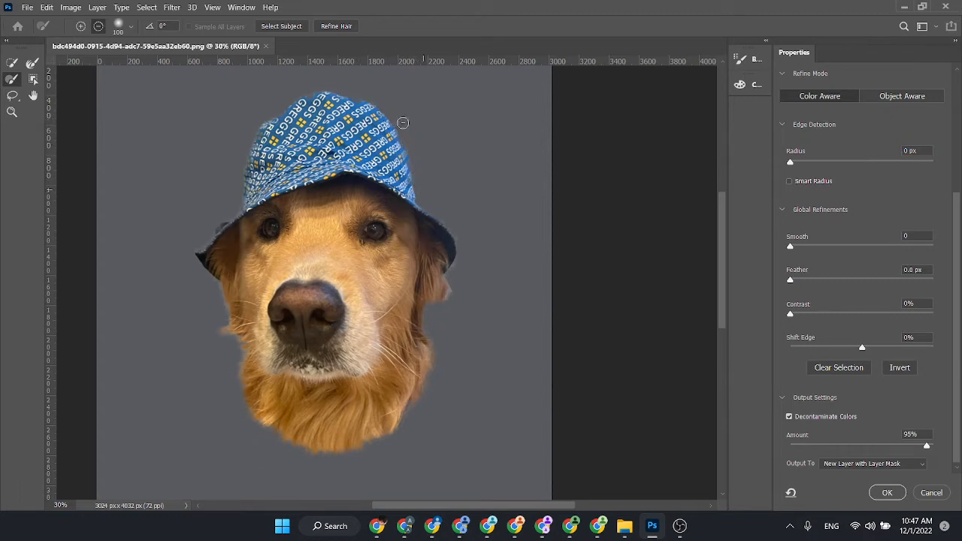
{"action": "mouse_move", "coordinate": [388, 103]}
{"action": "left_mouse_down"}
{"action": "mouse_move", "coordinate": [307, 91]}
{"action": "mouse_move", "coordinate": [258, 122]}
{"action": "mouse_move", "coordinate": [232, 220]}
{"action": "left_mouse_up"}
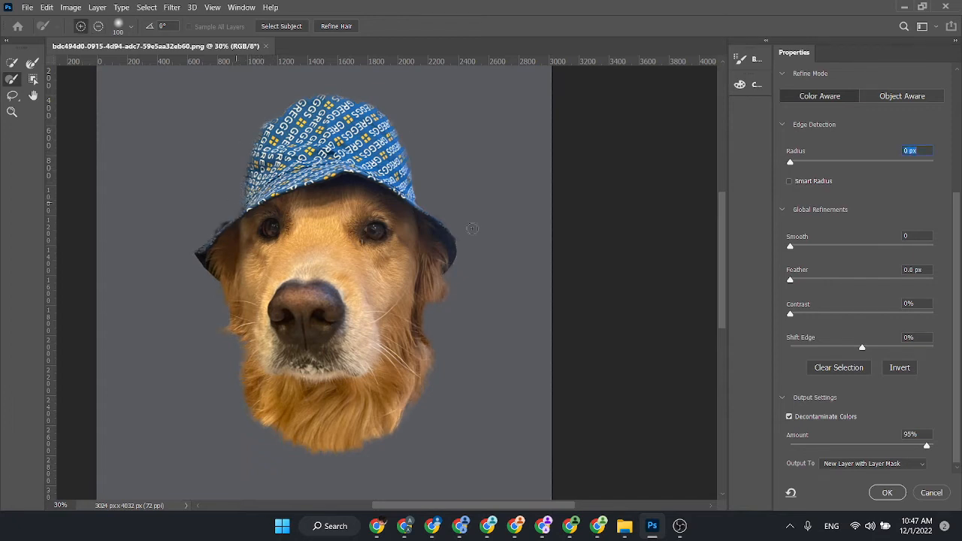
{"action": "mouse_move", "coordinate": [388, 106]}
{"action": "left_mouse_down"}
{"action": "mouse_move", "coordinate": [422, 197]}
{"action": "mouse_move", "coordinate": [459, 237]}
{"action": "mouse_move", "coordinate": [443, 293]}
{"action": "left_mouse_up"}
- Compare the cutout with the original photo and paint the missing fur below the right ear back in
{"action": "key", "text": "p"}
{"action": "key", "text": "p"}
{"action": "key", "text": "p"}
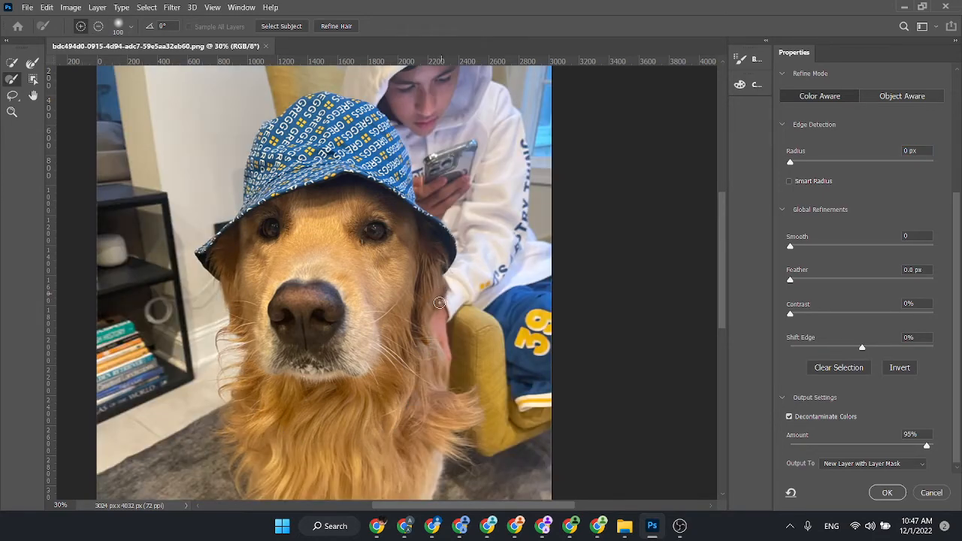
{"action": "key", "text": "p"}
{"action": "key", "text": "p"}
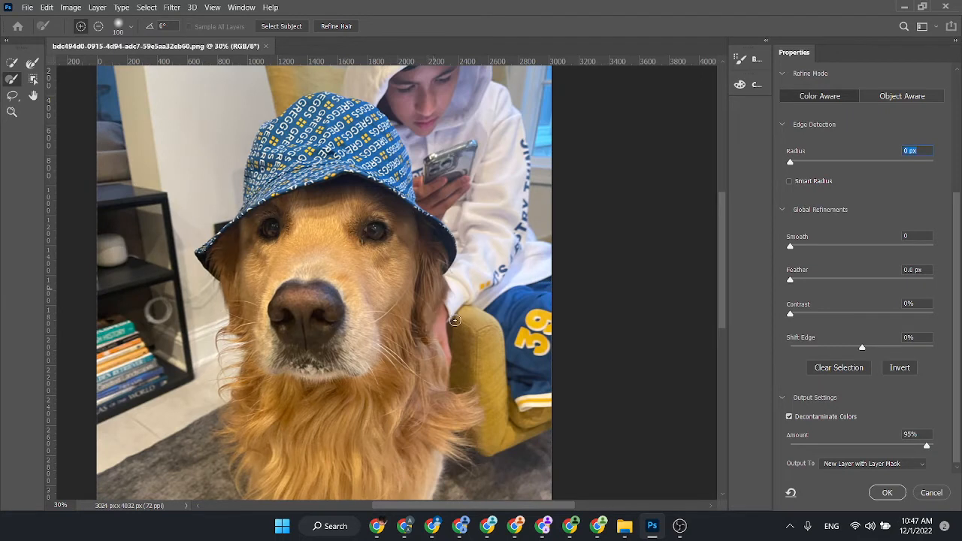
{"action": "key", "text": "p"}
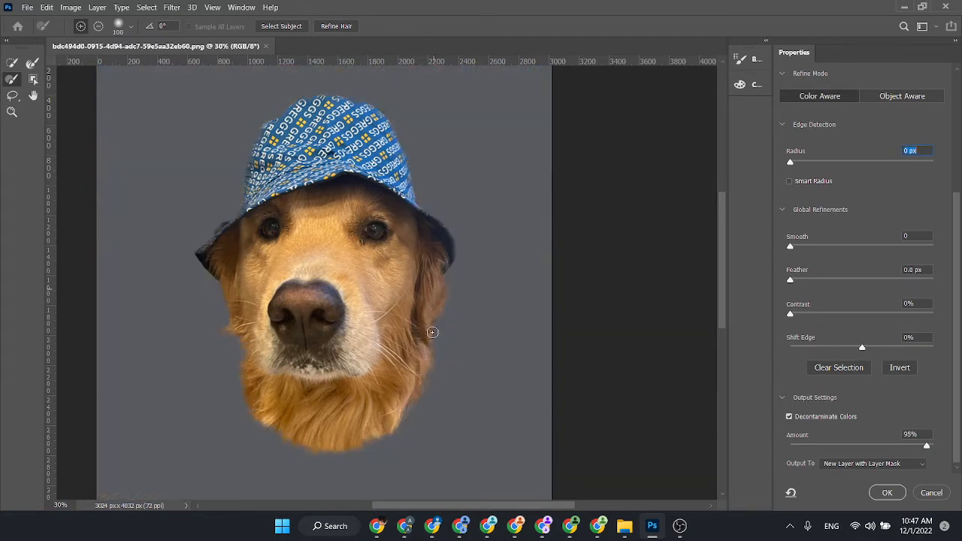
- Set the Decontaminate Colors amount to 56% and brush away the leftover background beside the right ear
{"action": "left_click", "coordinate": [817, 418]}
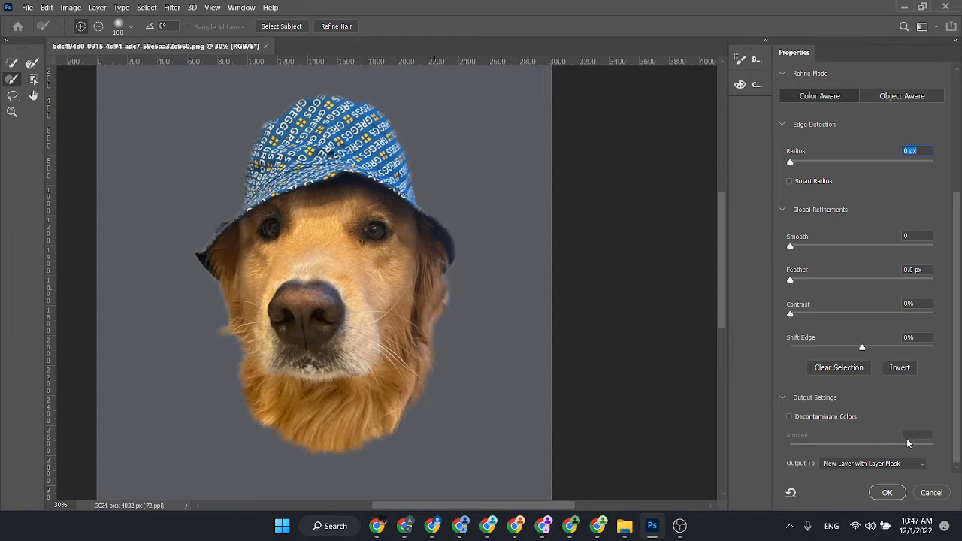
{"action": "left_click", "coordinate": [819, 417]}
{"action": "left_click_drag", "start_coordinate": [882, 448], "coordinate": [871, 448]}
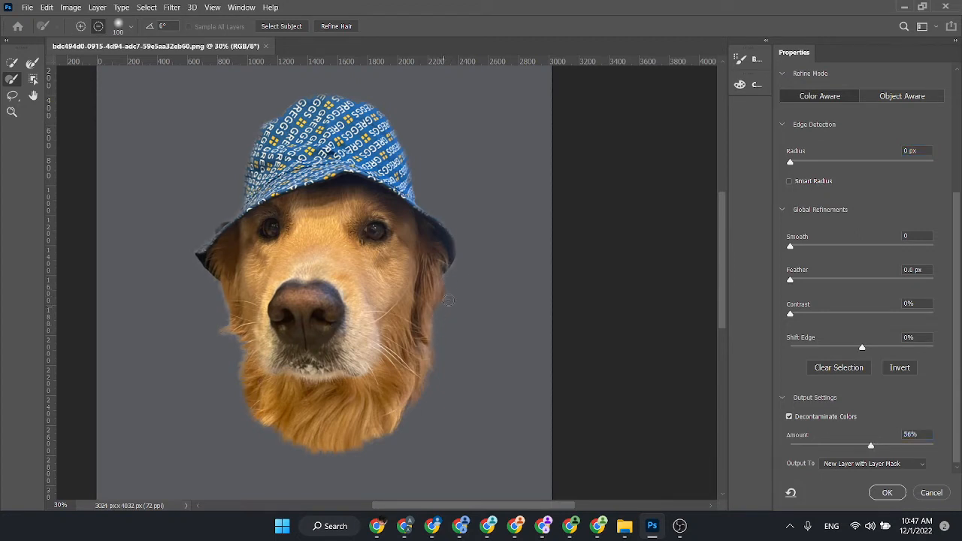
{"action": "left_click_drag", "start_coordinate": [449, 276], "coordinate": [449, 278]}
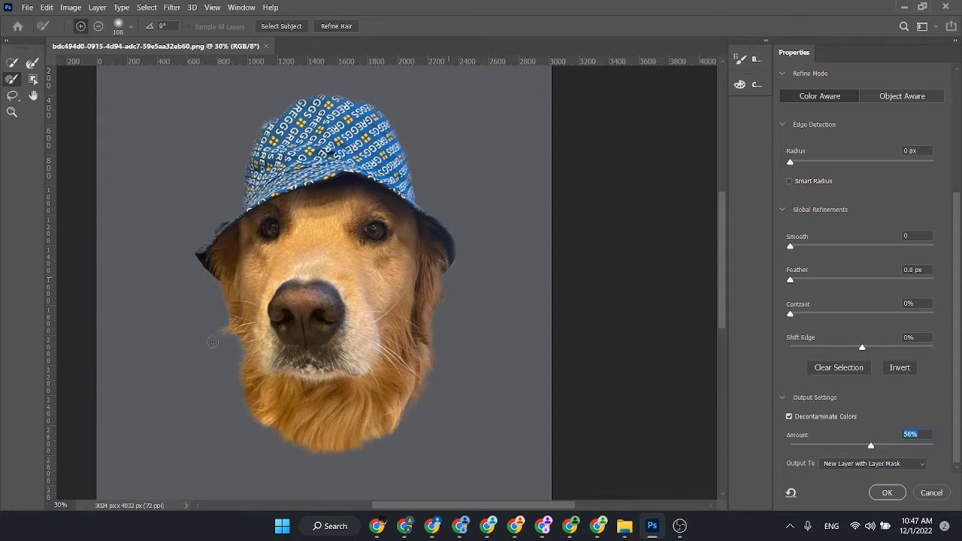
- Compare the cutout with the original photo and brush over the wispy fur on the left cheek with the Refine Edge Brush
{"action": "key", "text": "p"}
{"action": "key", "text": "p"}
{"action": "left_click", "coordinate": [32, 62]}
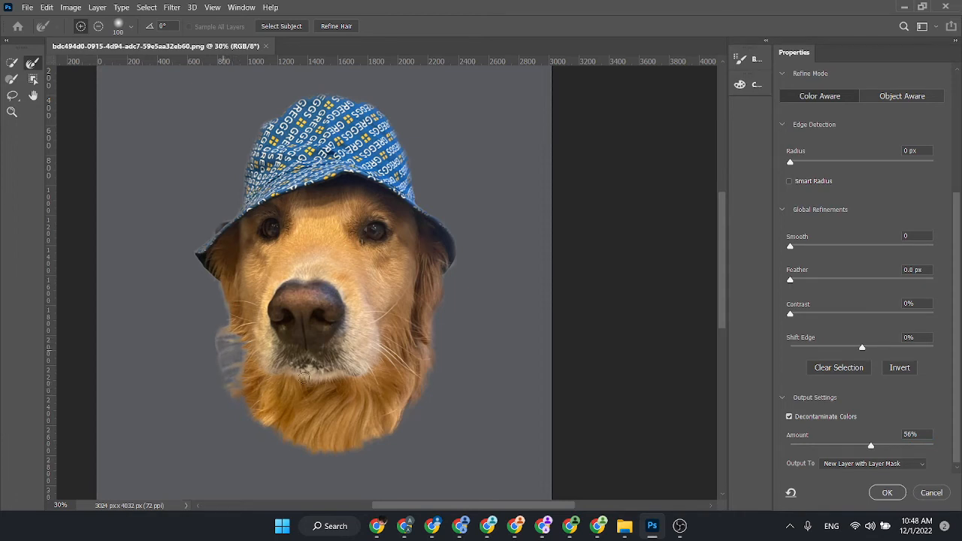
- Compare the cutout with the original photo and brush away the leftover background around the left cheek fur and the hat's left brim
{"action": "key", "text": "p"}
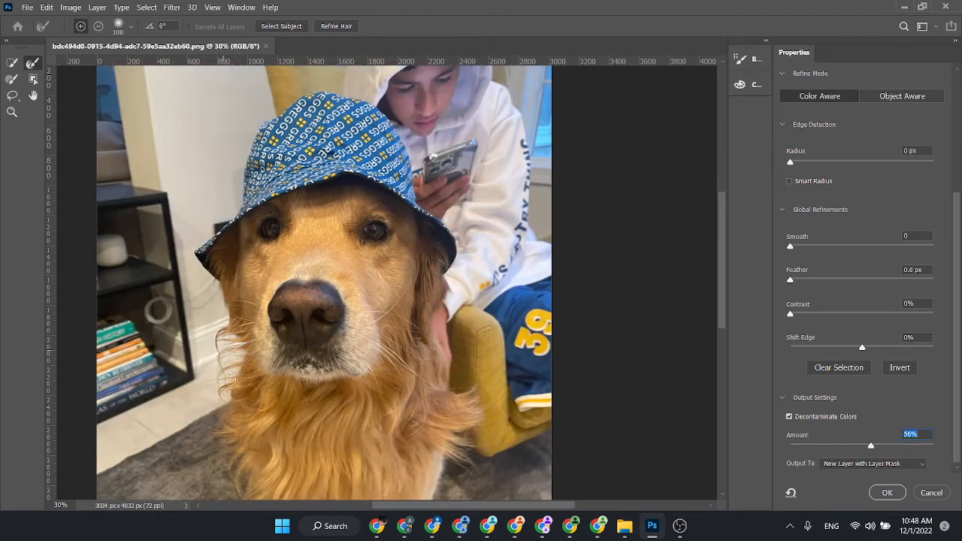
{"action": "key", "text": "p"}
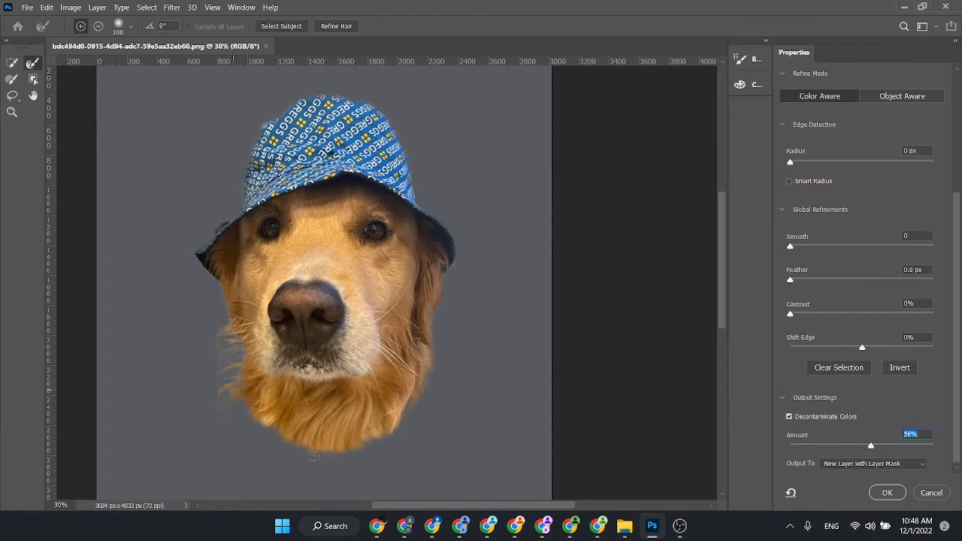
{"action": "key", "text": "p"}
{"action": "key", "text": "p"}
{"action": "left_click", "coordinate": [12, 78]}
{"action": "key", "text": "alt"}
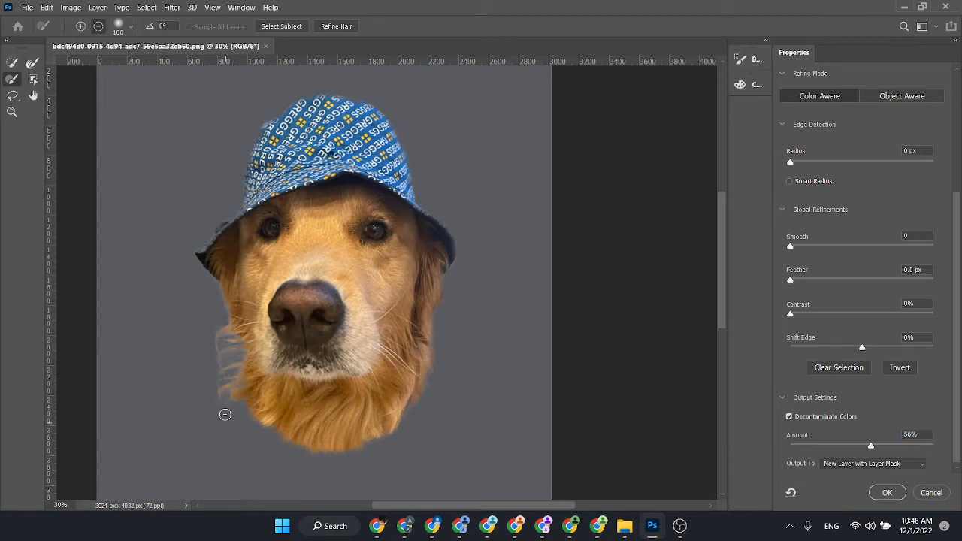
{"action": "left_click_drag", "start_coordinate": [230, 356], "coordinate": [219, 326]}
{"action": "left_click_drag", "start_coordinate": [234, 354], "coordinate": [208, 332]}
{"action": "left_click_drag", "start_coordinate": [224, 220], "coordinate": [206, 233]}
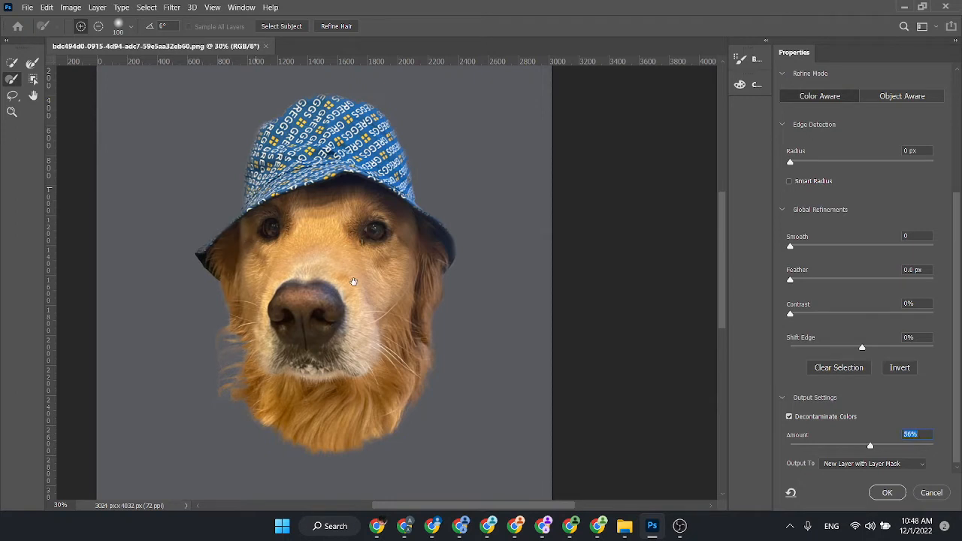
- Round off the lower and right edges of the neck fur with a 175 px brush and output the cutout to a new layer with layer mask
{"action": "scroll", "coordinate": [345, 270], "scroll_direction": "down", "scroll_amount": 1}
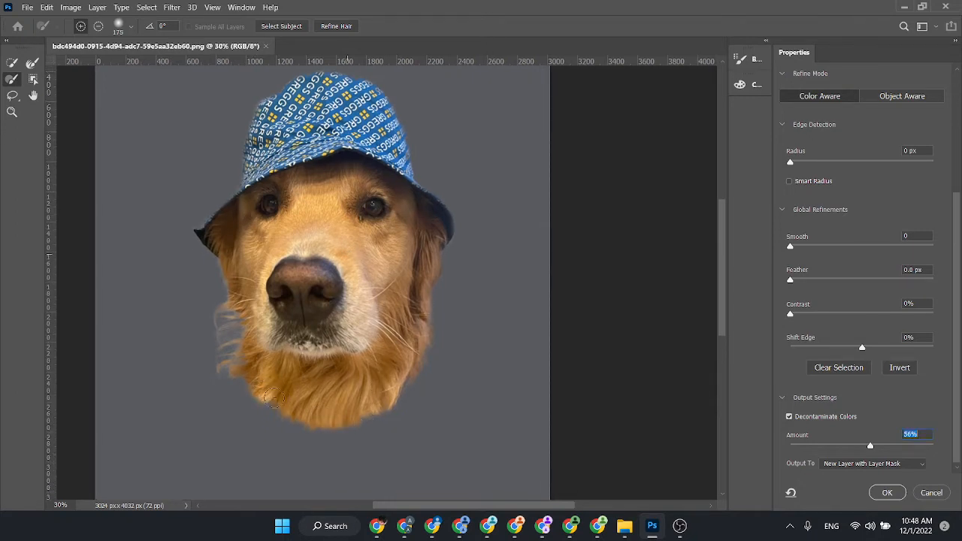
{"action": "mouse_move", "coordinate": [303, 407]}
{"action": "left_mouse_down"}
{"action": "mouse_move", "coordinate": [322, 419]}
{"action": "mouse_move", "coordinate": [349, 406]}
{"action": "mouse_move", "coordinate": [343, 416]}
{"action": "mouse_move", "coordinate": [386, 413]}
{"action": "mouse_move", "coordinate": [388, 379]}
{"action": "mouse_move", "coordinate": [358, 456]}
{"action": "mouse_move", "coordinate": [347, 443]}
{"action": "left_mouse_up"}
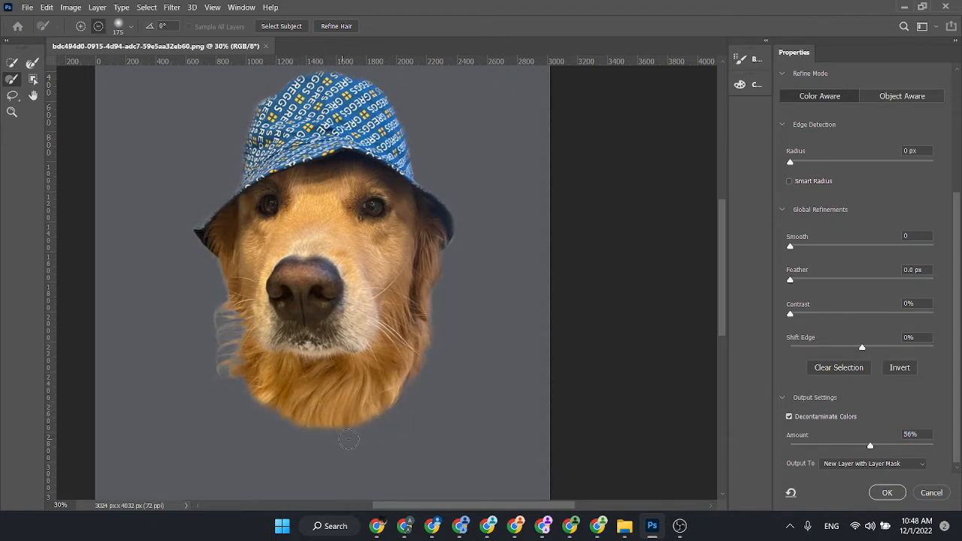
{"action": "mouse_move", "coordinate": [287, 451]}
{"action": "left_mouse_down"}
{"action": "mouse_move", "coordinate": [266, 424]}
{"action": "mouse_move", "coordinate": [311, 461]}
{"action": "left_mouse_up"}
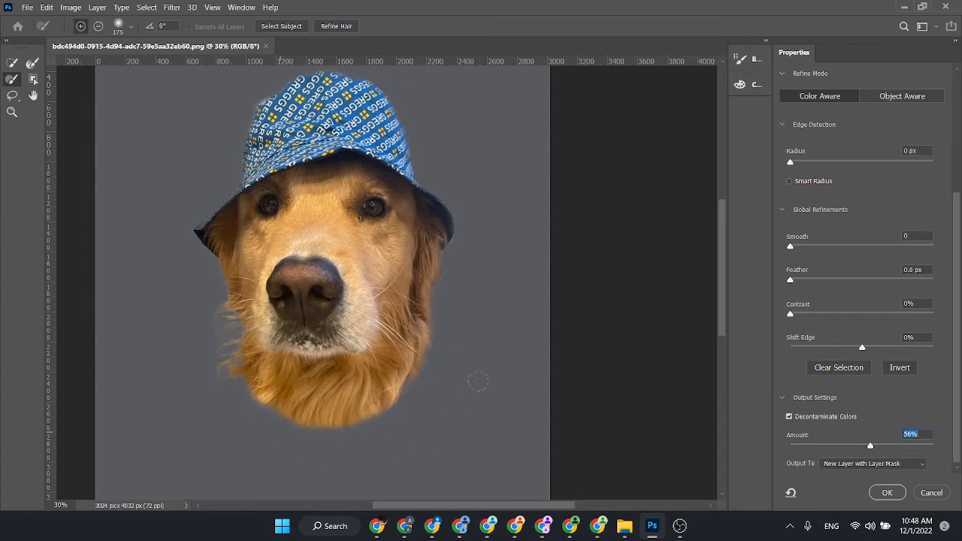
{"action": "mouse_move", "coordinate": [444, 339]}
{"action": "left_mouse_down"}
{"action": "mouse_move", "coordinate": [430, 387]}
{"action": "mouse_move", "coordinate": [437, 362]}
{"action": "mouse_move", "coordinate": [380, 463]}
{"action": "left_mouse_up"}
{"action": "scroll", "coordinate": [284, 217], "scroll_direction": "up", "scroll_amount": 1}
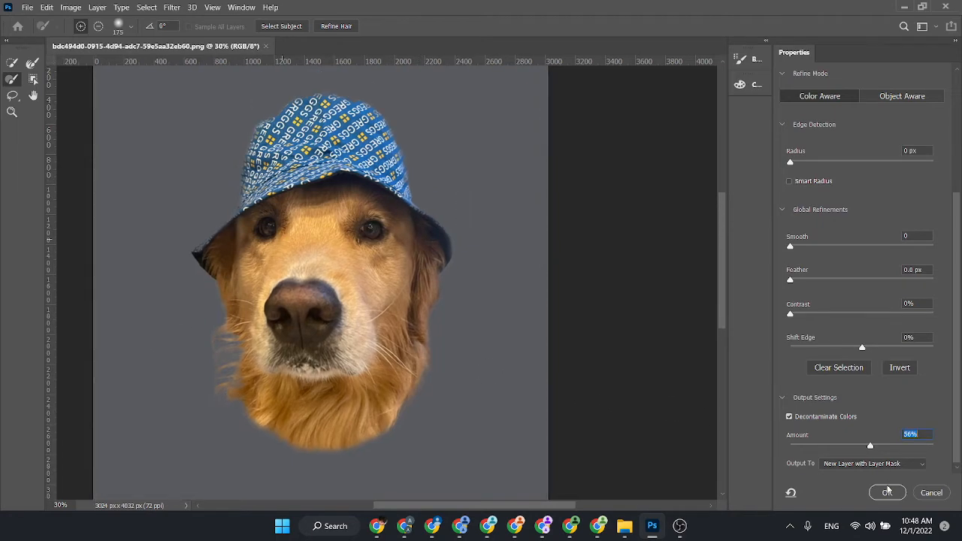
{"action": "left_click", "coordinate": [887, 491]}
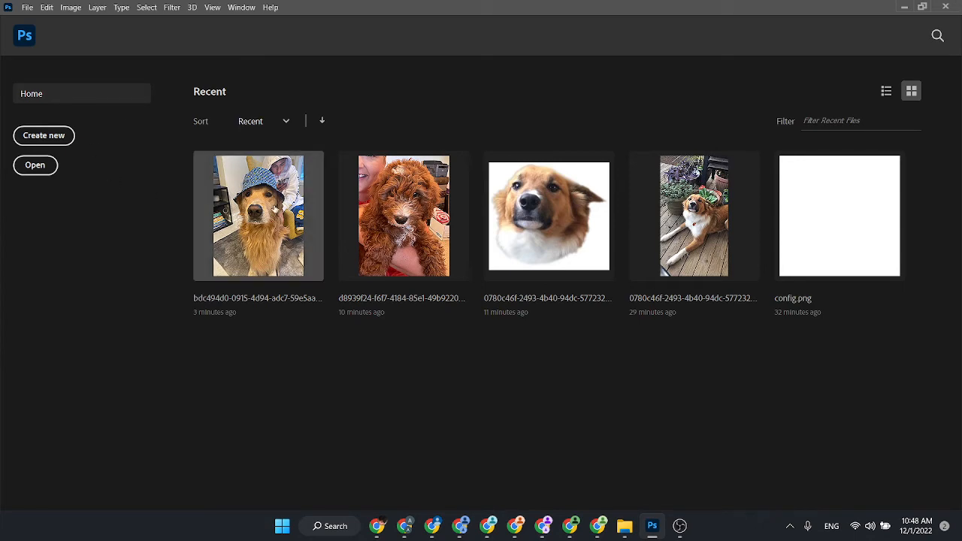
- Switch to the HoopSwagg crop page in Chrome, sort the Cropped Images files by date, and upload the crop of the dog with the hat
{"action": "left_click", "coordinate": [378, 526]}
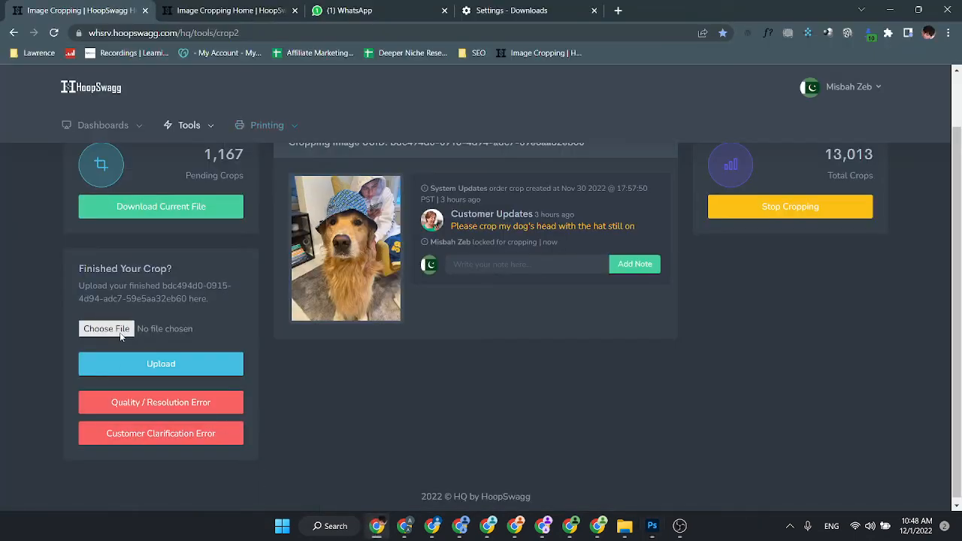
{"action": "left_click", "coordinate": [120, 331]}
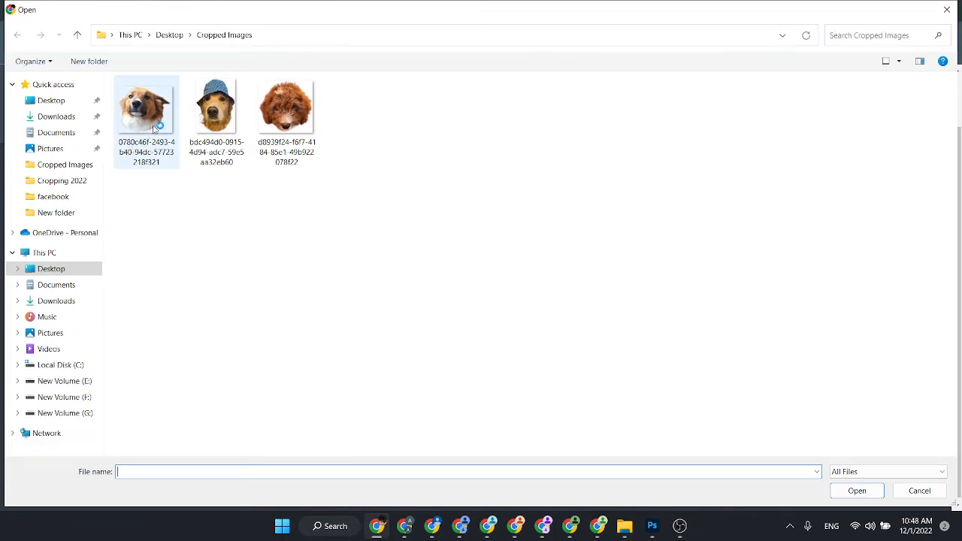
{"action": "double_click", "coordinate": [216, 109]}
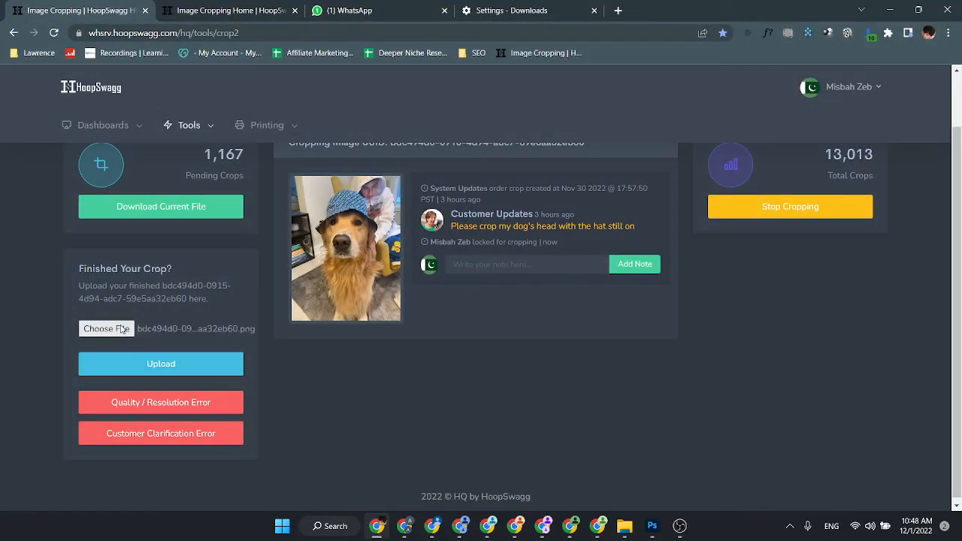
{"action": "left_click", "coordinate": [122, 329]}
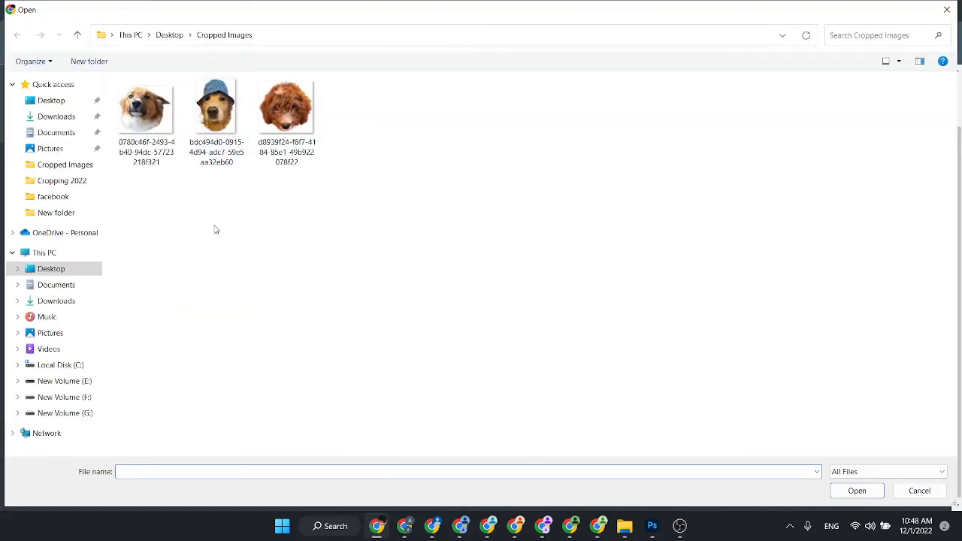
{"action": "right_click", "coordinate": [215, 230]}
{"action": "mouse_move", "coordinate": [286, 254]}
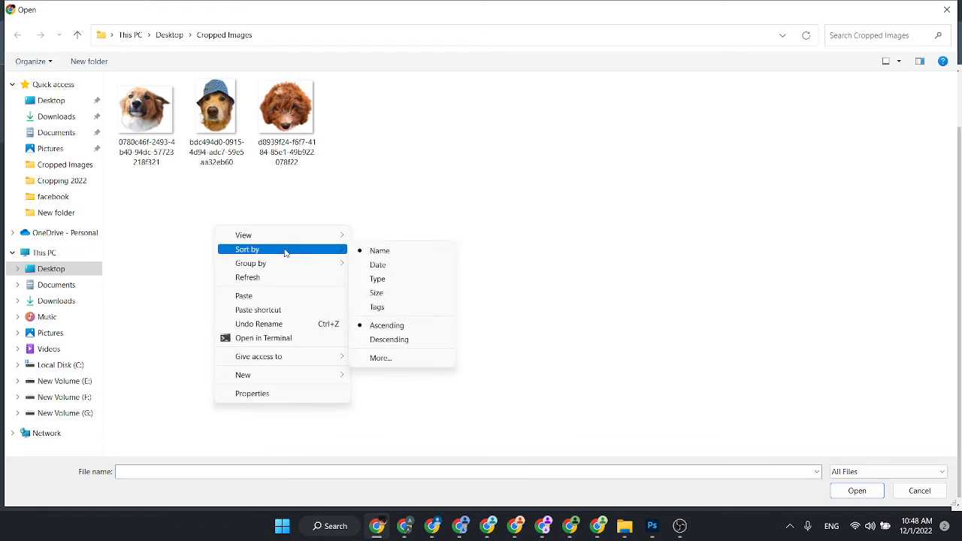
{"action": "left_click", "coordinate": [397, 265]}
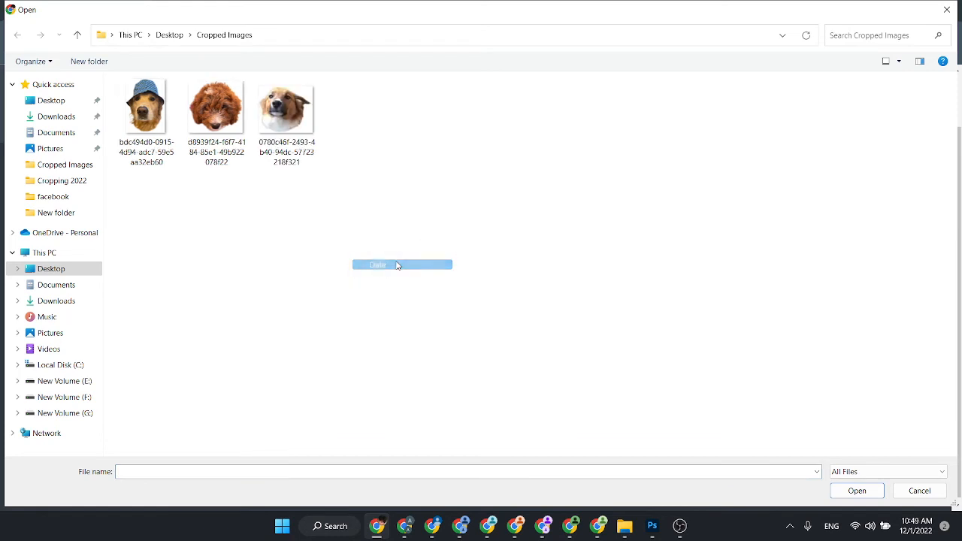
{"action": "double_click", "coordinate": [146, 113]}
{"action": "left_click", "coordinate": [192, 372]}
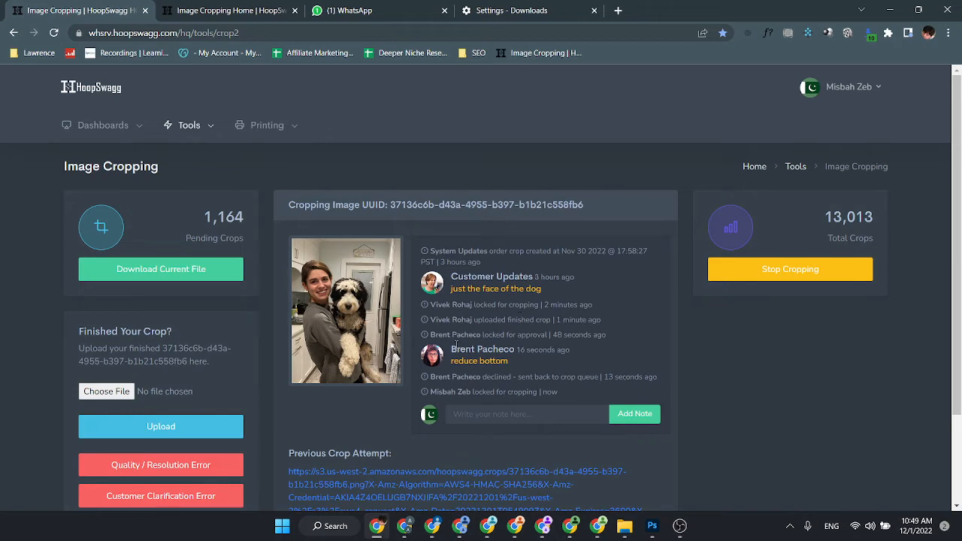
- Download the new order's photo into Photoshop, and review the customer request, reviewer note and previous crop attempt on the order page
{"action": "left_click_drag", "start_coordinate": [451, 350], "coordinate": [516, 354]}
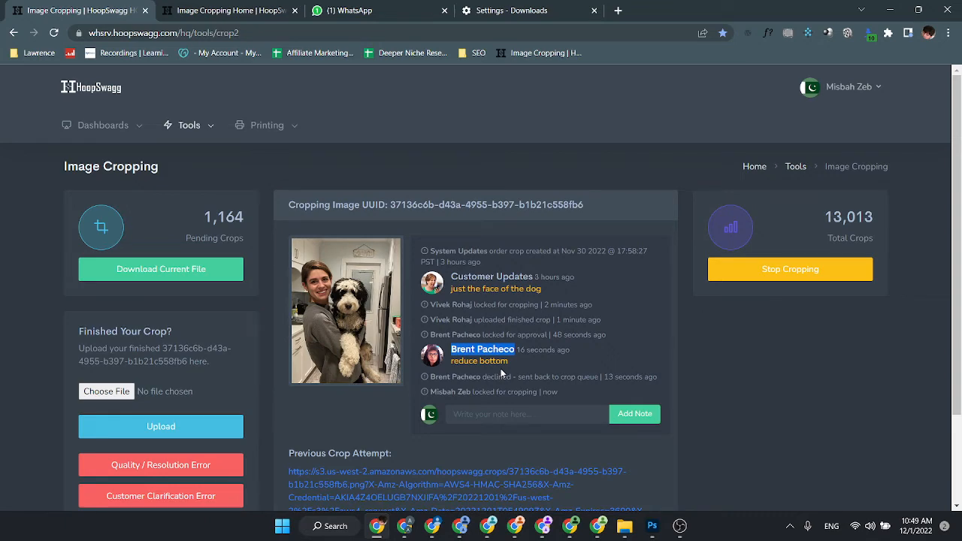
{"action": "left_click", "coordinate": [364, 341]}
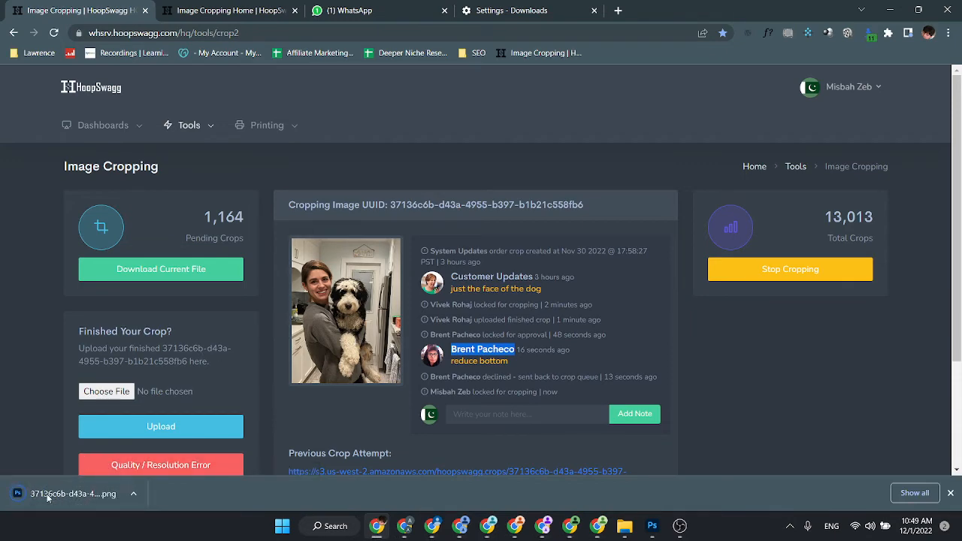
{"action": "left_click", "coordinate": [47, 494]}
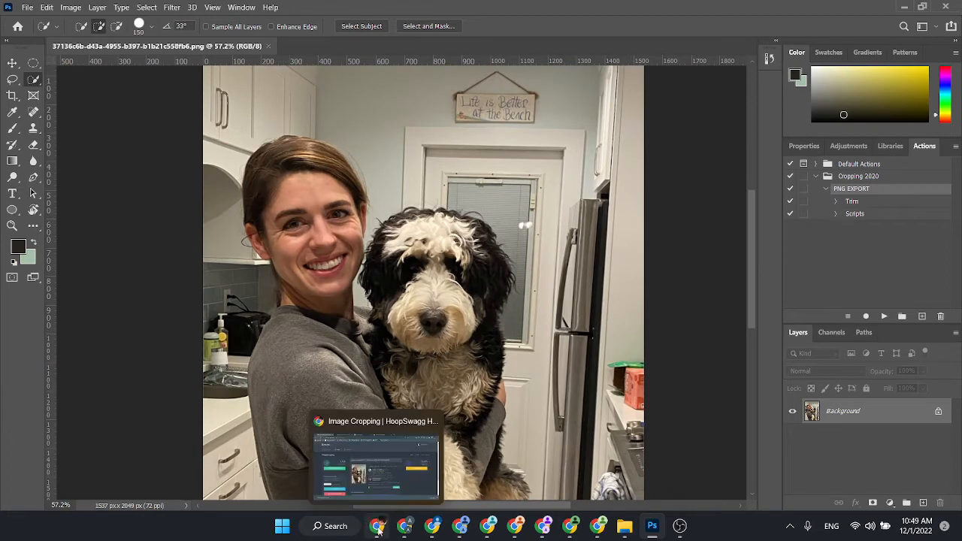
{"action": "left_click", "coordinate": [378, 528]}
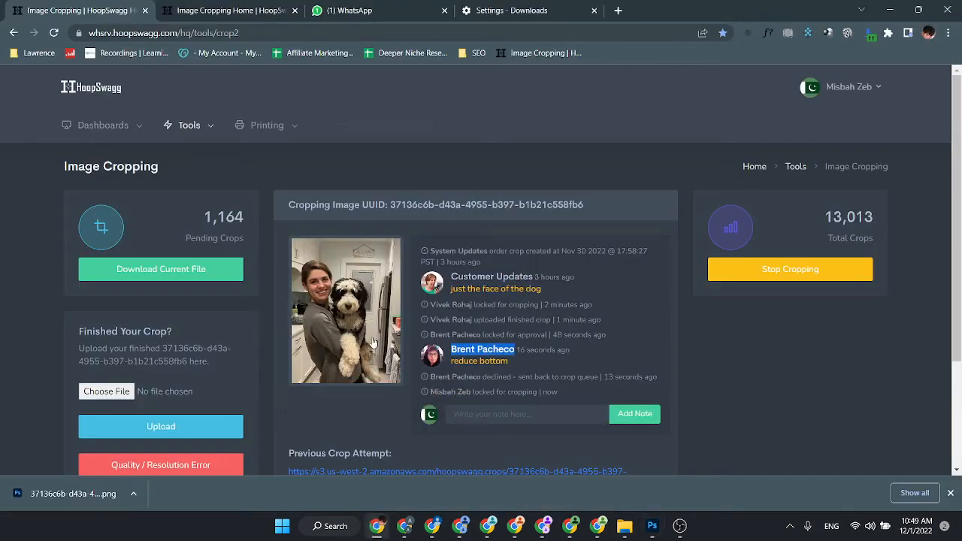
{"action": "scroll", "coordinate": [323, 291], "scroll_direction": "down", "scroll_amount": 1}
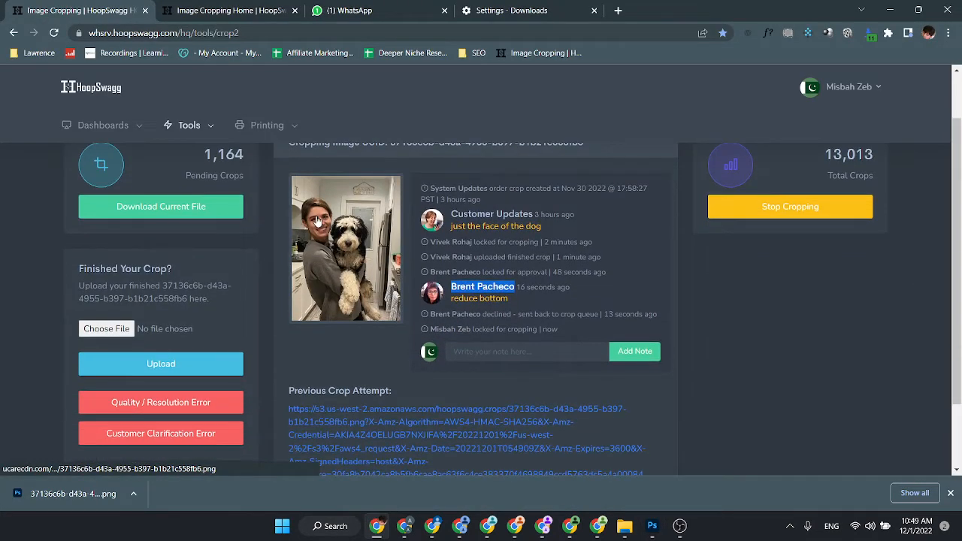
{"action": "scroll", "coordinate": [358, 233], "scroll_direction": "down", "scroll_amount": 1}
{"action": "scroll", "coordinate": [358, 233], "scroll_direction": "up", "scroll_amount": 1}
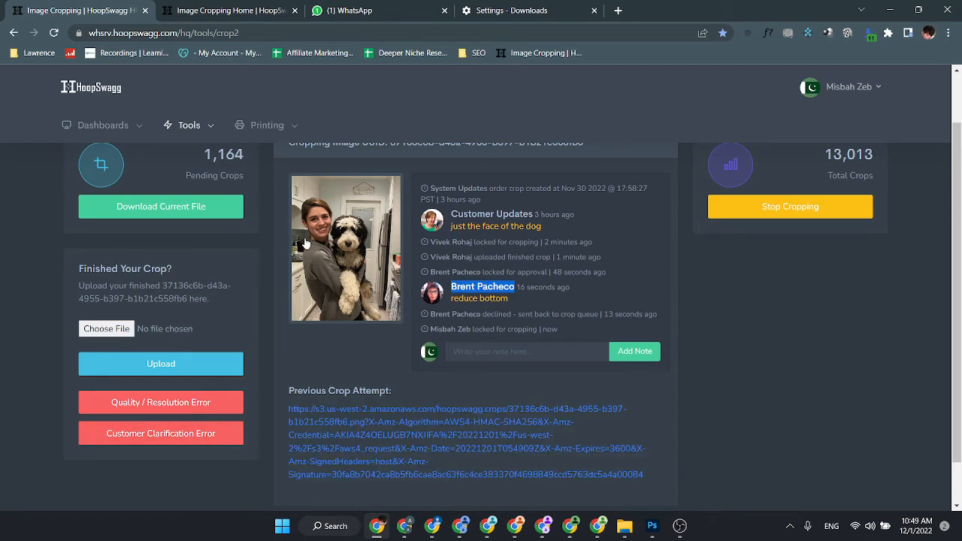
- Return to Photoshop, select the dog's head with a rectangular Object Selection, and activate the Quick Selection Tool
{"action": "left_click", "coordinate": [652, 526]}
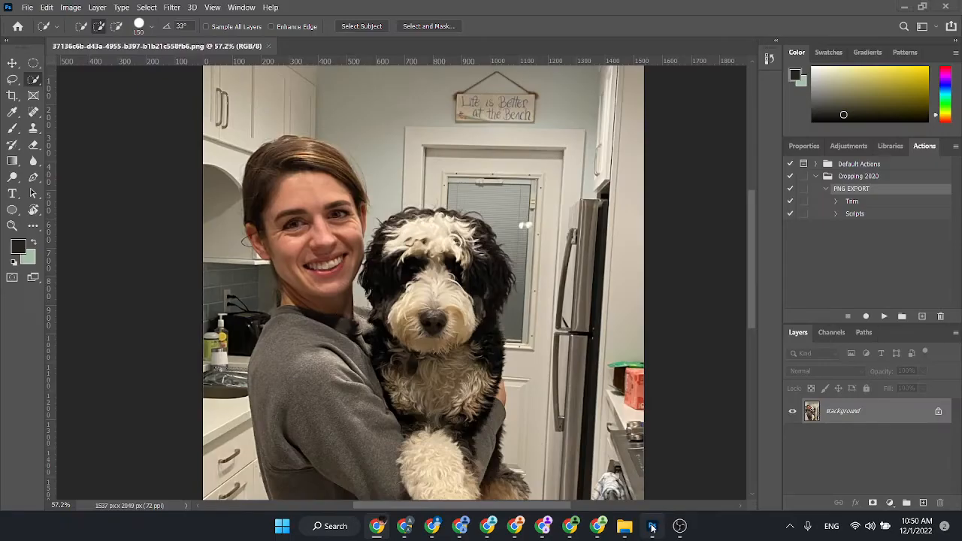
{"action": "scroll", "coordinate": [361, 286], "scroll_direction": "up", "scroll_amount": 1}
{"action": "right_click", "coordinate": [33, 79]}
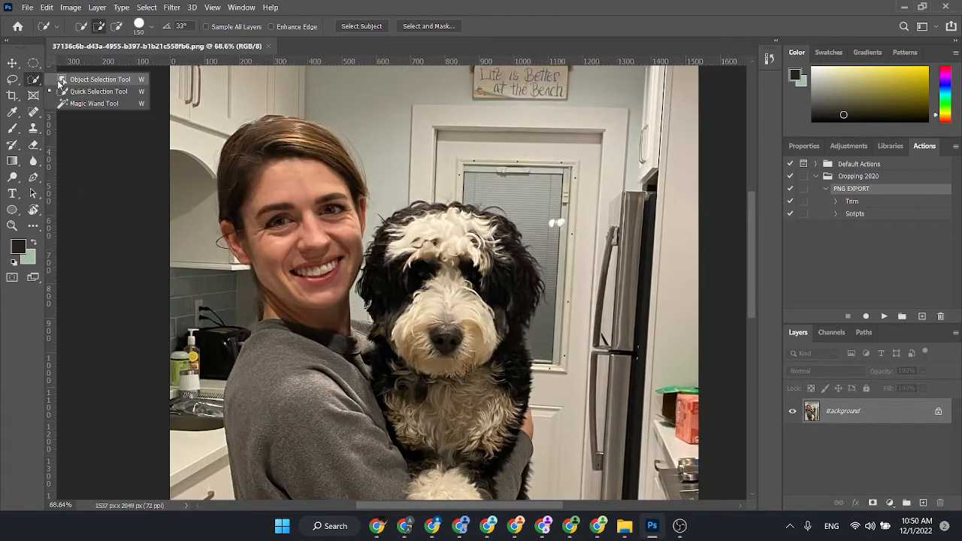
{"action": "left_click", "coordinate": [83, 85]}
{"action": "left_click_drag", "start_coordinate": [362, 209], "coordinate": [559, 343]}
{"action": "scroll", "coordinate": [476, 336], "scroll_direction": "up", "scroll_amount": 3}
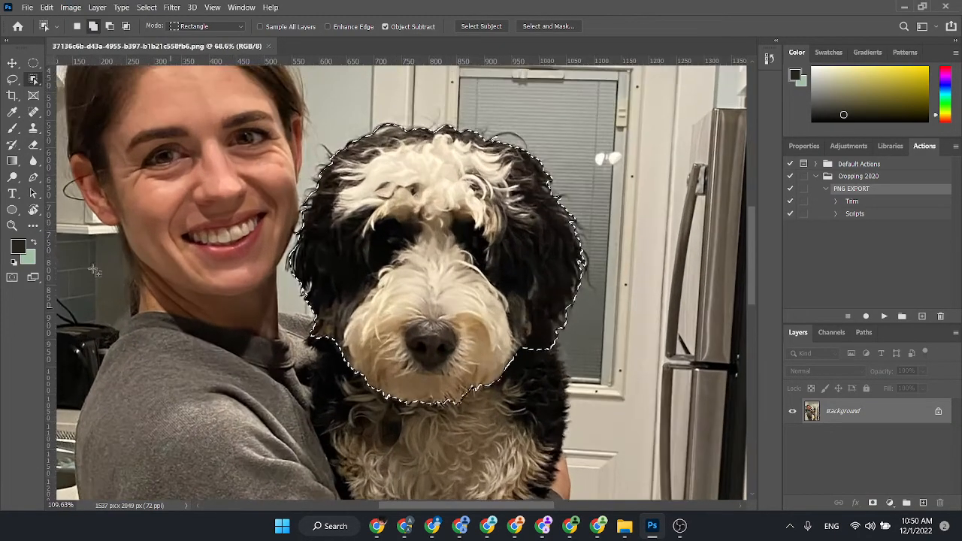
{"action": "right_click", "coordinate": [34, 80]}
{"action": "left_click", "coordinate": [99, 91]}
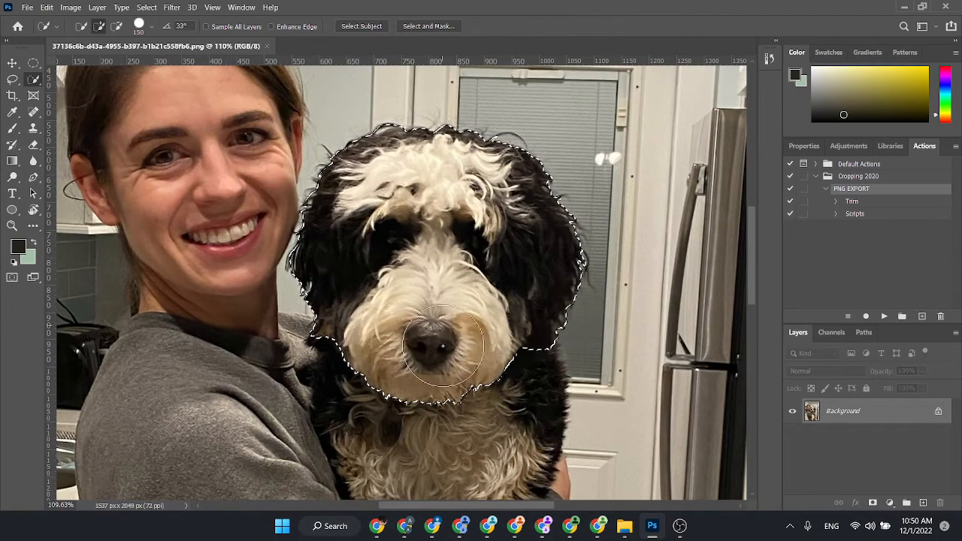
- Search the order photo with Google Lens from the order page in Chrome, examine the visual matches, and return to Photoshop
{"action": "left_click", "coordinate": [380, 526]}
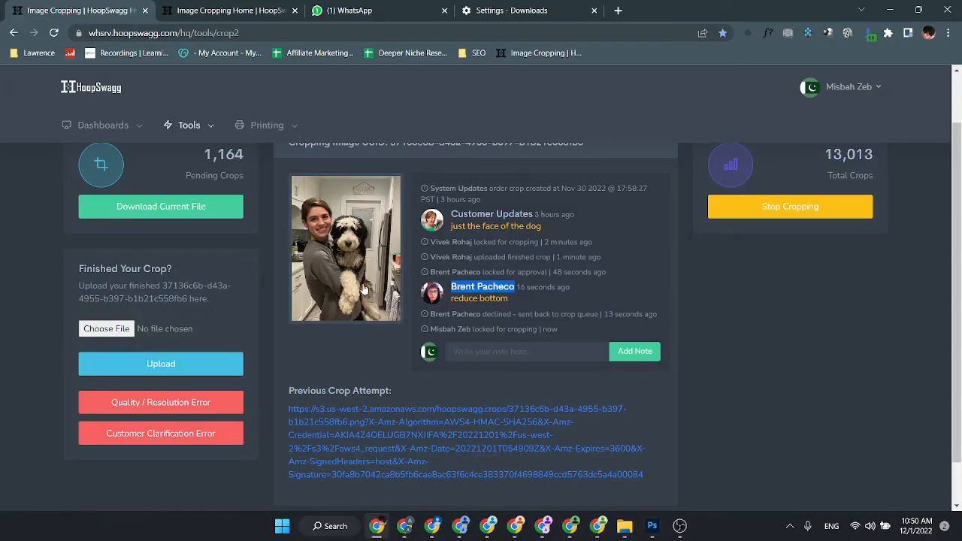
{"action": "right_click", "coordinate": [352, 243]}
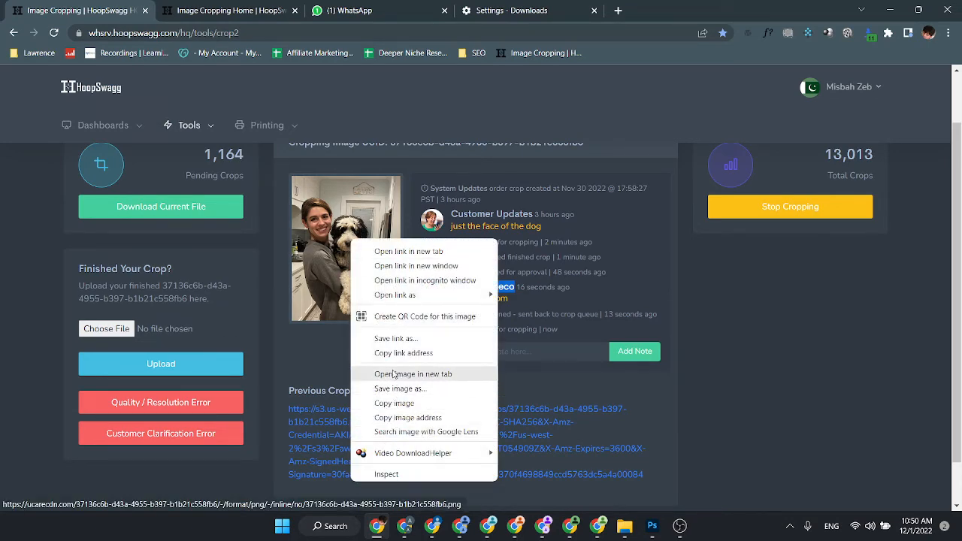
{"action": "left_click", "coordinate": [410, 433]}
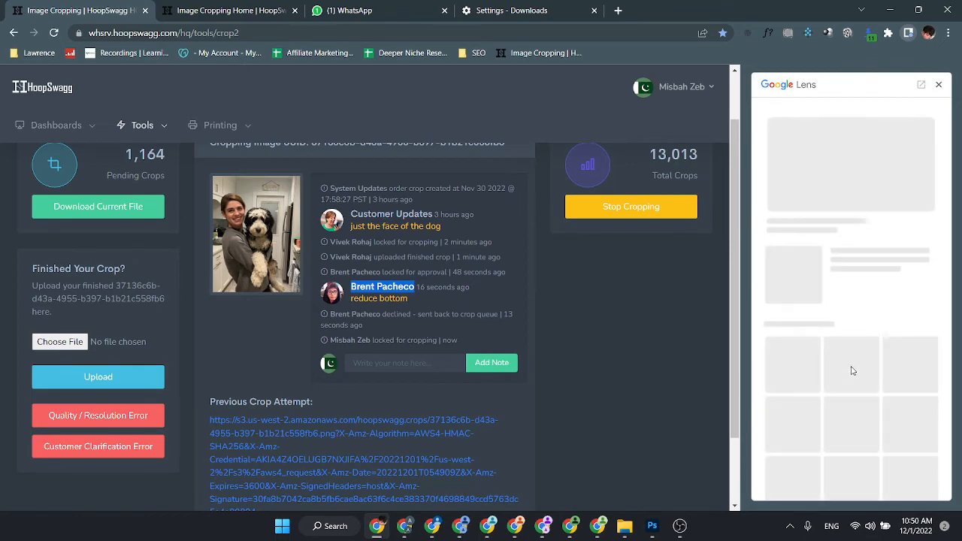
{"action": "scroll", "coordinate": [859, 387], "scroll_direction": "down", "scroll_amount": 1}
{"action": "scroll", "coordinate": [859, 387], "scroll_direction": "down", "scroll_amount": 2}
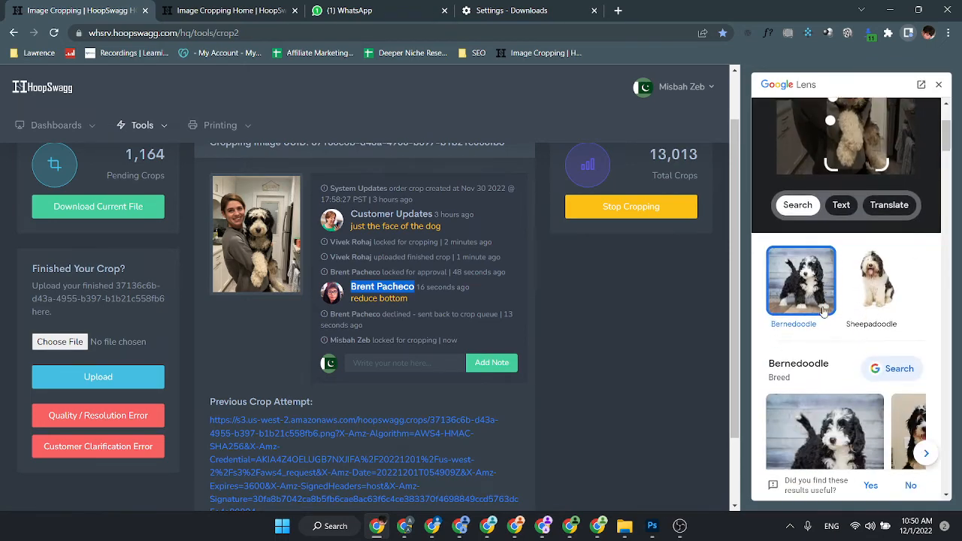
{"action": "scroll", "coordinate": [856, 429], "scroll_direction": "down", "scroll_amount": 2}
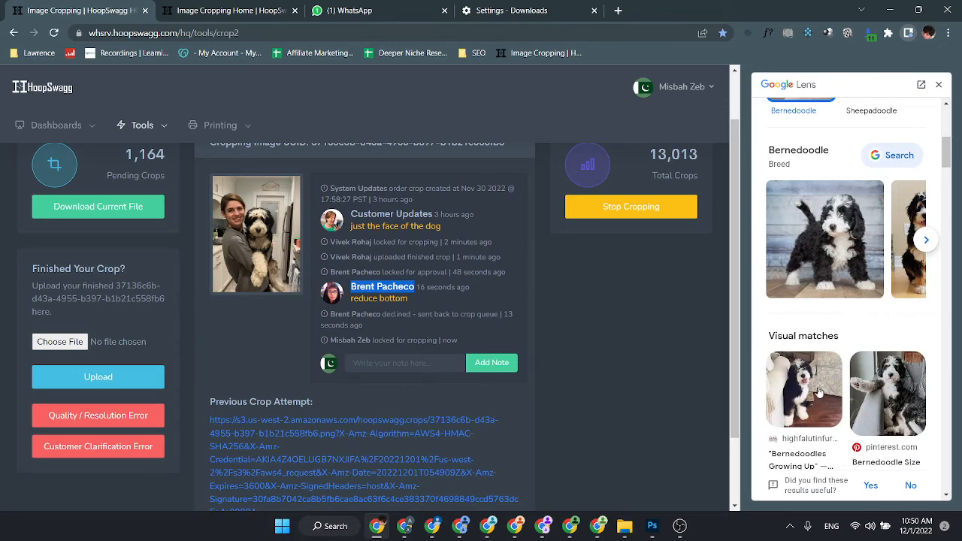
{"action": "scroll", "coordinate": [886, 371], "scroll_direction": "down", "scroll_amount": 2}
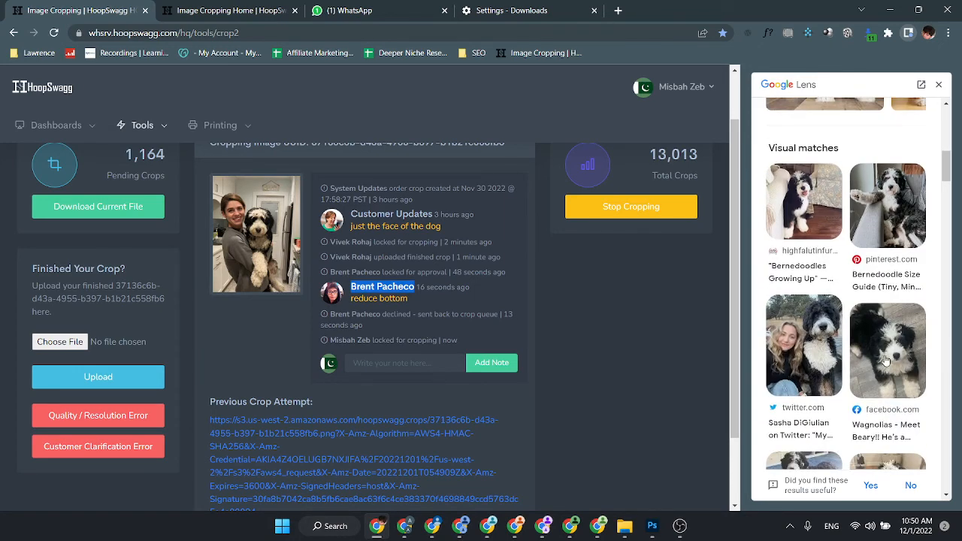
{"action": "scroll", "coordinate": [885, 361], "scroll_direction": "down", "scroll_amount": 1}
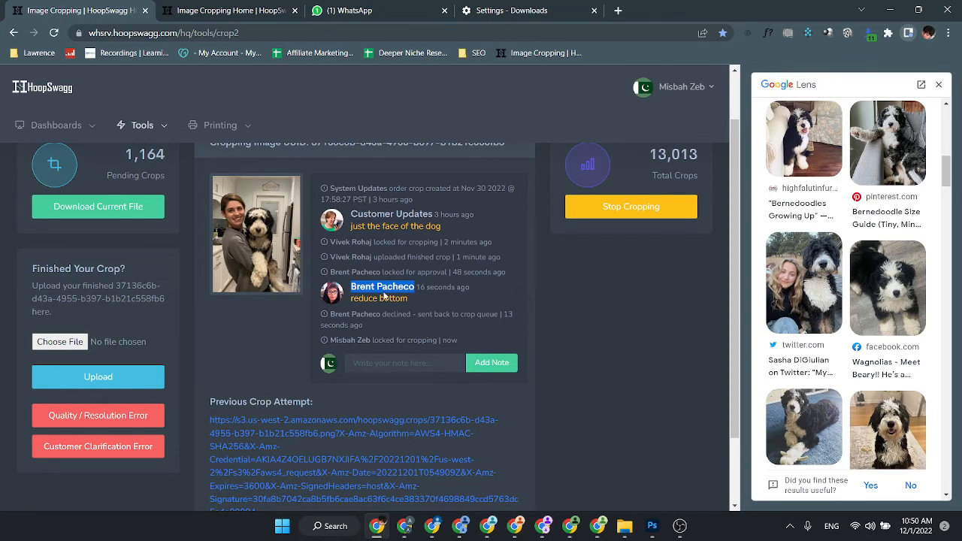
{"action": "left_click", "coordinate": [938, 85]}
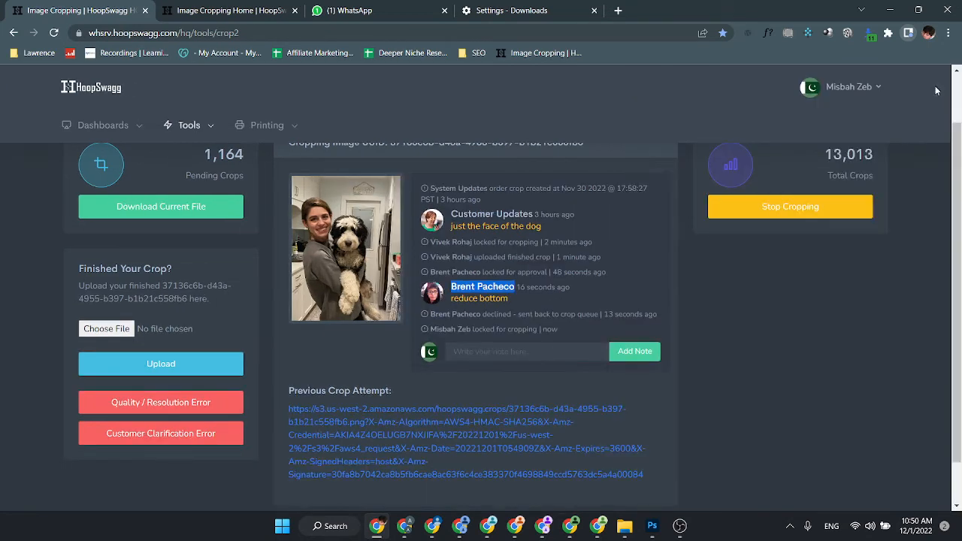
{"action": "left_click", "coordinate": [653, 526]}
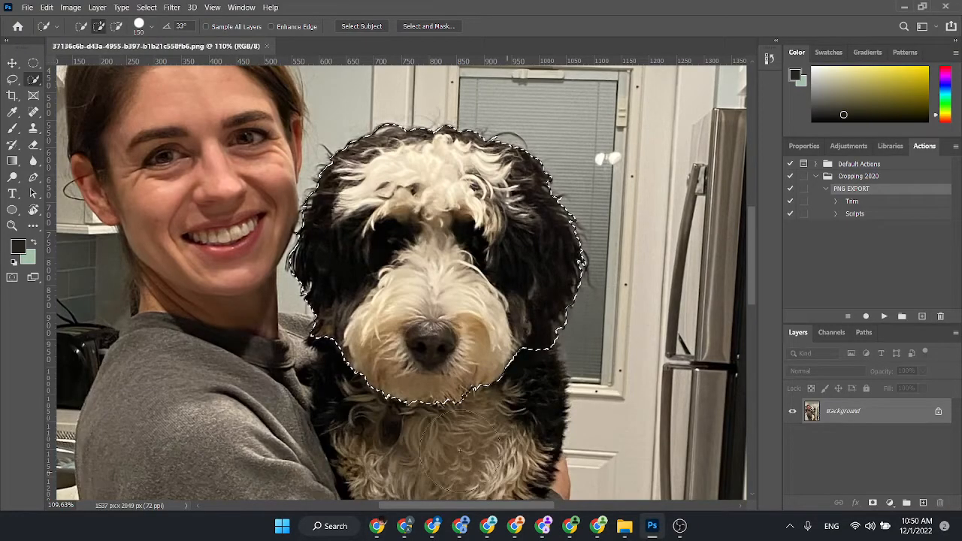
- Reduce the Quick Selection brush to 50 px and extend the head selection over the lower tip of the ear nearest the woman
{"action": "right_click", "coordinate": [33, 80]}
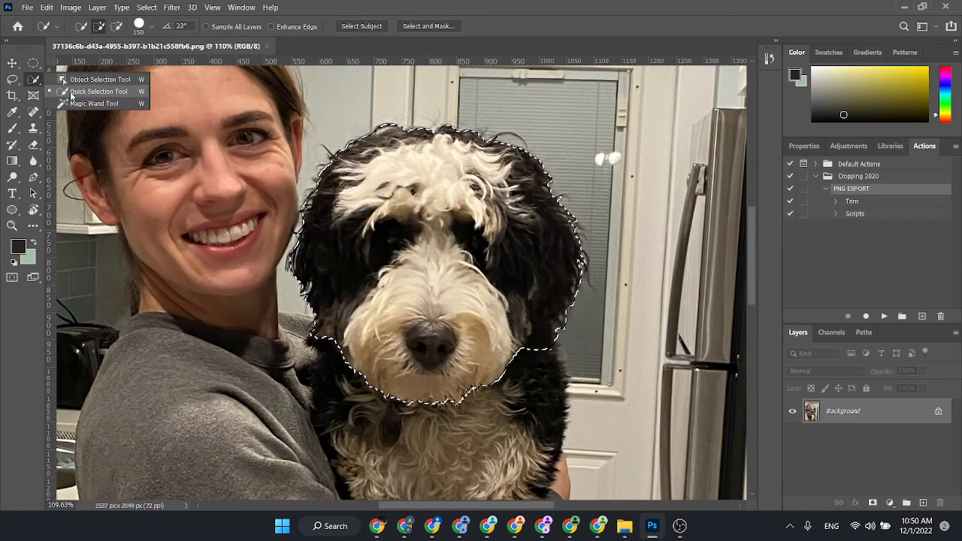
{"action": "left_click", "coordinate": [71, 94]}
{"action": "key", "text": "bracketleft"}
{"action": "key", "text": "bracketleft"}
{"action": "key", "text": "bracketleft"}
{"action": "key", "text": "bracketleft"}
{"action": "key", "text": "bracketleft"}
{"action": "key", "text": "bracketleft"}
{"action": "key", "text": "bracketleft"}
{"action": "key", "text": "bracketleft"}
{"action": "key", "text": "bracketleft"}
{"action": "key", "text": "bracketleft"}
{"action": "key", "text": "bracketleft"}
{"action": "key", "text": "bracketleft"}
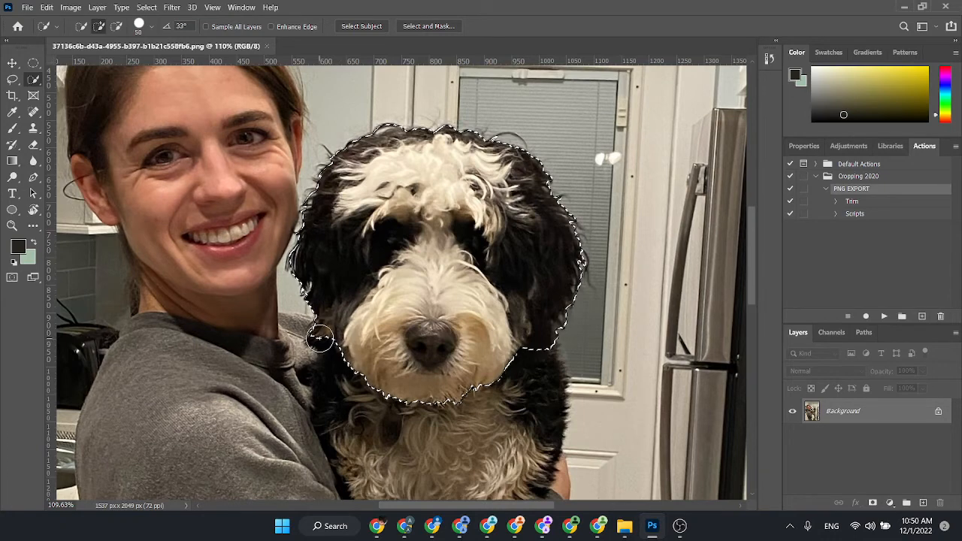
{"action": "left_click_drag", "start_coordinate": [314, 340], "coordinate": [331, 340]}
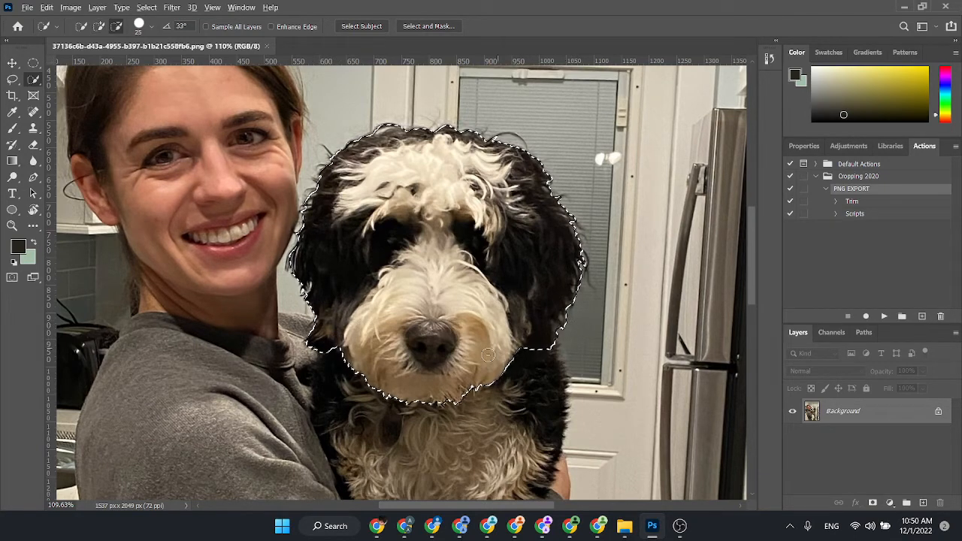
- Open the head selection in Select and Mask and set the edge detection radius to 10 px
{"action": "left_click", "coordinate": [438, 26]}
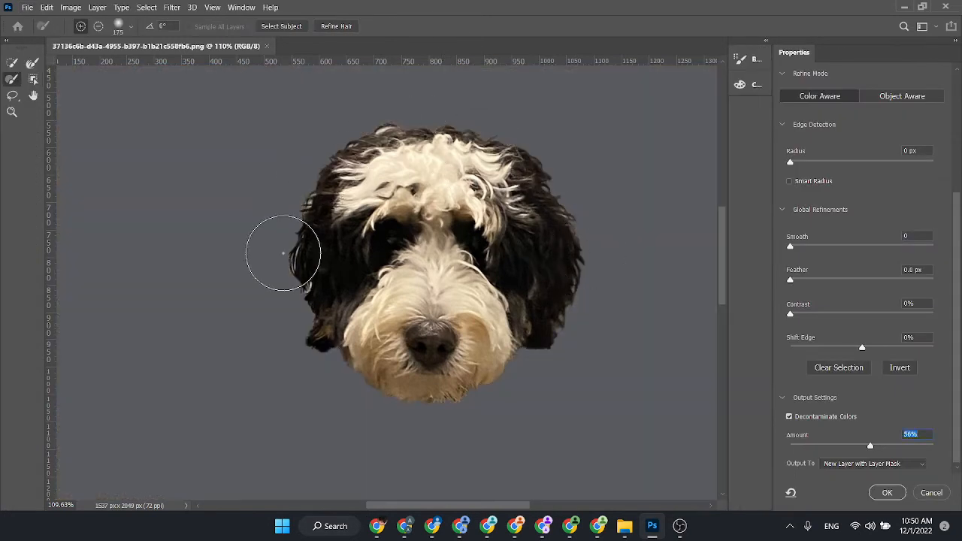
{"action": "left_click", "coordinate": [797, 163]}
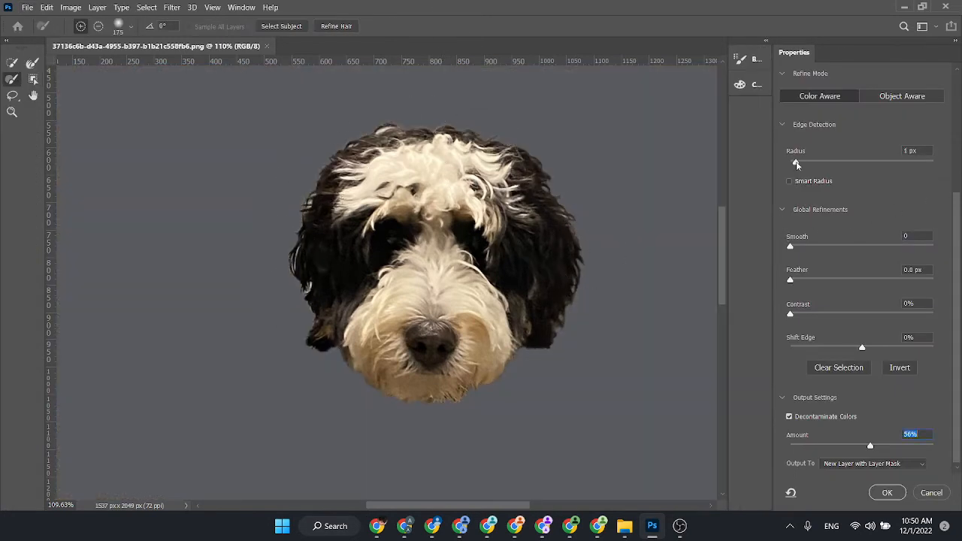
{"action": "mouse_move", "coordinate": [846, 167]}
{"action": "left_mouse_down"}
{"action": "mouse_move", "coordinate": [857, 167]}
{"action": "mouse_move", "coordinate": [847, 163]}
{"action": "left_mouse_up"}
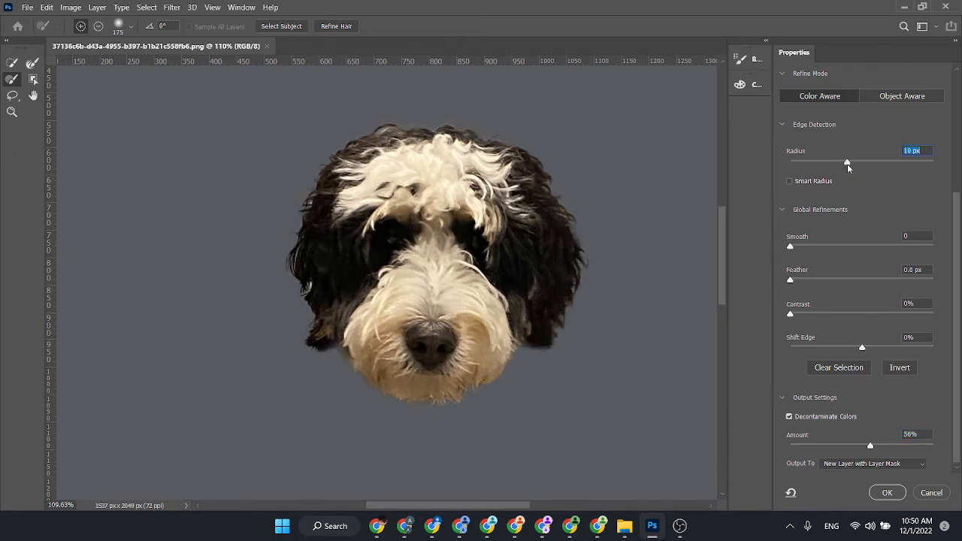
- Refine the hair edges along the top of the dog's head and the outer ear with the Refine Edge Brush
{"action": "left_click", "coordinate": [32, 63]}
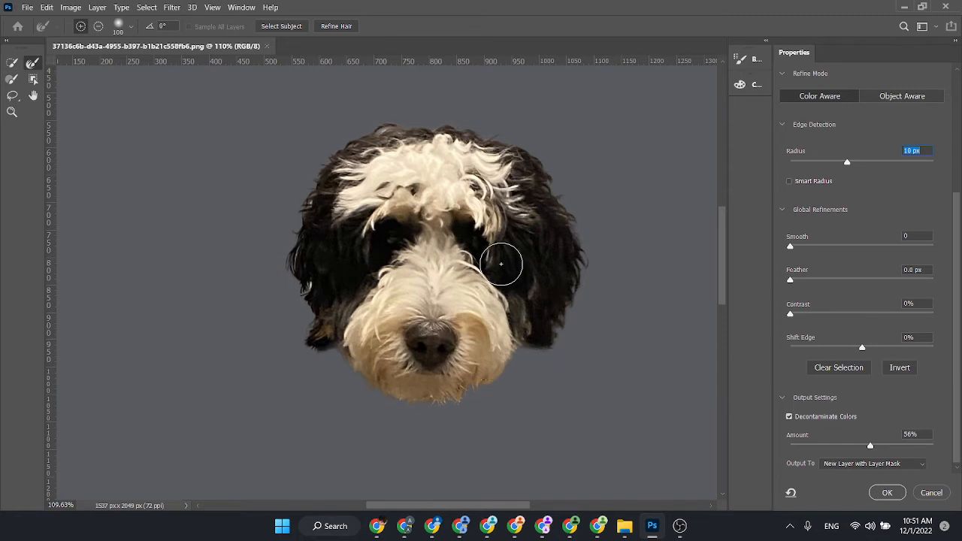
{"action": "left_click_drag", "start_coordinate": [372, 125], "coordinate": [387, 127]}
{"action": "mouse_move", "coordinate": [306, 196]}
{"action": "left_mouse_down"}
{"action": "mouse_move", "coordinate": [299, 246]}
{"action": "mouse_move", "coordinate": [312, 300]}
{"action": "left_mouse_up"}
{"action": "left_click_drag", "start_coordinate": [410, 128], "coordinate": [463, 129]}
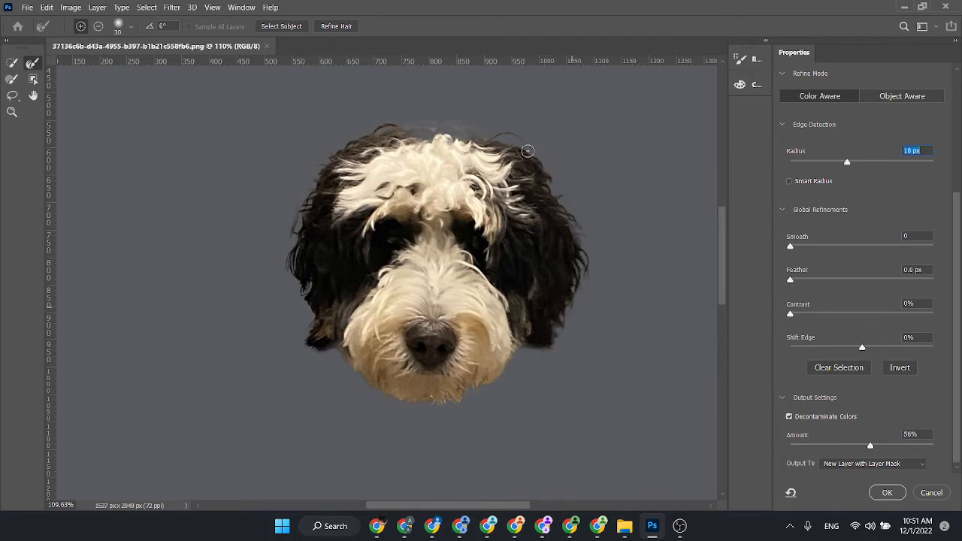
- Paint the missing fur on top of the dog's head back into the selection with a 25 px brush
{"action": "left_click", "coordinate": [12, 78]}
{"action": "key", "text": "bracketleft"}
{"action": "key", "text": "bracketleft"}
{"action": "key", "text": "bracketleft"}
{"action": "key", "text": "bracketleft"}
{"action": "key", "text": "bracketleft"}
{"action": "key", "text": "bracketleft"}
{"action": "key", "text": "bracketleft"}
{"action": "key", "text": "bracketleft"}
{"action": "key", "text": "bracketleft"}
{"action": "key", "text": "bracketleft"}
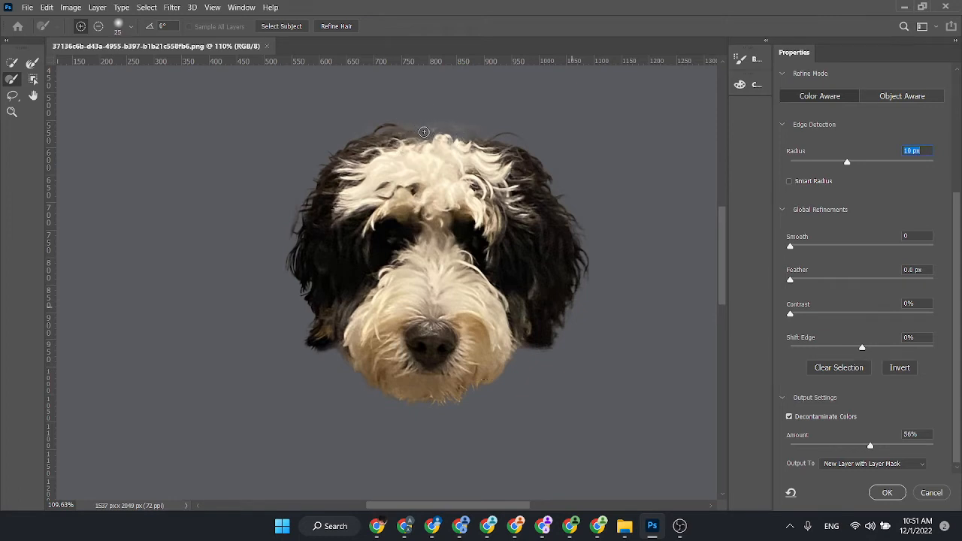
{"action": "key", "text": "x"}
{"action": "key", "text": "x"}
{"action": "mouse_move", "coordinate": [450, 132]}
{"action": "left_mouse_down"}
{"action": "mouse_move", "coordinate": [442, 127]}
{"action": "mouse_move", "coordinate": [482, 142]}
{"action": "left_mouse_up"}
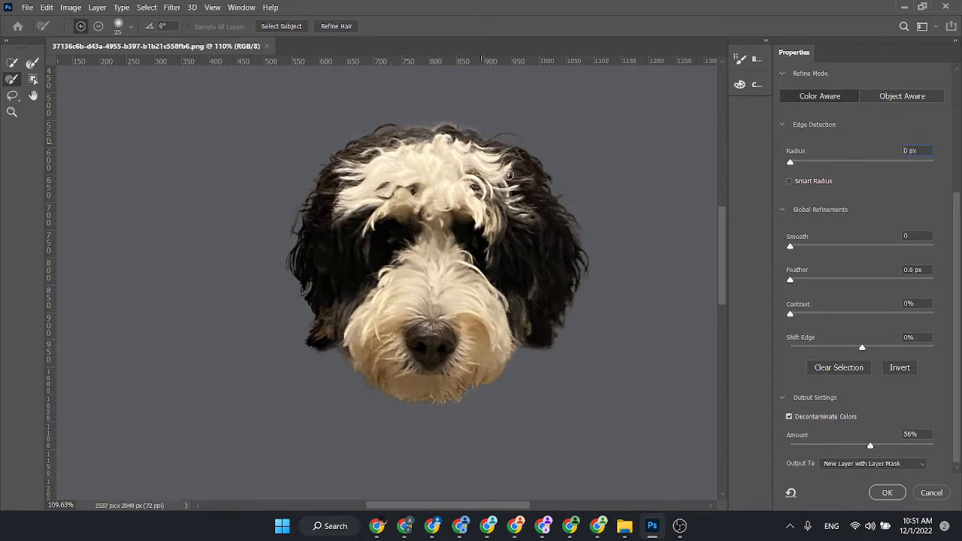
- Clean up the selection edge above the head and beside the ear, subtracting leftover background with the 25 px brush
{"action": "key", "text": "x"}
{"action": "key", "text": "x"}
{"action": "left_click_drag", "start_coordinate": [459, 124], "coordinate": [441, 120], "text": "alt"}
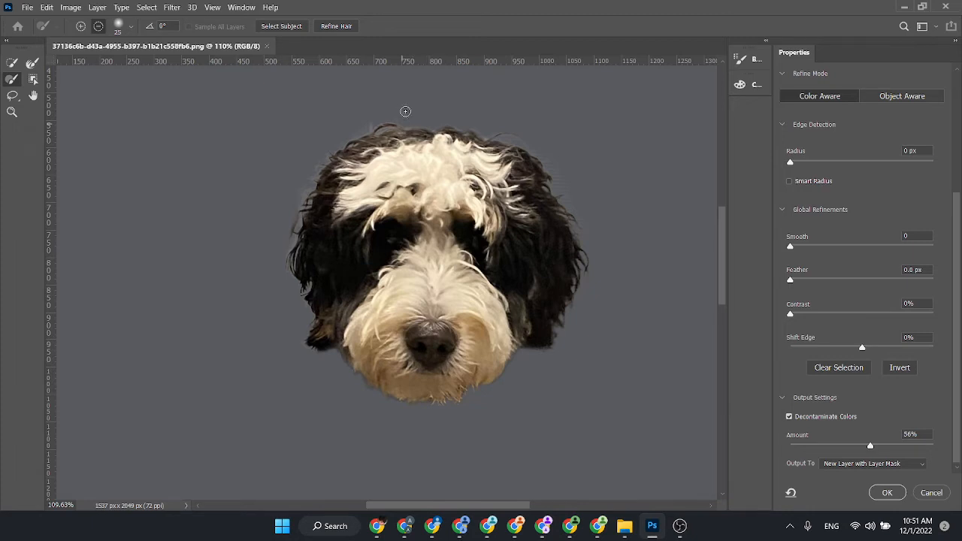
{"action": "mouse_move", "coordinate": [421, 132]}
{"action": "left_mouse_down"}
{"action": "mouse_move", "coordinate": [359, 127]}
{"action": "mouse_move", "coordinate": [396, 119]}
{"action": "left_mouse_up"}
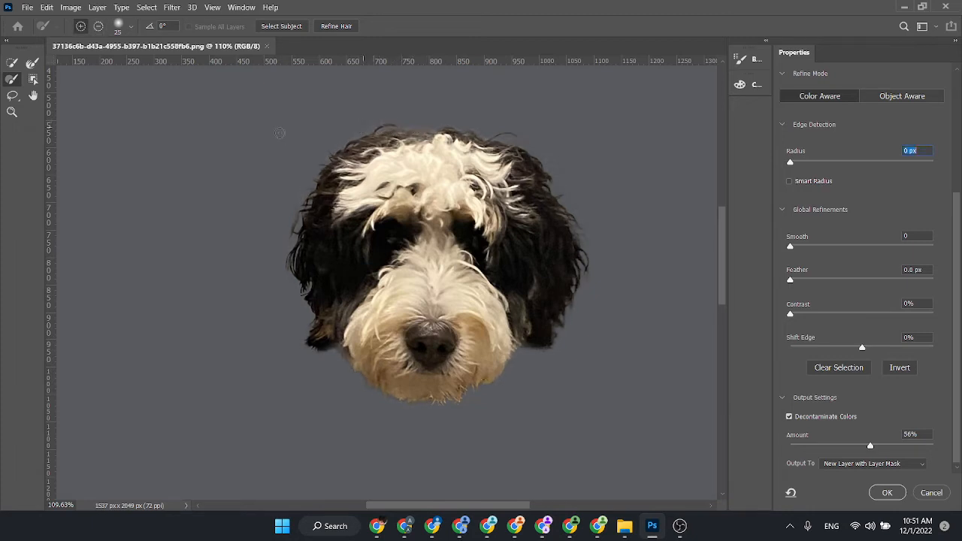
{"action": "left_click_drag", "start_coordinate": [293, 203], "coordinate": [296, 208]}
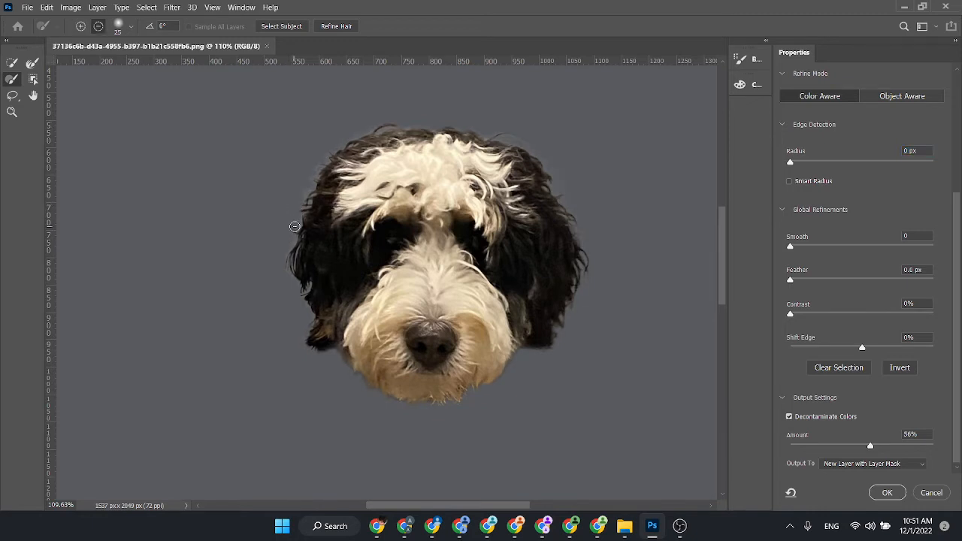
- Set the selection feather to 2.3 px and touch up the edge above the head with a 40 px brush
{"action": "scroll", "coordinate": [472, 385], "scroll_direction": "right", "scroll_amount": 3}
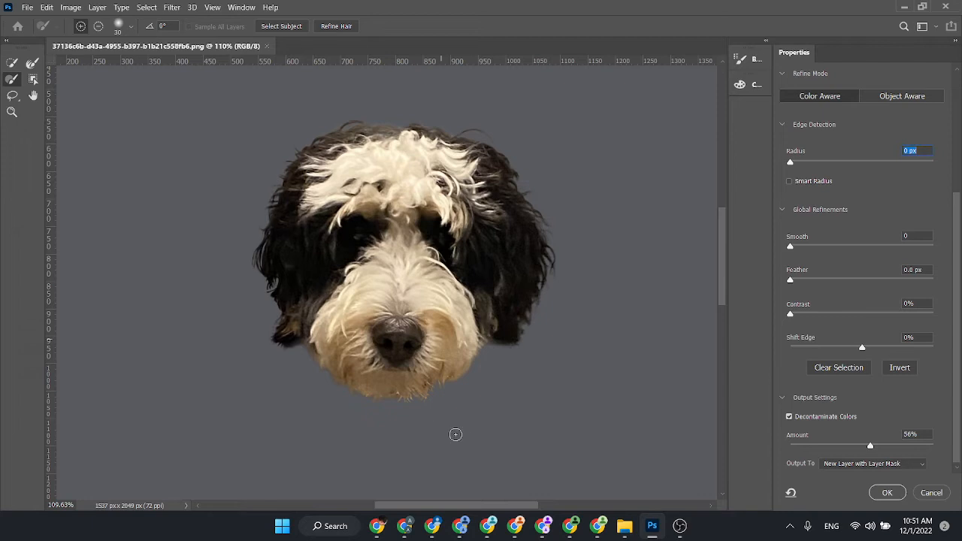
{"action": "key", "text": "bracketright"}
{"action": "left_click", "coordinate": [802, 282]}
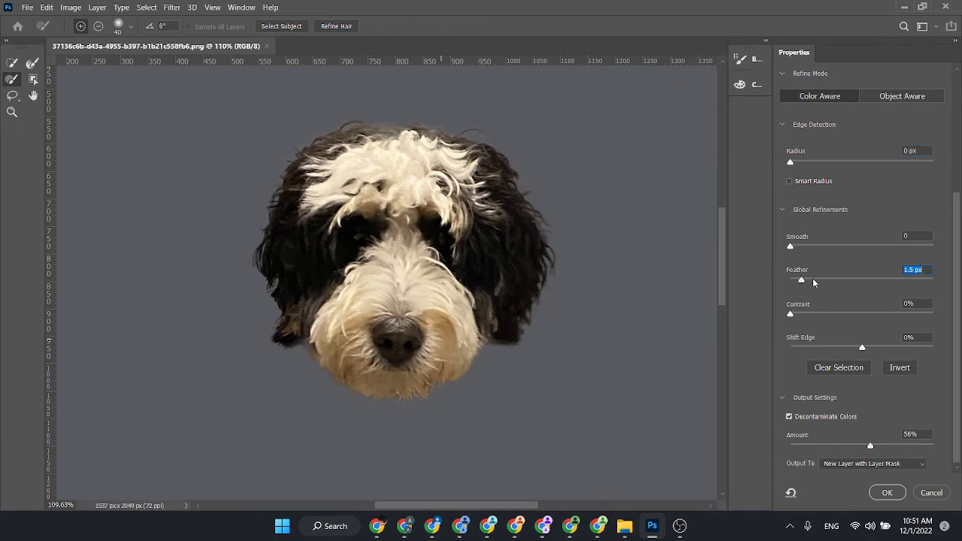
{"action": "left_click", "coordinate": [807, 282]}
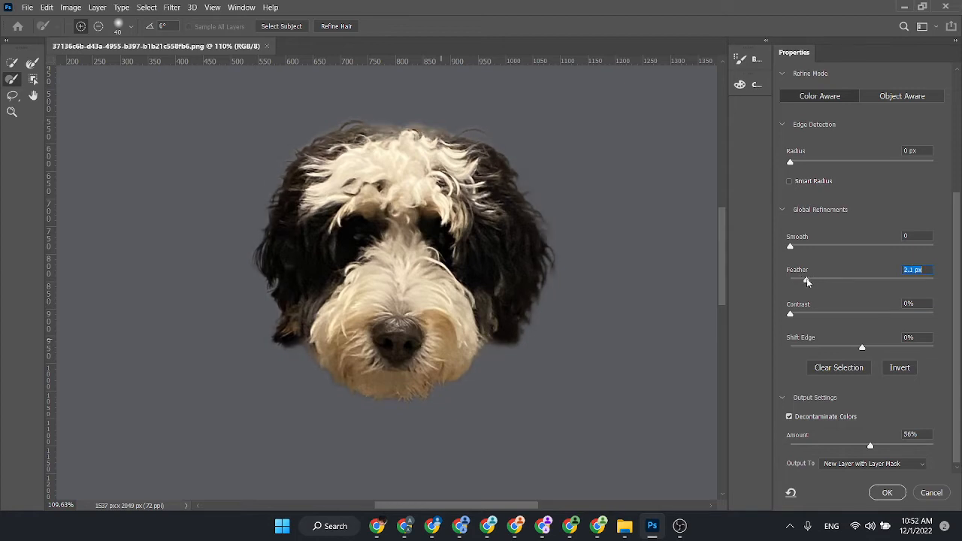
{"action": "left_click", "coordinate": [807, 282]}
{"action": "left_click", "coordinate": [378, 119], "text": "alt"}
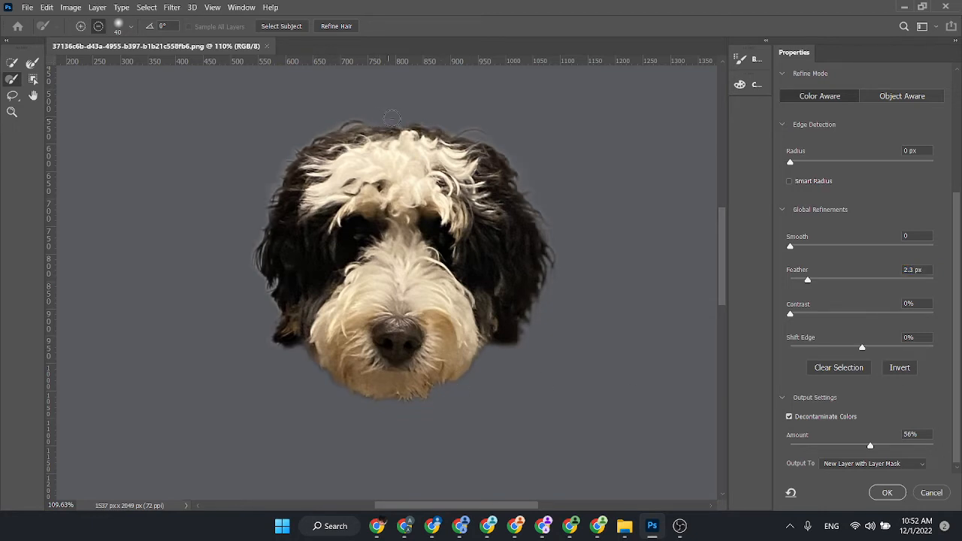
{"action": "left_click_drag", "start_coordinate": [440, 120], "coordinate": [415, 118]}
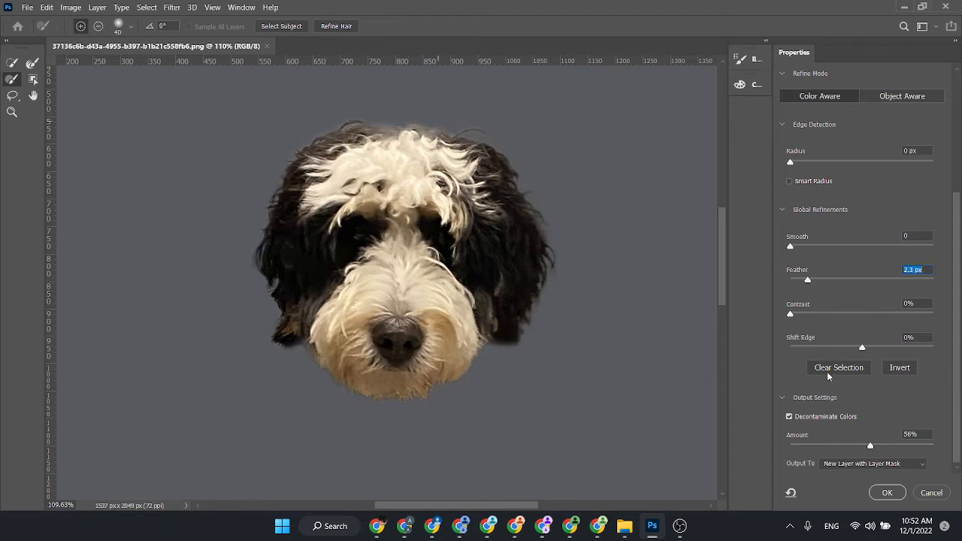
- Set the Decontaminate Colors amount to 54% and trim the fur edge under the chin with an 80 px subtracting brush
{"action": "left_click_drag", "start_coordinate": [892, 445], "coordinate": [869, 448]}
{"action": "key", "text": "bracketright"}
{"action": "key", "text": "bracketright"}
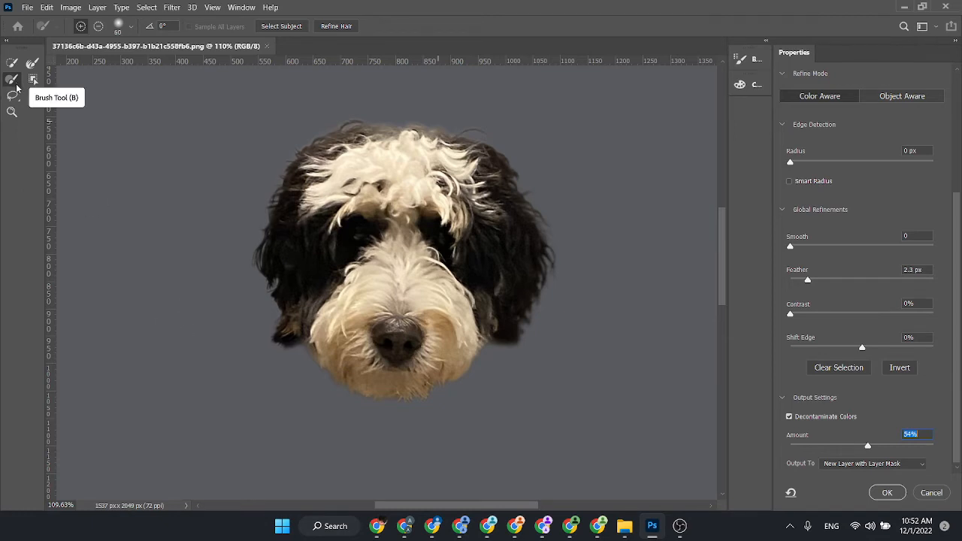
{"action": "key", "text": "bracketright"}
{"action": "key", "text": "bracketright"}
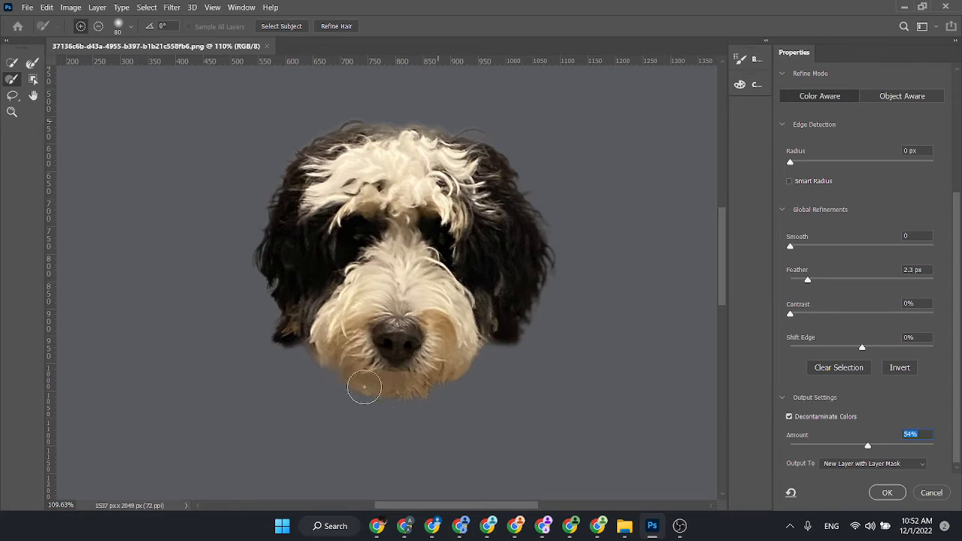
{"action": "left_click", "coordinate": [327, 406], "text": "alt"}
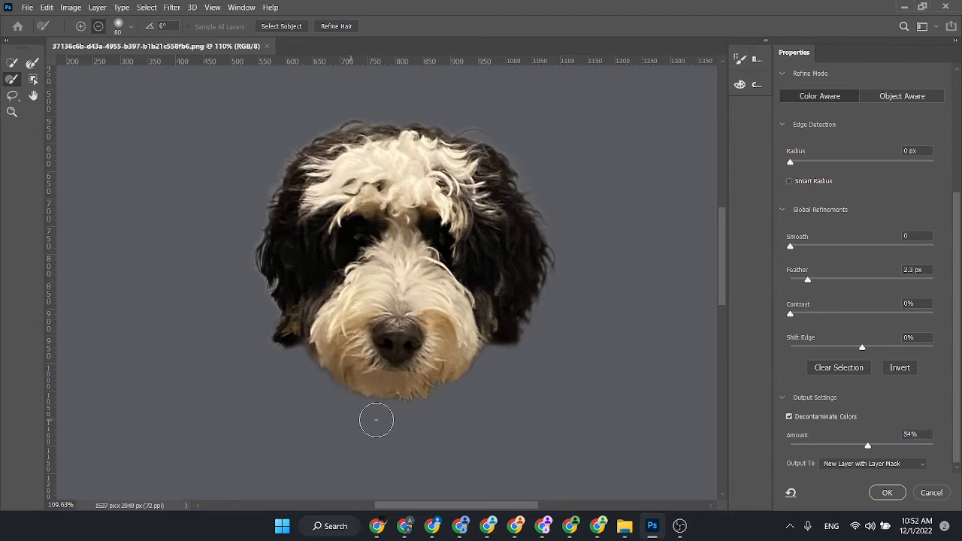
{"action": "mouse_move", "coordinate": [473, 390]}
{"action": "left_mouse_down"}
{"action": "mouse_move", "coordinate": [487, 379]}
{"action": "mouse_move", "coordinate": [433, 421]}
{"action": "left_mouse_up"}
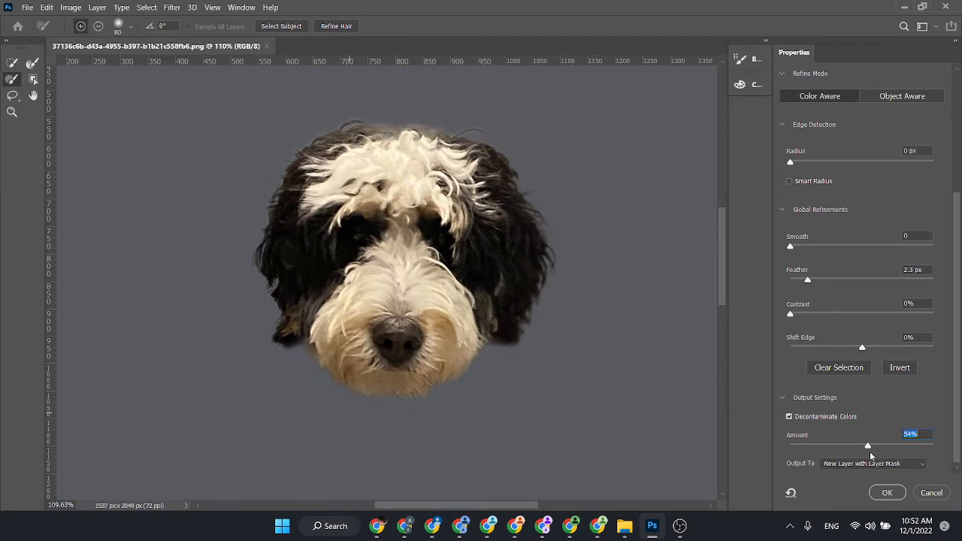
- Output the refined head to a new layer with a layer mask, and apply the mask
{"action": "left_click", "coordinate": [887, 493]}
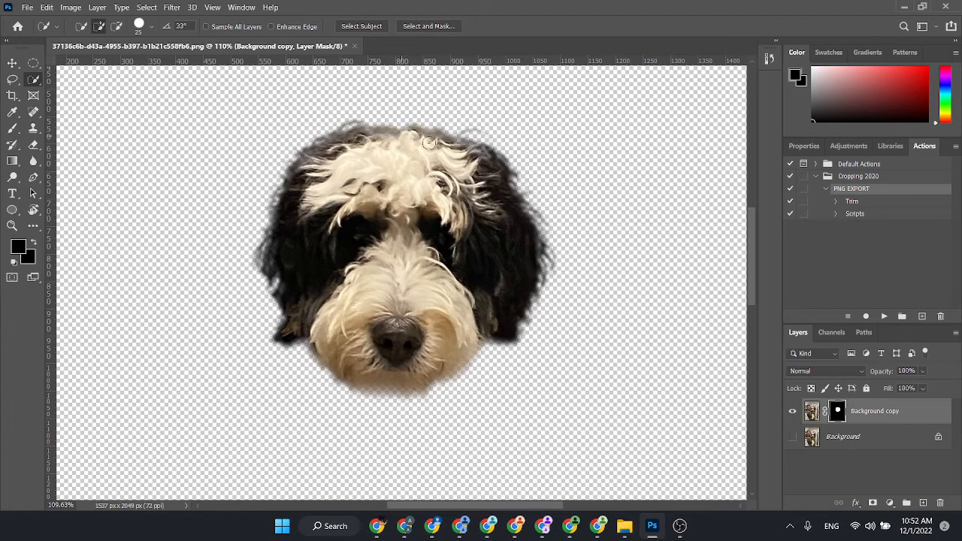
{"action": "right_click", "coordinate": [837, 415]}
{"action": "left_click", "coordinate": [864, 334]}
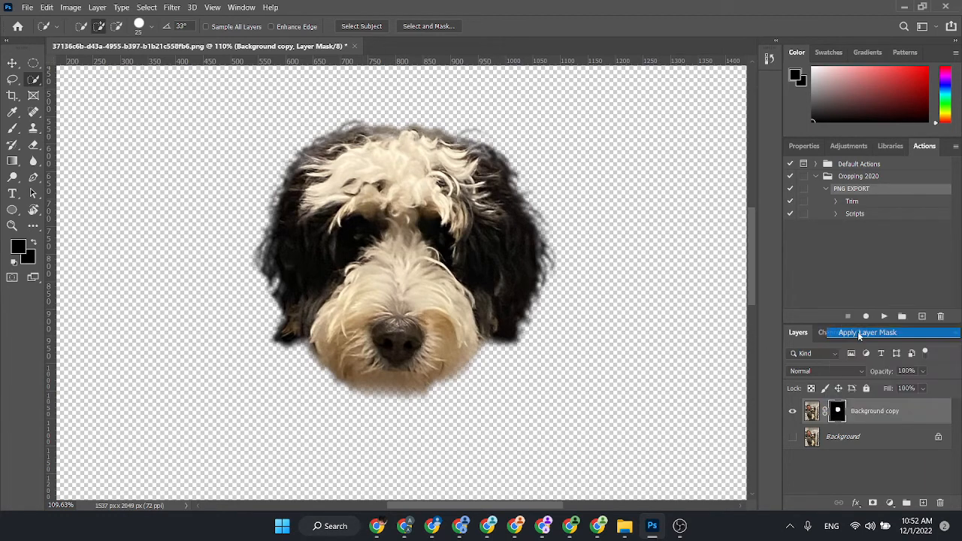
- Add a Solid Color fill layer in olive #6c684c and place it beneath the dog's head layer
{"action": "left_click", "coordinate": [890, 502]}
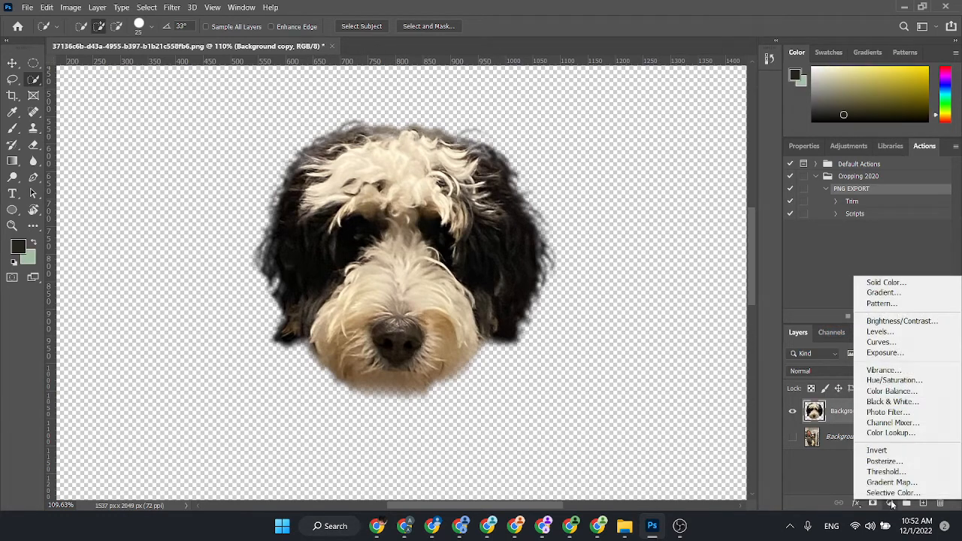
{"action": "left_click", "coordinate": [876, 283]}
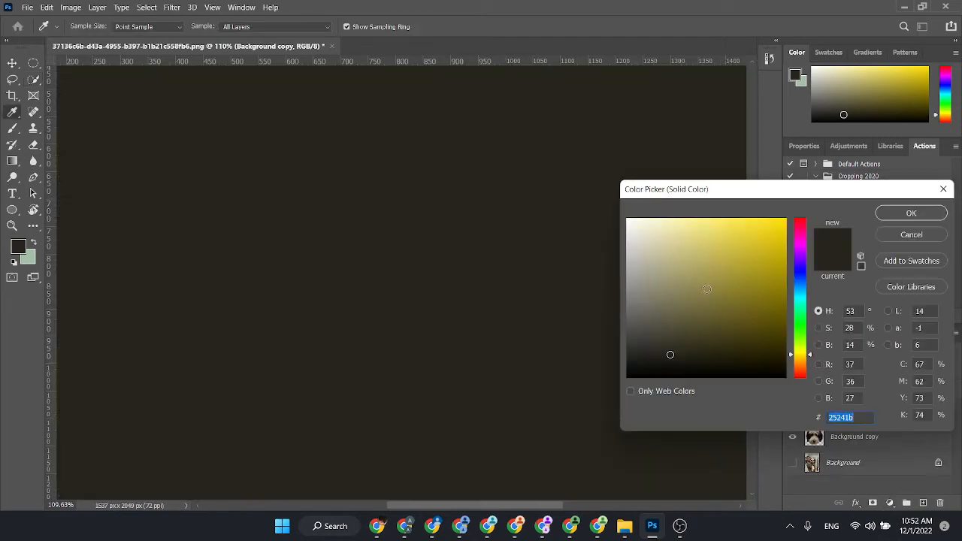
{"action": "left_click_drag", "start_coordinate": [699, 285], "coordinate": [674, 311]}
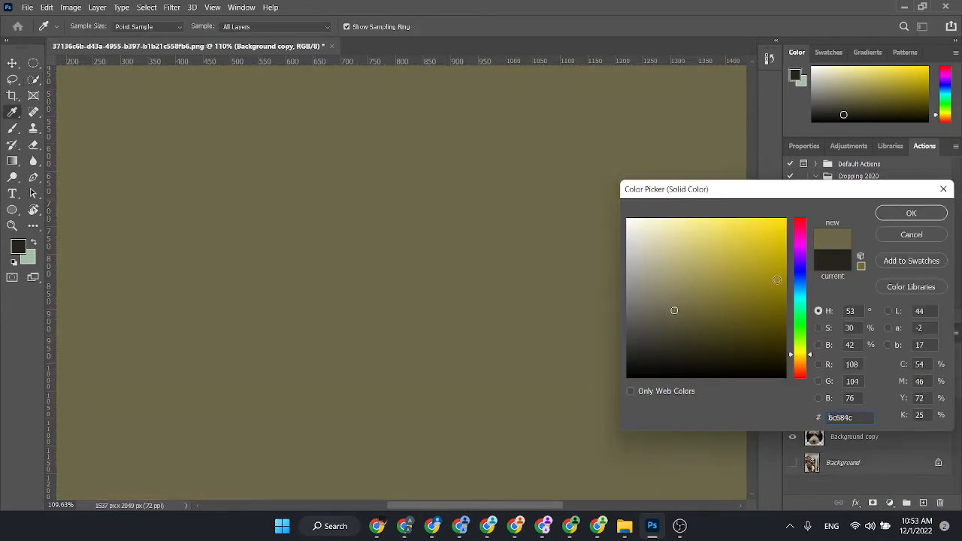
{"action": "left_click", "coordinate": [910, 215]}
{"action": "left_click_drag", "start_coordinate": [845, 436], "coordinate": [843, 403]}
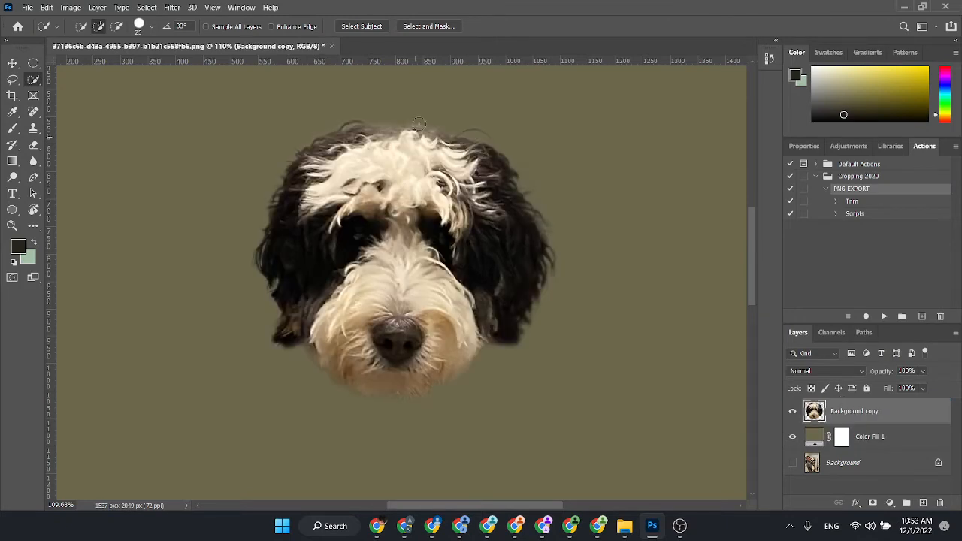
- Activate the Eraser with a 100 px Soft Round brush and undo the stray stroke on the dog's forehead
{"action": "scroll", "coordinate": [419, 123], "scroll_direction": "up", "scroll_amount": 4}
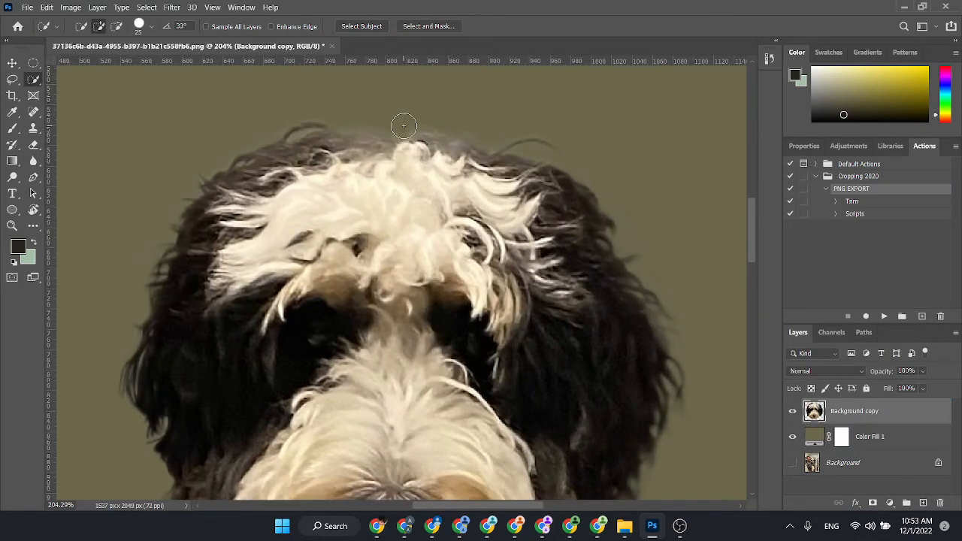
{"action": "scroll", "coordinate": [405, 135], "scroll_direction": "up", "scroll_amount": 1}
{"action": "scroll", "coordinate": [406, 145], "scroll_direction": "up", "scroll_amount": 2}
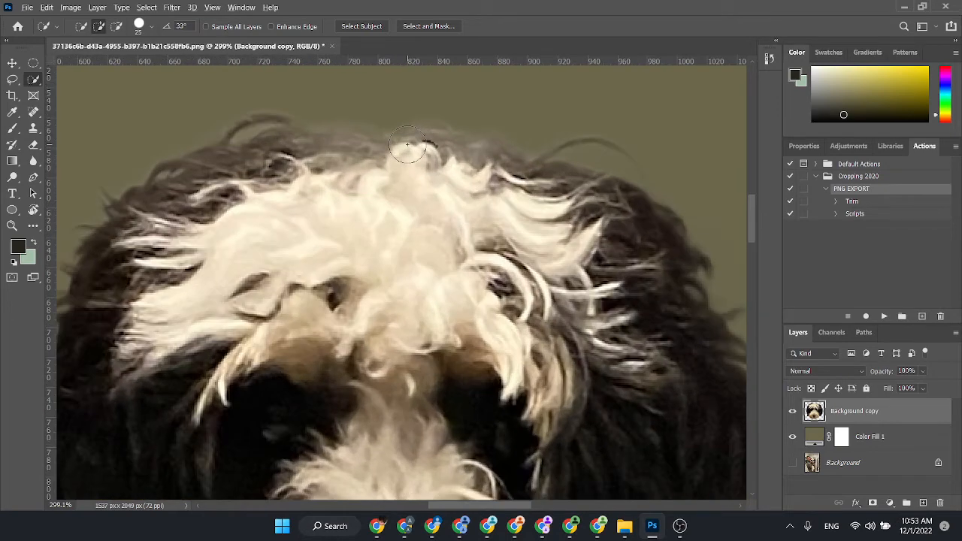
{"action": "scroll", "coordinate": [407, 143], "scroll_direction": "down", "scroll_amount": 6}
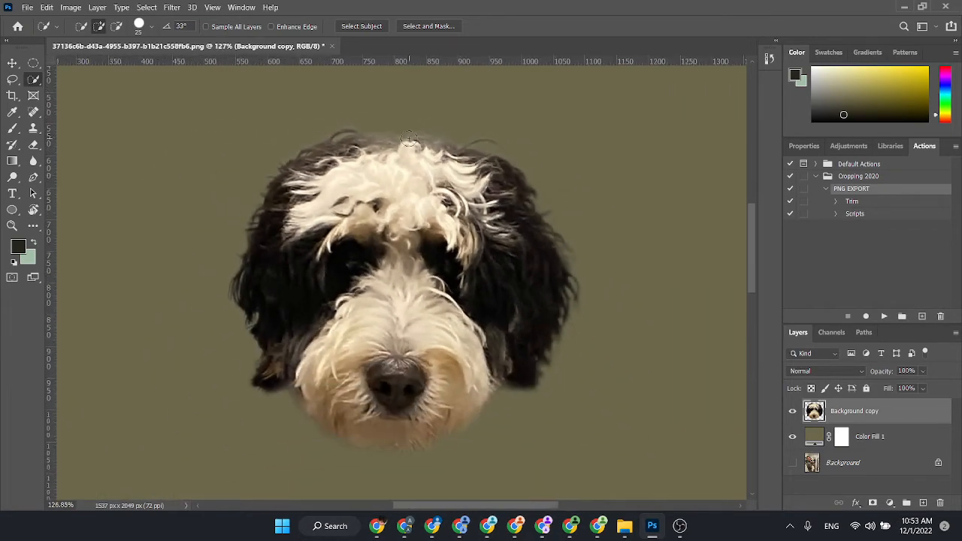
{"action": "scroll", "coordinate": [408, 139], "scroll_direction": "up", "scroll_amount": 3}
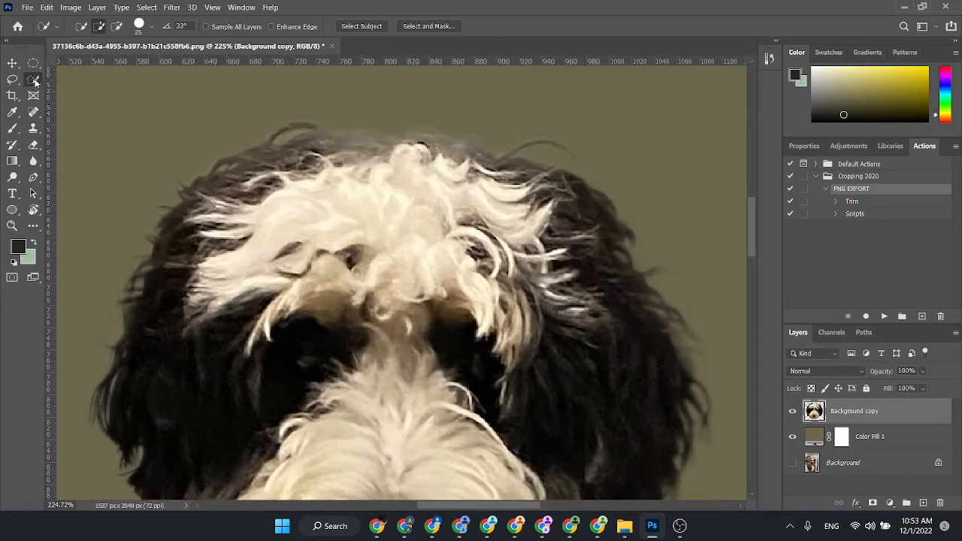
{"action": "left_click", "coordinate": [33, 144]}
{"action": "left_click", "coordinate": [78, 27]}
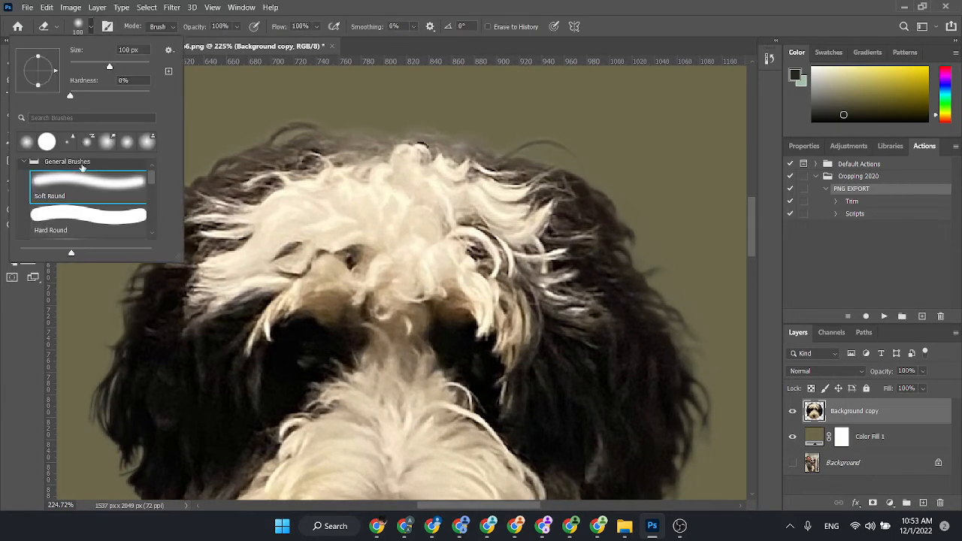
{"action": "left_click", "coordinate": [384, 242]}
{"action": "key", "text": "ctrl+z"}
{"action": "key", "text": "ctrl+z"}
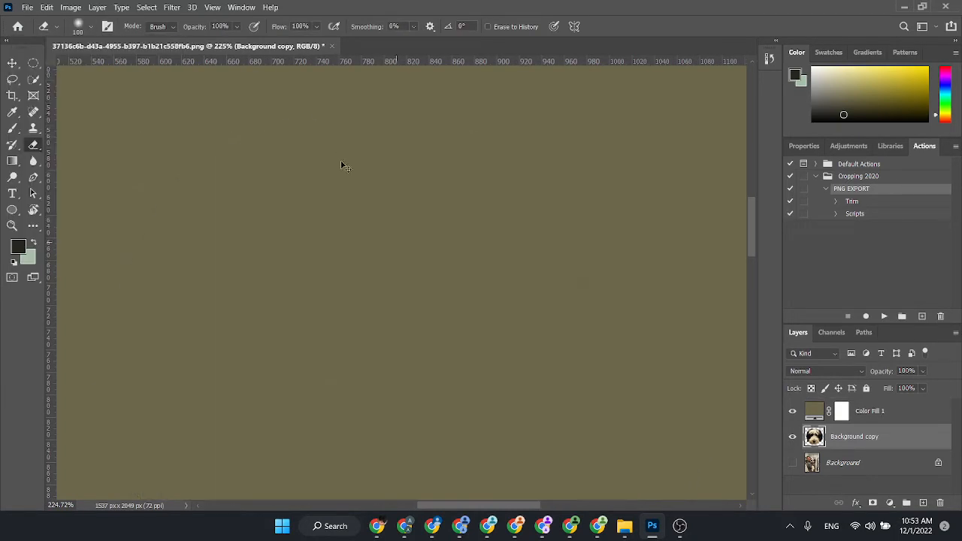
{"action": "key", "text": "ctrl+shift+z"}
- Reduce the eraser brush to 35 px and restore the missing dark fur along the top of the dog's head
{"action": "key", "text": "bracketleft"}
{"action": "key", "text": "bracketleft"}
{"action": "key", "text": "bracketleft"}
{"action": "key", "text": "bracketleft"}
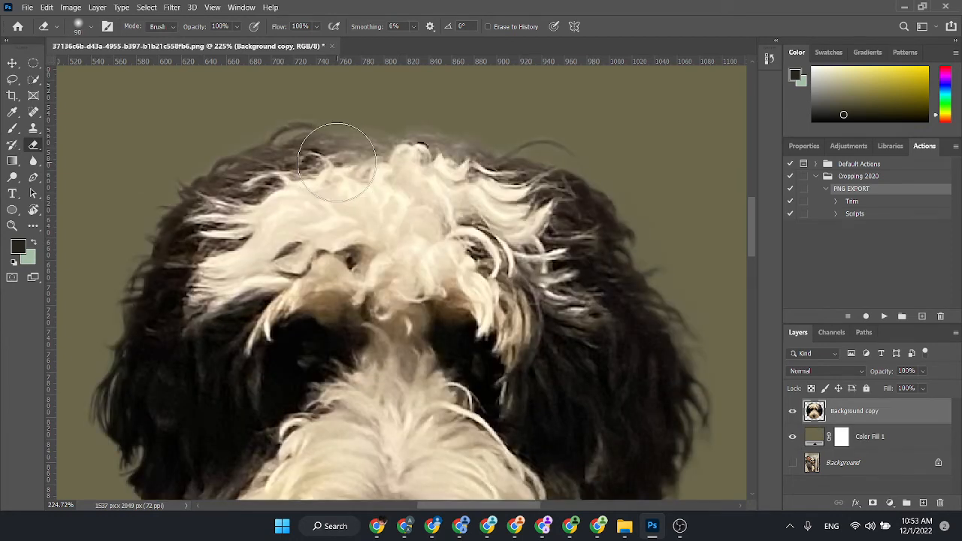
{"action": "key", "text": "bracketleft"}
{"action": "key", "text": "bracketleft"}
{"action": "key", "text": "bracketleft"}
{"action": "key", "text": "bracketleft"}
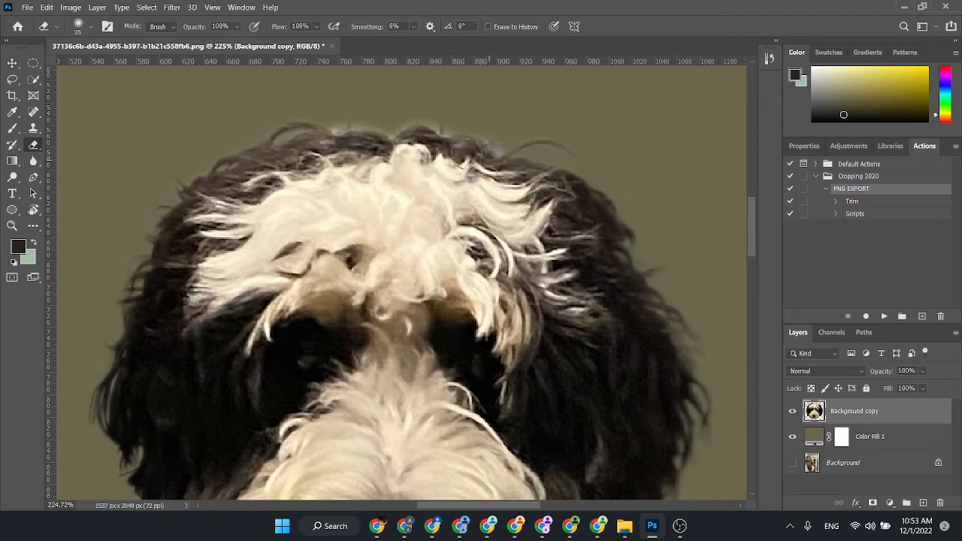
- Erase the light halo left above the restored fur at the top of the head with a 20 px eraser
{"action": "key", "text": "bracketleft"}
{"action": "key", "text": "bracketleft"}
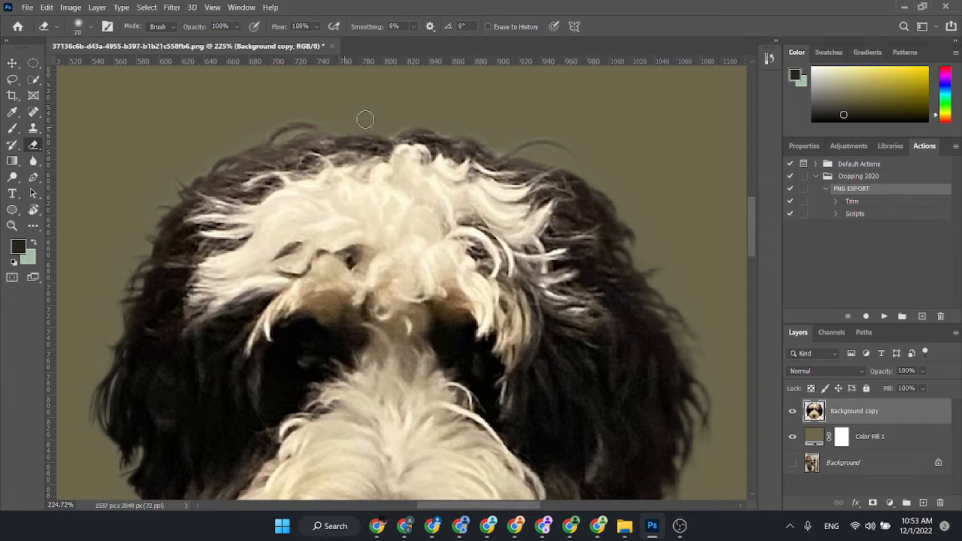
{"action": "scroll", "coordinate": [503, 124], "scroll_direction": "down", "scroll_amount": 6}
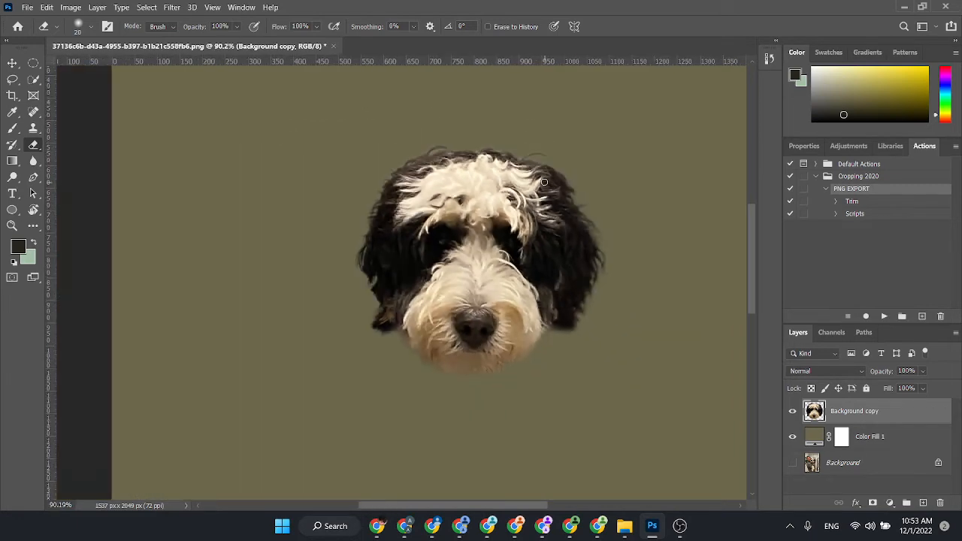
{"action": "scroll", "coordinate": [492, 143], "scroll_direction": "up", "scroll_amount": 7}
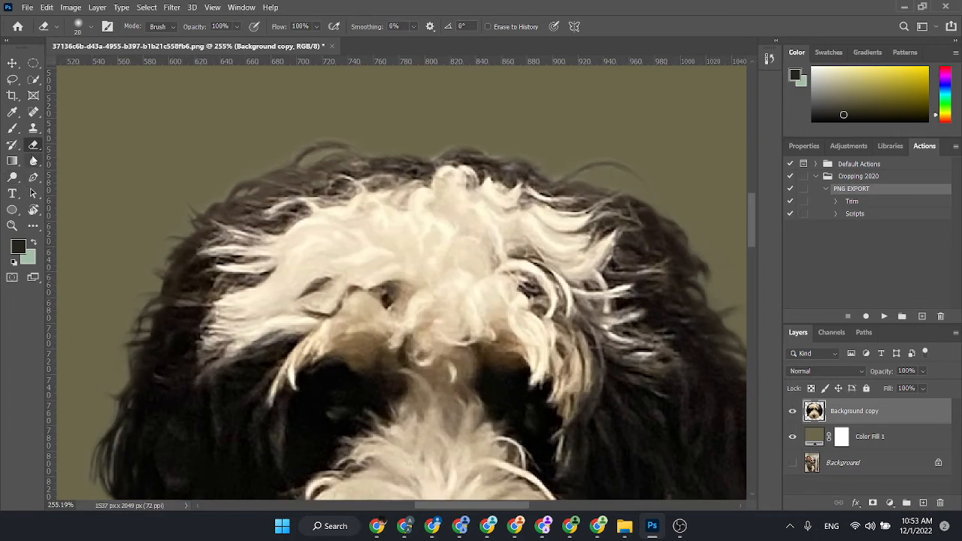
- Soften the fur edge along the top of the head using the Blur tool at 100% strength, ending with a 30 px brush
{"action": "left_click", "coordinate": [33, 161]}
{"action": "key", "text": "bracketleft"}
{"action": "key", "text": "bracketleft"}
{"action": "key", "text": "bracketleft"}
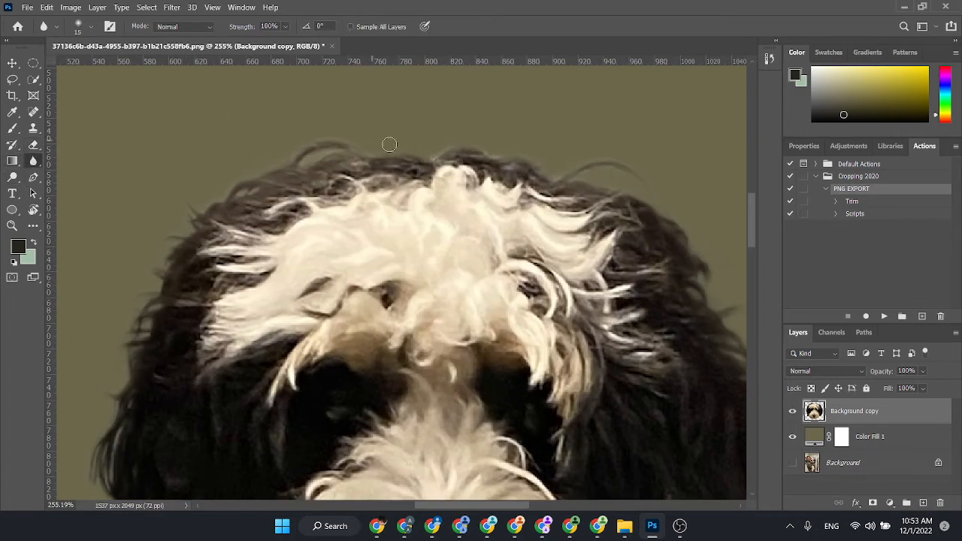
{"action": "key", "text": "bracketright"}
{"action": "scroll", "coordinate": [439, 145], "scroll_direction": "down", "scroll_amount": 1}
{"action": "scroll", "coordinate": [438, 145], "scroll_direction": "down", "scroll_amount": 4}
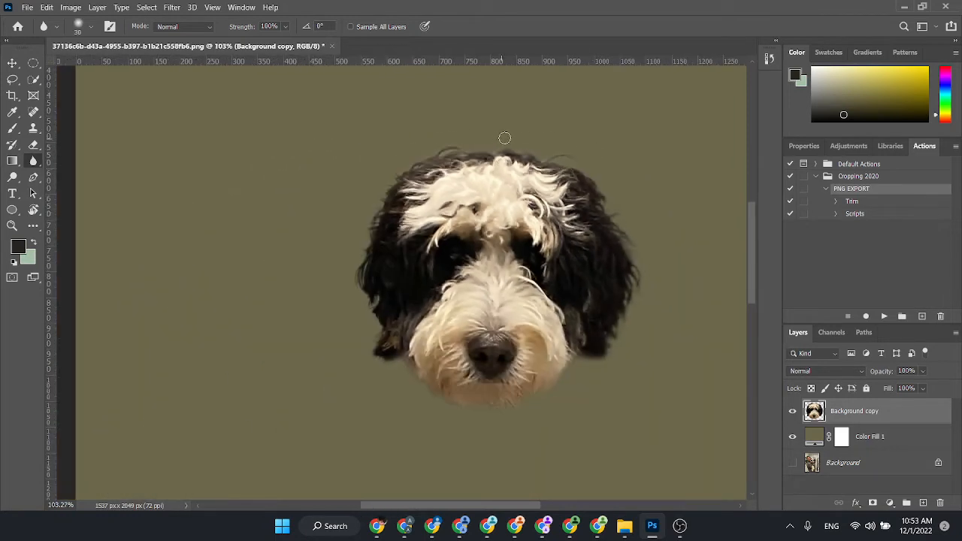
{"action": "scroll", "coordinate": [578, 154], "scroll_direction": "down", "scroll_amount": 2}
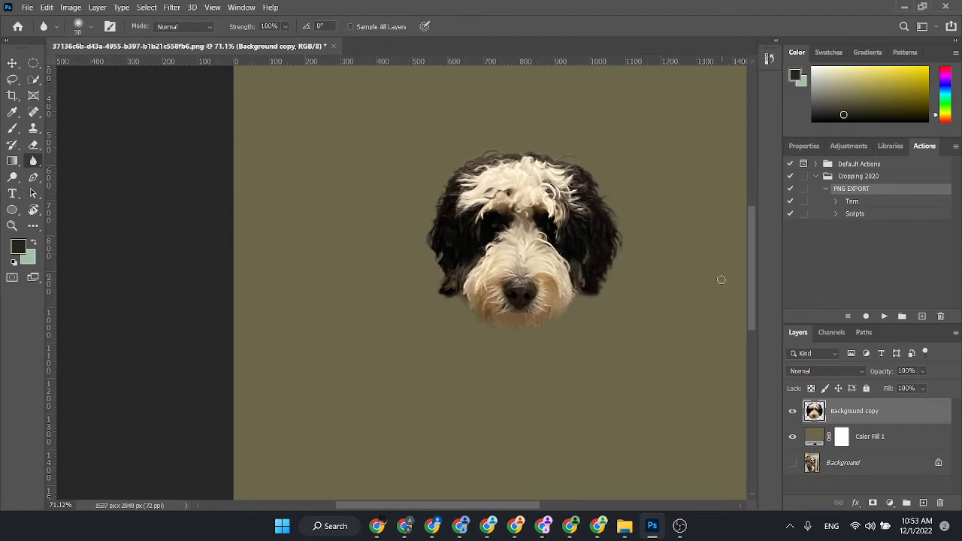
- Add a Curves adjustment layer above the dog's head and raise the RGB curve's midpoint slightly to brighten it
{"action": "scroll", "coordinate": [633, 272], "scroll_direction": "right", "scroll_amount": 3}
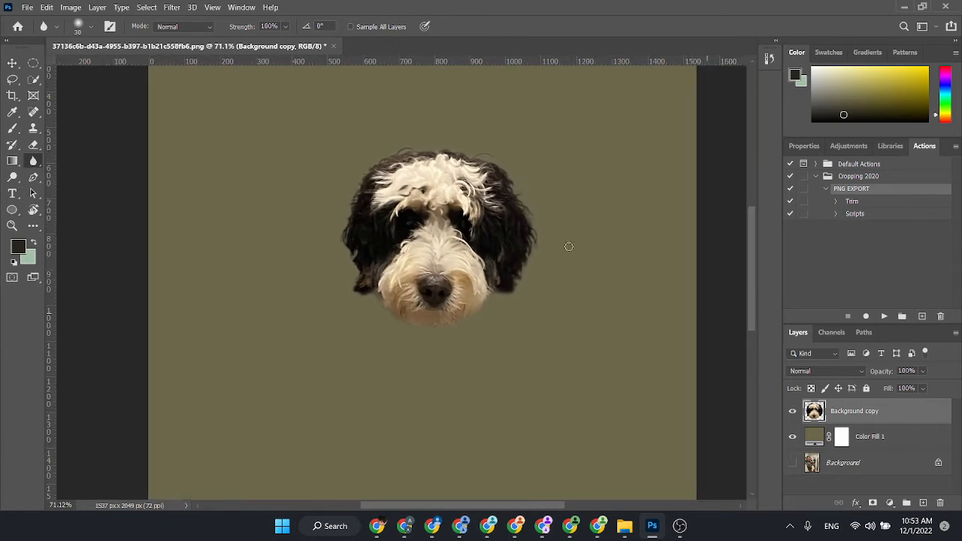
{"action": "left_click", "coordinate": [889, 501]}
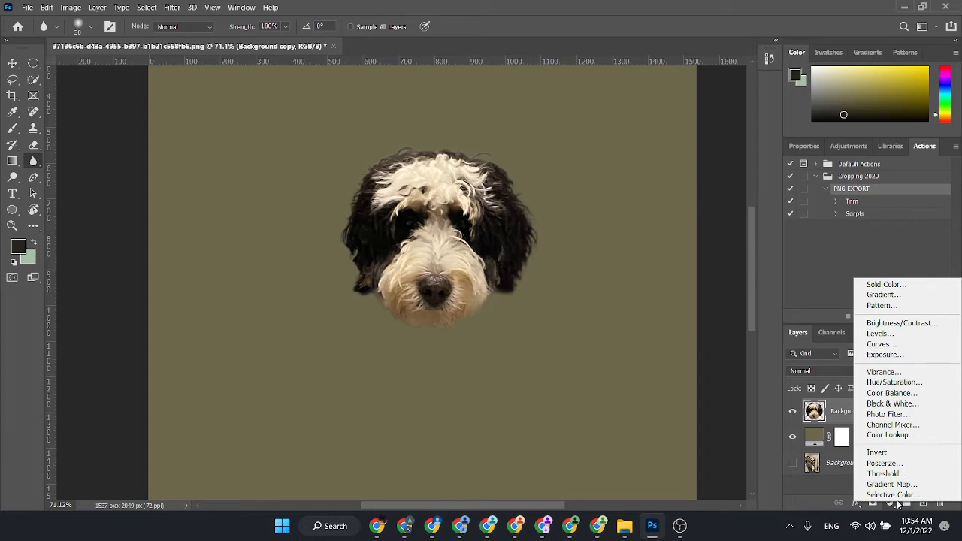
{"action": "left_click", "coordinate": [891, 505]}
{"action": "left_click", "coordinate": [892, 505]}
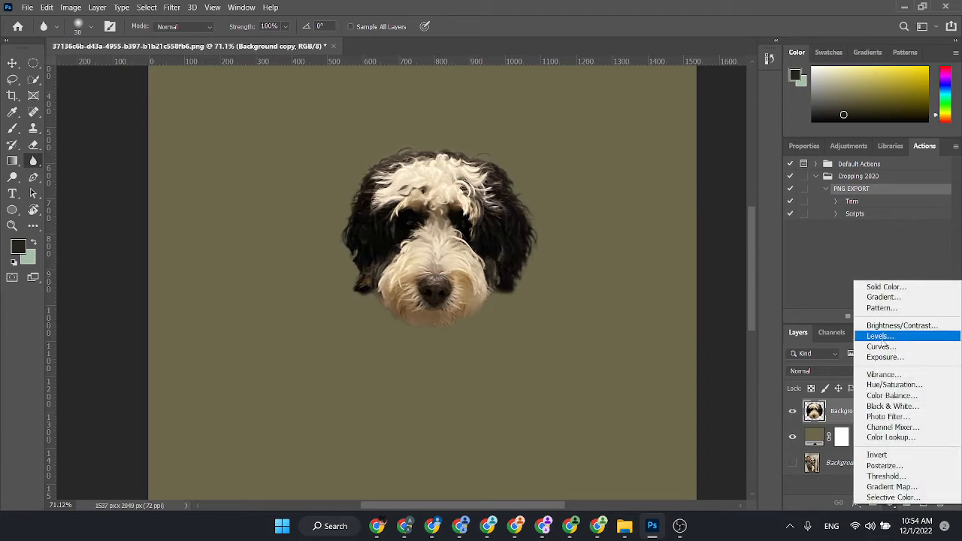
{"action": "left_click", "coordinate": [884, 346]}
{"action": "left_click_drag", "start_coordinate": [872, 277], "coordinate": [870, 272]}
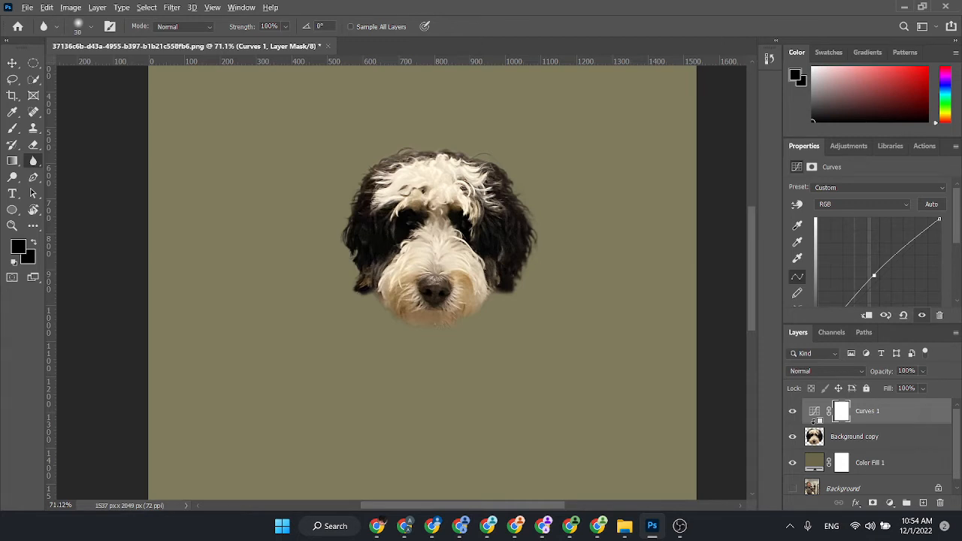
- Clip the Curves adjustment to the dog's head layer, toggling the clipping off and on to compare its effect
{"action": "left_click", "coordinate": [814, 421], "text": "alt"}
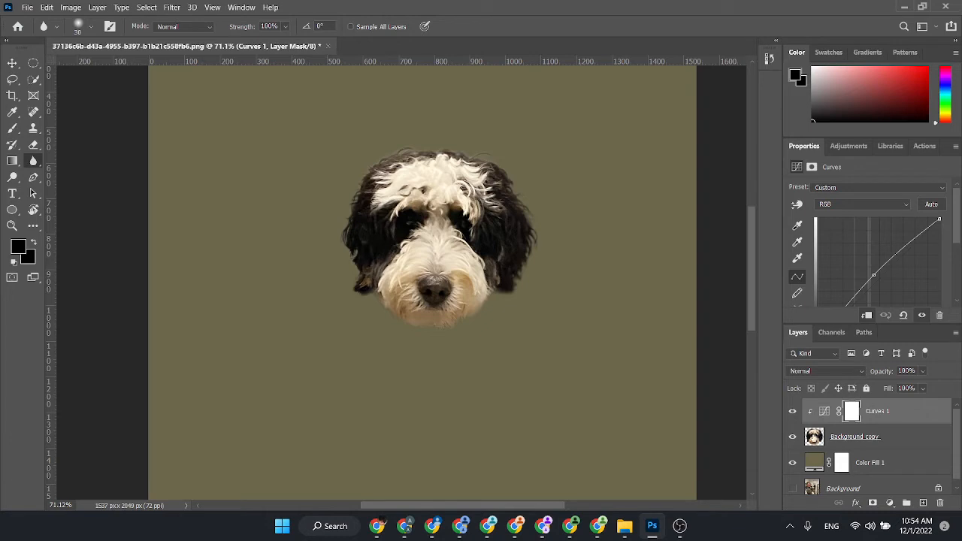
{"action": "left_click", "coordinate": [818, 420], "text": "alt"}
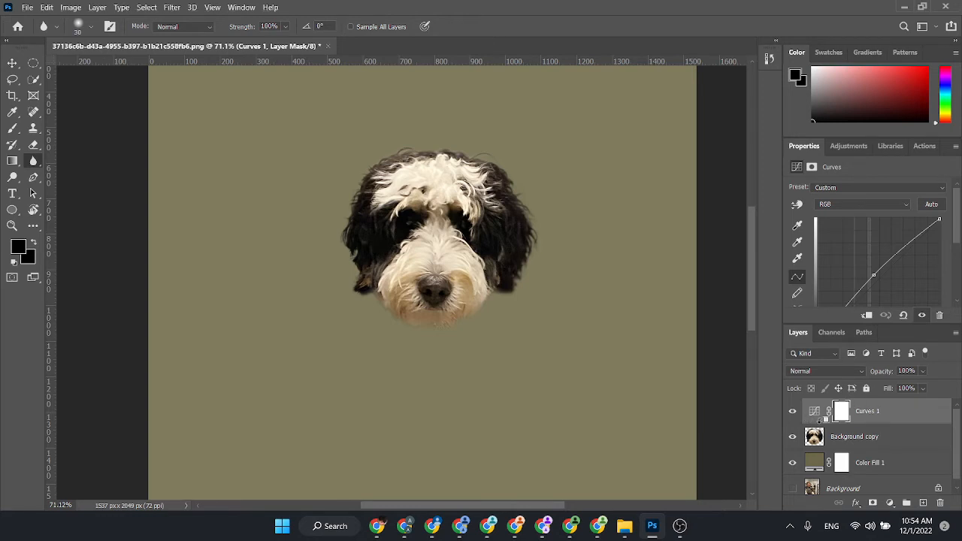
{"action": "left_click", "coordinate": [816, 418], "text": "alt"}
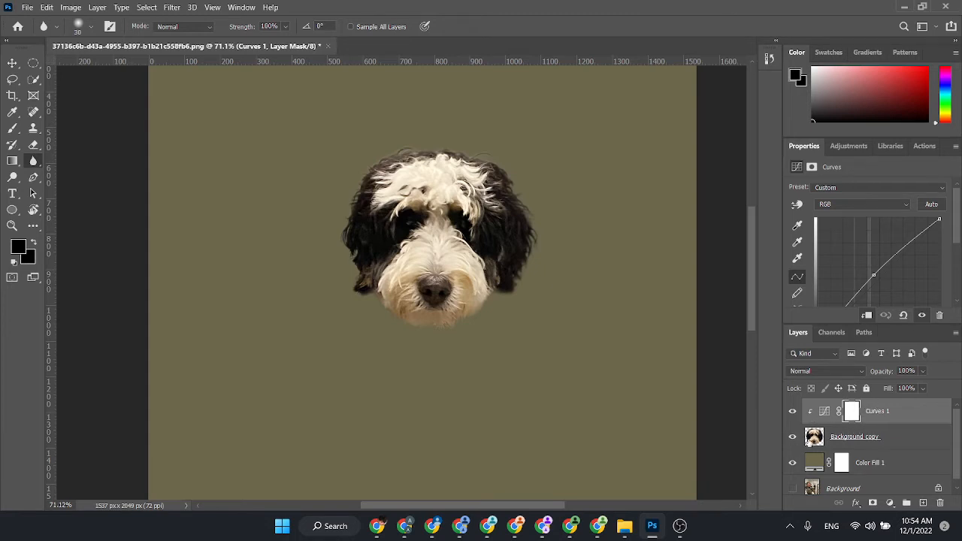
- Hide the olive color fill layer and run the PNG EXPORT action on the finished crop
{"action": "scroll", "coordinate": [482, 162], "scroll_direction": "up", "scroll_amount": 3}
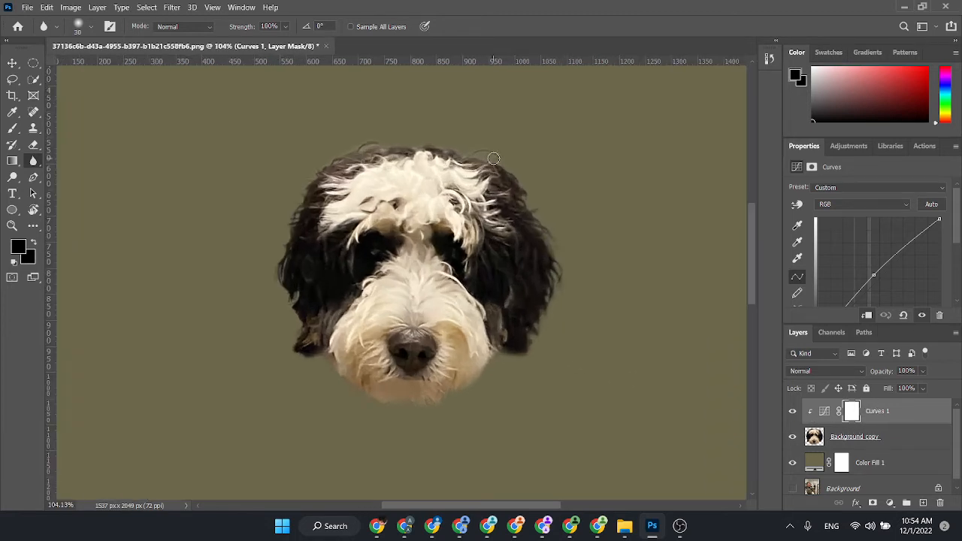
{"action": "left_click", "coordinate": [792, 466]}
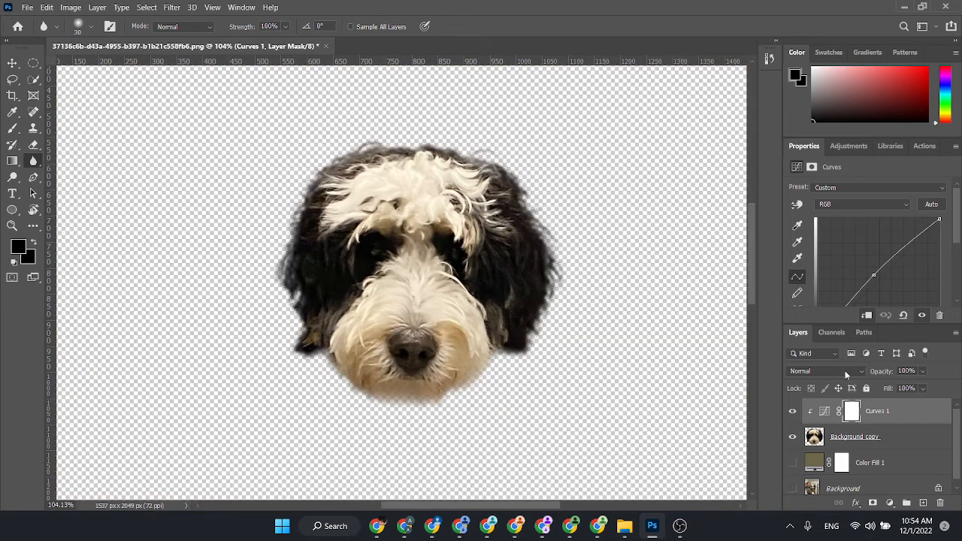
{"action": "left_click", "coordinate": [923, 146]}
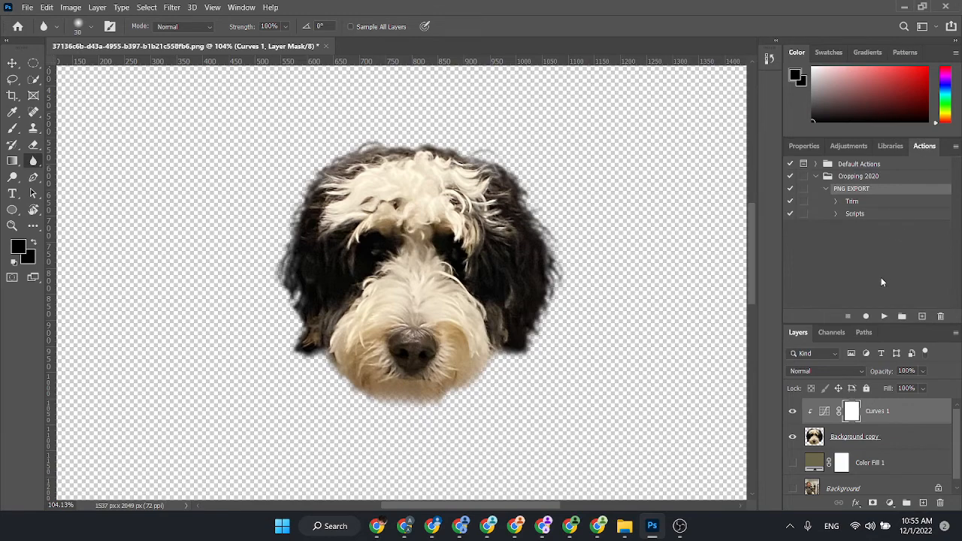
{"action": "left_click", "coordinate": [884, 316]}
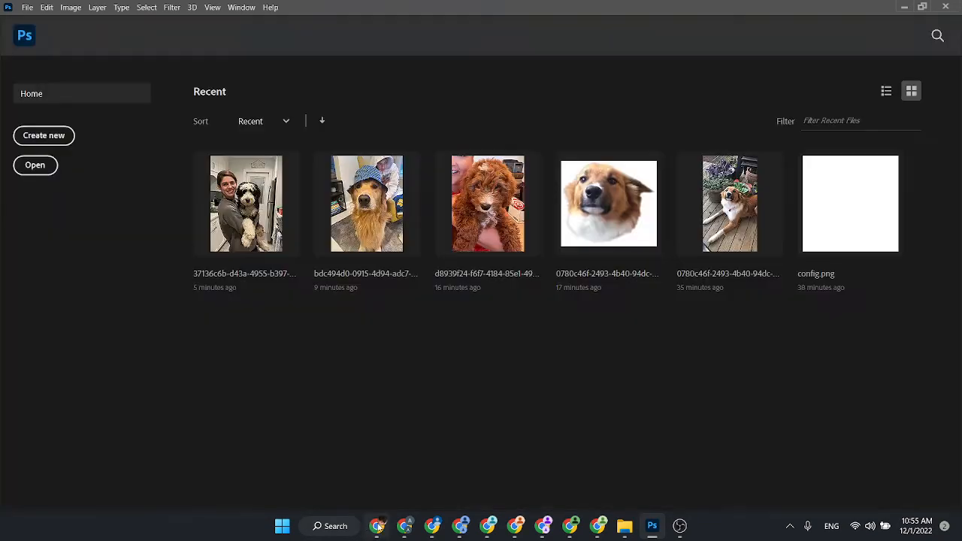
- Switch to Chrome and upload the exported dog crop to its HoopSwagg cropping order
{"action": "left_click", "coordinate": [376, 525]}
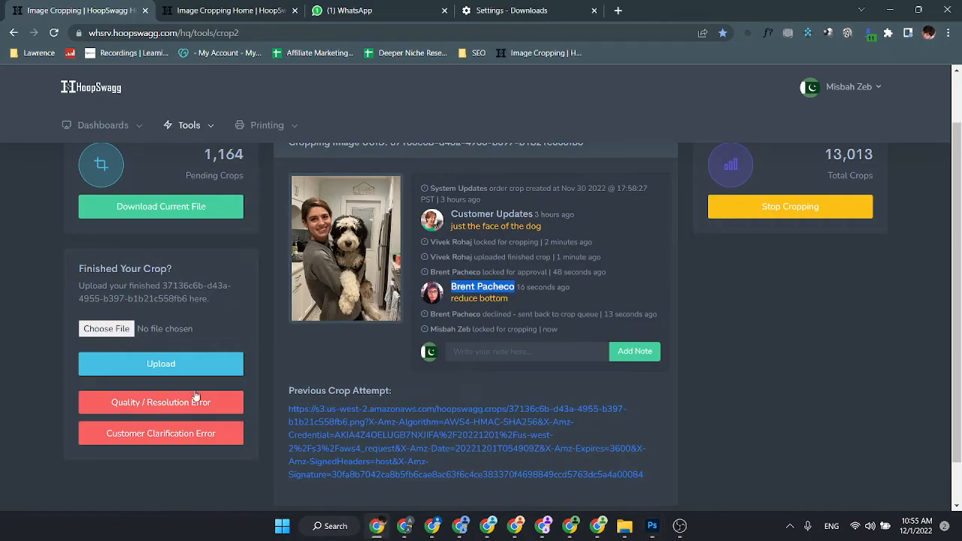
{"action": "left_click", "coordinate": [106, 329]}
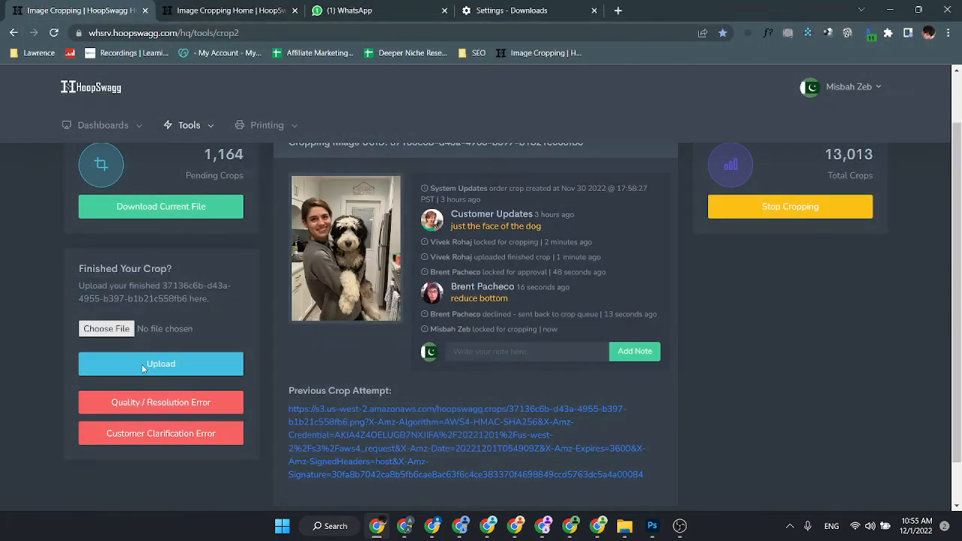
{"action": "left_click", "coordinate": [141, 364]}
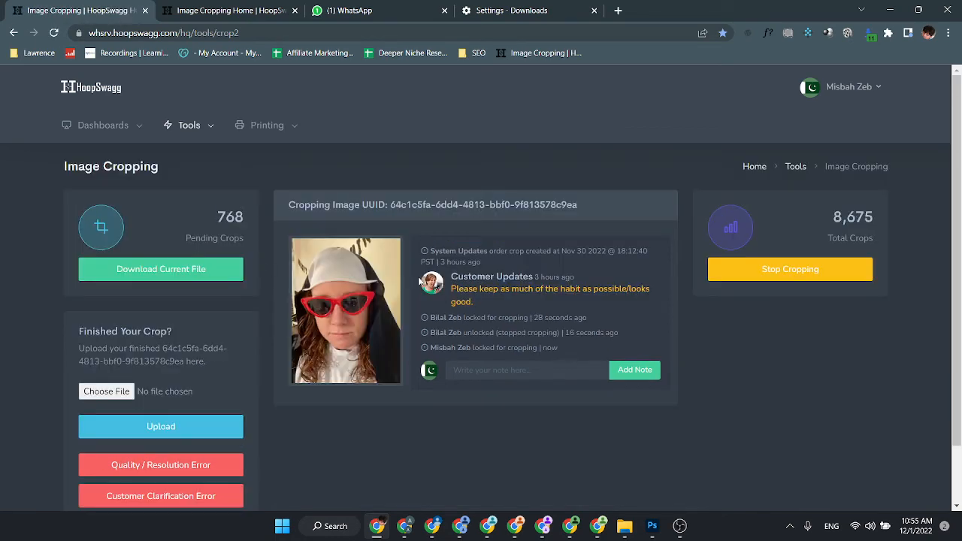
- Read the new order's note about keeping the habit, download the customer's photo and open it in Photoshop
{"action": "scroll", "coordinate": [489, 289], "scroll_direction": "down", "scroll_amount": 1}
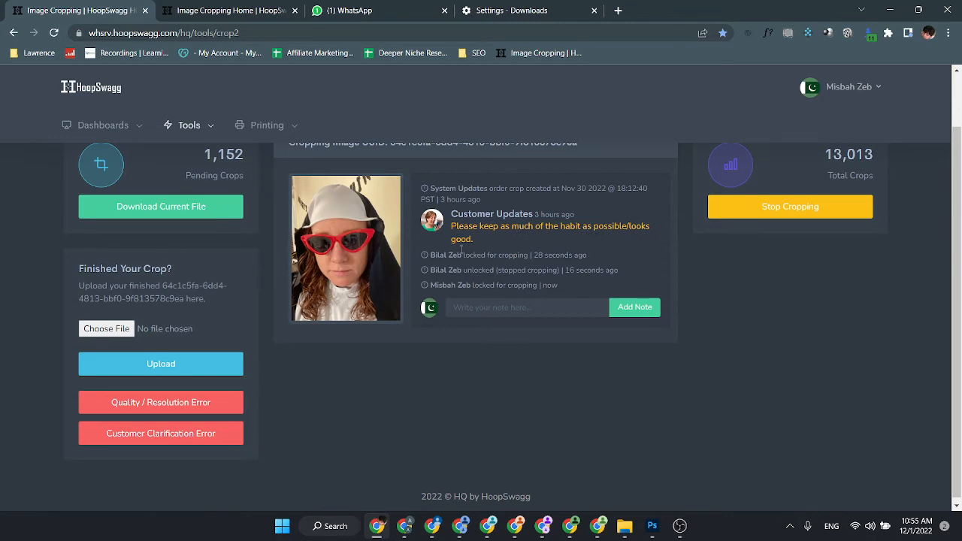
{"action": "scroll", "coordinate": [462, 250], "scroll_direction": "down", "scroll_amount": 1}
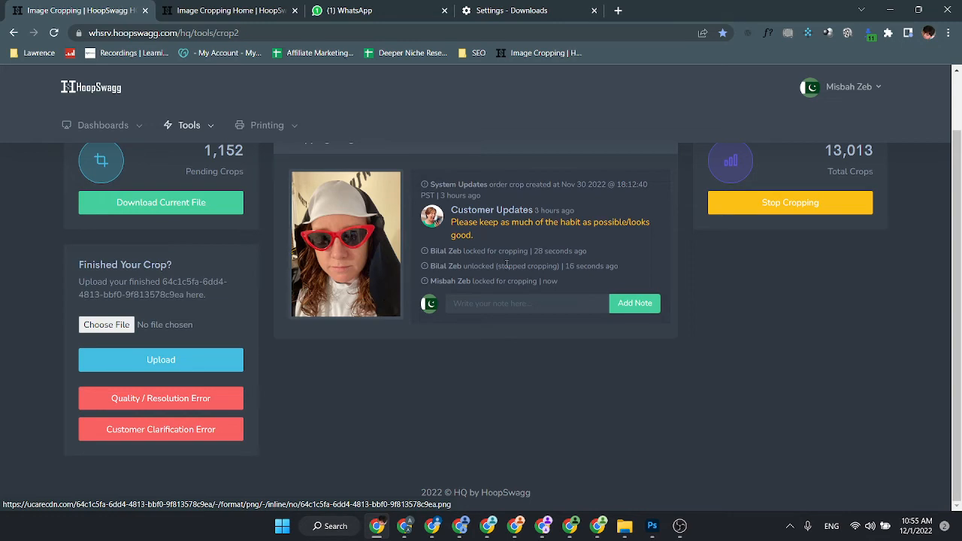
{"action": "left_click", "coordinate": [334, 242]}
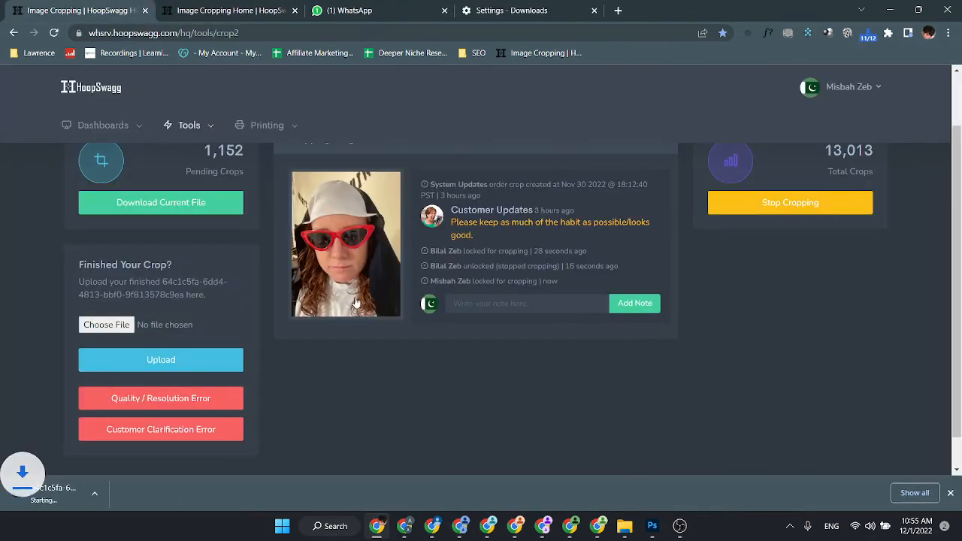
{"action": "left_click", "coordinate": [55, 495]}
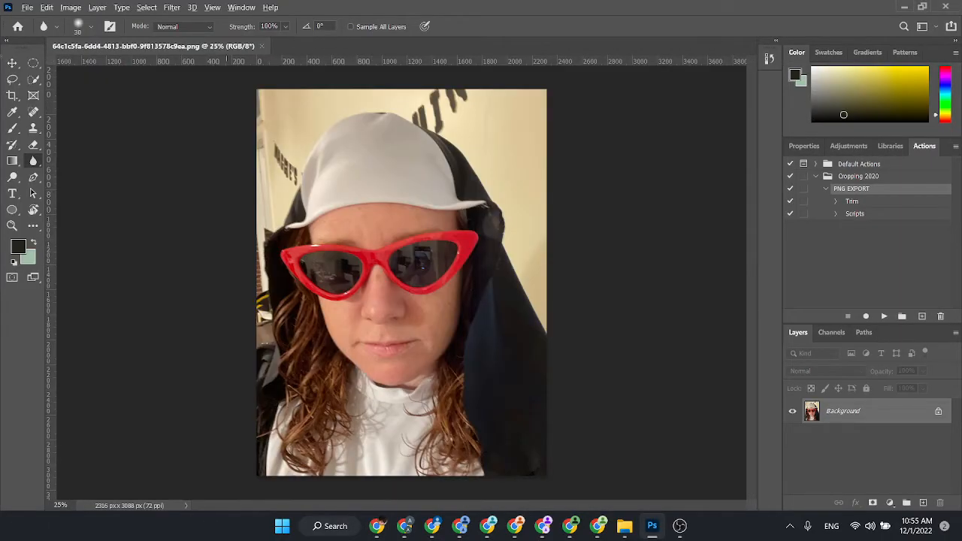
- Select the person in the nun's habit by running Select Subject with the Object Selection tool
{"action": "left_click", "coordinate": [33, 79]}
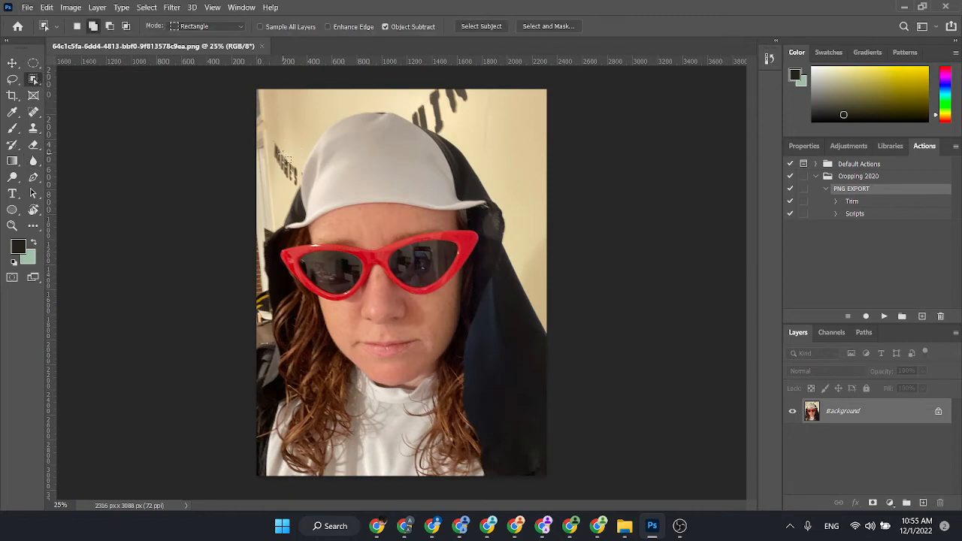
{"action": "right_click", "coordinate": [33, 79]}
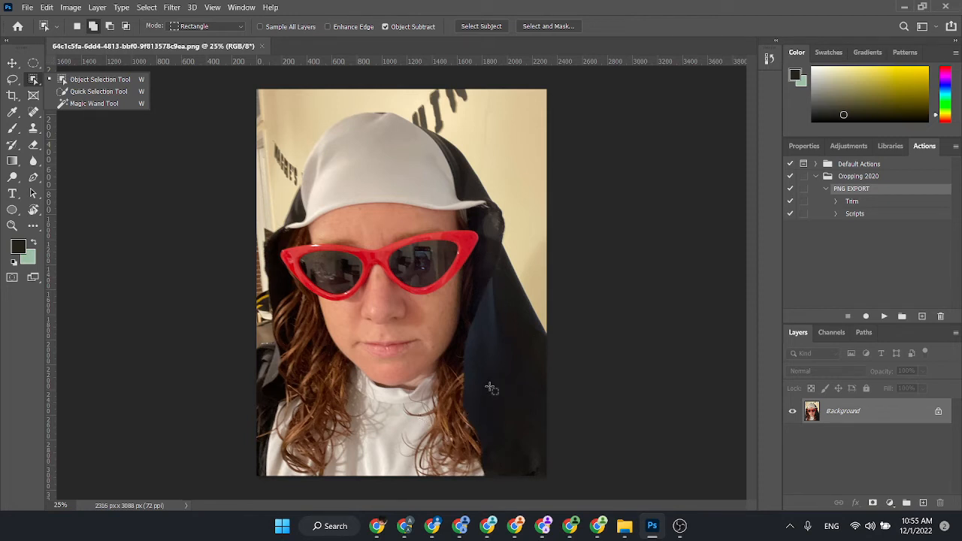
{"action": "left_click", "coordinate": [34, 82]}
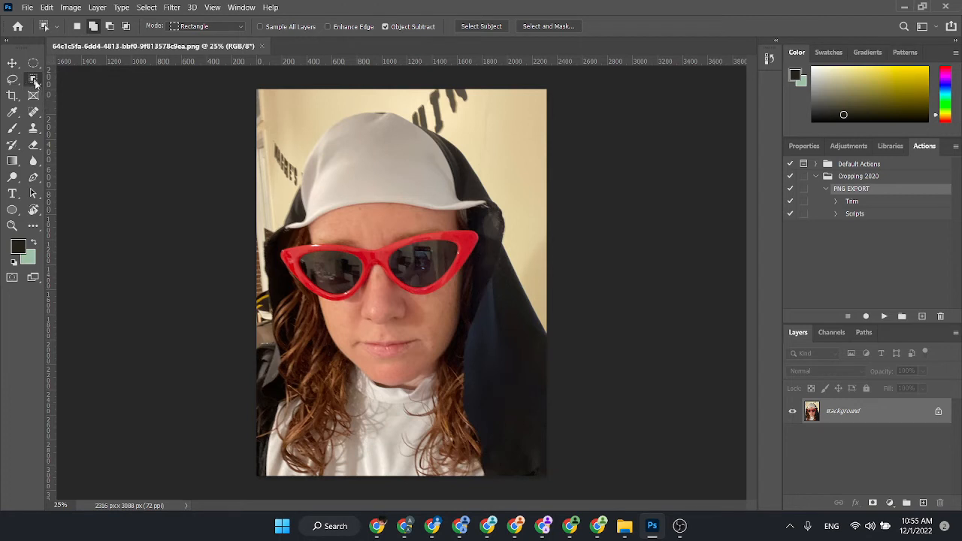
{"action": "left_click", "coordinate": [477, 27]}
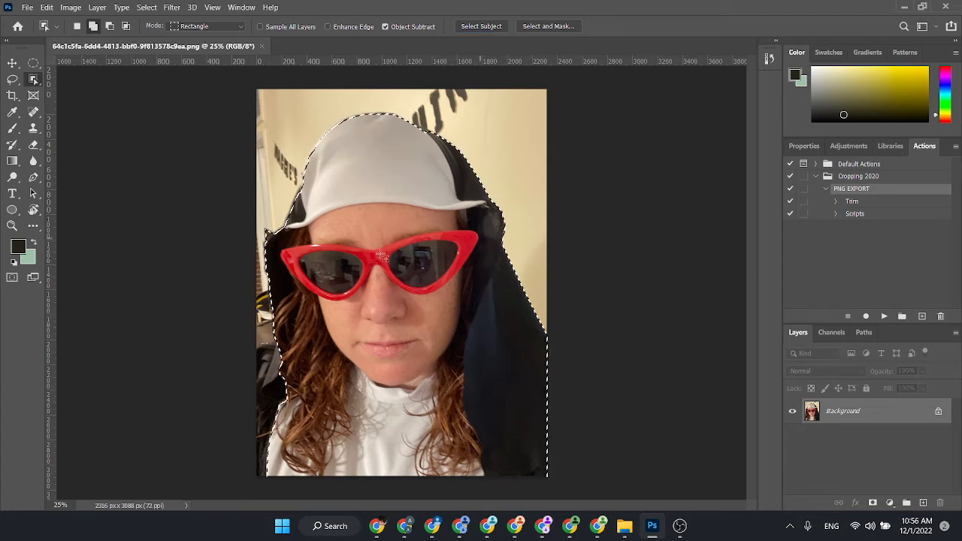
- Subtract the white collar and shirt below the chin and beside the hair from the selection with the Quick Selection tool
{"action": "right_click", "coordinate": [34, 80]}
{"action": "left_click", "coordinate": [98, 91]}
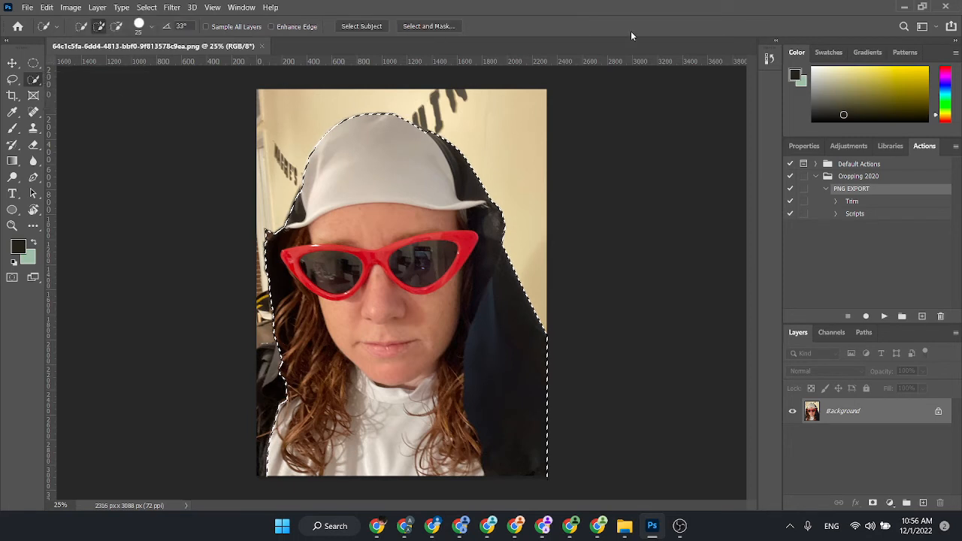
{"action": "right_click", "coordinate": [34, 80]}
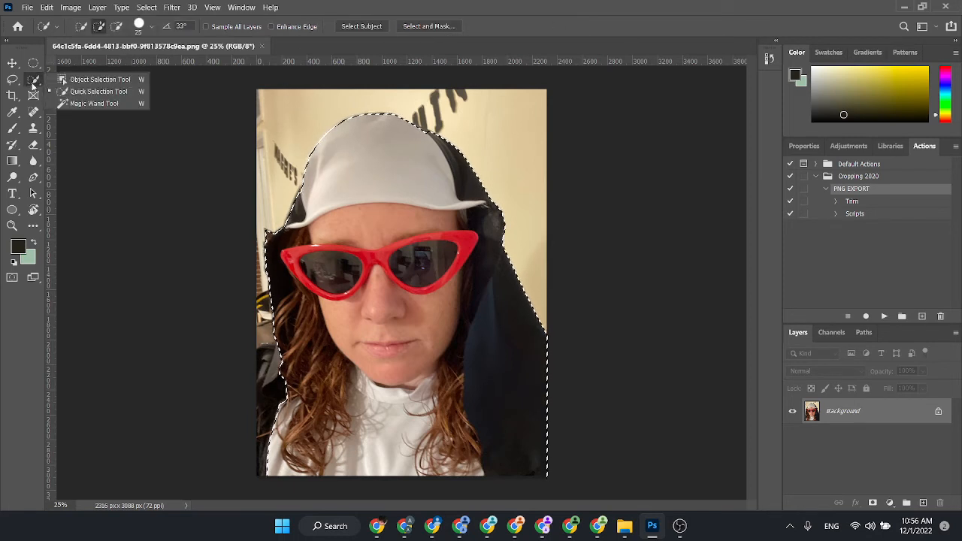
{"action": "left_click", "coordinate": [78, 91]}
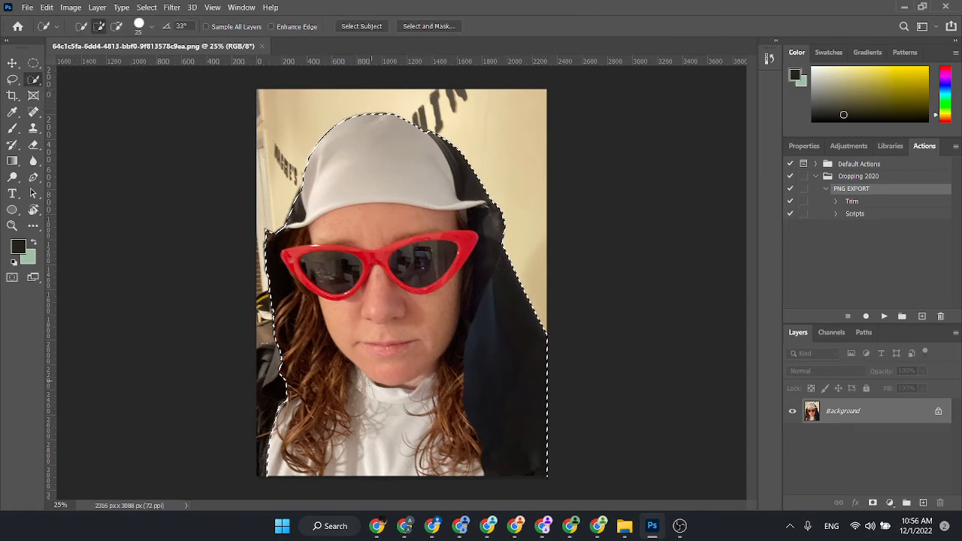
{"action": "mouse_move", "coordinate": [363, 380]}
{"action": "left_mouse_down"}
{"action": "mouse_move", "coordinate": [406, 393]}
{"action": "mouse_move", "coordinate": [425, 379]}
{"action": "mouse_move", "coordinate": [378, 389]}
{"action": "mouse_move", "coordinate": [362, 400]}
{"action": "mouse_move", "coordinate": [364, 415]}
{"action": "left_mouse_up"}
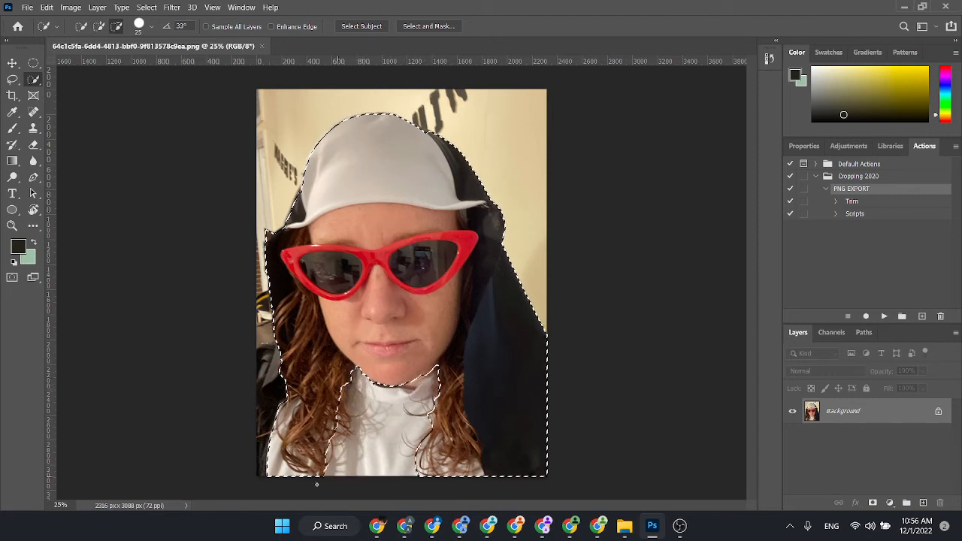
{"action": "mouse_move", "coordinate": [272, 462]}
{"action": "left_mouse_down"}
{"action": "mouse_move", "coordinate": [277, 436]}
{"action": "mouse_move", "coordinate": [273, 447]}
{"action": "left_mouse_up"}
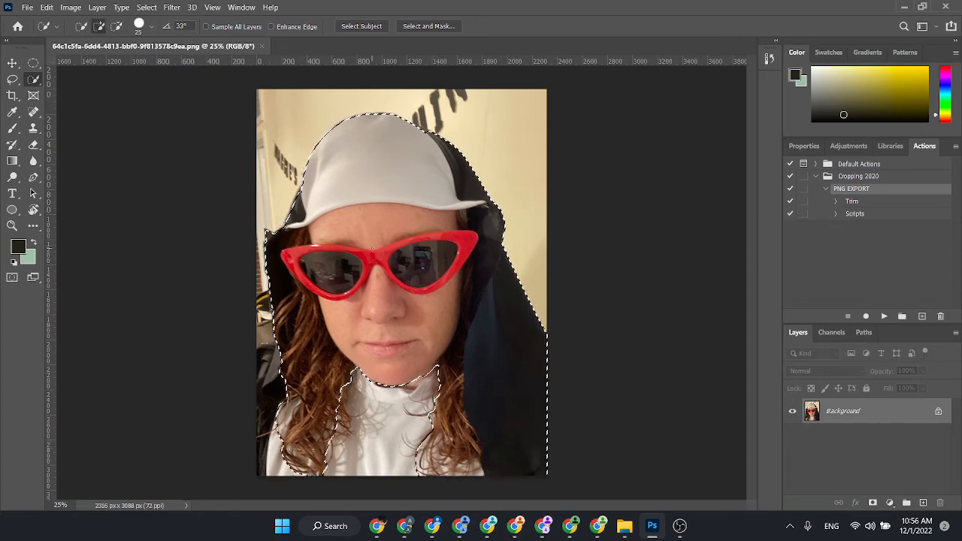
- Bring the selection into Select and Mask and choose the Refine Edge Brush
{"action": "left_click", "coordinate": [426, 26]}
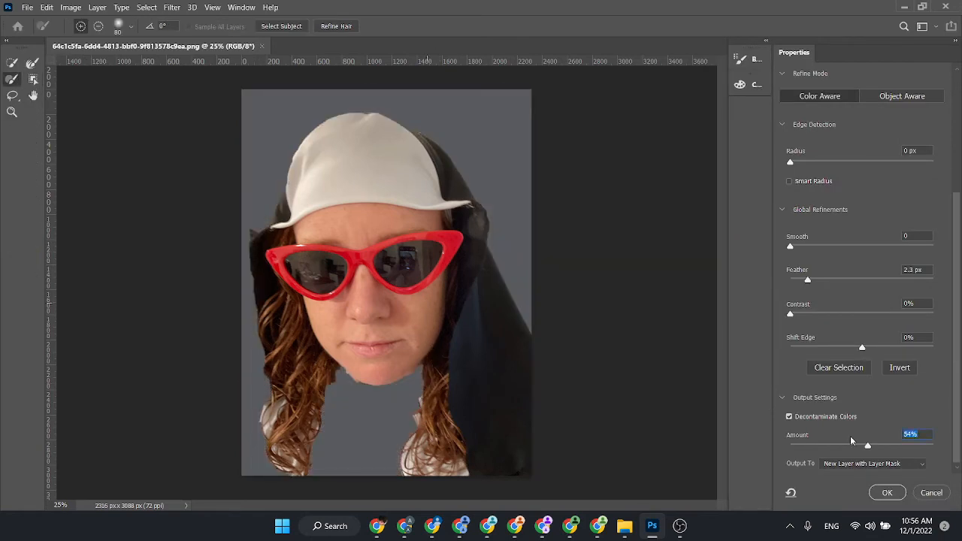
{"action": "left_click", "coordinate": [926, 493]}
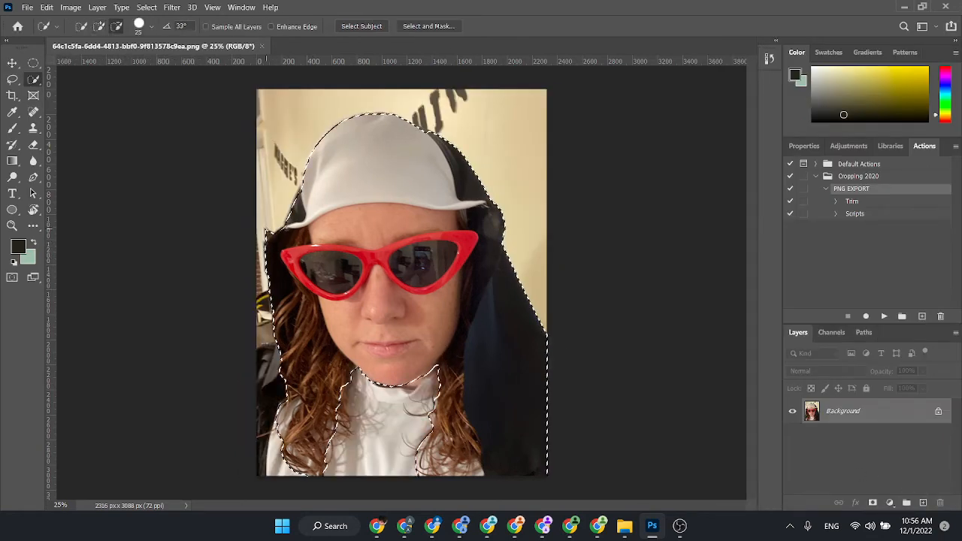
{"action": "left_click", "coordinate": [428, 26]}
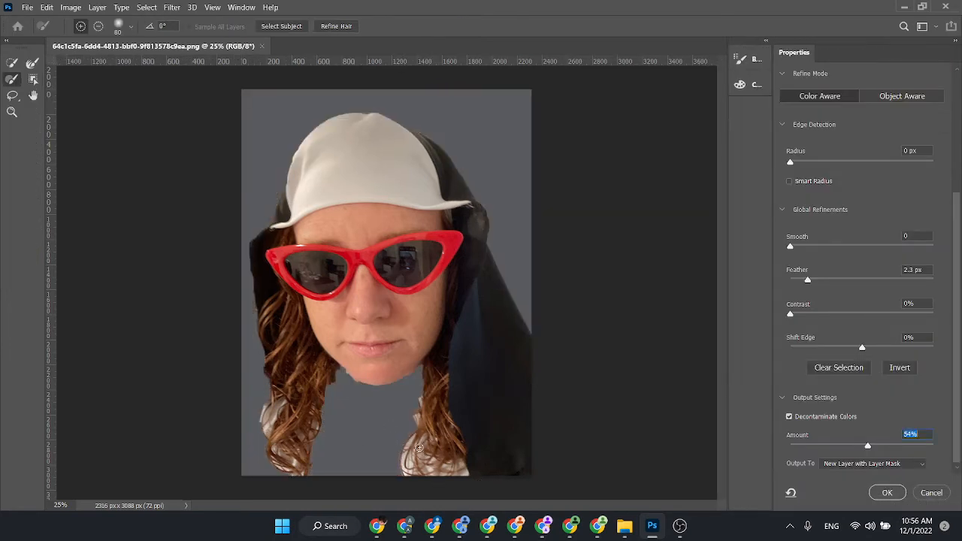
{"action": "left_click", "coordinate": [31, 63]}
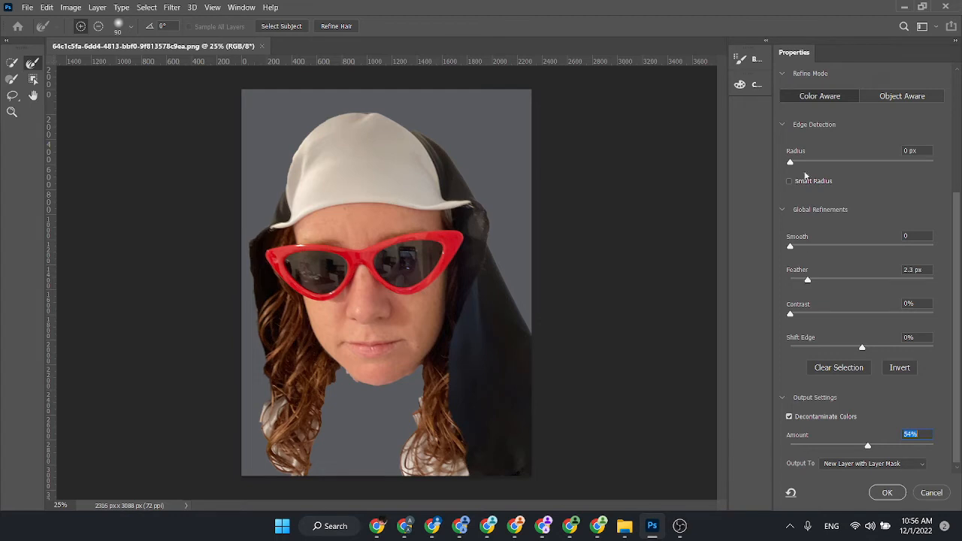
- Try an edge detection radius of 72 px on the cutout, then set it back to 0 px
{"action": "left_click_drag", "start_coordinate": [791, 163], "coordinate": [847, 163]}
{"action": "left_click_drag", "start_coordinate": [844, 163], "coordinate": [895, 164]}
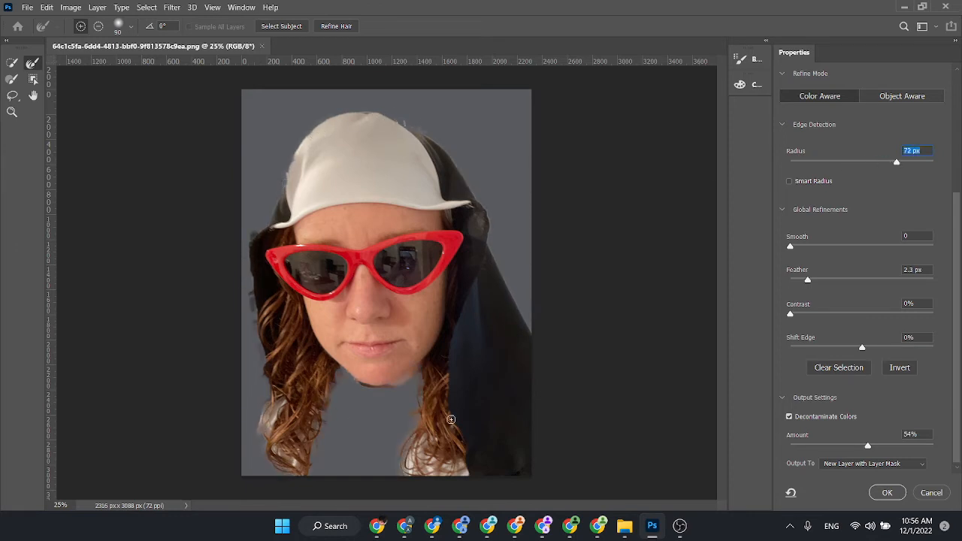
{"action": "left_click_drag", "start_coordinate": [821, 166], "coordinate": [786, 164]}
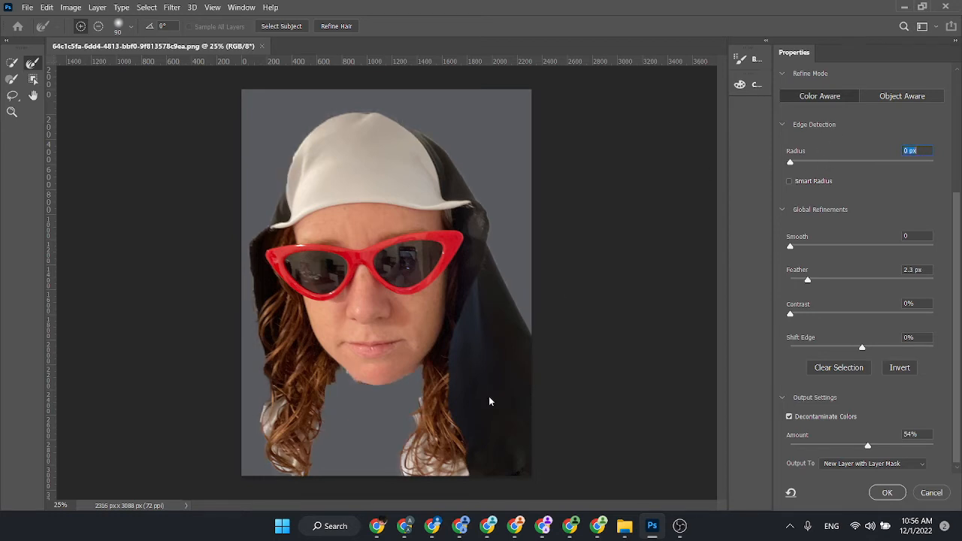
- Brush away the white shirt around both lower hair ends with the Refine Edge Brush and set the feather to 6.9 px
{"action": "key", "text": "bracketright"}
{"action": "key", "text": "bracketright"}
{"action": "mouse_move", "coordinate": [284, 428]}
{"action": "left_mouse_down"}
{"action": "mouse_move", "coordinate": [272, 411]}
{"action": "mouse_move", "coordinate": [274, 451]}
{"action": "mouse_move", "coordinate": [314, 479]}
{"action": "left_mouse_up"}
{"action": "key", "text": "bracketleft"}
{"action": "key", "text": "bracketleft"}
{"action": "key", "text": "bracketleft"}
{"action": "left_click_drag", "start_coordinate": [298, 477], "coordinate": [303, 477]}
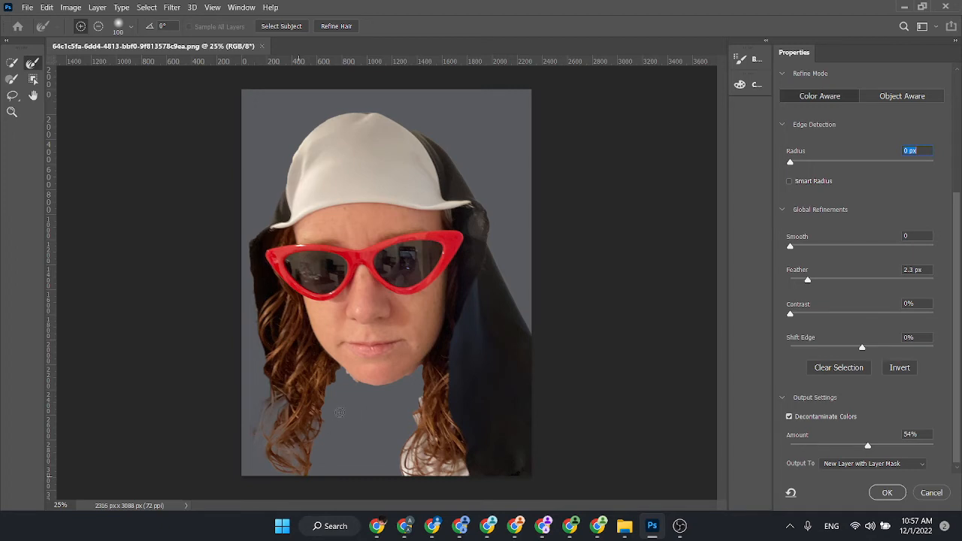
{"action": "mouse_move", "coordinate": [420, 399]}
{"action": "left_mouse_down"}
{"action": "mouse_move", "coordinate": [405, 464]}
{"action": "mouse_move", "coordinate": [420, 442]}
{"action": "mouse_move", "coordinate": [428, 470]}
{"action": "mouse_move", "coordinate": [460, 474]}
{"action": "mouse_move", "coordinate": [422, 475]}
{"action": "left_mouse_up"}
{"action": "mouse_move", "coordinate": [462, 535]}
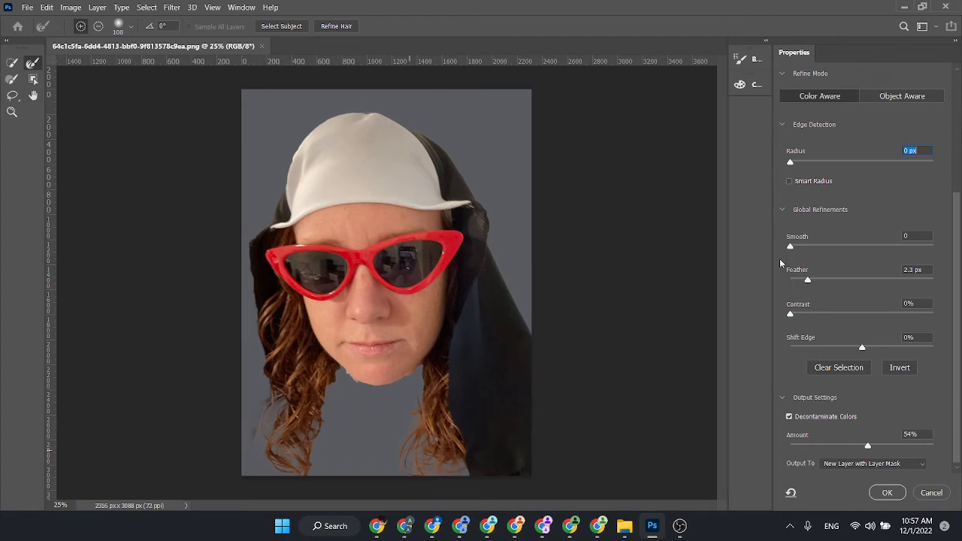
{"action": "left_click", "coordinate": [811, 281]}
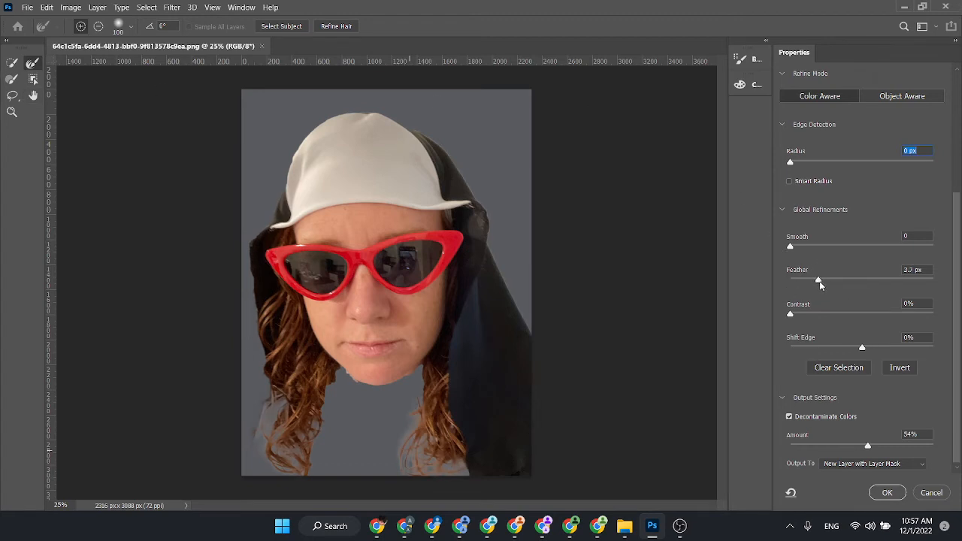
{"action": "left_click_drag", "start_coordinate": [819, 281], "coordinate": [835, 282]}
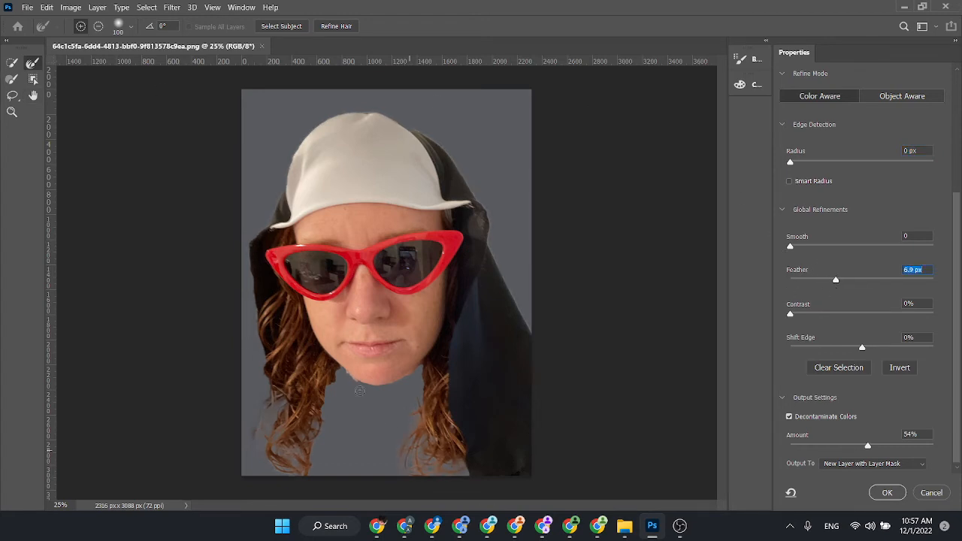
- Try trimming the edge under the chin with the Brush tool in subtract mode, comparing the result with the original photo
{"action": "left_click", "coordinate": [10, 79]}
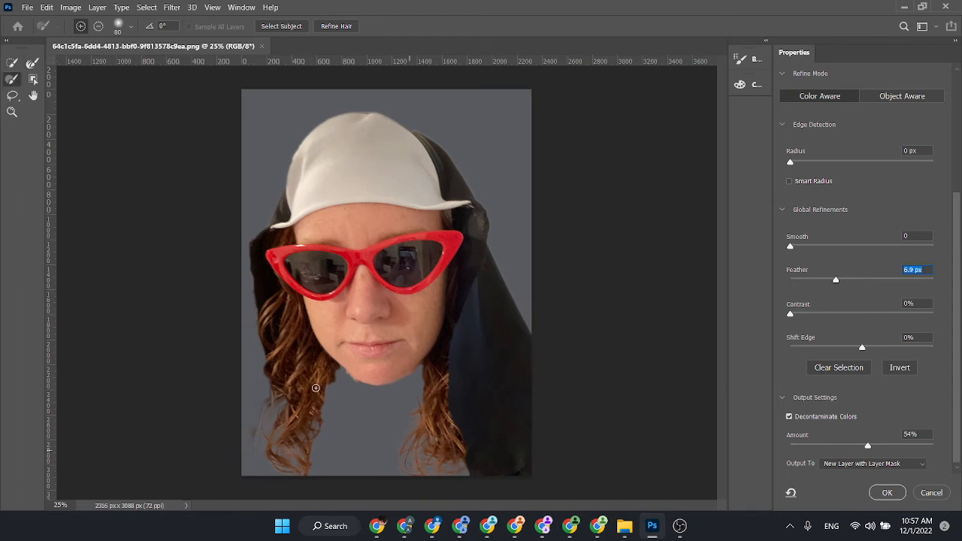
{"action": "key", "text": "alt"}
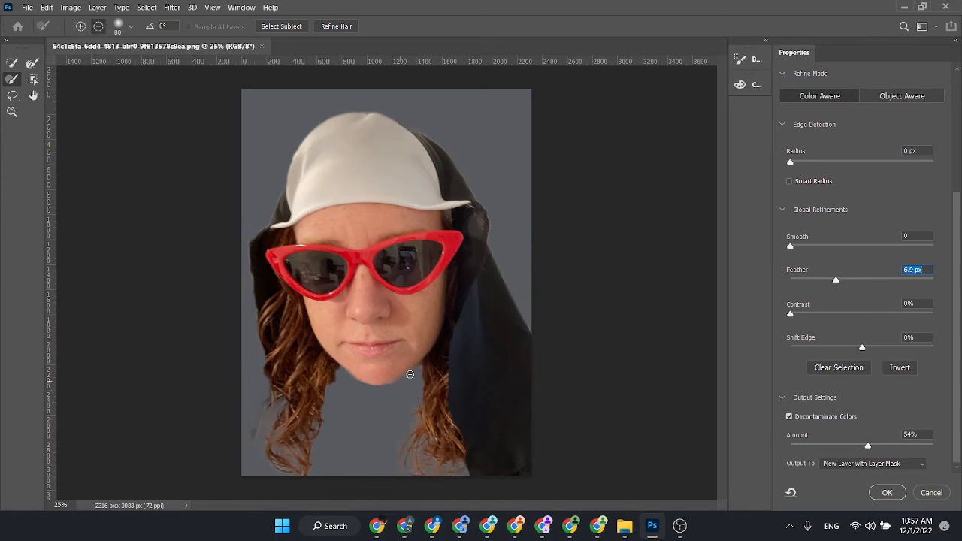
{"action": "mouse_move", "coordinate": [410, 373]}
{"action": "left_mouse_down"}
{"action": "mouse_move", "coordinate": [354, 376]}
{"action": "mouse_move", "coordinate": [382, 384]}
{"action": "mouse_move", "coordinate": [353, 382]}
{"action": "mouse_move", "coordinate": [375, 397]}
{"action": "left_mouse_up"}
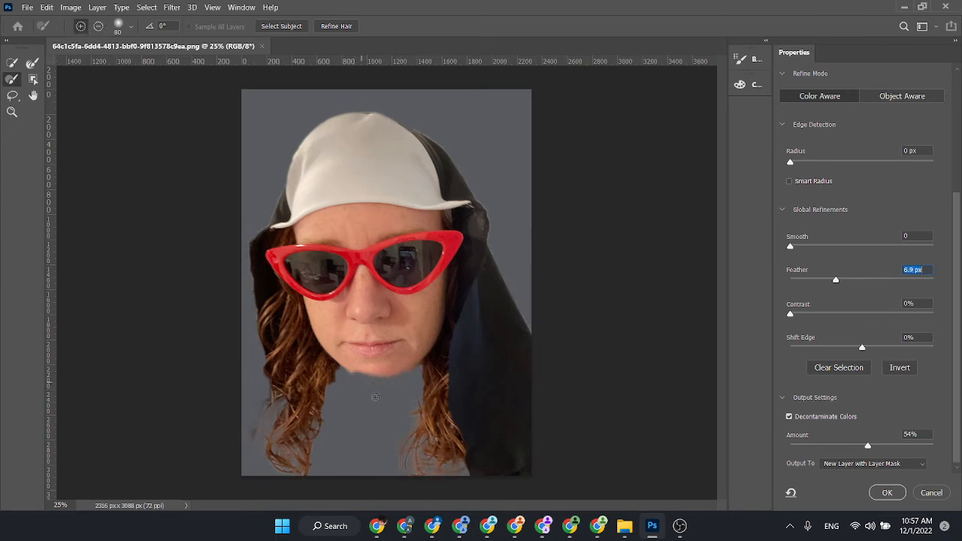
{"action": "key", "text": "x"}
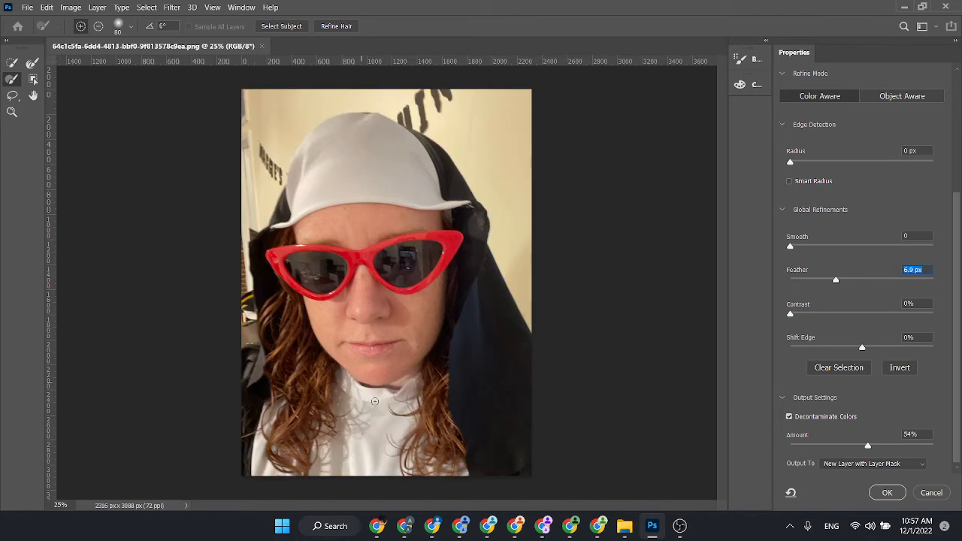
{"action": "key", "text": "x"}
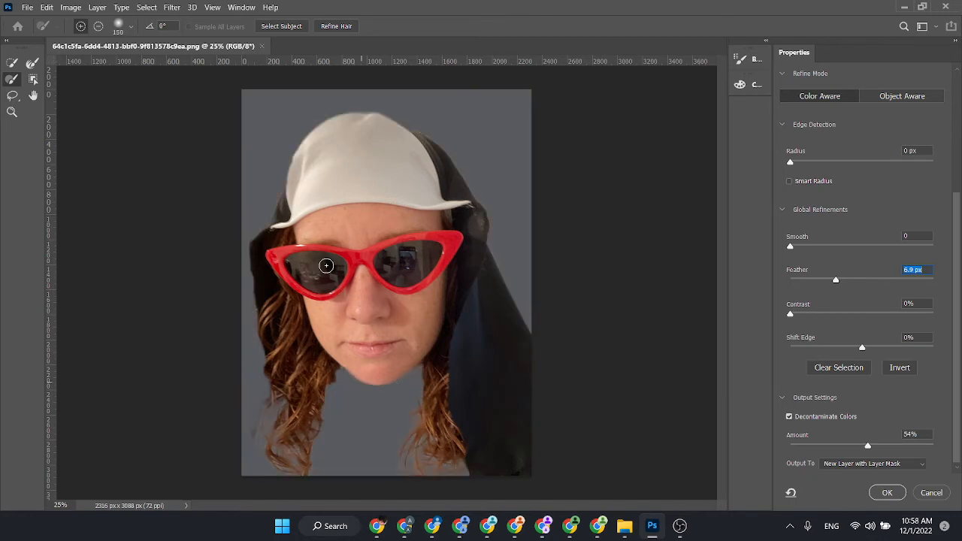
- Try erasing along the veil's left edge with a 175 px subtracting brush, then undo the stroke
{"action": "key", "text": "bracketright"}
{"action": "key", "text": "bracketright"}
{"action": "key", "text": "alt"}
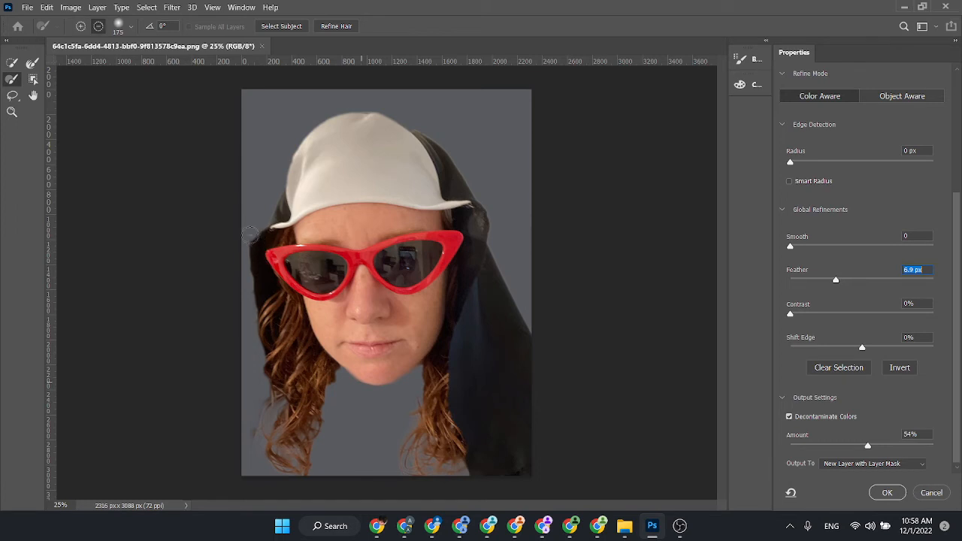
{"action": "left_click_drag", "start_coordinate": [251, 234], "coordinate": [247, 303]}
{"action": "left_click_drag", "start_coordinate": [252, 234], "coordinate": [245, 335]}
{"action": "key", "text": "ctrl+z"}
- Trim the left edge of the veil and the stray area beside the left hair with a 125 px subtracting brush
{"action": "key", "text": "bracketleft"}
{"action": "key", "text": "bracketleft"}
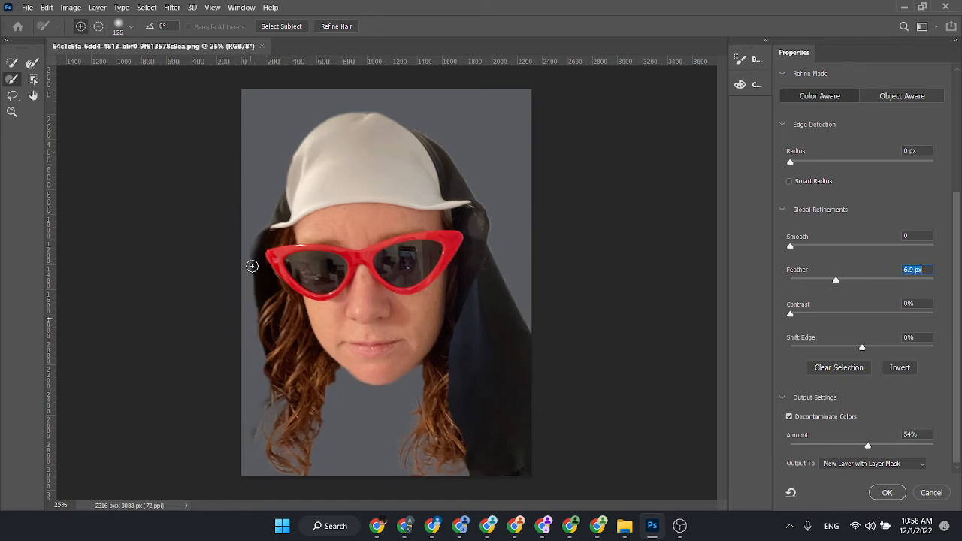
{"action": "key", "text": "alt"}
{"action": "left_click_drag", "start_coordinate": [252, 234], "coordinate": [249, 248]}
{"action": "left_click_drag", "start_coordinate": [245, 299], "coordinate": [246, 302]}
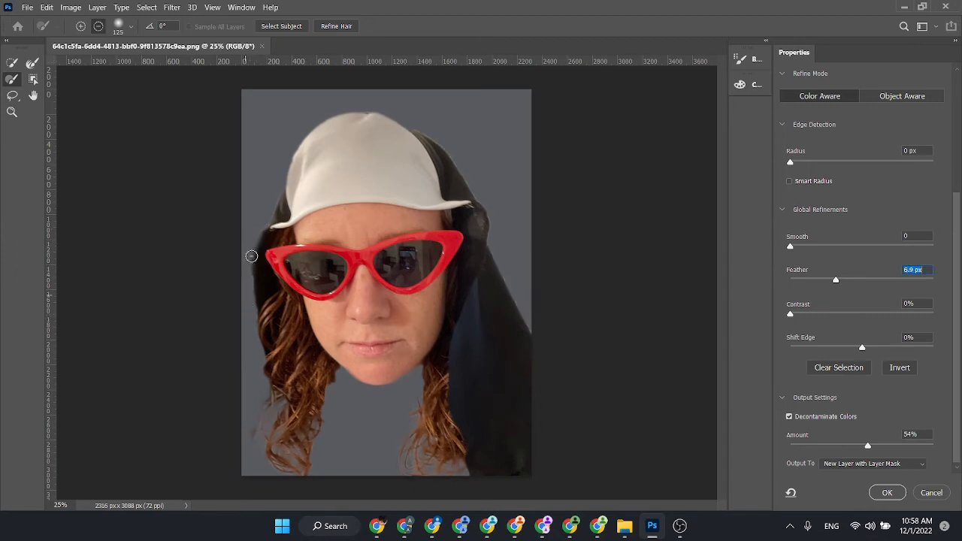
{"action": "left_click_drag", "start_coordinate": [251, 257], "coordinate": [248, 313]}
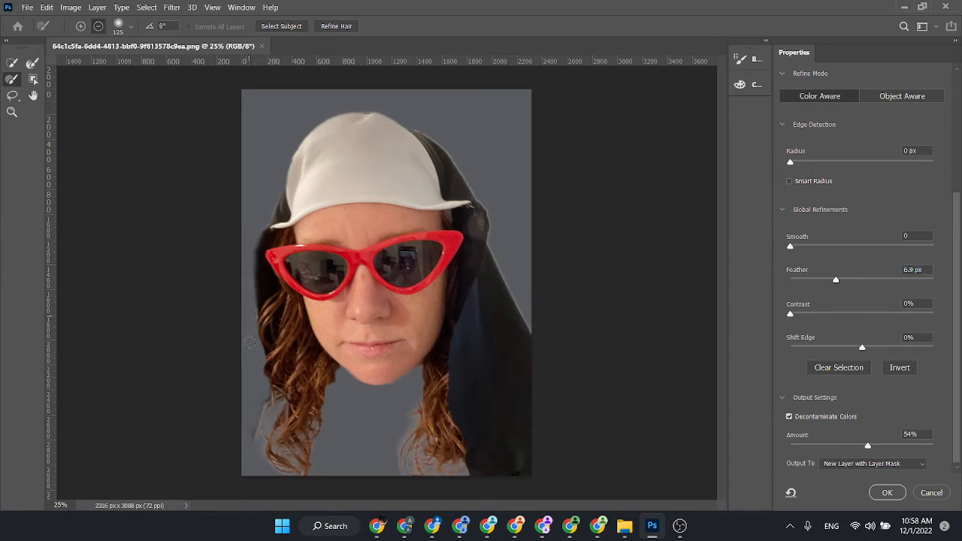
{"action": "left_click_drag", "start_coordinate": [263, 396], "coordinate": [255, 478]}
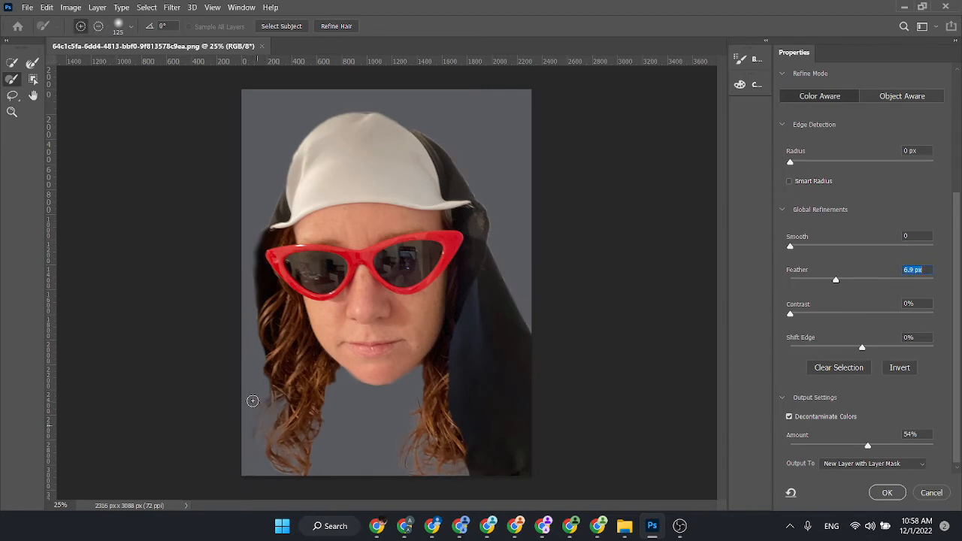
{"action": "mouse_move", "coordinate": [265, 398]}
{"action": "left_mouse_down"}
{"action": "mouse_move", "coordinate": [253, 436]}
{"action": "mouse_move", "coordinate": [265, 401]}
{"action": "mouse_move", "coordinate": [249, 455]}
{"action": "left_mouse_up"}
- Clean up the jawline and the underside of the chin with subtracting and adding strokes of the 125 px brush
{"action": "key", "text": "alt"}
{"action": "mouse_move", "coordinate": [338, 370]}
{"action": "left_mouse_down"}
{"action": "mouse_move", "coordinate": [333, 386]}
{"action": "mouse_move", "coordinate": [334, 369]}
{"action": "mouse_move", "coordinate": [370, 404]}
{"action": "left_mouse_up"}
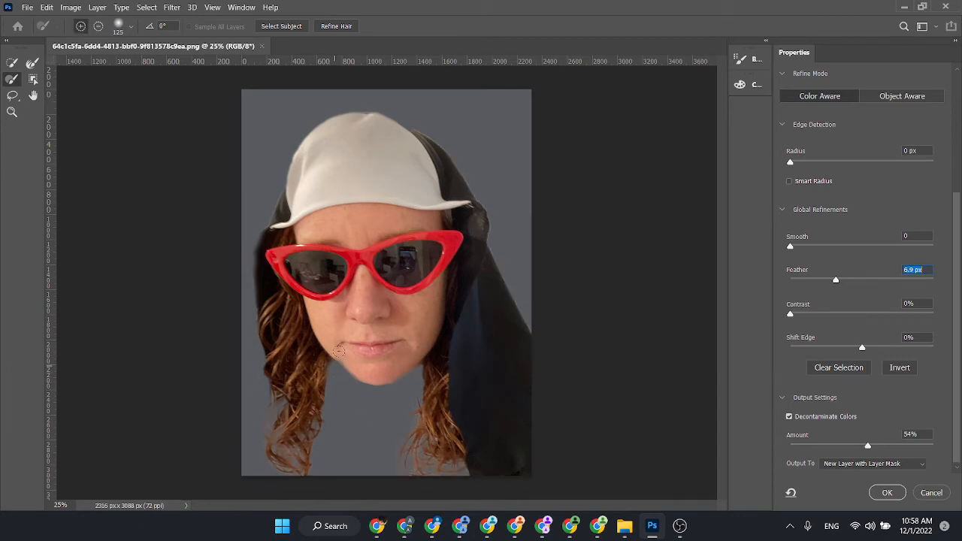
{"action": "left_click_drag", "start_coordinate": [342, 354], "coordinate": [352, 368]}
{"action": "key", "text": "alt"}
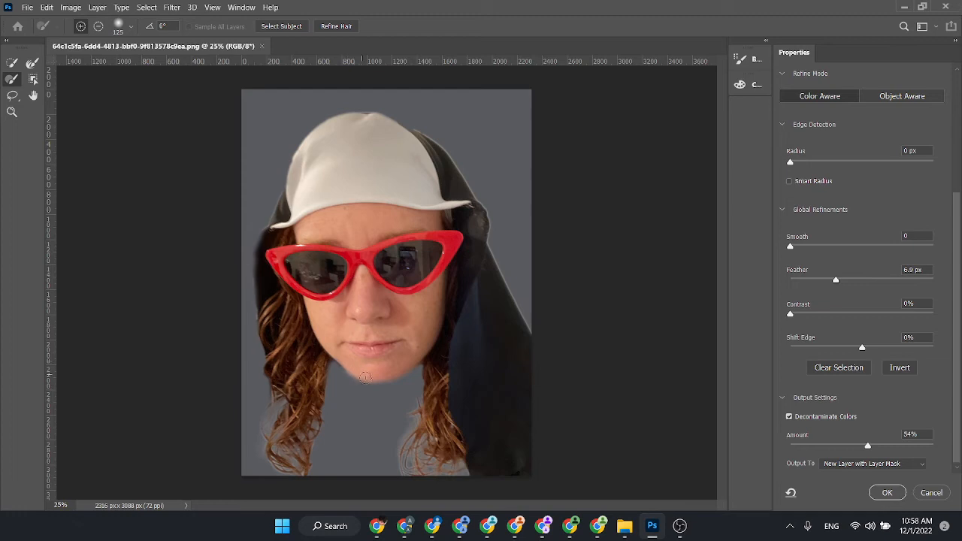
{"action": "key", "text": "alt"}
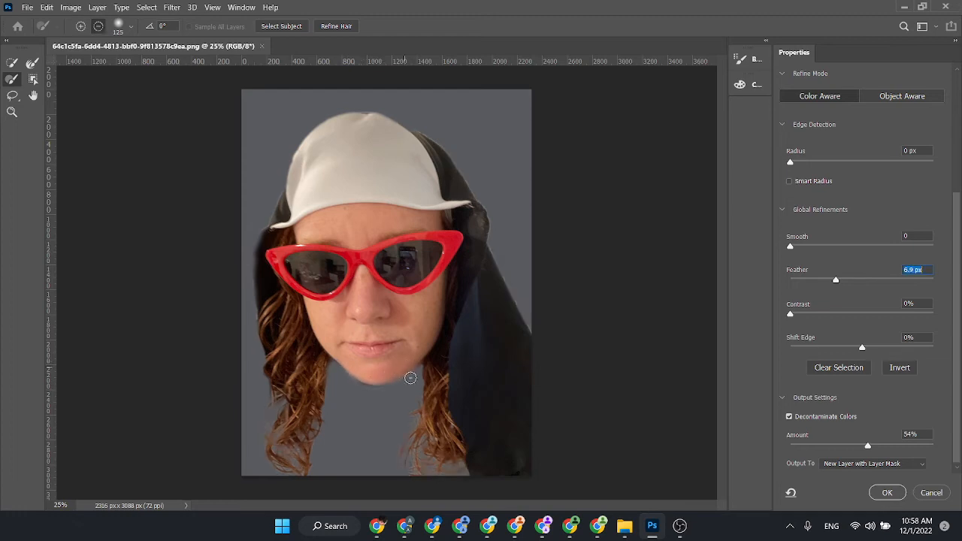
{"action": "left_click_drag", "start_coordinate": [369, 391], "coordinate": [393, 398]}
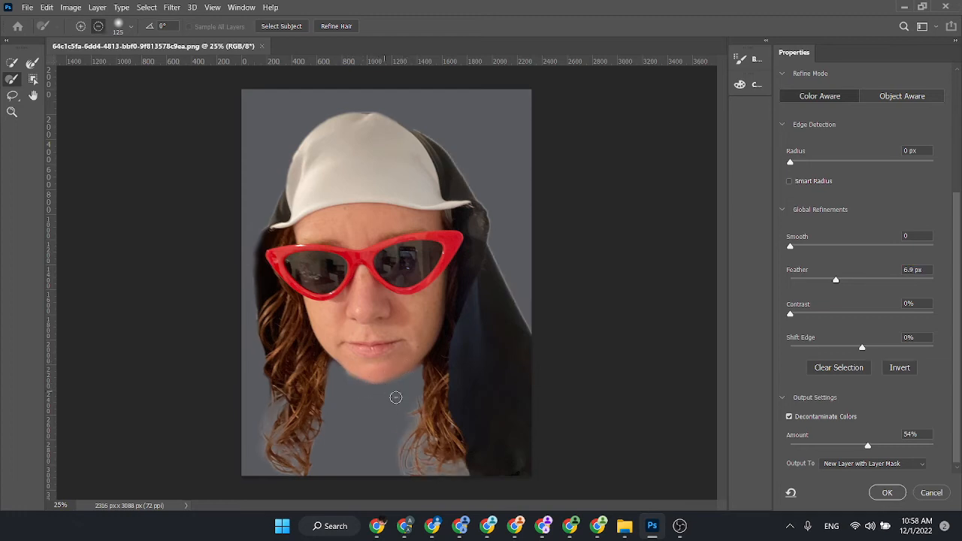
{"action": "left_click_drag", "start_coordinate": [348, 361], "coordinate": [363, 372]}
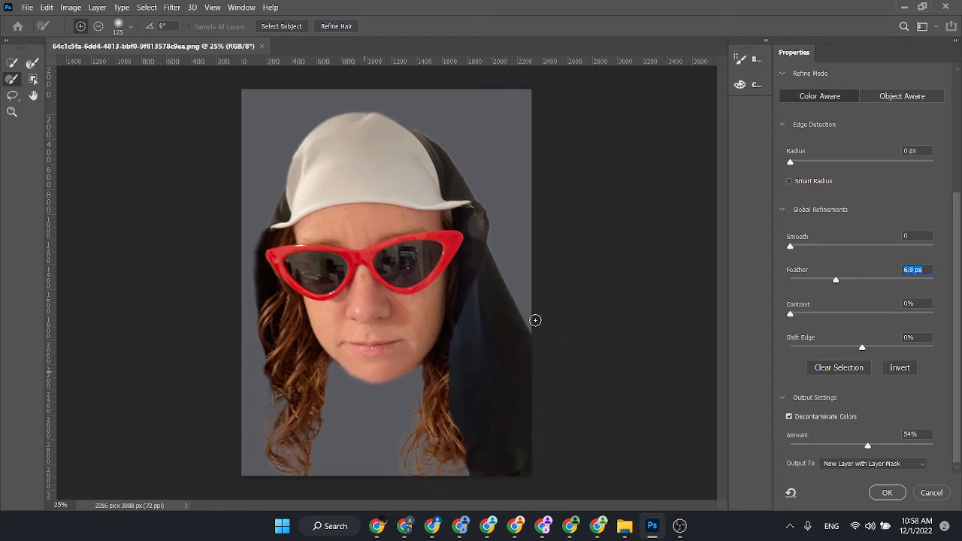
{"action": "key", "text": "alt"}
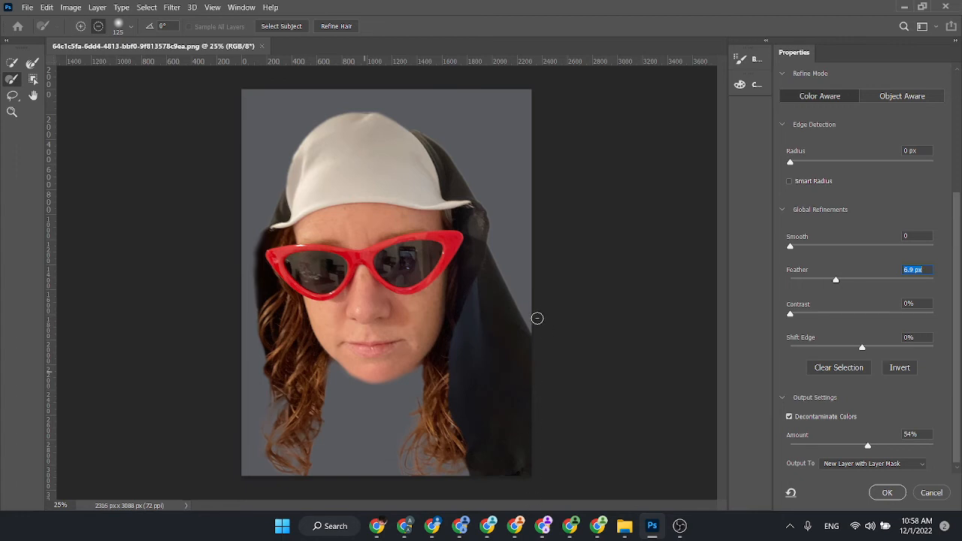
- Trim the veil's right side along the image border with a straight subtracting stroke of the 125 px brush
{"action": "left_click", "coordinate": [537, 318], "text": "shift"}
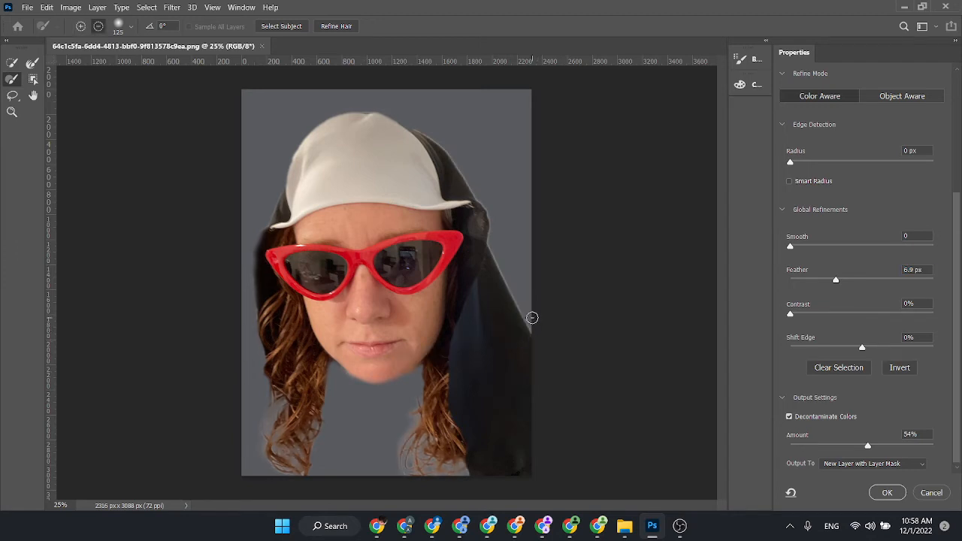
{"action": "left_click_drag", "start_coordinate": [532, 325], "coordinate": [539, 486]}
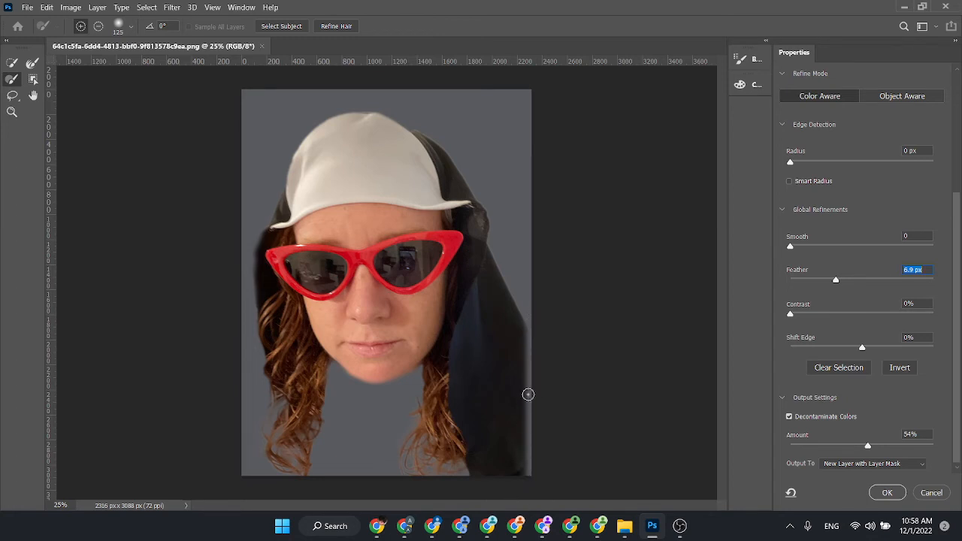
- Try trimming the lower and right parts of the veil with straight subtracting strokes, then undo the strokes
{"action": "key", "text": "alt"}
{"action": "mouse_move", "coordinate": [527, 477]}
{"action": "left_mouse_down"}
{"action": "mouse_move", "coordinate": [472, 298]}
{"action": "mouse_move", "coordinate": [464, 526]}
{"action": "left_mouse_up"}
{"action": "mouse_move", "coordinate": [486, 87]}
{"action": "left_mouse_down"}
{"action": "mouse_move", "coordinate": [474, 476]}
{"action": "mouse_move", "coordinate": [576, 310]}
{"action": "left_mouse_up"}
{"action": "key", "text": "alt"}
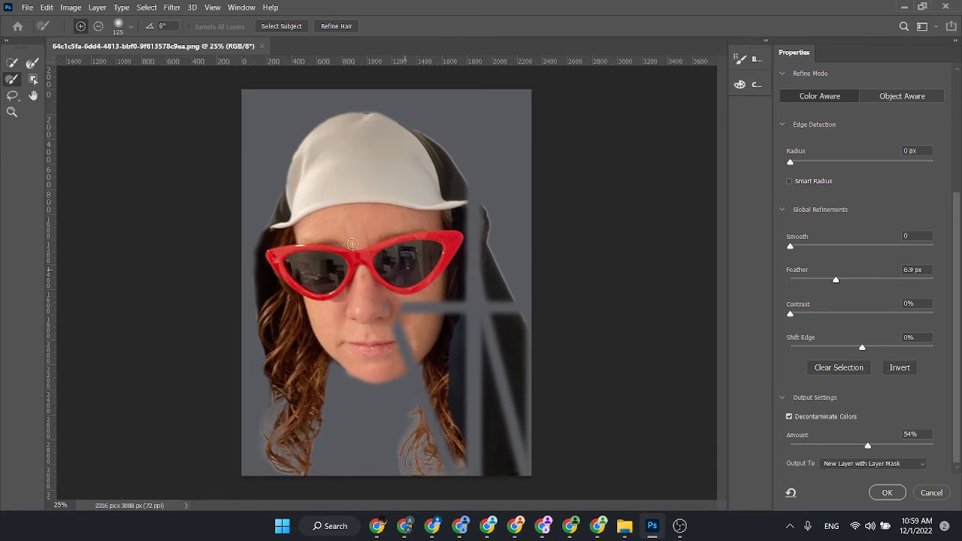
{"action": "mouse_move", "coordinate": [403, 303]}
{"action": "left_mouse_down"}
{"action": "mouse_move", "coordinate": [441, 310]}
{"action": "mouse_move", "coordinate": [475, 368]}
{"action": "mouse_move", "coordinate": [435, 364]}
{"action": "left_mouse_up"}
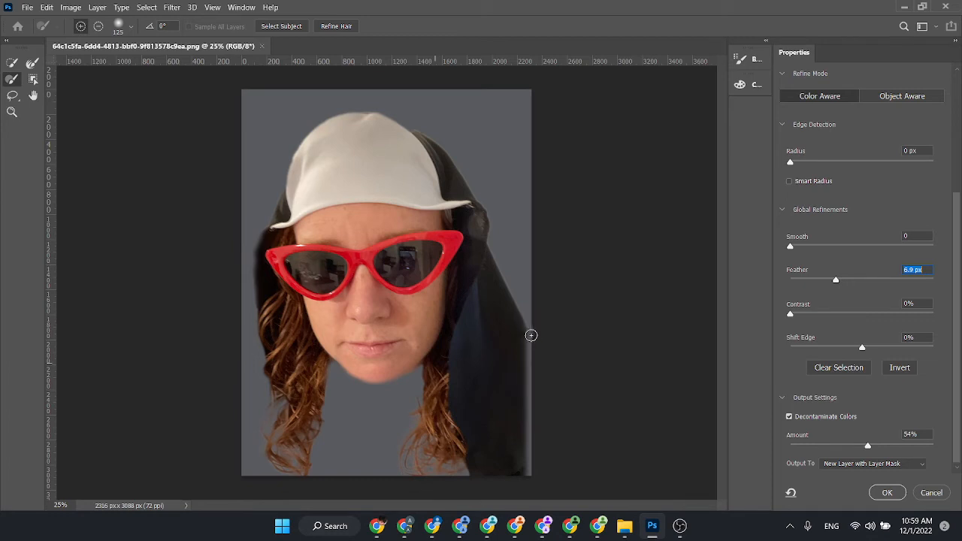
- Round off the veil's right edge and lower corner, and trim the cutout's bottom edge straight with the 125 px subtracting brush
{"action": "key", "text": "alt"}
{"action": "left_click_drag", "start_coordinate": [526, 309], "coordinate": [536, 345]}
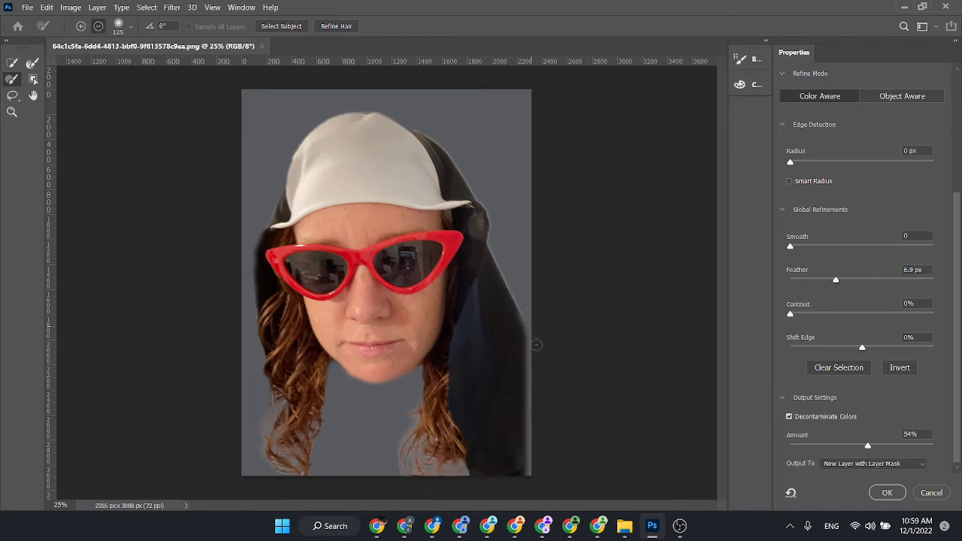
{"action": "left_click_drag", "start_coordinate": [519, 305], "coordinate": [531, 366]}
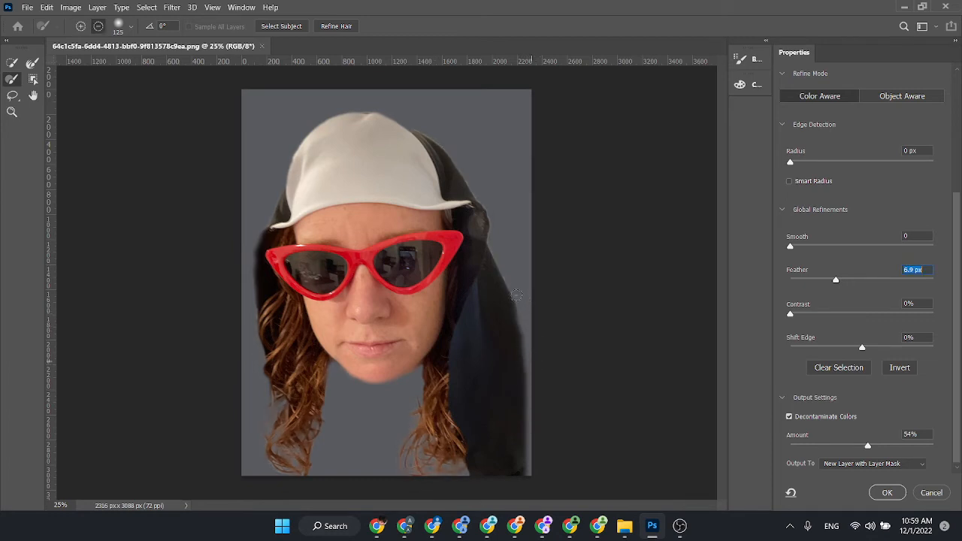
{"action": "left_click_drag", "start_coordinate": [509, 307], "coordinate": [511, 339]}
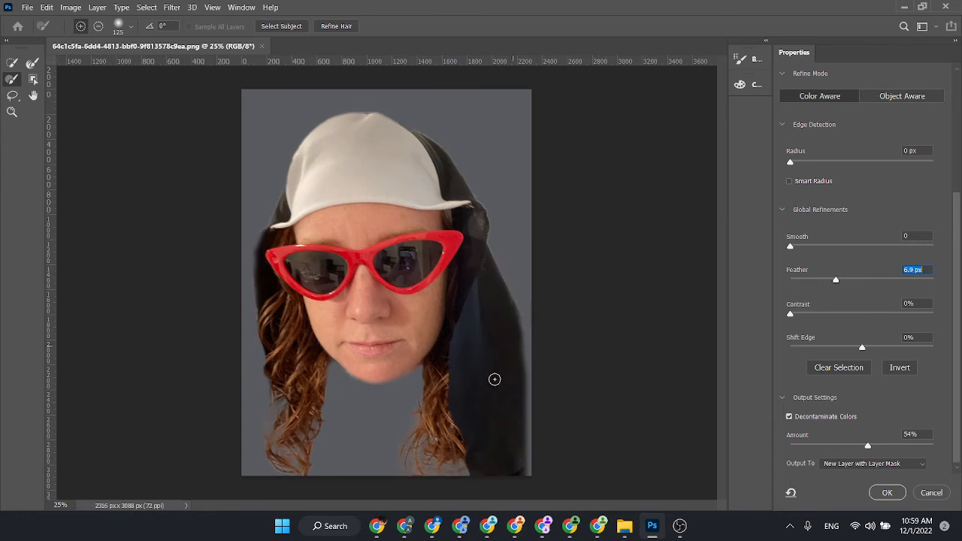
{"action": "left_click_drag", "start_coordinate": [528, 471], "coordinate": [252, 477]}
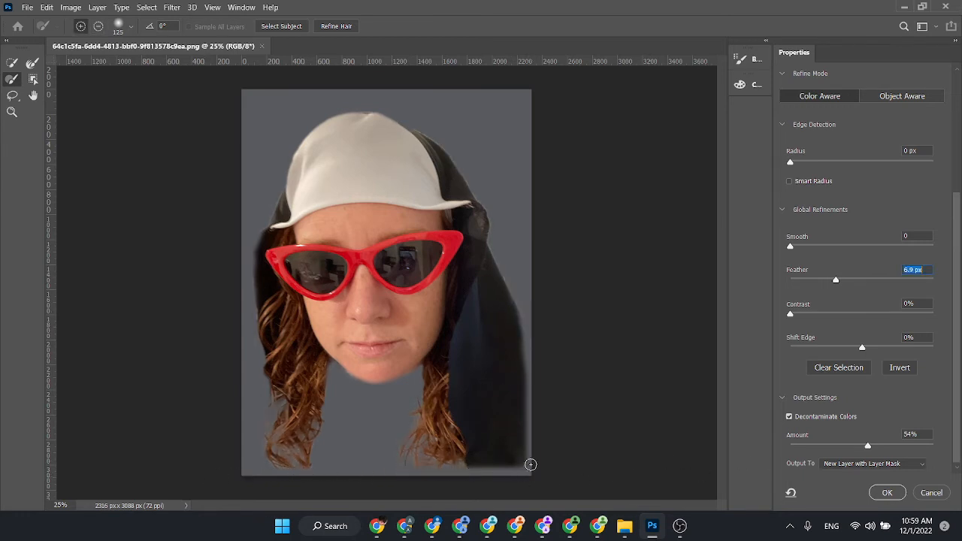
{"action": "mouse_move", "coordinate": [533, 448]}
{"action": "left_mouse_down"}
{"action": "mouse_move", "coordinate": [516, 475]}
{"action": "mouse_move", "coordinate": [533, 440]}
{"action": "mouse_move", "coordinate": [507, 472]}
{"action": "mouse_move", "coordinate": [476, 479]}
{"action": "mouse_move", "coordinate": [544, 448]}
{"action": "mouse_move", "coordinate": [532, 459]}
{"action": "mouse_move", "coordinate": [446, 505]}
{"action": "mouse_move", "coordinate": [516, 432]}
{"action": "mouse_move", "coordinate": [532, 425]}
{"action": "mouse_move", "coordinate": [531, 451]}
{"action": "left_mouse_up"}
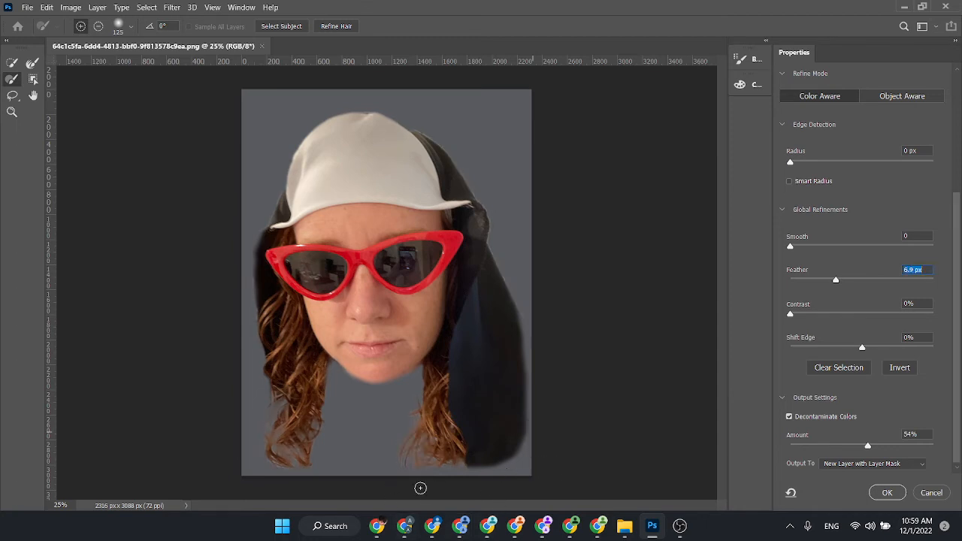
- Clean the leftover background around the lower ends of the hair on both sides with subtracting brush strokes
{"action": "mouse_move", "coordinate": [398, 449]}
{"action": "left_mouse_down"}
{"action": "mouse_move", "coordinate": [417, 474]}
{"action": "mouse_move", "coordinate": [398, 434]}
{"action": "mouse_move", "coordinate": [397, 457]}
{"action": "left_mouse_up"}
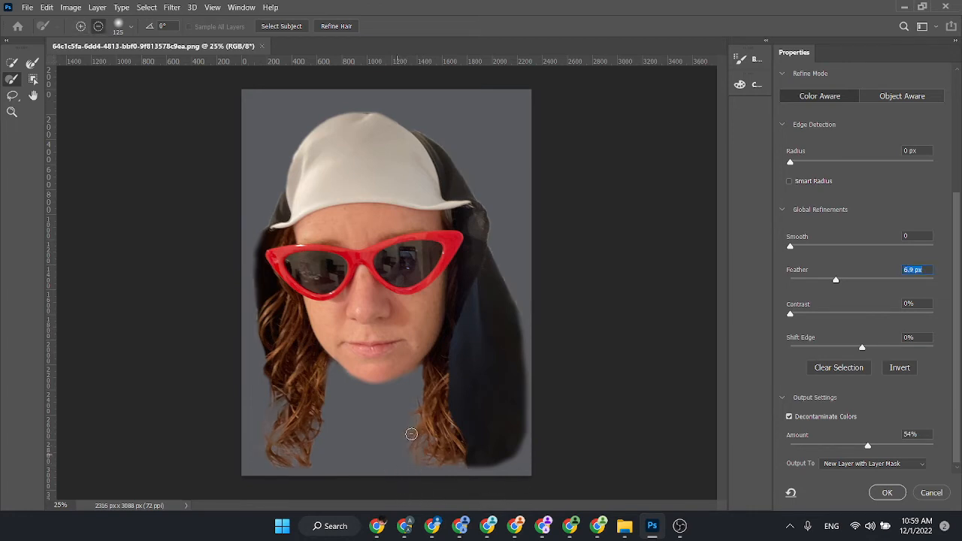
{"action": "left_click_drag", "start_coordinate": [408, 433], "coordinate": [410, 462]}
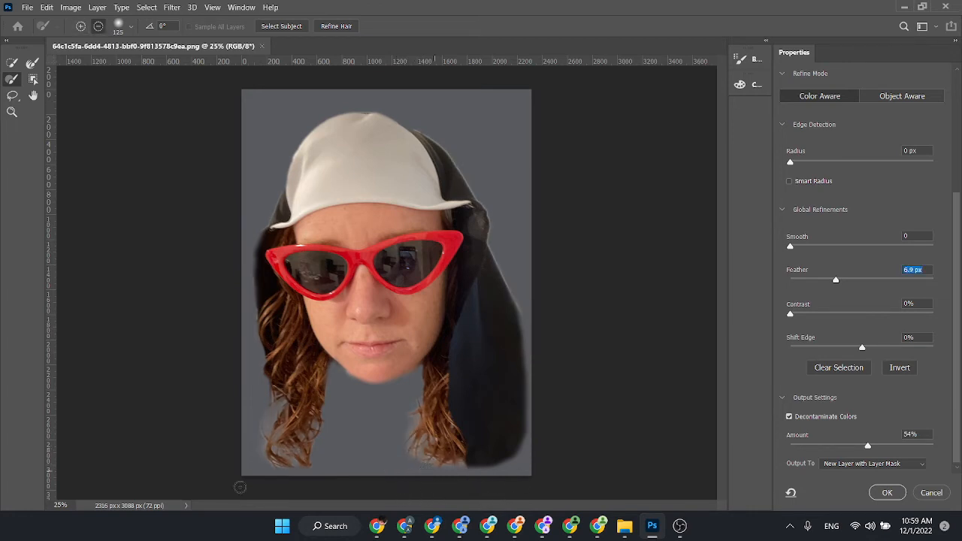
{"action": "mouse_move", "coordinate": [309, 459]}
{"action": "left_mouse_down"}
{"action": "mouse_move", "coordinate": [268, 466]}
{"action": "mouse_move", "coordinate": [274, 396]}
{"action": "left_mouse_up"}
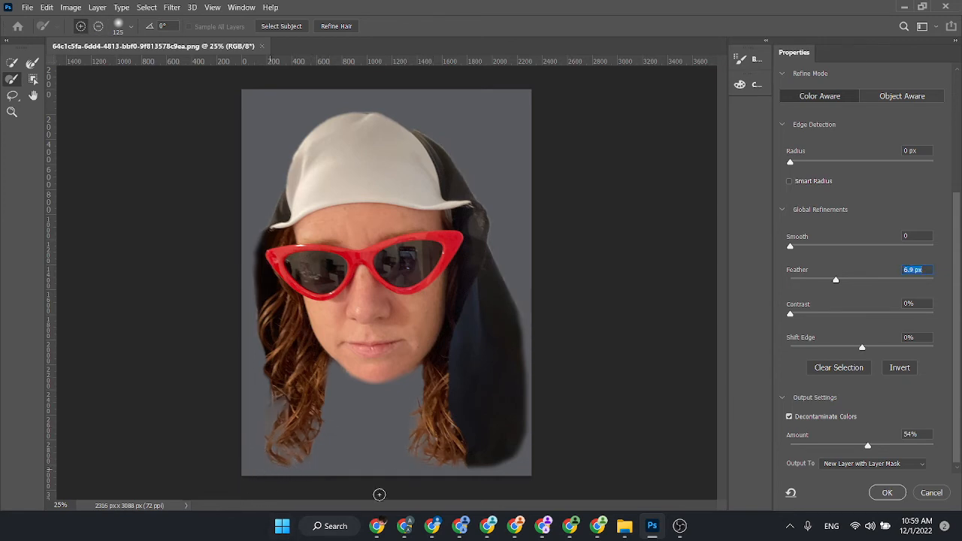
{"action": "key", "text": "alt"}
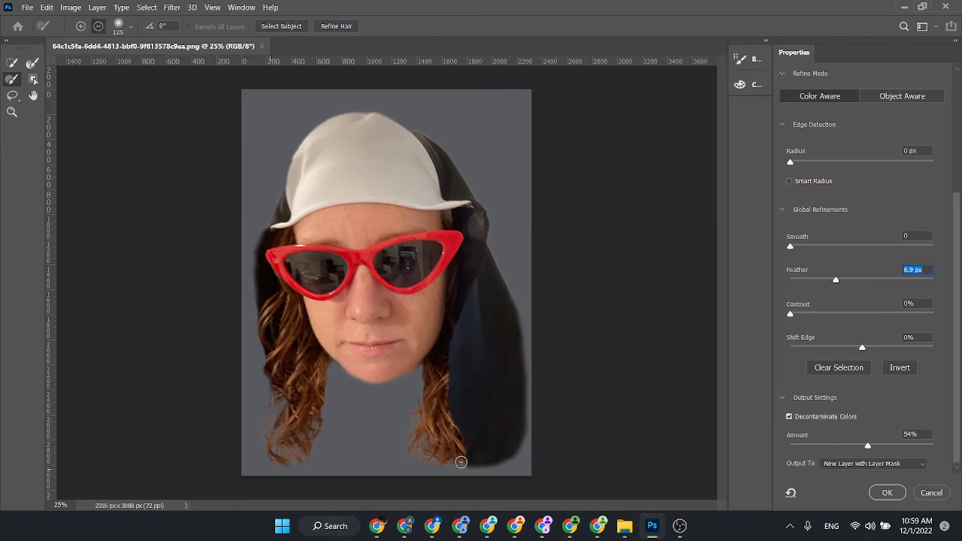
{"action": "mouse_move", "coordinate": [461, 462]}
{"action": "left_mouse_down"}
{"action": "mouse_move", "coordinate": [417, 463]}
{"action": "mouse_move", "coordinate": [413, 427]}
{"action": "left_mouse_up"}
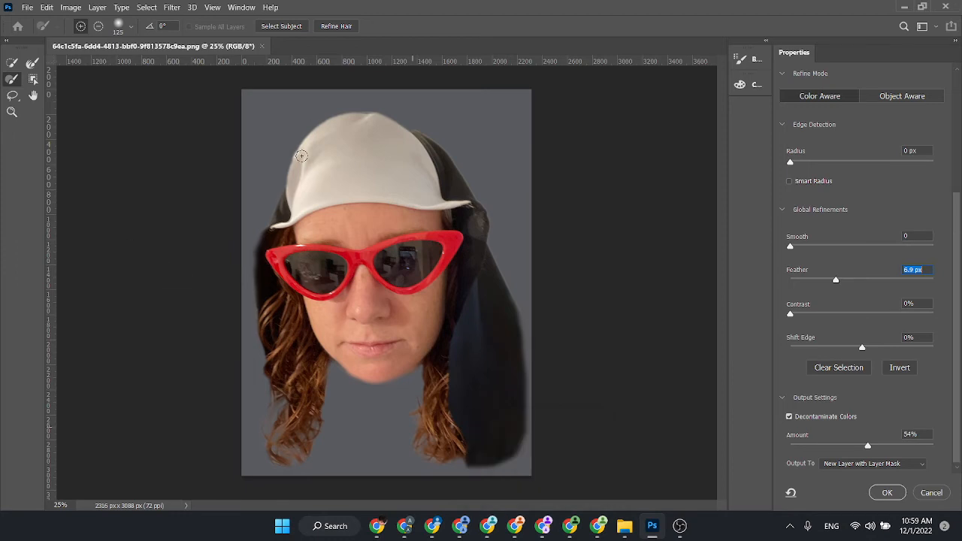
- Smooth the left edge of the white cap with adding and subtracting strokes, reducing the brush to 80 px
{"action": "key", "text": "z"}
{"action": "left_click_drag", "start_coordinate": [301, 152], "coordinate": [339, 160]}
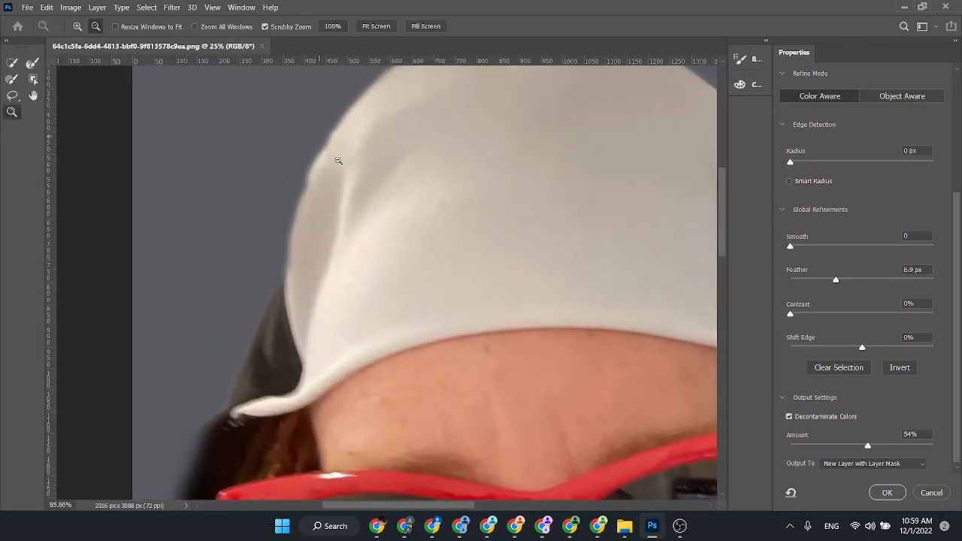
{"action": "left_click", "coordinate": [12, 80]}
{"action": "key", "text": "bracketleft"}
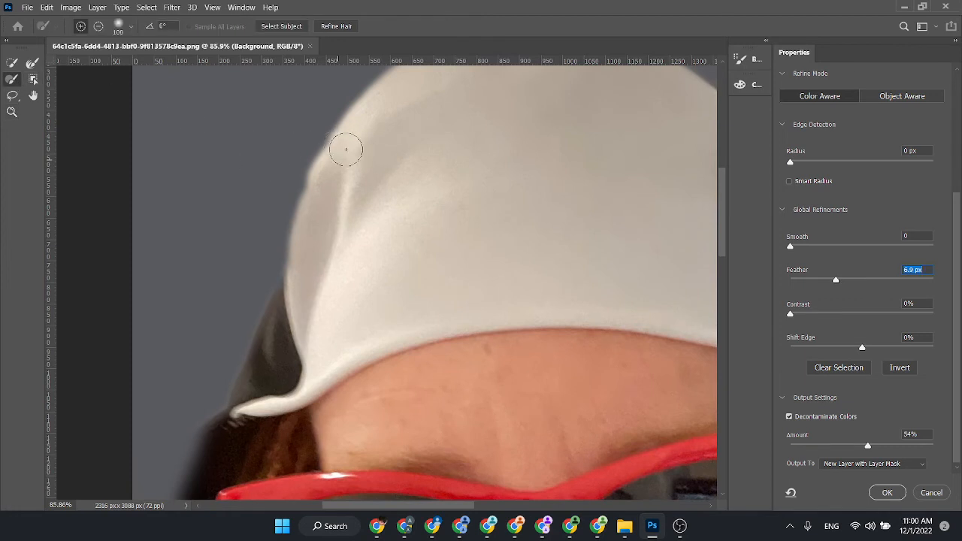
{"action": "left_click_drag", "start_coordinate": [339, 150], "coordinate": [312, 223]}
{"action": "key", "text": "bracketleft"}
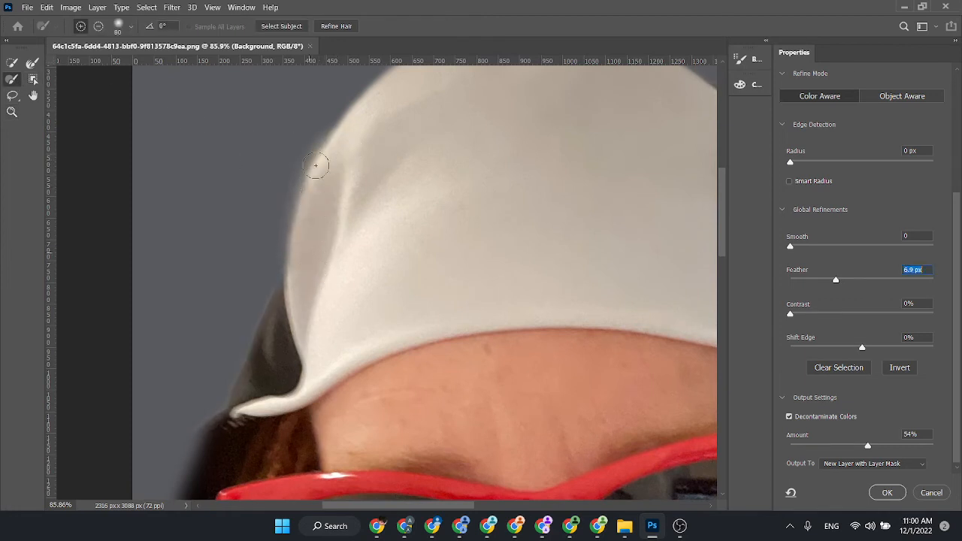
{"action": "mouse_move", "coordinate": [317, 160]}
{"action": "left_mouse_down"}
{"action": "mouse_move", "coordinate": [311, 125]}
{"action": "mouse_move", "coordinate": [301, 160]}
{"action": "mouse_move", "coordinate": [317, 135]}
{"action": "mouse_move", "coordinate": [273, 221]}
{"action": "left_mouse_up"}
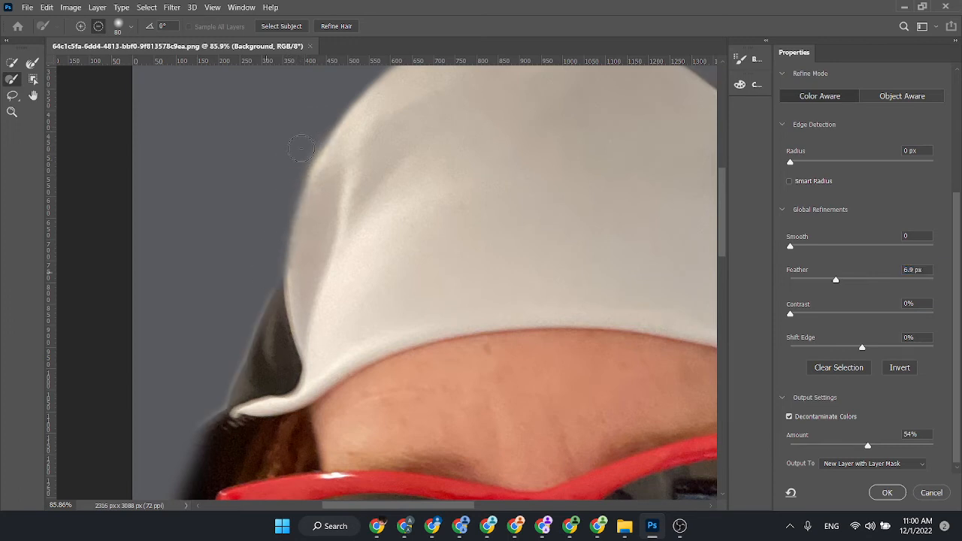
{"action": "left_click_drag", "start_coordinate": [320, 126], "coordinate": [247, 247]}
{"action": "left_click_drag", "start_coordinate": [311, 247], "coordinate": [323, 238]}
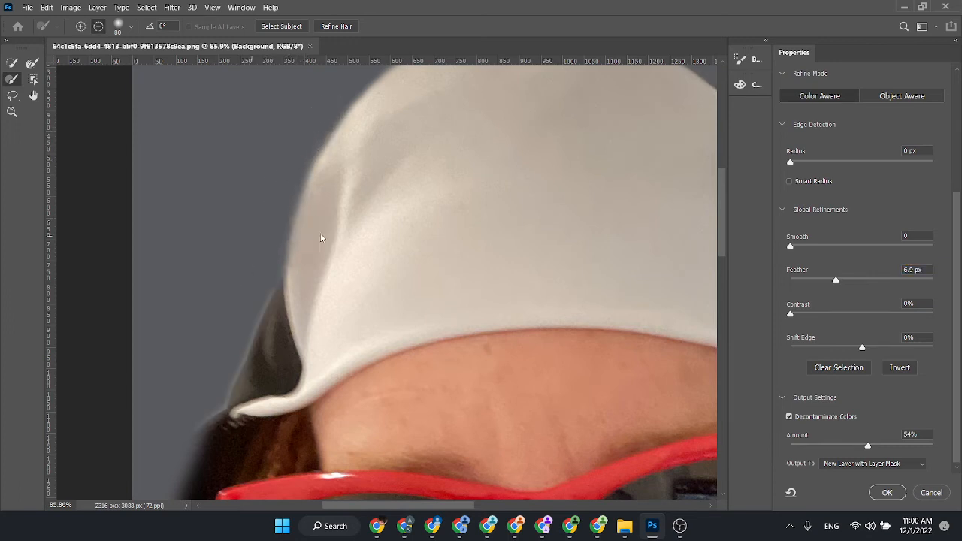
- Raise the Decontaminate Colors amount to 76% and output the cutout to a new layer with a layer mask
{"action": "left_click_drag", "start_coordinate": [423, 265], "coordinate": [273, 131]}
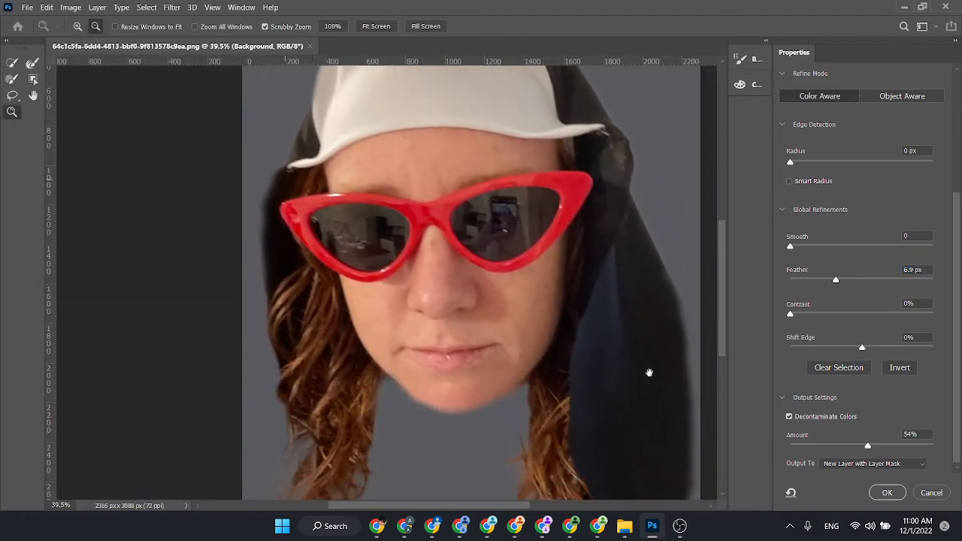
{"action": "left_click", "coordinate": [899, 446]}
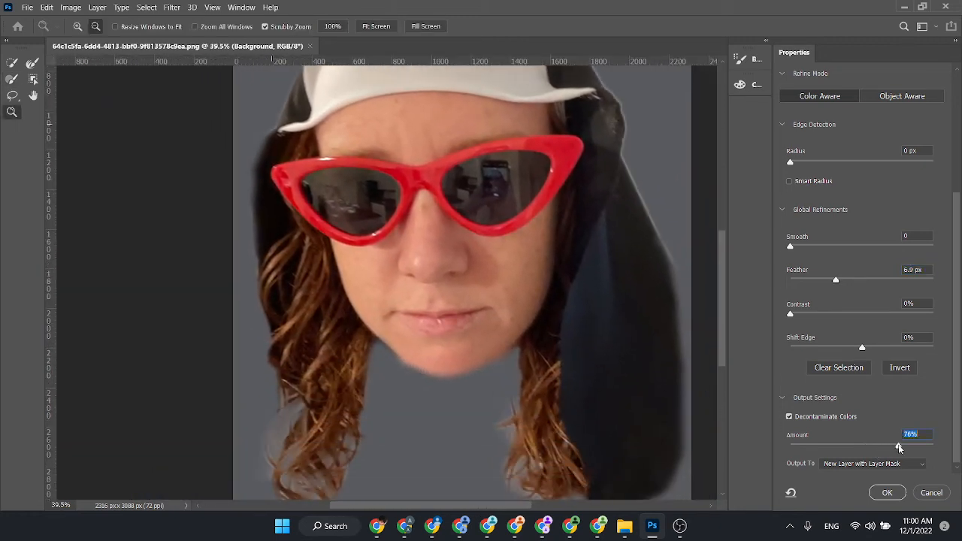
{"action": "left_click_drag", "start_coordinate": [702, 404], "coordinate": [597, 397]}
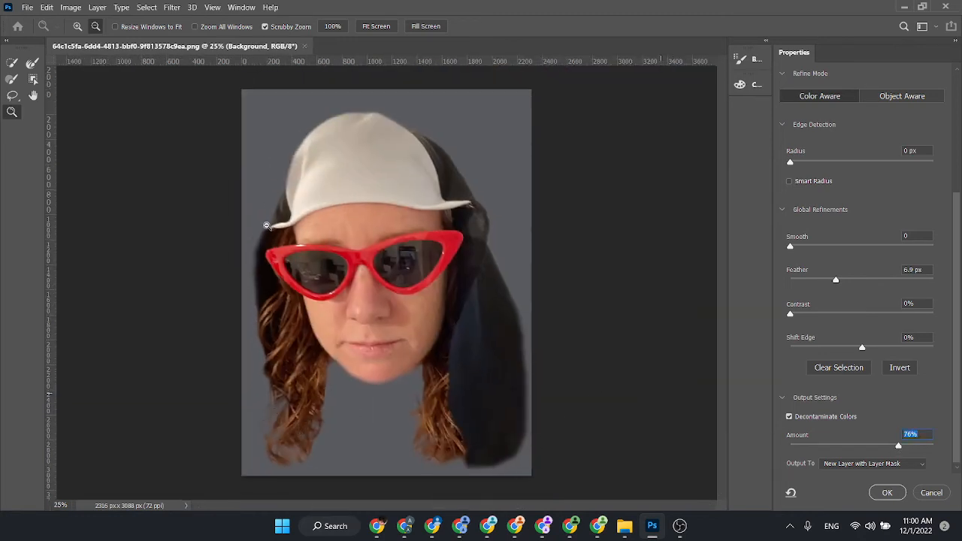
{"action": "left_click", "coordinate": [886, 493]}
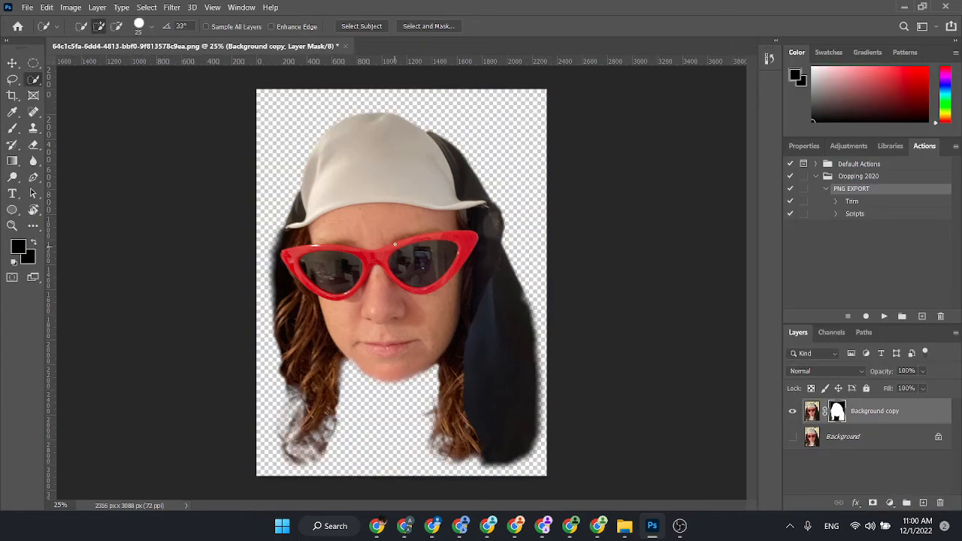
- Try applying the layer mask and rotating the cutout clockwise by about 5.3°, then cancel the rotation and undo the mask application
{"action": "right_click", "coordinate": [837, 413]}
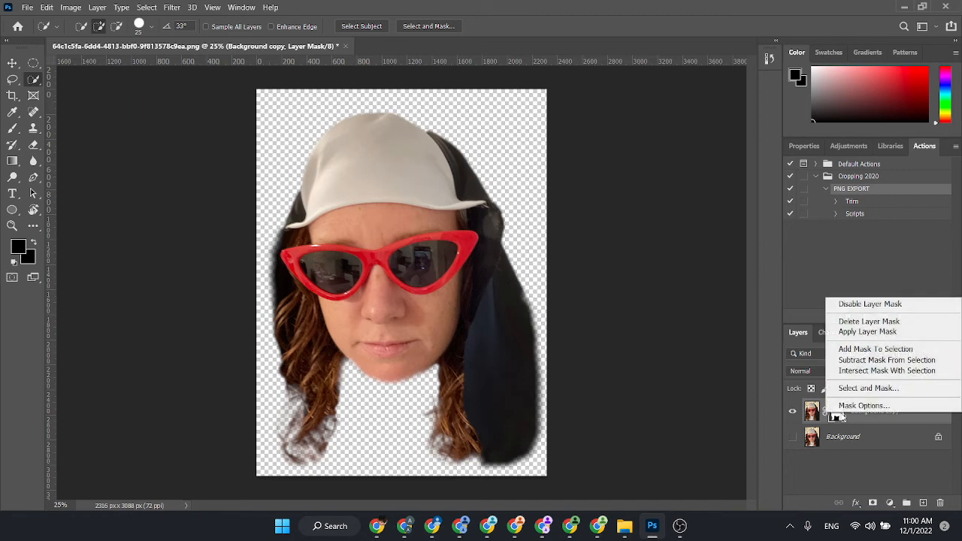
{"action": "left_click", "coordinate": [856, 335]}
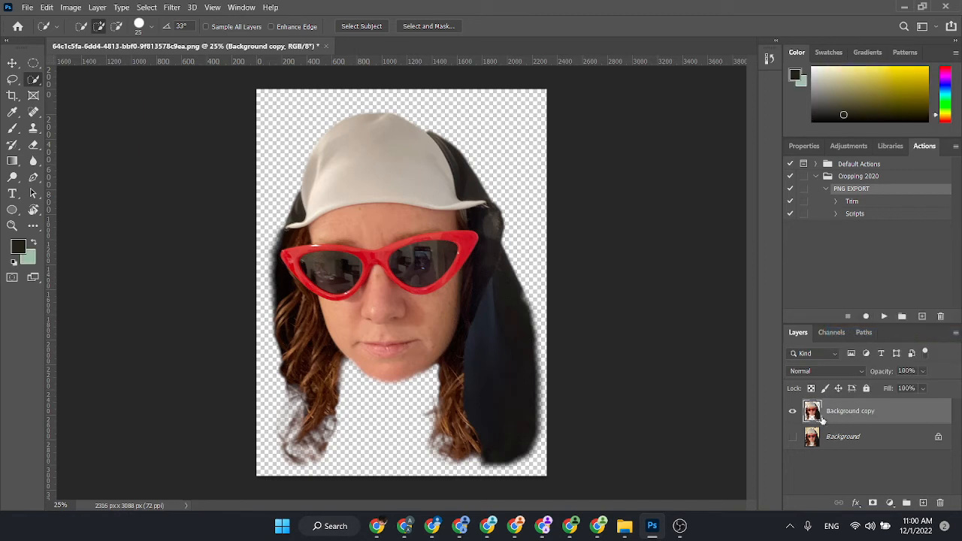
{"action": "key", "text": "ctrl+t"}
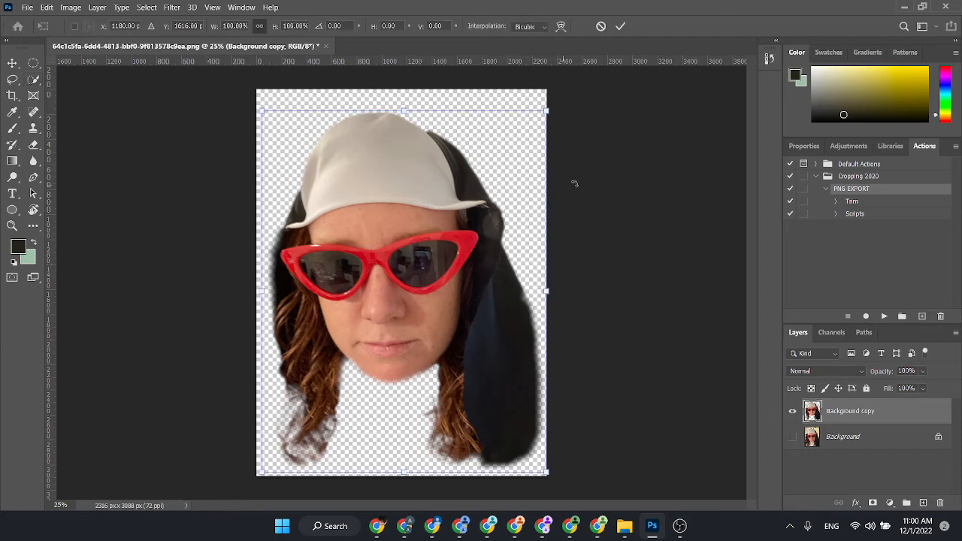
{"action": "left_click_drag", "start_coordinate": [580, 180], "coordinate": [592, 195]}
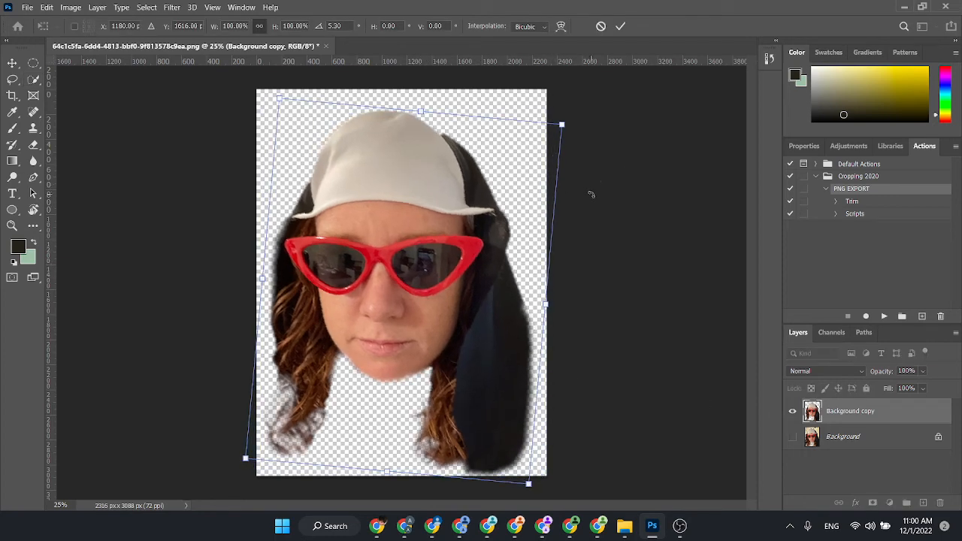
{"action": "key", "text": "Escape"}
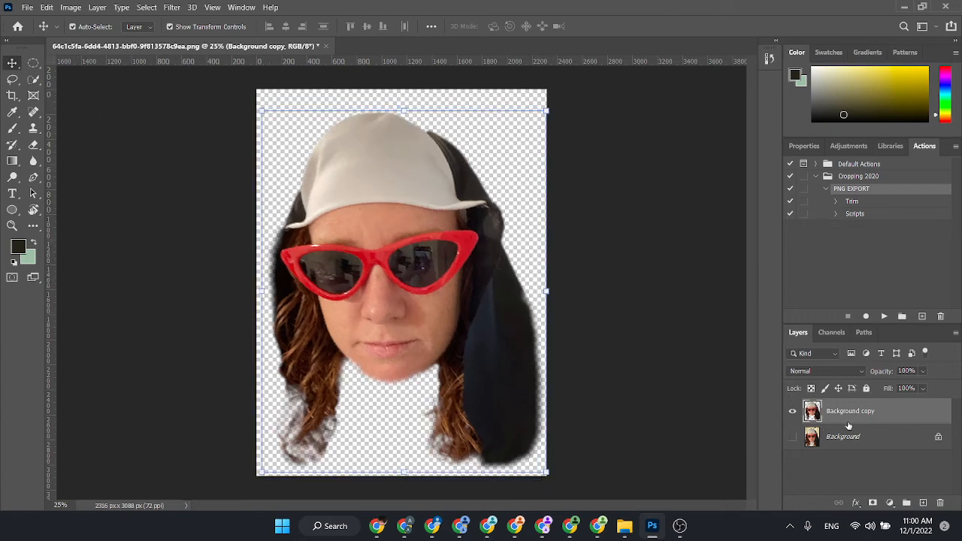
{"action": "key", "text": "ctrl+z"}
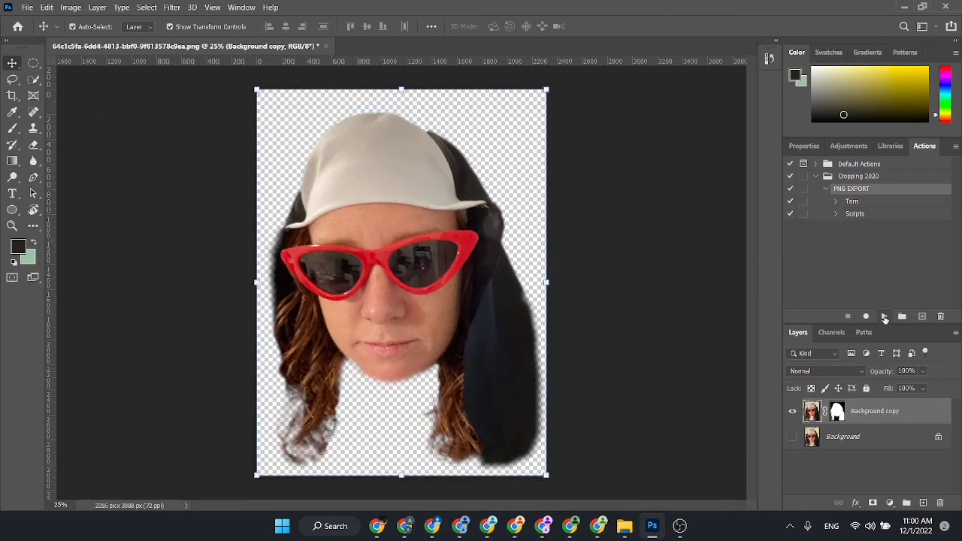
- Rotate the masked cutout layer slightly clockwise with Free Transform to straighten the head
{"action": "key", "text": "ctrl"}
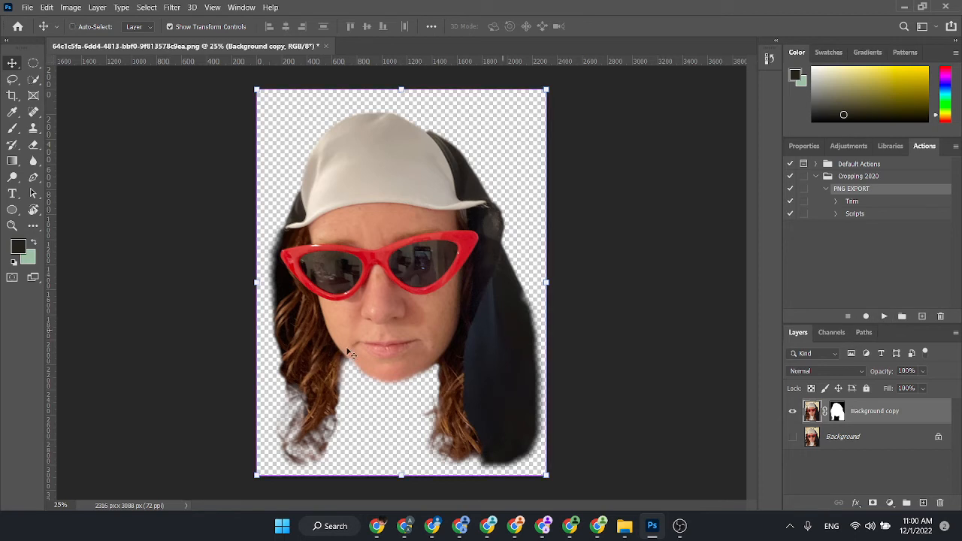
{"action": "key", "text": "ctrl+t"}
{"action": "left_click_drag", "start_coordinate": [572, 190], "coordinate": [578, 200]}
{"action": "key", "text": "Return"}
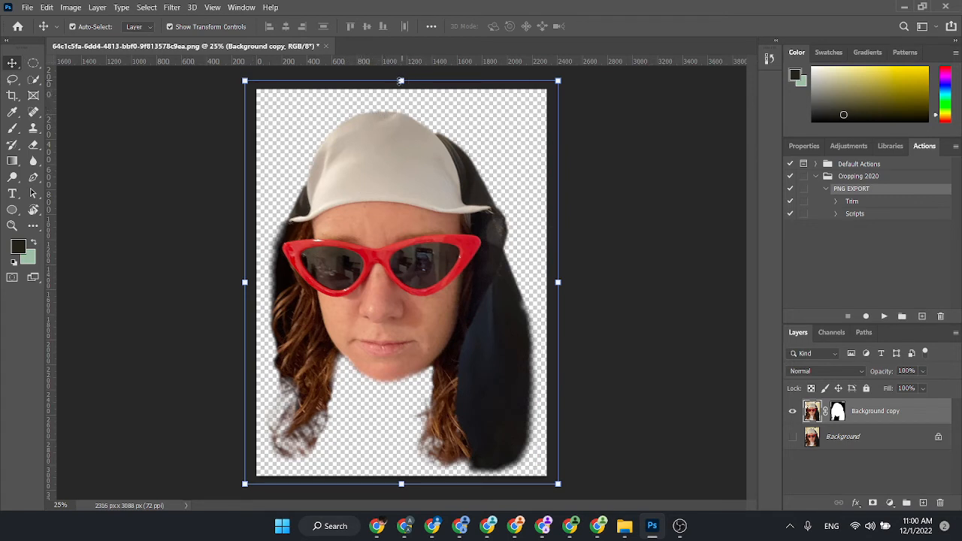
- Set up the Eraser tool with the Hard Round brush and enlarge it to 500 px
{"action": "left_click", "coordinate": [34, 146]}
{"action": "left_click", "coordinate": [80, 28]}
{"action": "left_click", "coordinate": [90, 214]}
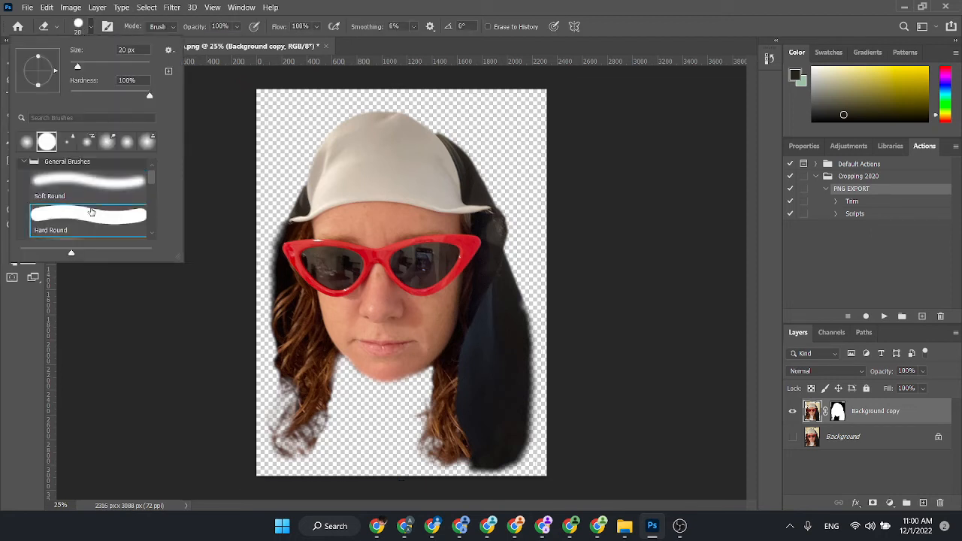
{"action": "left_click", "coordinate": [265, 95]}
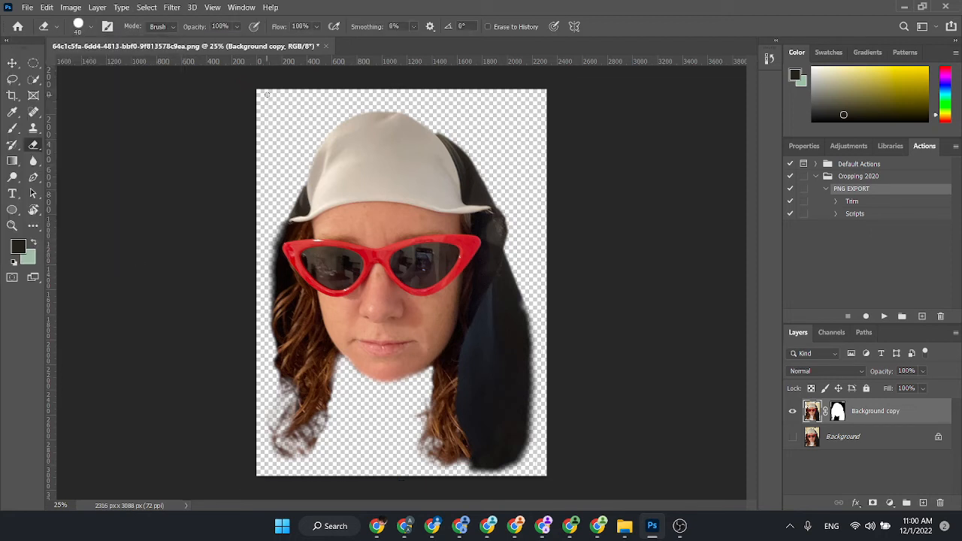
{"action": "key", "text": "bracketright"}
{"action": "key", "text": "bracketright"}
{"action": "key", "text": "bracketright"}
{"action": "key", "text": "bracketright"}
{"action": "key", "text": "bracketright"}
{"action": "key", "text": "bracketright"}
{"action": "key", "text": "bracketright"}
{"action": "key", "text": "bracketright"}
- Apply the layer mask permanently to the Background copy layer
{"action": "right_click", "coordinate": [838, 425]}
{"action": "left_click", "coordinate": [849, 332]}
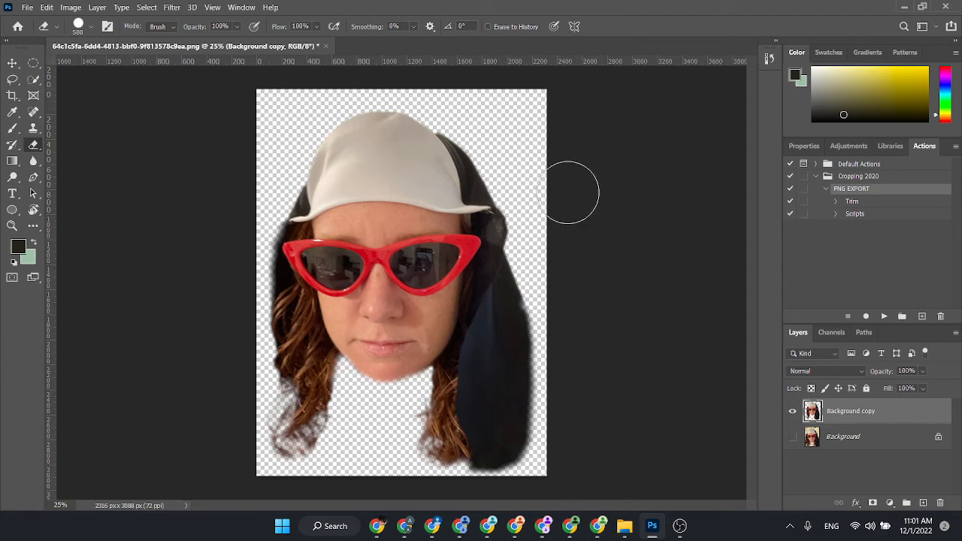
{"action": "scroll", "coordinate": [455, 351], "scroll_direction": "down", "scroll_amount": 1}
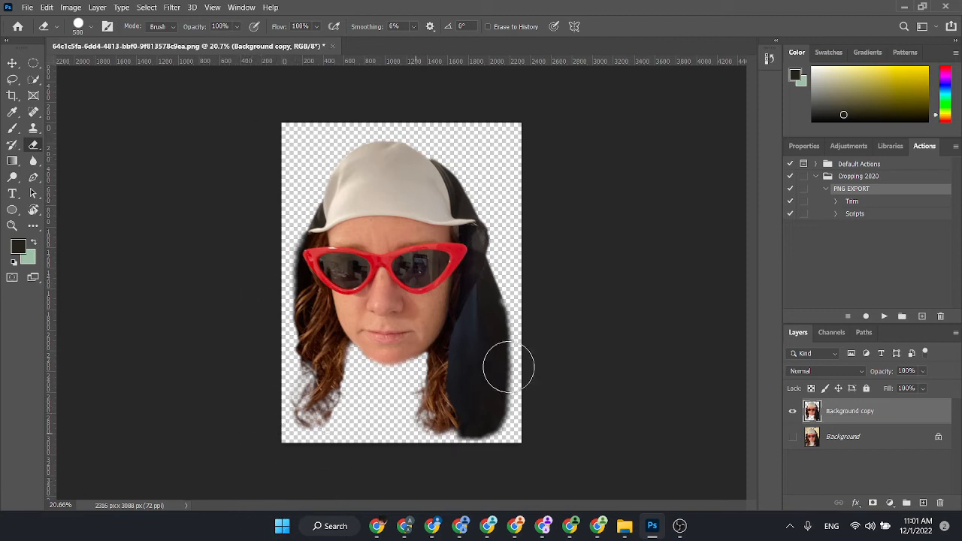
- Run Free Transform on the Background copy cutout layer and commit it
{"action": "key", "text": "ctrl+t"}
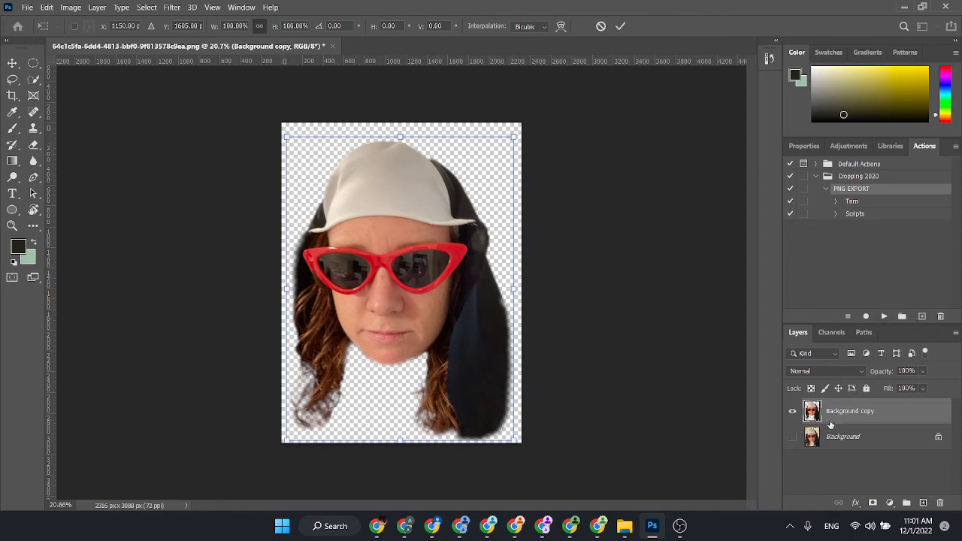
{"action": "key", "text": "Return"}
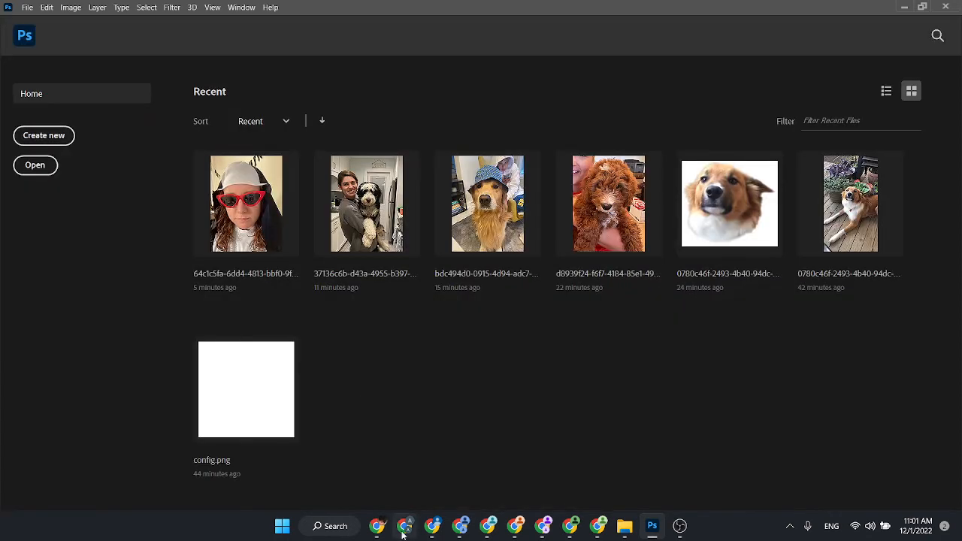
- Switch to Chrome and upload the finished nun's-habit crop from the Cropped Images folder to its HoopSwagg crop order
{"action": "left_click", "coordinate": [404, 526]}
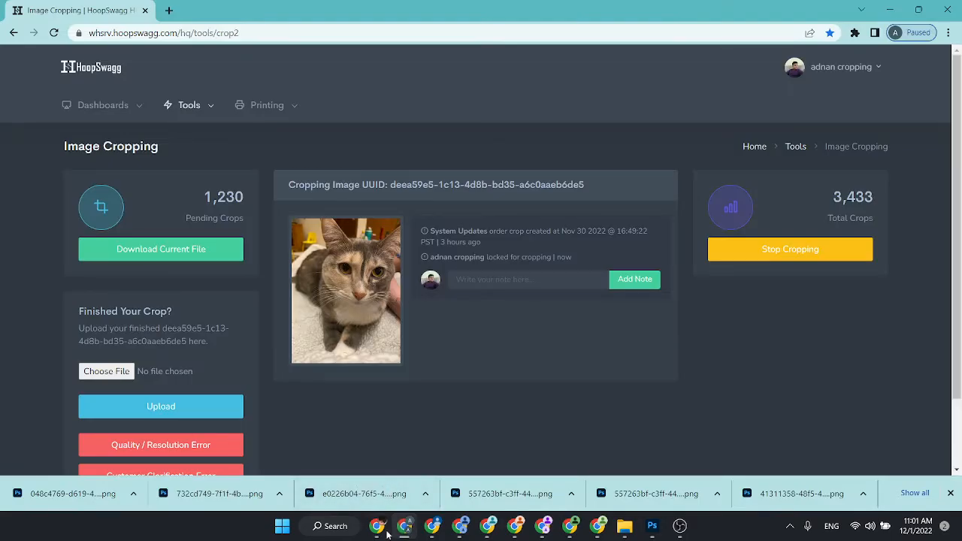
{"action": "left_click", "coordinate": [377, 526]}
{"action": "left_click", "coordinate": [120, 324]}
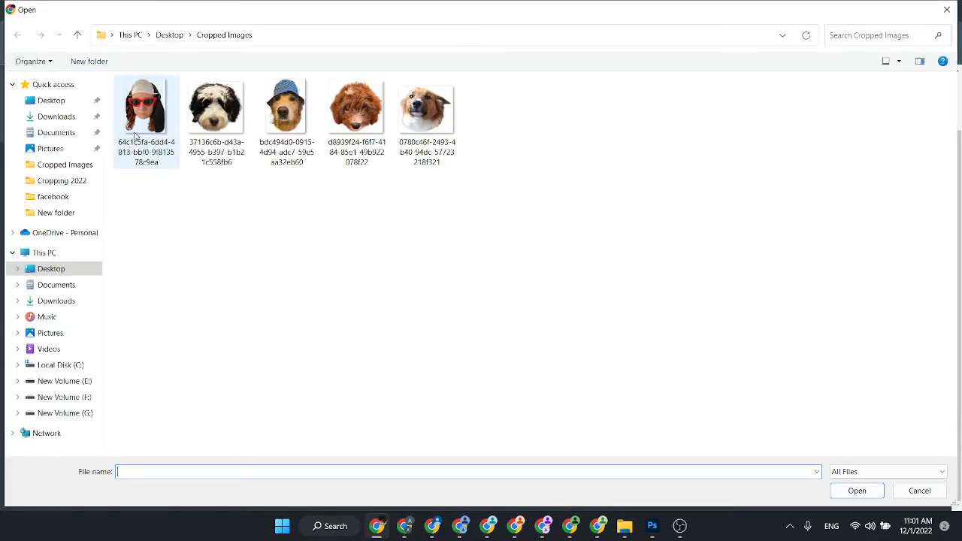
{"action": "double_click", "coordinate": [136, 135]}
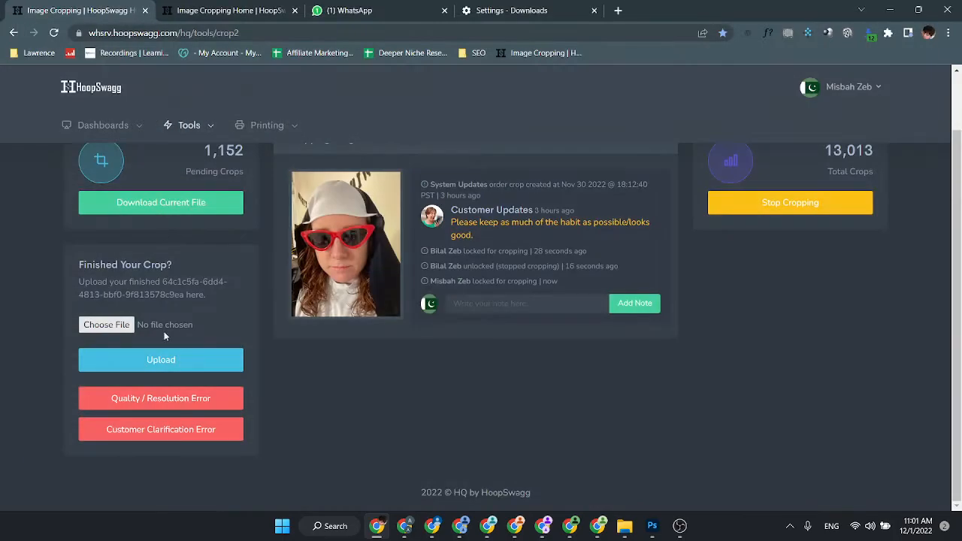
{"action": "left_click", "coordinate": [159, 360]}
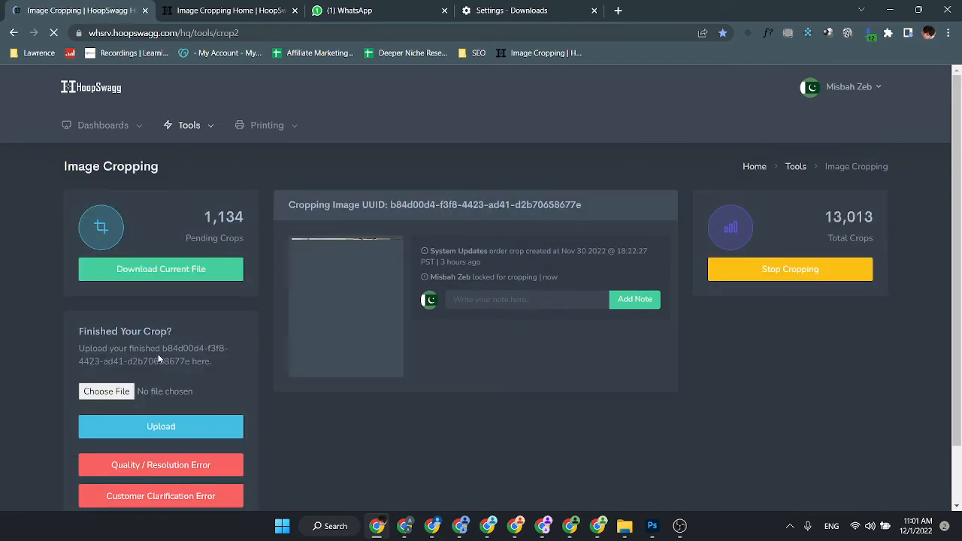
- Download the baby and cat photos from the two crop-order pages and open the baby photo in Photoshop
{"action": "left_click", "coordinate": [349, 288]}
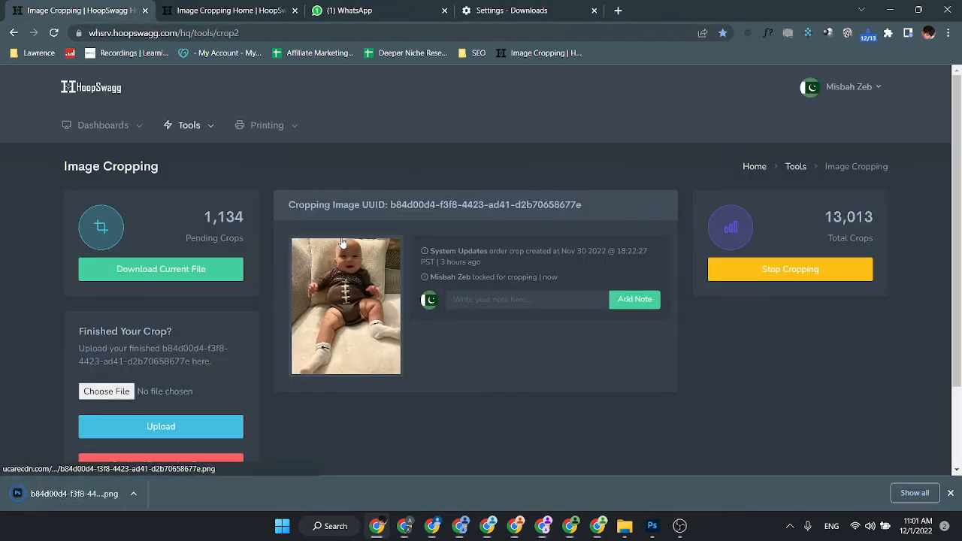
{"action": "left_click", "coordinate": [405, 524]}
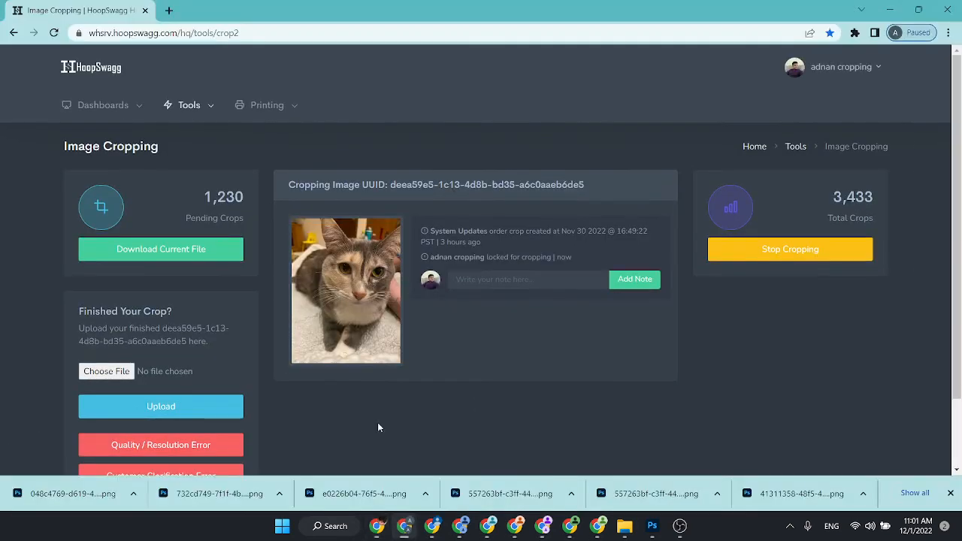
{"action": "left_click", "coordinate": [362, 294]}
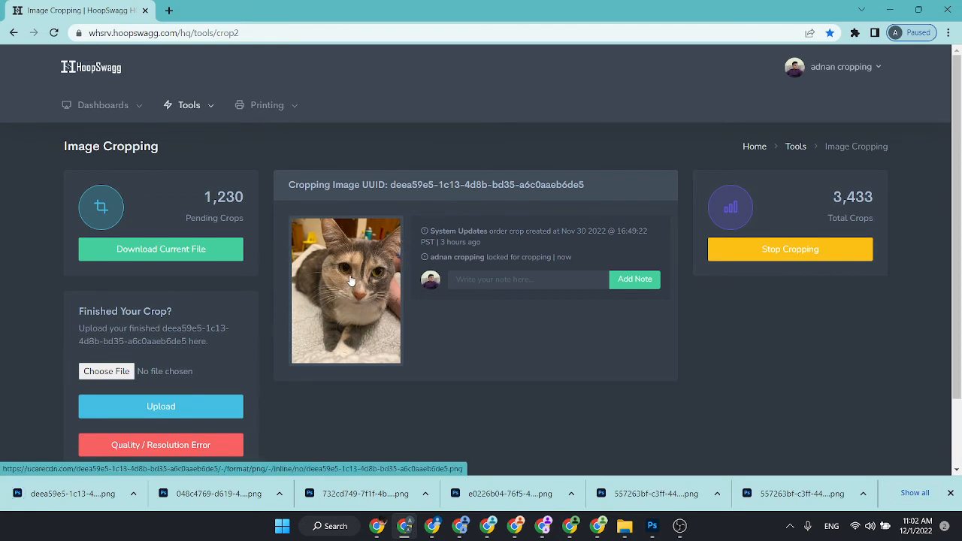
{"action": "left_click", "coordinate": [377, 526]}
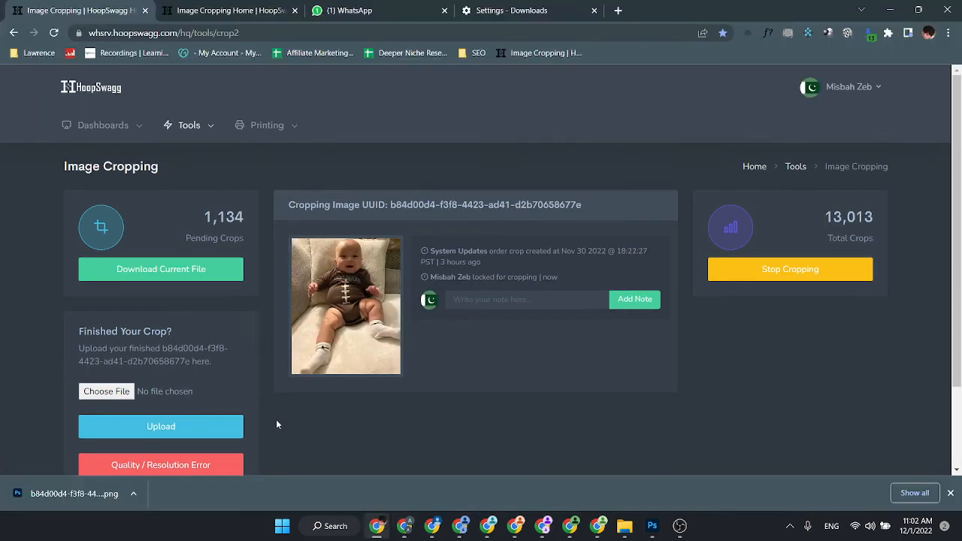
{"action": "left_click", "coordinate": [57, 502]}
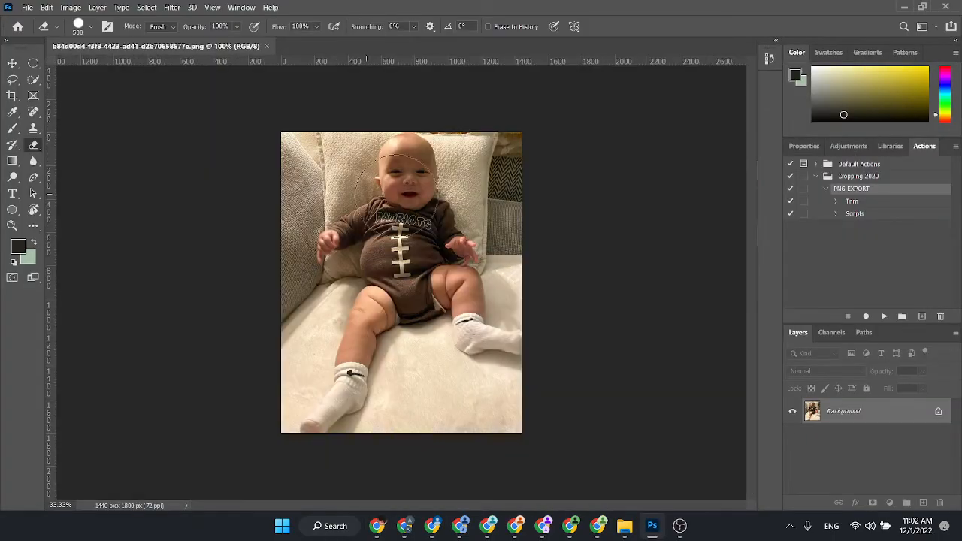
- Select the baby's head with the Object Selection tool by enclosing it in a rectangle
{"action": "scroll", "coordinate": [431, 151], "scroll_direction": "up", "scroll_amount": 4}
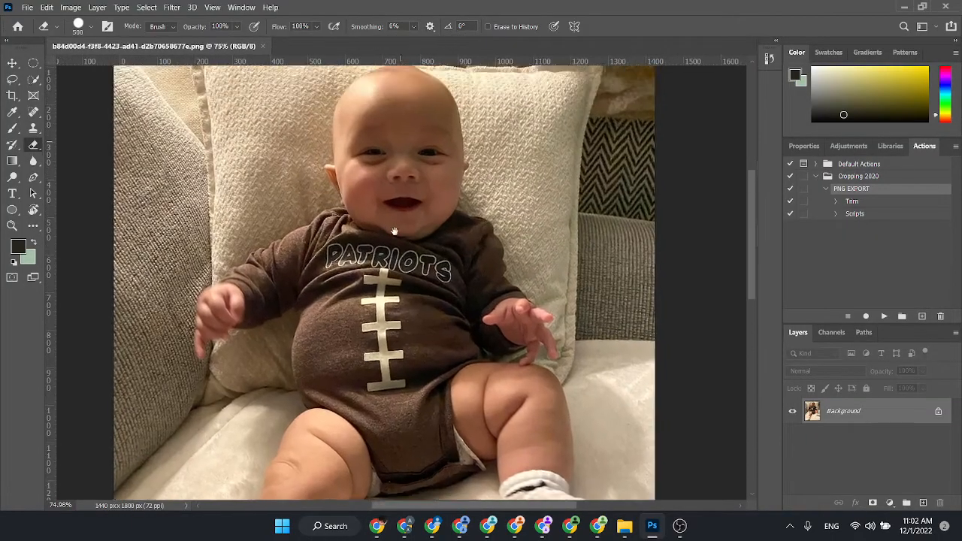
{"action": "scroll", "coordinate": [406, 143], "scroll_direction": "up", "scroll_amount": 3}
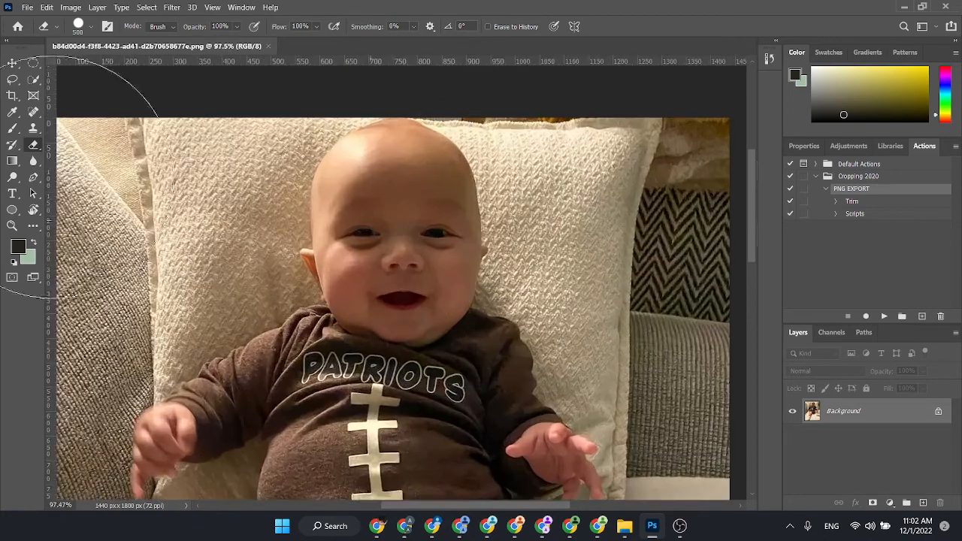
{"action": "left_click", "coordinate": [33, 79]}
{"action": "left_click", "coordinate": [83, 78]}
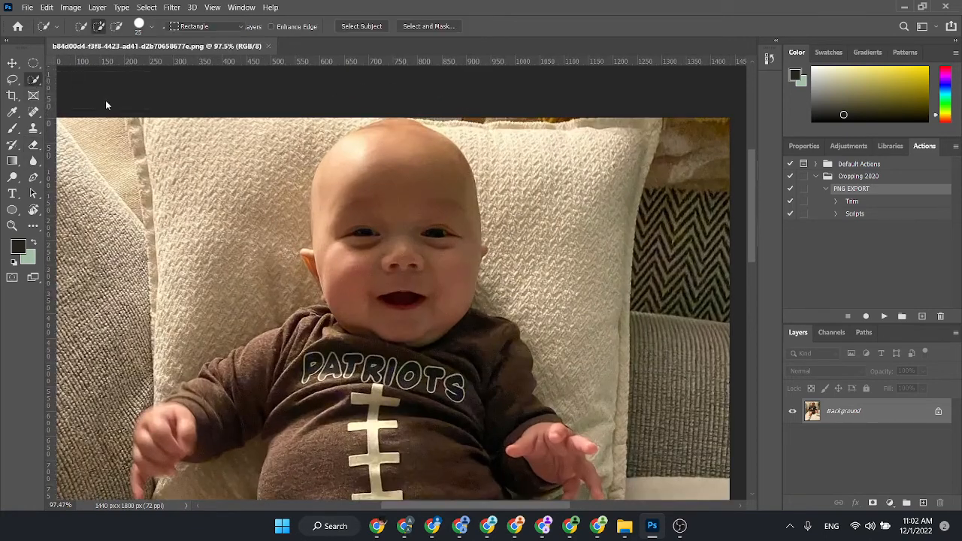
{"action": "left_click_drag", "start_coordinate": [284, 117], "coordinate": [500, 352]}
- Refine the selection around the ear and along the chin and collar with the Quick Selection tool at 15 px
{"action": "scroll", "coordinate": [344, 241], "scroll_direction": "up", "scroll_amount": 2}
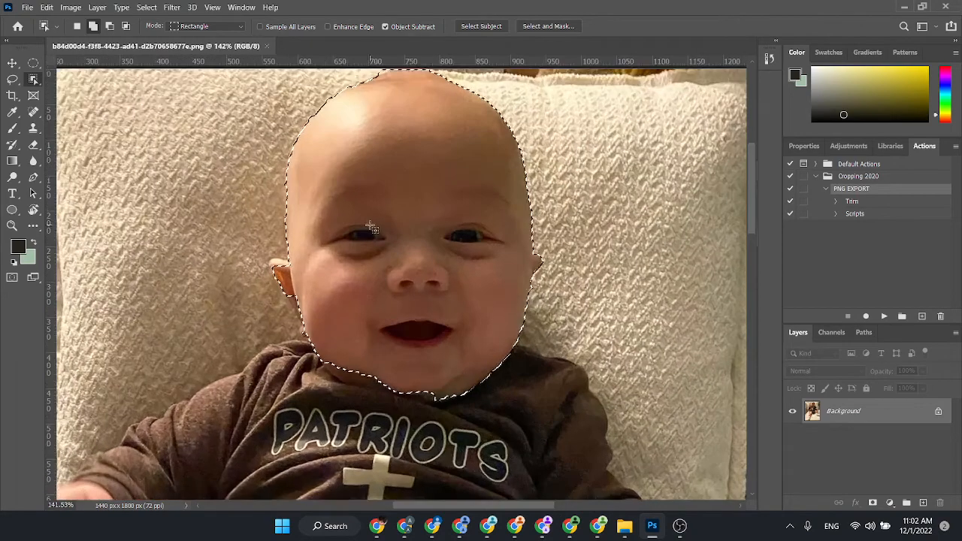
{"action": "left_click", "coordinate": [35, 78]}
{"action": "left_click", "coordinate": [83, 92]}
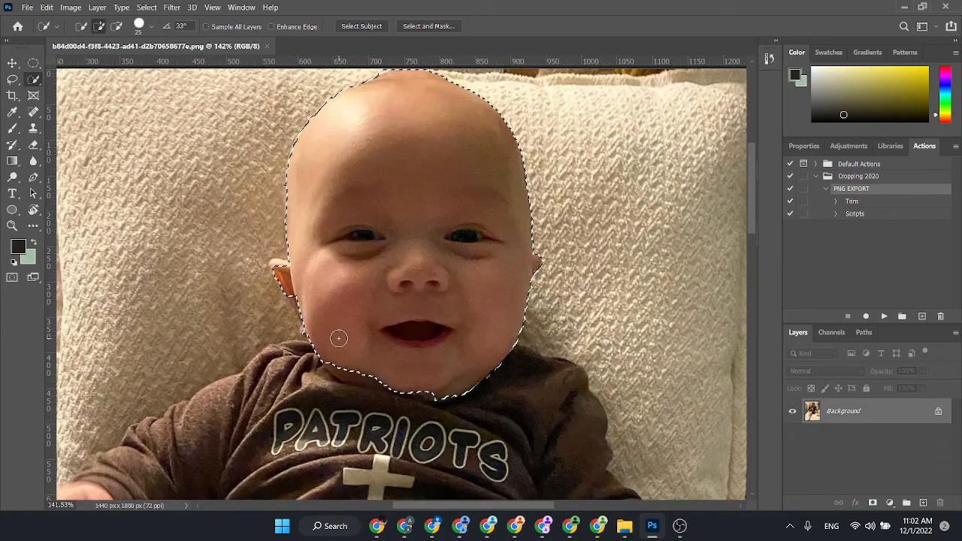
{"action": "key", "text": "bracketleft"}
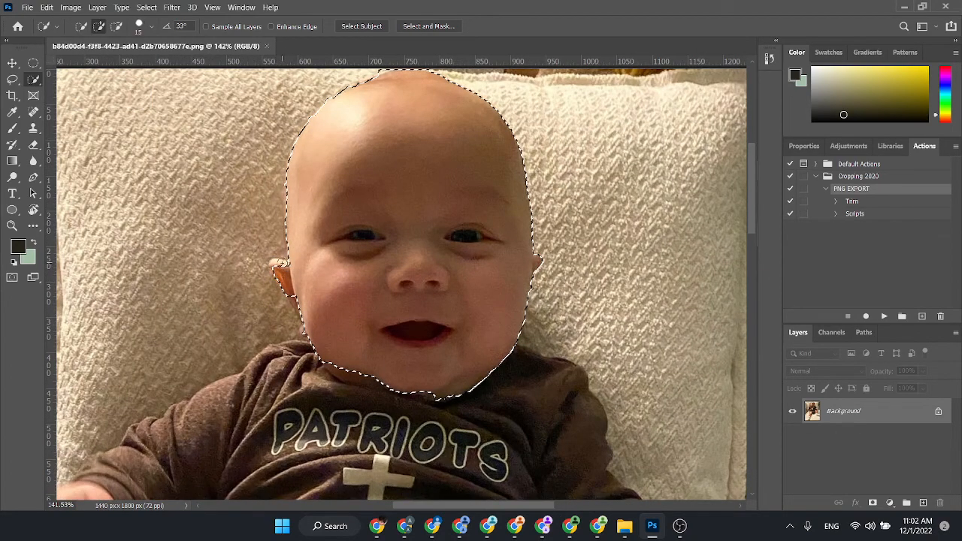
{"action": "left_click_drag", "start_coordinate": [287, 272], "coordinate": [311, 322]}
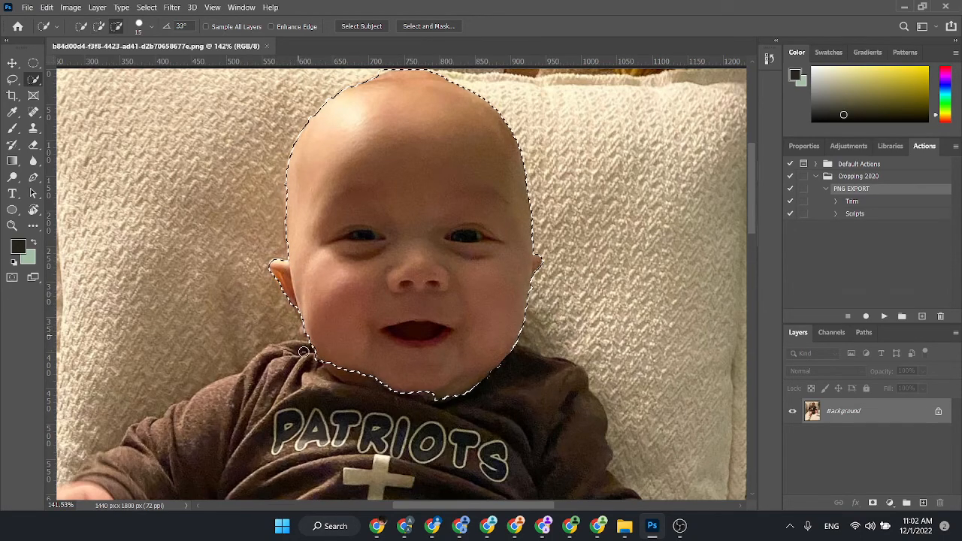
{"action": "scroll", "coordinate": [291, 328], "scroll_direction": "up", "scroll_amount": 3}
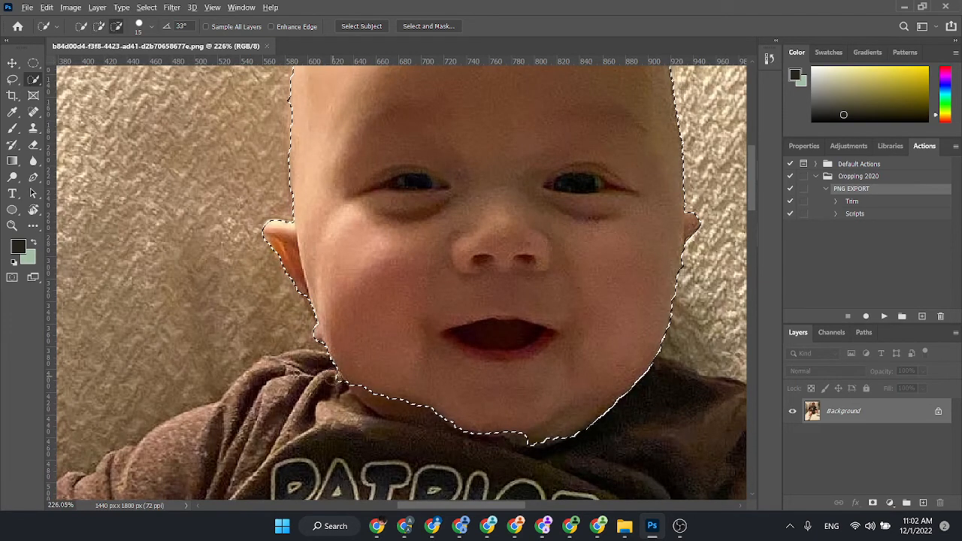
{"action": "mouse_move", "coordinate": [336, 383]}
{"action": "left_mouse_down"}
{"action": "mouse_move", "coordinate": [357, 418]}
{"action": "mouse_move", "coordinate": [406, 413]}
{"action": "mouse_move", "coordinate": [498, 432]}
{"action": "mouse_move", "coordinate": [548, 459]}
{"action": "mouse_move", "coordinate": [489, 461]}
{"action": "mouse_move", "coordinate": [340, 402]}
{"action": "mouse_move", "coordinate": [382, 489]}
{"action": "mouse_move", "coordinate": [511, 487]}
{"action": "left_mouse_up"}
{"action": "key", "text": "alt"}
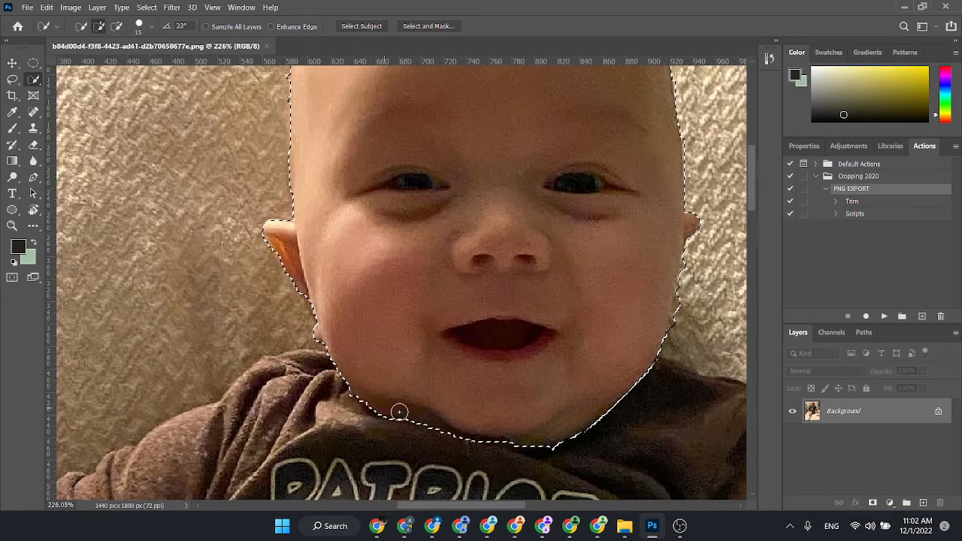
- Subtract the pillow background beside the cheek and above the top of the head from the selection
{"action": "scroll", "coordinate": [597, 335], "scroll_direction": "down", "scroll_amount": 3}
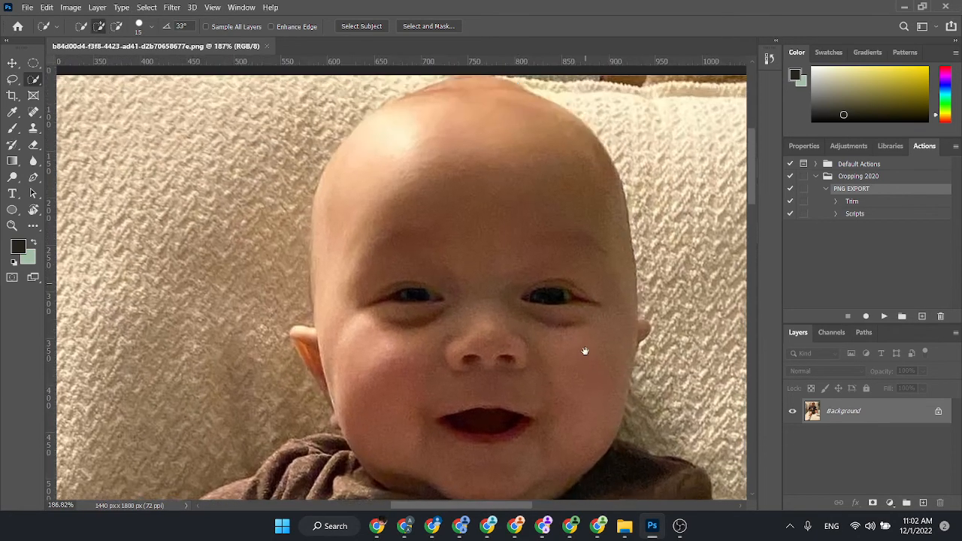
{"action": "key", "text": "alt"}
{"action": "left_click_drag", "start_coordinate": [644, 398], "coordinate": [638, 415]}
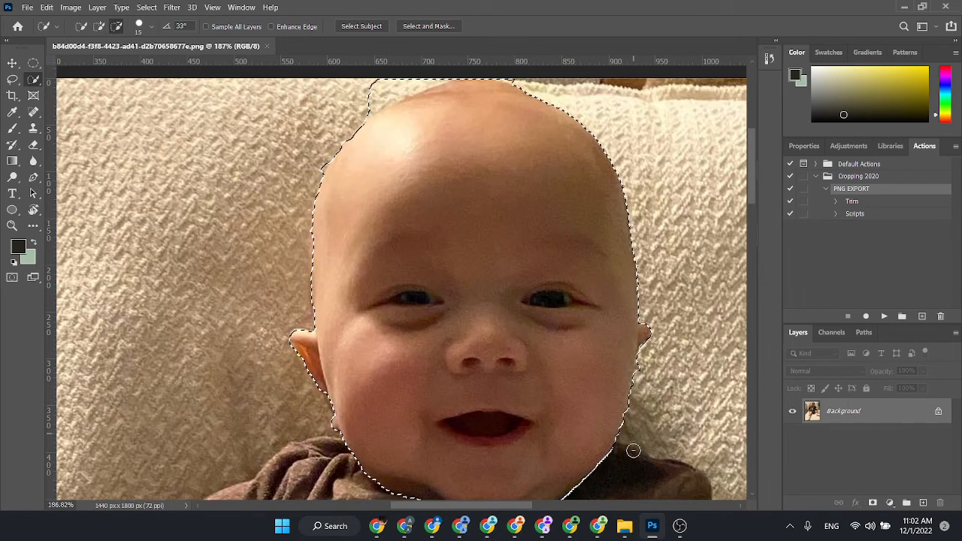
{"action": "scroll", "coordinate": [637, 385], "scroll_direction": "down", "scroll_amount": 3}
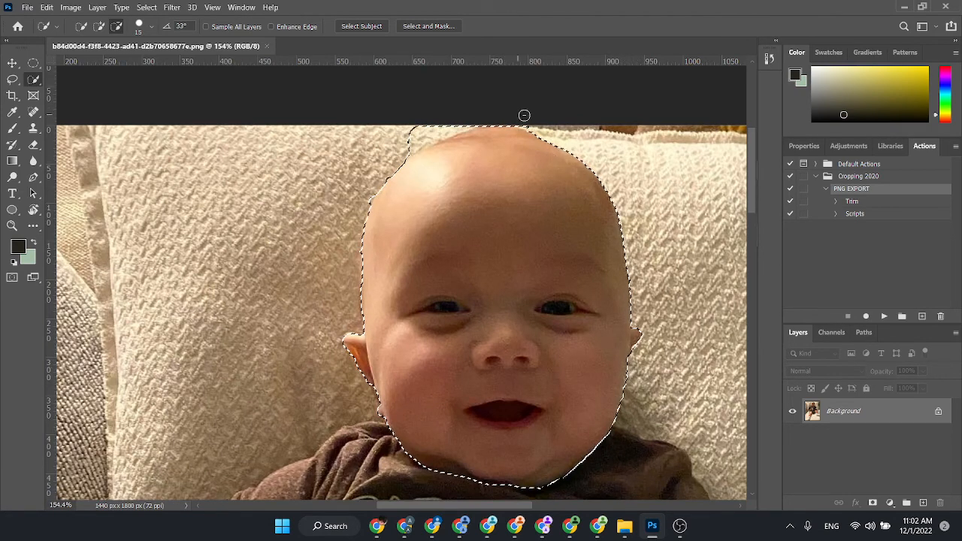
{"action": "mouse_move", "coordinate": [530, 121]}
{"action": "left_mouse_down"}
{"action": "mouse_move", "coordinate": [474, 117]}
{"action": "mouse_move", "coordinate": [372, 152]}
{"action": "left_mouse_up"}
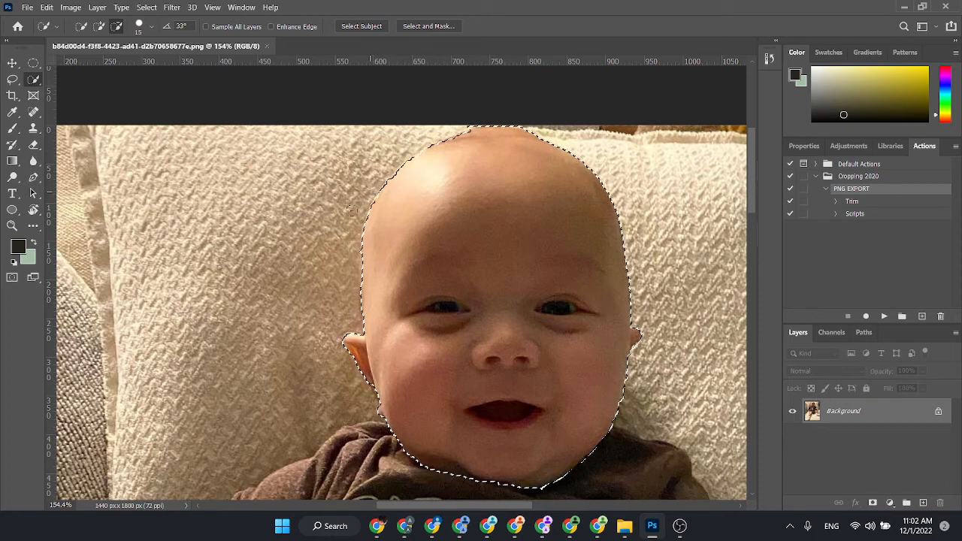
- Open the head selection in Select and Mask and bring the whole head into the preview
{"action": "left_click", "coordinate": [428, 26]}
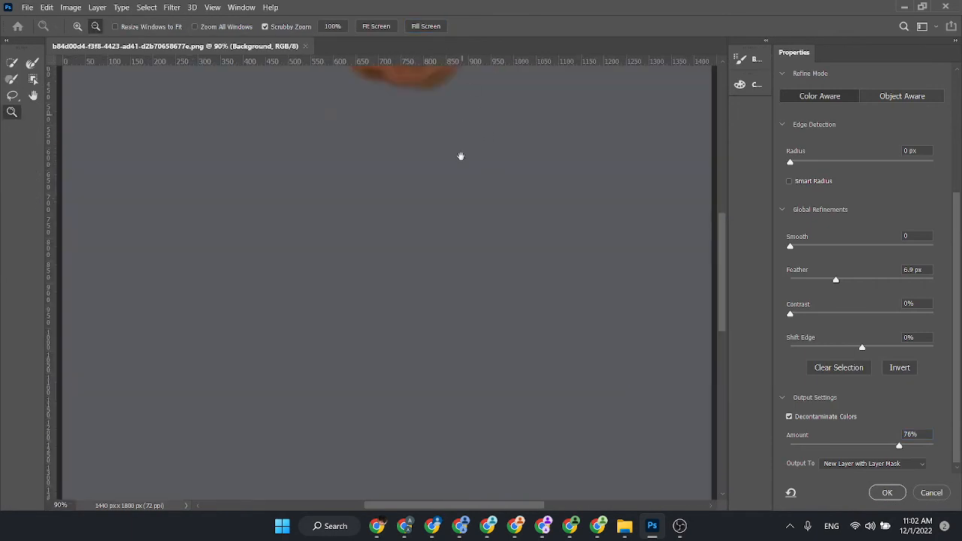
{"action": "left_click_drag", "start_coordinate": [461, 156], "coordinate": [451, 356]}
{"action": "scroll", "coordinate": [554, 127], "scroll_direction": "down", "scroll_amount": 5}
{"action": "scroll", "coordinate": [468, 115], "scroll_direction": "up", "scroll_amount": 3}
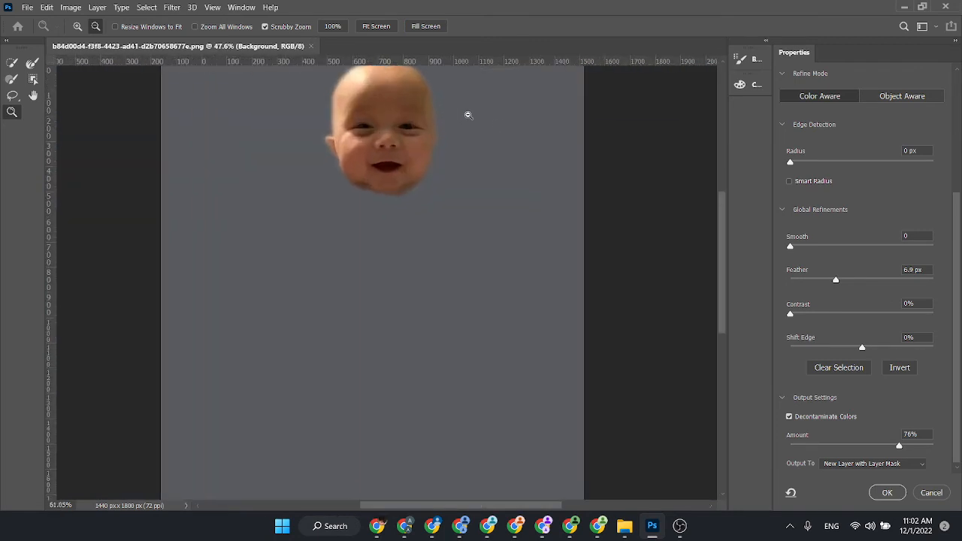
{"action": "scroll", "coordinate": [481, 116], "scroll_direction": "up", "scroll_amount": 4}
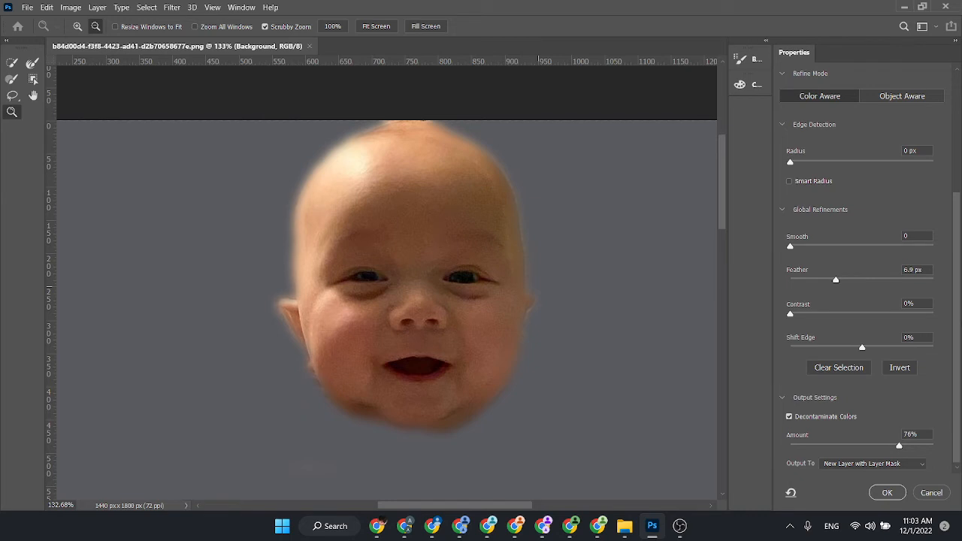
- Compare the cutout edge with Show Original on and off, and examine the view modes, refinement values and output settings
{"action": "scroll", "coordinate": [955, 321], "scroll_direction": "up", "scroll_amount": 5}
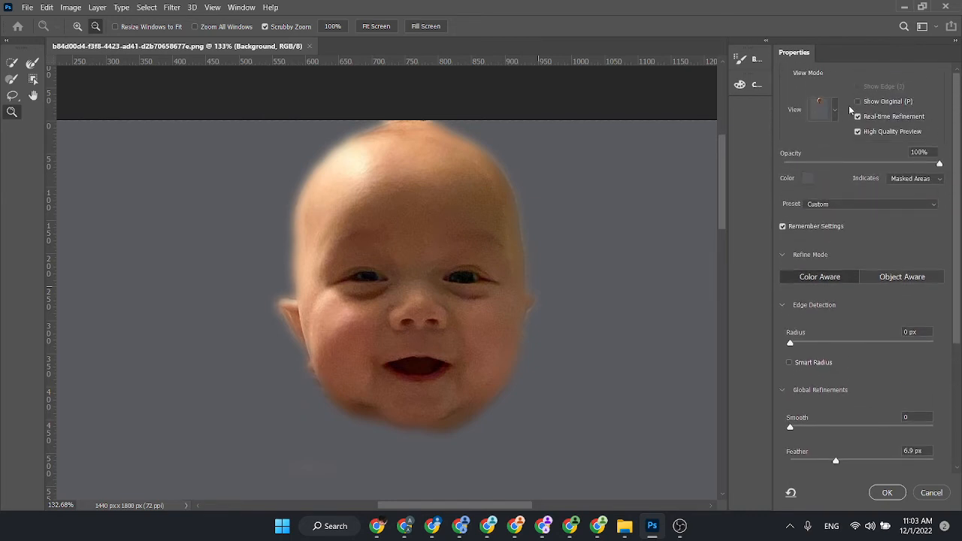
{"action": "left_click", "coordinate": [858, 102]}
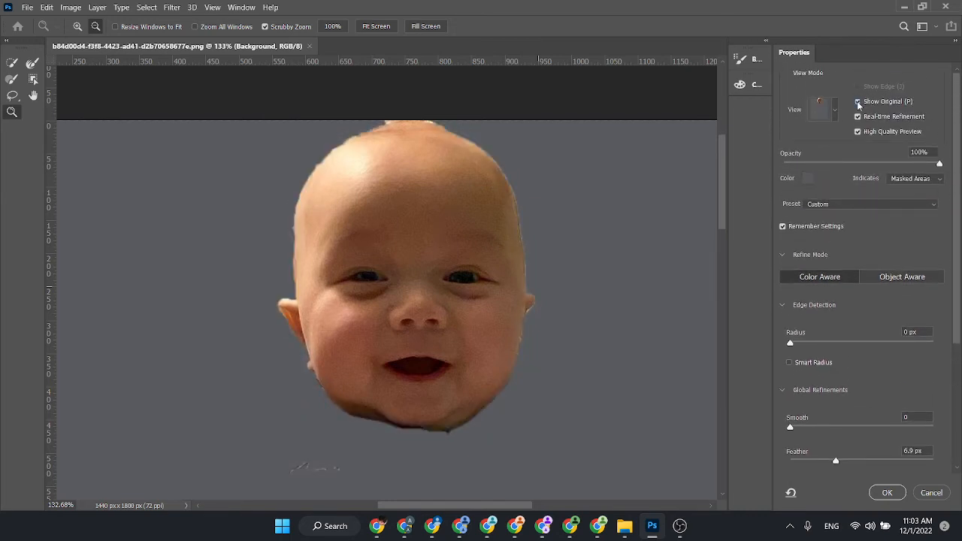
{"action": "left_click", "coordinate": [13, 80]}
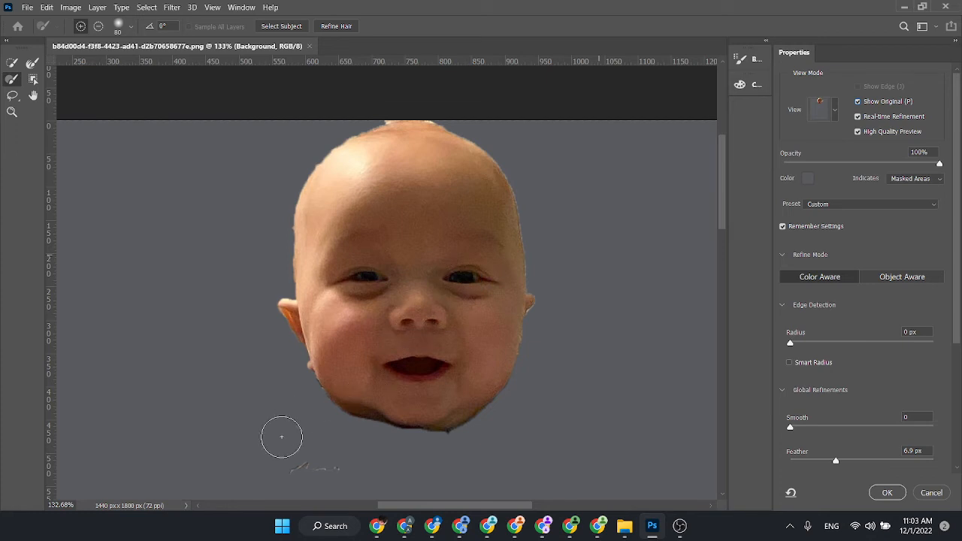
{"action": "left_click", "coordinate": [859, 101]}
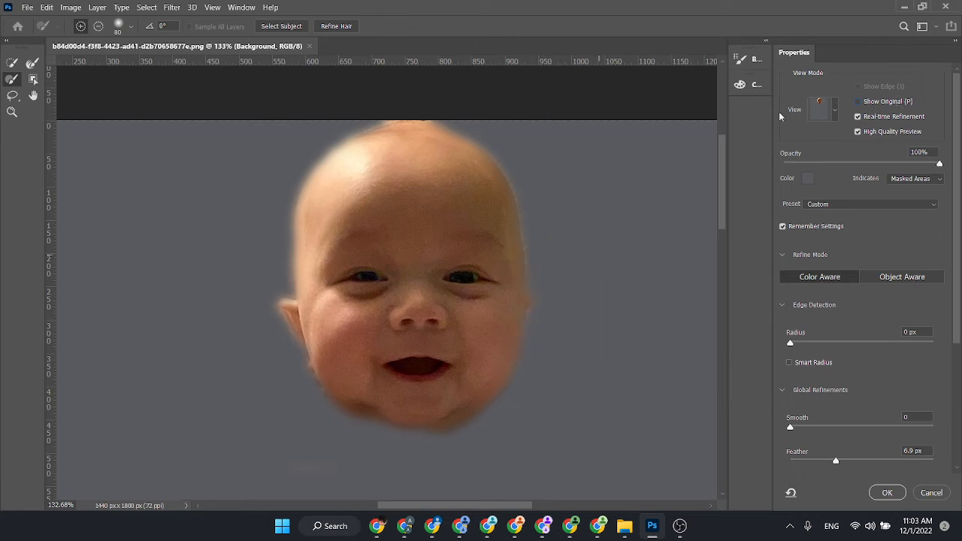
{"action": "left_click", "coordinate": [837, 110]}
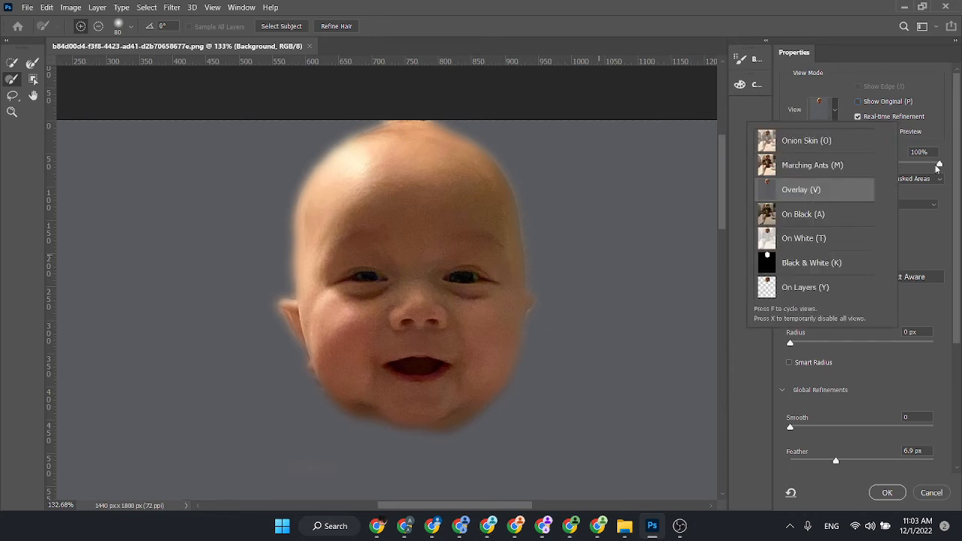
{"action": "left_click", "coordinate": [798, 108]}
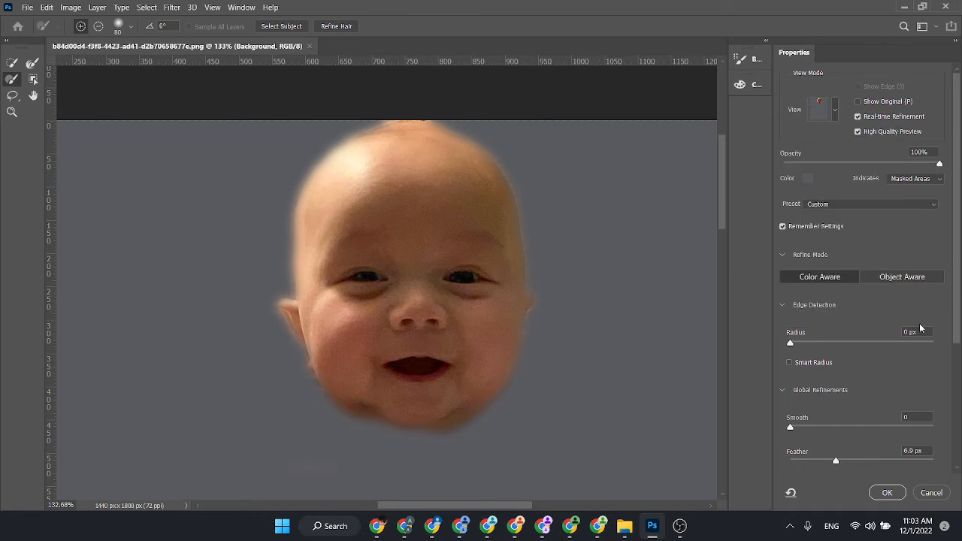
{"action": "scroll", "coordinate": [958, 318], "scroll_direction": "down", "scroll_amount": 5}
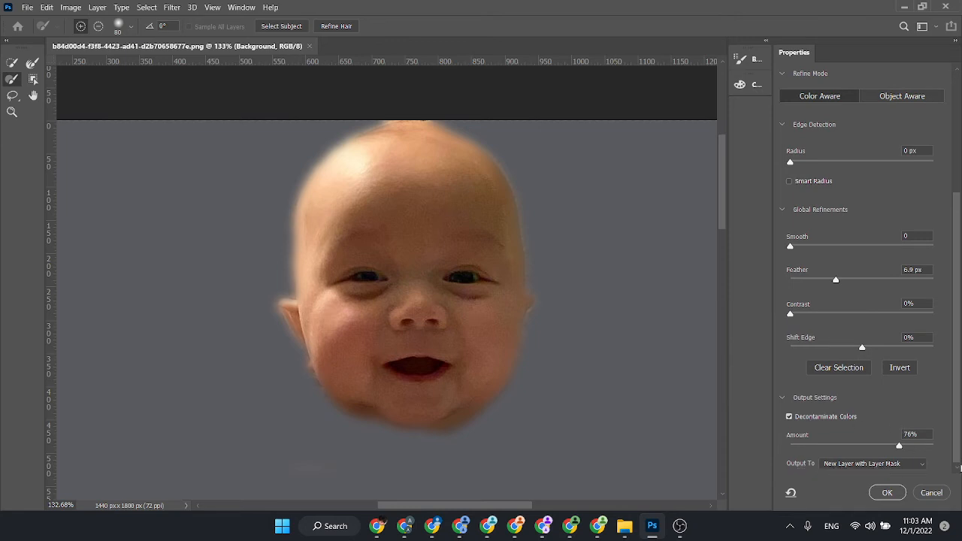
{"action": "scroll", "coordinate": [960, 468], "scroll_direction": "up", "scroll_amount": 4}
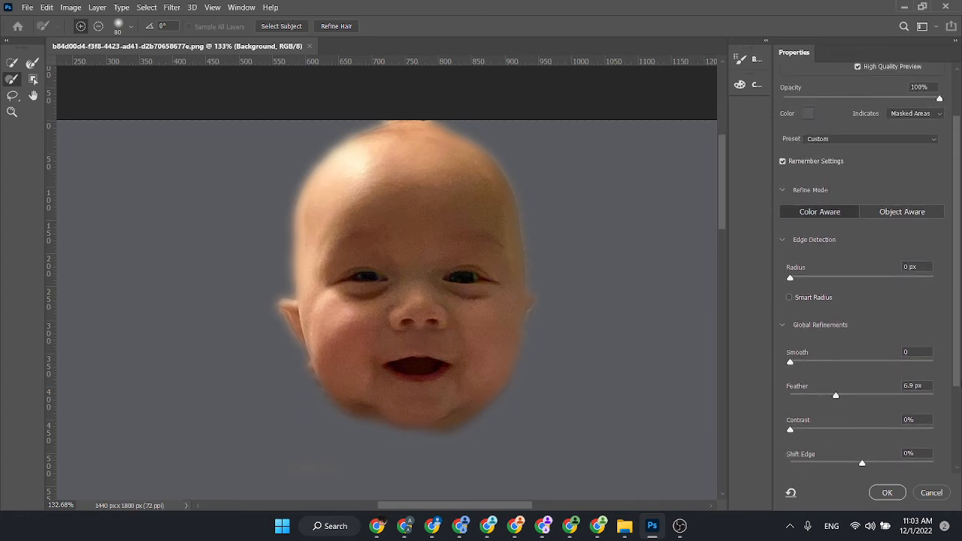
- Reduce the Feather of the head's edge to 2.7 px
{"action": "scroll", "coordinate": [802, 218], "scroll_direction": "up", "scroll_amount": 2}
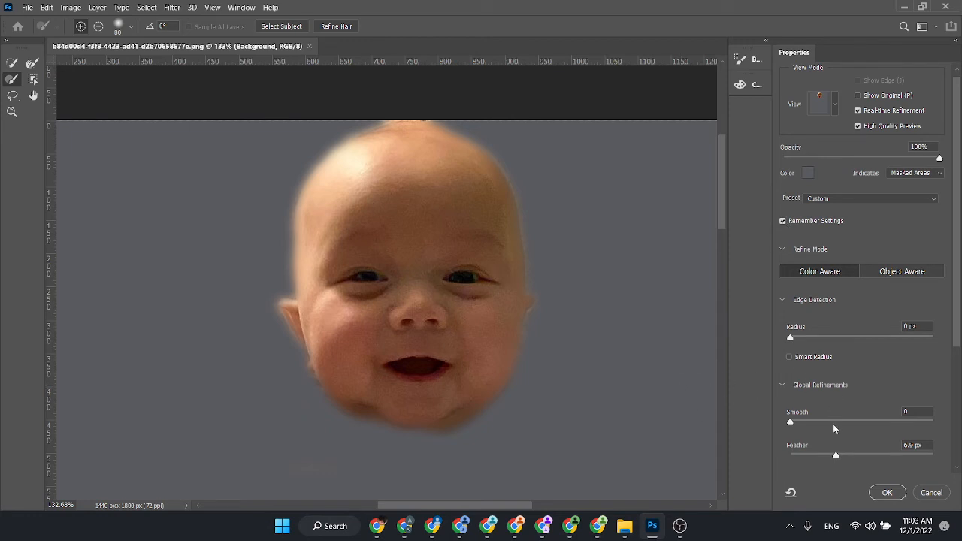
{"action": "left_click_drag", "start_coordinate": [959, 332], "coordinate": [959, 387]}
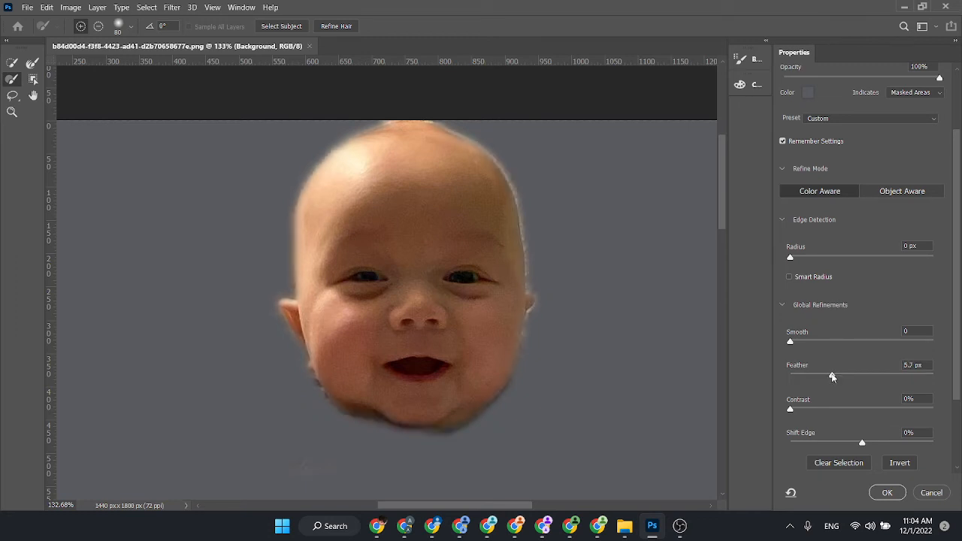
{"action": "left_click_drag", "start_coordinate": [831, 373], "coordinate": [811, 378]}
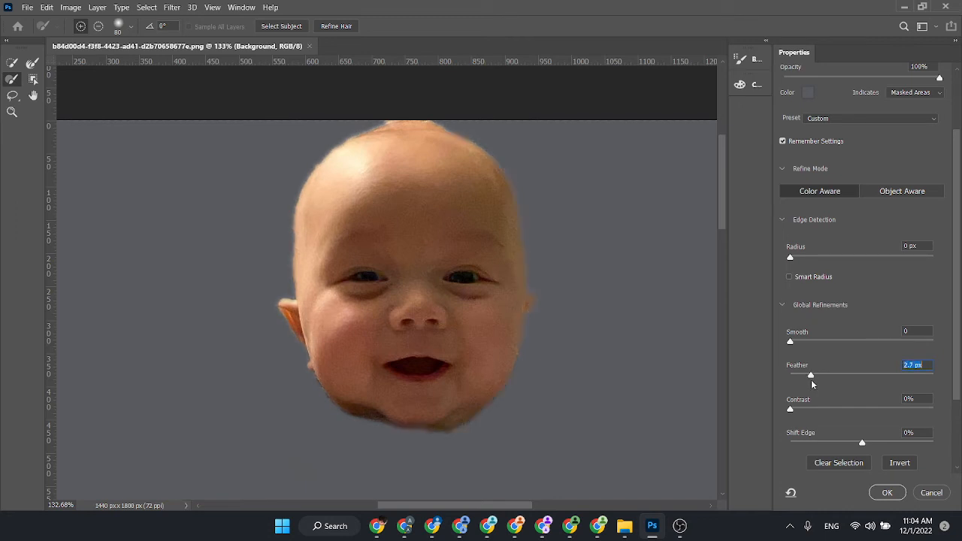
- Shrink the refining brush to size 15 and set the Decontaminate Colors amount to 54%
{"action": "key", "text": "bracketleft"}
{"action": "key", "text": "bracketleft"}
{"action": "key", "text": "bracketleft"}
{"action": "key", "text": "bracketleft"}
{"action": "key", "text": "bracketleft"}
{"action": "key", "text": "bracketleft"}
{"action": "key", "text": "bracketleft"}
{"action": "key", "text": "bracketleft"}
{"action": "key", "text": "bracketleft"}
{"action": "scroll", "coordinate": [867, 442], "scroll_direction": "down", "scroll_amount": 3}
{"action": "left_click", "coordinate": [867, 443]}
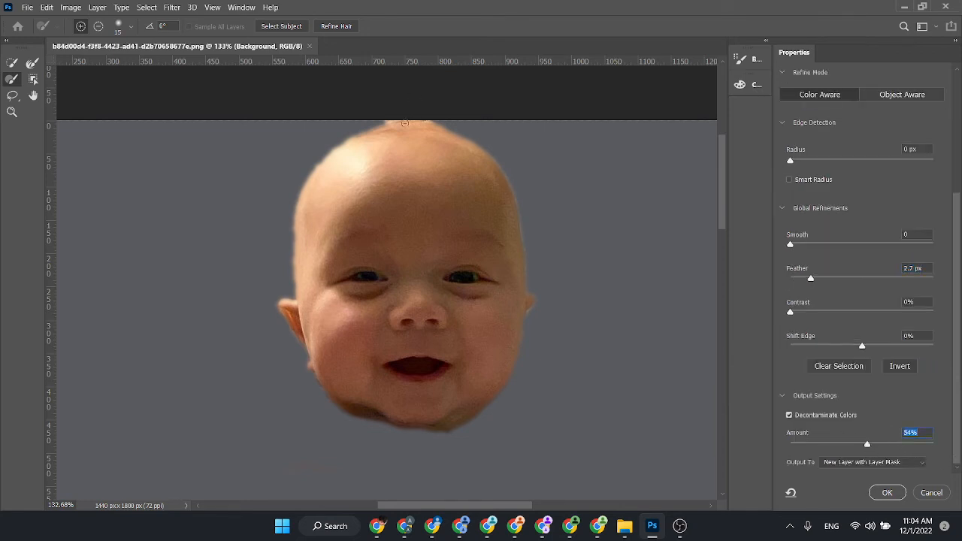
- Subtract the leftover background above the top of the head and along its left side down to the ear
{"action": "key", "text": "alt"}
{"action": "mouse_move", "coordinate": [377, 120]}
{"action": "left_mouse_down"}
{"action": "mouse_move", "coordinate": [431, 118]}
{"action": "mouse_move", "coordinate": [378, 123]}
{"action": "mouse_move", "coordinate": [468, 132]}
{"action": "mouse_move", "coordinate": [502, 196]}
{"action": "left_mouse_up"}
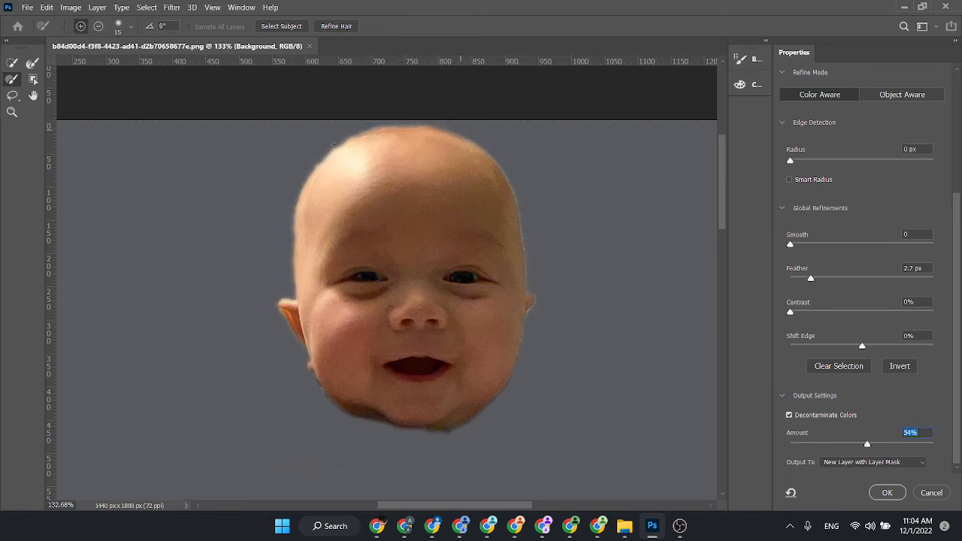
{"action": "key", "text": "alt"}
{"action": "left_click_drag", "start_coordinate": [314, 165], "coordinate": [310, 184]}
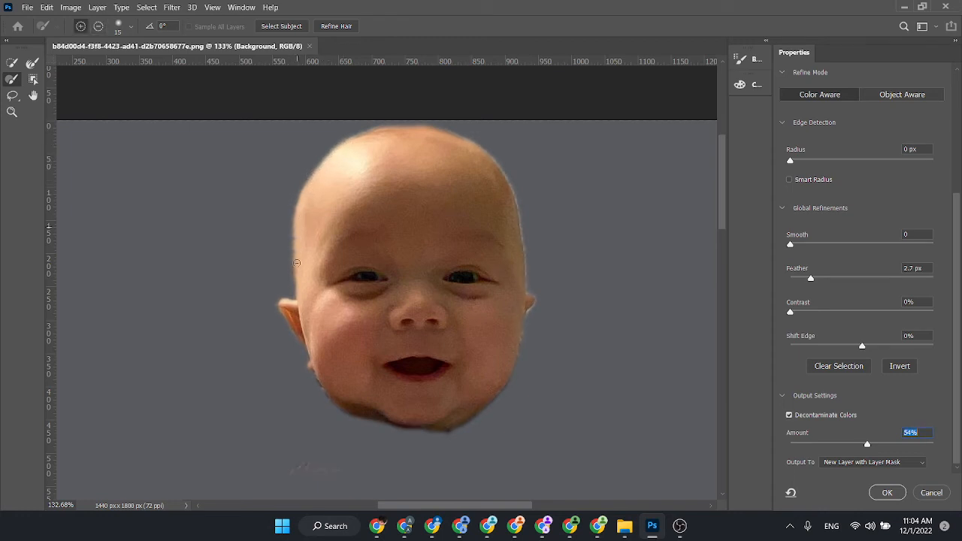
{"action": "key", "text": "alt"}
{"action": "mouse_move", "coordinate": [291, 210]}
{"action": "left_mouse_down"}
{"action": "mouse_move", "coordinate": [291, 258]}
{"action": "mouse_move", "coordinate": [287, 216]}
{"action": "left_mouse_up"}
{"action": "mouse_move", "coordinate": [289, 272]}
{"action": "left_mouse_down"}
{"action": "mouse_move", "coordinate": [290, 295]}
{"action": "mouse_move", "coordinate": [278, 314]}
{"action": "mouse_move", "coordinate": [287, 334]}
{"action": "left_mouse_up"}
{"action": "key", "text": "alt"}
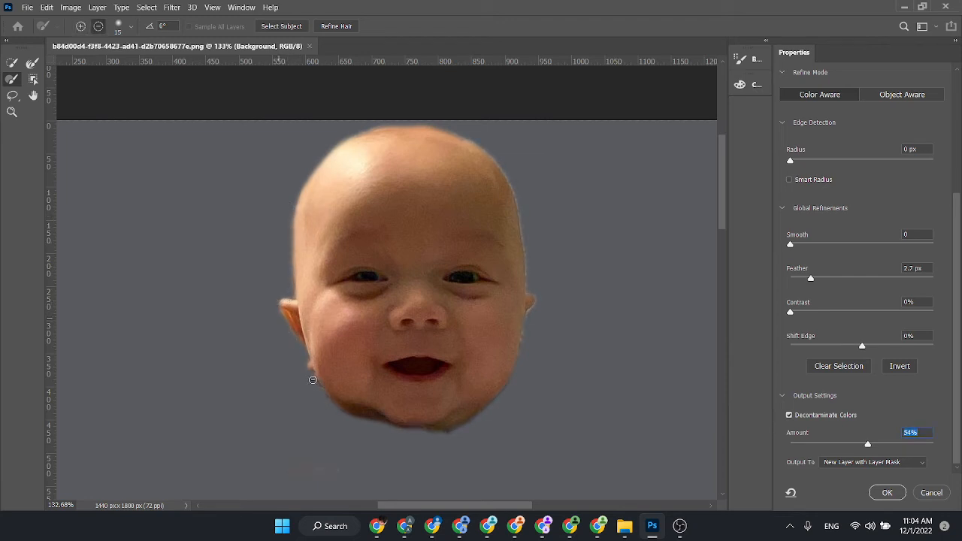
- Subtract the leftover fringe along the lower jaw and beneath the chin from the selection
{"action": "mouse_move", "coordinate": [312, 380]}
{"action": "left_mouse_down"}
{"action": "mouse_move", "coordinate": [322, 397]}
{"action": "mouse_move", "coordinate": [316, 382]}
{"action": "left_mouse_up"}
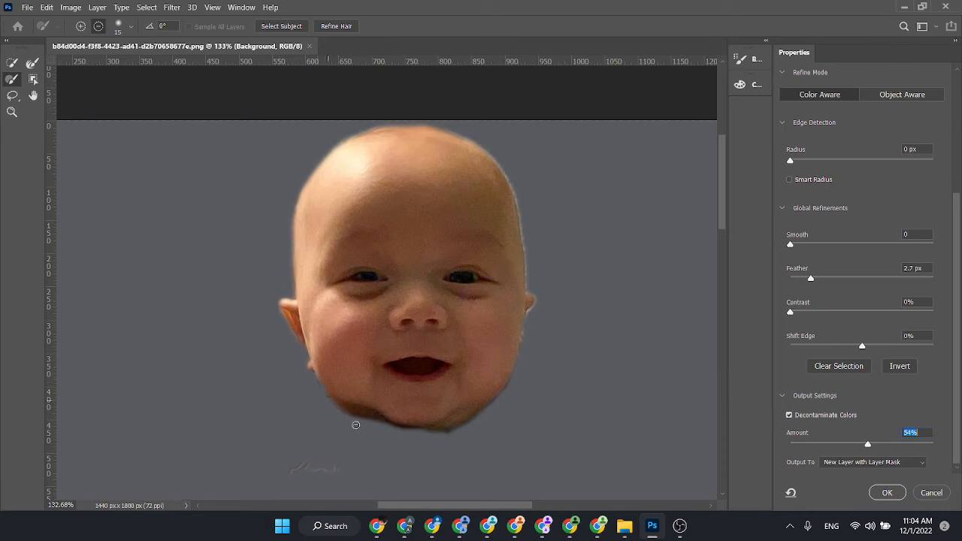
{"action": "key", "text": "alt"}
{"action": "mouse_move", "coordinate": [483, 415]}
{"action": "left_mouse_down", "text": "alt"}
{"action": "mouse_move", "coordinate": [457, 434]}
{"action": "mouse_move", "coordinate": [415, 440]}
{"action": "left_mouse_up", "text": "alt"}
{"action": "left_click_drag", "start_coordinate": [467, 424], "coordinate": [377, 435], "text": "alt"}
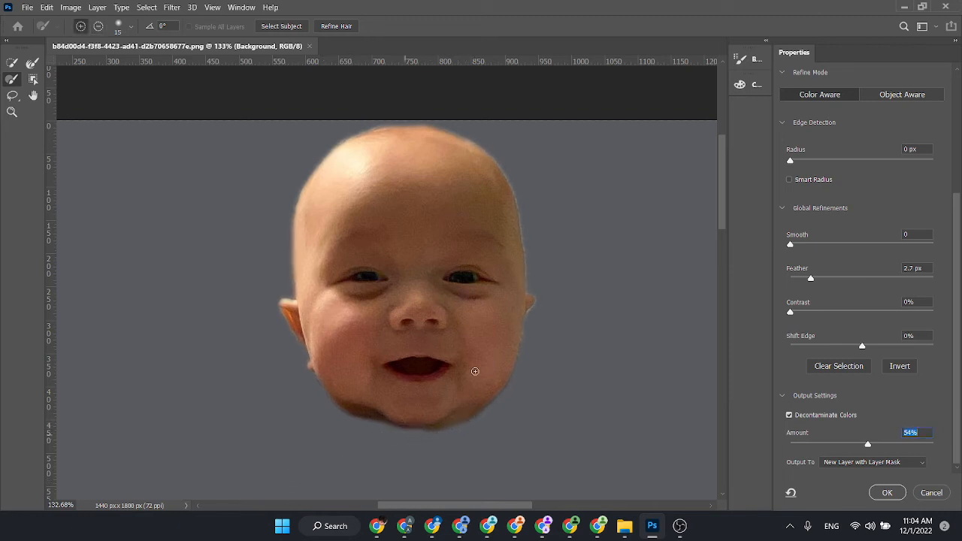
{"action": "key", "text": "alt"}
{"action": "scroll", "coordinate": [333, 445], "scroll_direction": "down", "scroll_amount": 3}
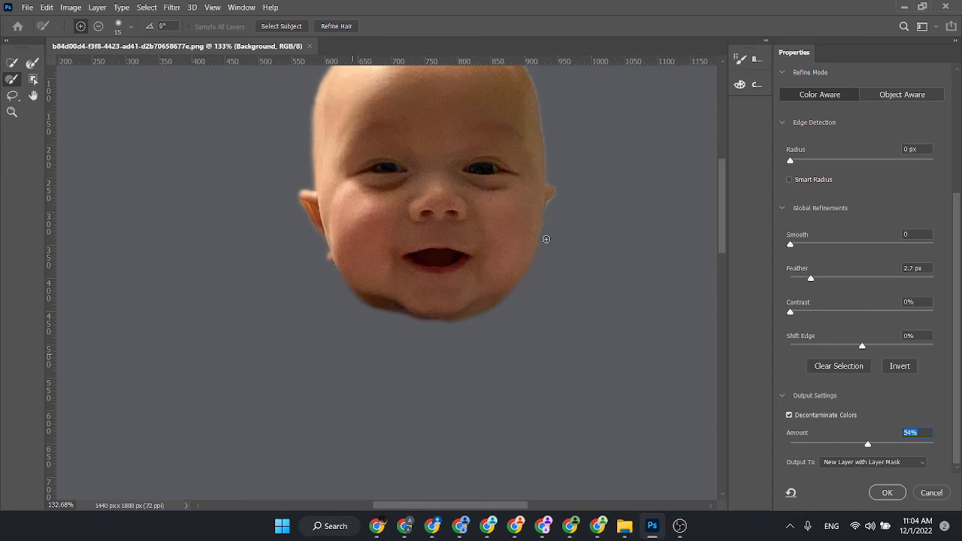
{"action": "scroll", "coordinate": [547, 239], "scroll_direction": "up", "scroll_amount": 3}
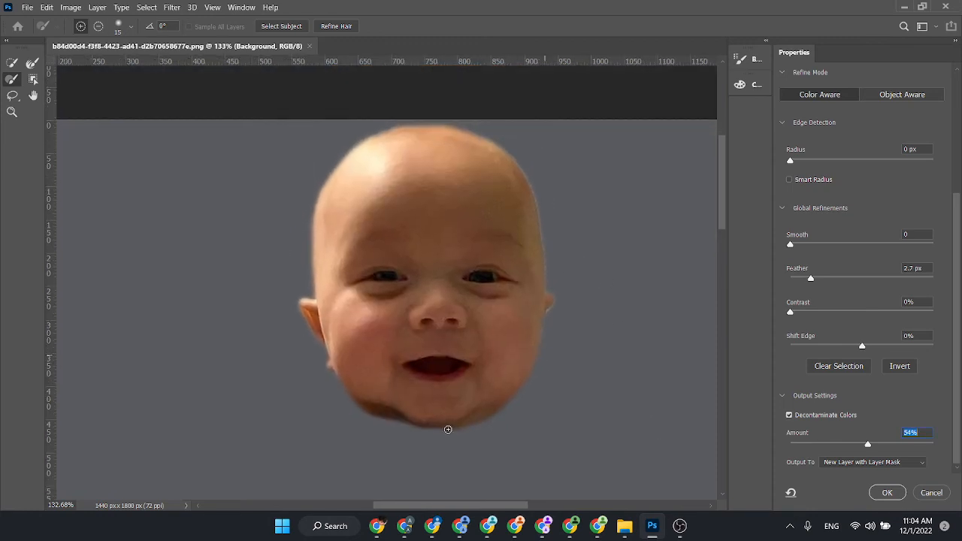
{"action": "left_click", "coordinate": [442, 435], "text": "alt"}
{"action": "left_click", "coordinate": [443, 431], "text": "alt"}
- Set the Decontaminate Colors amount to 72%, the Contrast to 18% and the Feather to 3.6 px
{"action": "left_click_drag", "start_coordinate": [871, 446], "coordinate": [894, 446]}
{"action": "left_click_drag", "start_coordinate": [793, 316], "coordinate": [816, 317]}
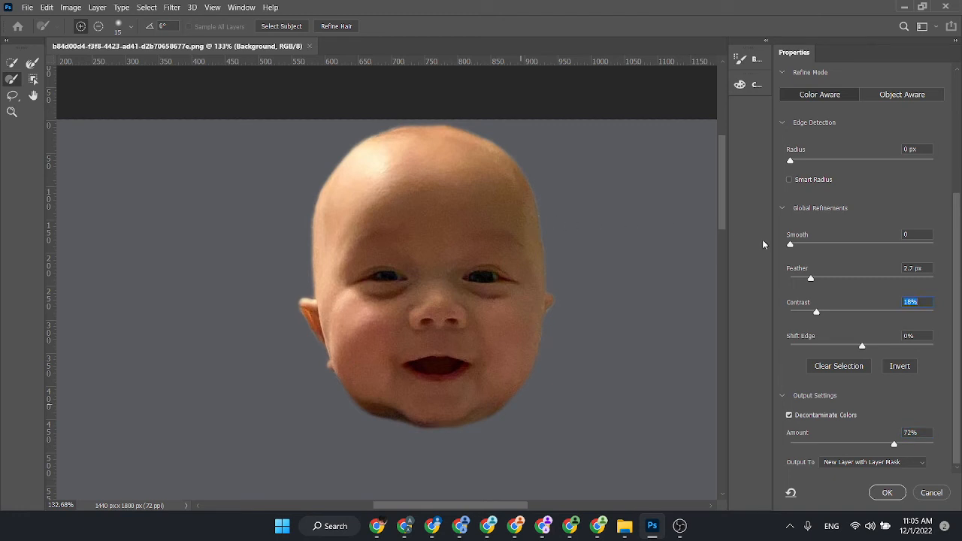
{"action": "left_click", "coordinate": [819, 278]}
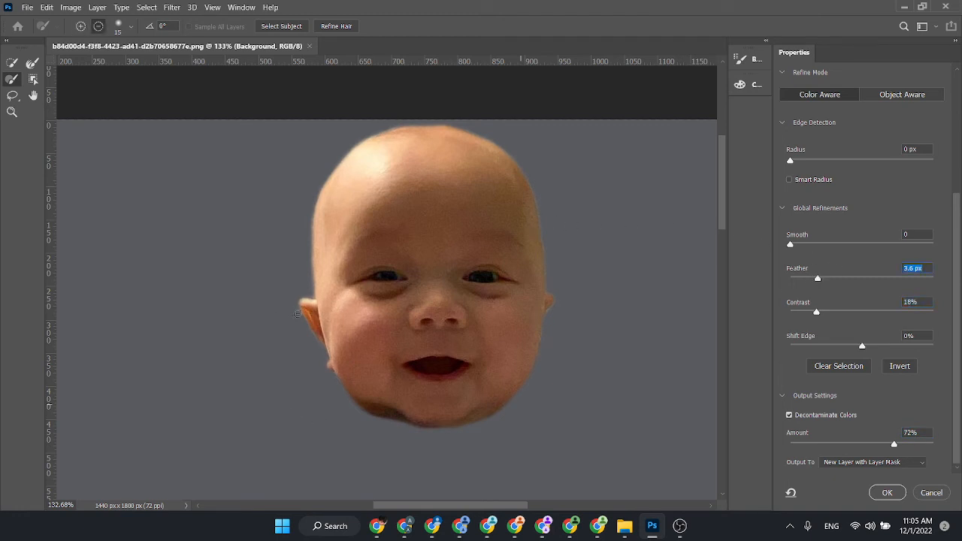
- Subtract the leftover edge behind the left ear and down along the jaw from the selection
{"action": "left_click_drag", "start_coordinate": [299, 318], "coordinate": [330, 367]}
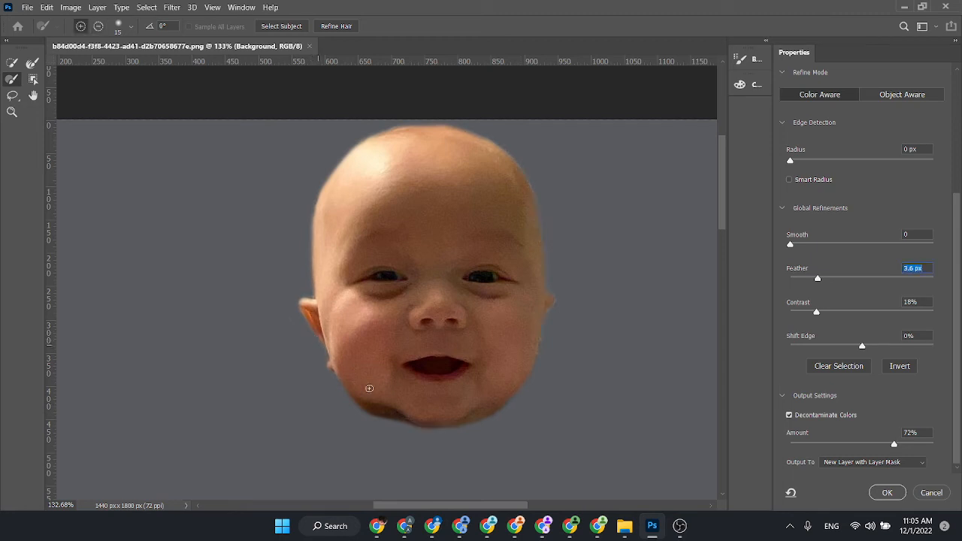
{"action": "left_click", "coordinate": [331, 377], "text": "alt"}
{"action": "key", "text": "x"}
{"action": "key", "text": "x"}
{"action": "key", "text": "alt"}
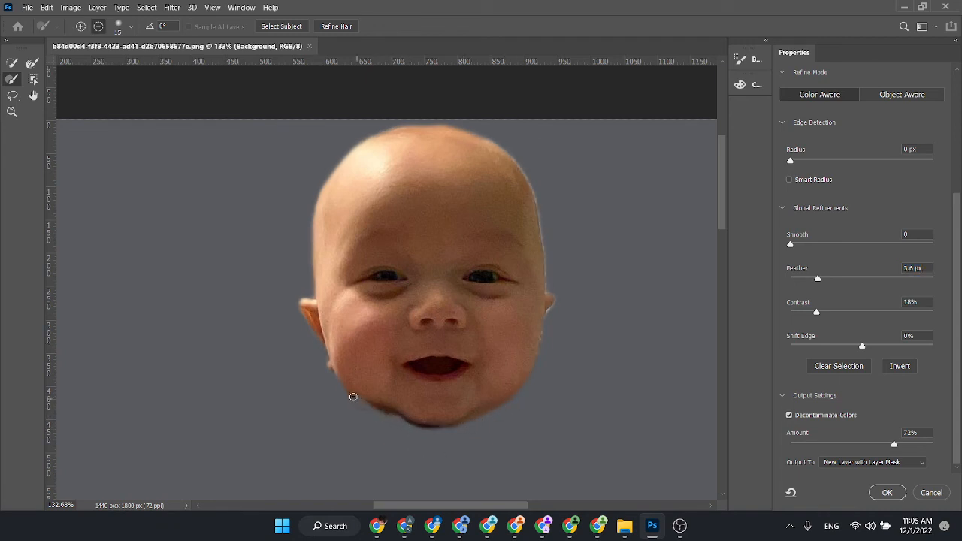
{"action": "key", "text": "alt"}
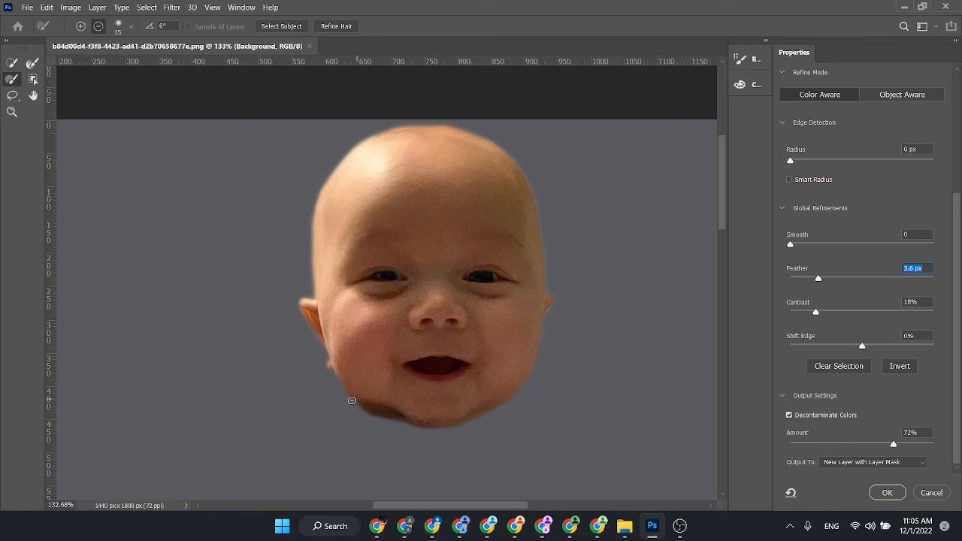
- Subtract the dark collar and shadow remnants on both sides of the chin from the selection
{"action": "mouse_move", "coordinate": [352, 401]}
{"action": "left_mouse_down"}
{"action": "mouse_move", "coordinate": [412, 437]}
{"action": "mouse_move", "coordinate": [355, 408]}
{"action": "mouse_move", "coordinate": [419, 430]}
{"action": "mouse_move", "coordinate": [466, 425]}
{"action": "left_mouse_up"}
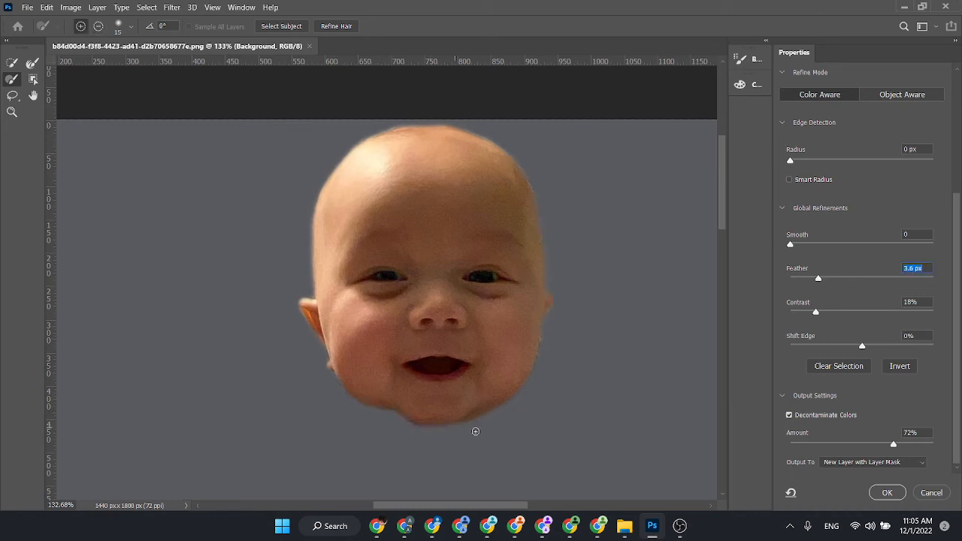
{"action": "key", "text": "alt"}
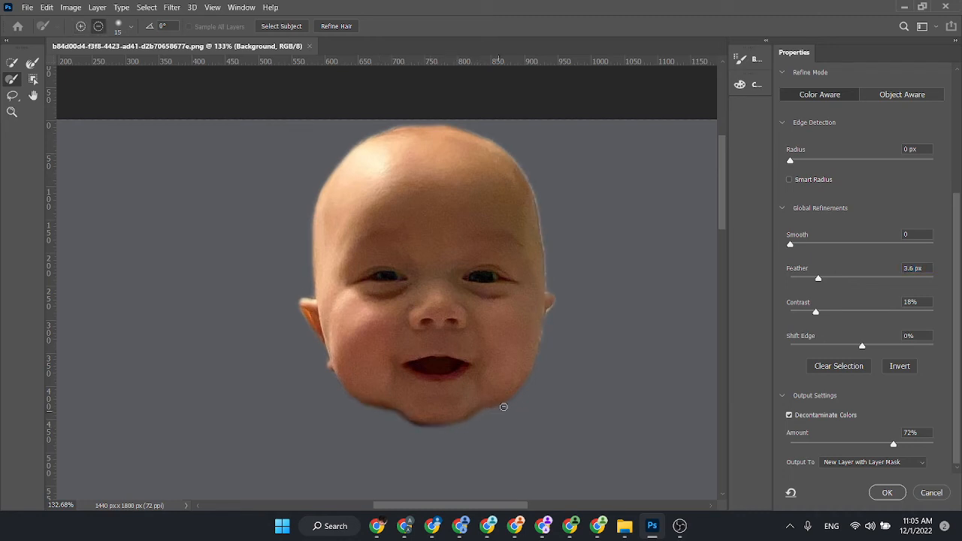
{"action": "mouse_move", "coordinate": [503, 407]}
{"action": "left_mouse_down"}
{"action": "mouse_move", "coordinate": [550, 384]}
{"action": "mouse_move", "coordinate": [515, 433]}
{"action": "mouse_move", "coordinate": [484, 415]}
{"action": "mouse_move", "coordinate": [489, 401]}
{"action": "mouse_move", "coordinate": [466, 419]}
{"action": "left_mouse_up"}
{"action": "key", "text": "alt"}
{"action": "key", "text": "alt"}
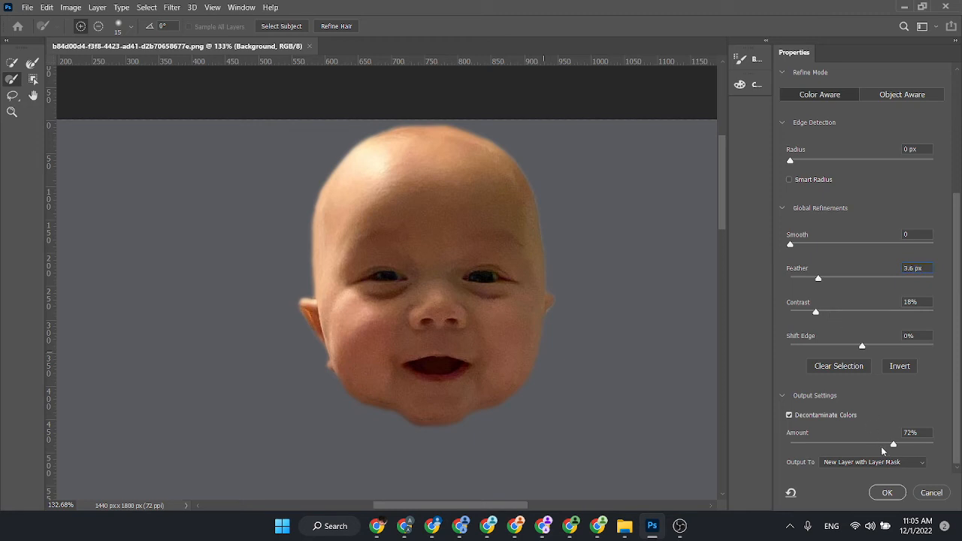
- Try Decontaminate Colors amounts of 88% and 65% while checking the jaw edge up close
{"action": "left_click_drag", "start_coordinate": [893, 444], "coordinate": [917, 446]}
{"action": "key", "text": "alt+space"}
{"action": "left_click_drag", "start_coordinate": [377, 407], "coordinate": [435, 413]}
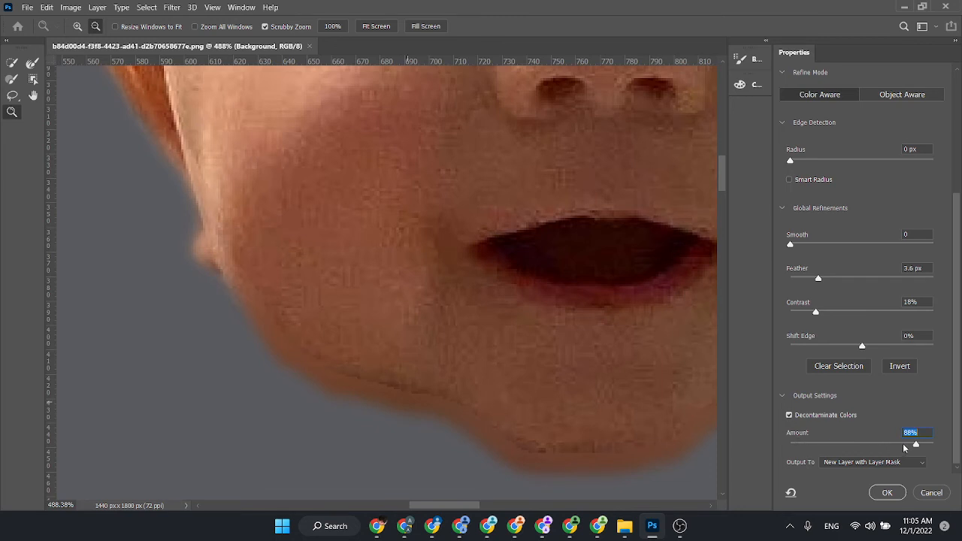
{"action": "left_click_drag", "start_coordinate": [903, 444], "coordinate": [899, 447]}
{"action": "left_click", "coordinate": [883, 444]}
{"action": "scroll", "coordinate": [600, 435], "scroll_direction": "down", "scroll_amount": 4}
{"action": "left_click_drag", "start_coordinate": [591, 429], "coordinate": [516, 455]}
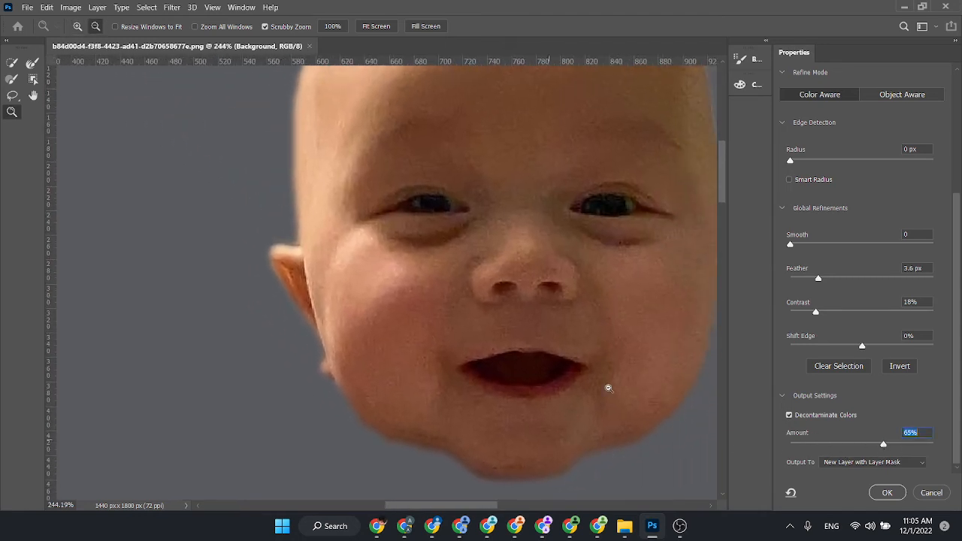
{"action": "scroll", "coordinate": [609, 388], "scroll_direction": "down", "scroll_amount": 1}
{"action": "scroll", "coordinate": [668, 141], "scroll_direction": "up", "scroll_amount": 1}
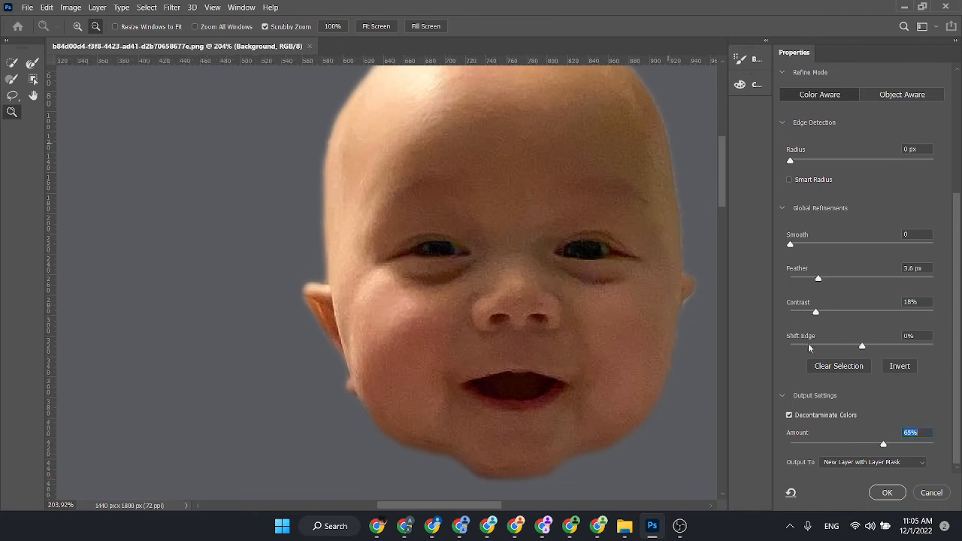
- Set the Decontaminate Colors amount to 81% and output the cutout to a new layer with a layer mask
{"action": "key", "text": "ctrl+z"}
{"action": "left_click_drag", "start_coordinate": [476, 134], "coordinate": [438, 198]}
{"action": "scroll", "coordinate": [587, 257], "scroll_direction": "down", "scroll_amount": 1}
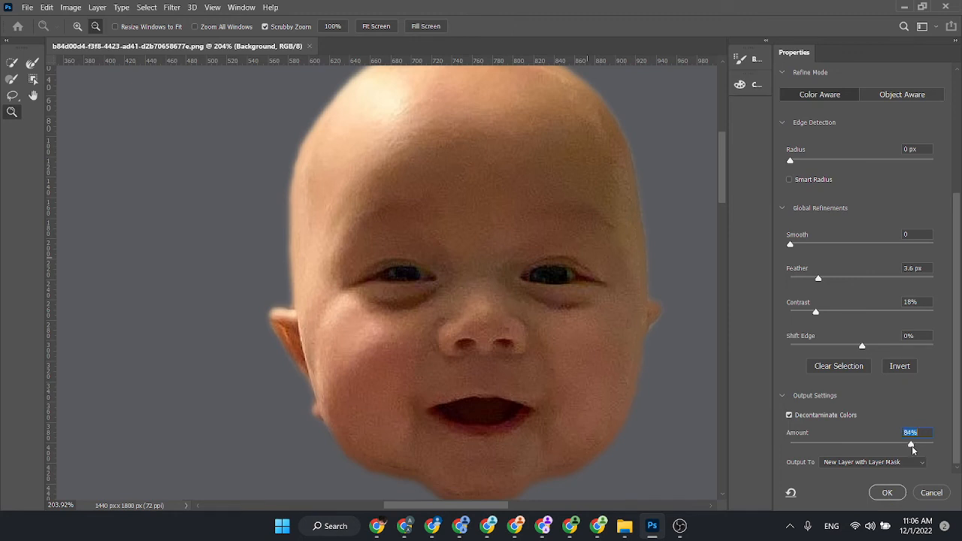
{"action": "left_click_drag", "start_coordinate": [912, 449], "coordinate": [907, 446]}
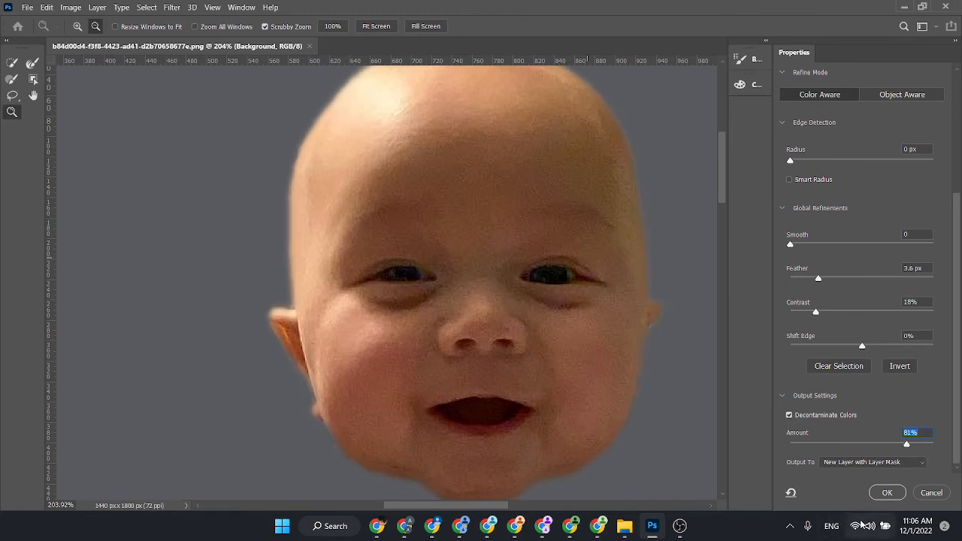
{"action": "left_click", "coordinate": [881, 495]}
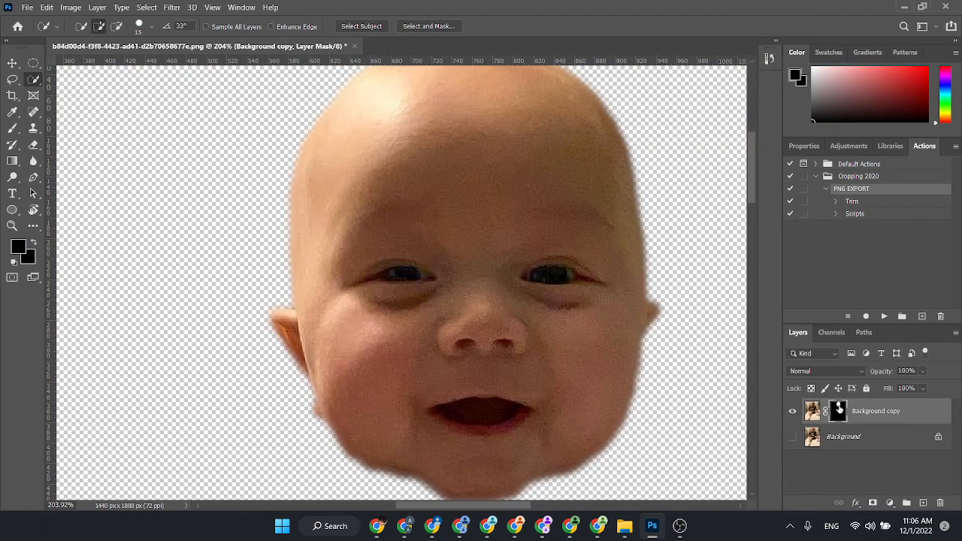
- Apply the cutout's layer mask and add an olive Solid Color fill layer beneath the cutout
{"action": "right_click", "coordinate": [838, 410]}
{"action": "left_click", "coordinate": [864, 327]}
{"action": "left_click", "coordinate": [889, 502]}
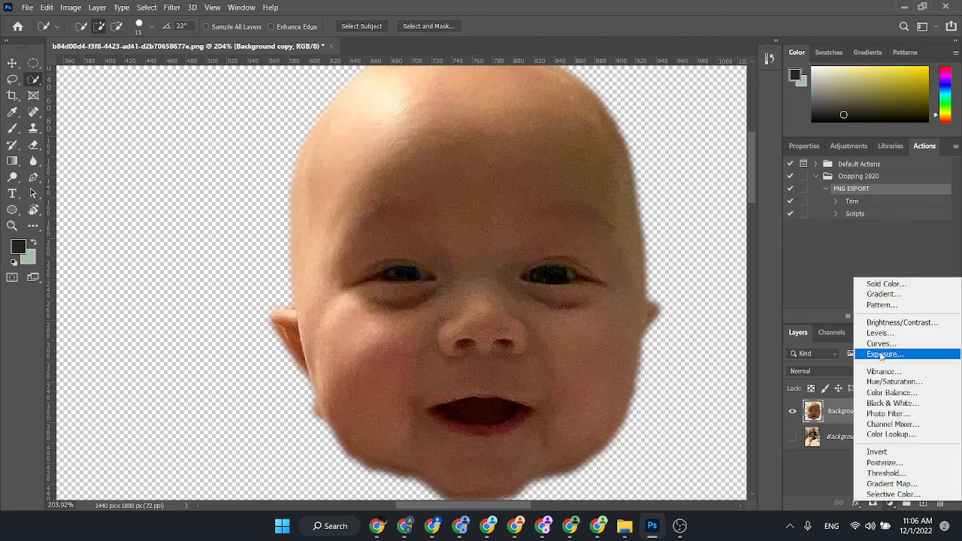
{"action": "left_click", "coordinate": [886, 284]}
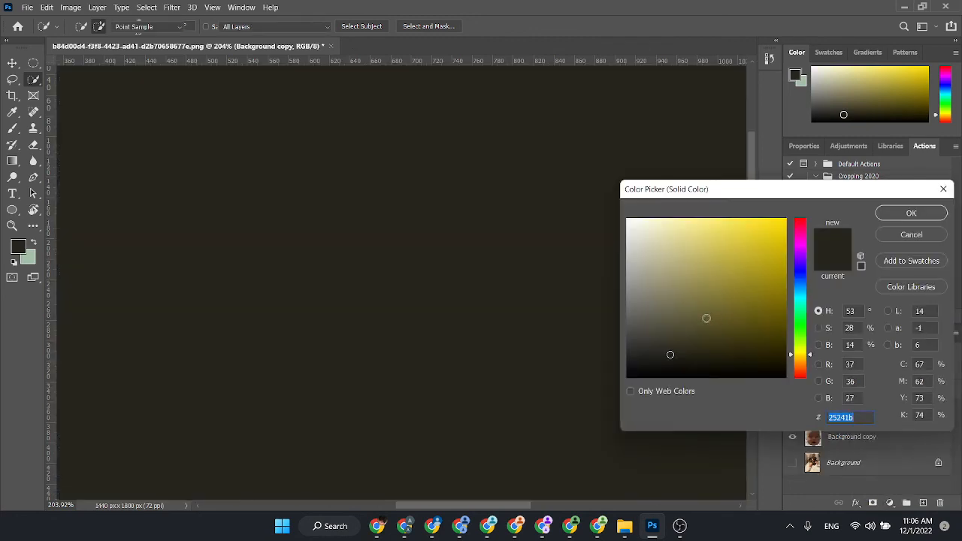
{"action": "left_click", "coordinate": [706, 318]}
{"action": "left_click", "coordinate": [911, 213]}
{"action": "left_click_drag", "start_coordinate": [822, 447], "coordinate": [837, 403]}
- Set up the Eraser with a Soft Round brush at size 20
{"action": "left_click", "coordinate": [33, 145]}
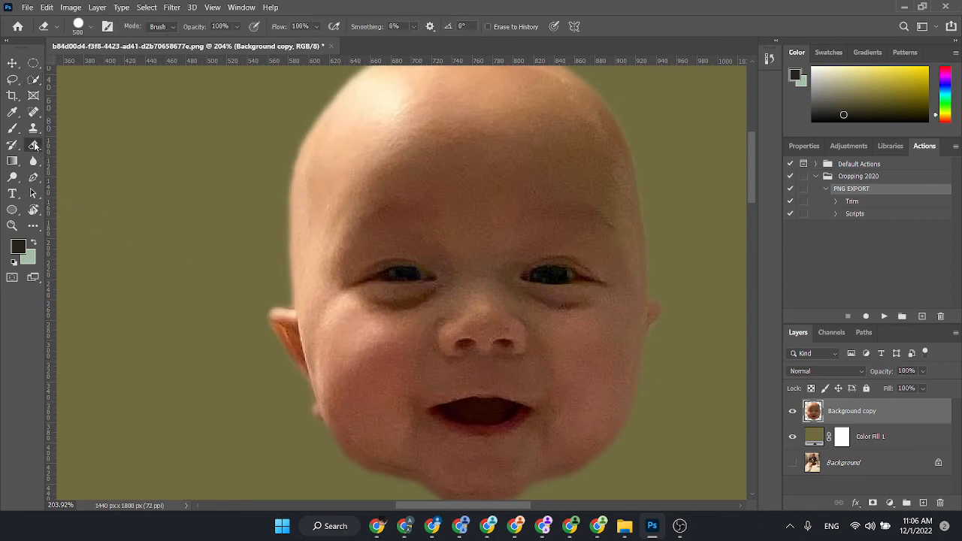
{"action": "left_click", "coordinate": [76, 29]}
{"action": "left_click", "coordinate": [79, 164]}
{"action": "left_click", "coordinate": [80, 175]}
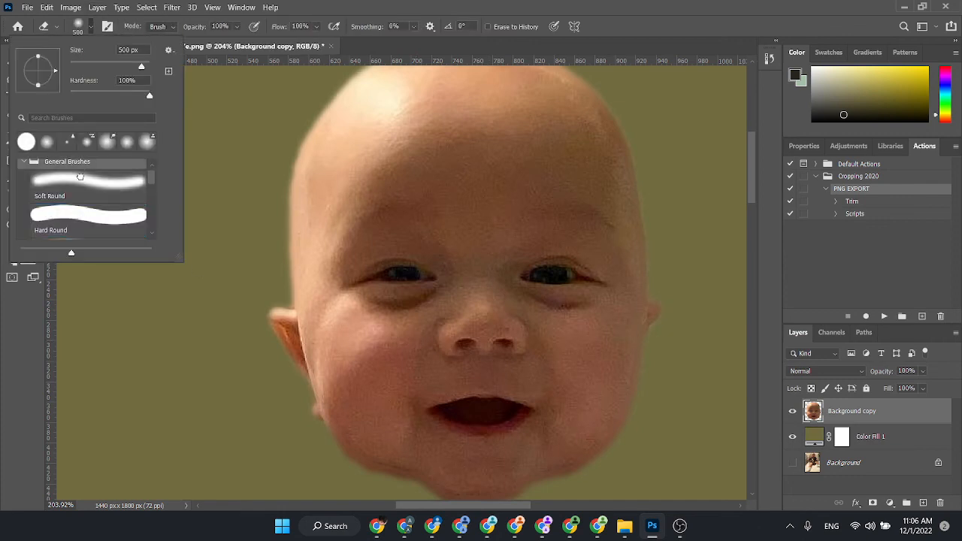
{"action": "left_click", "coordinate": [447, 322]}
{"action": "left_click_drag", "start_coordinate": [446, 323], "coordinate": [450, 298]}
{"action": "key", "text": "bracketleft"}
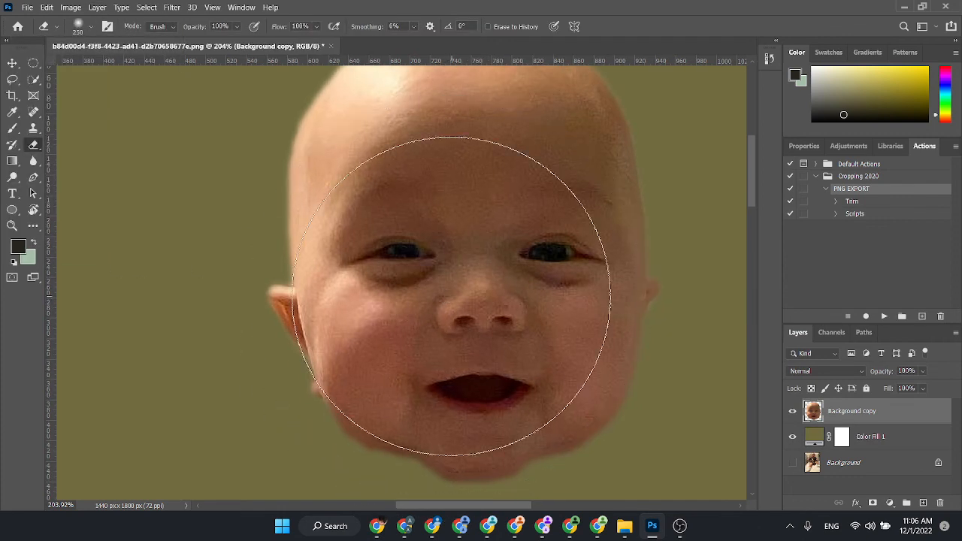
{"action": "key", "text": "bracketleft"}
{"action": "key", "text": "bracketleft"}
{"action": "key", "text": "bracketleft"}
{"action": "key", "text": "bracketleft"}
{"action": "key", "text": "bracketleft"}
{"action": "key", "text": "bracketleft"}
{"action": "key", "text": "bracketleft"}
{"action": "key", "text": "bracketleft"}
{"action": "key", "text": "bracketleft"}
{"action": "key", "text": "bracketleft"}
{"action": "key", "text": "bracketleft"}
{"action": "key", "text": "bracketleft"}
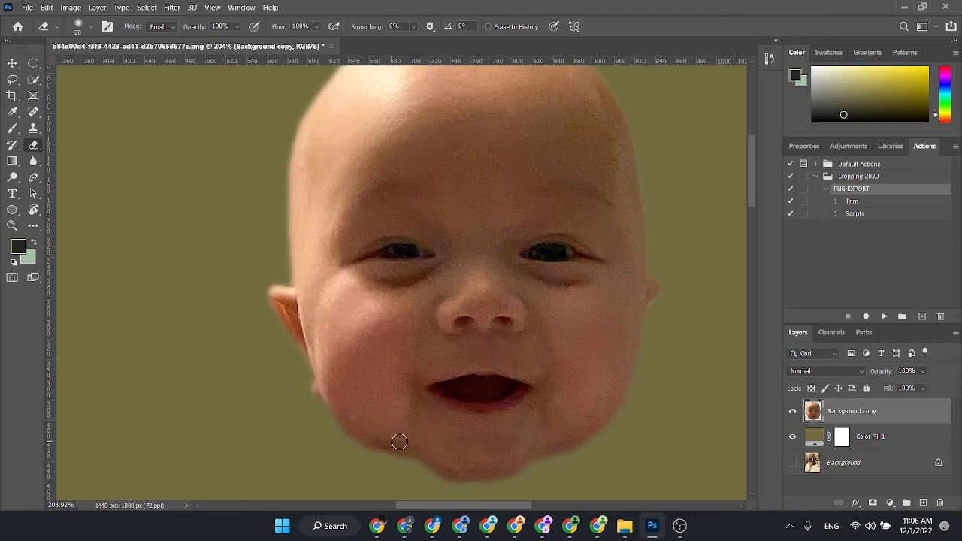
- Erase the rough edge along the jaw and chin of the cutout, and hide the solid color layer
{"action": "mouse_move", "coordinate": [399, 441]}
{"action": "left_mouse_down"}
{"action": "mouse_move", "coordinate": [465, 470]}
{"action": "mouse_move", "coordinate": [505, 453]}
{"action": "mouse_move", "coordinate": [515, 467]}
{"action": "mouse_move", "coordinate": [488, 466]}
{"action": "mouse_move", "coordinate": [556, 442]}
{"action": "left_mouse_up"}
{"action": "scroll", "coordinate": [603, 285], "scroll_direction": "up", "scroll_amount": 3}
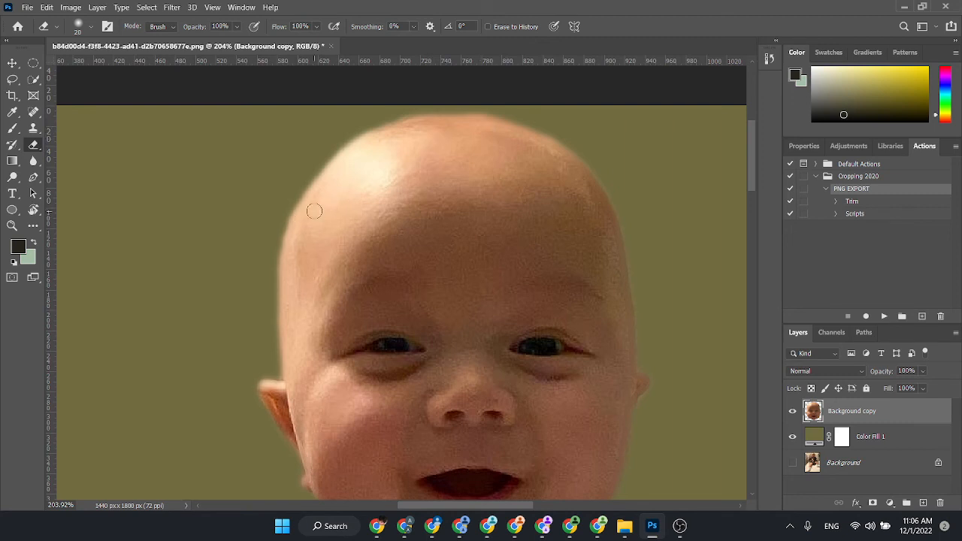
{"action": "left_click_drag", "start_coordinate": [354, 466], "coordinate": [352, 364]}
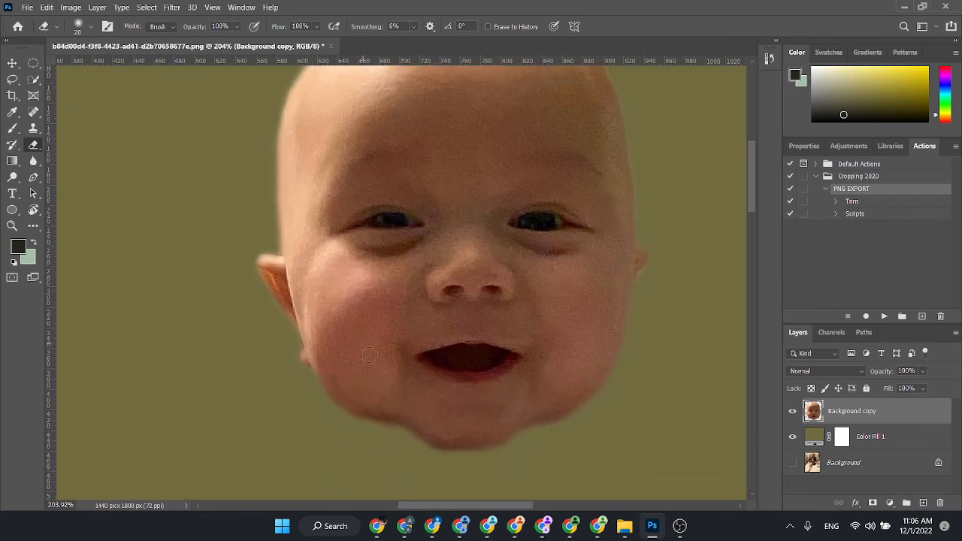
{"action": "scroll", "coordinate": [619, 398], "scroll_direction": "down", "scroll_amount": 3}
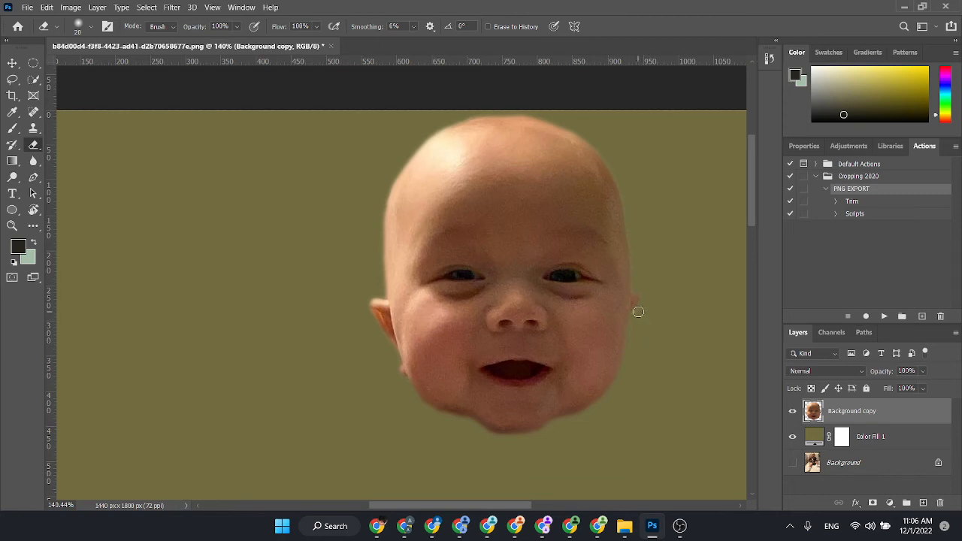
{"action": "scroll", "coordinate": [695, 391], "scroll_direction": "down", "scroll_amount": 1}
{"action": "left_click", "coordinate": [791, 436]}
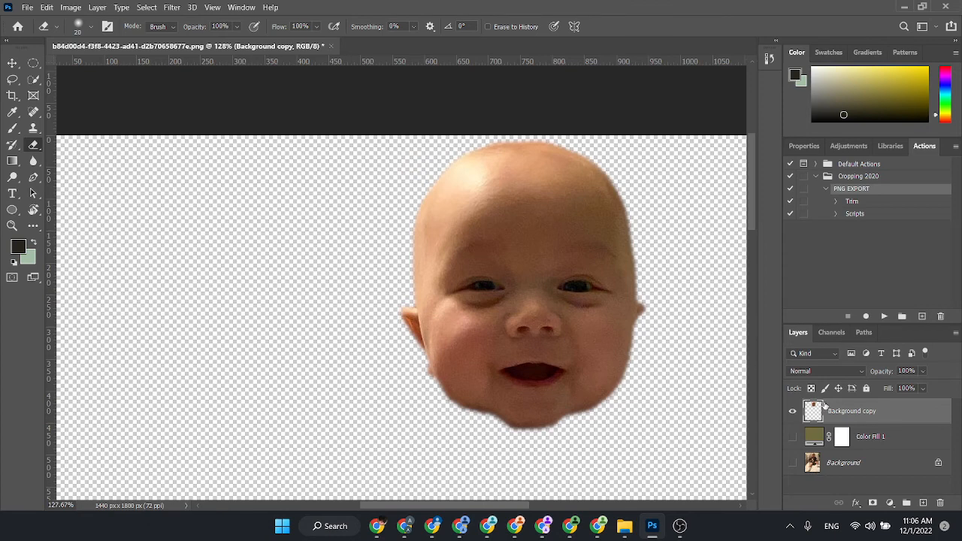
- Move the baby head cutout downward, away from the canvas's upper edge
{"action": "key", "text": "ctrl+t"}
{"action": "left_click_drag", "start_coordinate": [684, 245], "coordinate": [710, 231]}
{"action": "left_click", "coordinate": [13, 57]}
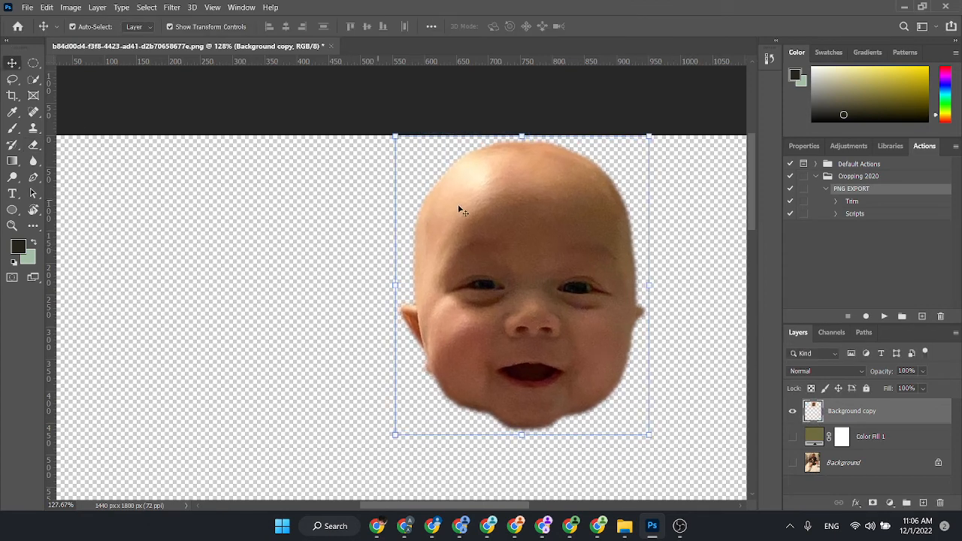
{"action": "scroll", "coordinate": [456, 211], "scroll_direction": "down", "scroll_amount": 3}
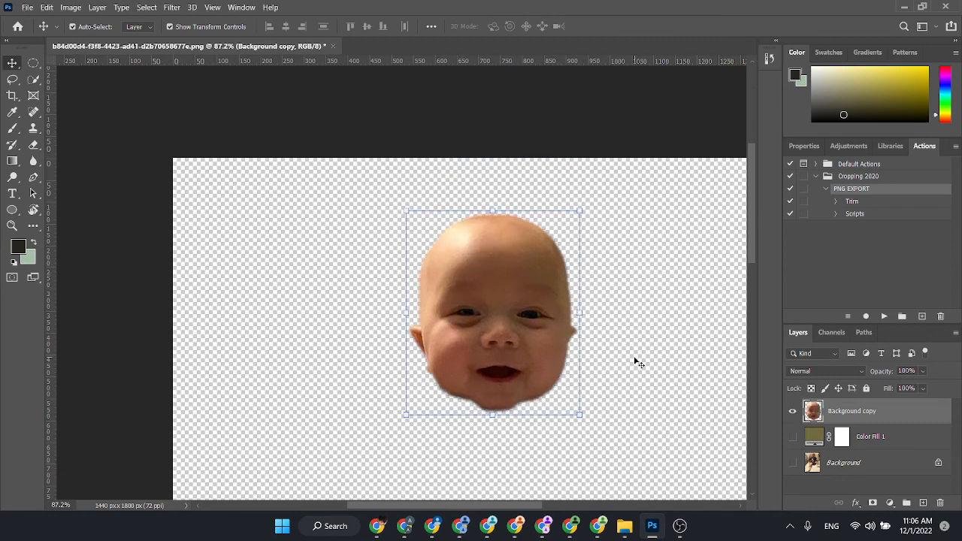
- Add a Curves adjustment layer above the head cutout, raise the RGB curve to brighten the face, and compare before and after
{"action": "left_click", "coordinate": [890, 502]}
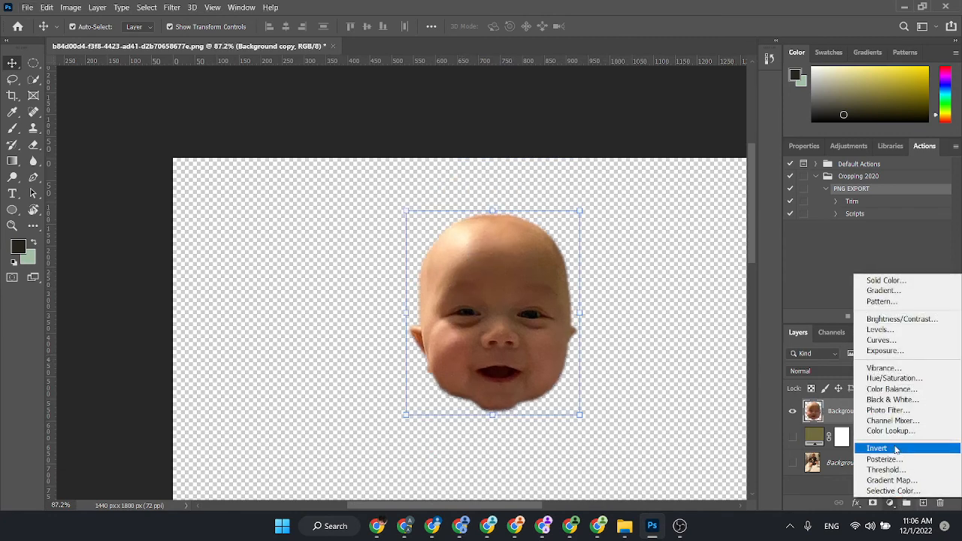
{"action": "left_click", "coordinate": [827, 407]}
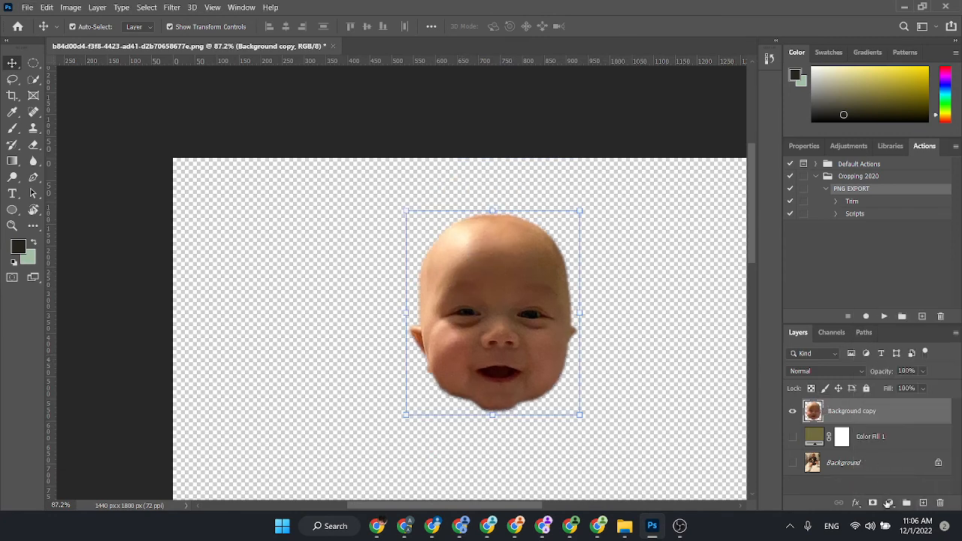
{"action": "left_click", "coordinate": [888, 502]}
{"action": "left_click", "coordinate": [876, 340]}
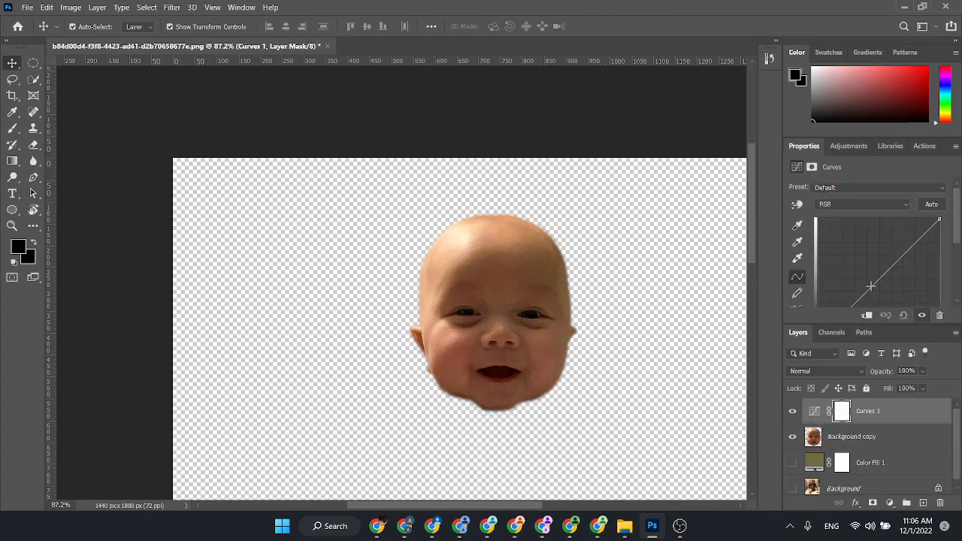
{"action": "left_click_drag", "start_coordinate": [870, 286], "coordinate": [868, 278]}
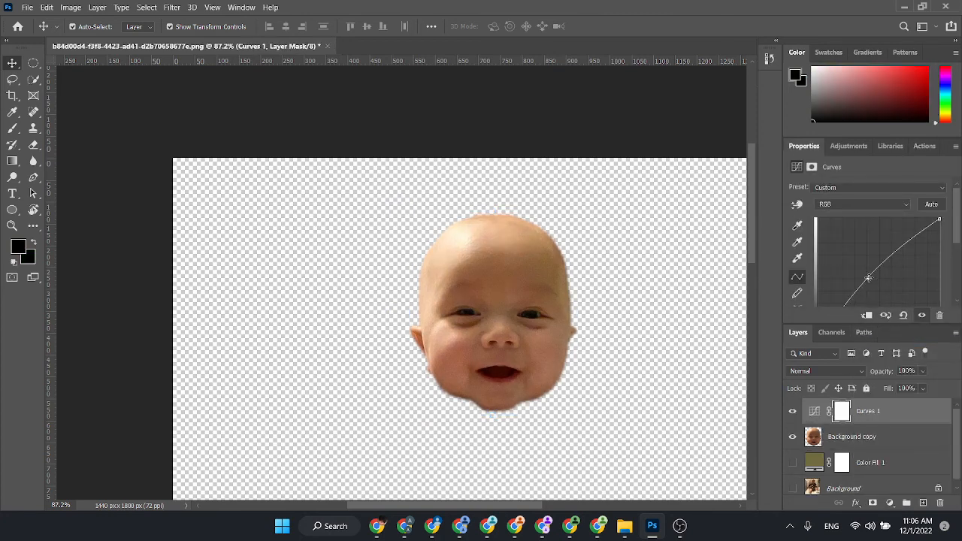
{"action": "key", "text": "z"}
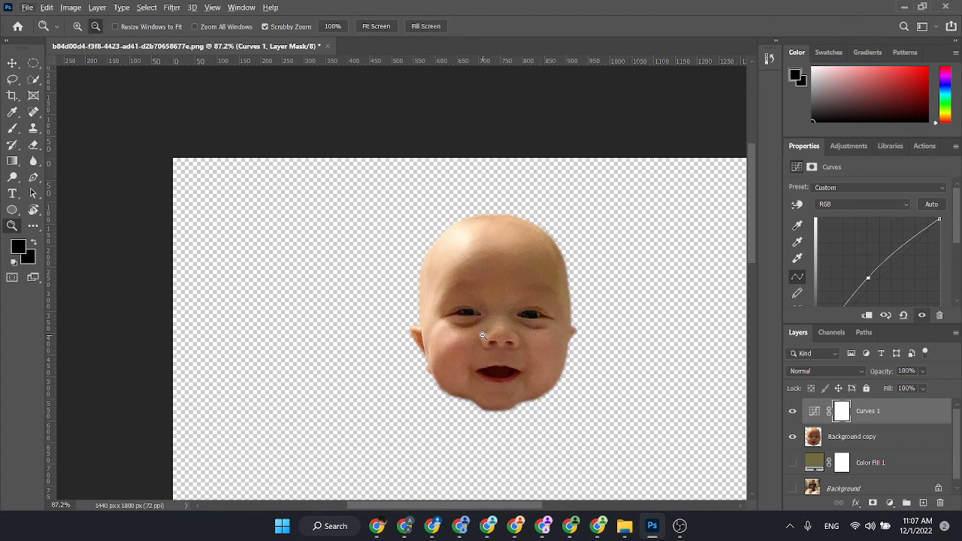
{"action": "left_click_drag", "start_coordinate": [482, 335], "coordinate": [547, 333]}
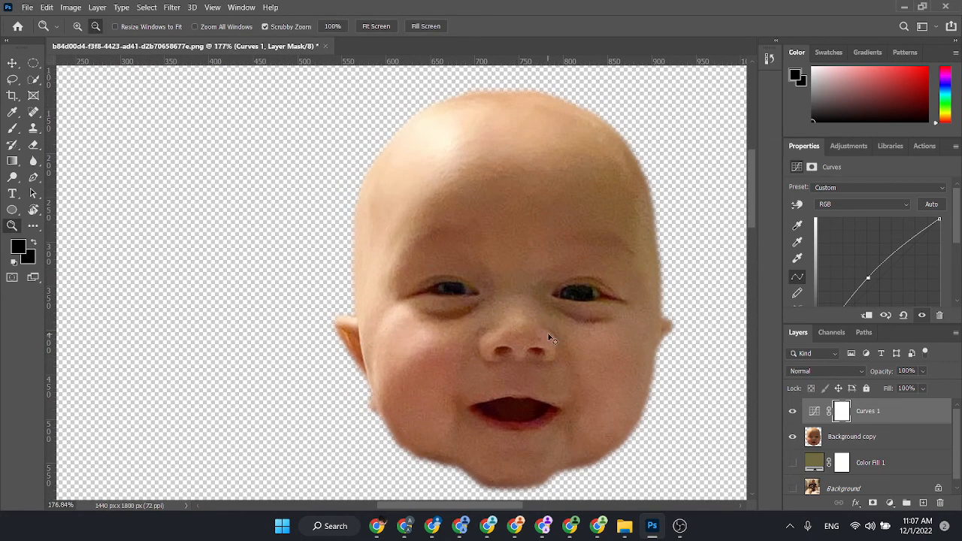
{"action": "key", "text": "ctrl+z"}
{"action": "key", "text": "ctrl+shift+z"}
- Export the head cutout with the PNG EXPORT action and upload the file as the finished crop in Chrome
{"action": "left_click", "coordinate": [922, 149]}
{"action": "left_click", "coordinate": [883, 316]}
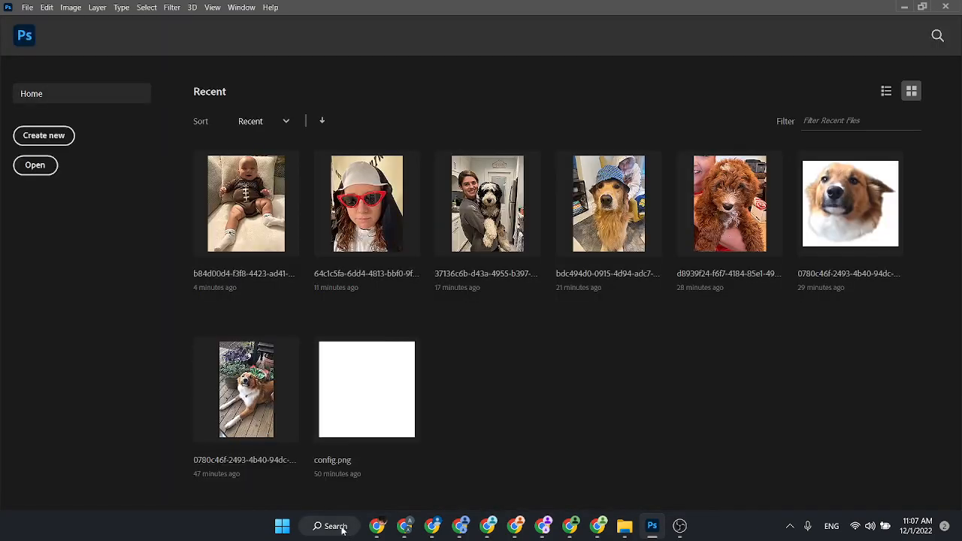
{"action": "left_click", "coordinate": [376, 525]}
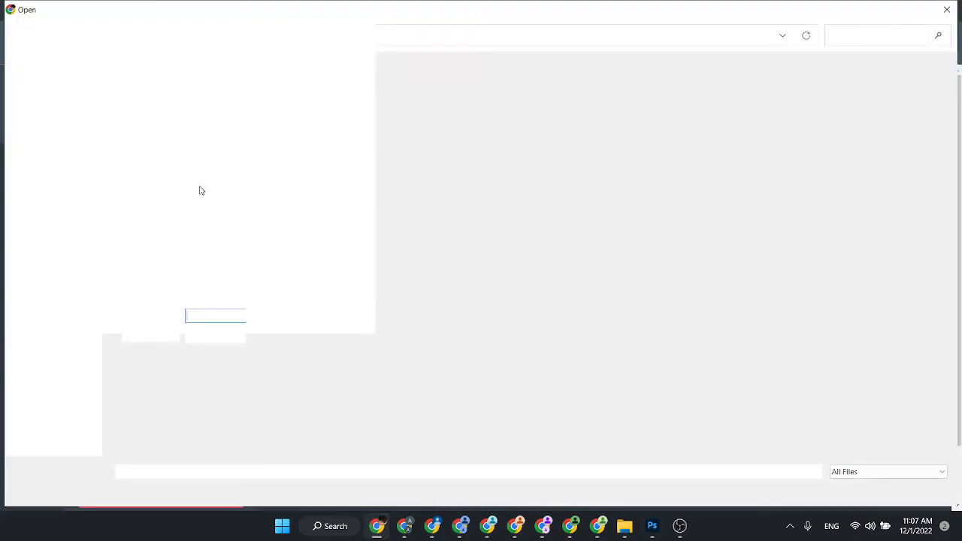
{"action": "double_click", "coordinate": [158, 156]}
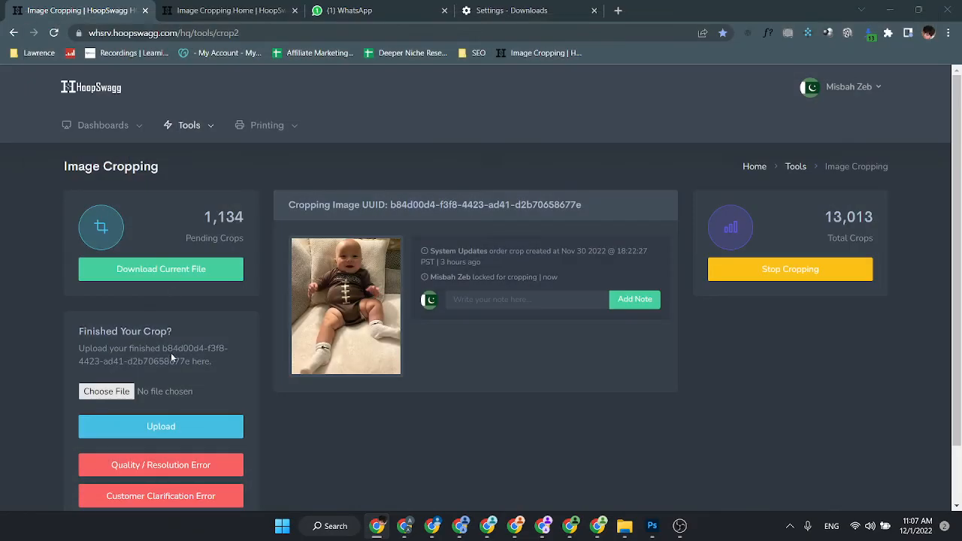
{"action": "left_click", "coordinate": [174, 426]}
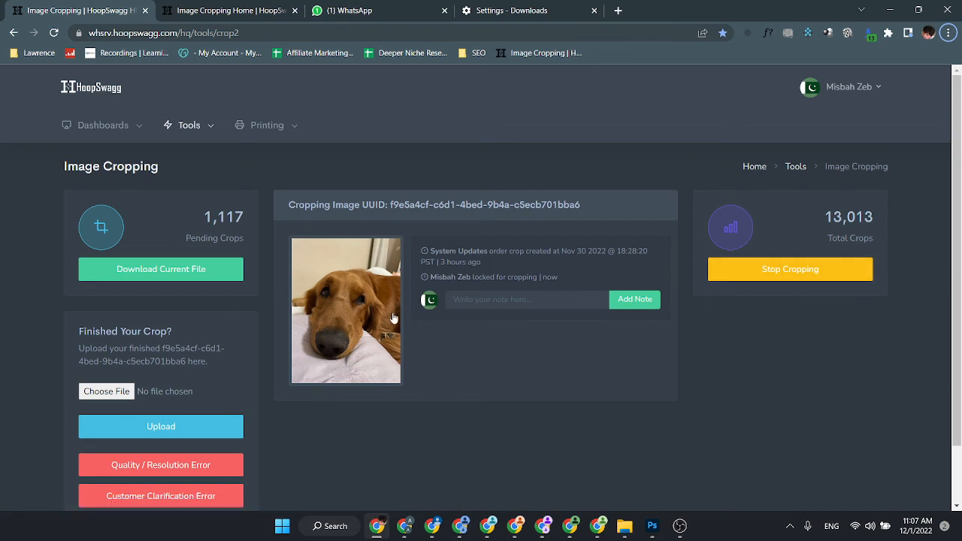
- Switch to the second Chrome profile and open its downloaded cat photo, deea59e5-1c13-4d8b-bd35-a6c0aaeb6de5.png, in Photoshop
{"action": "left_click", "coordinate": [404, 526]}
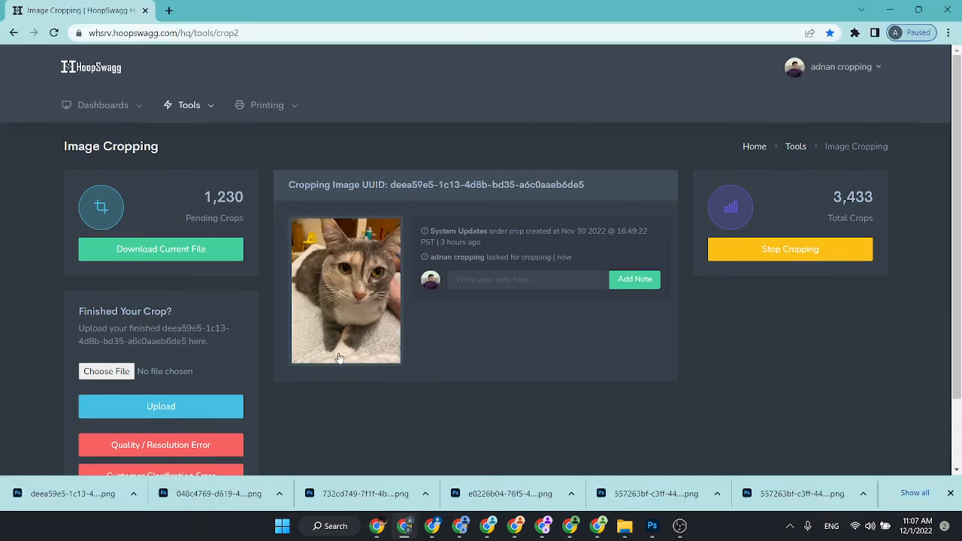
{"action": "left_click", "coordinate": [73, 493]}
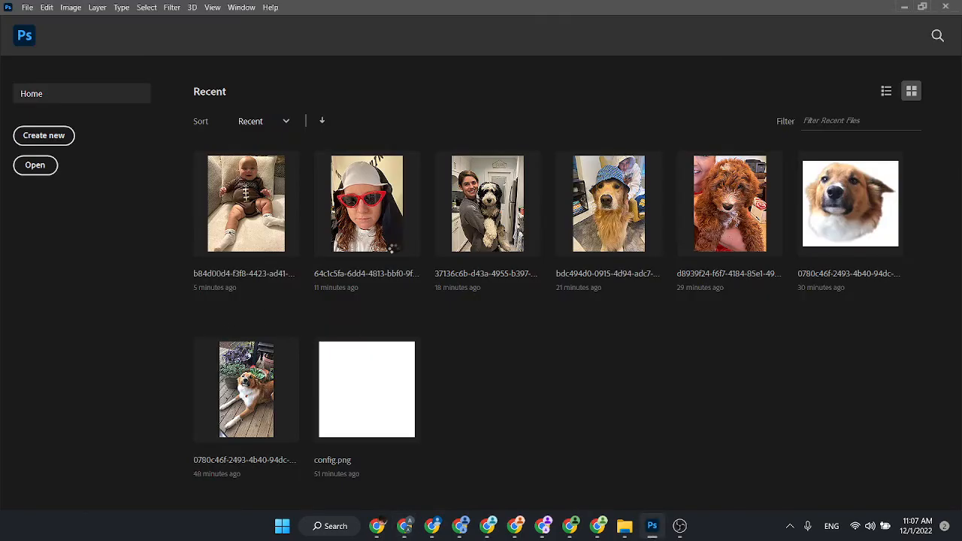
{"action": "scroll", "coordinate": [407, 257], "scroll_direction": "up", "scroll_amount": 5}
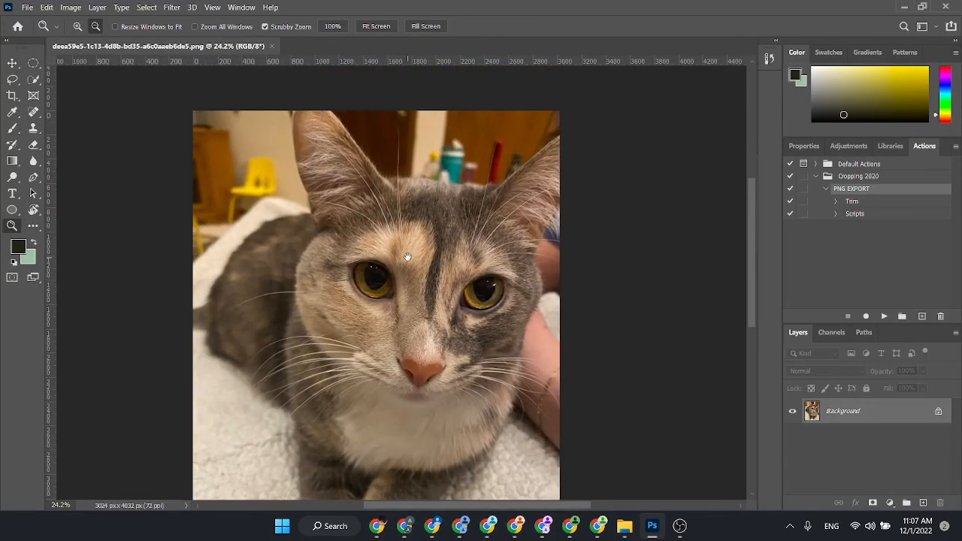
- Select the cat's ears and forehead down to the bridge of the nose with the Quick Selection tool
{"action": "left_click", "coordinate": [33, 78]}
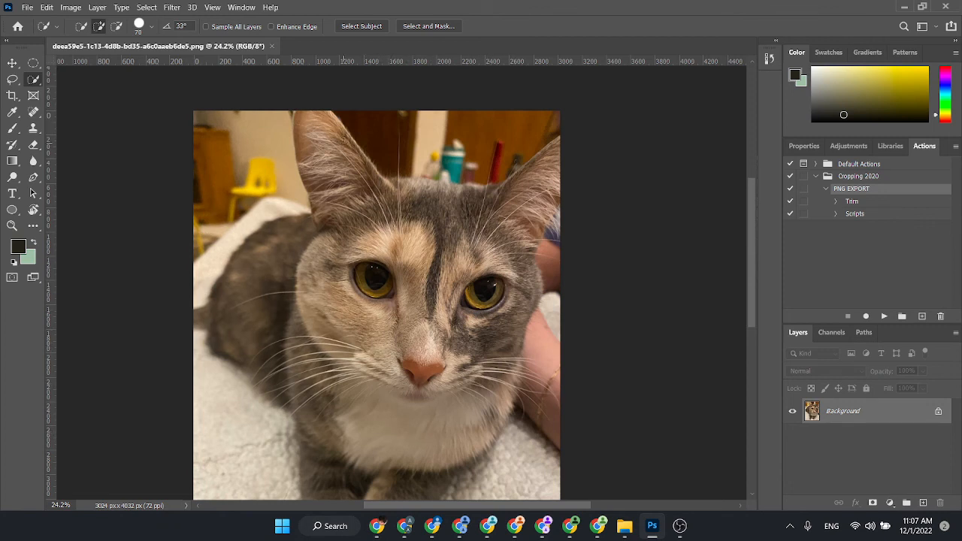
{"action": "mouse_move", "coordinate": [313, 114]}
{"action": "left_mouse_down"}
{"action": "mouse_move", "coordinate": [350, 180]}
{"action": "mouse_move", "coordinate": [373, 270]}
{"action": "mouse_move", "coordinate": [418, 270]}
{"action": "mouse_move", "coordinate": [570, 158]}
{"action": "left_mouse_up"}
{"action": "mouse_move", "coordinate": [390, 183]}
{"action": "left_mouse_down"}
{"action": "mouse_move", "coordinate": [470, 194]}
{"action": "mouse_move", "coordinate": [443, 364]}
{"action": "mouse_move", "coordinate": [415, 400]}
{"action": "left_mouse_up"}
{"action": "key", "text": "ctrl+z"}
{"action": "key", "text": "ctrl+z"}
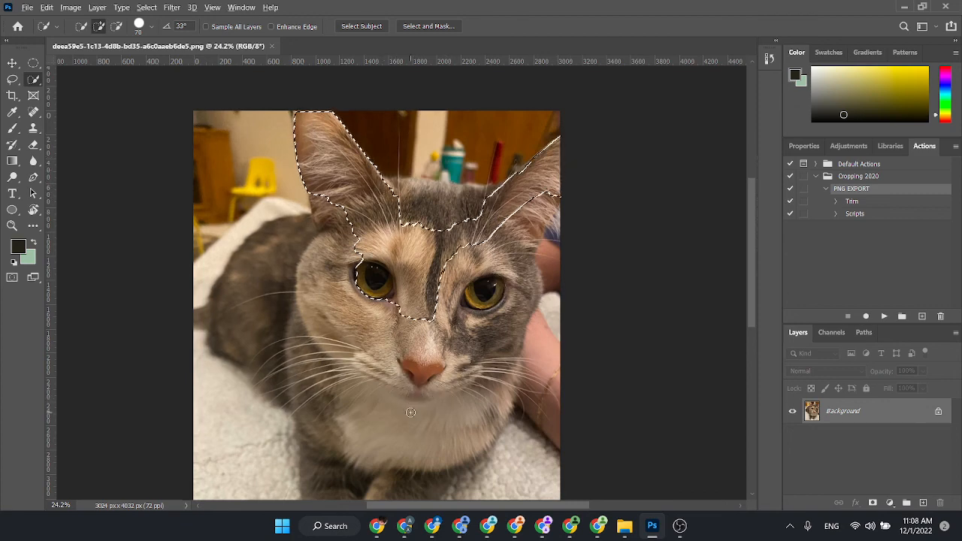
{"action": "scroll", "coordinate": [408, 413], "scroll_direction": "up", "scroll_amount": 2}
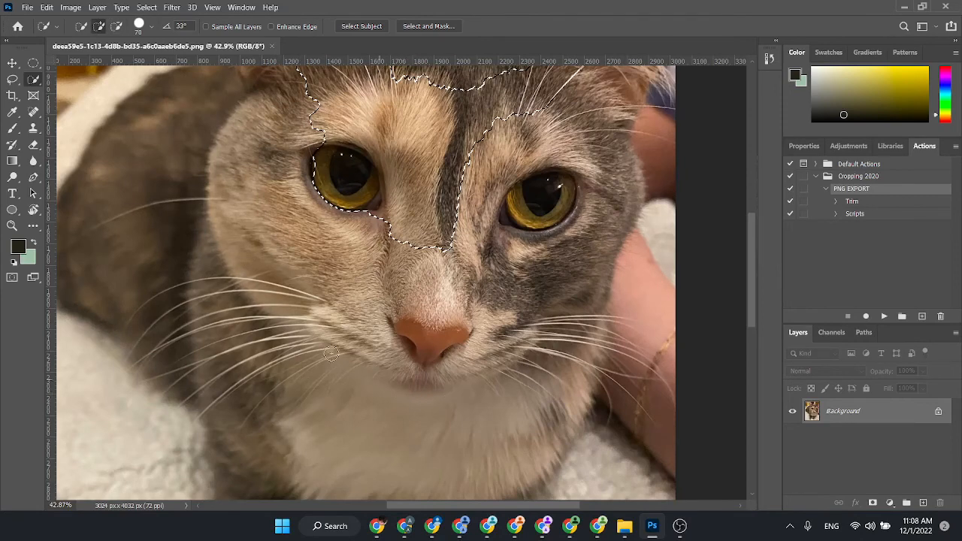
{"action": "scroll", "coordinate": [368, 391], "scroll_direction": "down", "scroll_amount": 1}
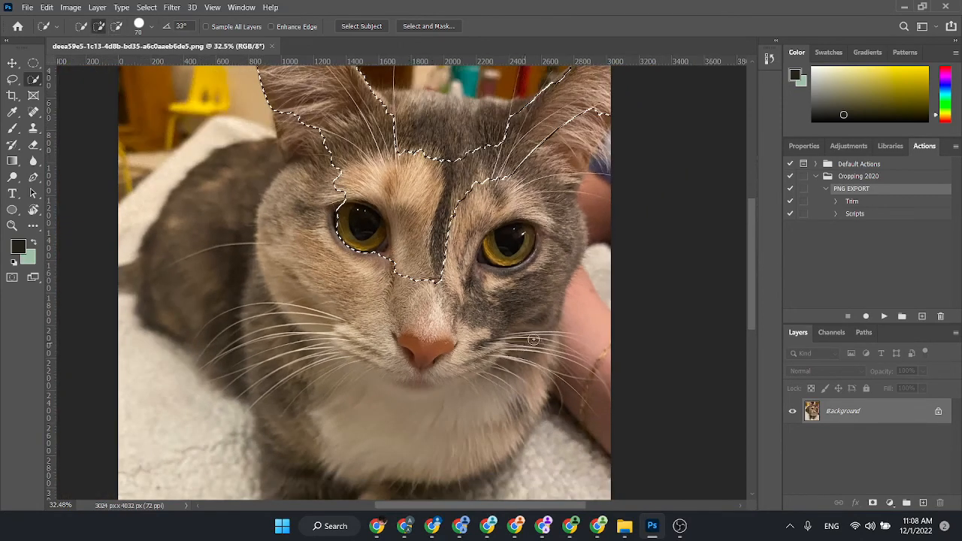
{"action": "scroll", "coordinate": [383, 363], "scroll_direction": "down", "scroll_amount": 1}
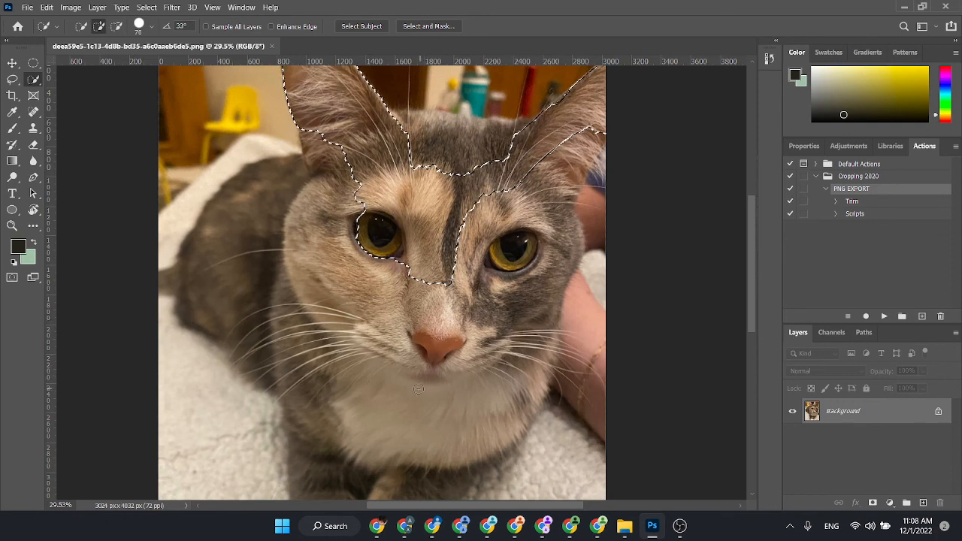
- Extend the selection over both cheeks, the muzzle and the chin, excluding the background beside the cat's face
{"action": "mouse_move", "coordinate": [418, 388]}
{"action": "left_mouse_down"}
{"action": "mouse_move", "coordinate": [458, 380]}
{"action": "mouse_move", "coordinate": [546, 333]}
{"action": "mouse_move", "coordinate": [563, 217]}
{"action": "left_mouse_up"}
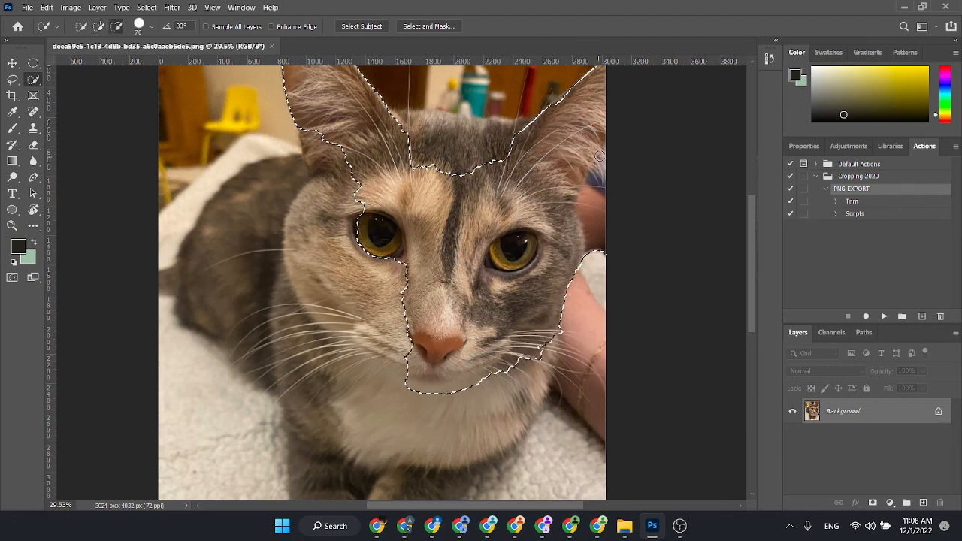
{"action": "left_click_drag", "start_coordinate": [598, 161], "coordinate": [592, 244]}
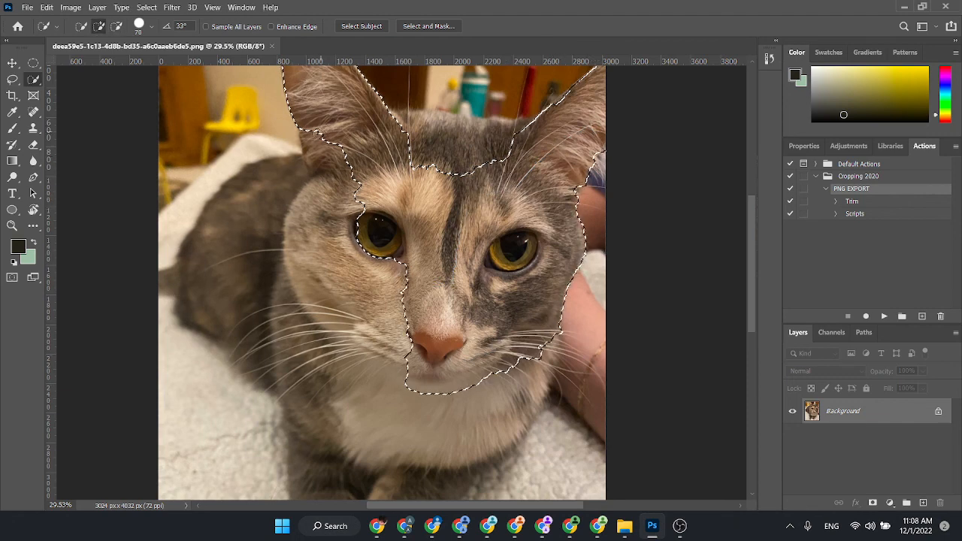
{"action": "mouse_move", "coordinate": [319, 161]}
{"action": "left_mouse_down"}
{"action": "mouse_move", "coordinate": [338, 304]}
{"action": "mouse_move", "coordinate": [383, 363]}
{"action": "mouse_move", "coordinate": [302, 317]}
{"action": "mouse_move", "coordinate": [349, 363]}
{"action": "mouse_move", "coordinate": [442, 396]}
{"action": "left_mouse_up"}
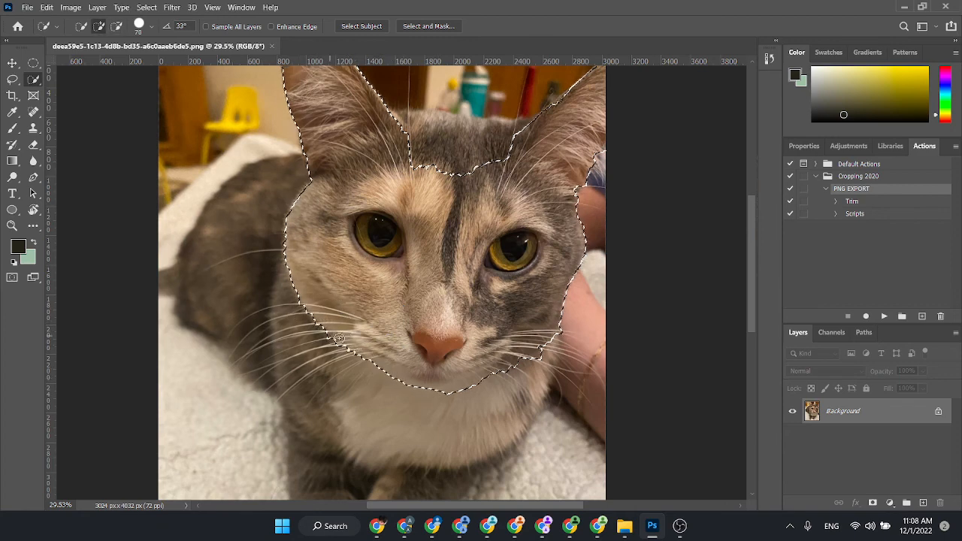
{"action": "mouse_move", "coordinate": [338, 340]}
{"action": "left_mouse_down"}
{"action": "mouse_move", "coordinate": [417, 387]}
{"action": "mouse_move", "coordinate": [435, 392]}
{"action": "mouse_move", "coordinate": [464, 377]}
{"action": "left_mouse_up"}
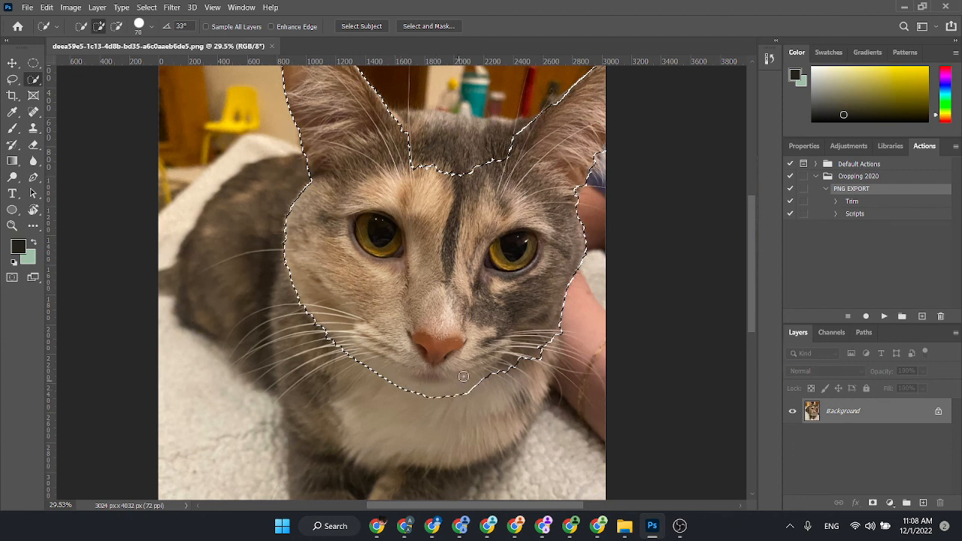
{"action": "mouse_move", "coordinate": [423, 400]}
{"action": "left_mouse_down"}
{"action": "mouse_move", "coordinate": [507, 378]}
{"action": "mouse_move", "coordinate": [568, 324]}
{"action": "left_mouse_up"}
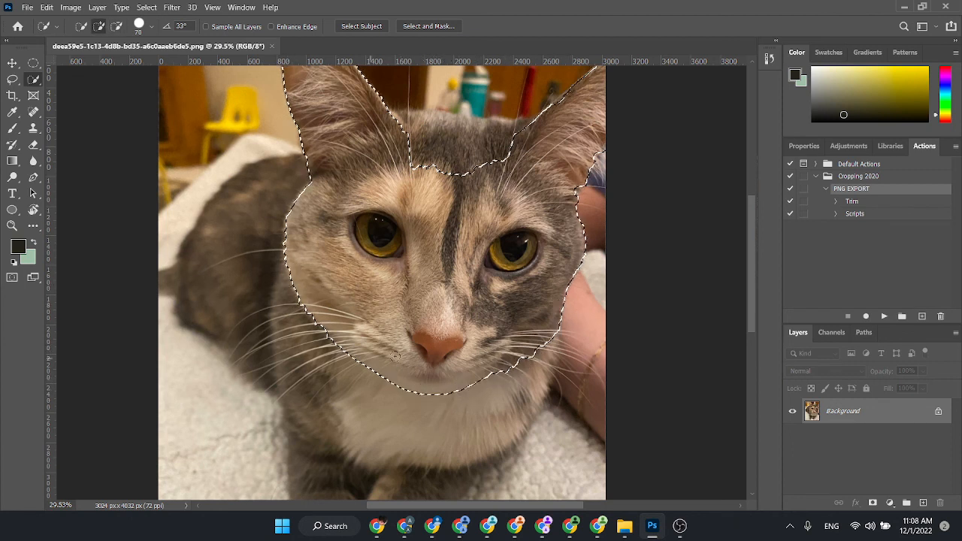
{"action": "mouse_move", "coordinate": [545, 338]}
{"action": "left_mouse_down"}
{"action": "mouse_move", "coordinate": [532, 356]}
{"action": "mouse_move", "coordinate": [485, 372]}
{"action": "left_mouse_up"}
- Add the crown between the cat's ears to the selection and open it in Select and Mask
{"action": "left_click_drag", "start_coordinate": [465, 246], "coordinate": [457, 288]}
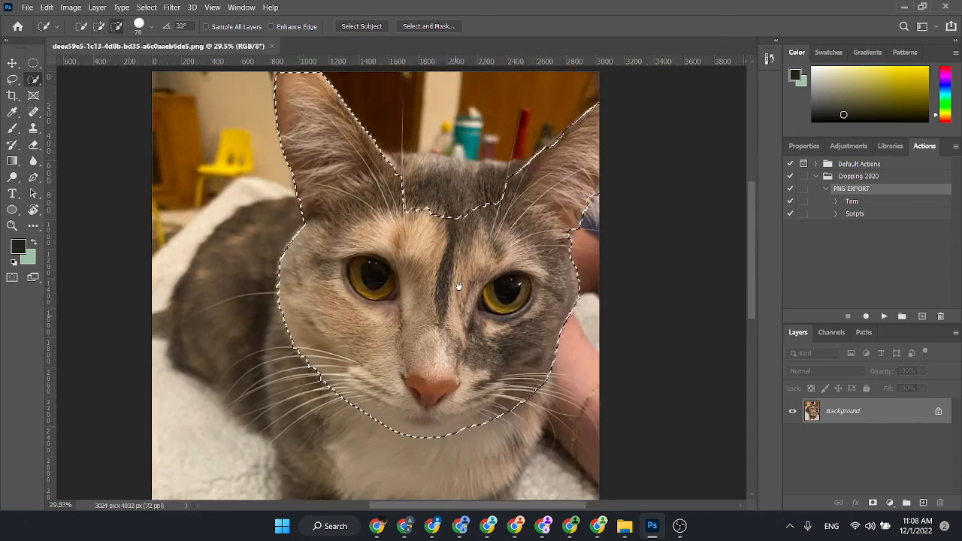
{"action": "mouse_move", "coordinate": [383, 160]}
{"action": "left_mouse_down"}
{"action": "mouse_move", "coordinate": [507, 178]}
{"action": "mouse_move", "coordinate": [453, 150]}
{"action": "mouse_move", "coordinate": [485, 153]}
{"action": "left_mouse_up"}
{"action": "key", "text": "ctrl+0"}
{"action": "left_click", "coordinate": [426, 27]}
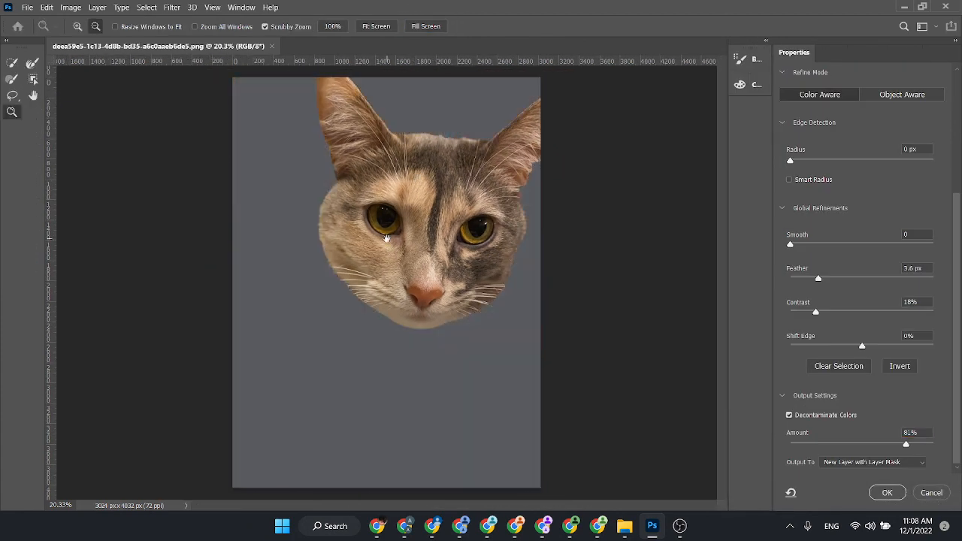
- Touch up the mask edge beneath the cat's cropped ear with the size 90 Brush tool
{"action": "left_click", "coordinate": [32, 78]}
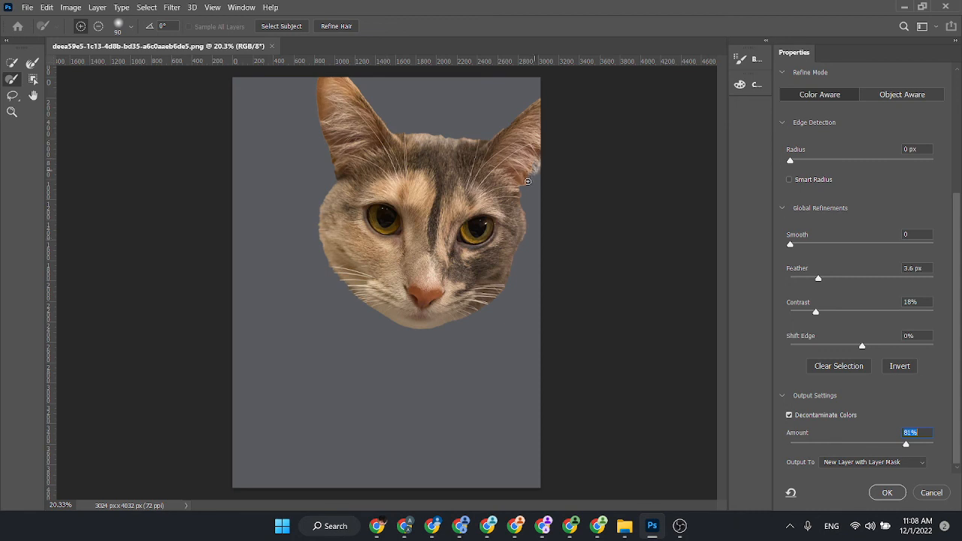
{"action": "left_click_drag", "start_coordinate": [521, 191], "coordinate": [546, 164]}
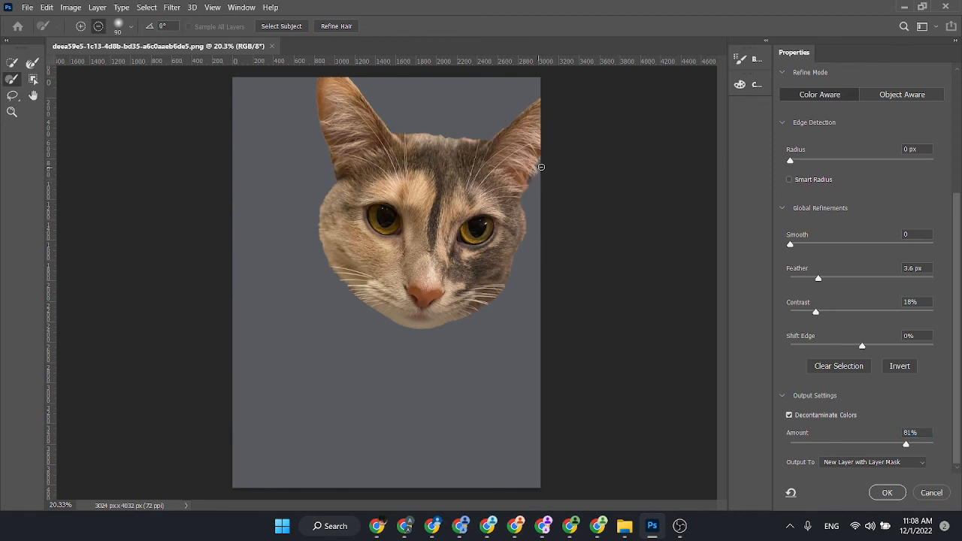
{"action": "key", "text": "alt"}
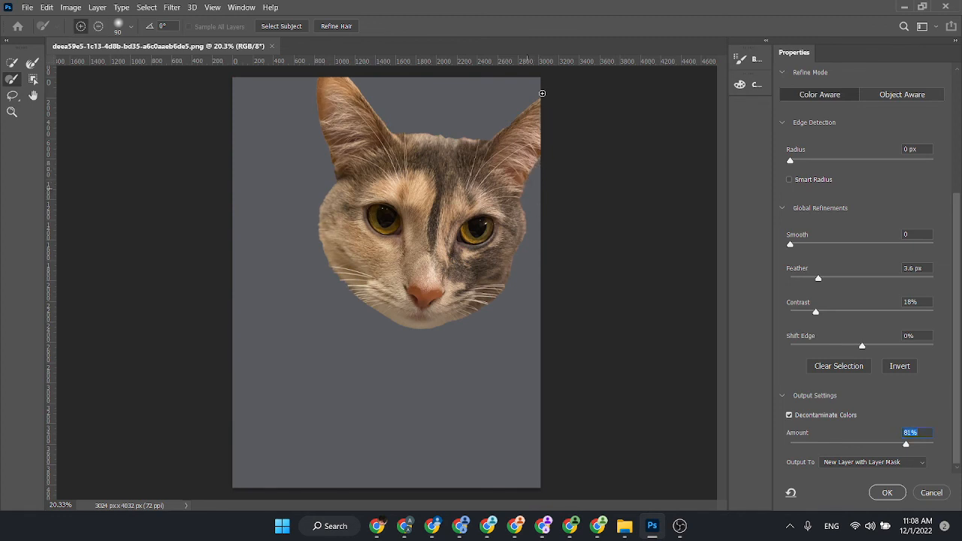
- Set the mask's Feather to 25.6 px
{"action": "key", "text": "z"}
{"action": "left_click_drag", "start_coordinate": [459, 171], "coordinate": [469, 194]}
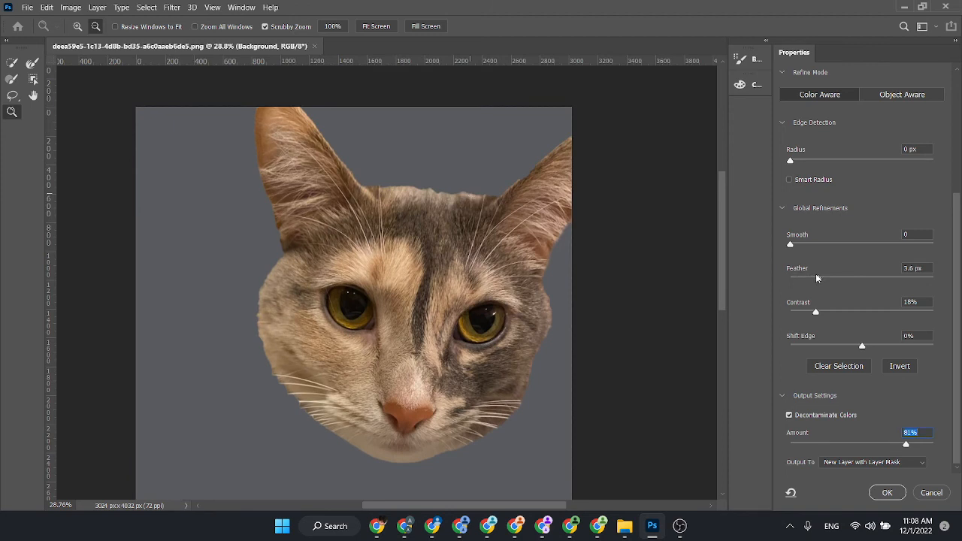
{"action": "left_click_drag", "start_coordinate": [846, 281], "coordinate": [851, 280]}
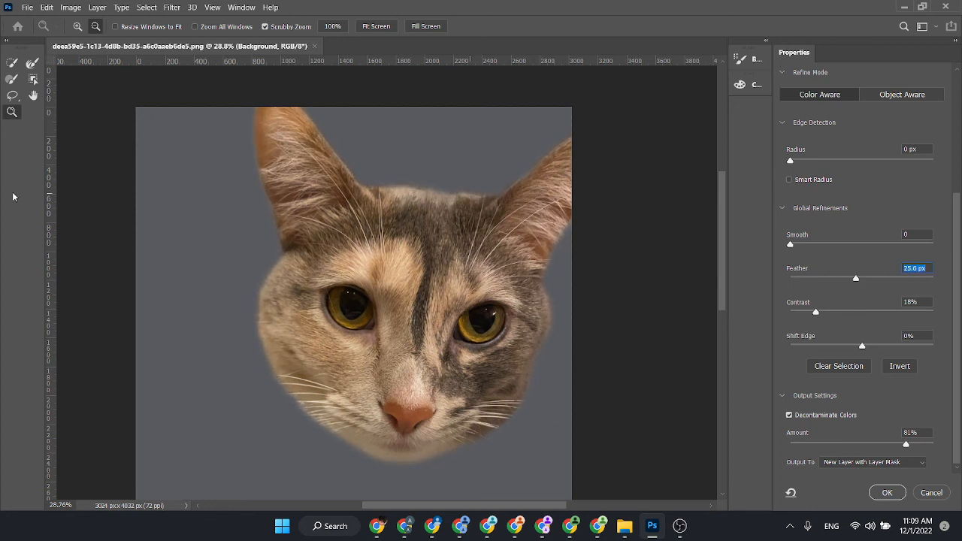
- Reduce the mask brush to size 125 and subtract the hard vertical edge of the cat's cropped ear
{"action": "left_click", "coordinate": [12, 78]}
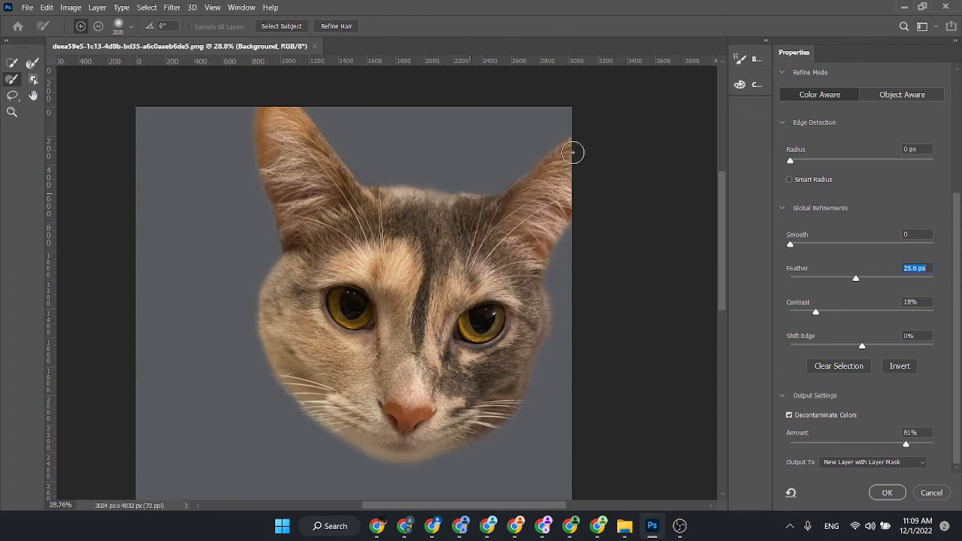
{"action": "key", "text": "bracketleft"}
{"action": "key", "text": "bracketleft"}
{"action": "key", "text": "bracketleft"}
{"action": "key", "text": "alt"}
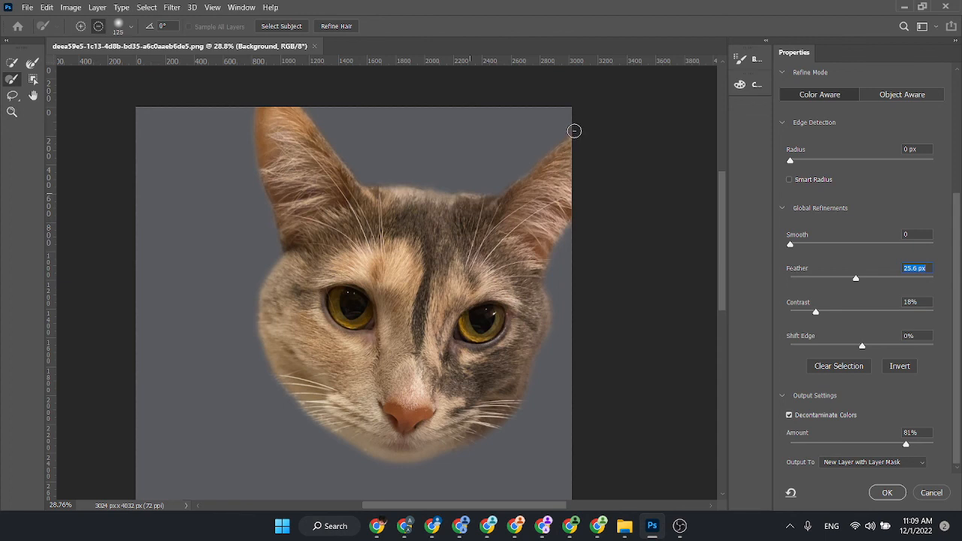
{"action": "left_click_drag", "start_coordinate": [582, 174], "coordinate": [580, 143]}
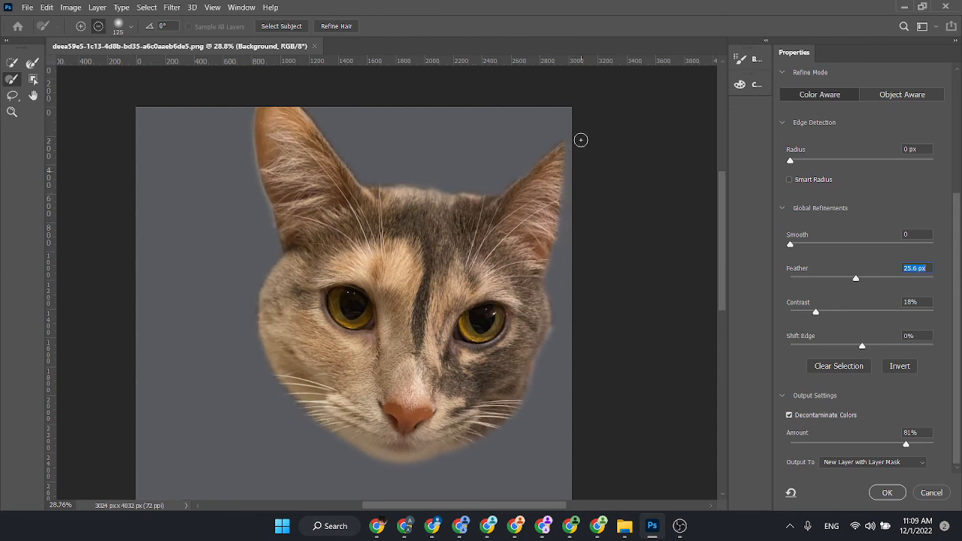
- Undo the last mask stroke and subtract the hard vertical edge of the cropped ear again with the size 125 brush
{"action": "key", "text": "ctrl+z"}
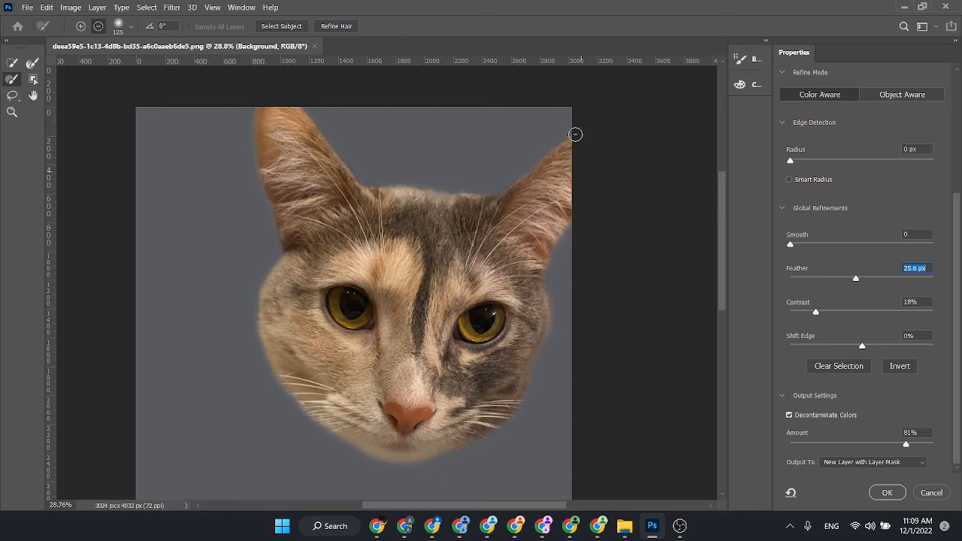
{"action": "mouse_move", "coordinate": [576, 136]}
{"action": "left_mouse_down"}
{"action": "mouse_move", "coordinate": [574, 228]}
{"action": "mouse_move", "coordinate": [573, 129]}
{"action": "mouse_move", "coordinate": [580, 142]}
{"action": "mouse_move", "coordinate": [555, 136]}
{"action": "mouse_move", "coordinate": [571, 162]}
{"action": "mouse_move", "coordinate": [573, 221]}
{"action": "left_mouse_up"}
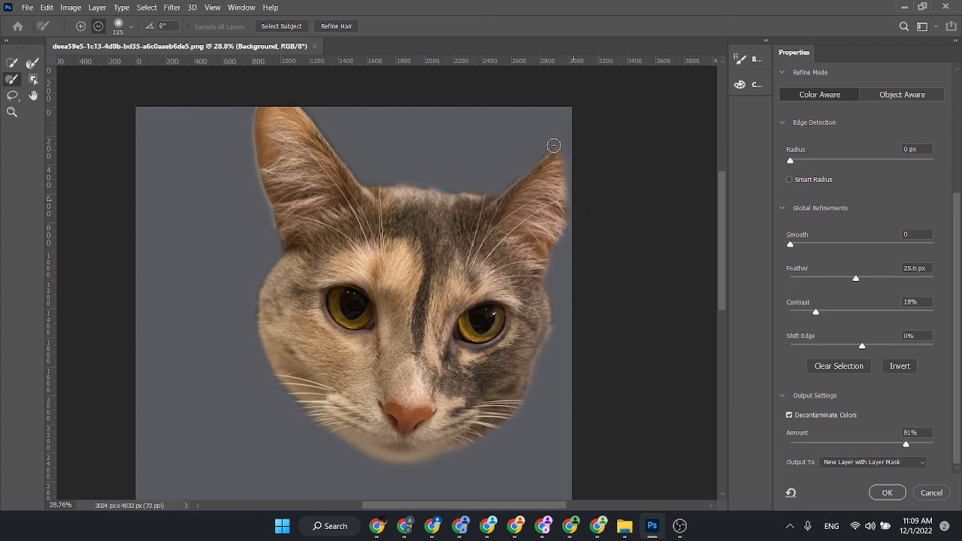
- Subtract the flat, cut-off upper edge of the cat's taller ear from the mask to round its tip
{"action": "left_click_drag", "start_coordinate": [333, 139], "coordinate": [366, 158]}
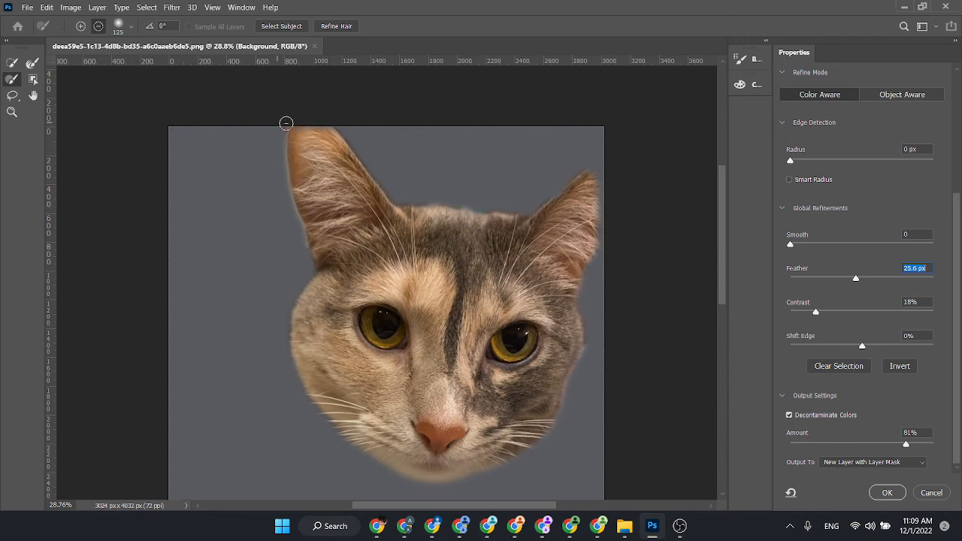
{"action": "mouse_move", "coordinate": [285, 123]}
{"action": "left_mouse_down"}
{"action": "mouse_move", "coordinate": [382, 125]}
{"action": "mouse_move", "coordinate": [272, 123]}
{"action": "mouse_move", "coordinate": [352, 128]}
{"action": "left_mouse_up"}
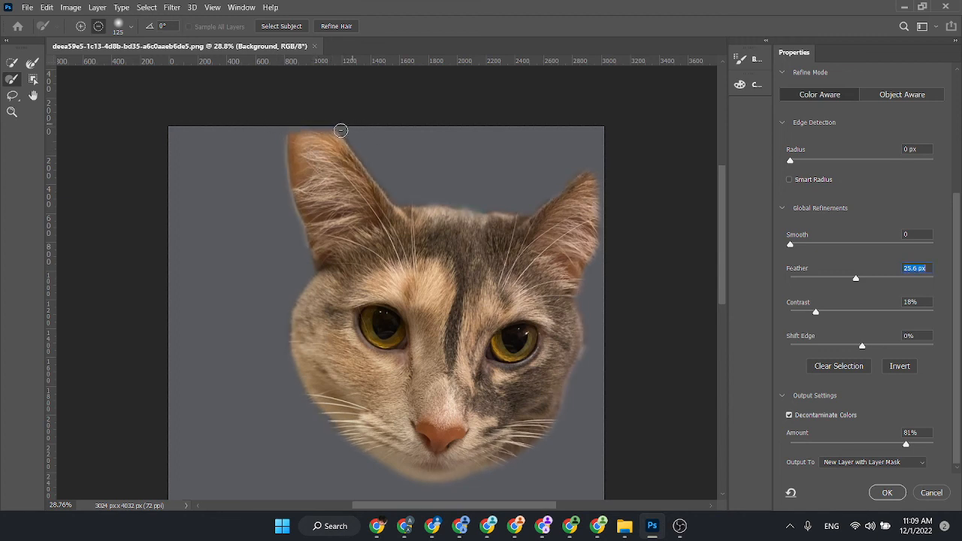
{"action": "mouse_move", "coordinate": [278, 150]}
{"action": "left_mouse_down"}
{"action": "mouse_move", "coordinate": [320, 118]}
{"action": "mouse_move", "coordinate": [366, 147]}
{"action": "left_mouse_up"}
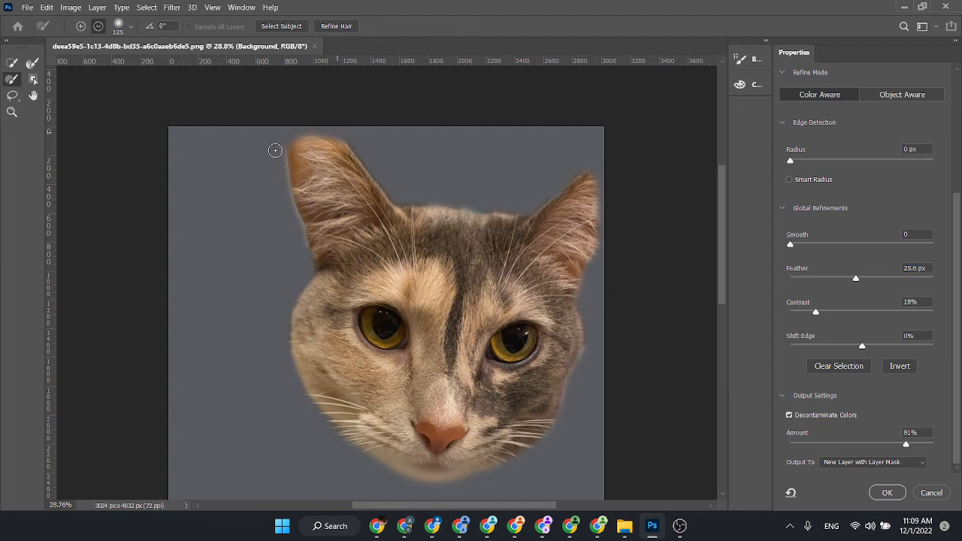
- Reduce the mask brush to size 70, paint the taller ear's tip back in and subtract the haze along its outer edge
{"action": "key", "text": "alt"}
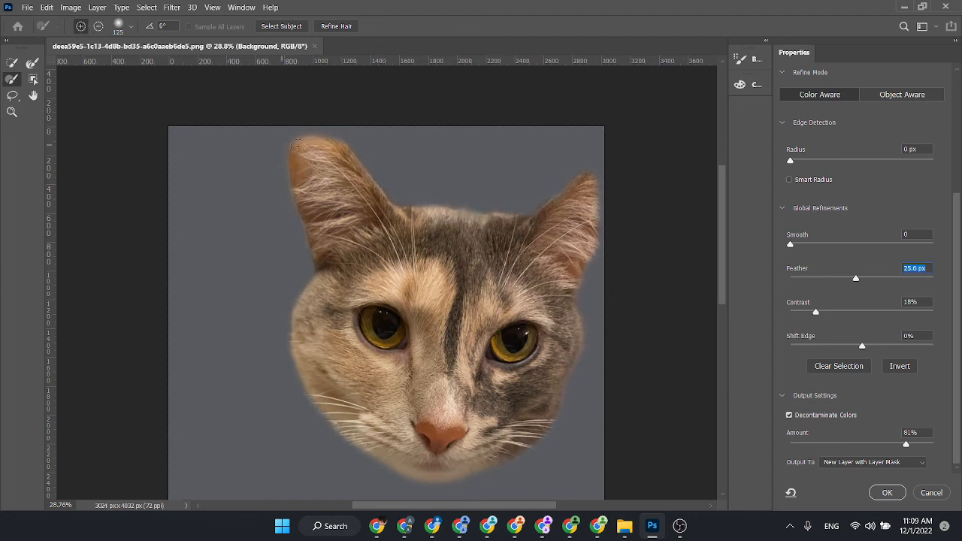
{"action": "left_click_drag", "start_coordinate": [297, 146], "coordinate": [303, 143]}
{"action": "key", "text": "bracketleft"}
{"action": "key", "text": "bracketleft"}
{"action": "left_click_drag", "start_coordinate": [292, 143], "coordinate": [306, 136]}
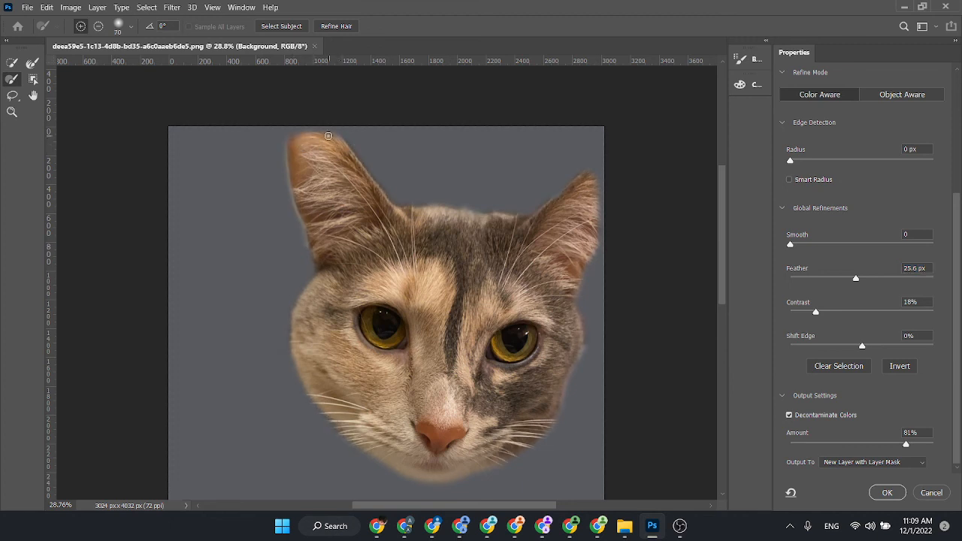
{"action": "left_click_drag", "start_coordinate": [329, 136], "coordinate": [299, 142]}
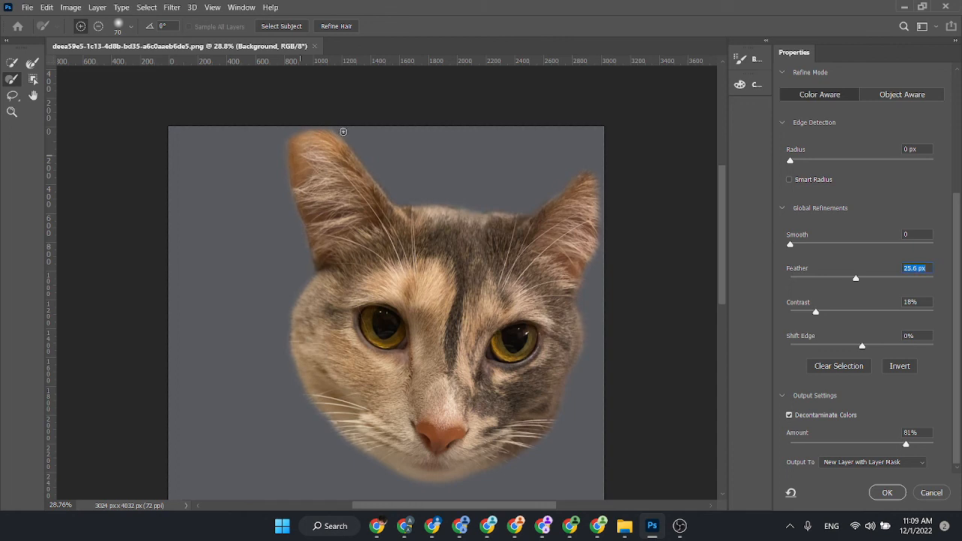
{"action": "key", "text": "alt"}
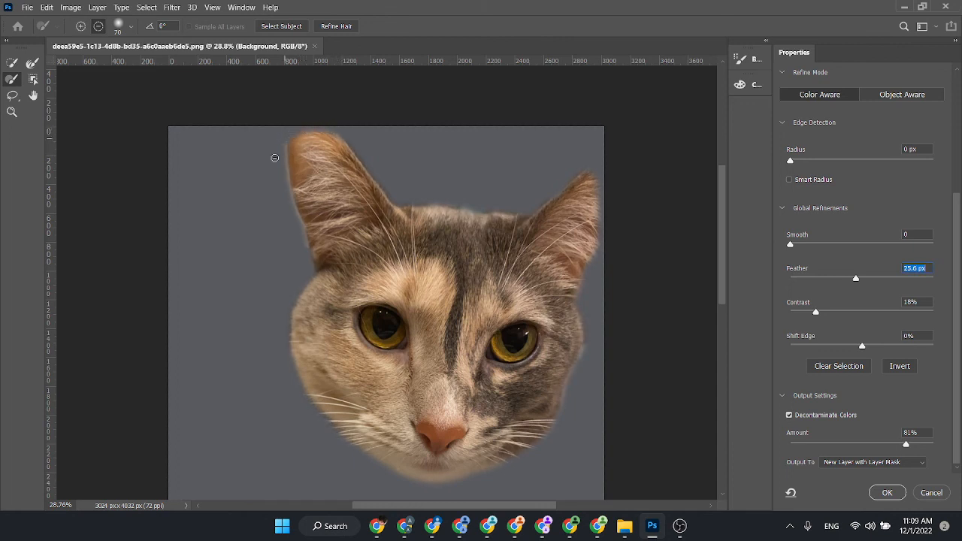
{"action": "mouse_move", "coordinate": [274, 158]}
{"action": "left_mouse_down"}
{"action": "mouse_move", "coordinate": [292, 136]}
{"action": "mouse_move", "coordinate": [272, 167]}
{"action": "mouse_move", "coordinate": [271, 232]}
{"action": "left_mouse_up"}
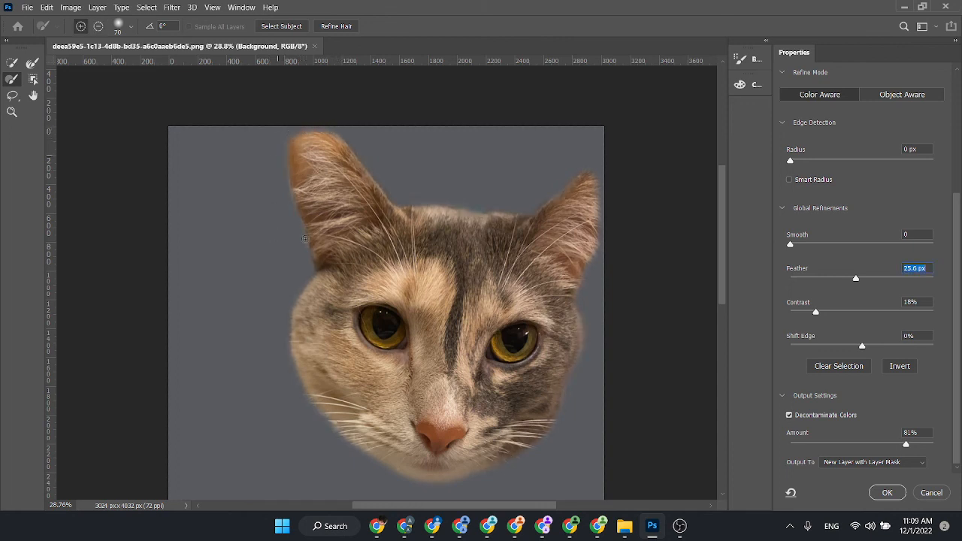
- Output the refined cat head to a new layer with layer mask and apply the mask
{"action": "left_click", "coordinate": [888, 493]}
{"action": "right_click", "coordinate": [838, 410]}
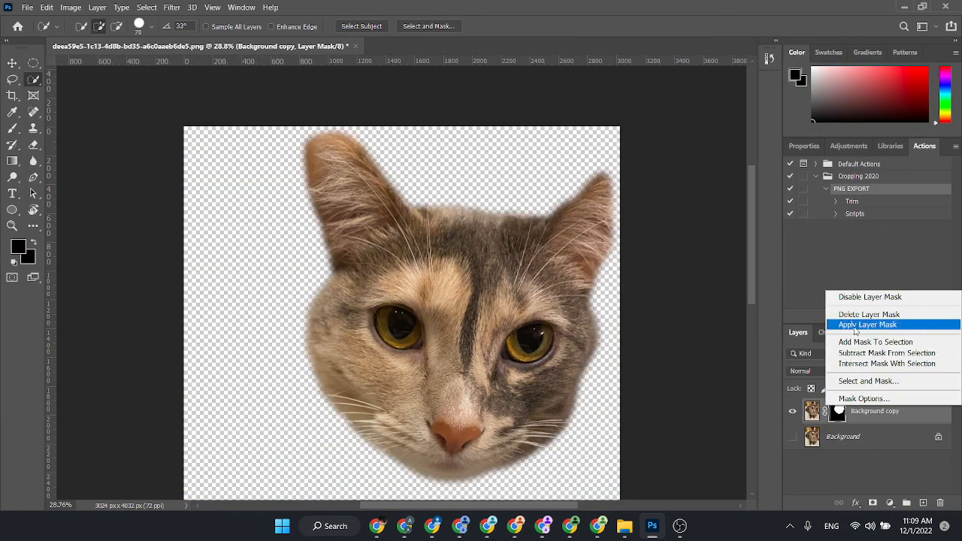
{"action": "left_click", "coordinate": [857, 325]}
- Rotate the cat head slightly counterclockwise until its eyes are level and run the PNG EXPORT action
{"action": "key", "text": "ctrl+t"}
{"action": "left_click_drag", "start_coordinate": [651, 245], "coordinate": [654, 217]}
{"action": "key", "text": "Escape"}
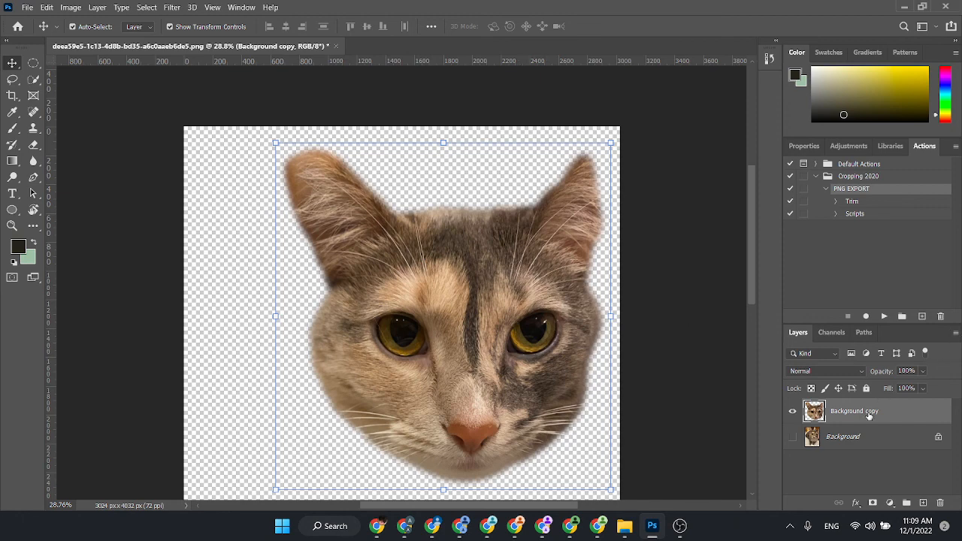
{"action": "left_click", "coordinate": [887, 317]}
- Switch to the first Chrome window and choose the baby-head PNG from Cropped Images as the file to upload
{"action": "left_click", "coordinate": [376, 526]}
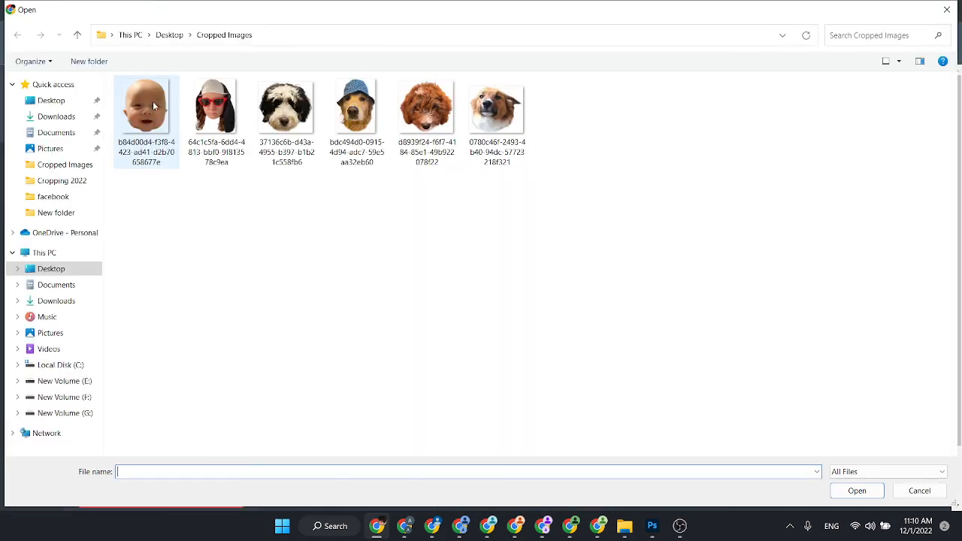
{"action": "double_click", "coordinate": [152, 101]}
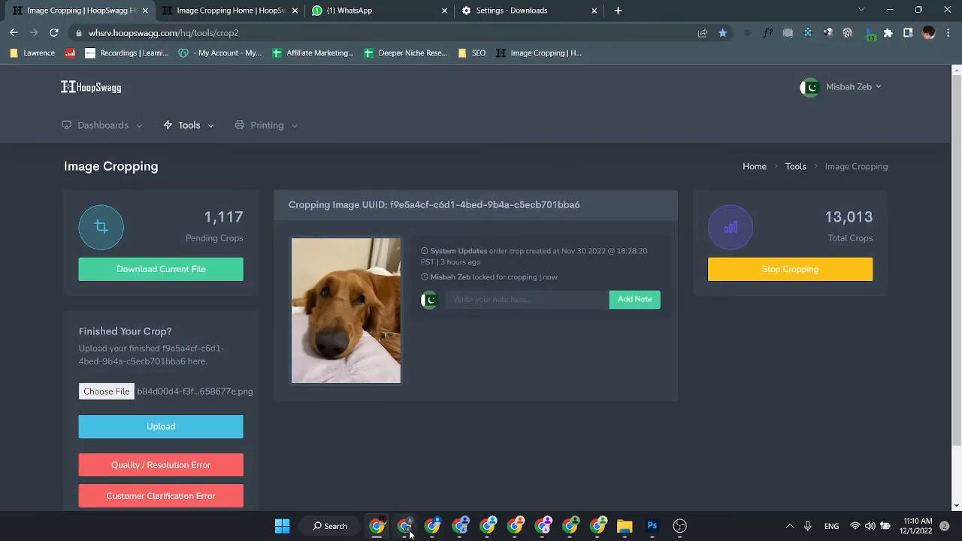
- Switch to the second Chrome window and choose deea59e5-1c13-4d8b-bd35-a6c0aaeb6de5.png from New folder as its finished crop
{"action": "left_click", "coordinate": [405, 526]}
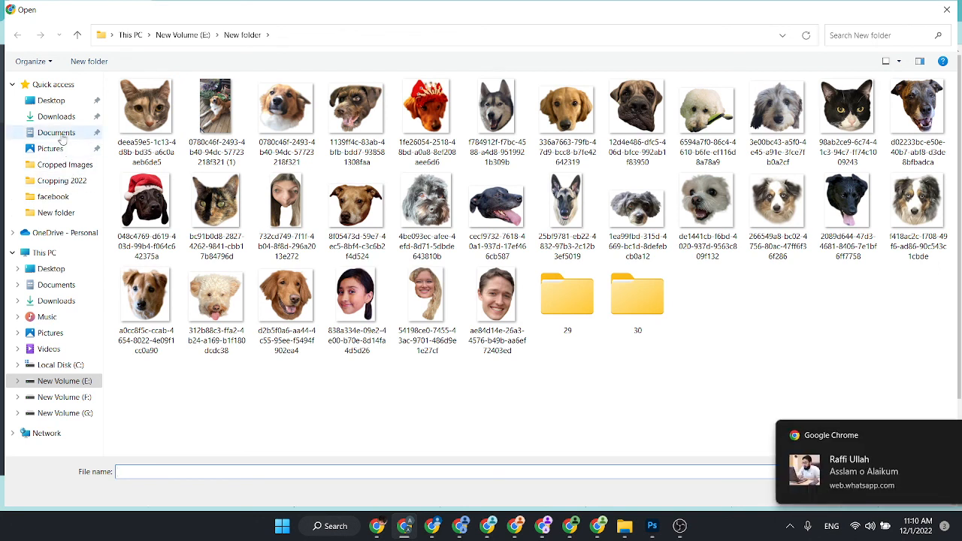
{"action": "left_click", "coordinate": [59, 101]}
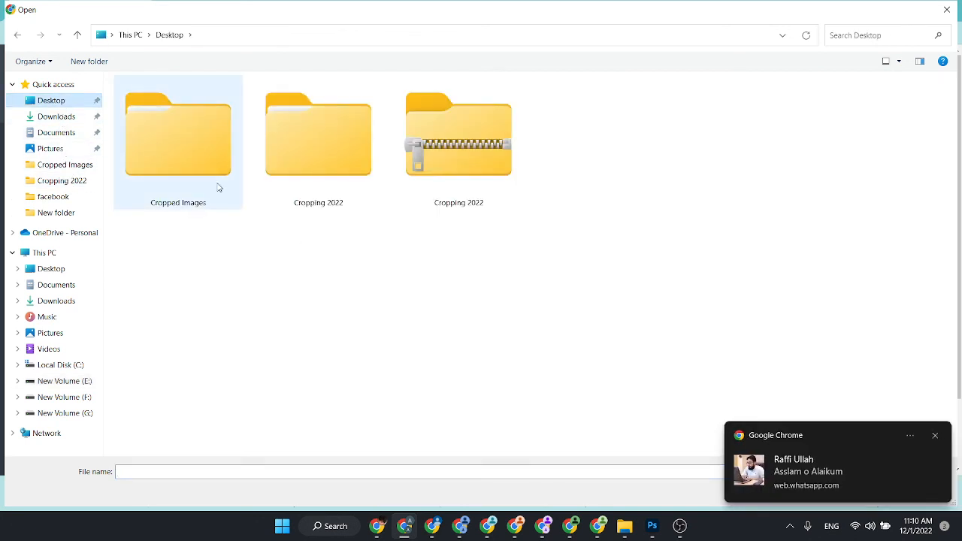
{"action": "double_click", "coordinate": [167, 153]}
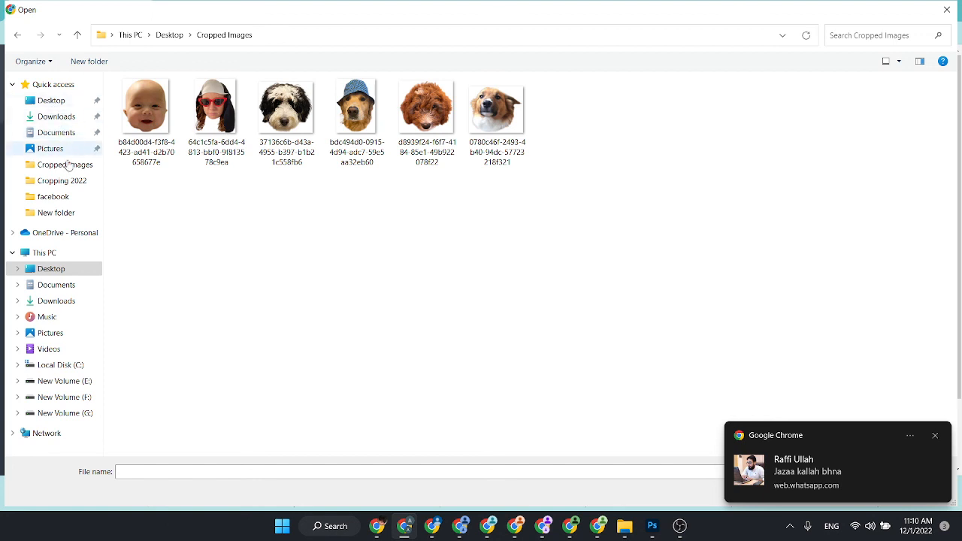
{"action": "left_click", "coordinate": [67, 213]}
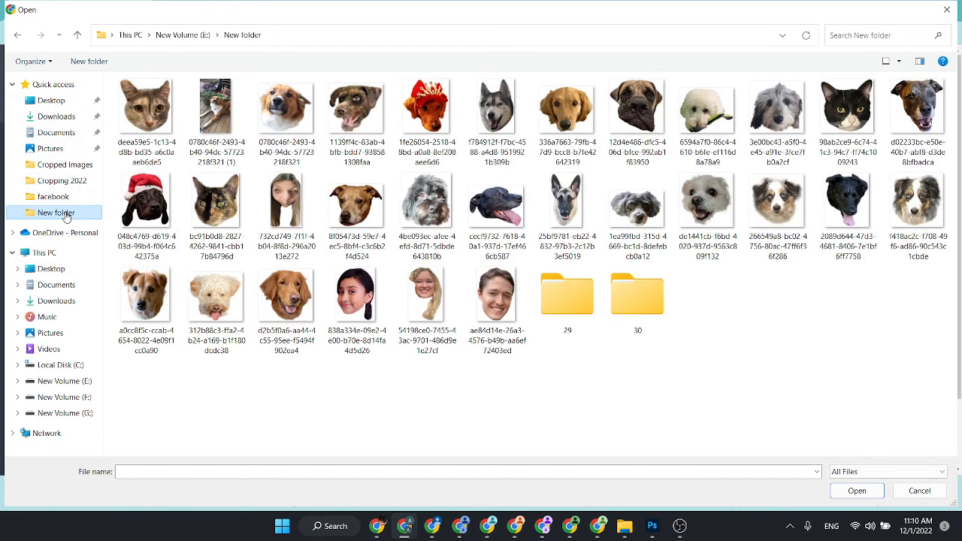
{"action": "double_click", "coordinate": [150, 109]}
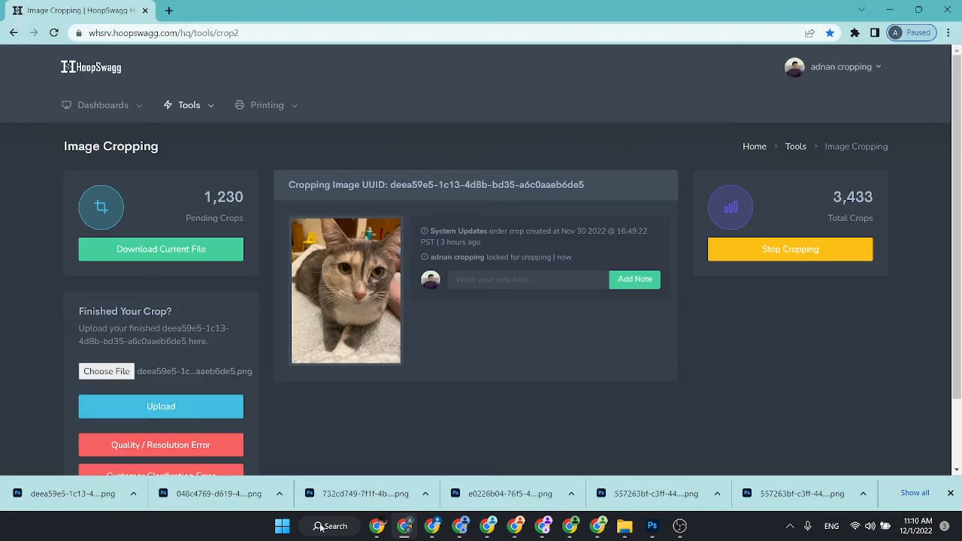
- Highlight the crop's UUID in the upload instructions, then reopen the file chooser and inspect the cat crop's editable file name
{"action": "mouse_move", "coordinate": [405, 530]}
{"action": "left_click_drag", "start_coordinate": [162, 328], "coordinate": [187, 342]}
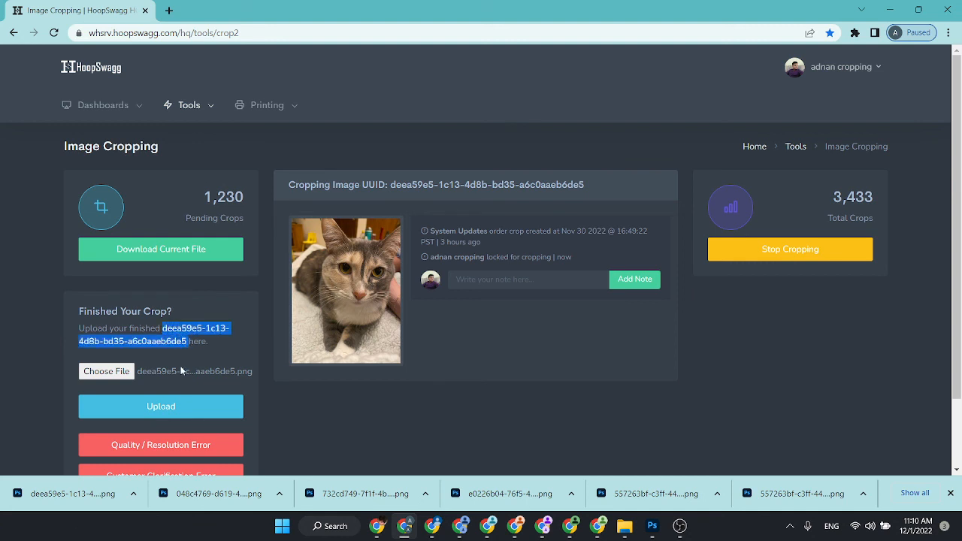
{"action": "left_click", "coordinate": [119, 373]}
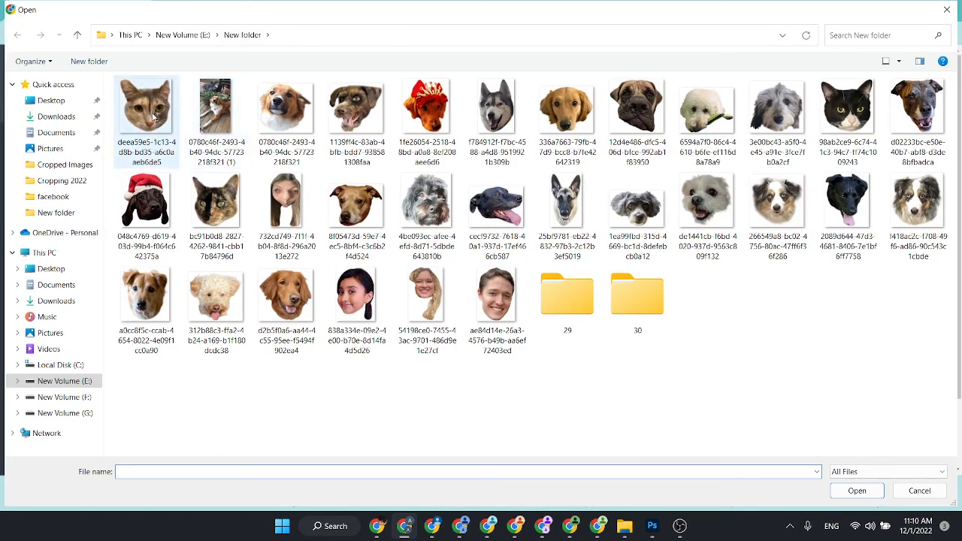
{"action": "left_click", "coordinate": [154, 128]}
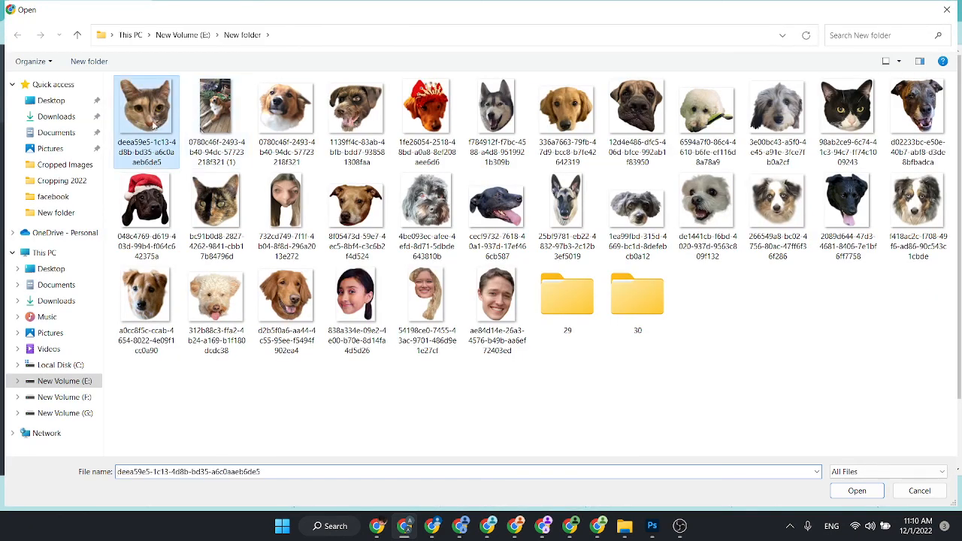
{"action": "right_click", "coordinate": [154, 127]}
{"action": "left_click", "coordinate": [236, 415]}
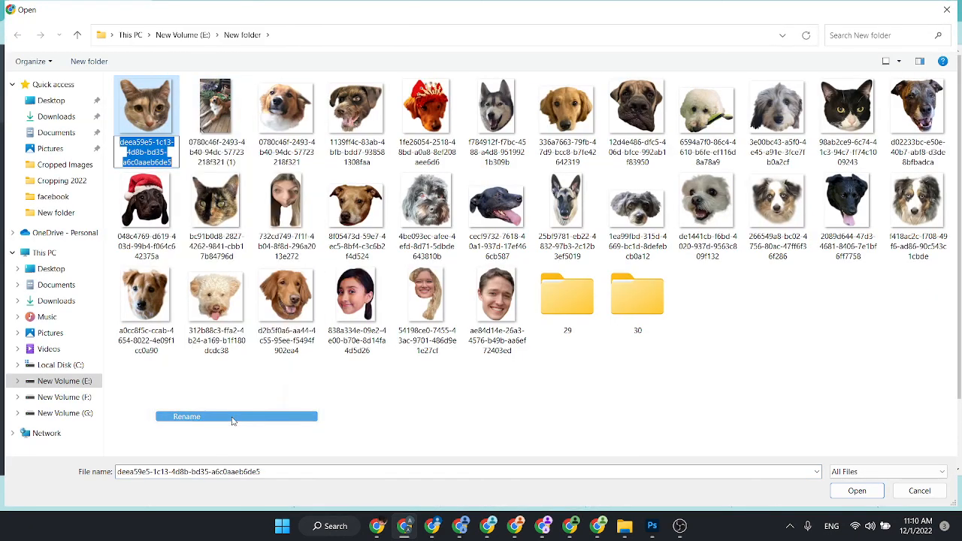
{"action": "left_click", "coordinate": [143, 133]}
- Create a shortcut and a duplicate of the cat-head crop deea59e5-1c13-4d8b-bd35-a6c0aaeb6de5 in New folder
{"action": "left_click_drag", "start_coordinate": [152, 115], "coordinate": [165, 150]}
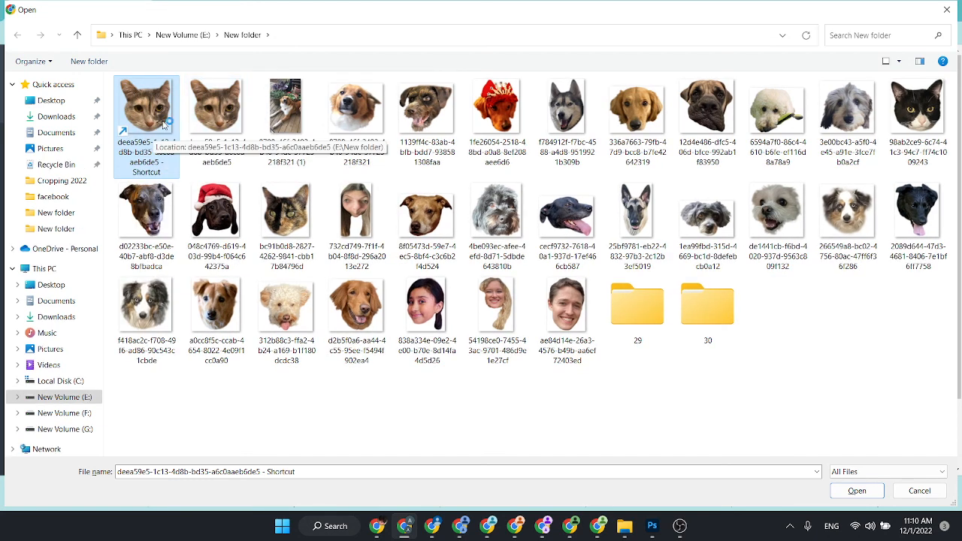
{"action": "left_click", "coordinate": [835, 73]}
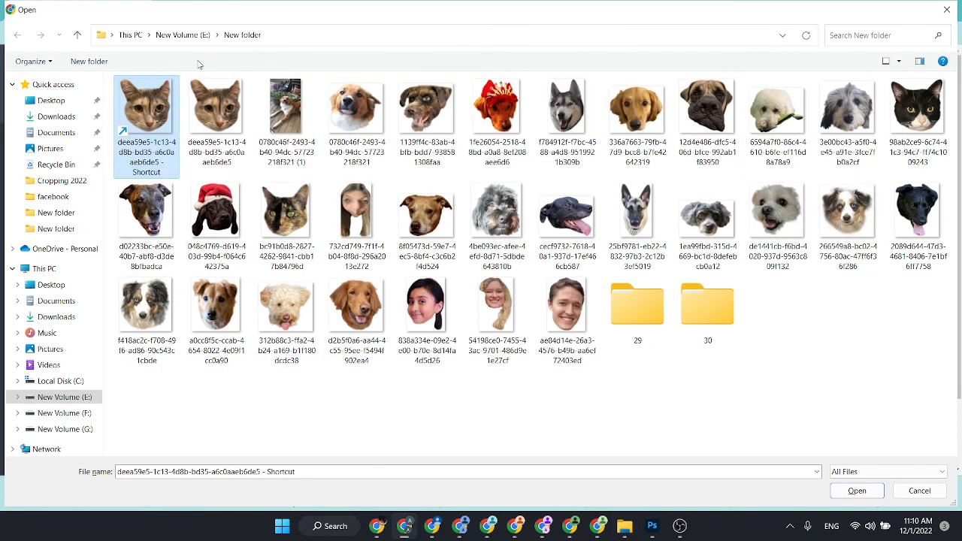
{"action": "left_click", "coordinate": [226, 130]}
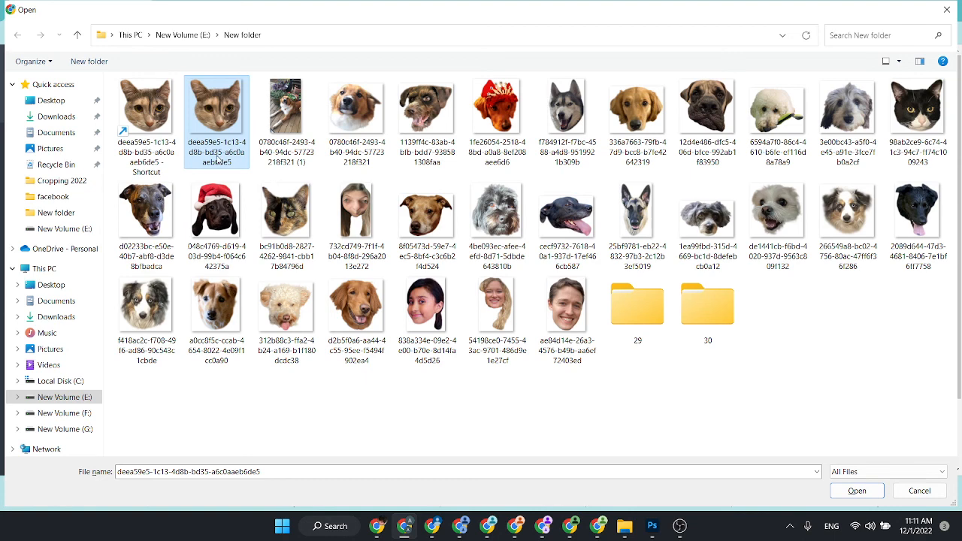
{"action": "key", "text": "ctrl+v"}
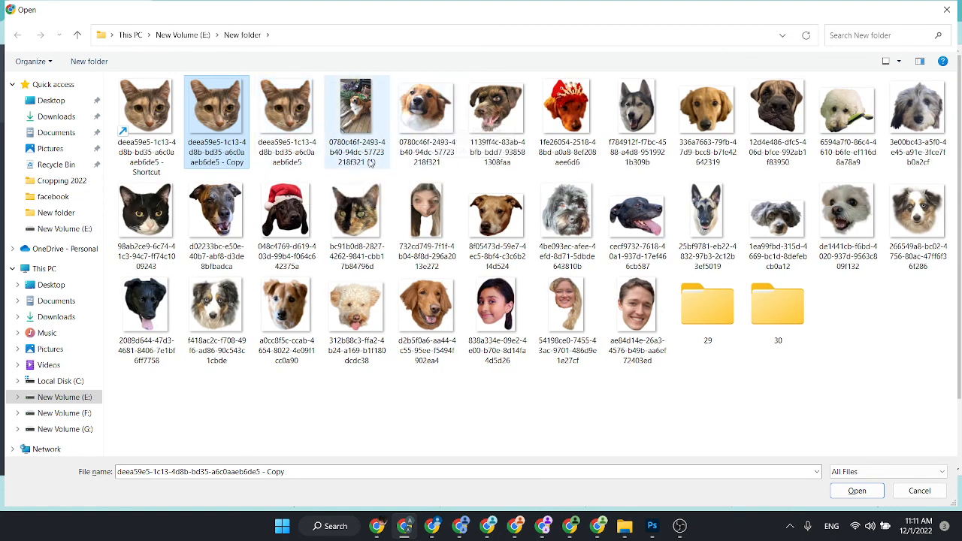
- Delete the dog-head crop 0780c46f-2493-4b40-94dc-57723218f321 from New folder
{"action": "left_click", "coordinate": [373, 167]}
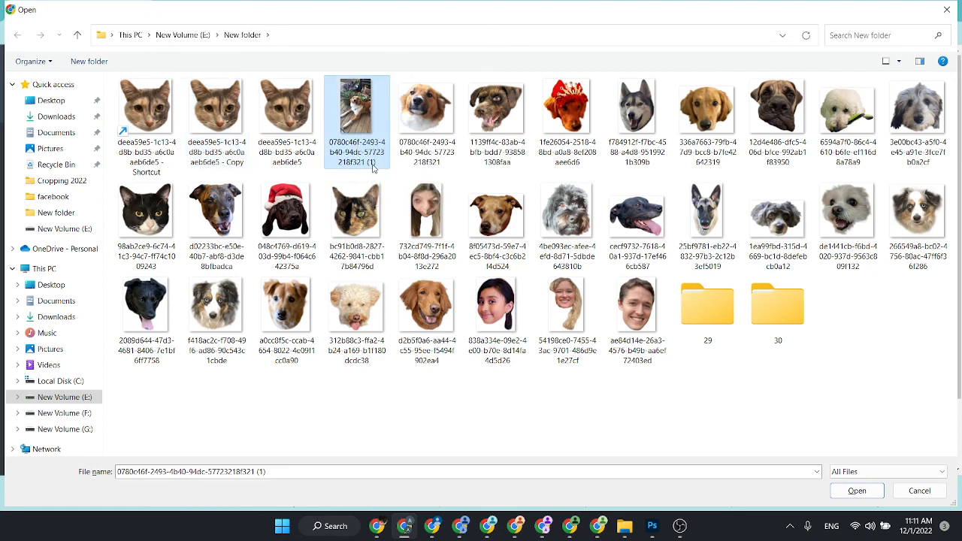
{"action": "right_click", "coordinate": [361, 120]}
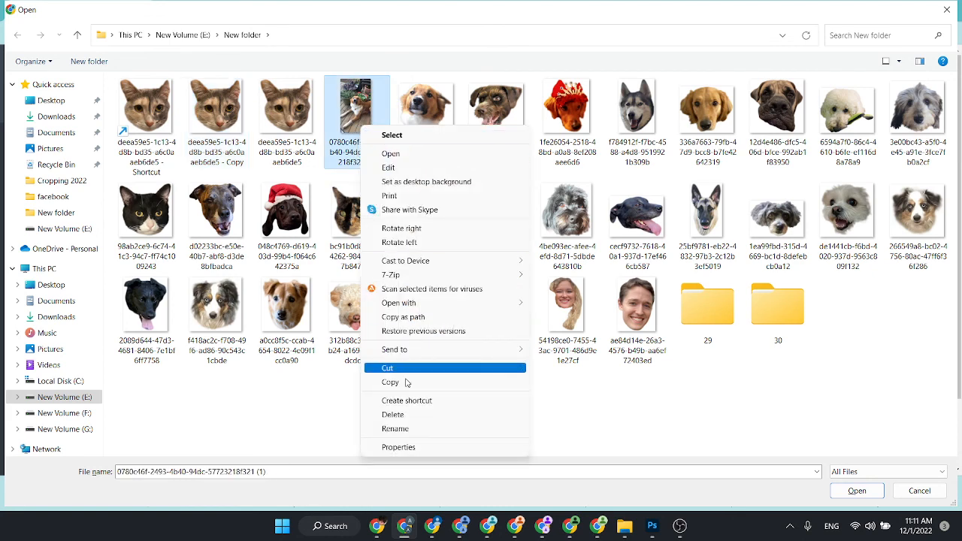
{"action": "left_click", "coordinate": [414, 429]}
{"action": "left_click", "coordinate": [400, 159]}
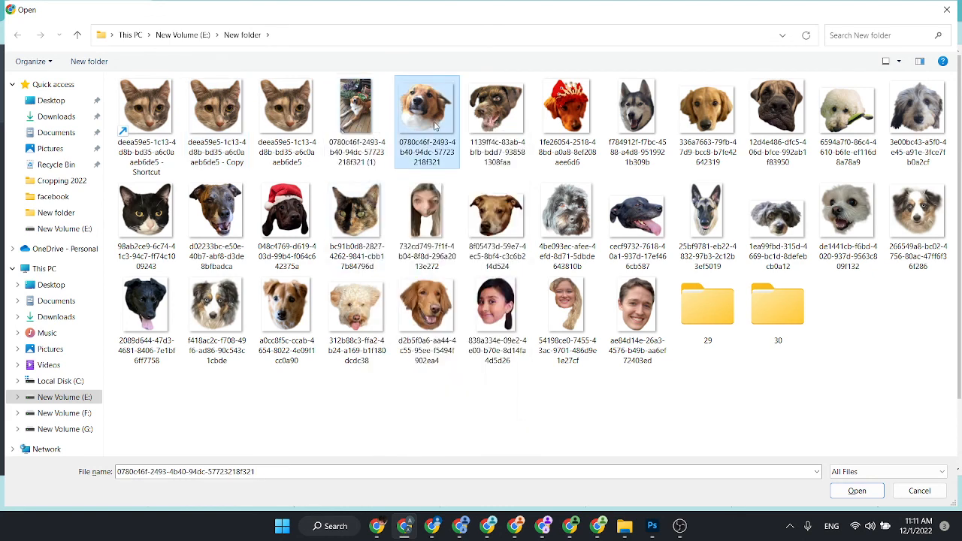
{"action": "key", "text": "Delete"}
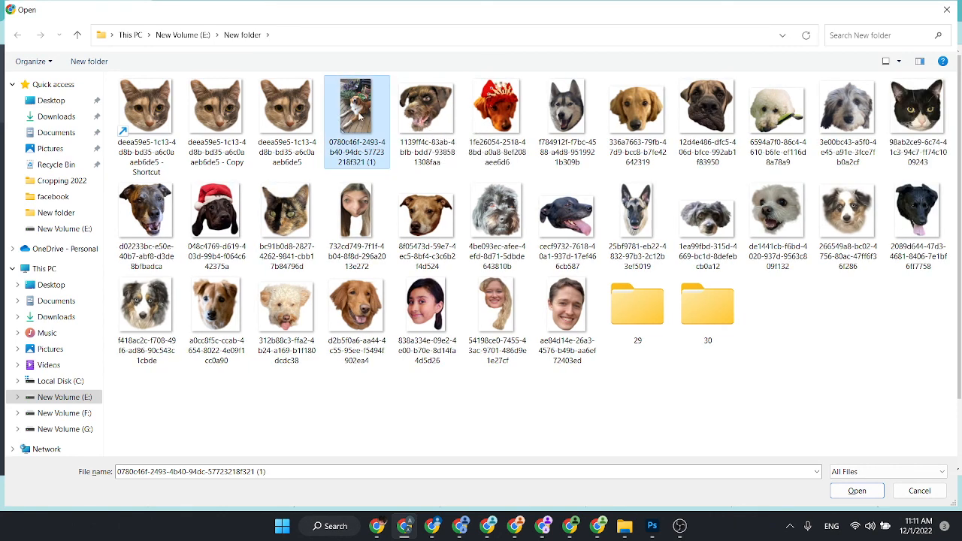
- Rename the full dog photo to 0780c46f-2493-4b40-94dc-57723218f321 by removing its "(1)" suffix
{"action": "right_click", "coordinate": [360, 116]}
{"action": "left_click", "coordinate": [398, 416]}
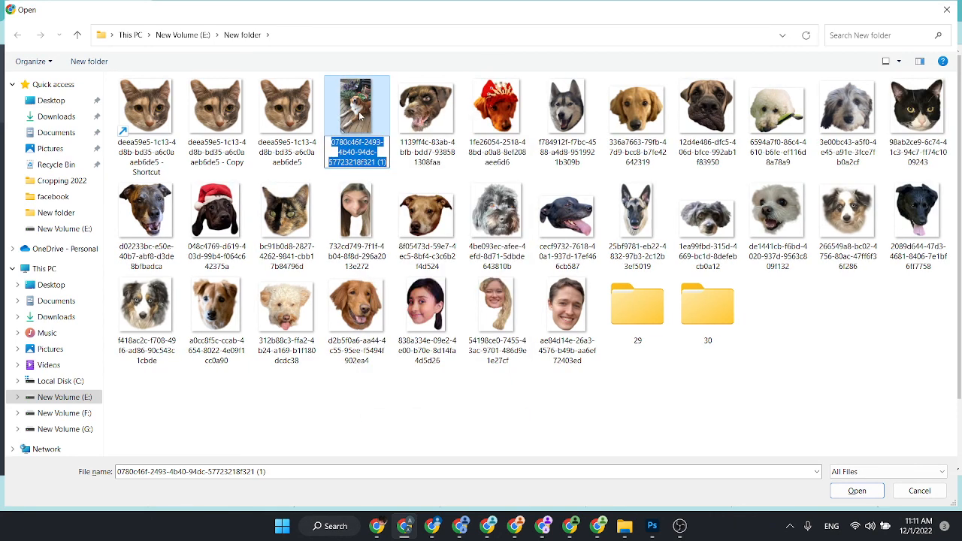
{"action": "left_click", "coordinate": [387, 162]}
{"action": "key", "text": "BackSpace"}
{"action": "key", "text": "BackSpace"}
{"action": "key", "text": "BackSpace"}
{"action": "key", "text": "BackSpace"}
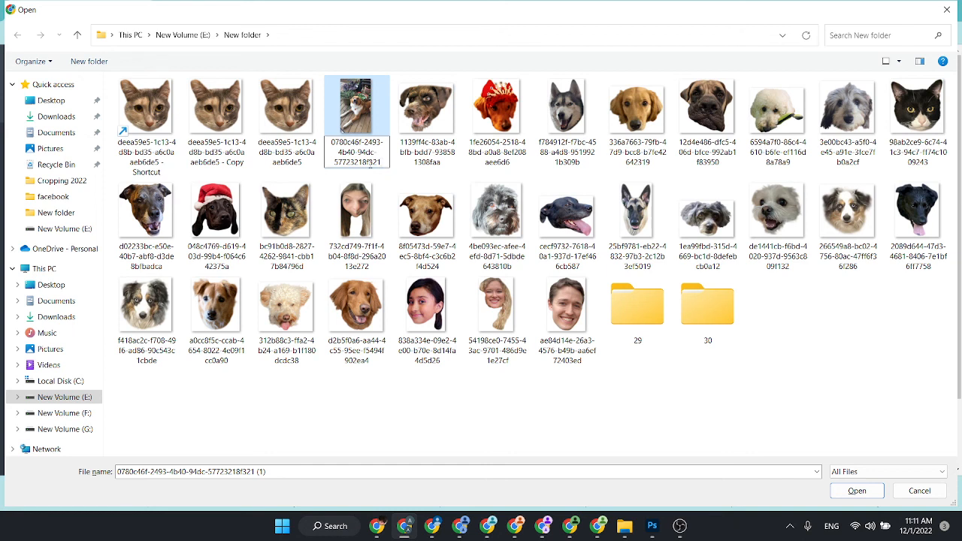
{"action": "left_click", "coordinate": [359, 99]}
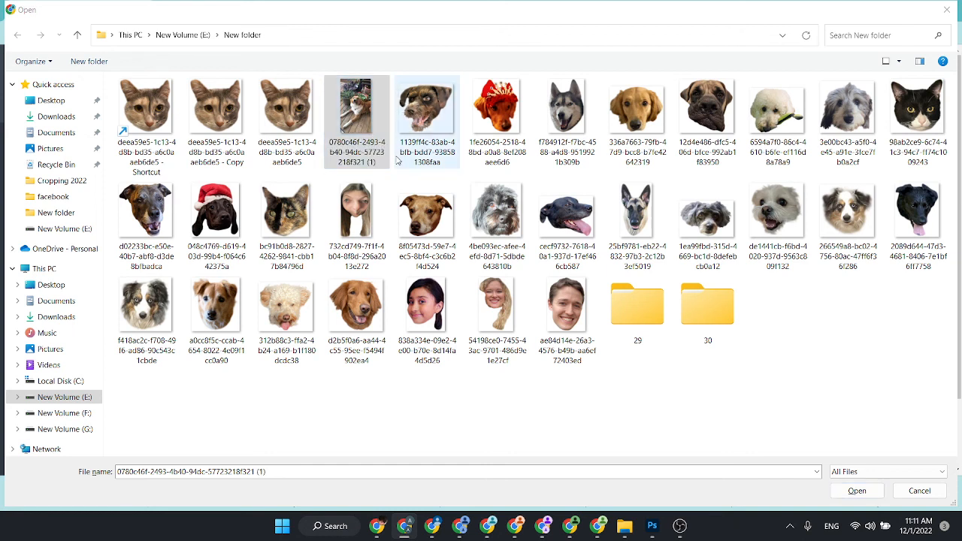